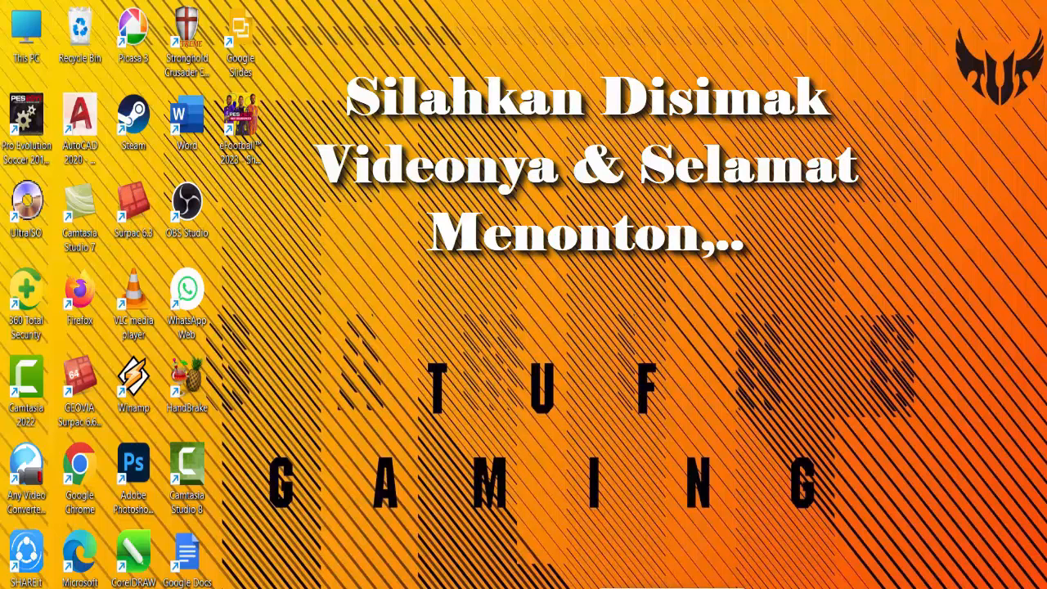
Open the ASSAY file from the DATA folder on MEDIA (E:) and maximise its window
left_click(672, 567)
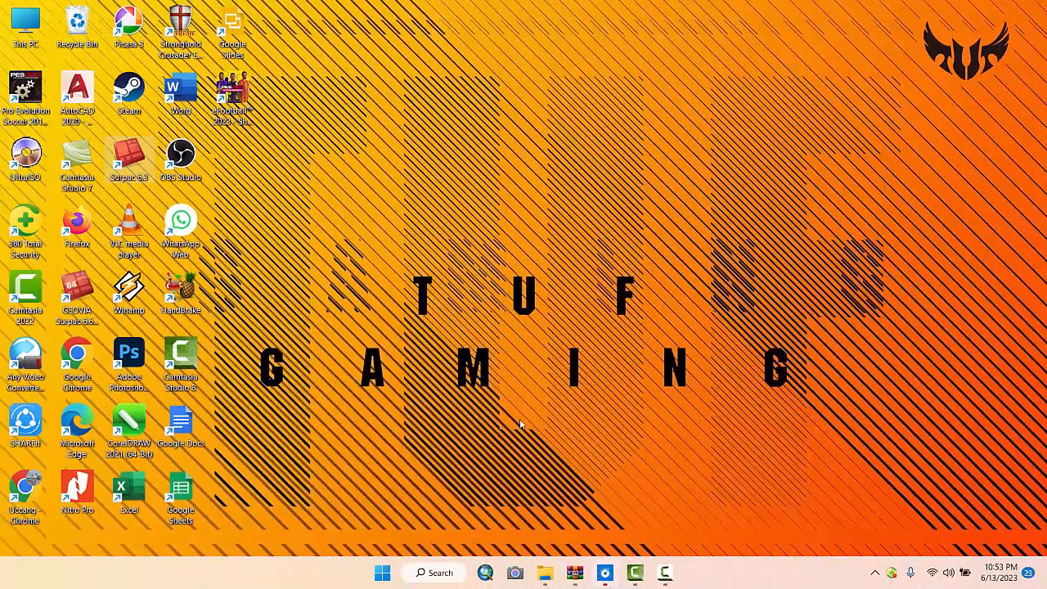
mouse_move(545, 572)
left_click(542, 483)
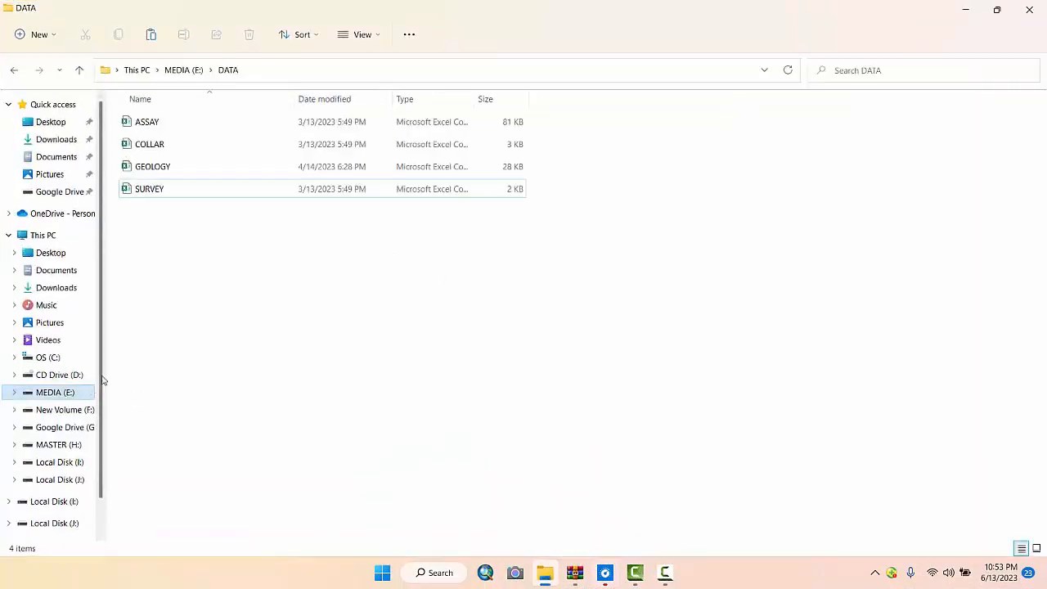
left_click(79, 69)
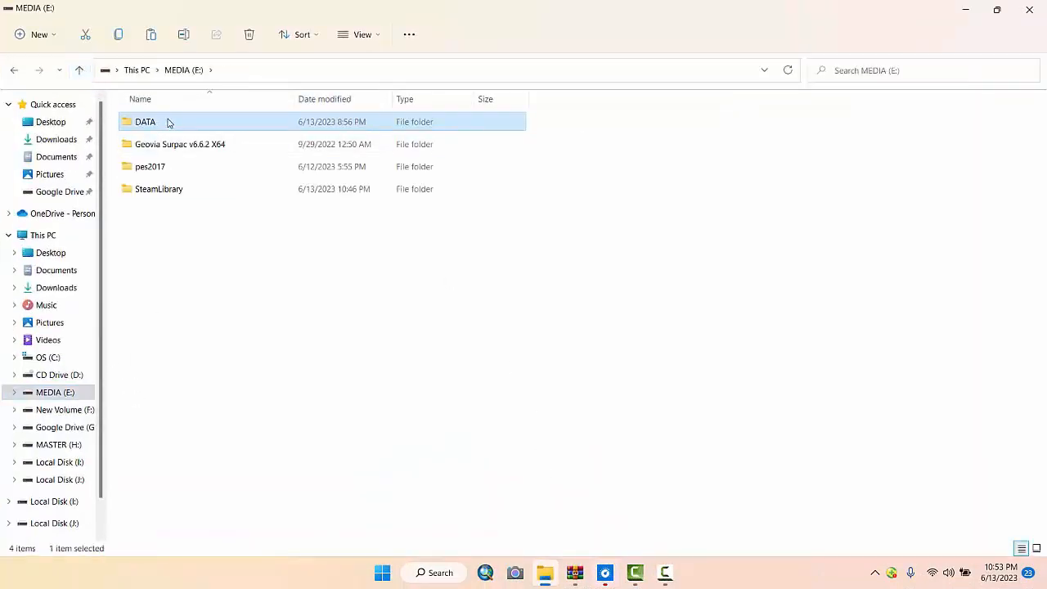
double_click(170, 121)
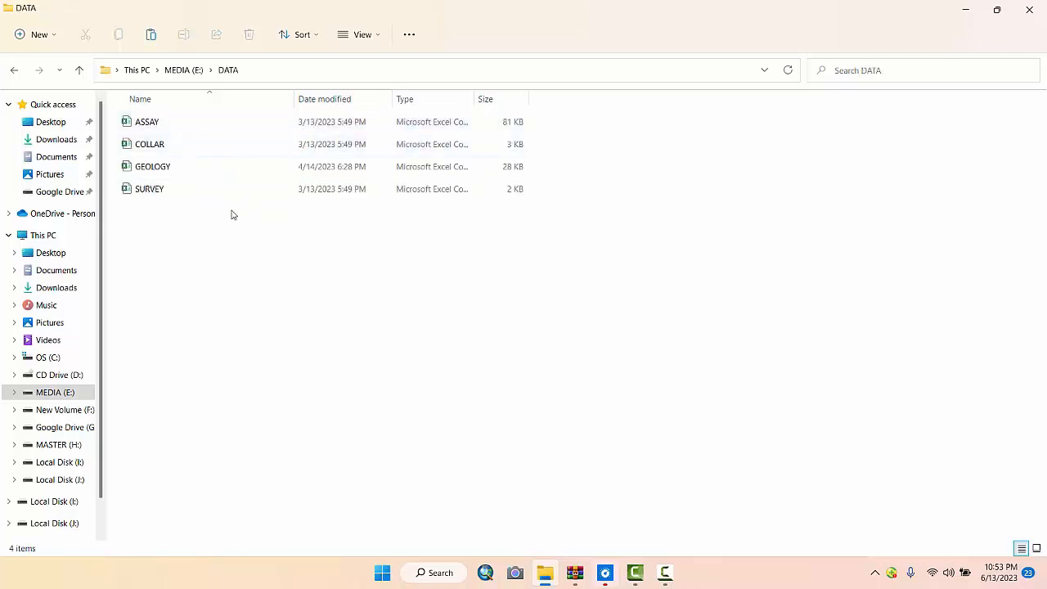
double_click(196, 123)
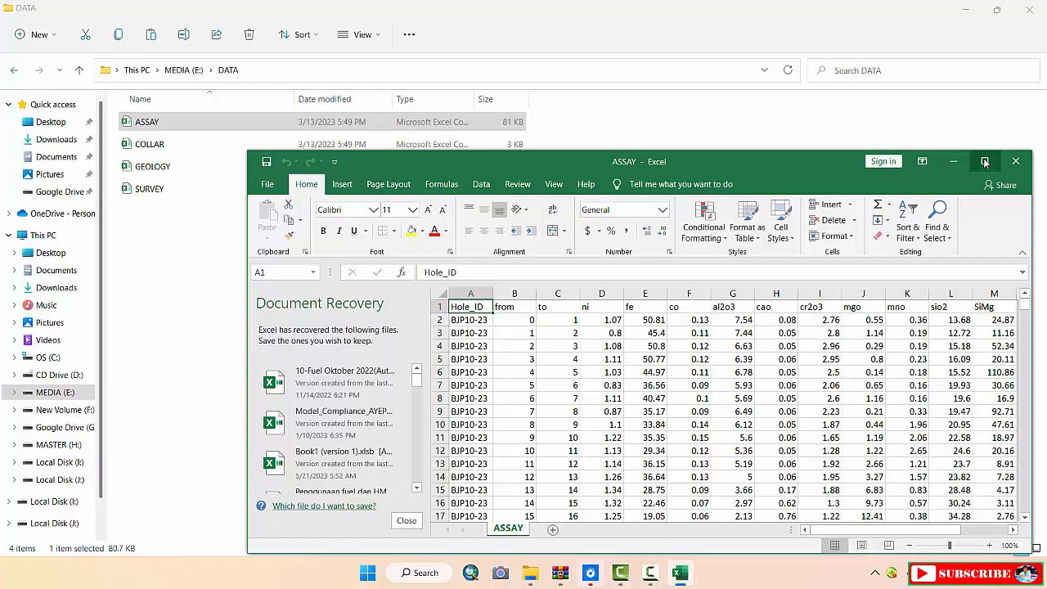
left_click(984, 162)
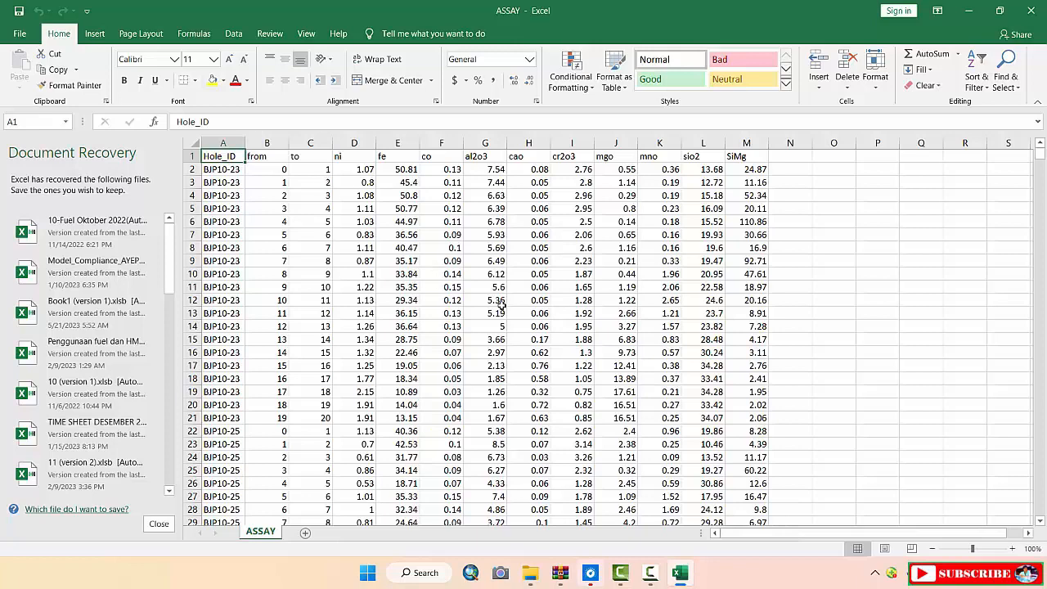
Examine the Hole_ID, from and to columns of the ASSAY sheet
scroll(517, 293, "down", 1)
scroll(520, 303, "up", 1)
scroll(522, 287, "down", 2)
scroll(519, 289, "up", 2)
left_click(233, 144)
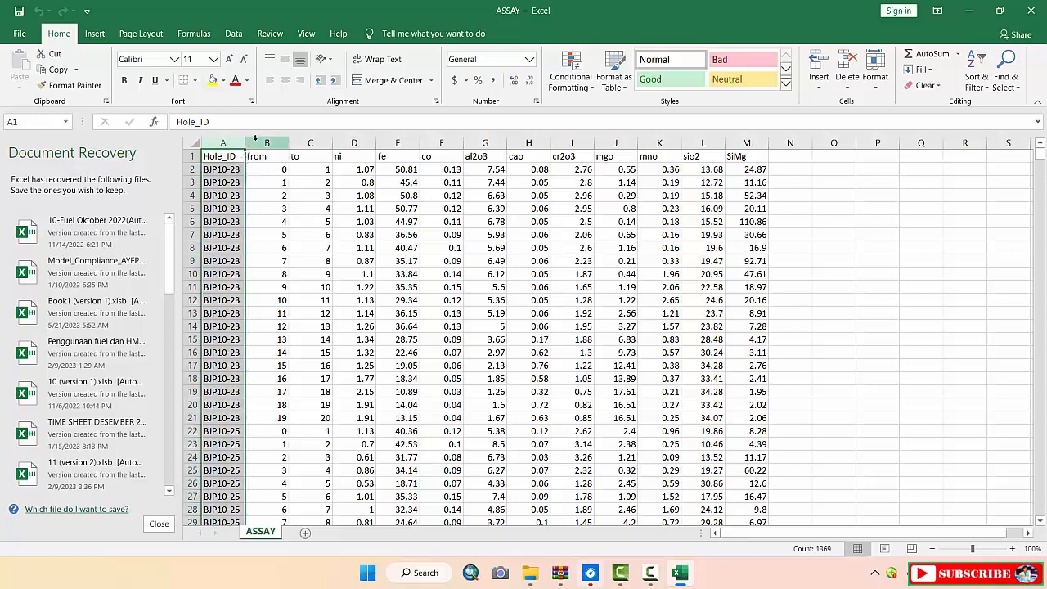
left_click(267, 143)
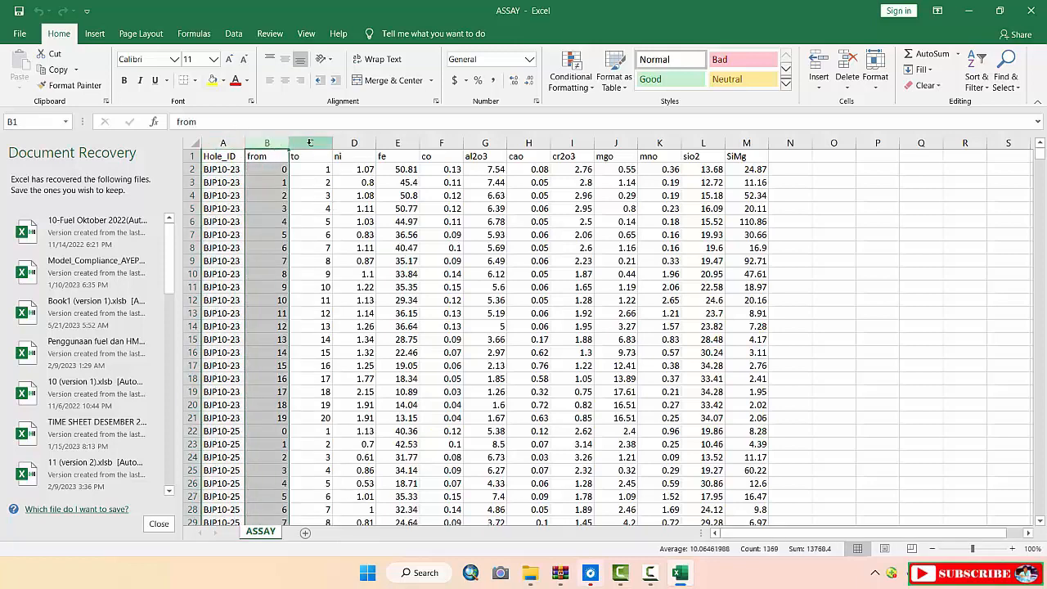
left_click(311, 143)
left_click_drag(269, 141, 309, 146)
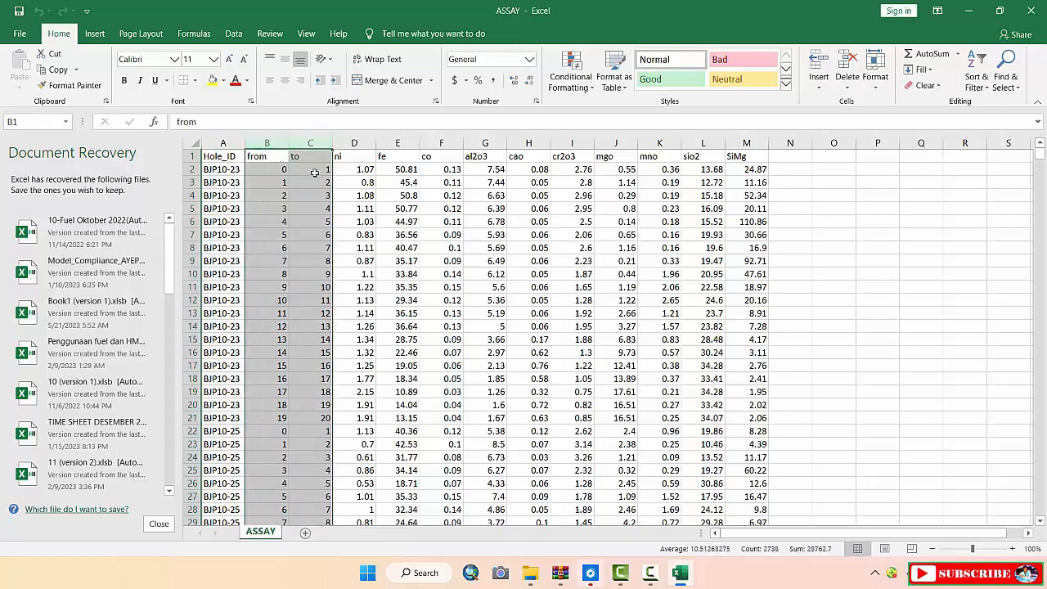
left_click(312, 169)
left_click(281, 170)
left_click(318, 168)
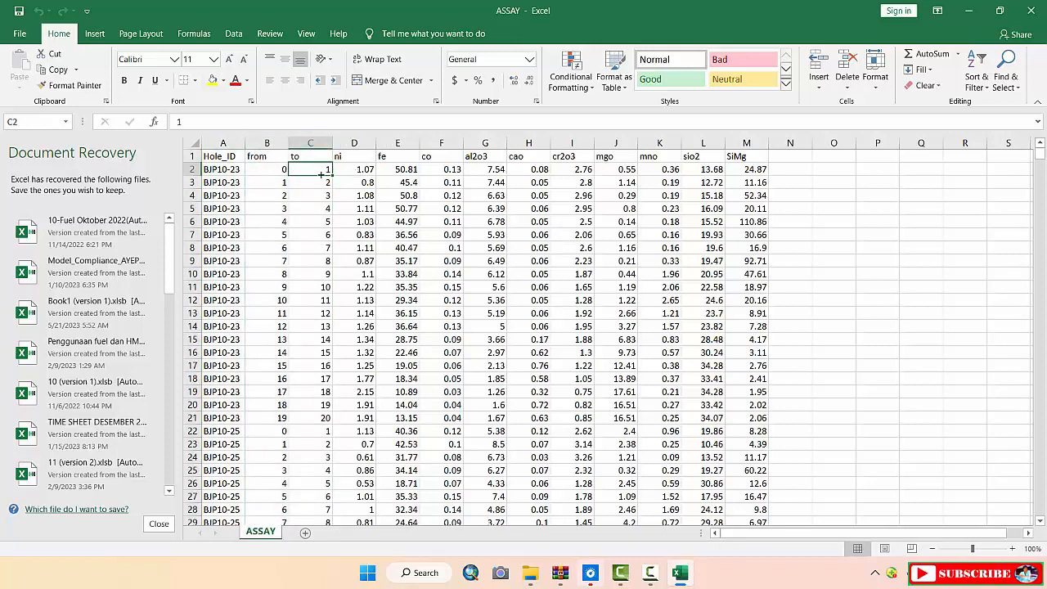
left_click(266, 143)
left_click(315, 143)
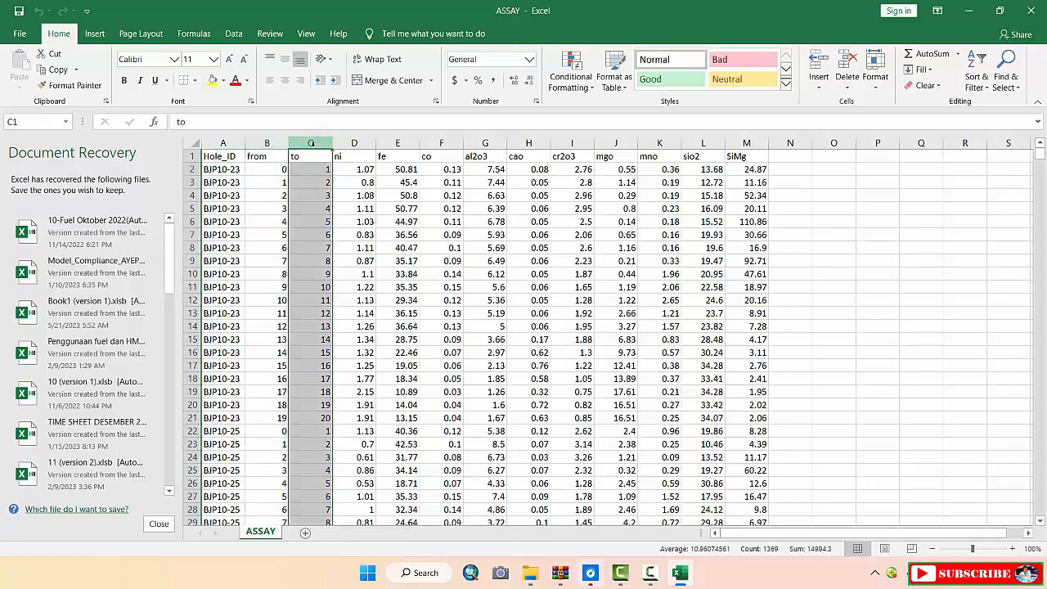
Compare the from, to and ni entries of the first two sample intervals in rows 2 and 3
left_click(267, 168)
left_click(317, 170)
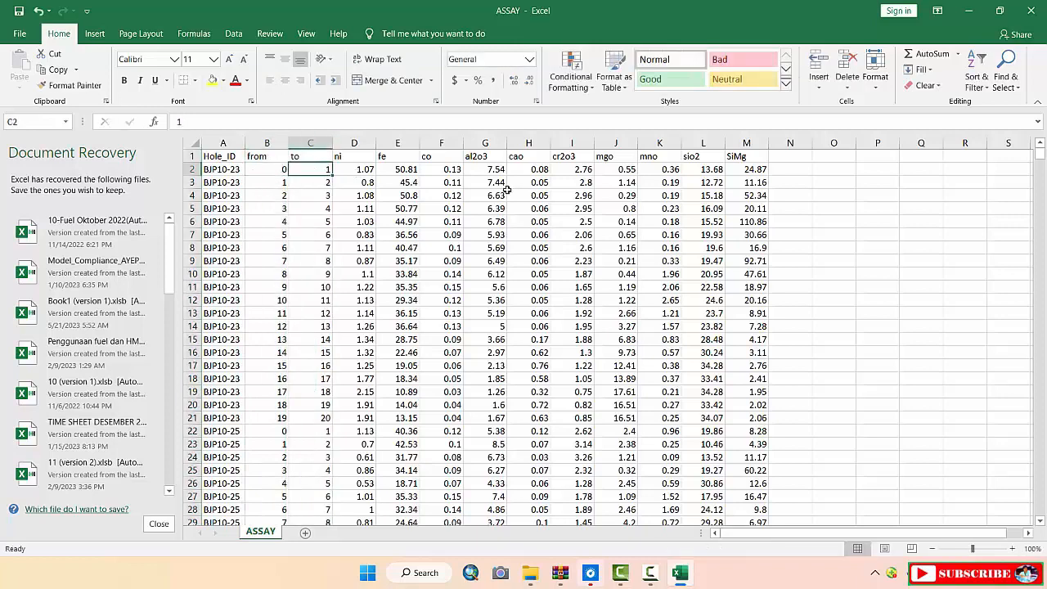
left_click(361, 170)
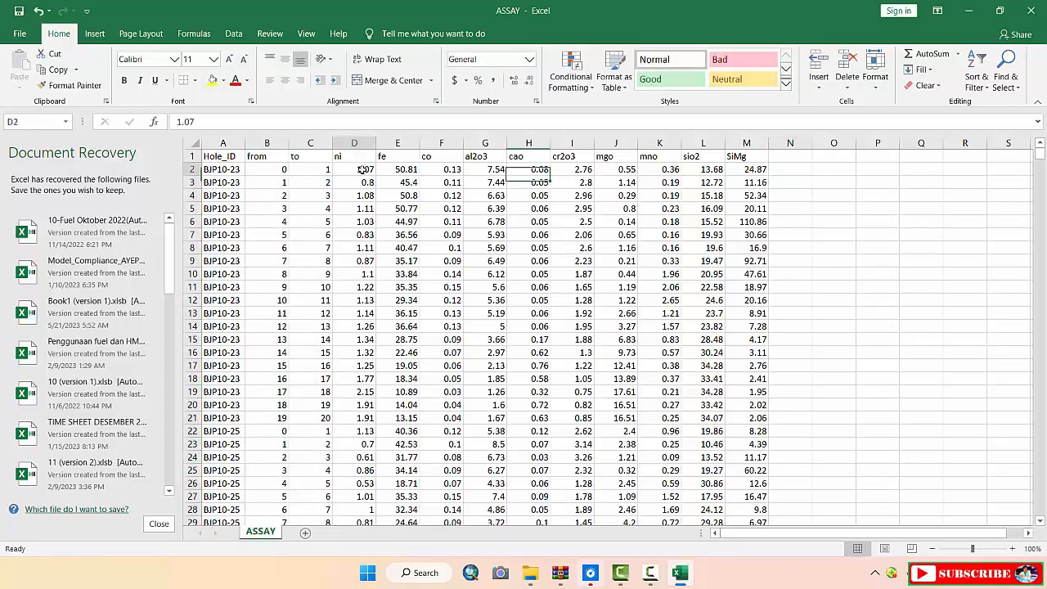
left_click(285, 172)
left_click(304, 174)
left_click(278, 182)
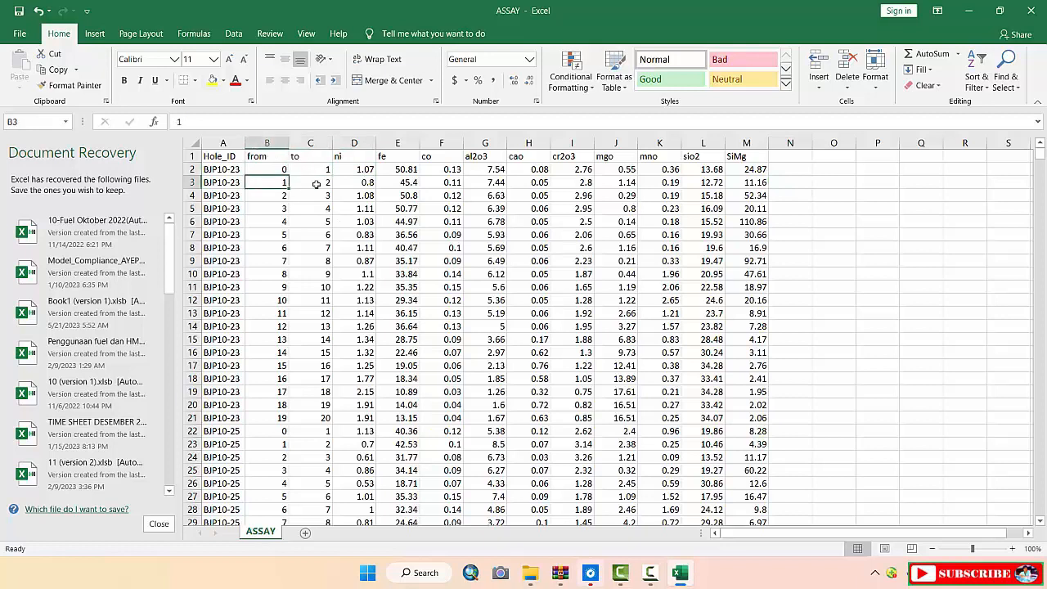
left_click(323, 183)
left_click(341, 183)
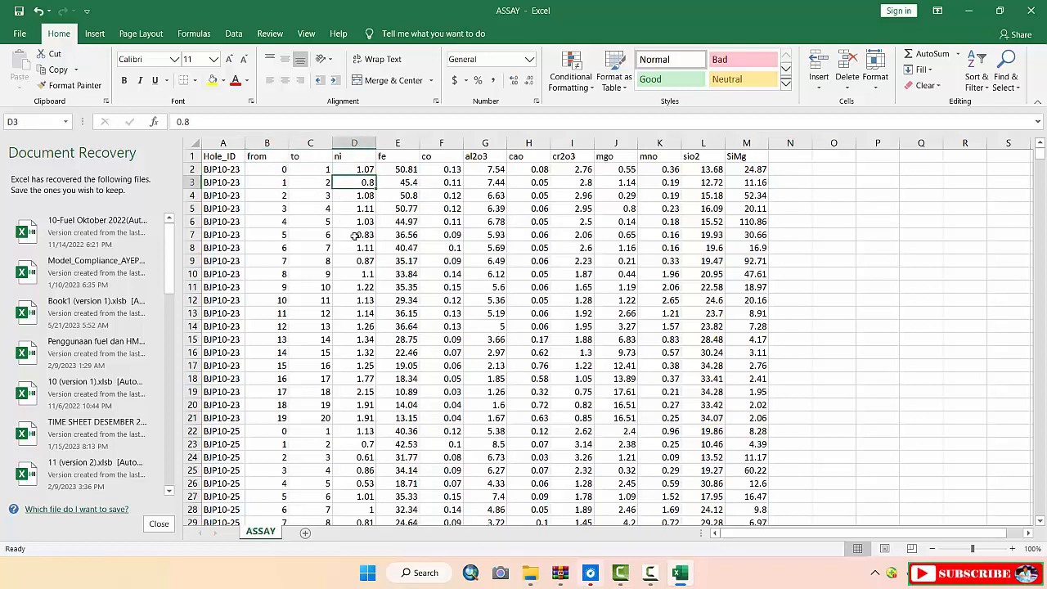
left_click(812, 260)
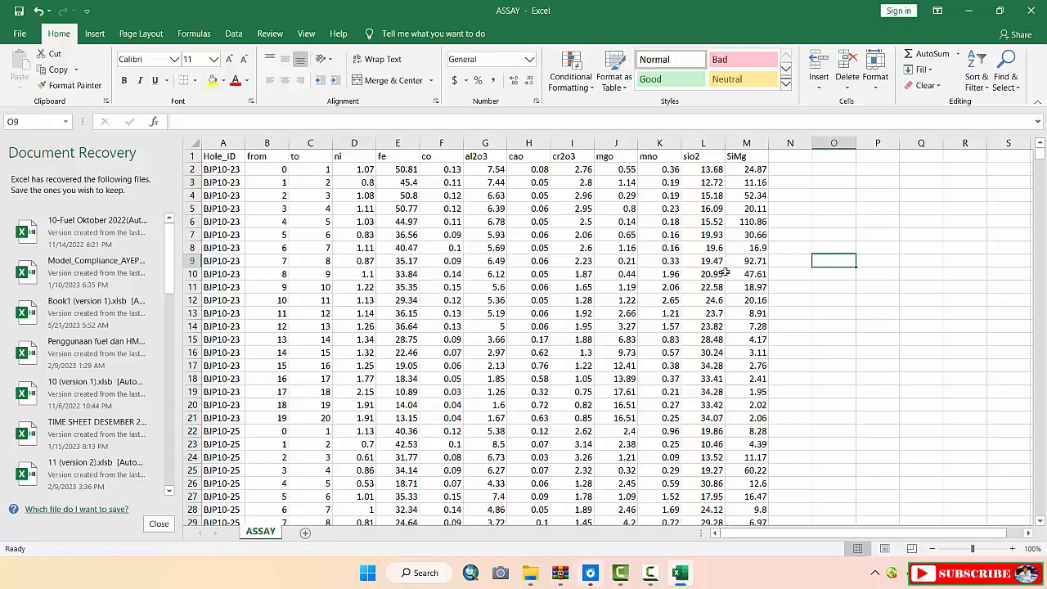
left_click(840, 248)
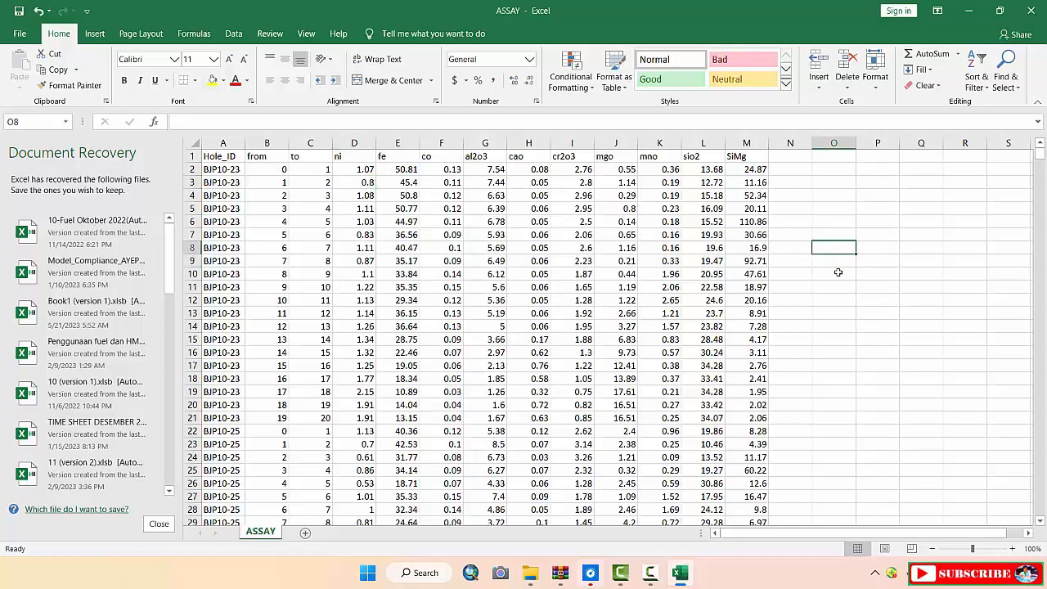
left_click(836, 271)
left_click(835, 259)
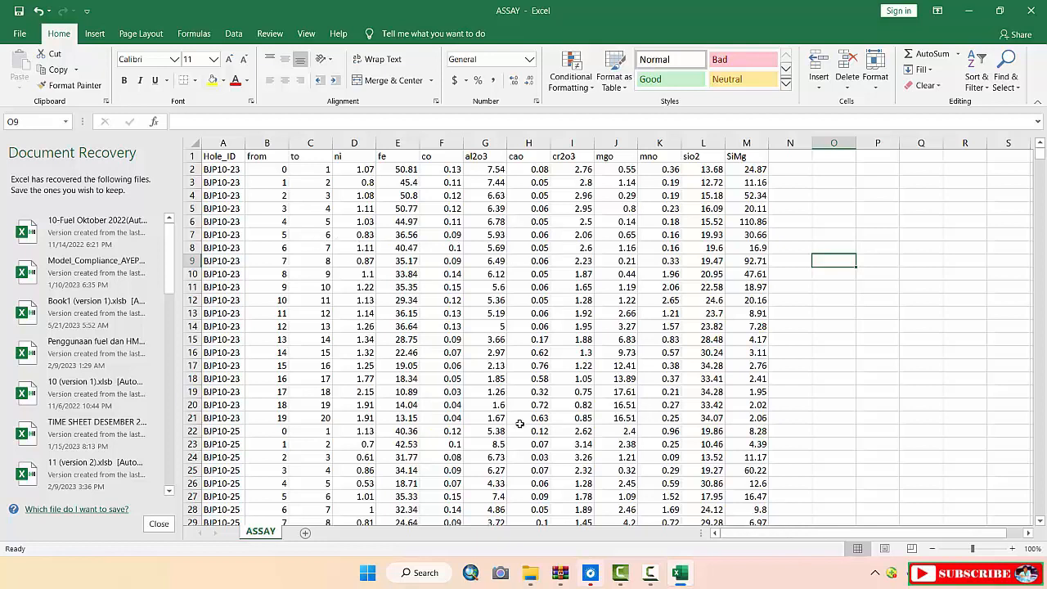
Examine the SiMg column and the mgo column of the ASSAY sheet
mouse_move(685, 573)
left_click(749, 158)
left_click(752, 168)
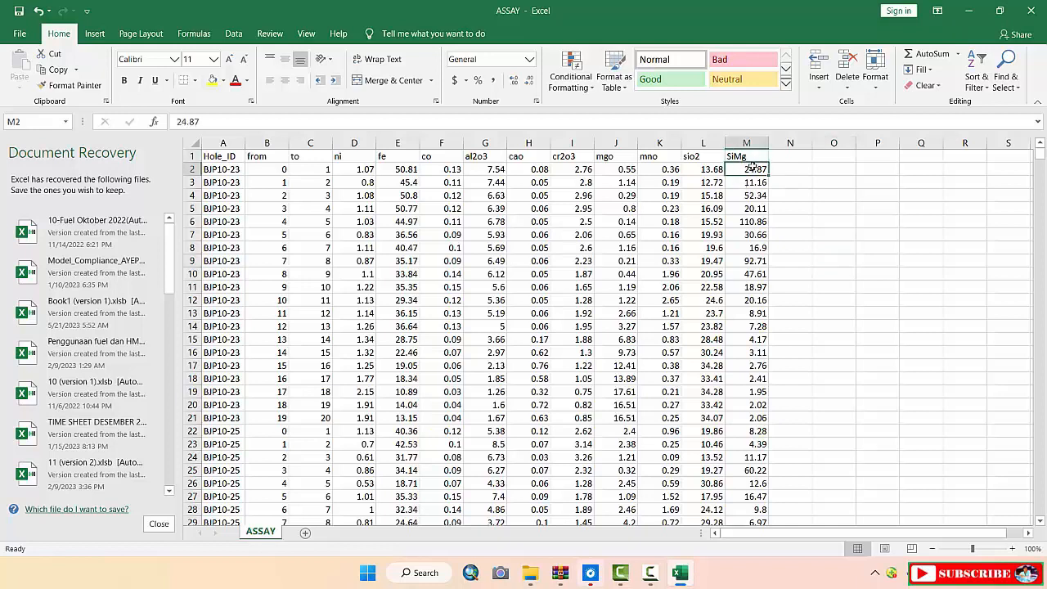
left_click(751, 159)
left_click(757, 169)
left_click(754, 181)
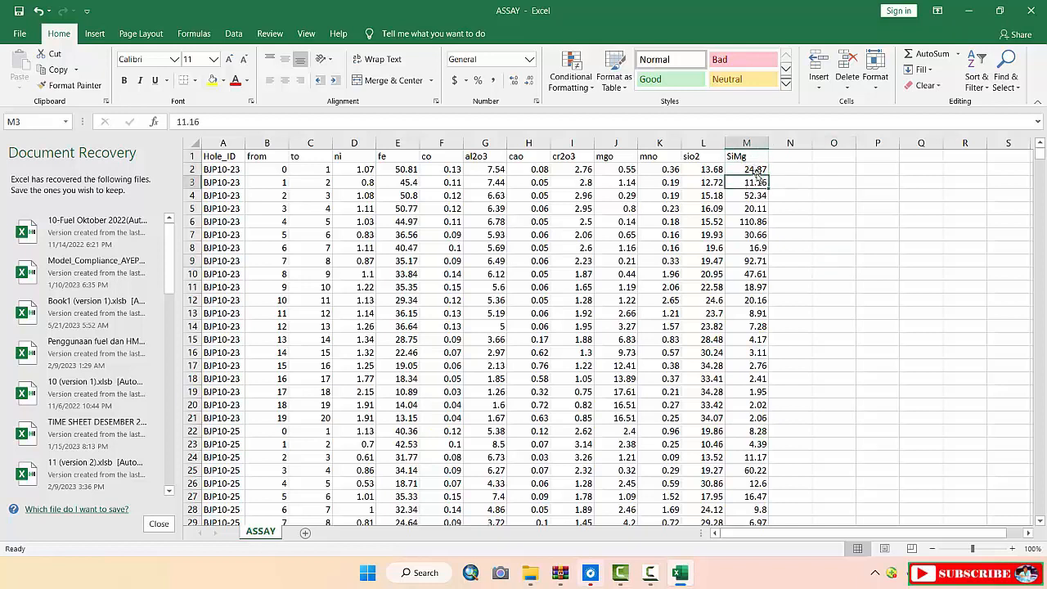
left_click(749, 143)
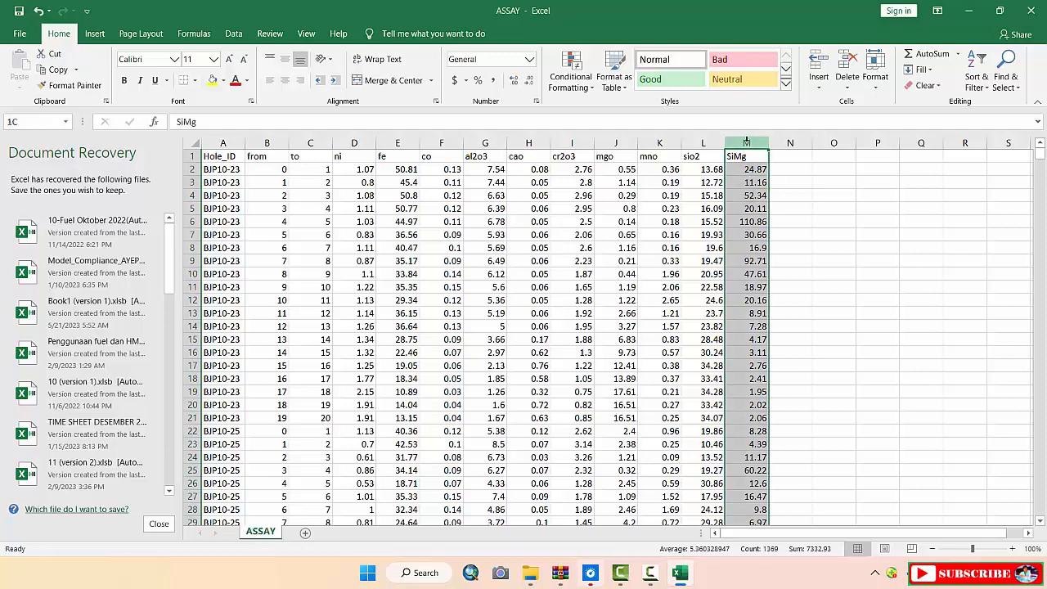
left_click(799, 169)
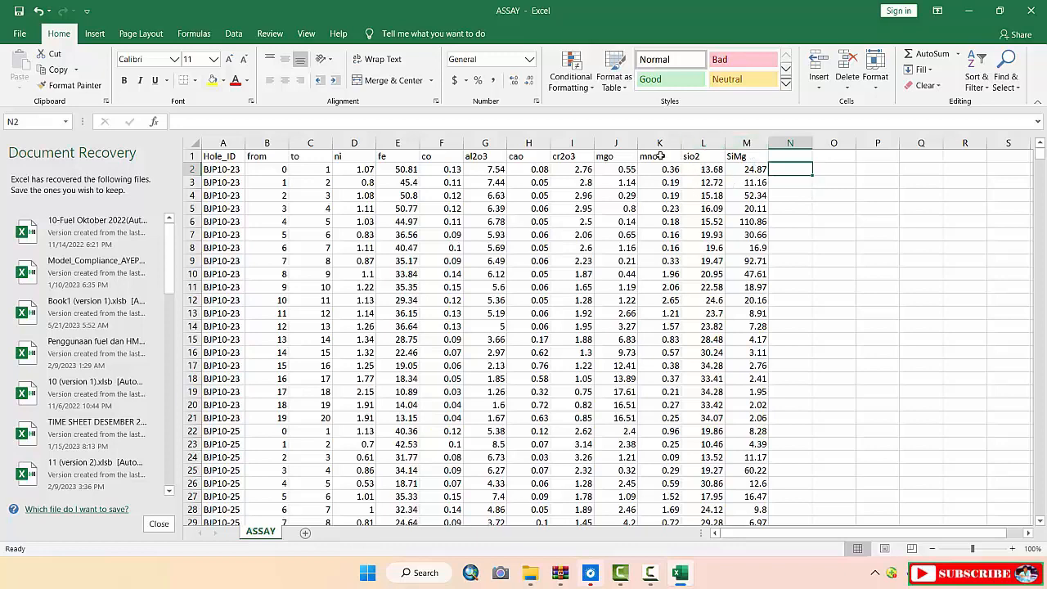
left_click(626, 162)
key("ctrl+shift+Down")
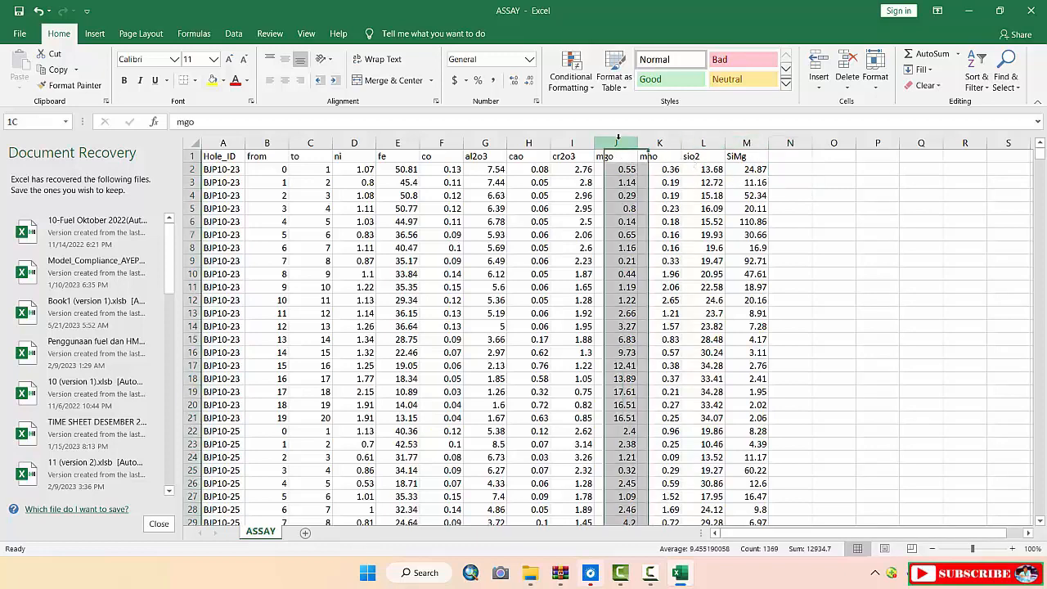
left_click(790, 168)
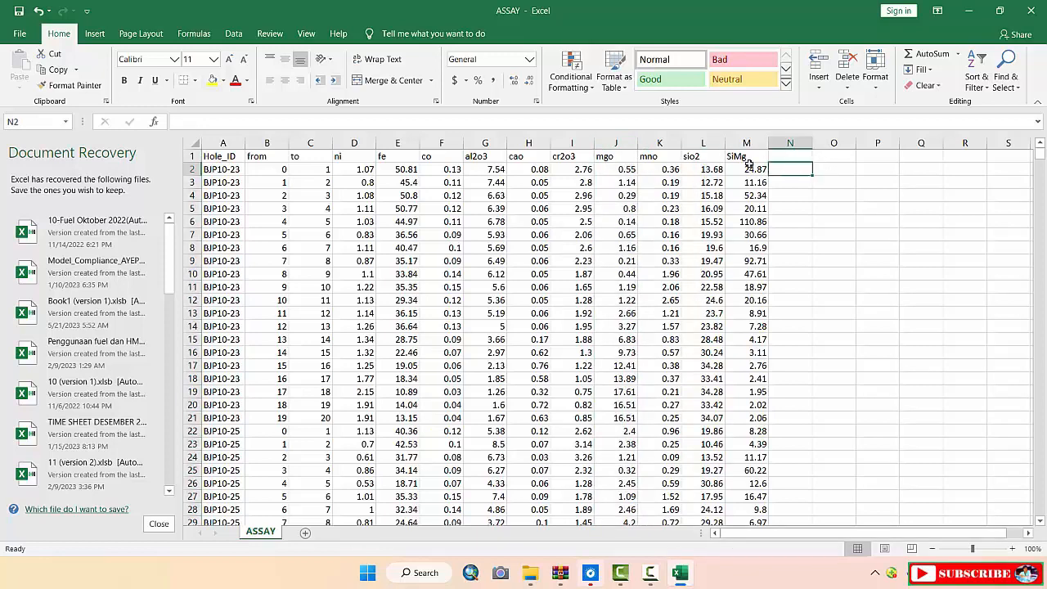
left_click(760, 169)
Calculate the sio2 to mgo ratio of the first sample in cell N2 with the formula =L2/J2
left_click(789, 170)
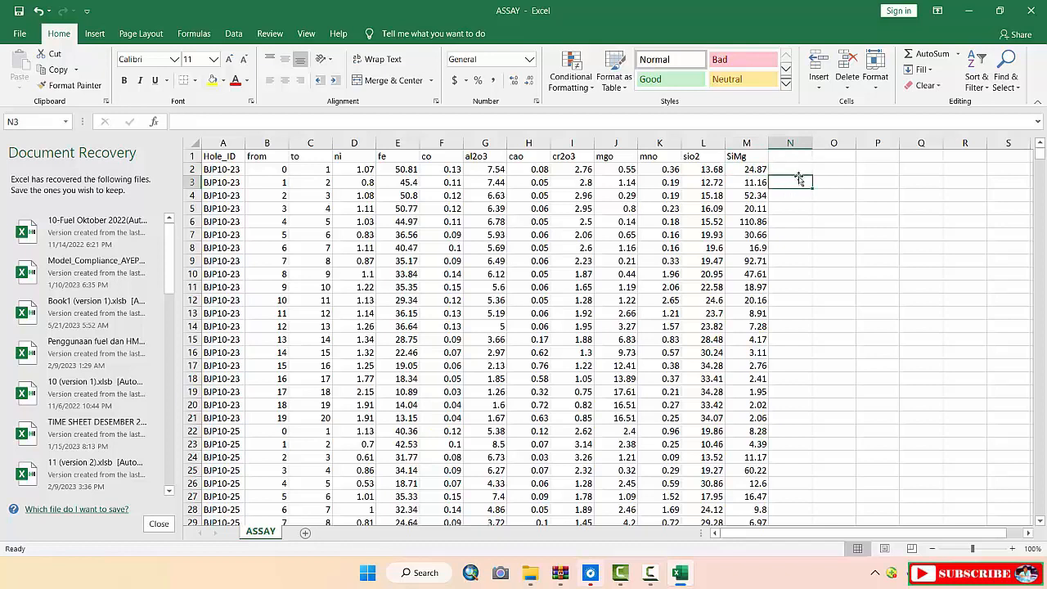
type("=")
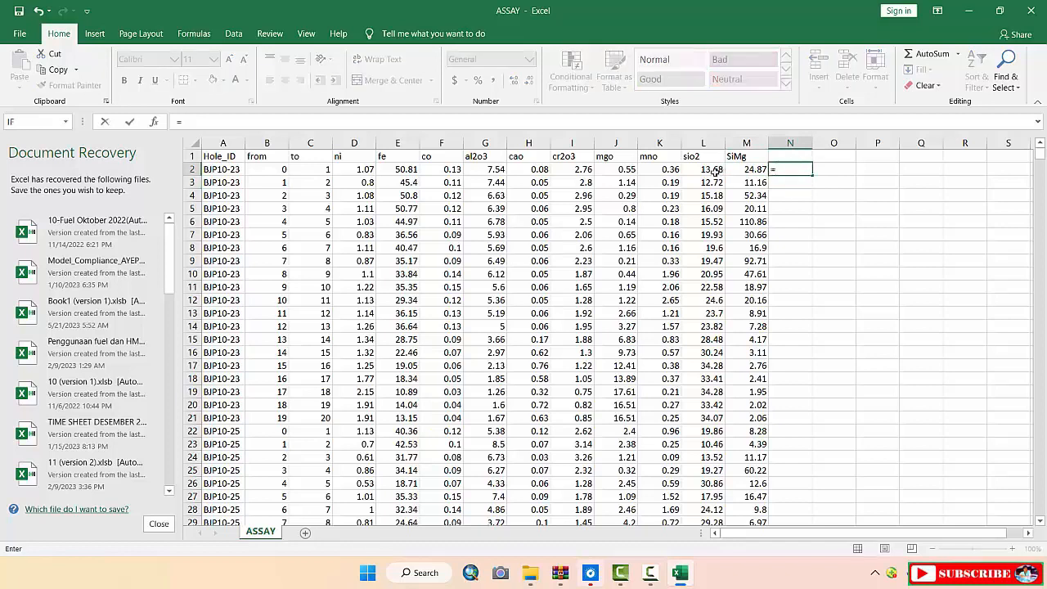
left_click(710, 169)
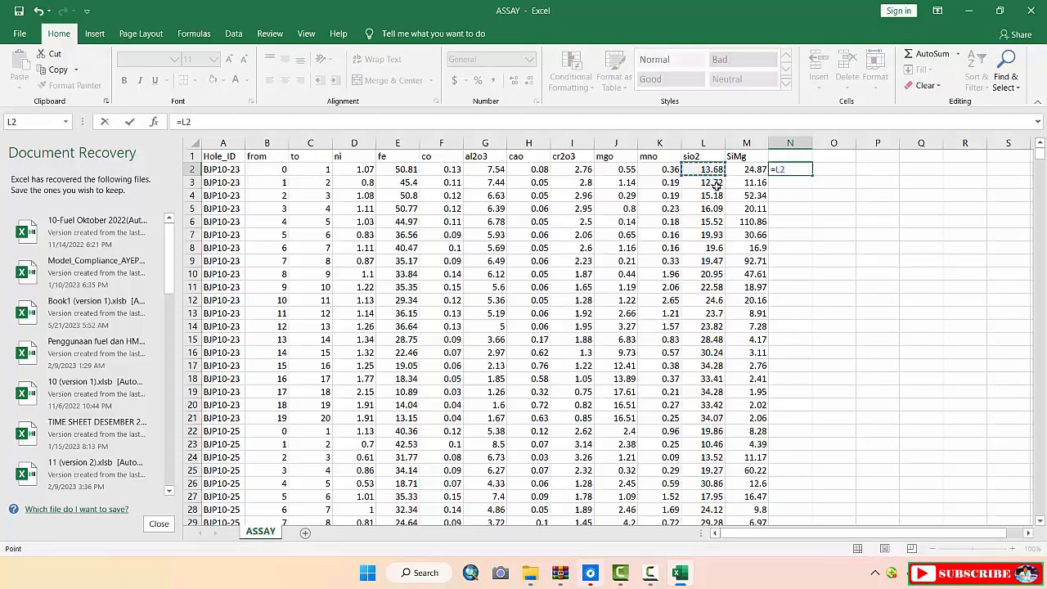
type("/")
left_click(626, 169)
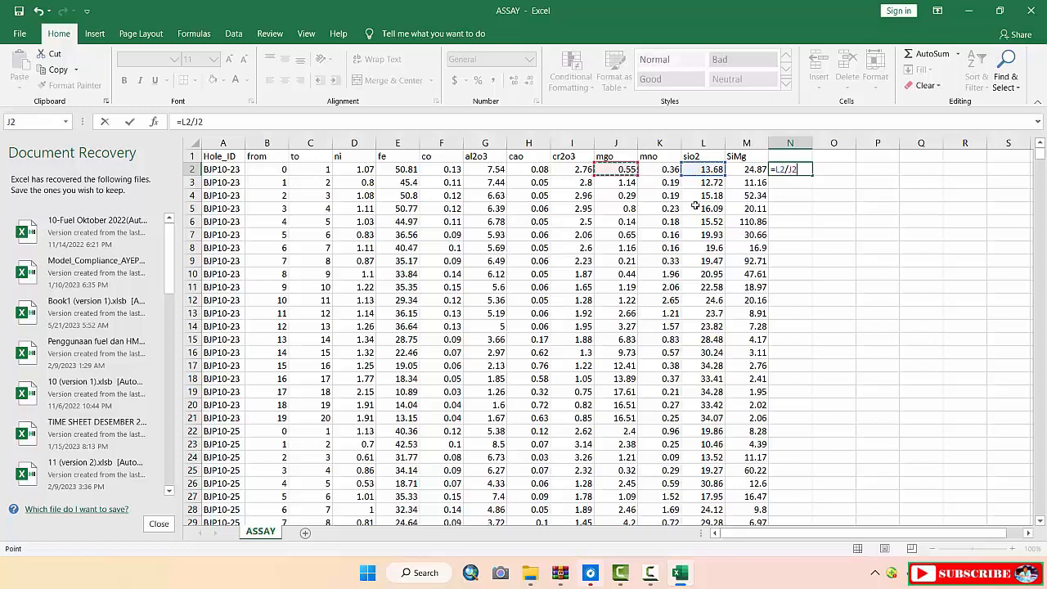
key("Return")
Reduce the decimal places shown in N2 and clear the trial ratio formula from the cell
left_click(791, 170)
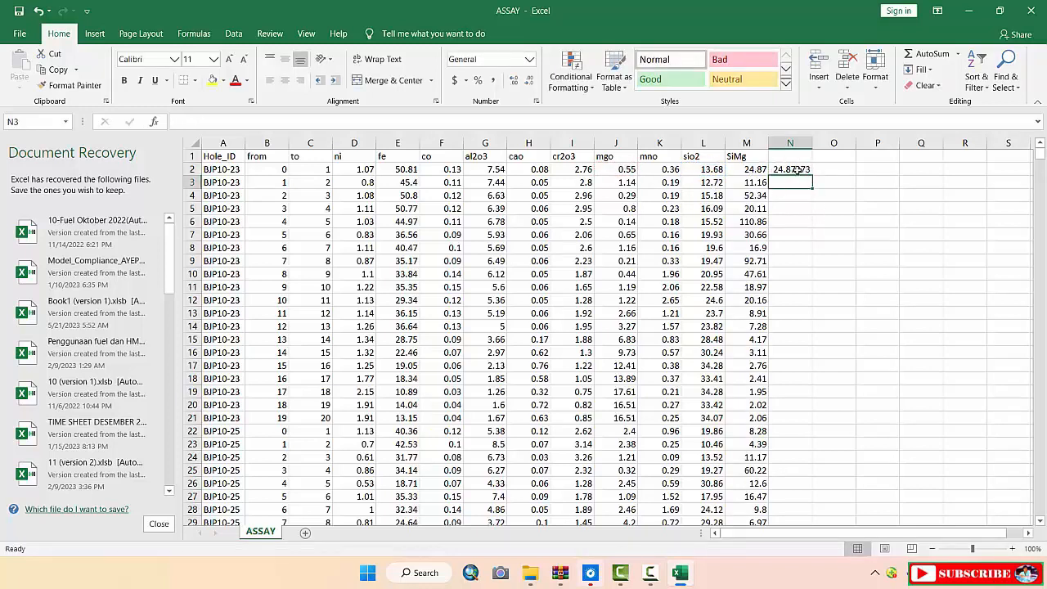
left_click(529, 81)
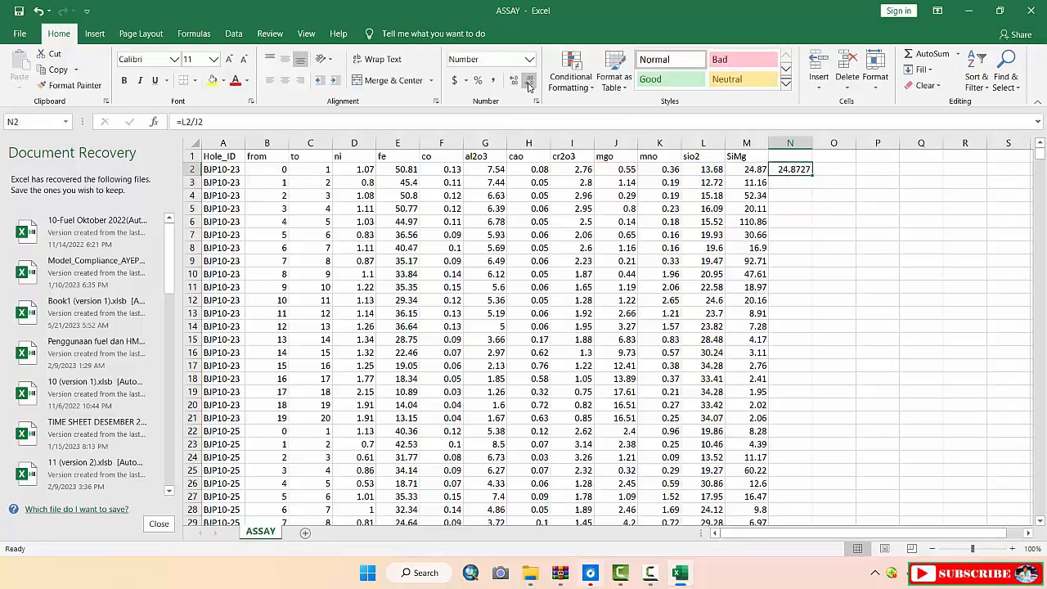
left_click(529, 81)
left_click(529, 81)
left_click(835, 198)
left_click(798, 171)
key("BackSpace")
left_click(824, 231)
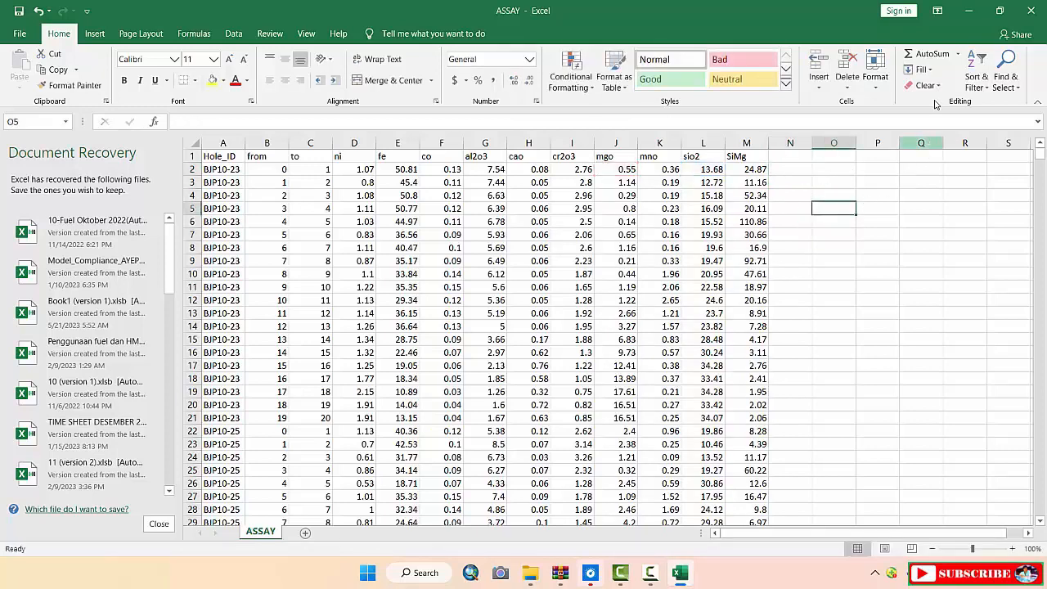
Minimise the ASSAY workbook, open the COLLAR file from the DATA folder and widen its x and z columns
left_click(968, 11)
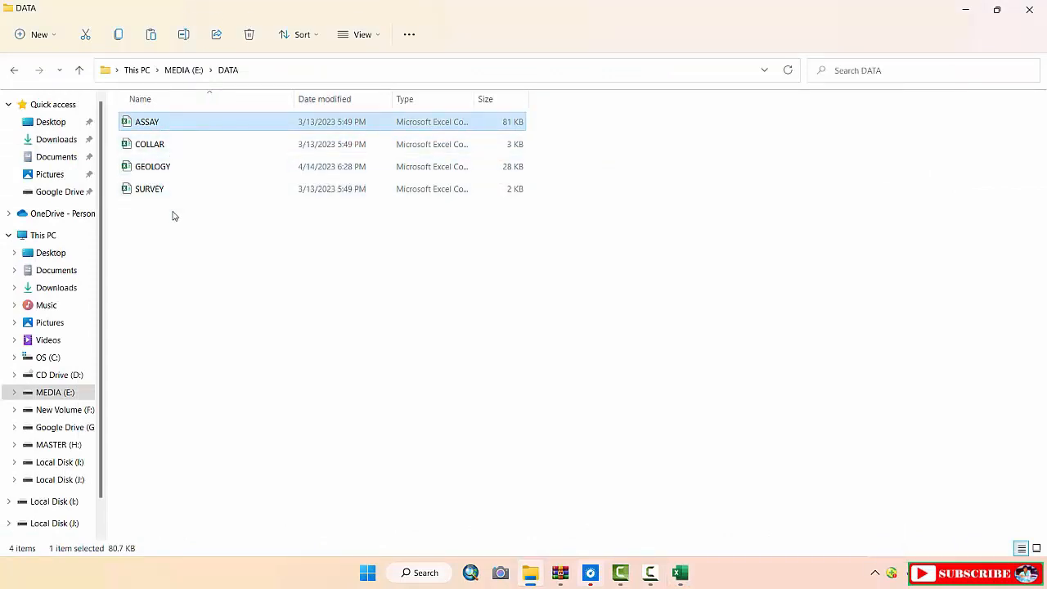
left_click(183, 145)
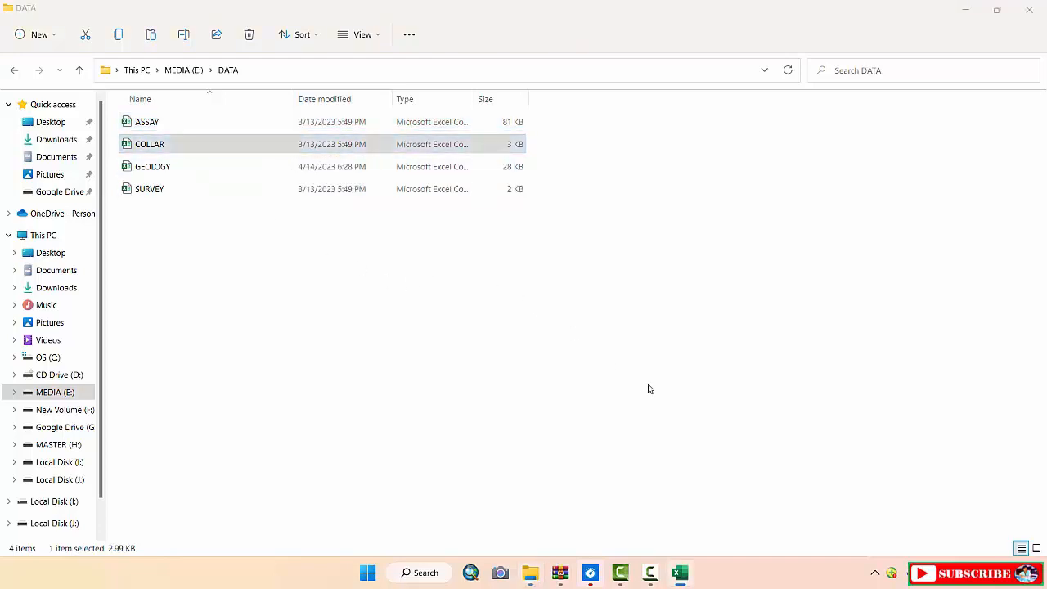
key("Return")
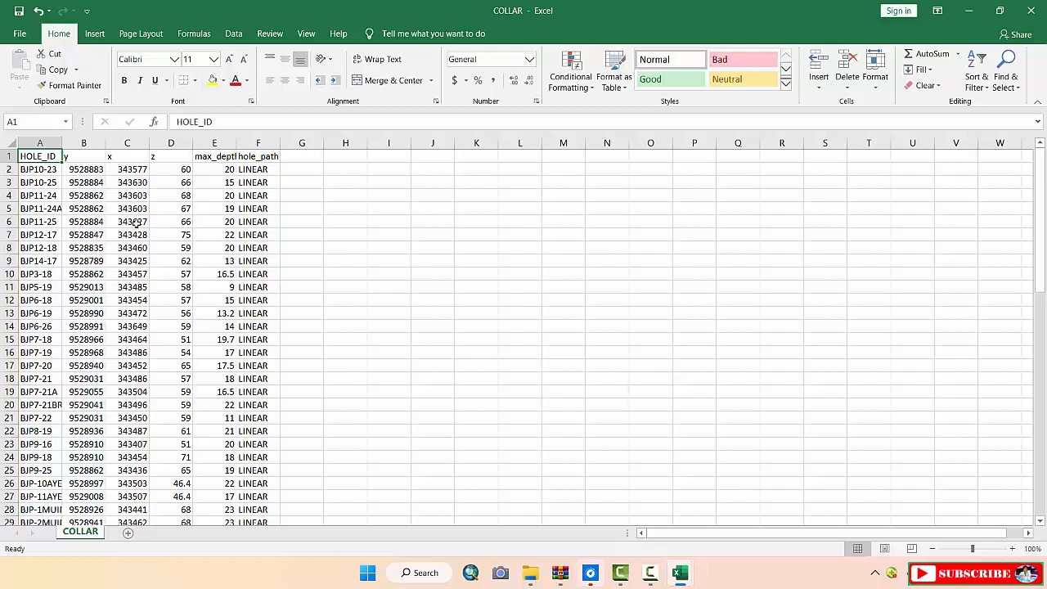
left_click_drag(150, 144, 211, 143)
left_click(41, 143)
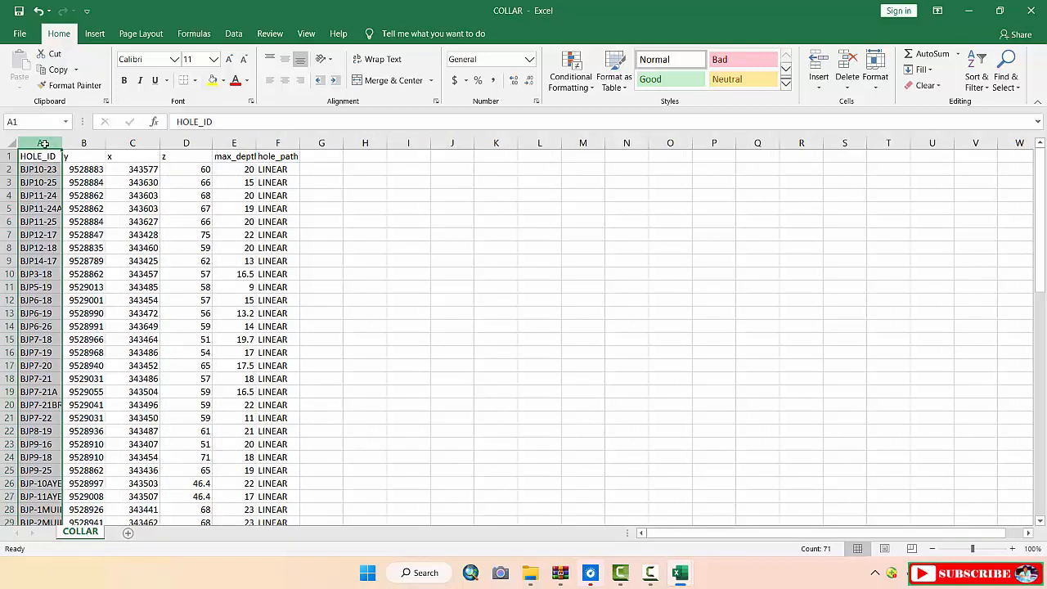
Examine the hole ID of the first drillhole and the y, x and z coordinate columns of the COLLAR sheet
left_click(51, 170)
left_click(84, 168)
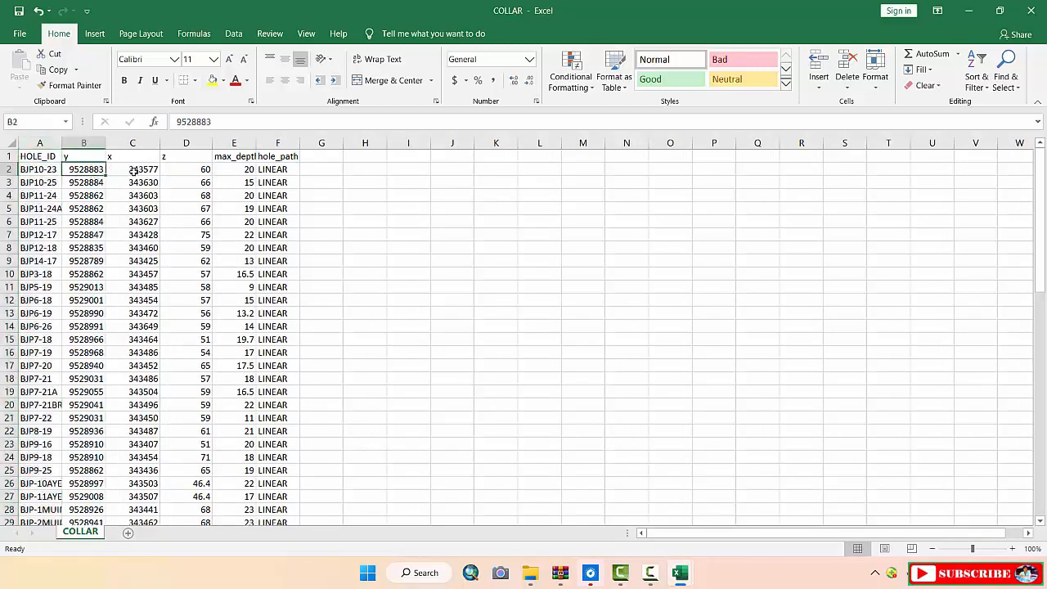
left_click(133, 169)
left_click(78, 143)
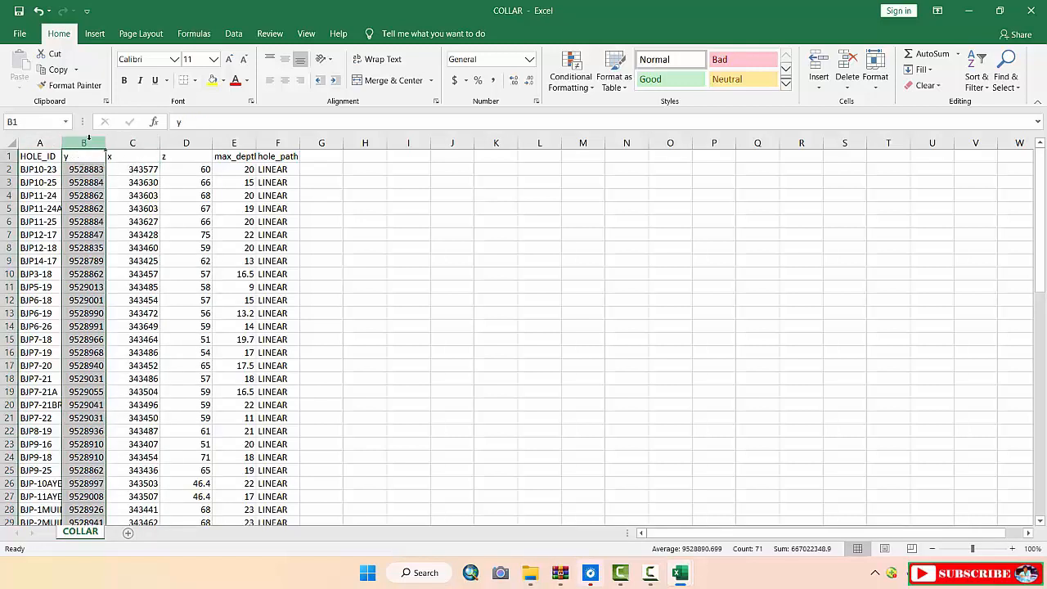
left_click(133, 144)
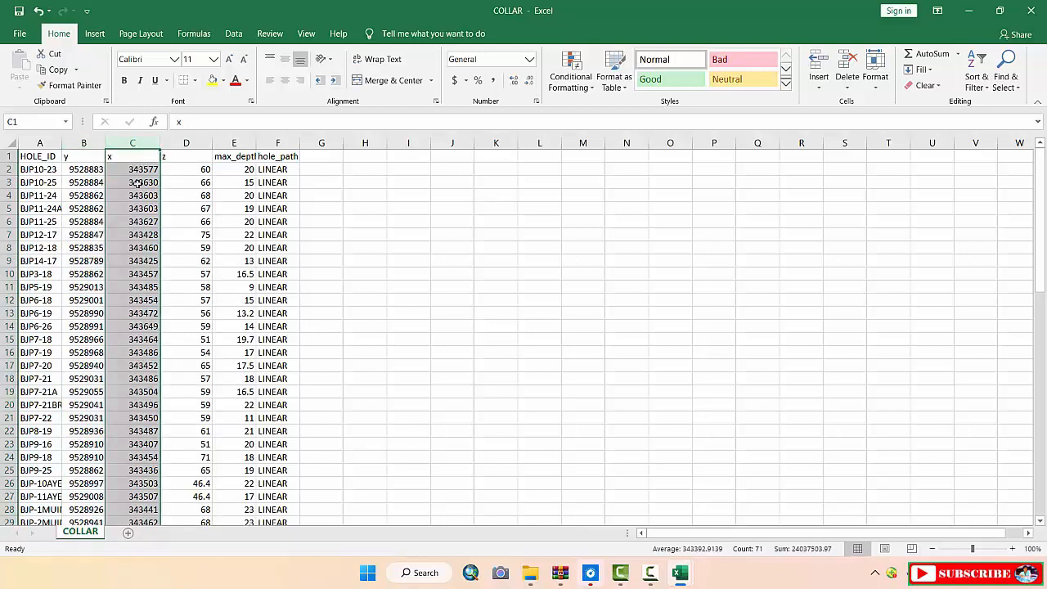
left_click(191, 169)
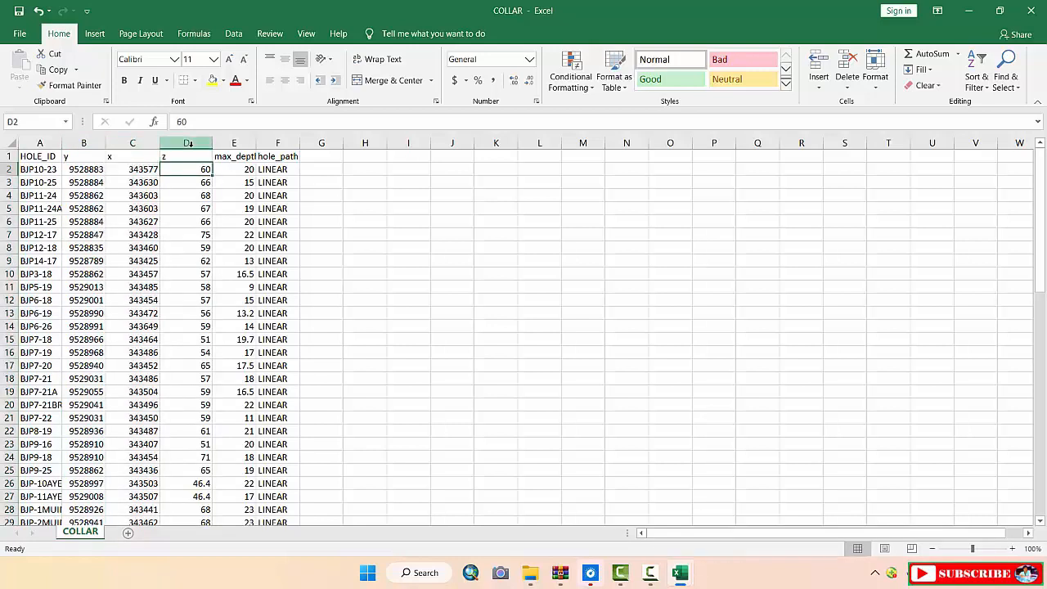
left_click(339, 196)
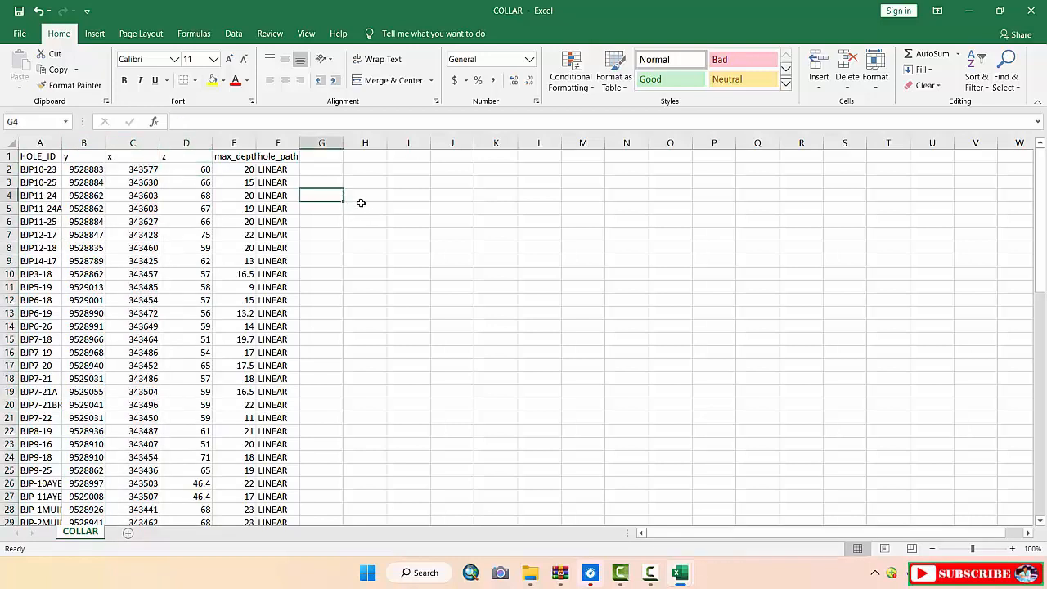
left_click(362, 197)
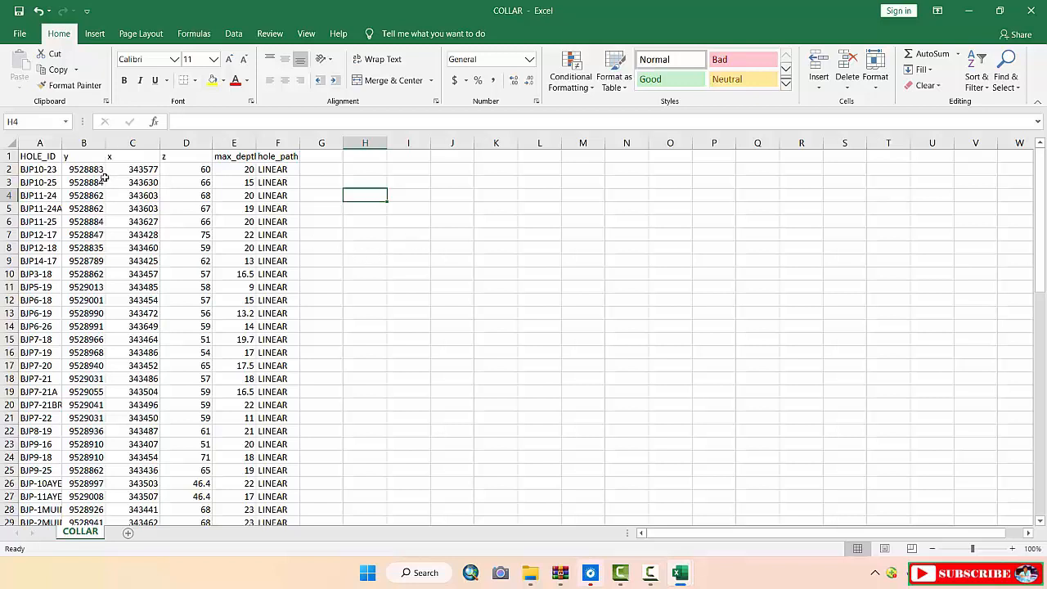
Compare the order and values of the y column with the x column in the COLLAR sheet
left_click(84, 143)
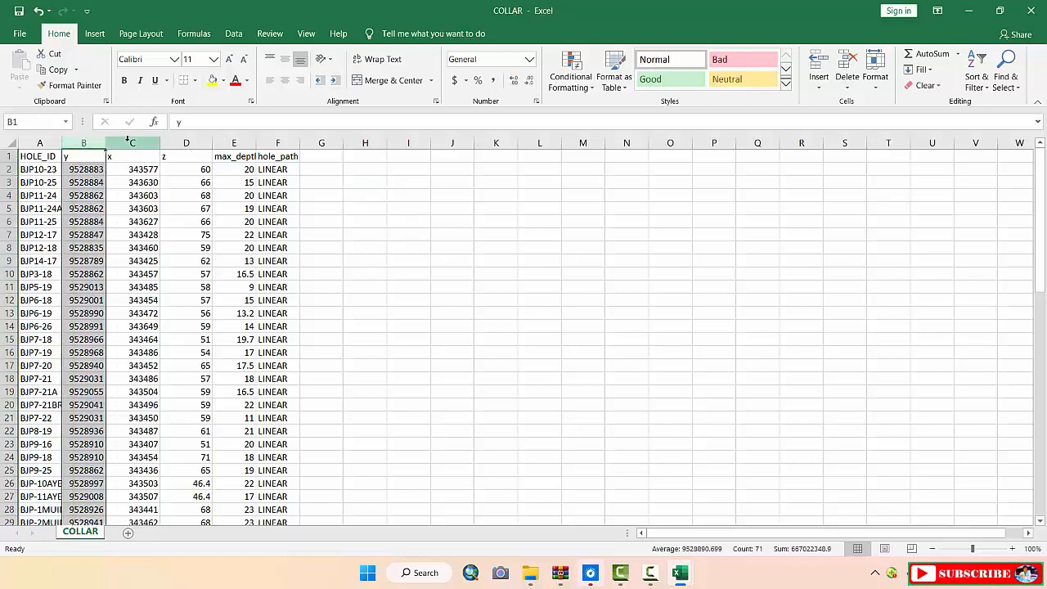
left_click(126, 144)
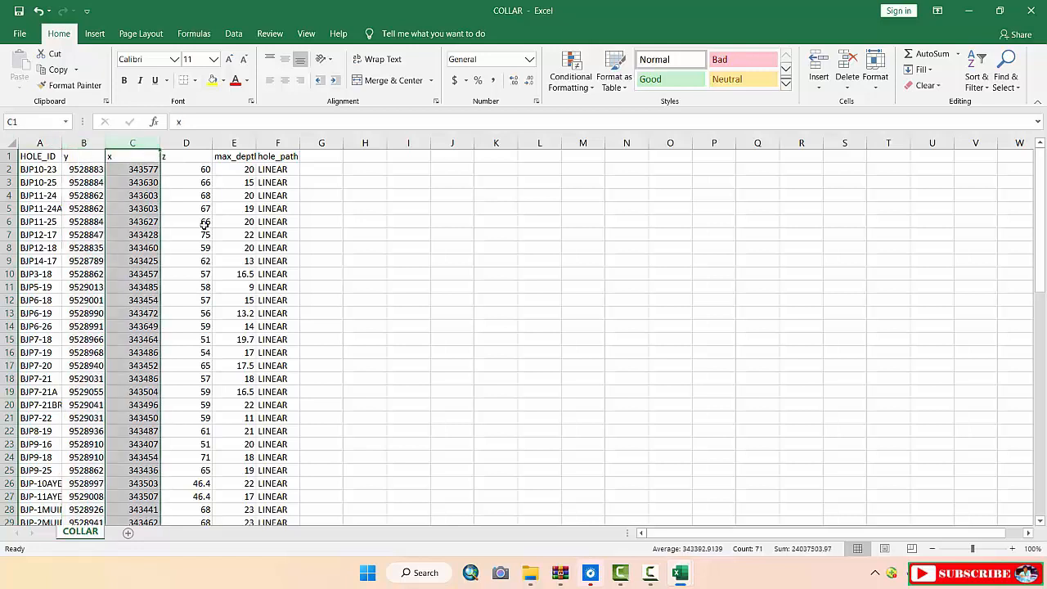
left_click(394, 252)
left_click(367, 260)
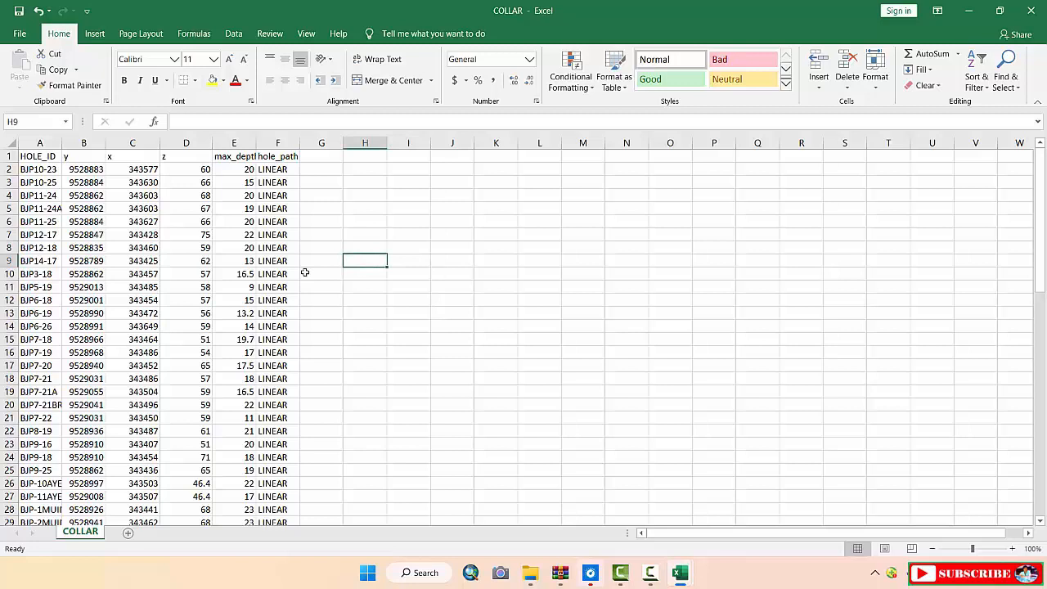
left_click(97, 145)
left_click(129, 140)
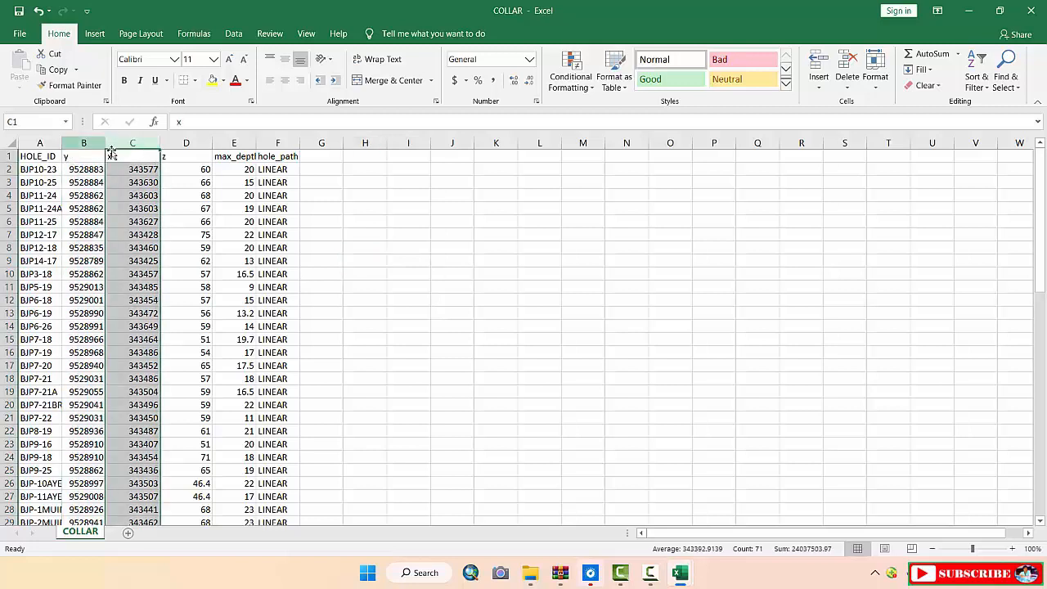
left_click(82, 143)
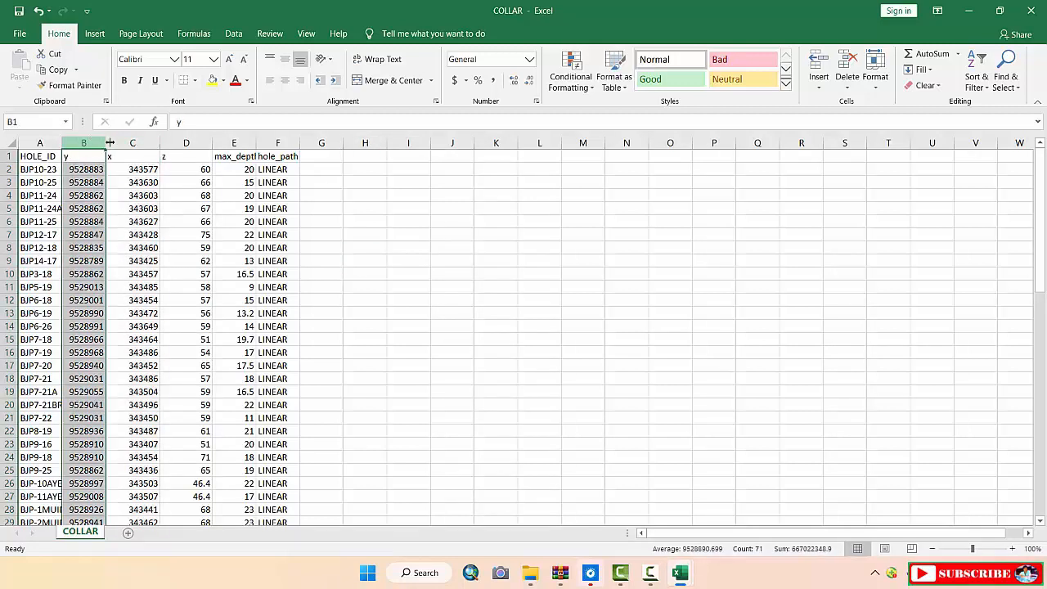
left_click(131, 143)
Examine the max_depth column and check the maximum depth of hole BJP10-23
left_click(234, 144)
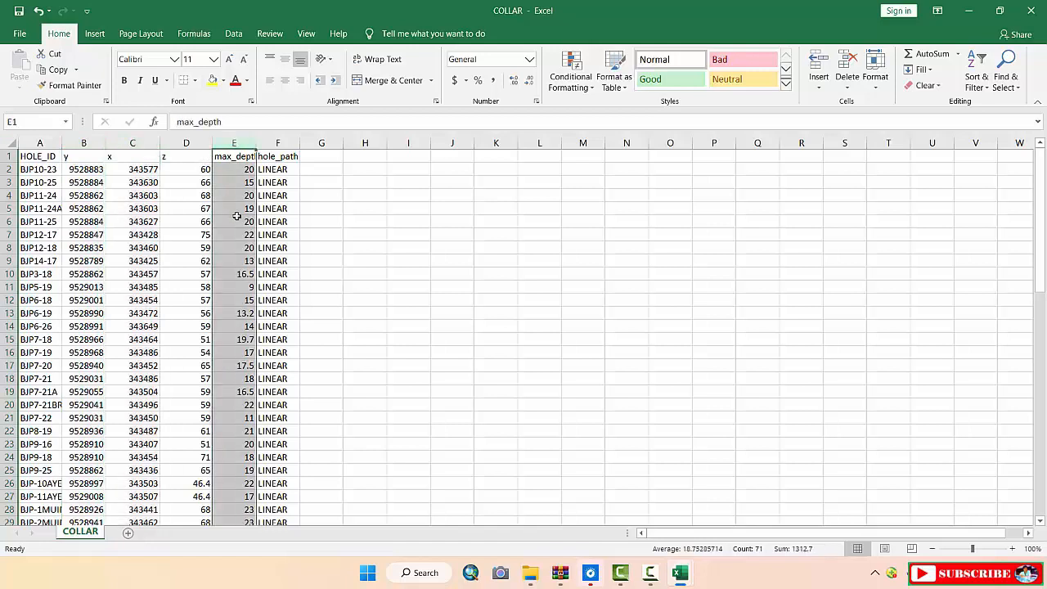
left_click(236, 169)
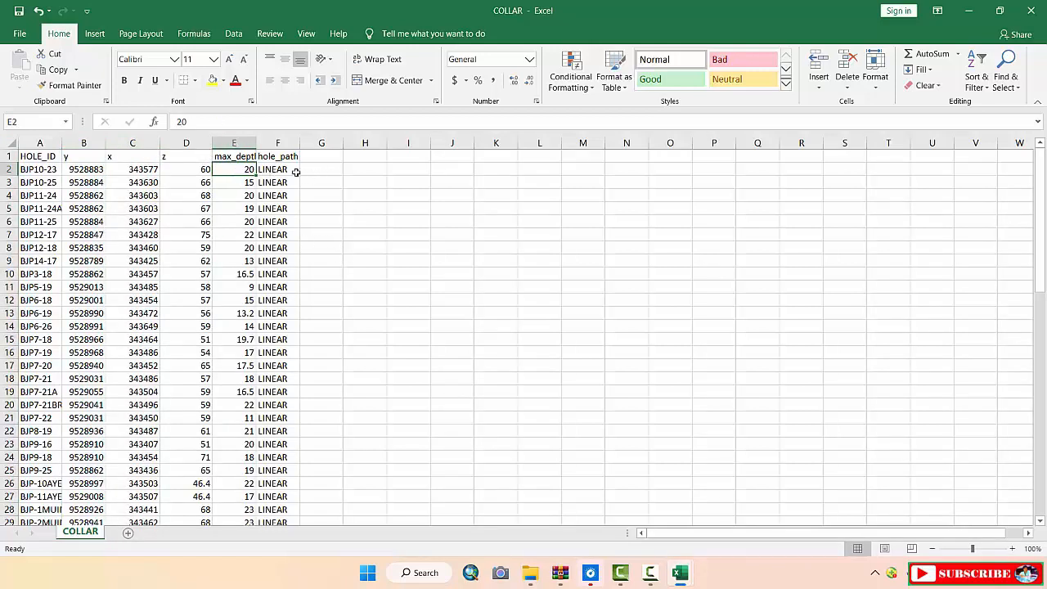
left_click(45, 170)
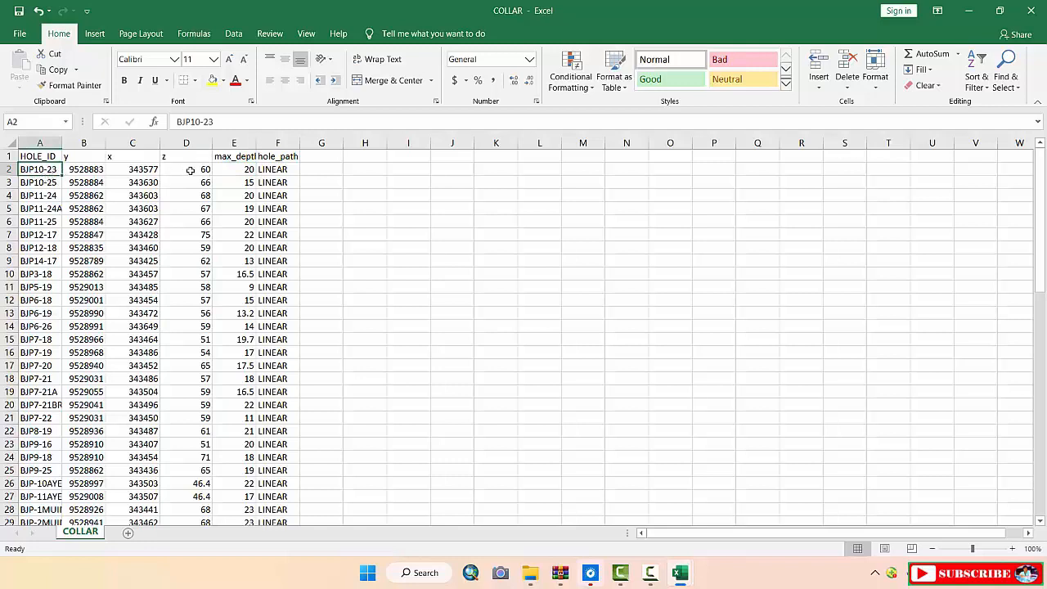
left_click(229, 167)
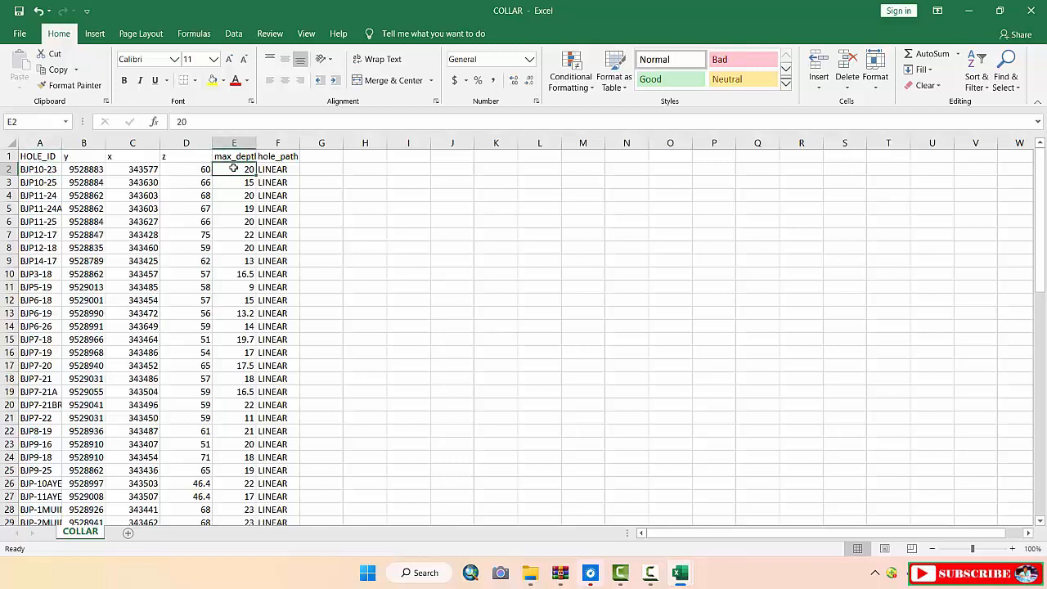
Compare the z values of the first two holes, BJP10-23 and BJP10-25, in the COLLAR sheet
left_click(186, 167)
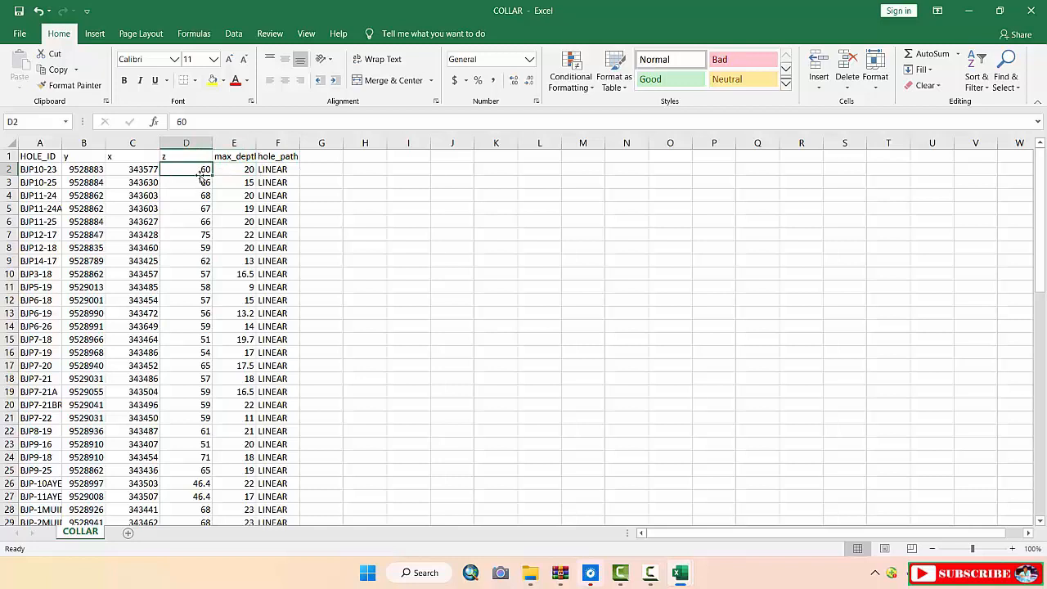
left_click(197, 186)
left_click(191, 169)
left_click(190, 180)
left_click(189, 168)
left_click(200, 183)
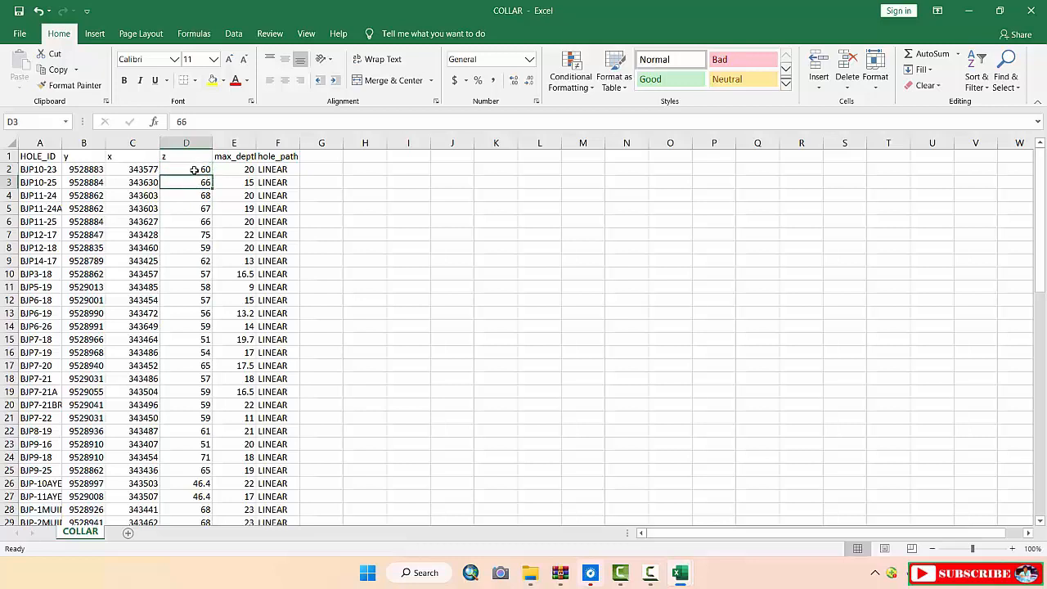
left_click(197, 169)
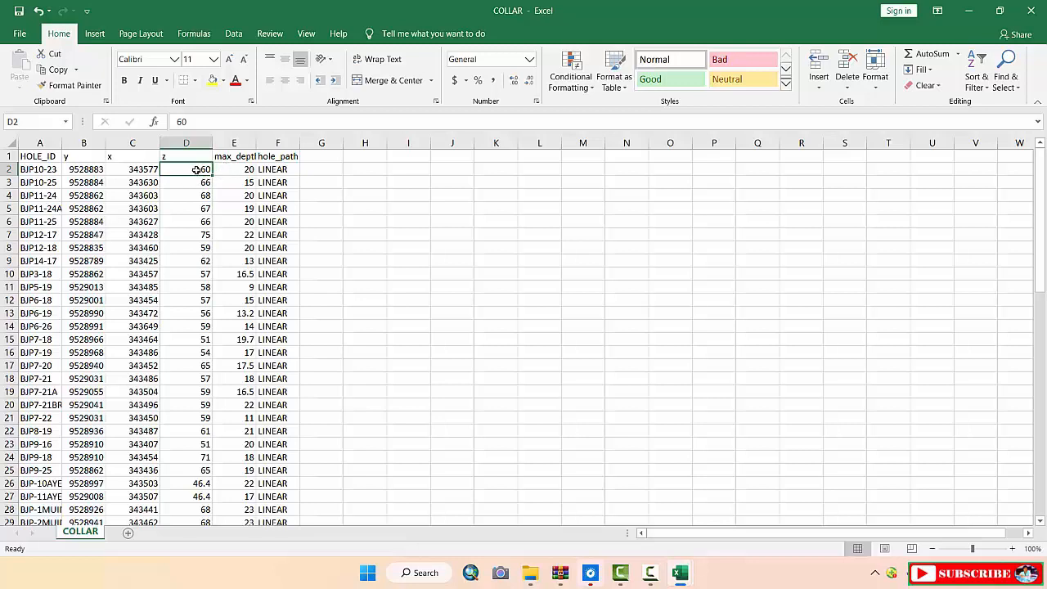
Check the first hole's max_depth entry and examine the hole_path column of the COLLAR sheet
left_click(238, 170)
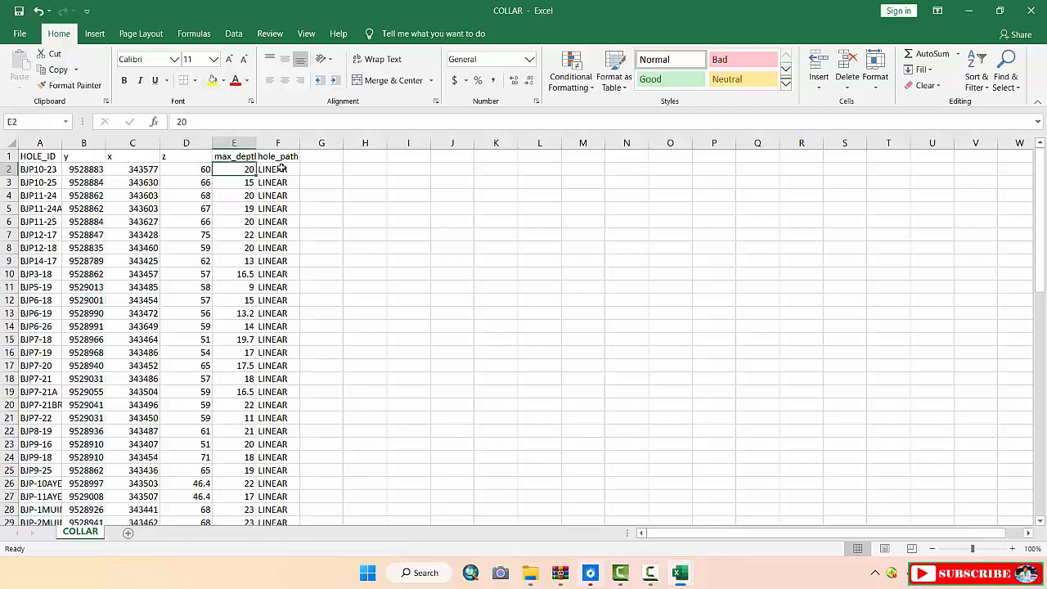
left_click(282, 169)
left_click(278, 143)
left_click(284, 170)
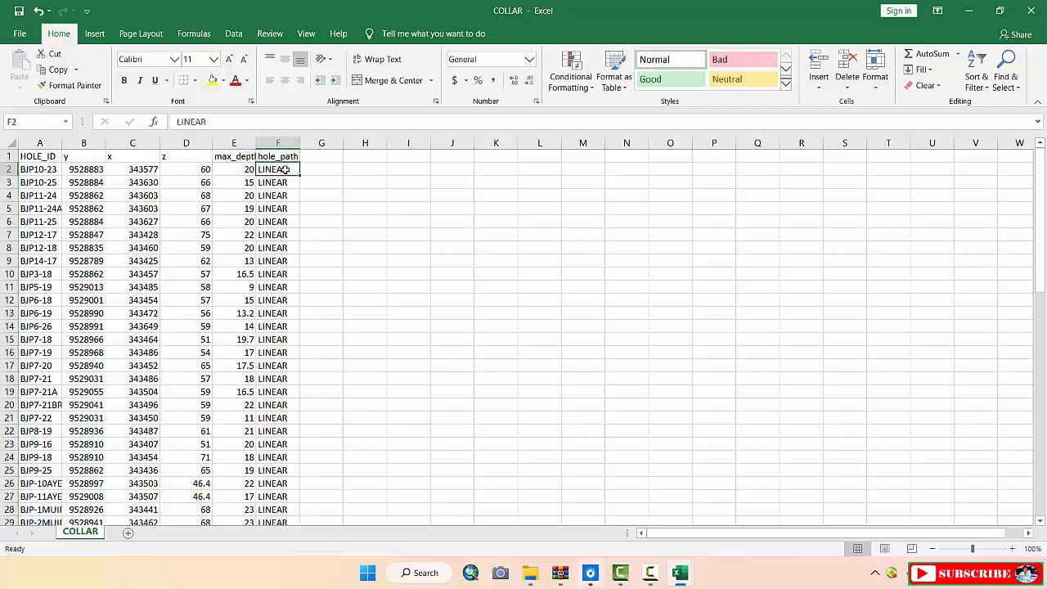
left_click(332, 174)
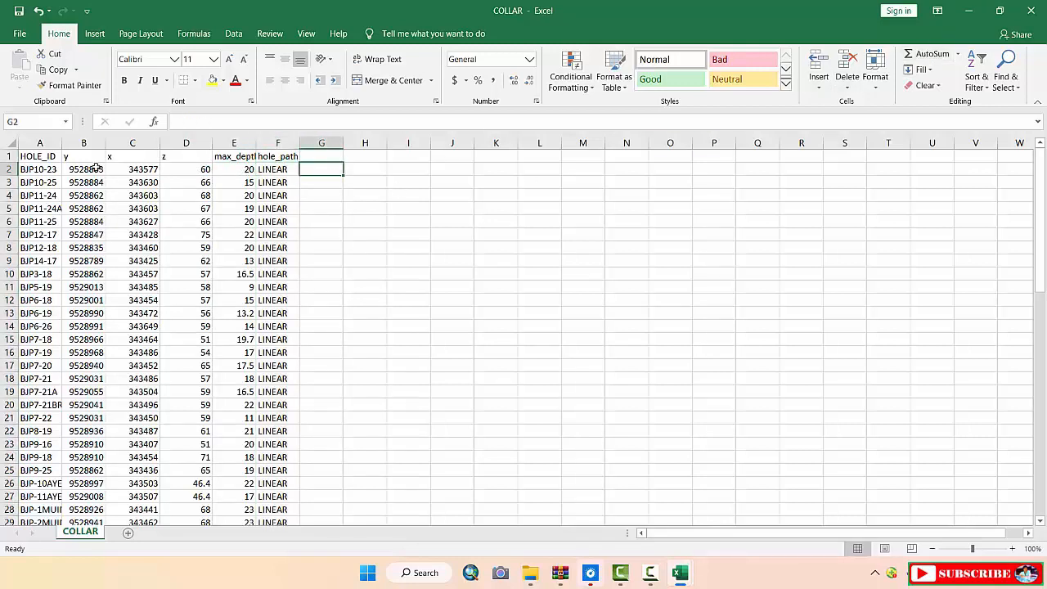
Minimise the COLLAR workbook and open the GEOLOGY file from the DATA folder
left_click(968, 10)
left_click(968, 11)
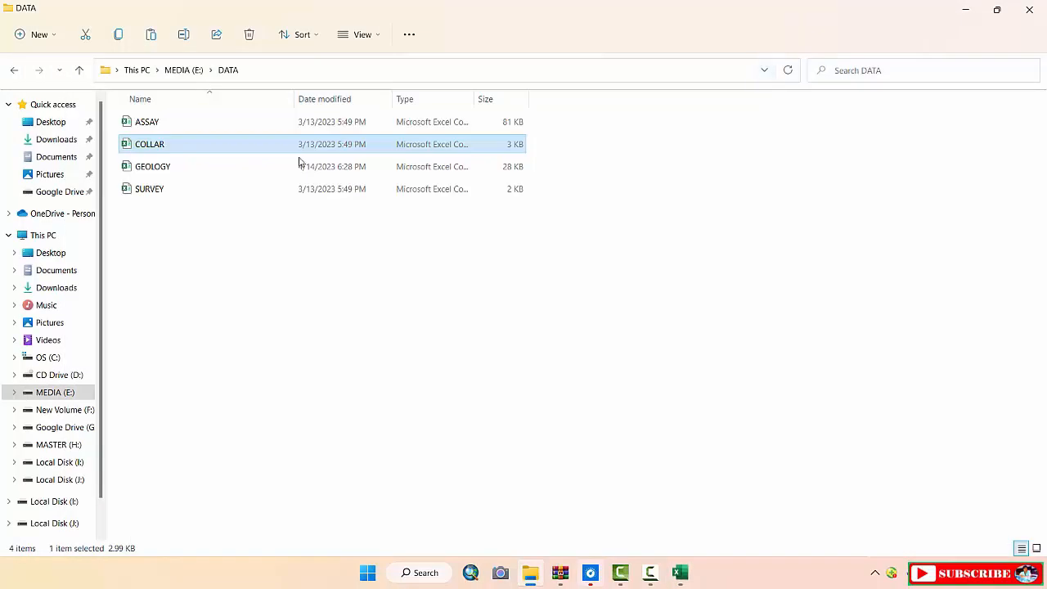
double_click(188, 173)
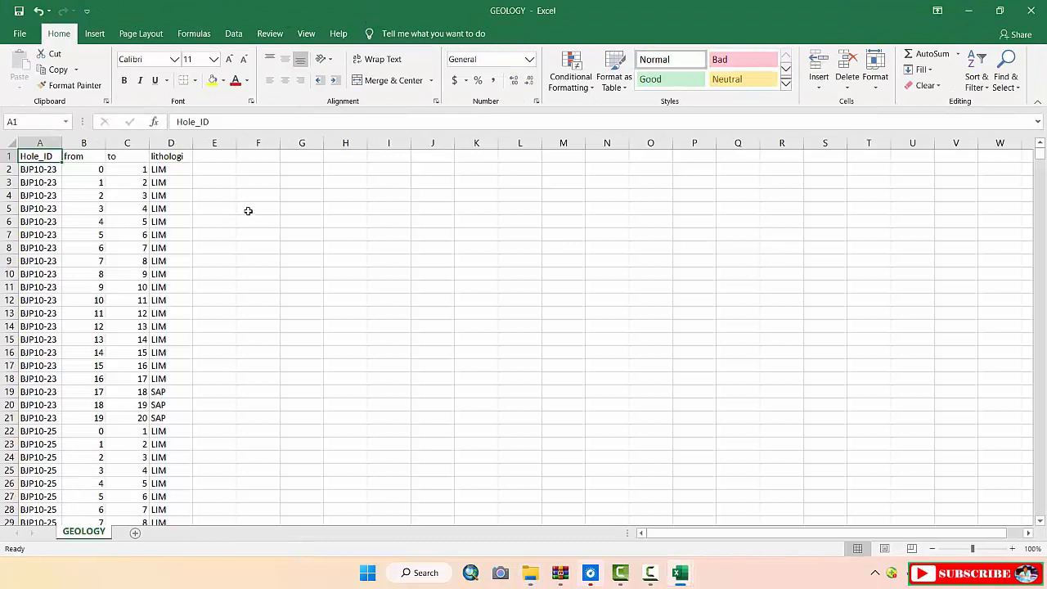
Examine the Hole_ID column of the GEOLOGY sheet
left_click(42, 144)
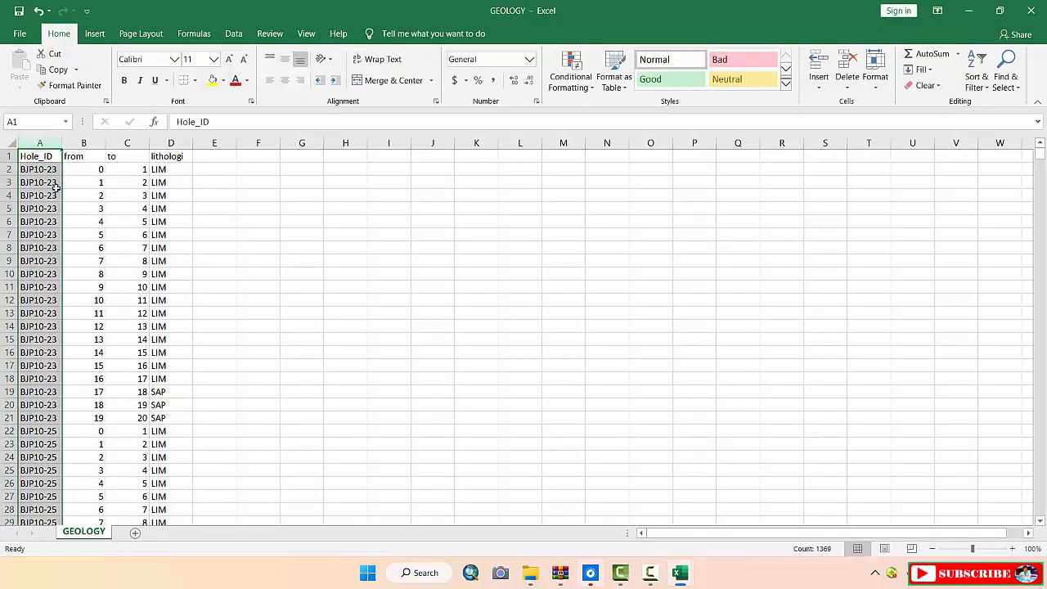
left_click(47, 142)
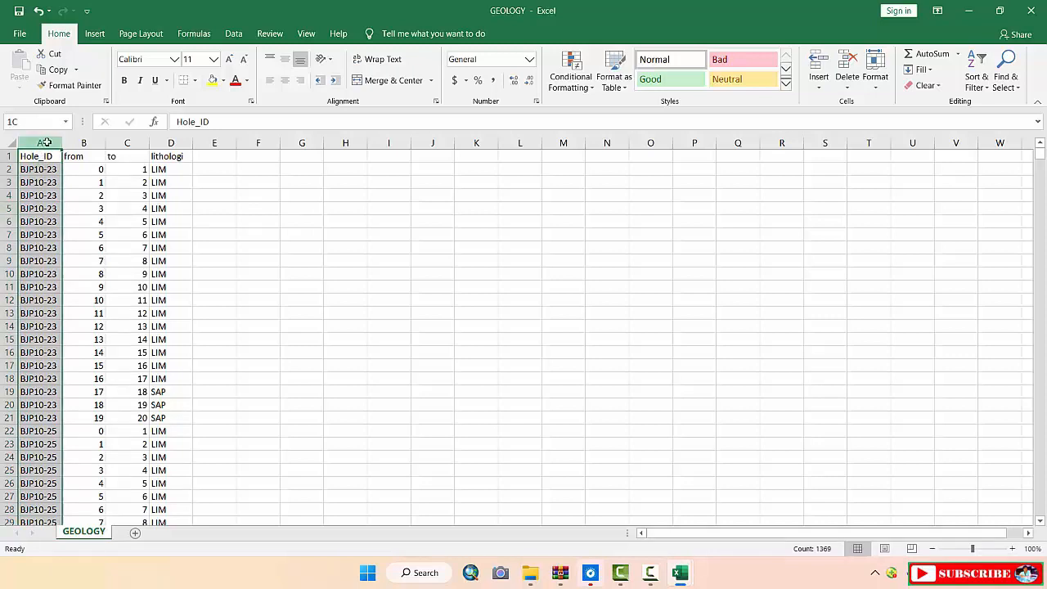
left_click(360, 243)
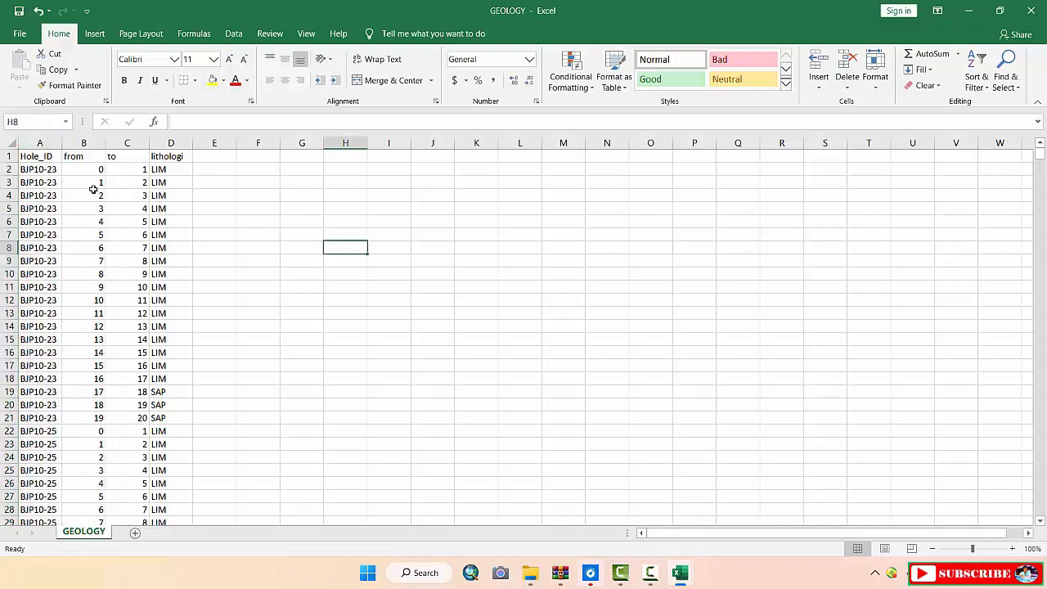
left_click(45, 143)
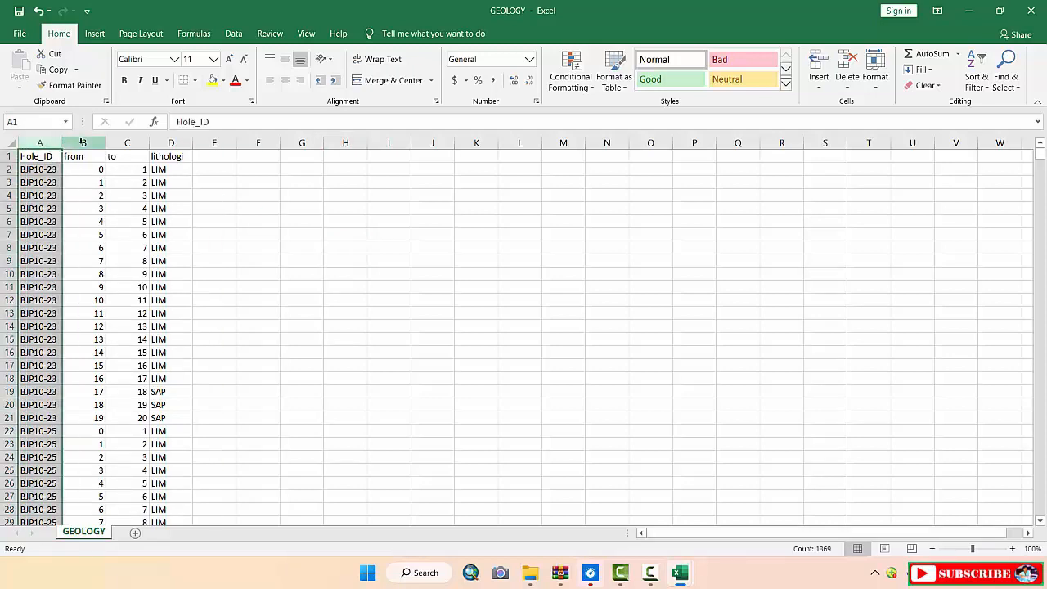
Examine the from and to columns of the GEOLOGY sheet and the first interval of hole BJP10-23
left_click(85, 143)
left_click(120, 143)
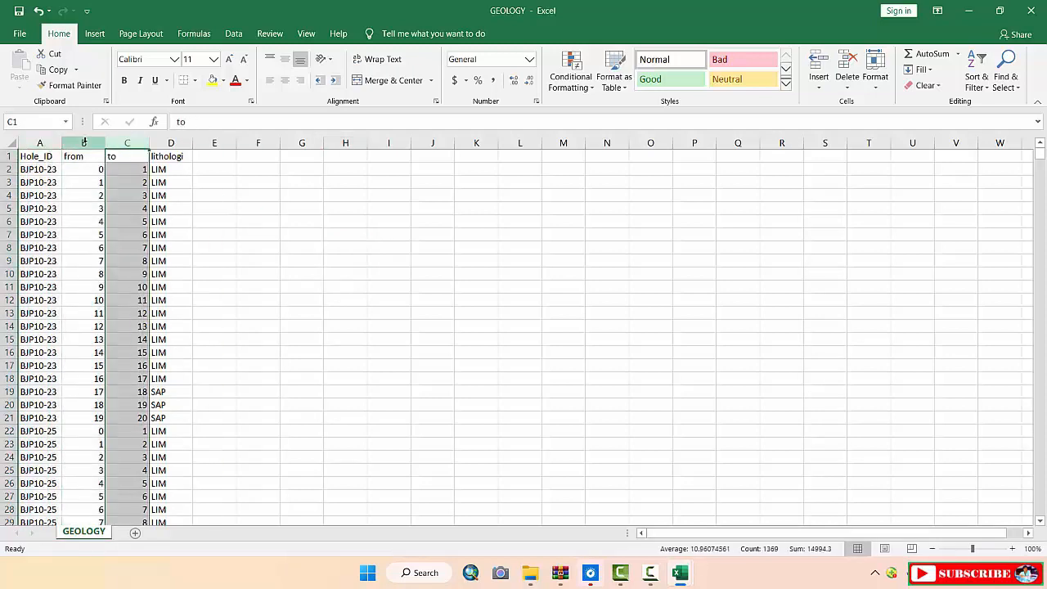
left_click(84, 143)
left_click(123, 143)
left_click(90, 169)
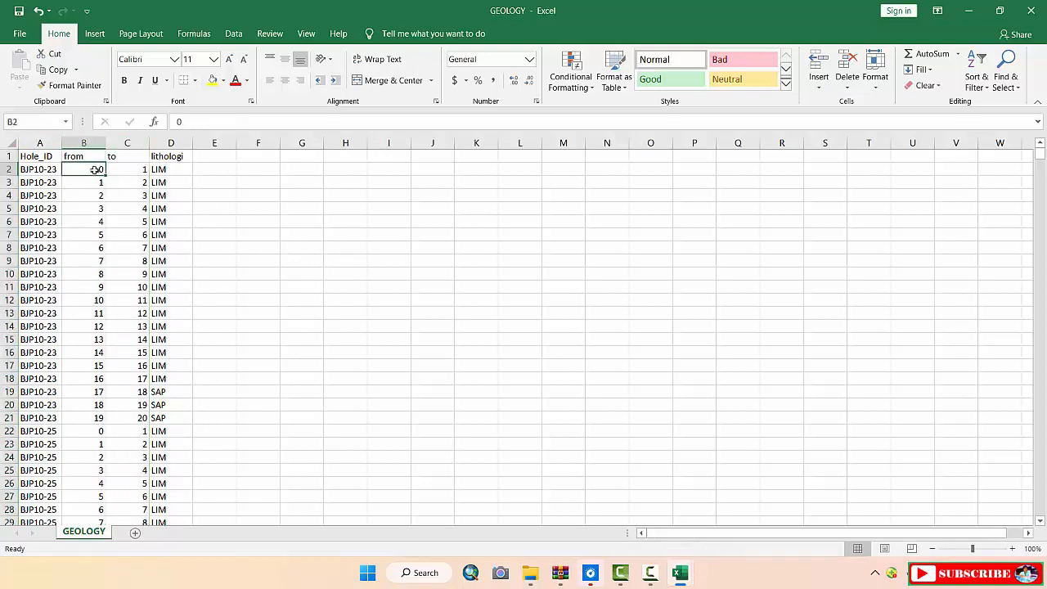
left_click(131, 170)
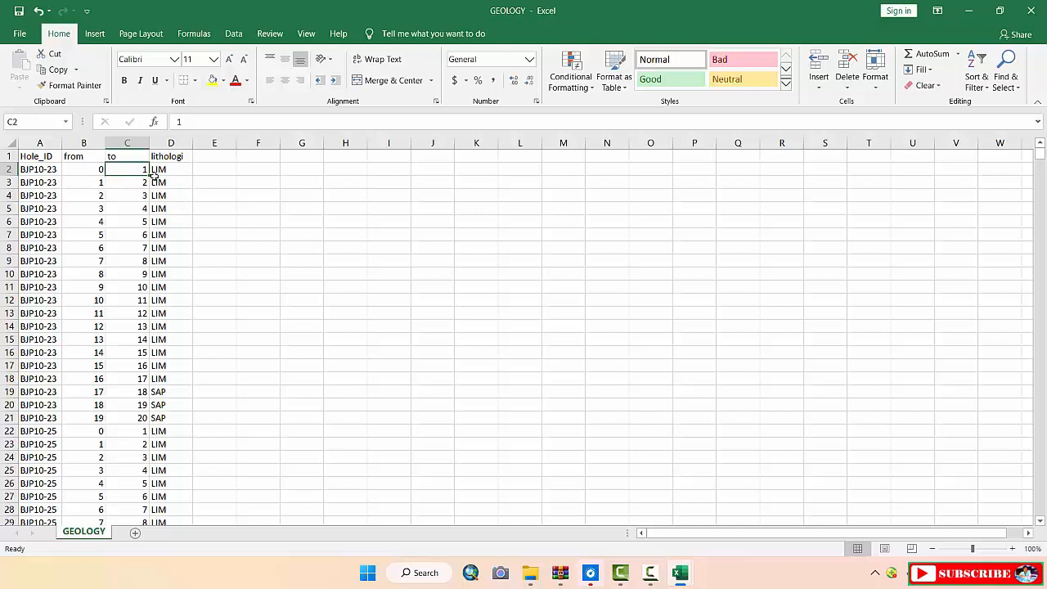
left_click(84, 143)
left_click(127, 144)
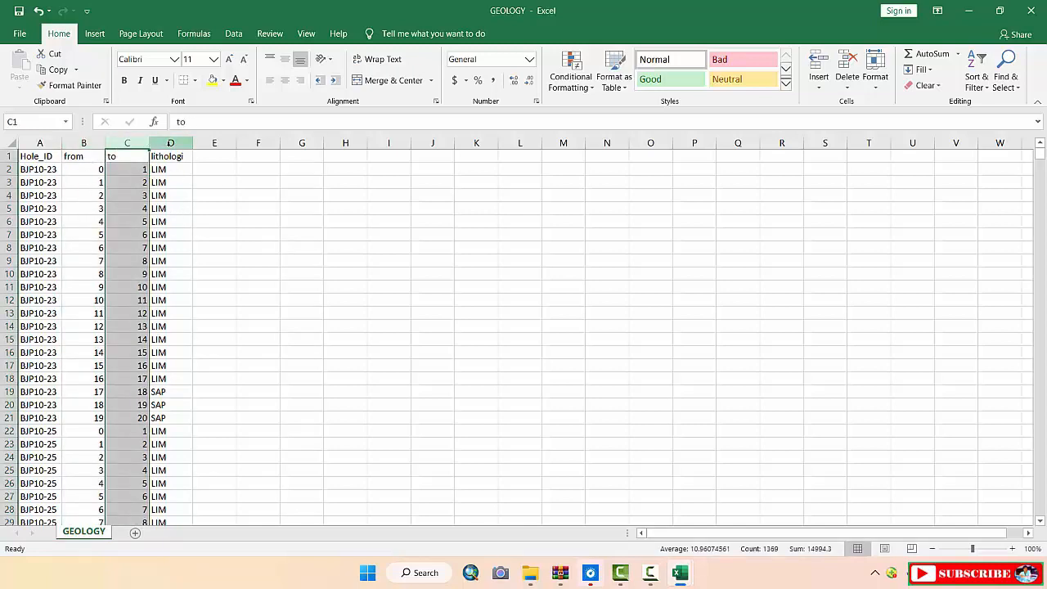
Examine the lithologi column of the GEOLOGY sheet and the run of LIM entries for hole BJP10-23
left_click(170, 143)
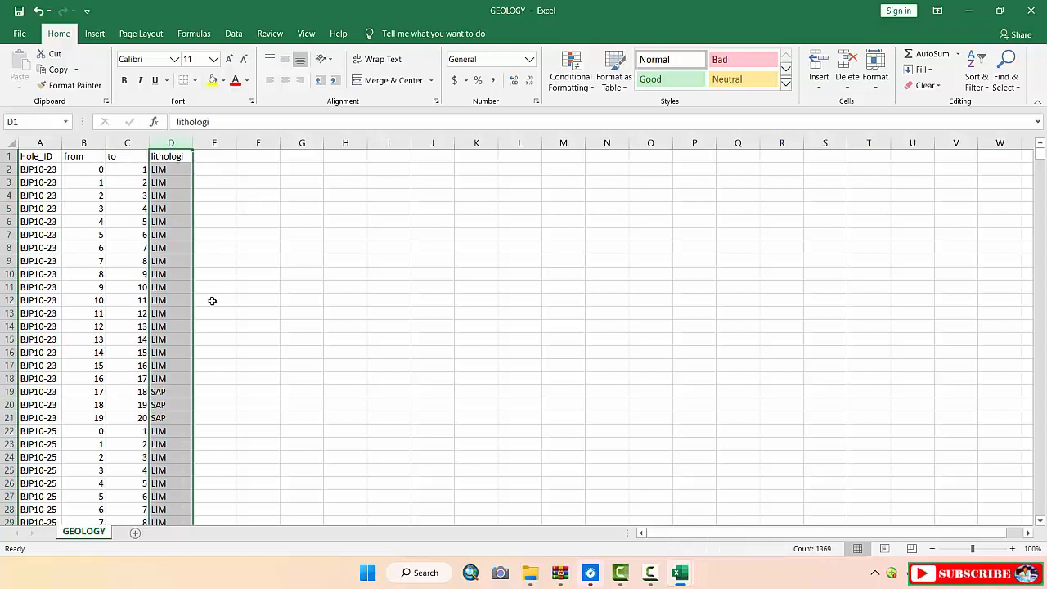
left_click(219, 224)
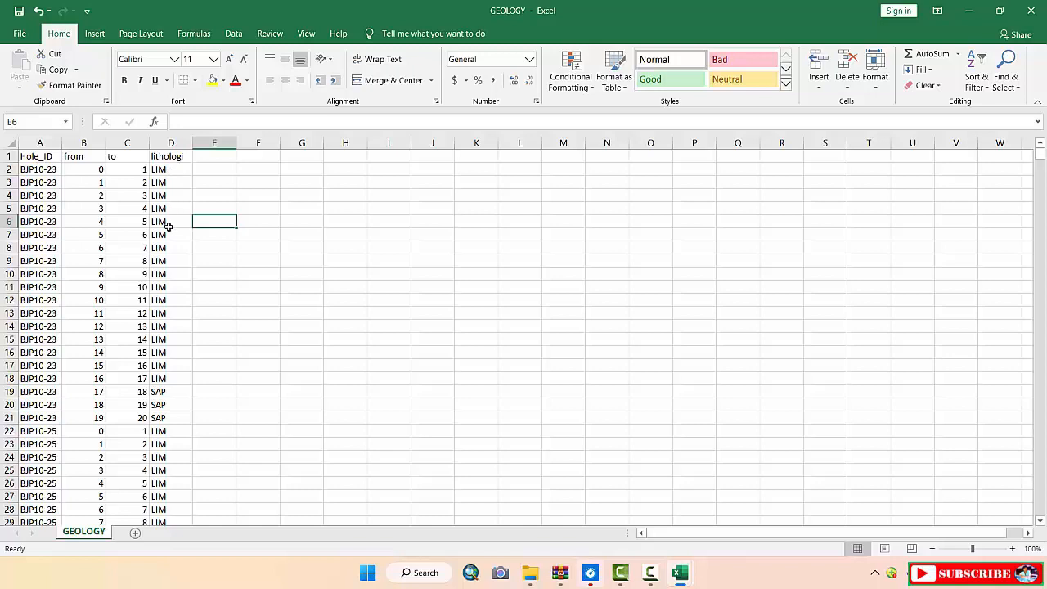
left_click_drag(174, 168, 184, 372)
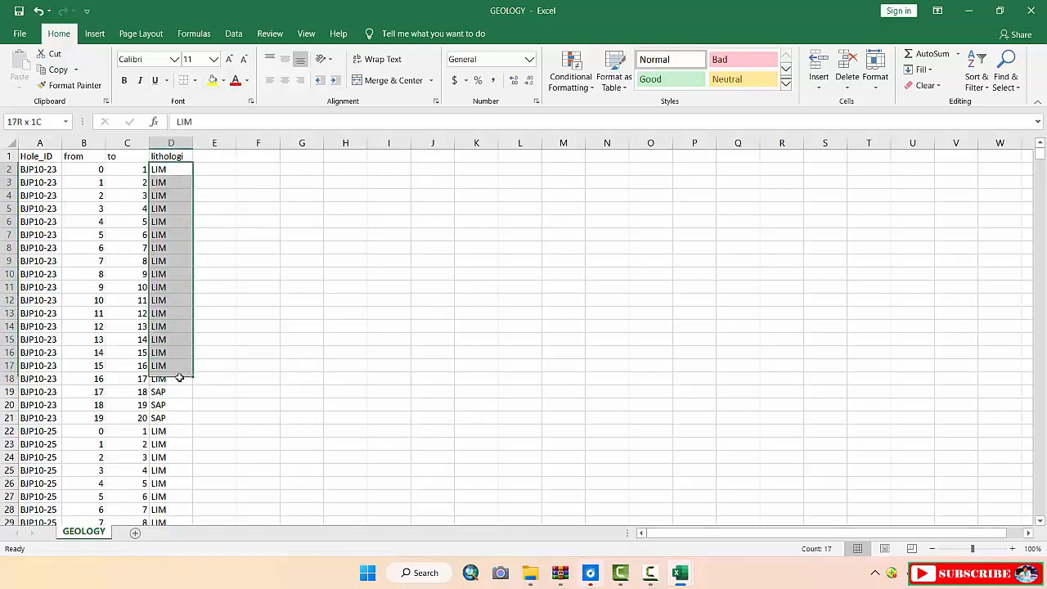
left_click(260, 287)
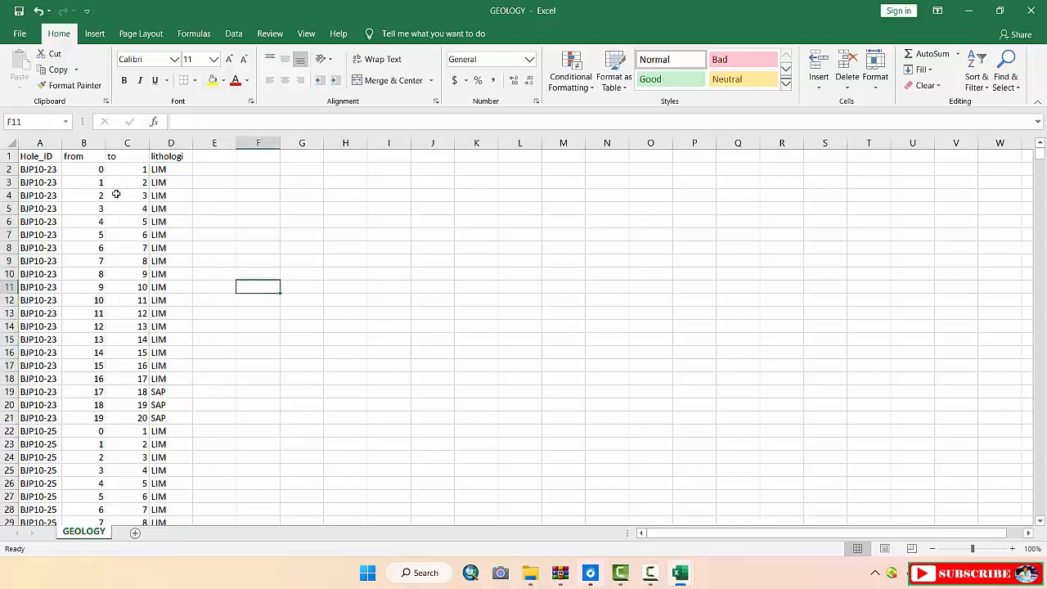
Examine the from and to depths of hole BJP10-23 in rows 2 to 18 of the GEOLOGY sheet
left_click(95, 168)
key("Right")
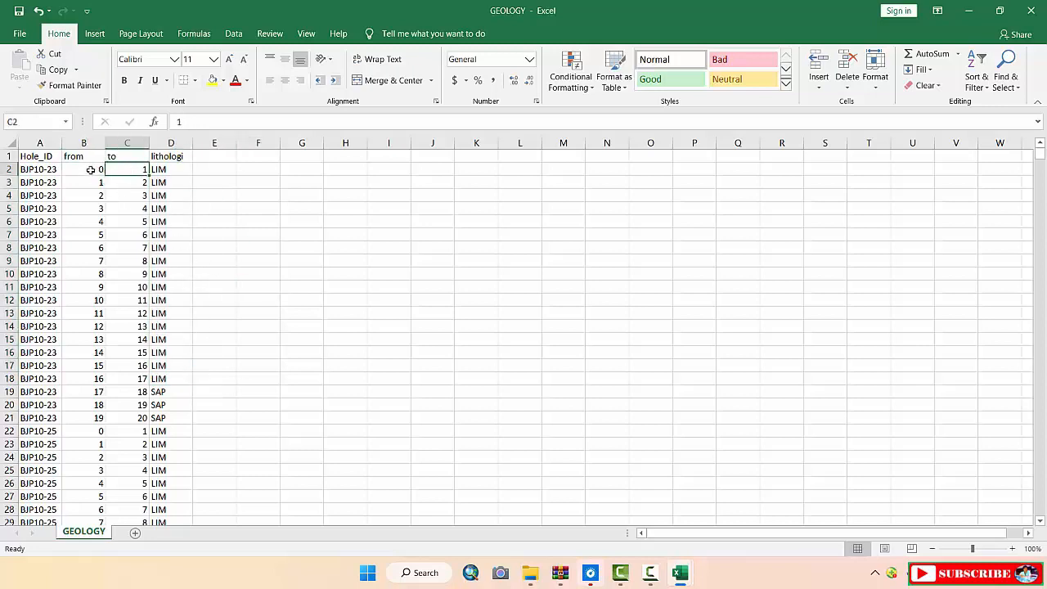
key("Left")
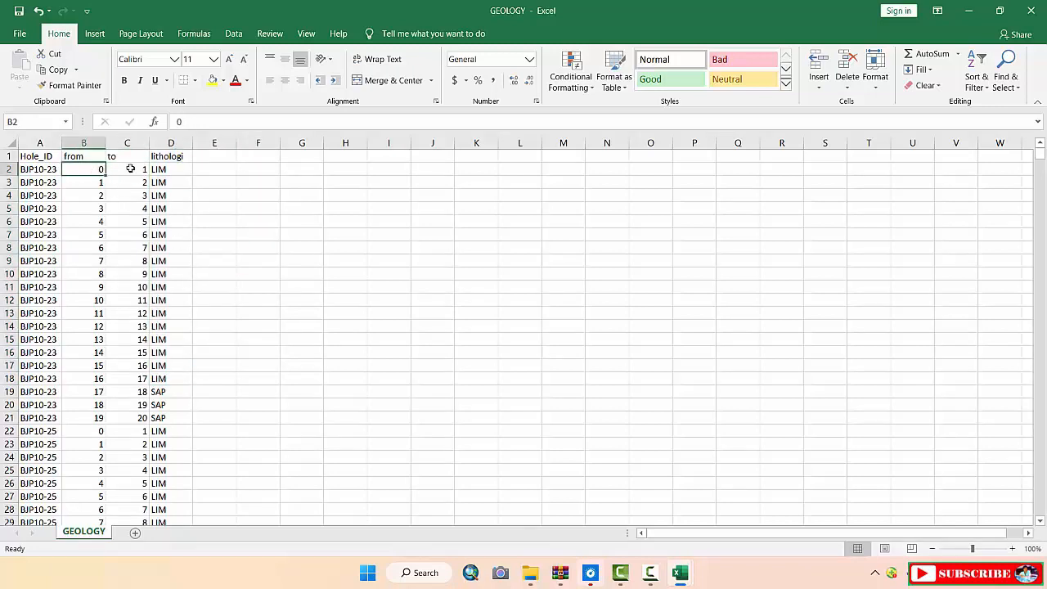
left_click(129, 378)
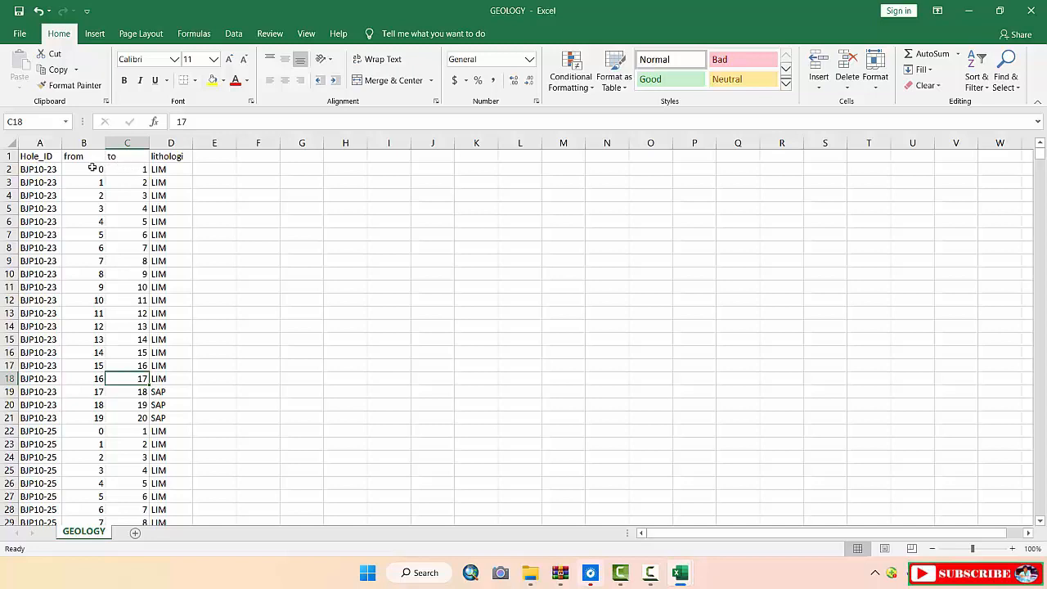
left_click_drag(142, 170, 130, 374)
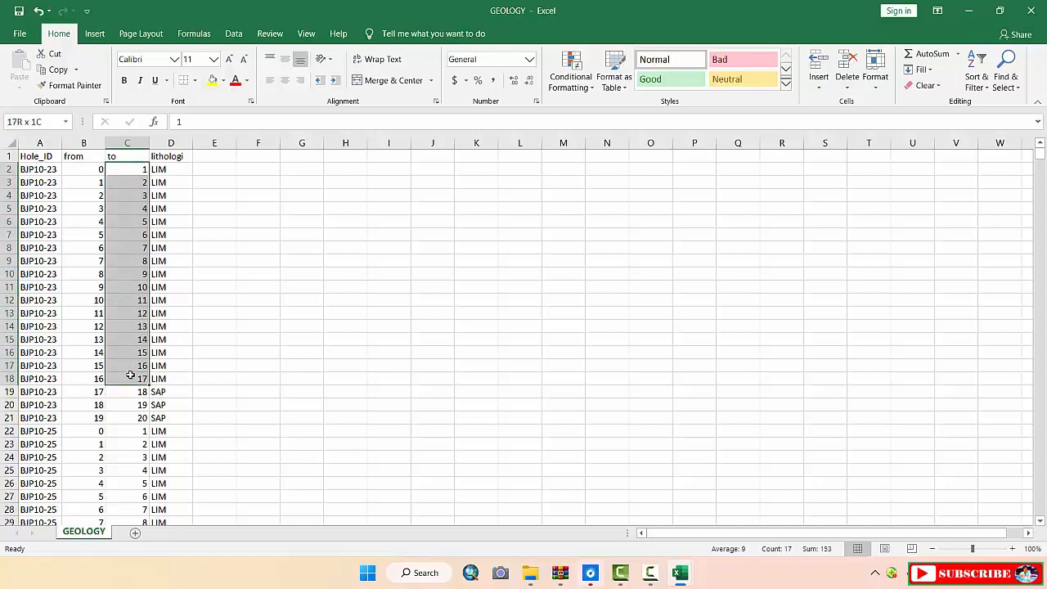
mouse_move(130, 374)
left_mouse_down()
mouse_move(155, 372)
mouse_move(145, 372)
left_mouse_up()
Examine the lithologi entries of hole BJP10-23 from its first interval to its last
left_click(177, 357)
left_click_drag(168, 170, 168, 378)
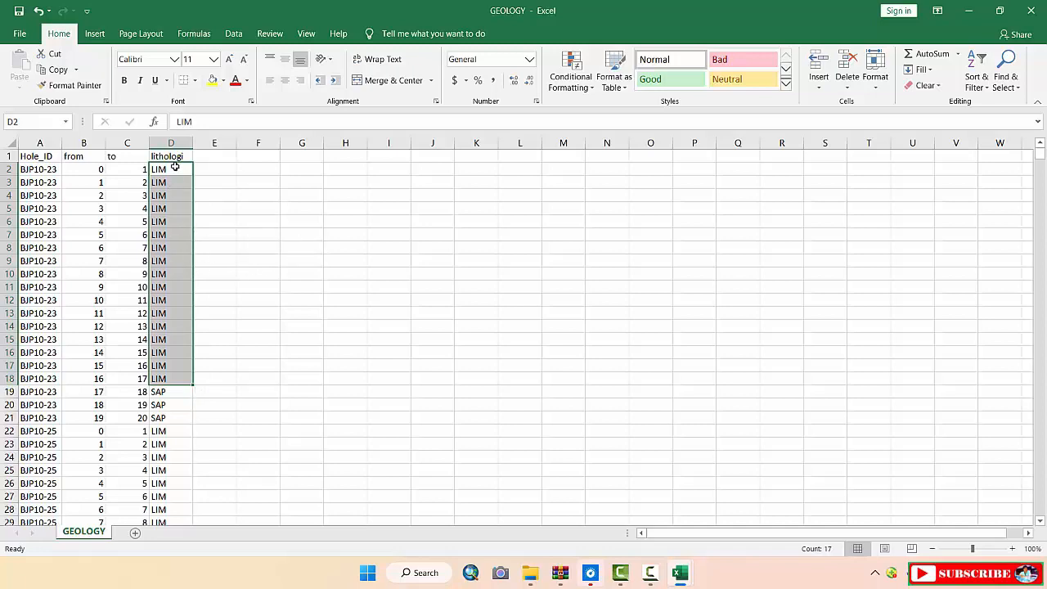
left_click_drag(172, 168, 171, 418)
left_click(233, 353)
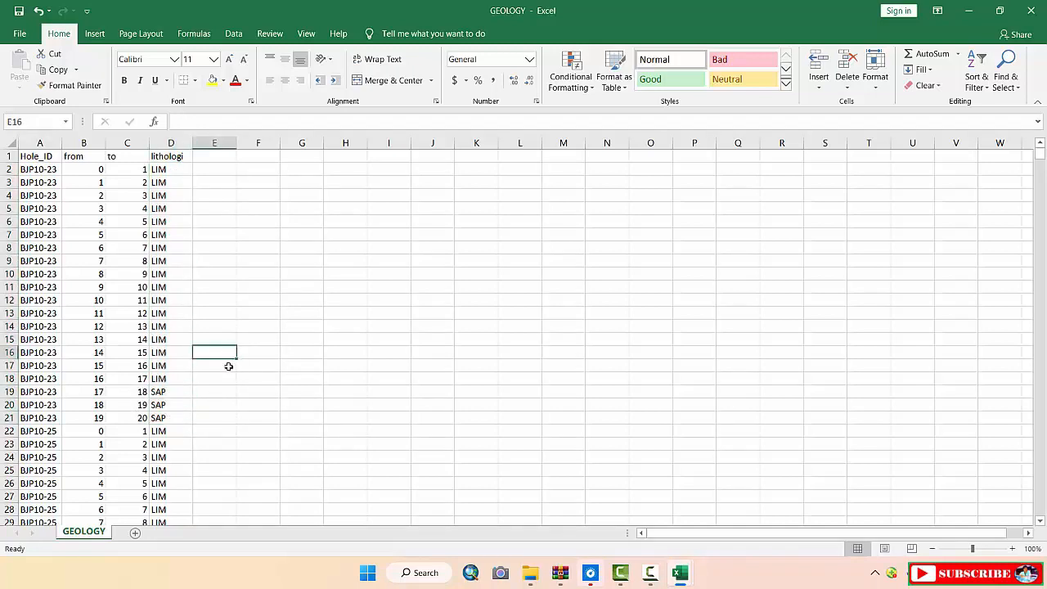
left_click(229, 366)
left_click(230, 328)
left_click(227, 348)
left_click(225, 312)
left_click(223, 334)
left_click(220, 326)
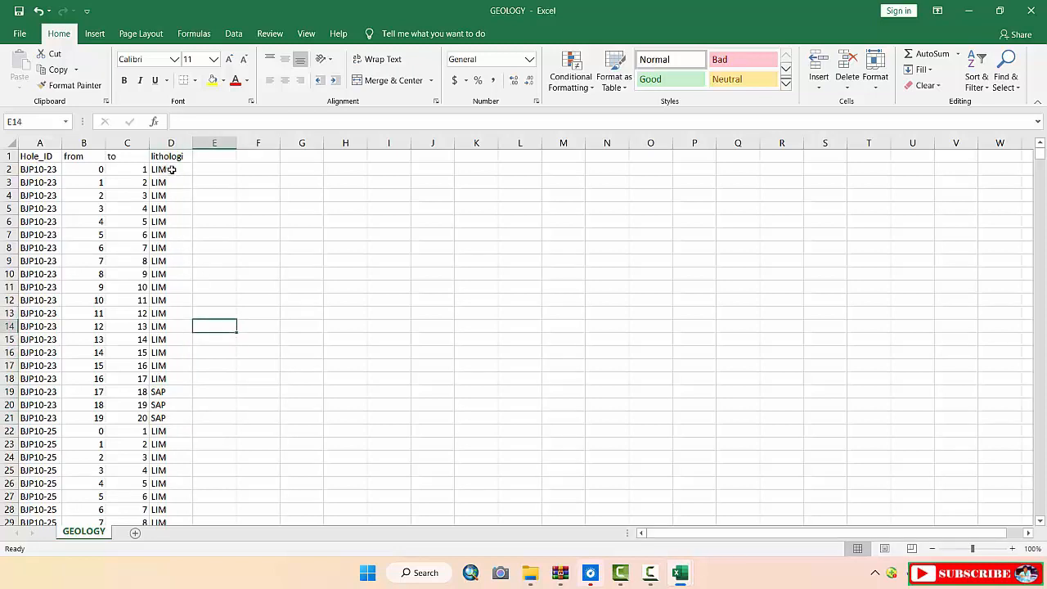
Examine how far the consecutive LIM entries extend in the lithologi column for hole BJP10-23
left_click_drag(171, 169, 169, 329)
left_click(204, 312)
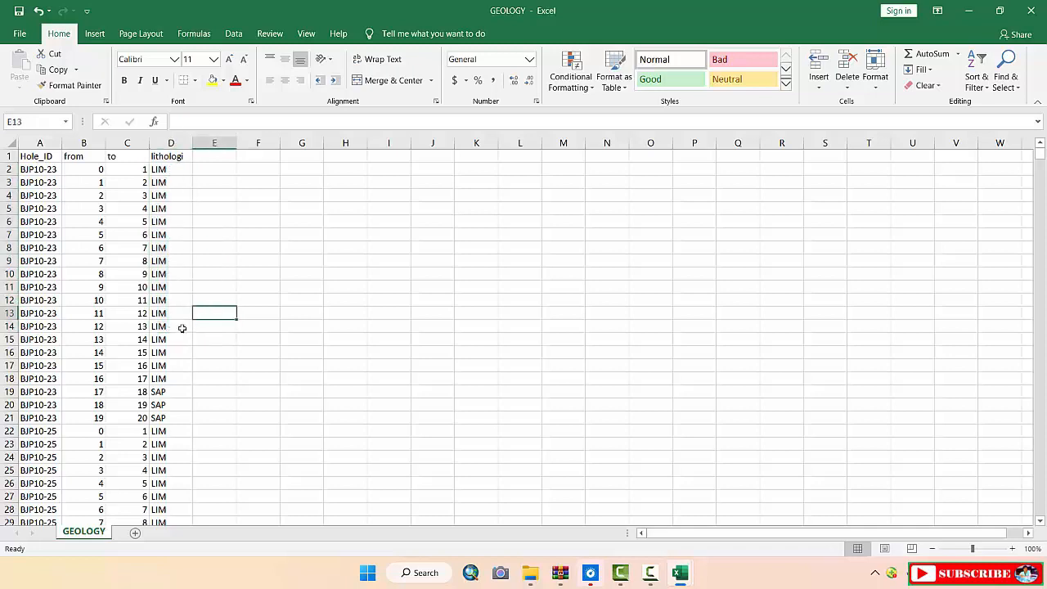
left_click_drag(163, 171, 170, 374)
left_click(214, 304)
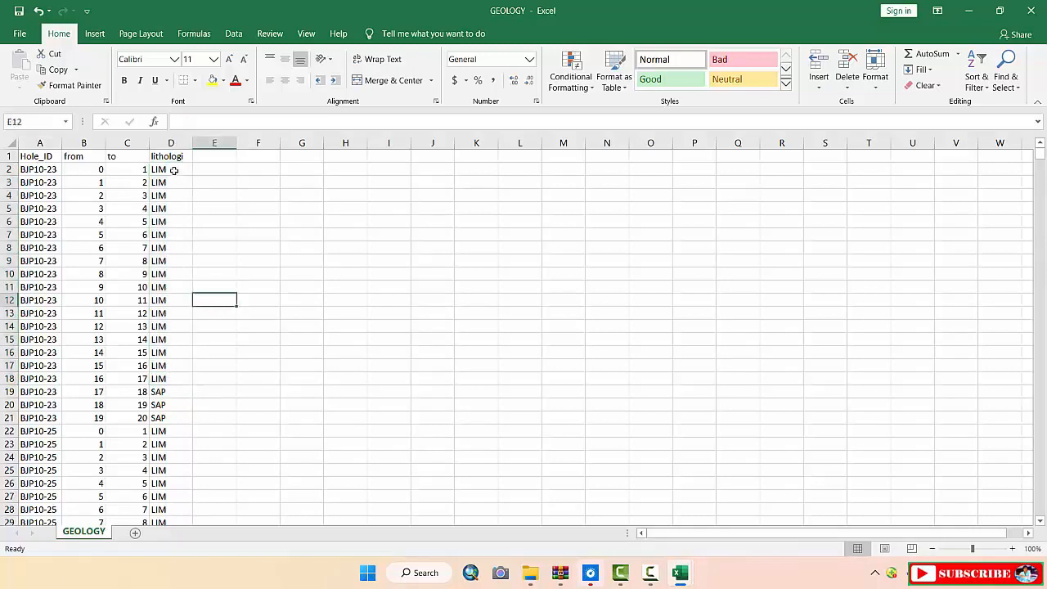
left_click_drag(173, 169, 178, 380)
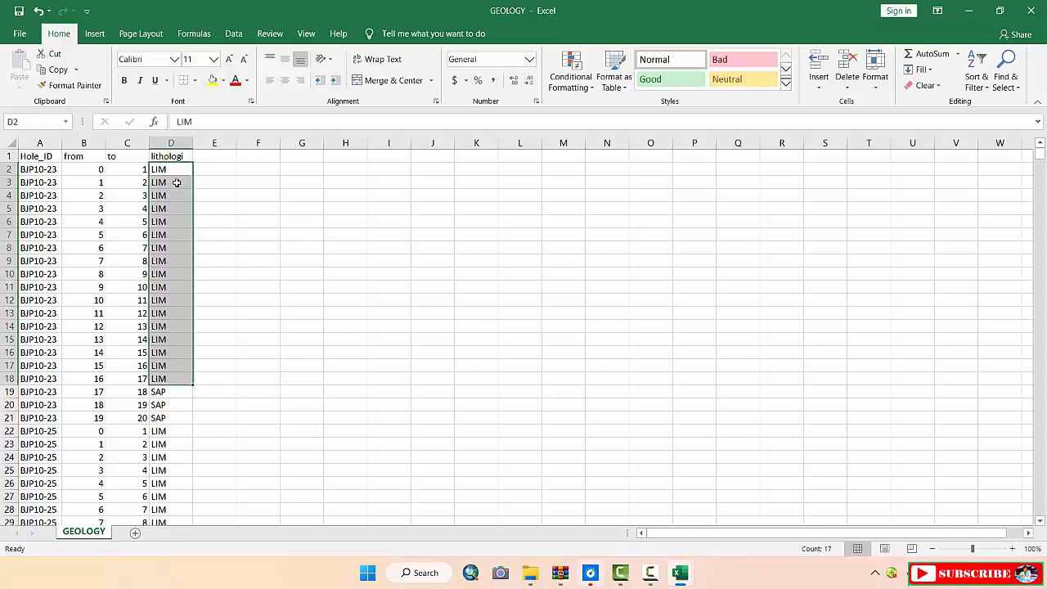
left_click_drag(178, 170, 180, 374)
left_click(173, 169)
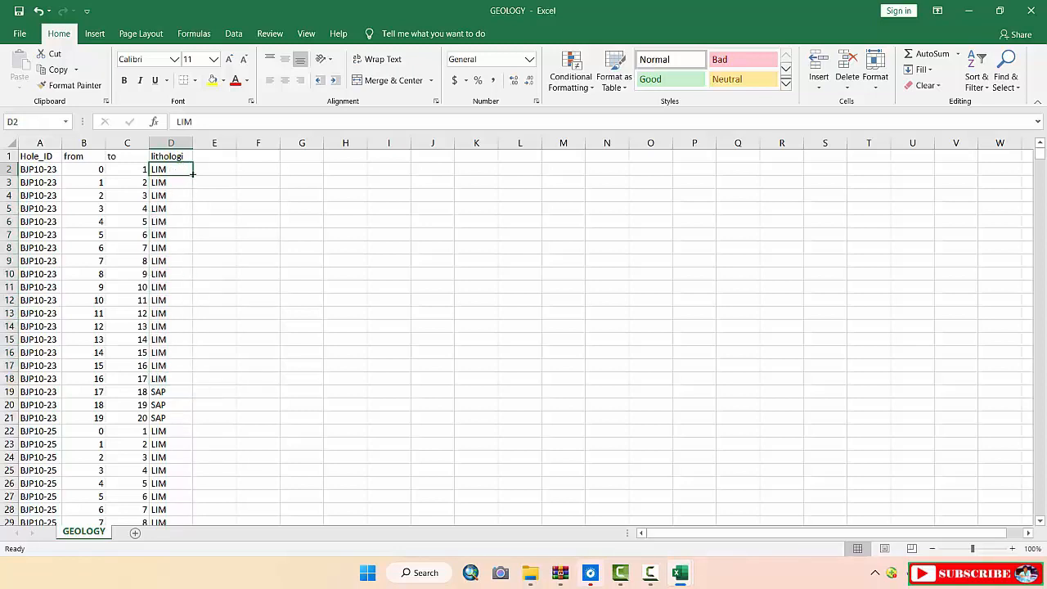
left_click_drag(184, 169, 183, 383)
left_click(239, 378)
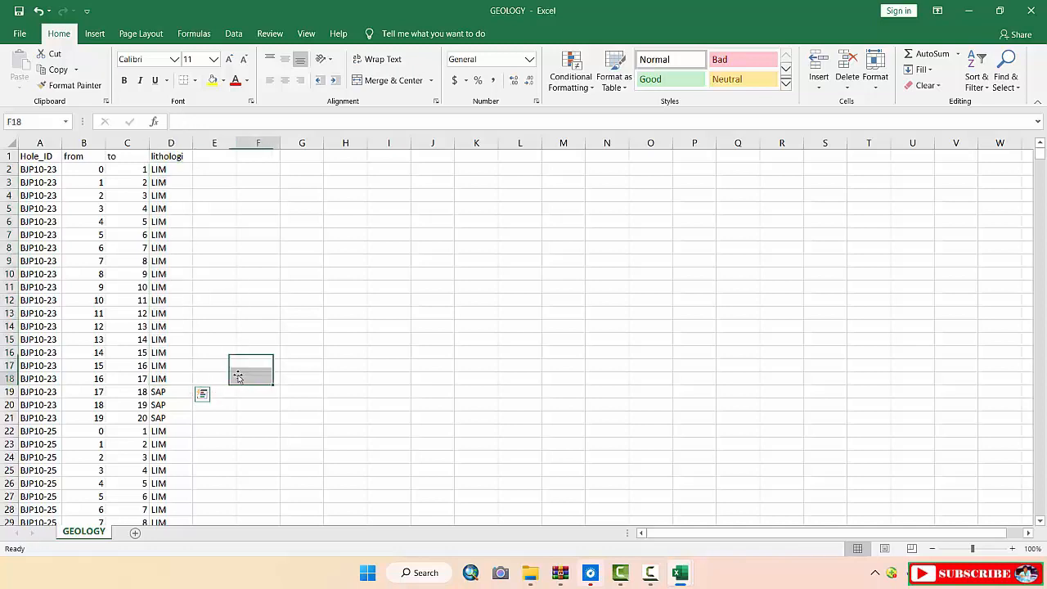
Examine the SAP entries in the last three intervals of hole BJP10-23
left_click(168, 391)
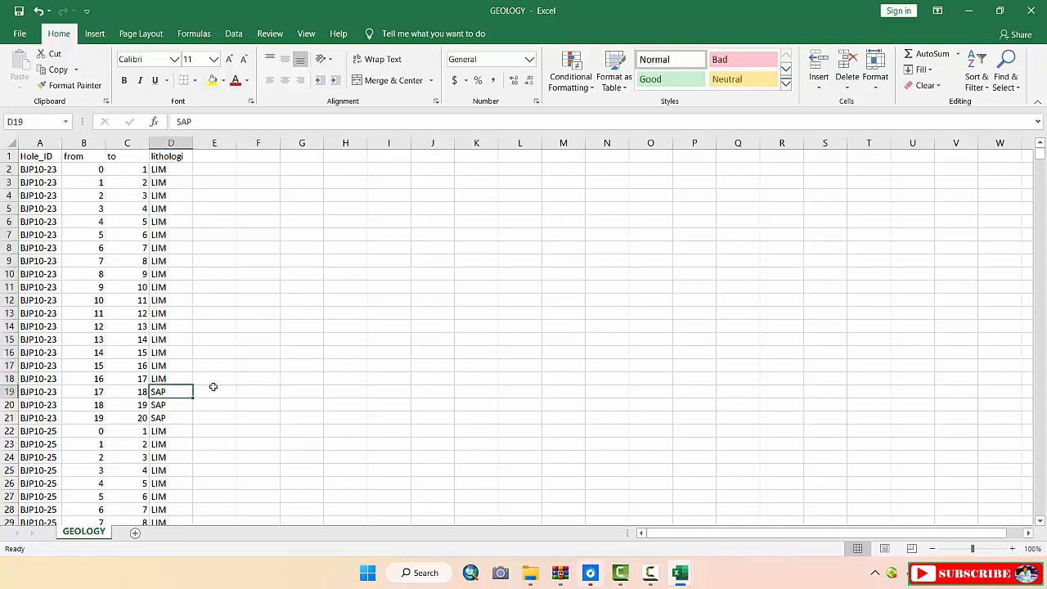
left_click(187, 419)
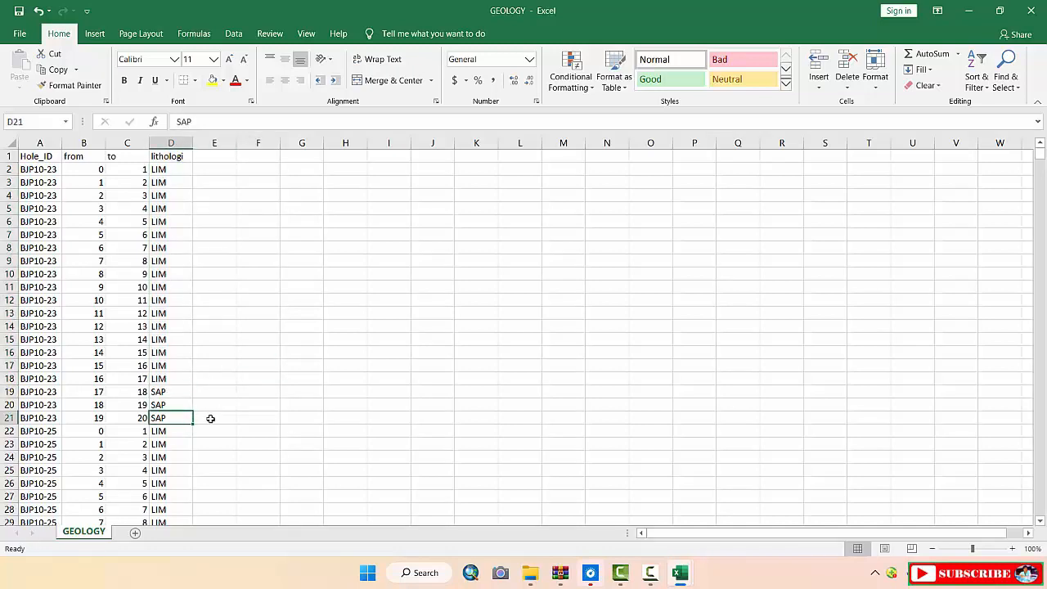
left_click(210, 418)
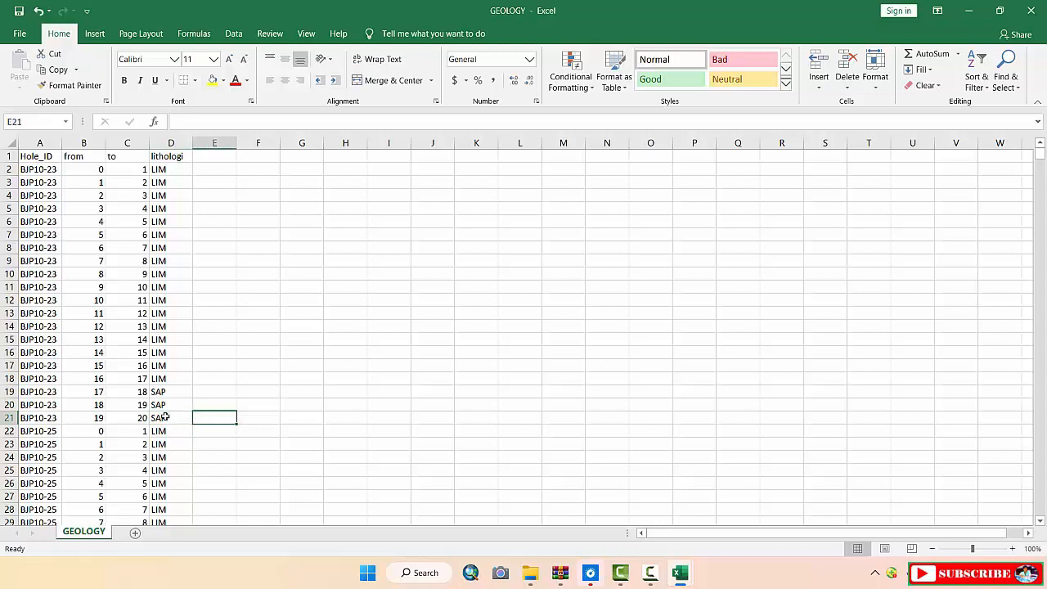
left_click(165, 417)
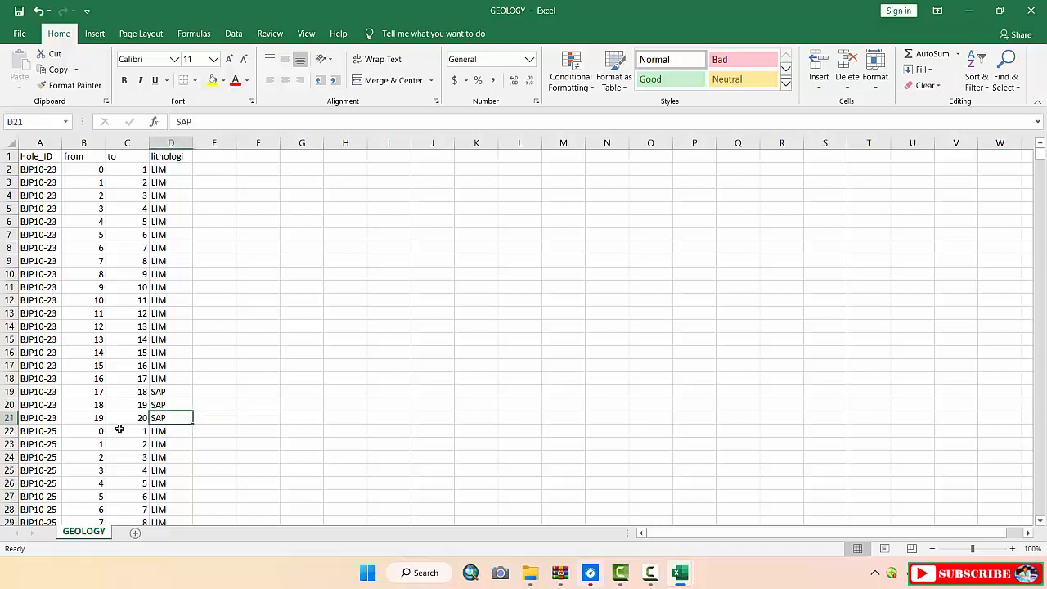
left_click(204, 418)
left_click(161, 419)
Compare the lithologi codes of hole BJP10-25 with the full LIM and SAP sequence of hole BJP10-23
scroll(168, 390, "down", 3)
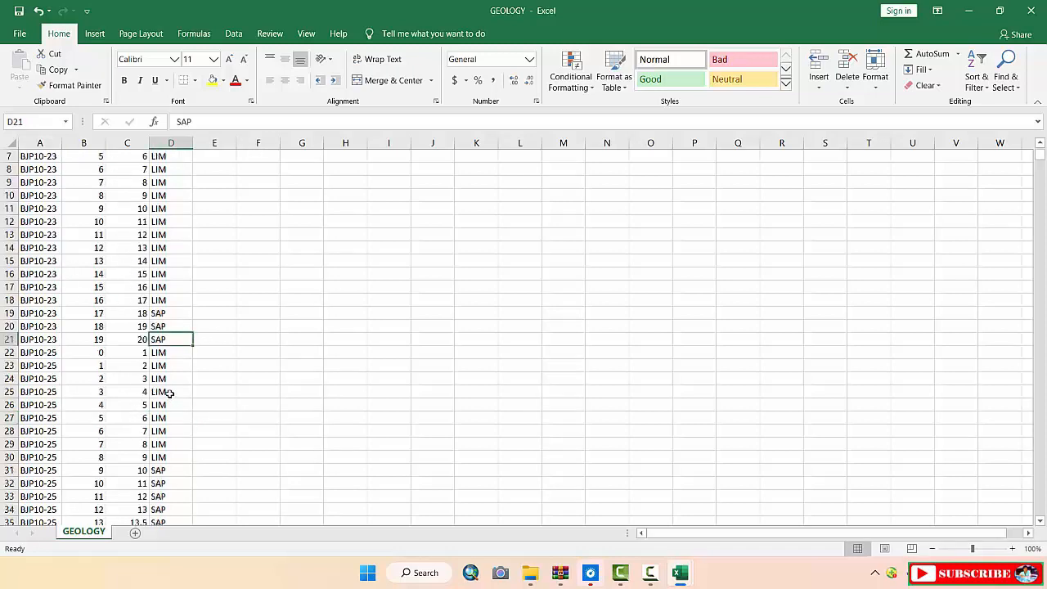
scroll(163, 330, "up", 3)
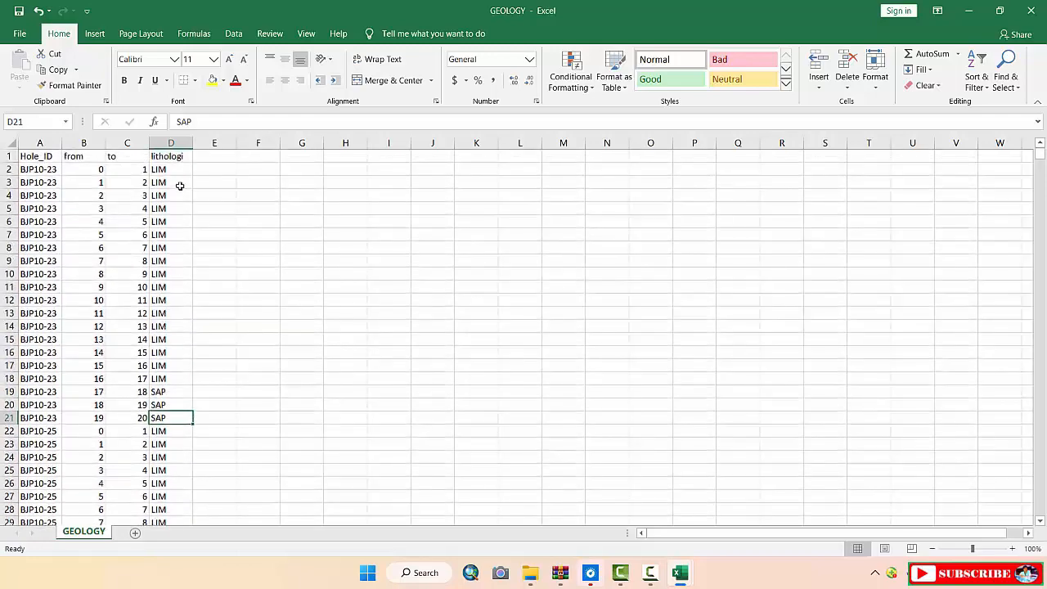
left_click_drag(178, 170, 181, 412)
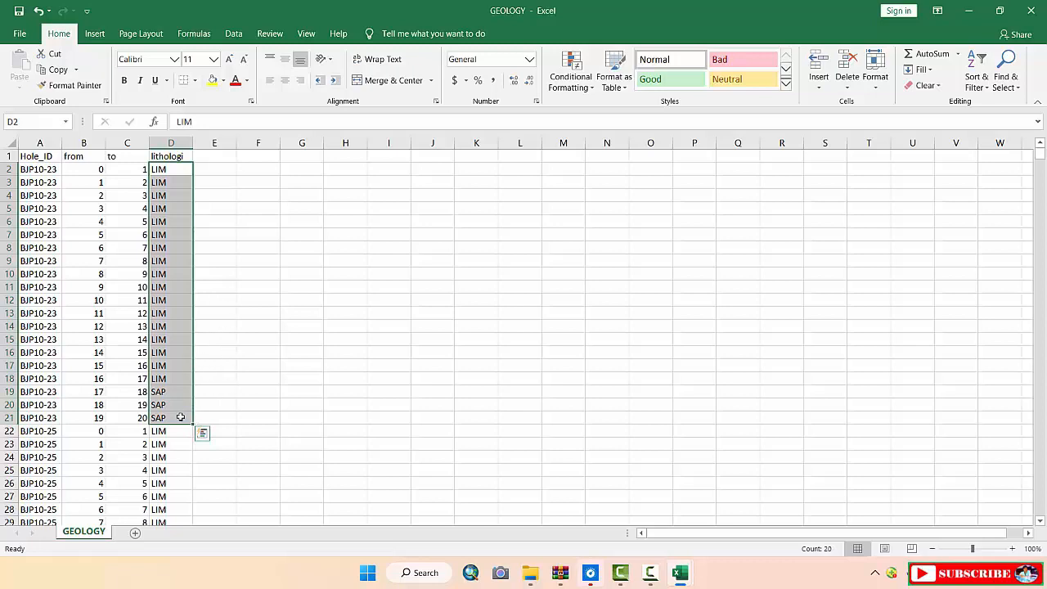
left_click_drag(180, 168, 183, 423)
left_click(256, 350)
left_click(177, 407)
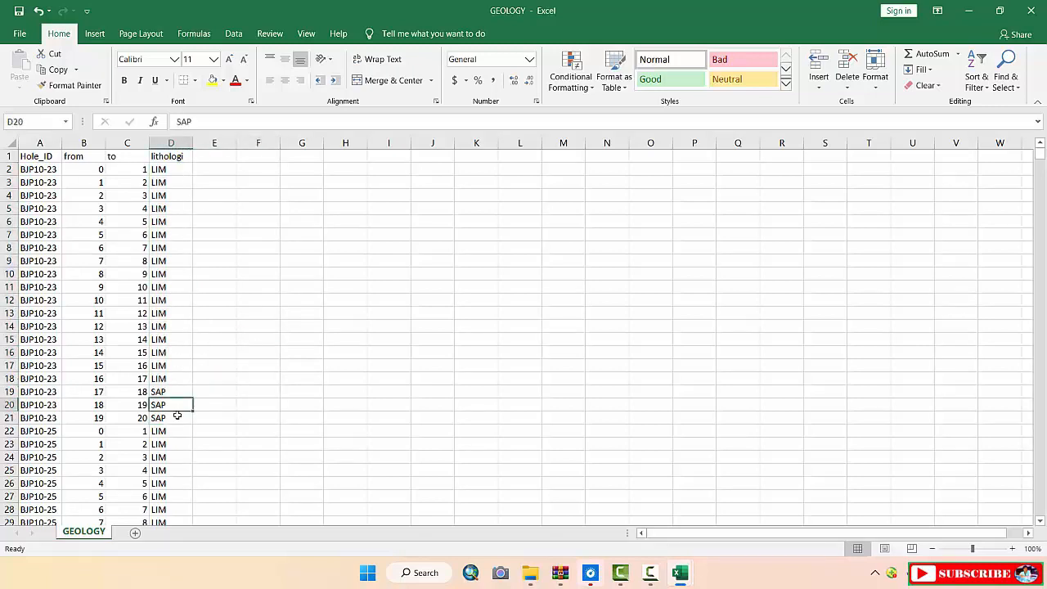
left_click(175, 415)
Look through the lithologi codes of the other drillholes further down the GEOLOGY sheet, then return to its first rows
scroll(195, 342, "down", 8)
scroll(193, 338, "down", 20)
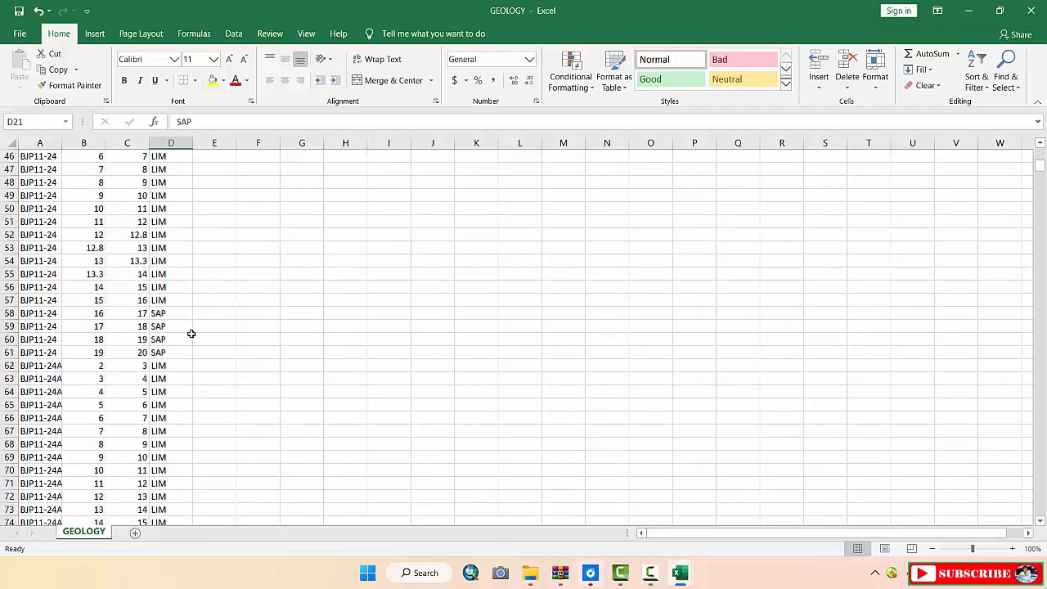
scroll(186, 334, "down", 20)
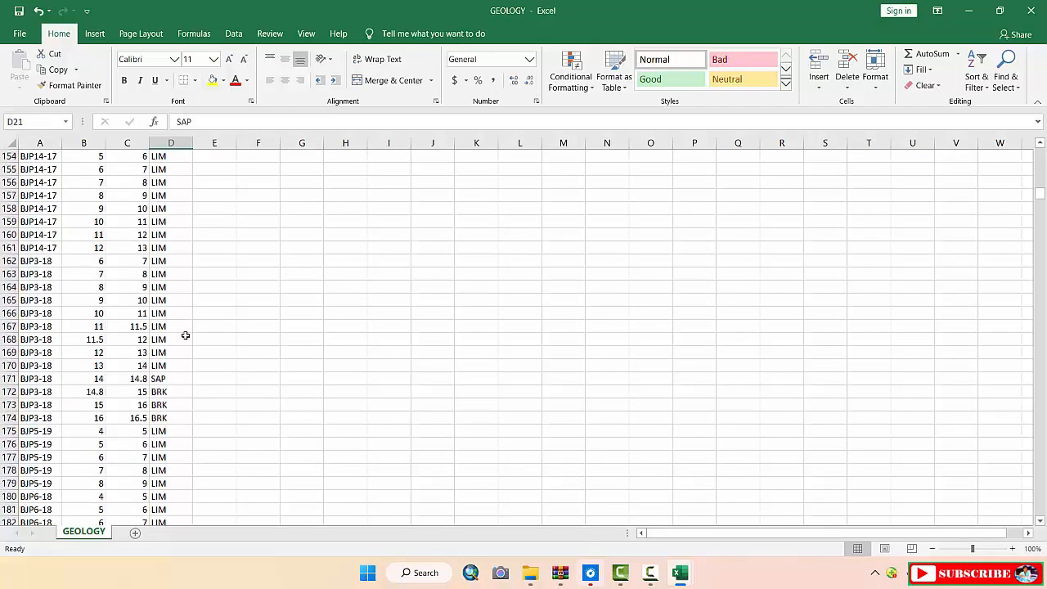
scroll(174, 361, "down", 20)
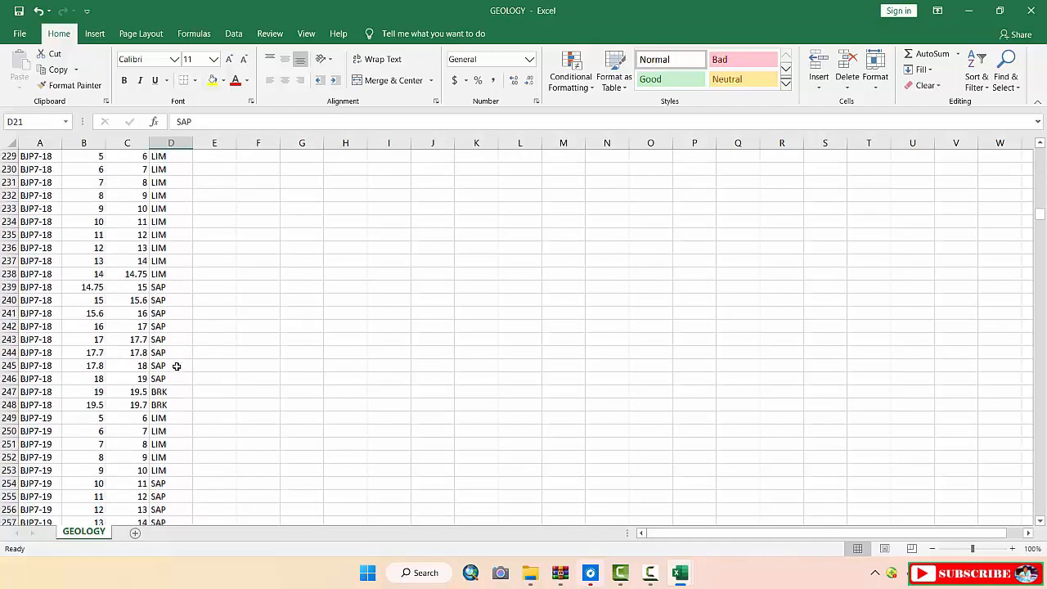
scroll(172, 343, "up", 17)
scroll(166, 292, "up", 20)
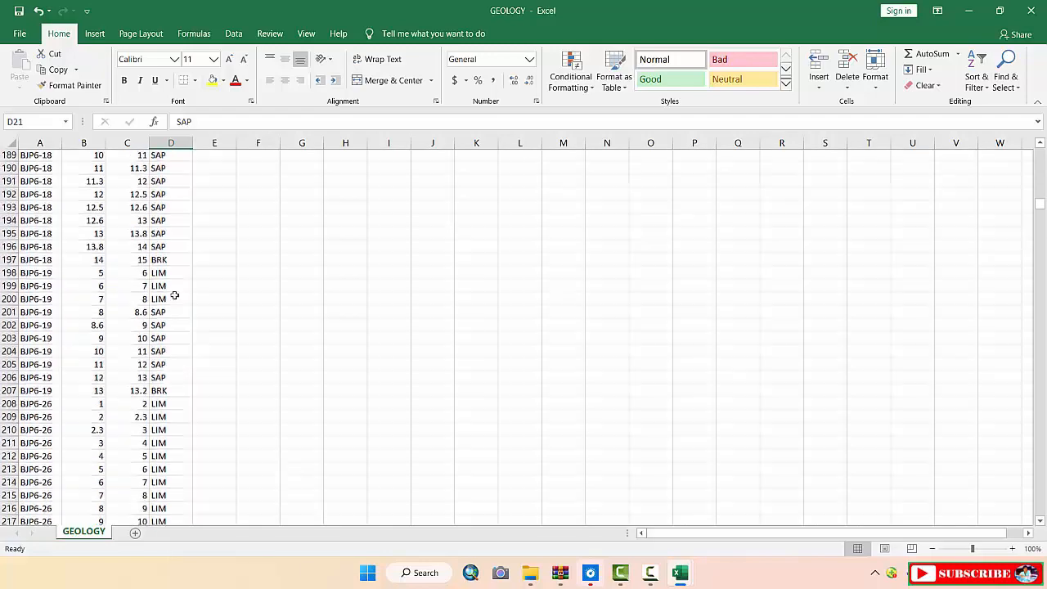
scroll(164, 260, "up", 15)
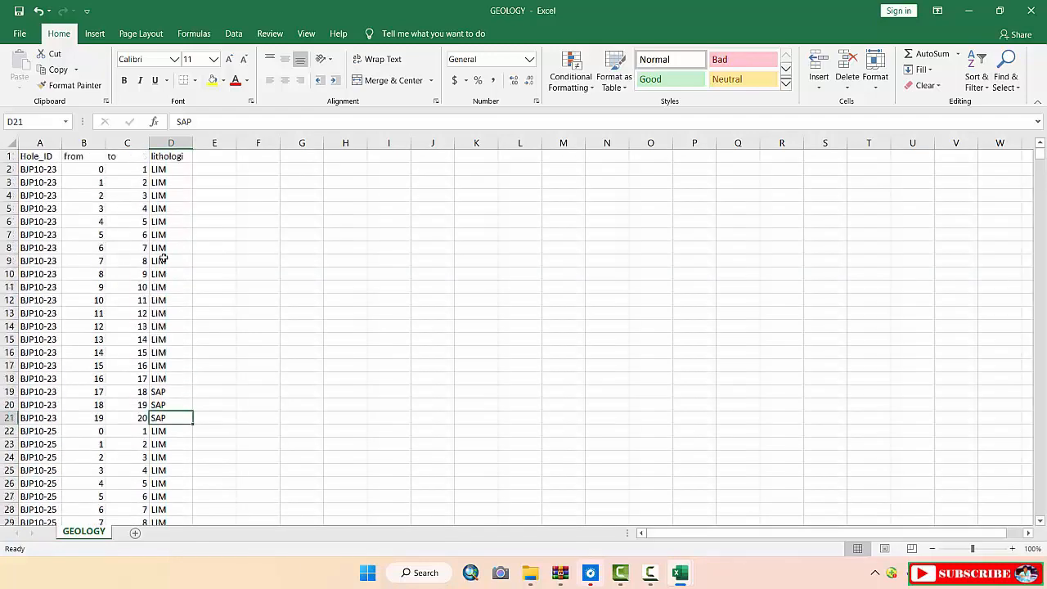
Minimise the GEOLOGY and ASSAY workbooks and open the SURVEY file from the DATA folder
left_click(970, 12)
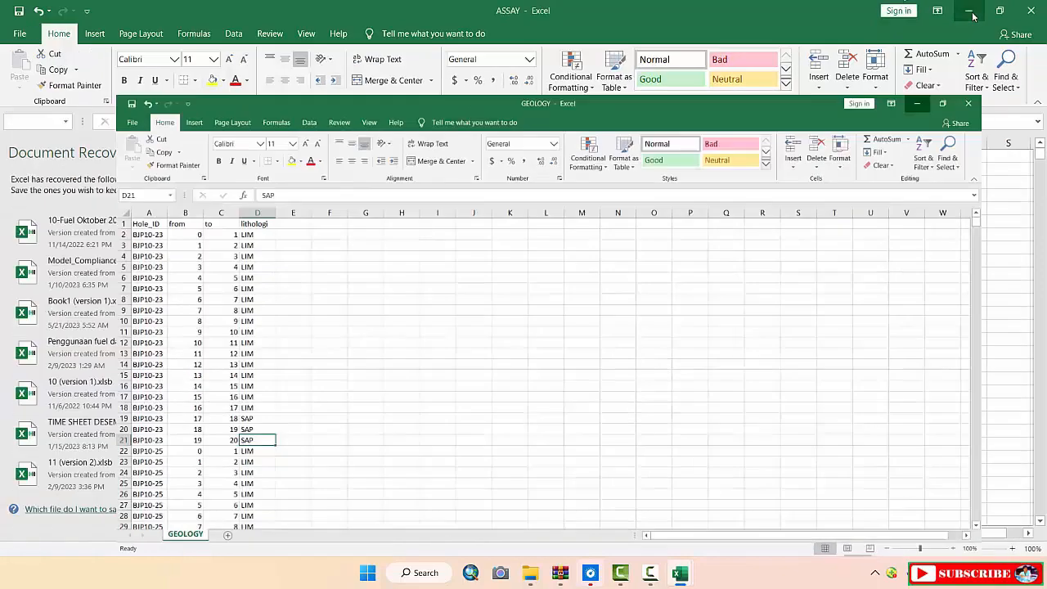
left_click(970, 13)
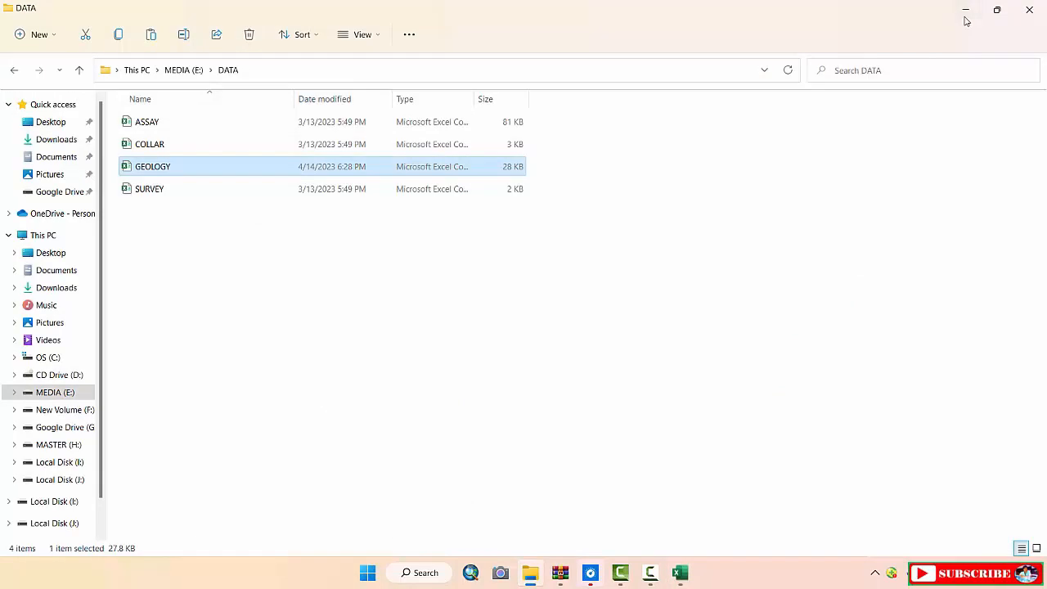
left_click(170, 190)
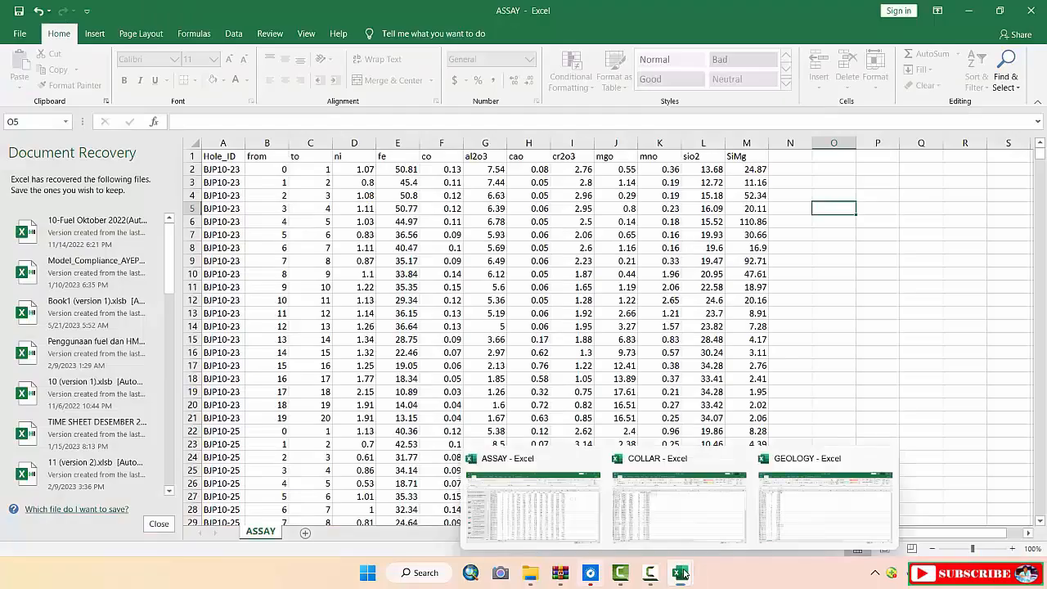
left_click(357, 224)
left_click(318, 192)
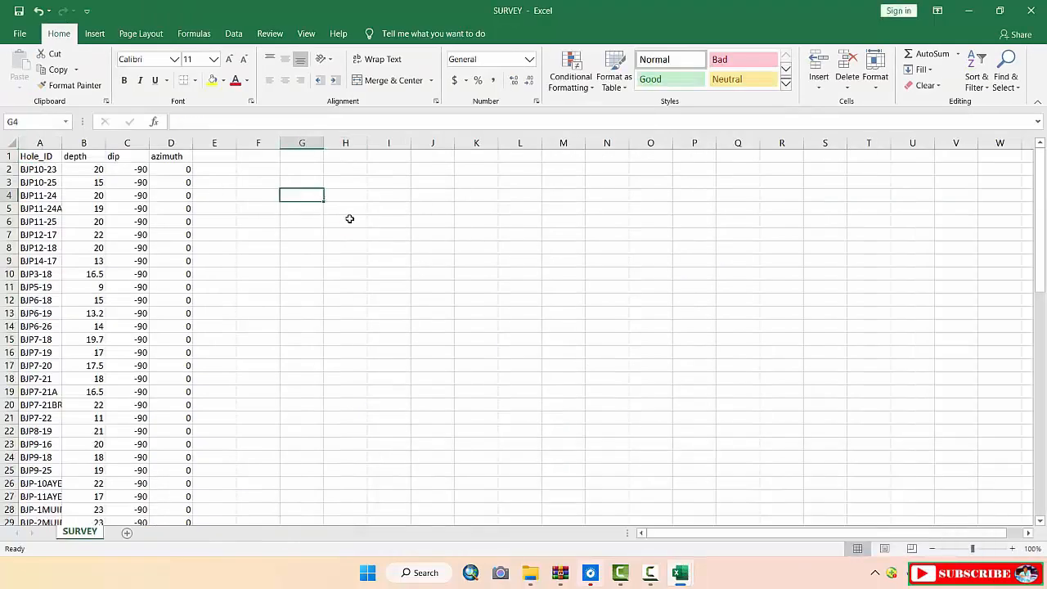
left_click(394, 230)
left_click(463, 249)
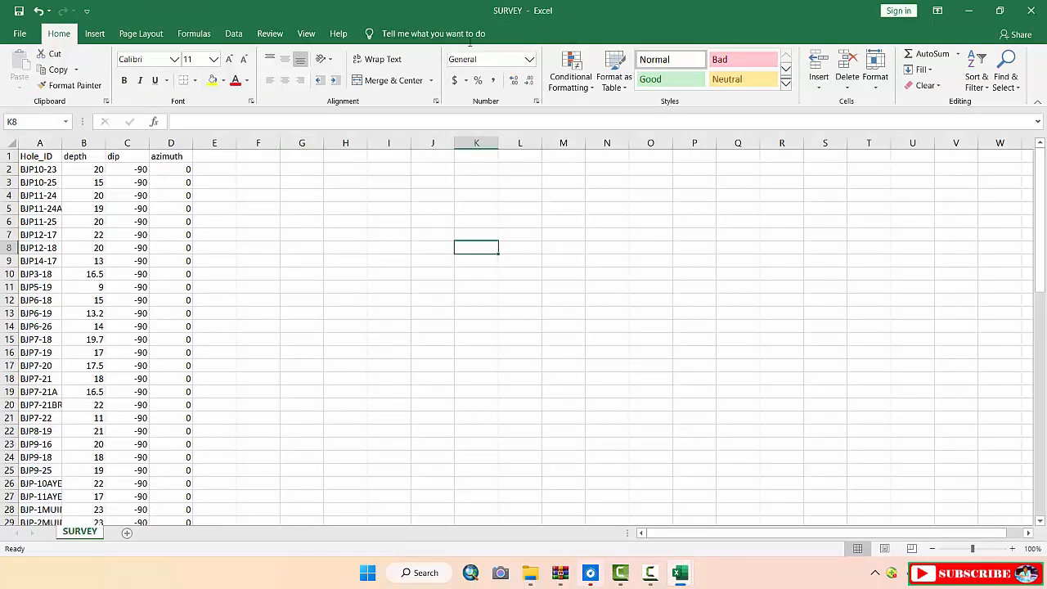
Examine the Hole_ID column of the SURVEY sheet and its first entry, BJP10-23
left_click(40, 143)
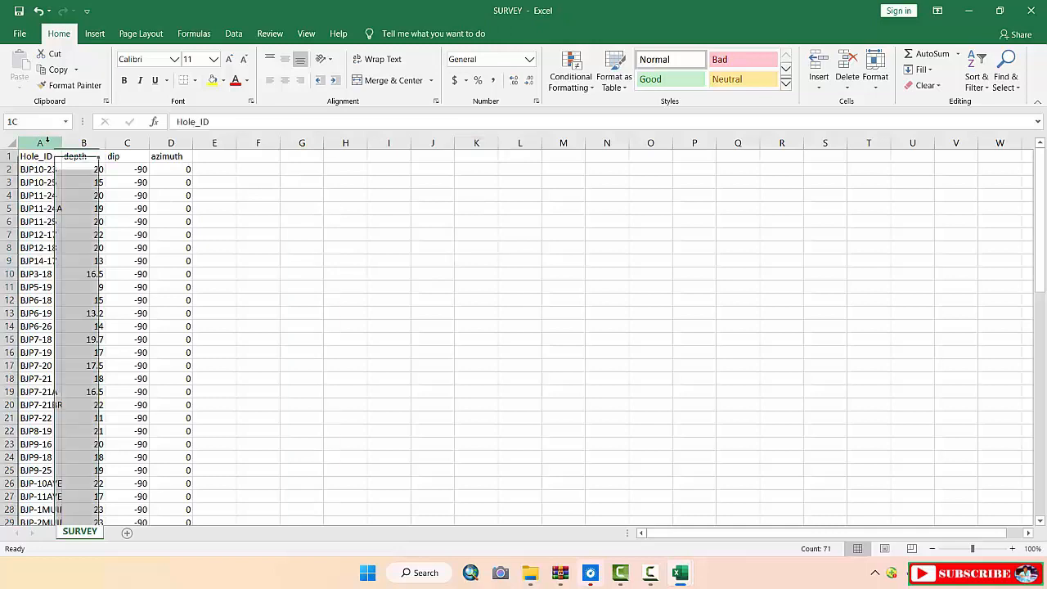
left_click(44, 159)
left_click(45, 170)
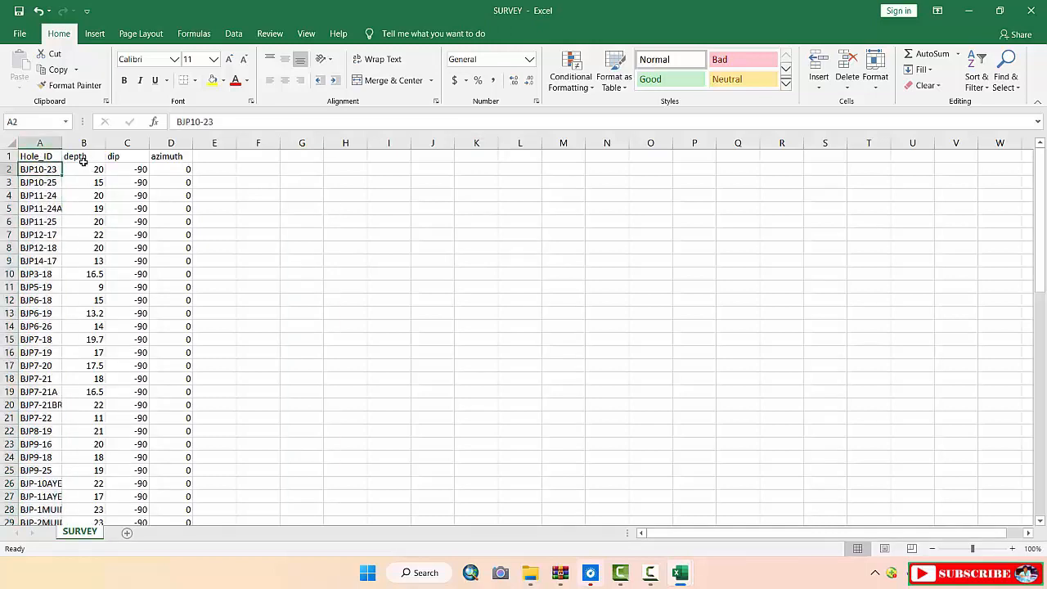
left_click(41, 156)
left_click(46, 170)
Examine the depth column of the SURVEY sheet and the depth given for hole BJP10-23
left_click(83, 142)
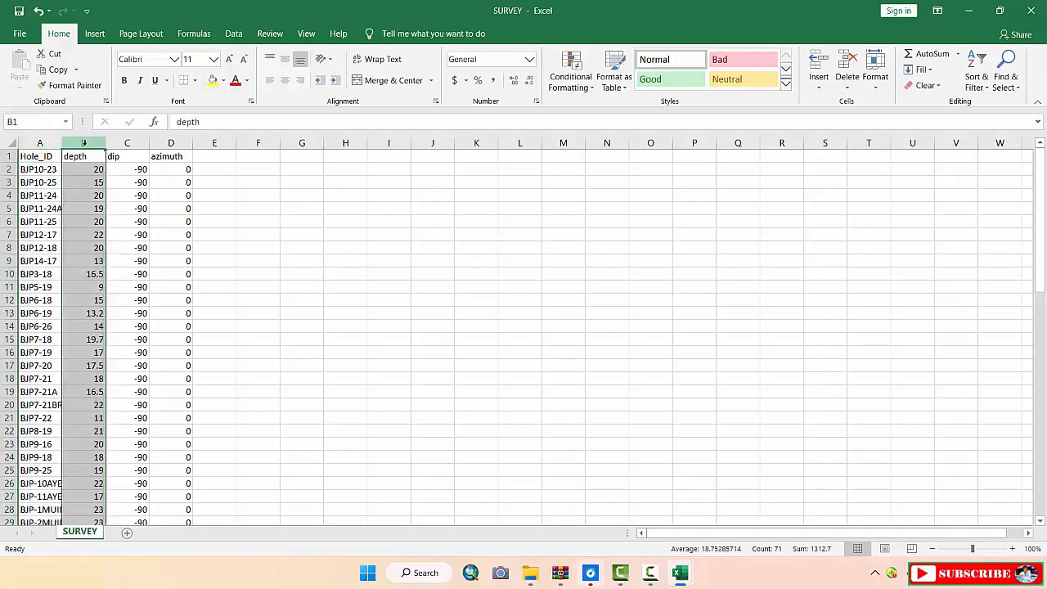
left_click(84, 170)
left_click(59, 169)
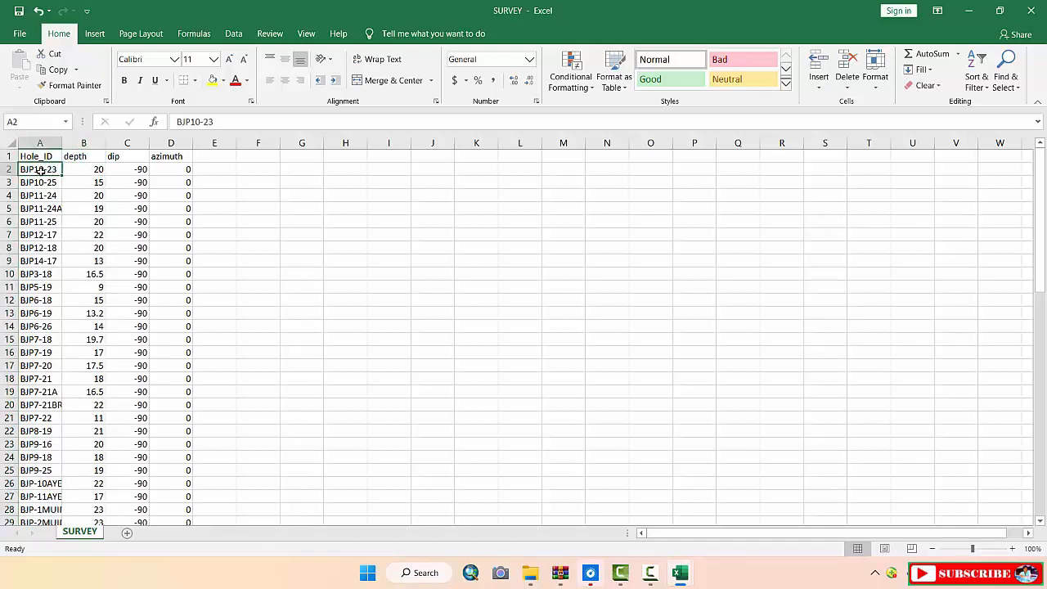
left_click(88, 168)
left_click(88, 144)
left_click(87, 169)
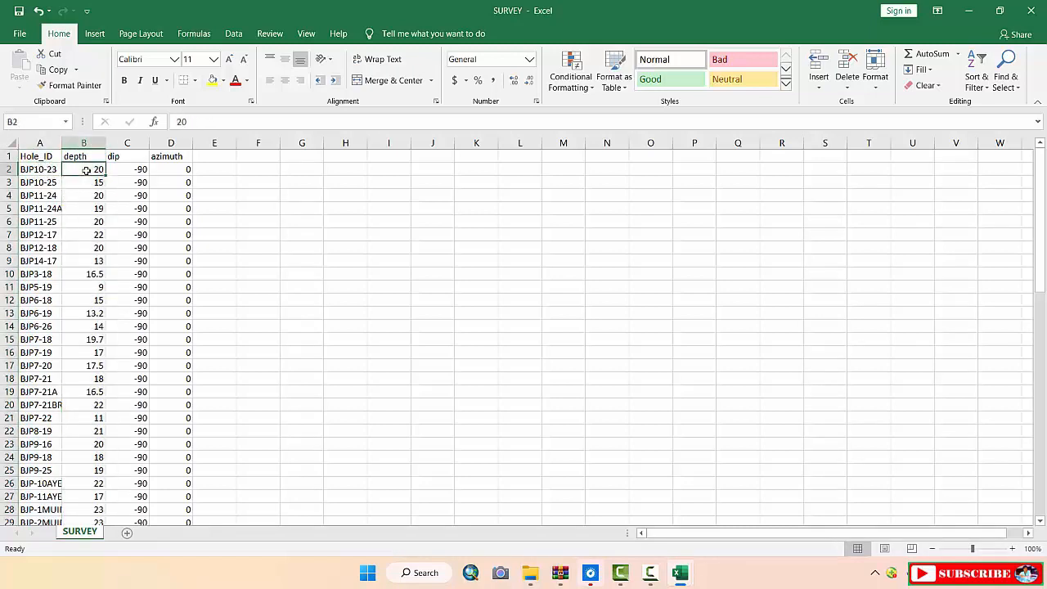
Compare the depths of holes BJP10-23 and BJP10-25 in the SURVEY sheet
left_click(90, 181)
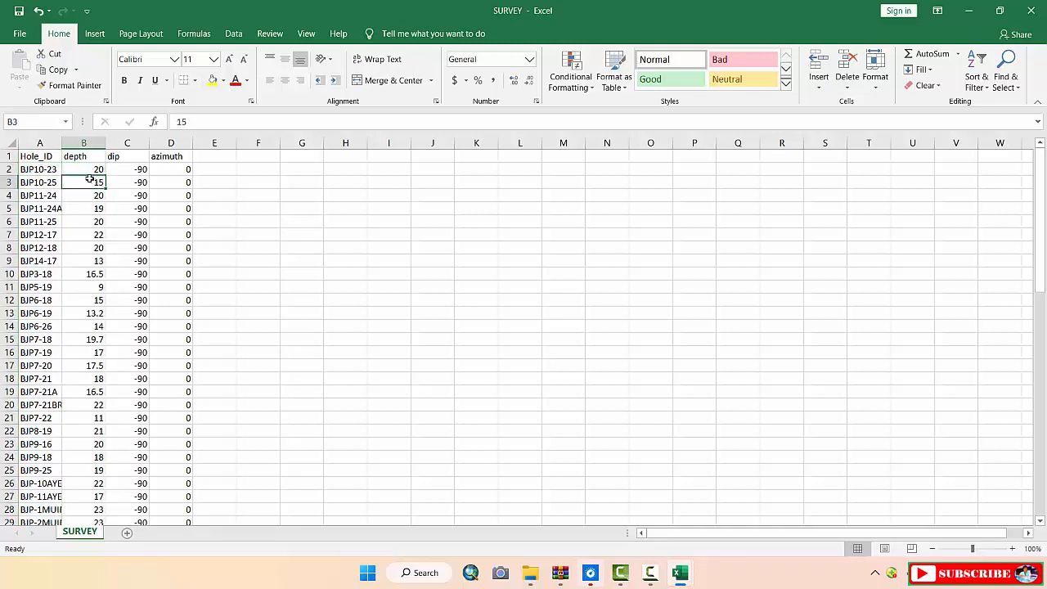
left_click(88, 167)
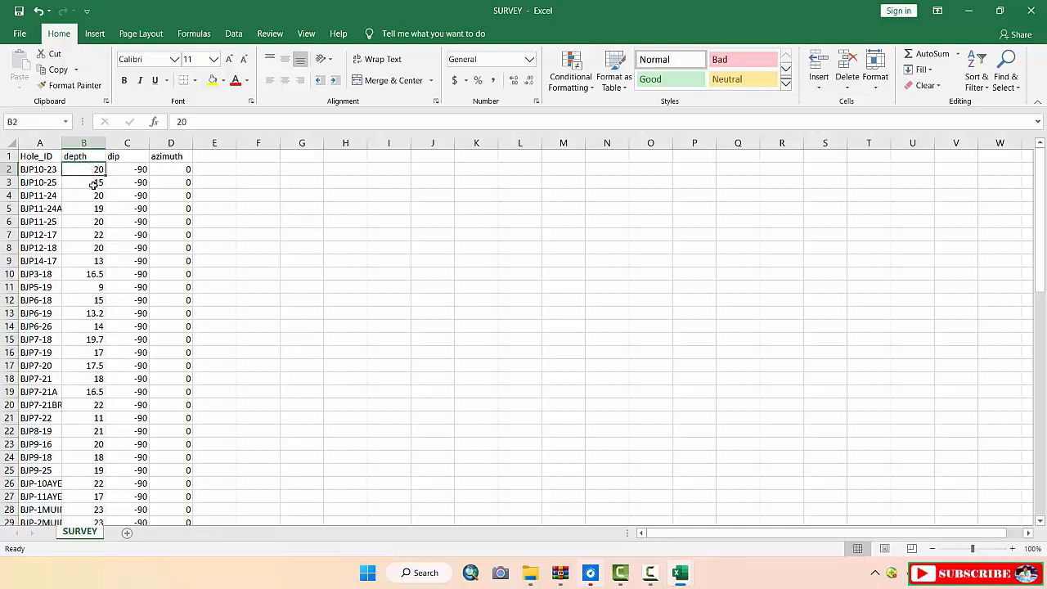
left_click(28, 182)
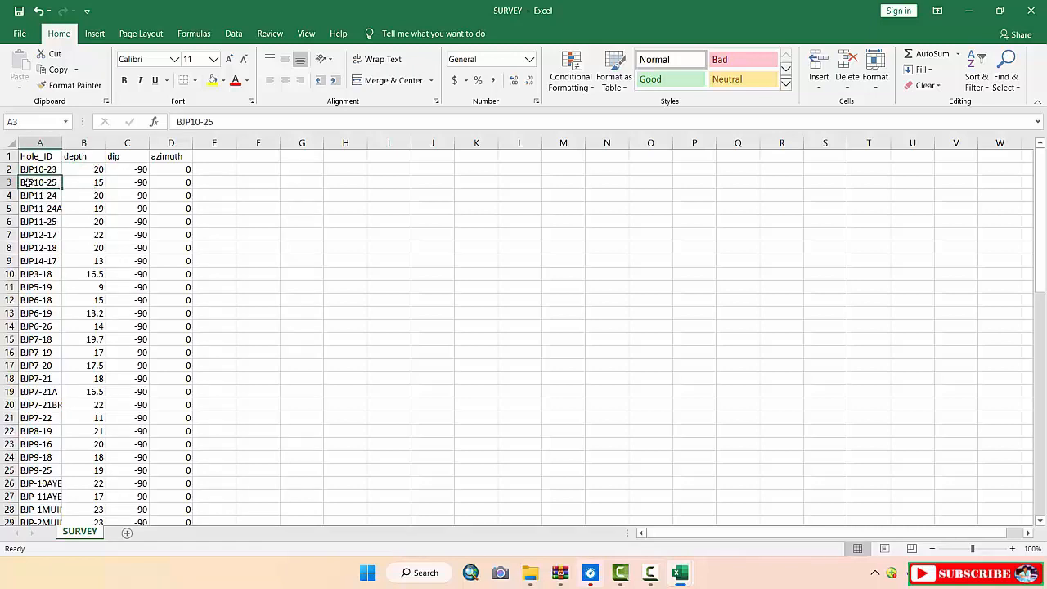
left_click(7, 181)
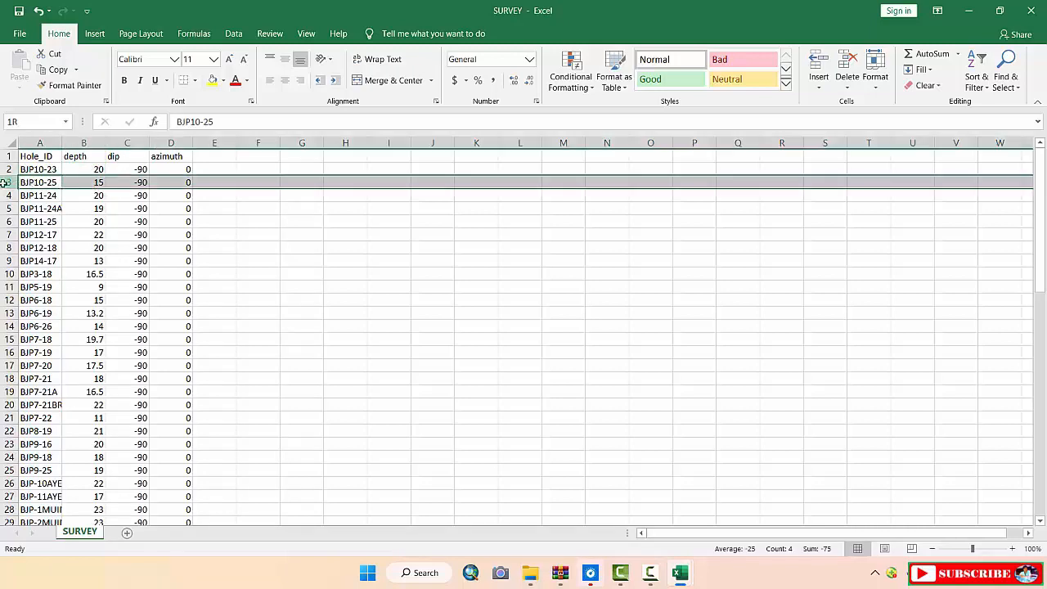
left_click(88, 183)
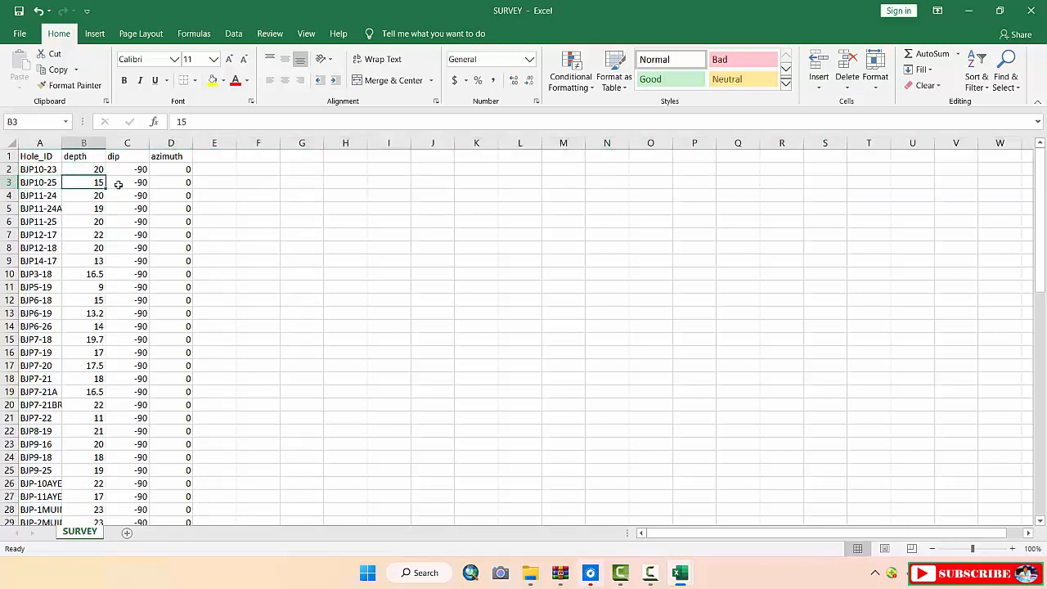
Examine the dip and azimuth given for hole BJP10-25 in the SURVEY sheet
left_click(131, 183)
left_click(170, 184)
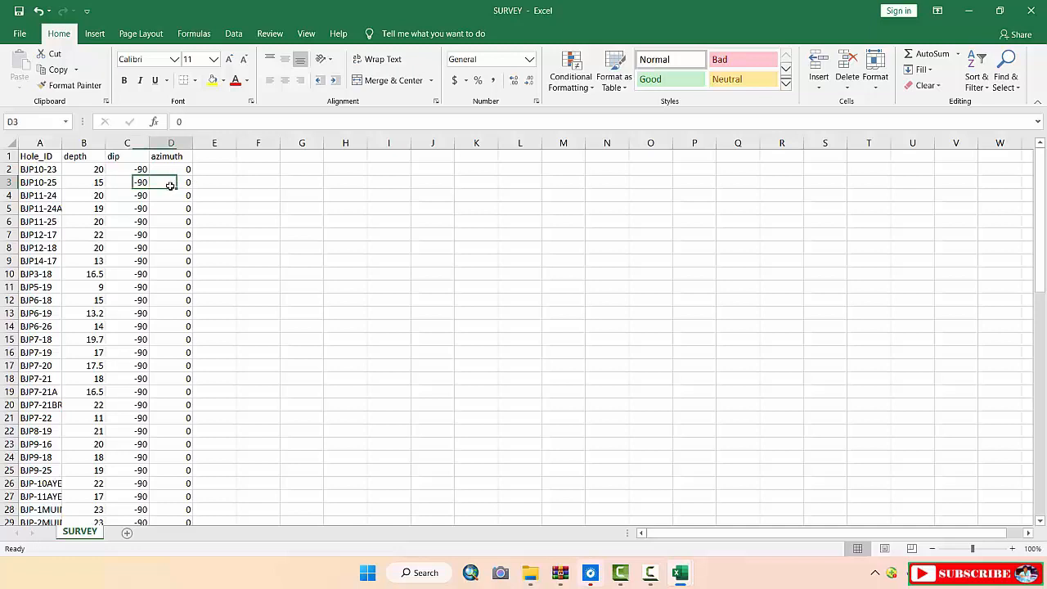
left_click(131, 185)
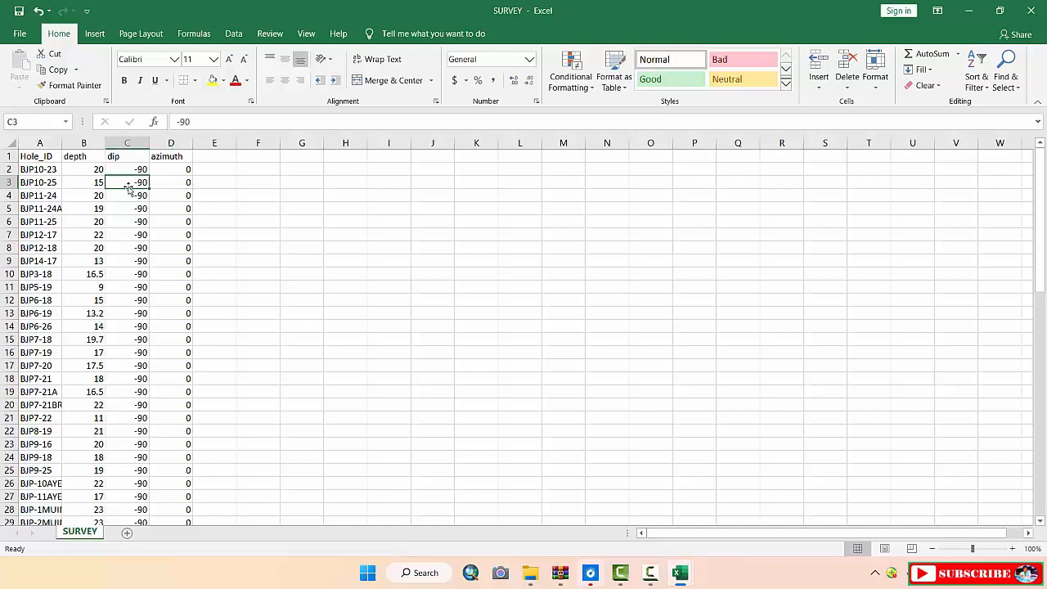
left_click(174, 185)
left_click(219, 185)
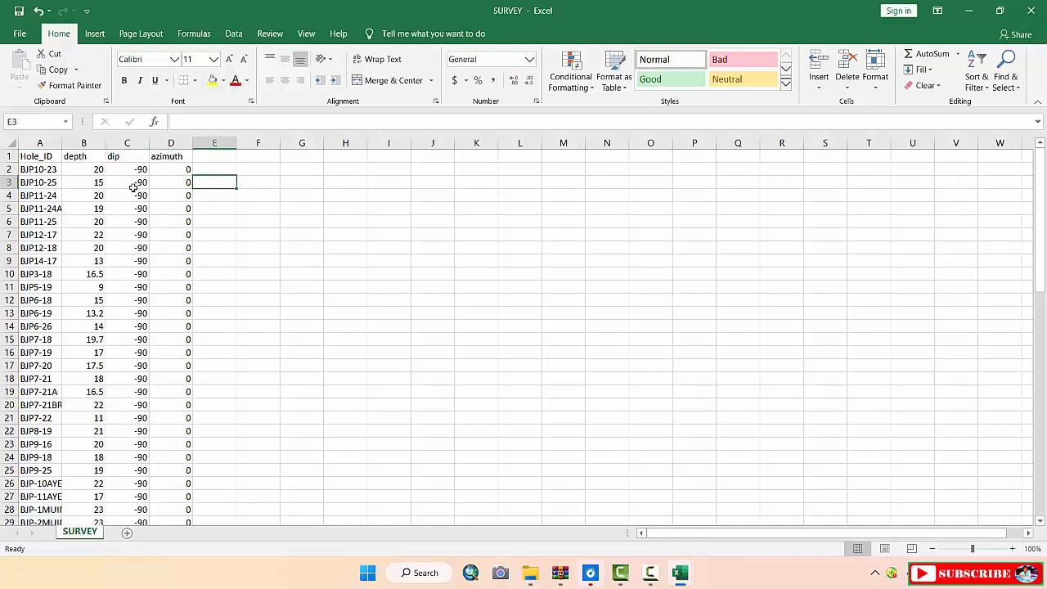
left_click(141, 183)
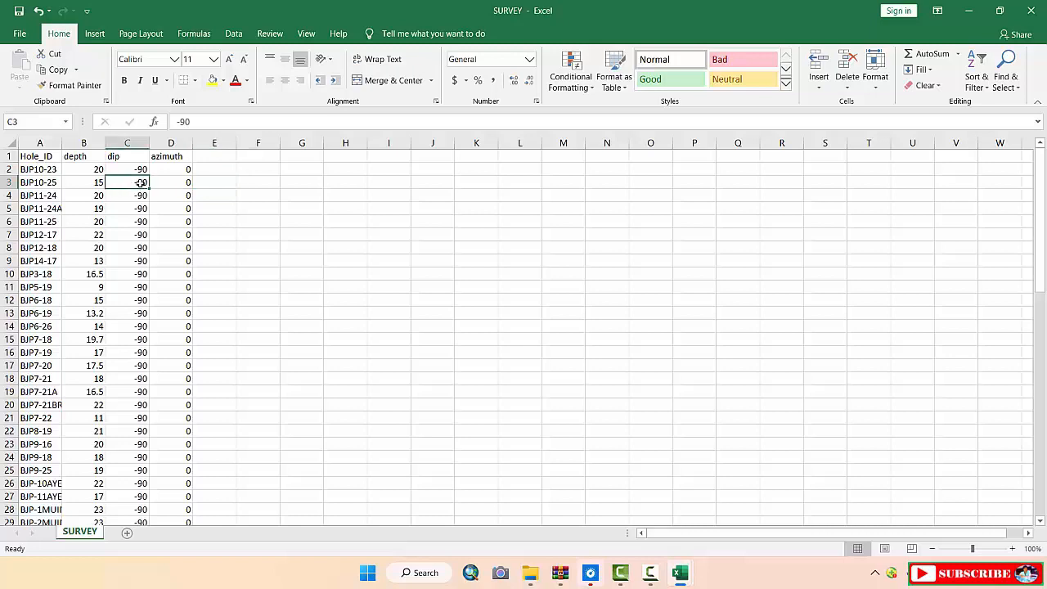
Examine the whole dip column of the SURVEY sheet and recheck the dip entry of hole BJP10-25
left_click(127, 143)
left_click(129, 182)
key("Right")
key("Right")
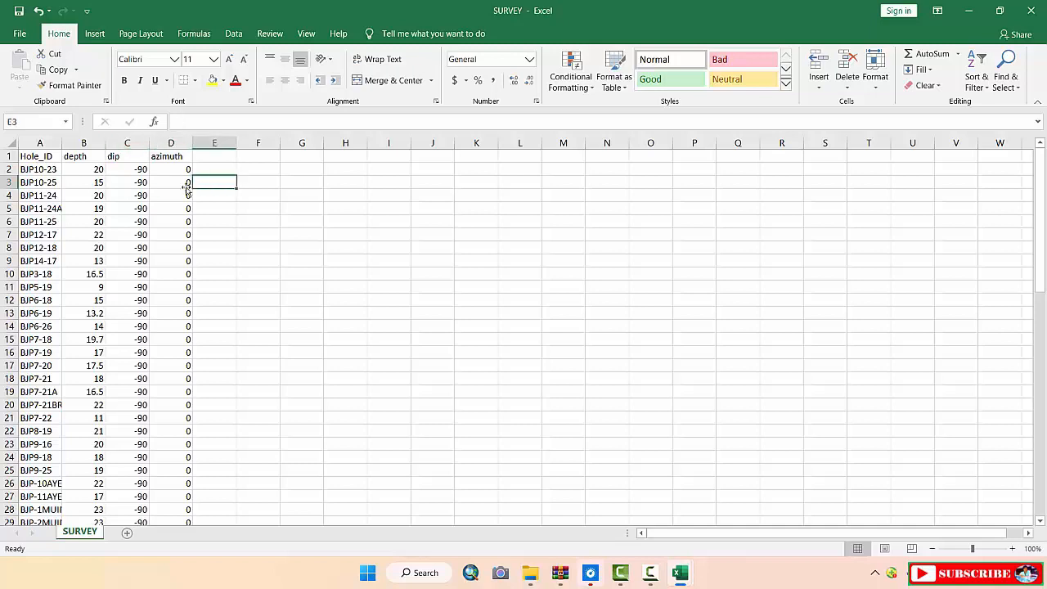
left_click(135, 184)
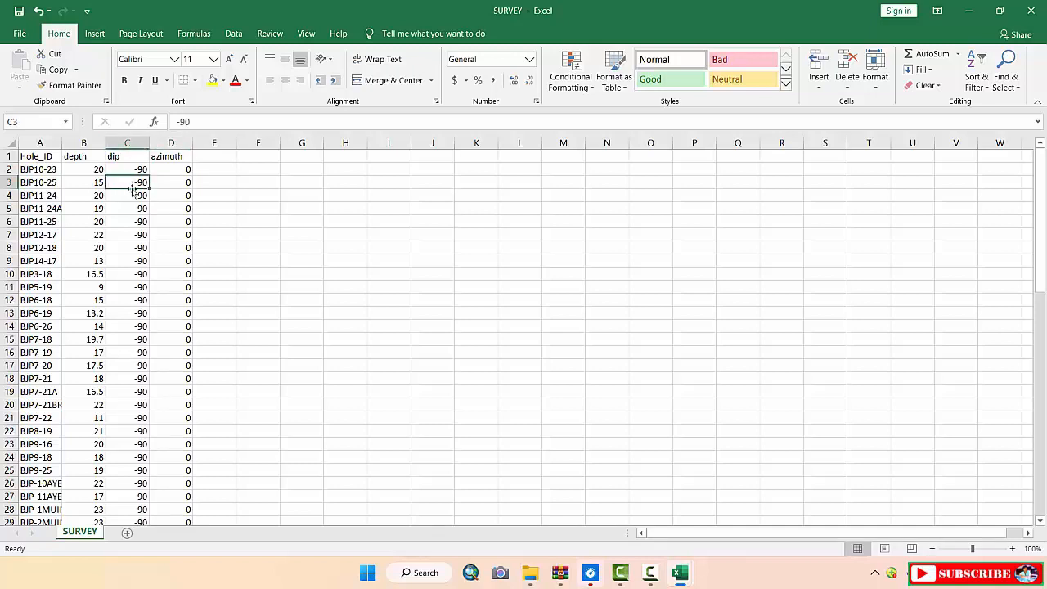
left_click(217, 184)
left_click(129, 183)
Examine the azimuth entry of hole BJP10-25 in the SURVEY sheet
left_click(163, 182)
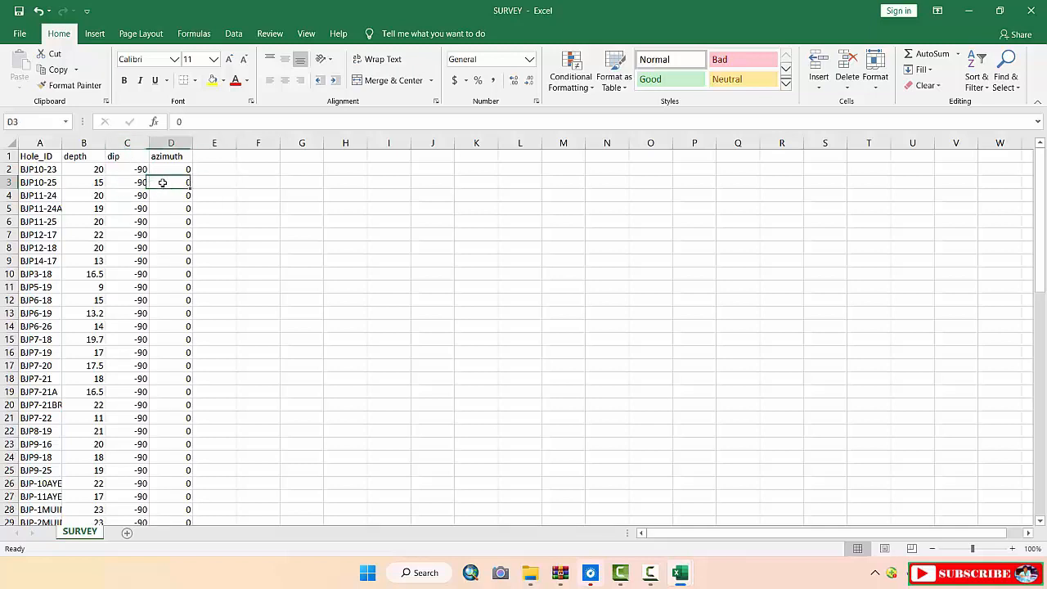
left_click(204, 181)
left_click(177, 182)
left_click(202, 181)
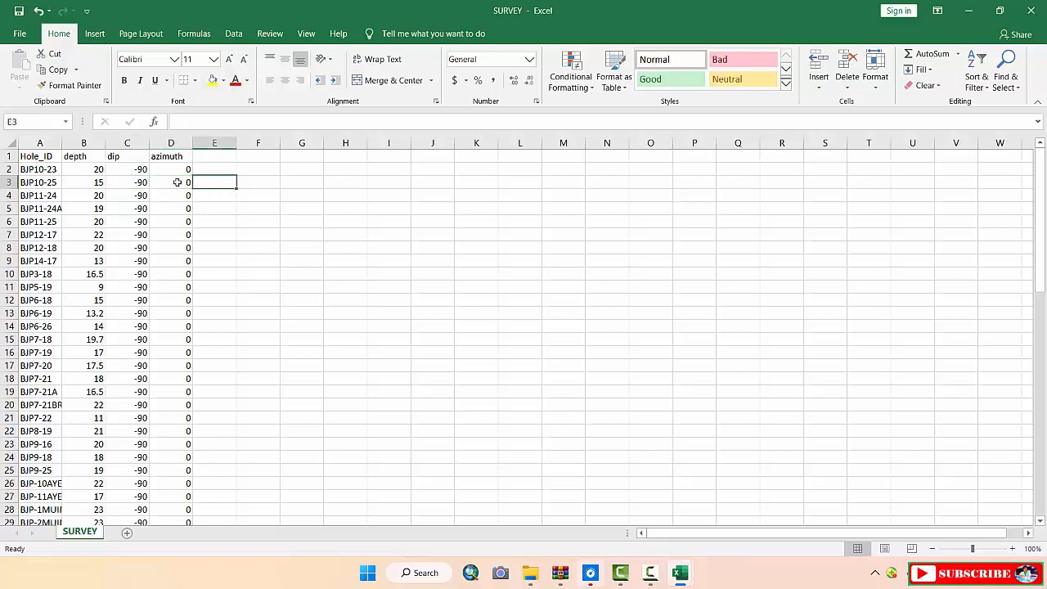
left_click(180, 181)
left_click(202, 181)
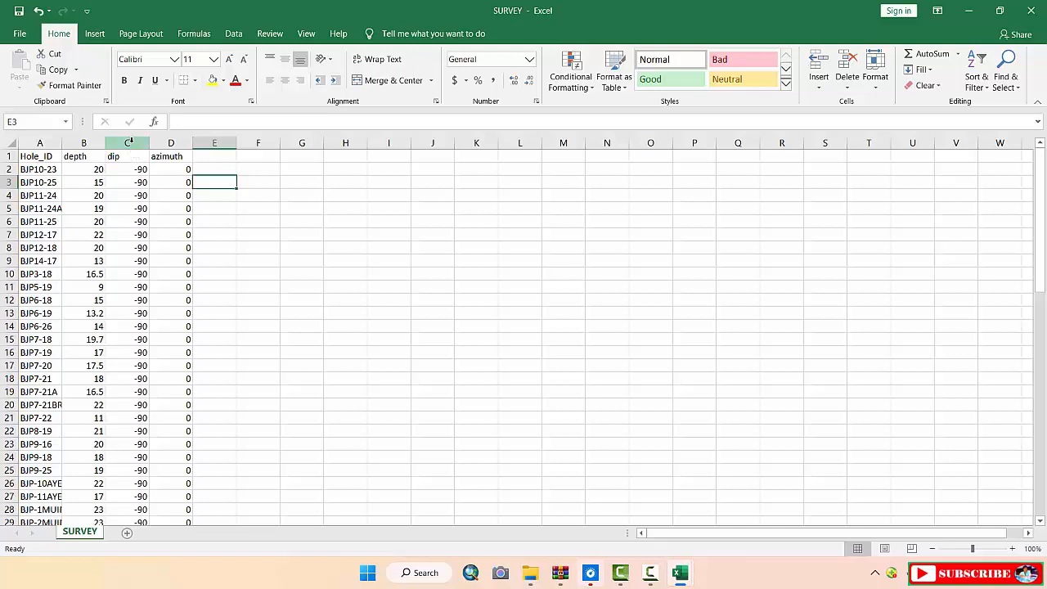
Review the dip and azimuth columns together, highlighting their values for the first four drillholes
left_click(129, 142)
left_click(169, 142)
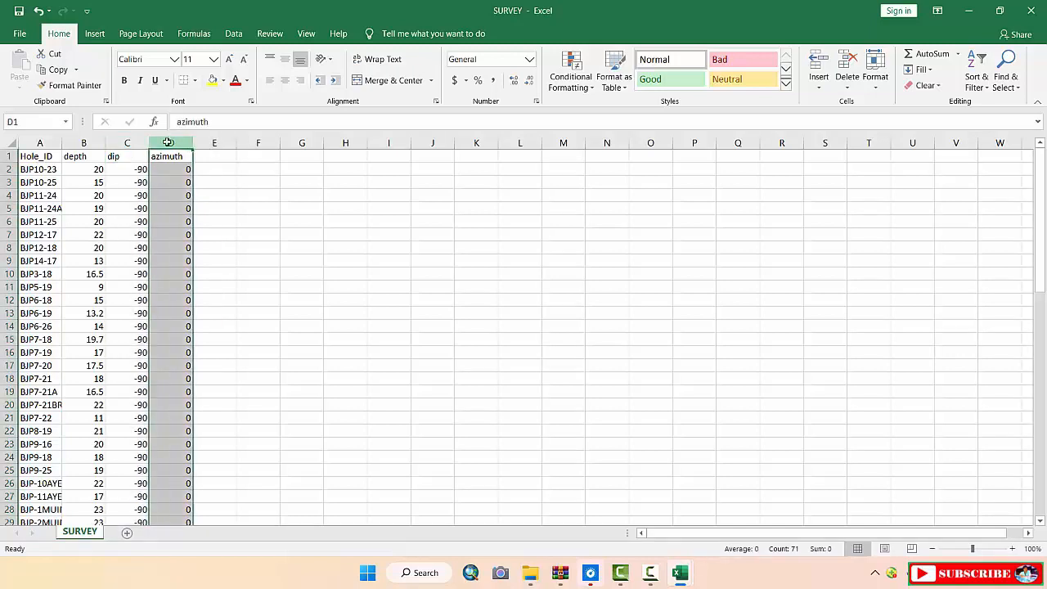
left_click(218, 181)
left_click(191, 183)
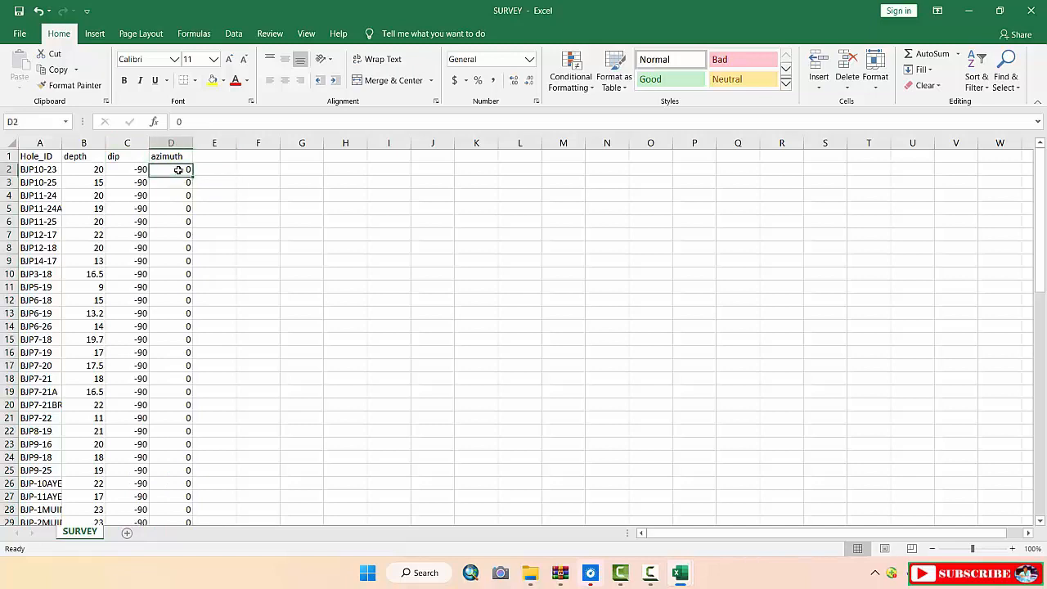
left_click_drag(139, 169, 175, 207)
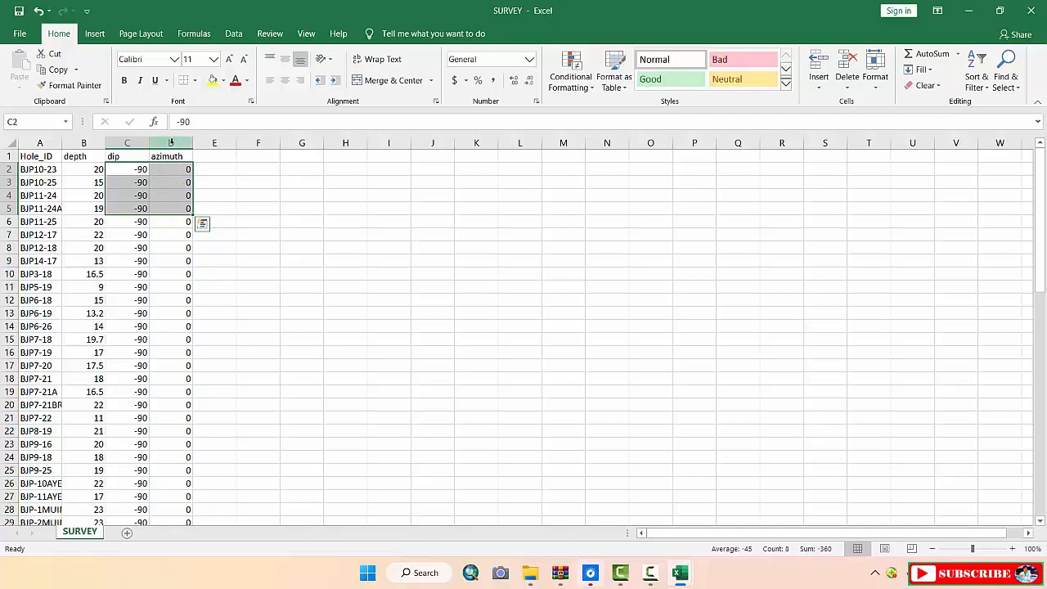
left_click(206, 208)
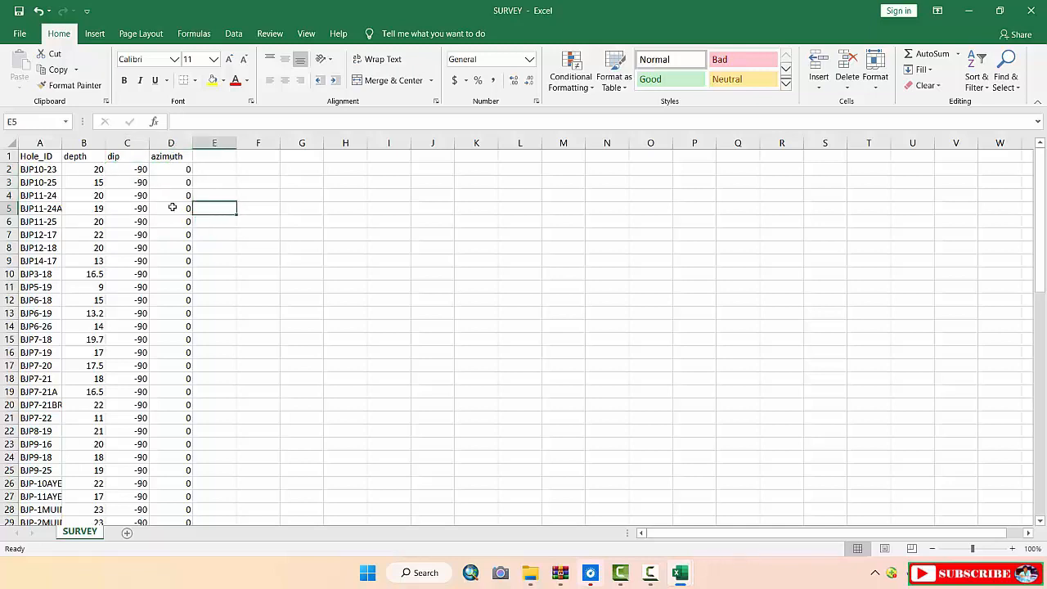
Examine the azimuth column of the SURVEY sheet, checking the entries of holes BJP11-24A and BJP12-18
left_click(171, 143)
left_click(172, 206)
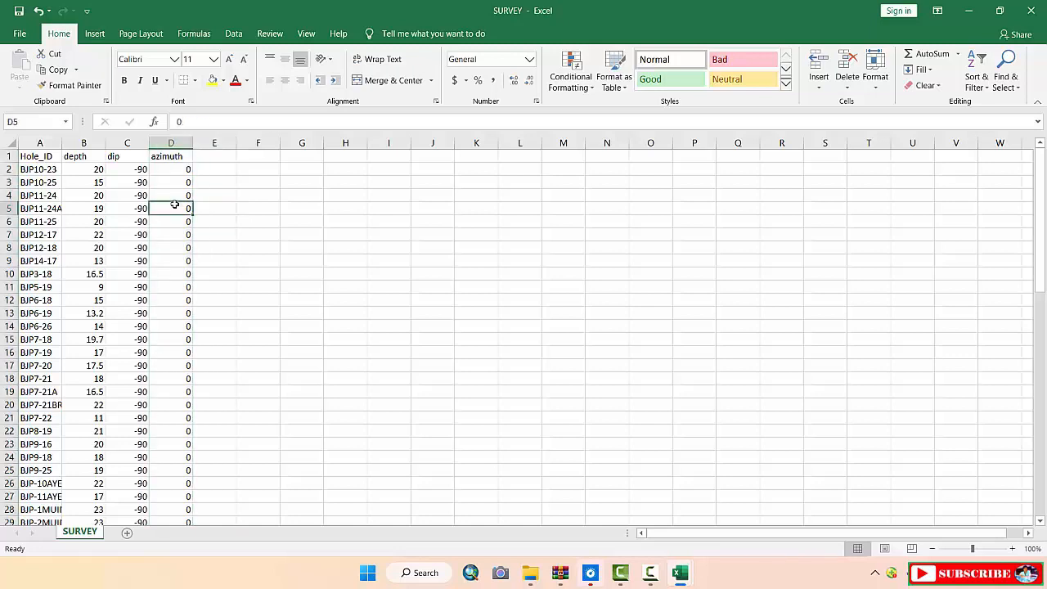
left_click(173, 145)
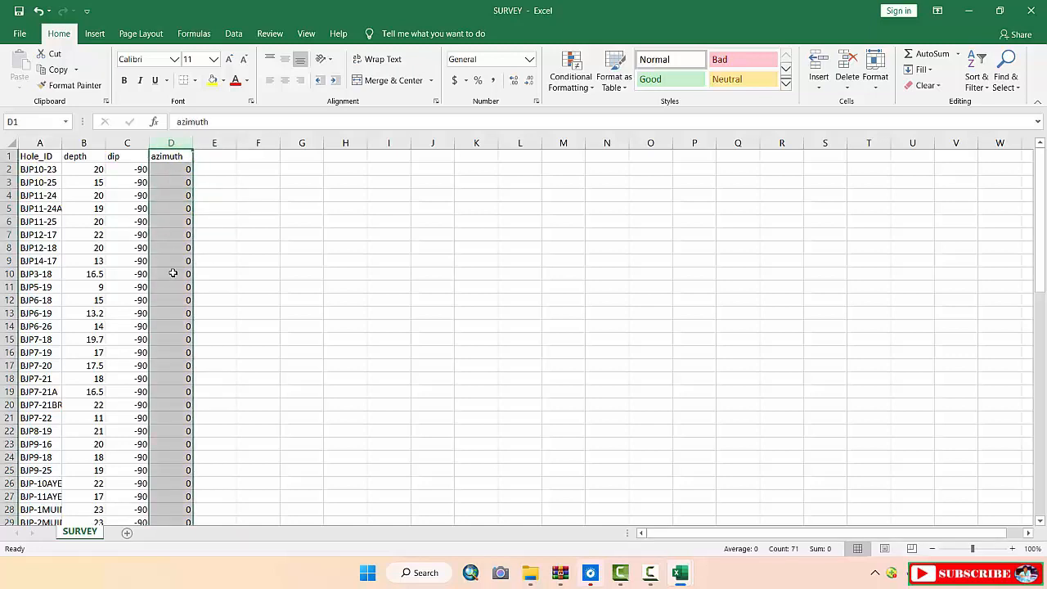
left_click(173, 245)
left_click(215, 250)
left_click(179, 251)
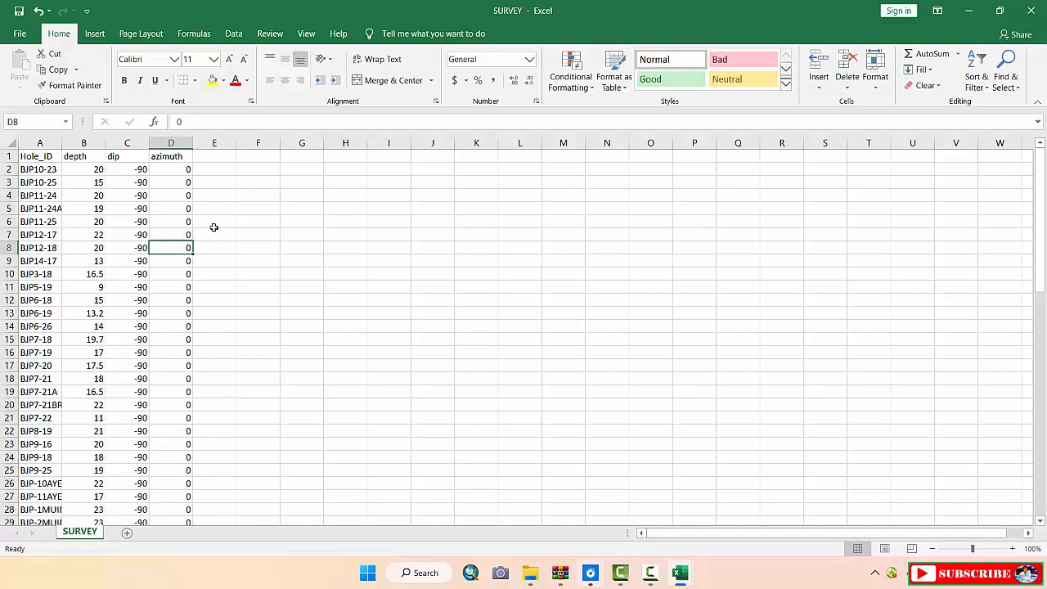
Recheck the dip of holes BJP10-23 and BJP10-25 and the azimuth of BJP10-25
left_click(125, 181)
left_click(126, 170)
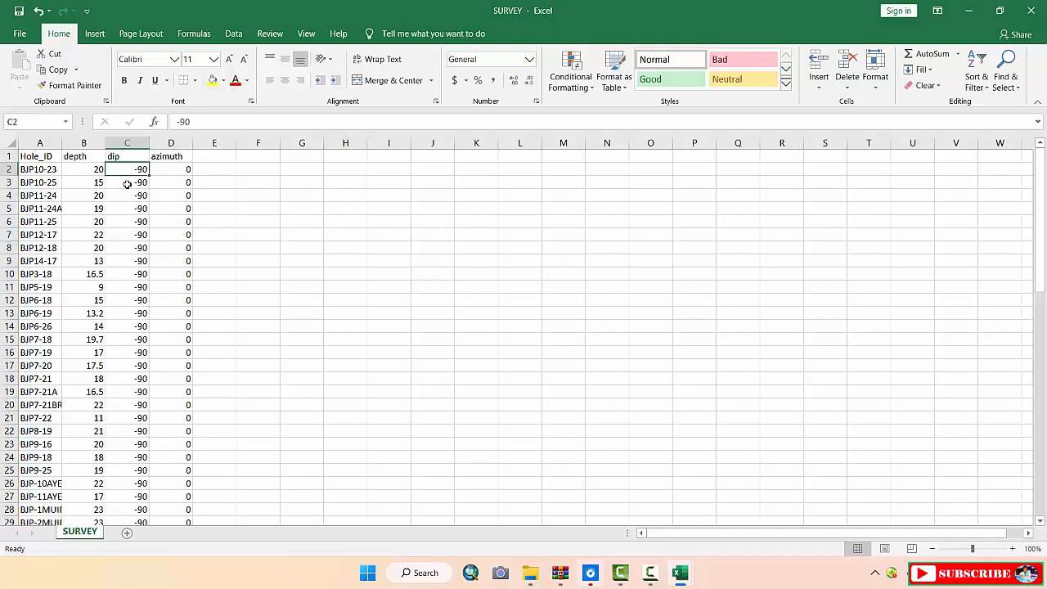
left_click(127, 184)
left_click(181, 185)
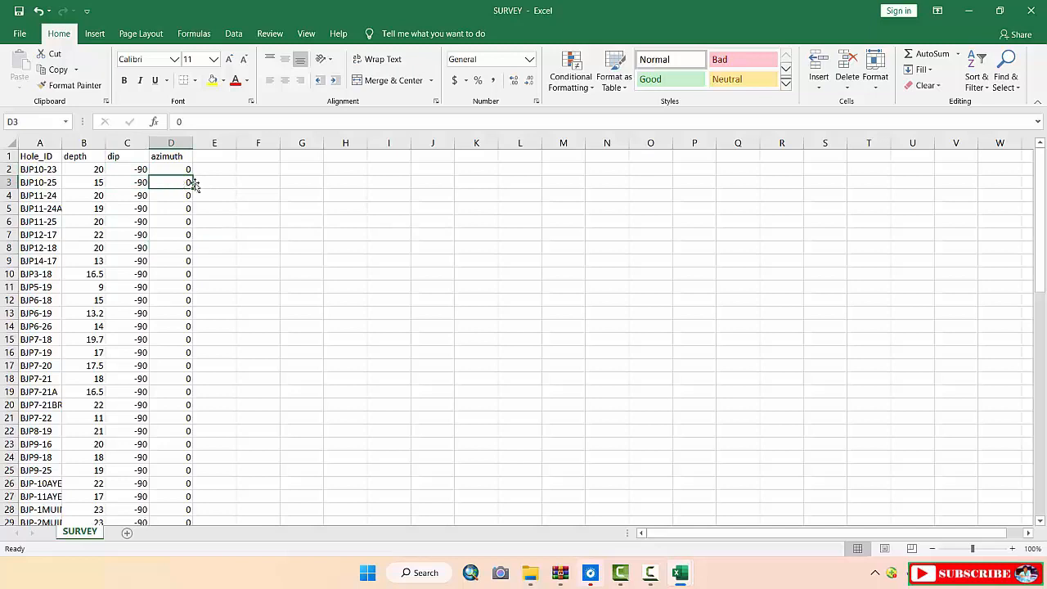
left_click(210, 181)
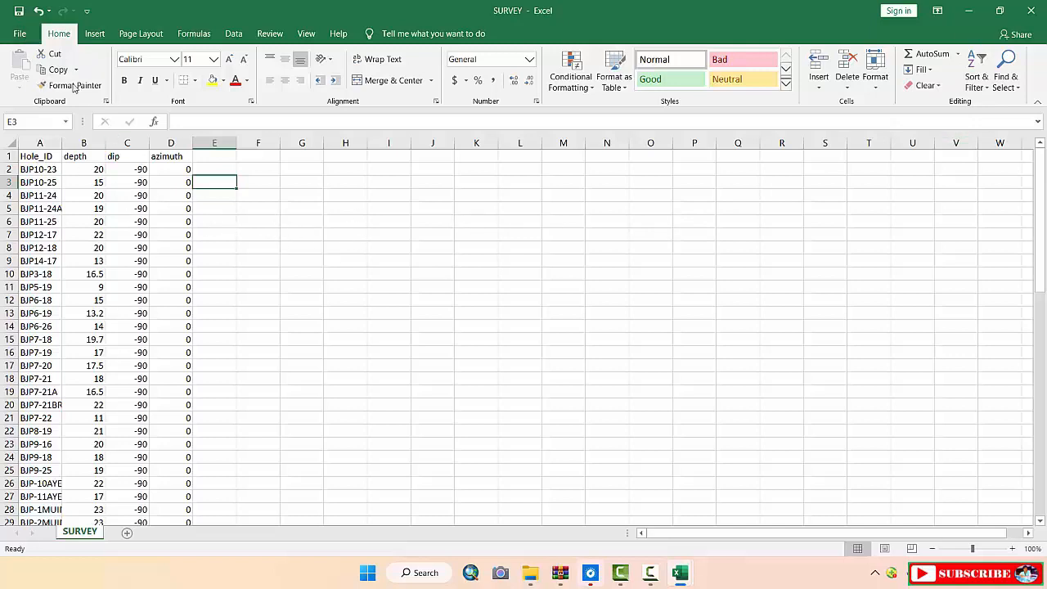
Check the file types available for saving SURVEY in the DATA folder, then return to the sheet without saving
left_click(15, 34)
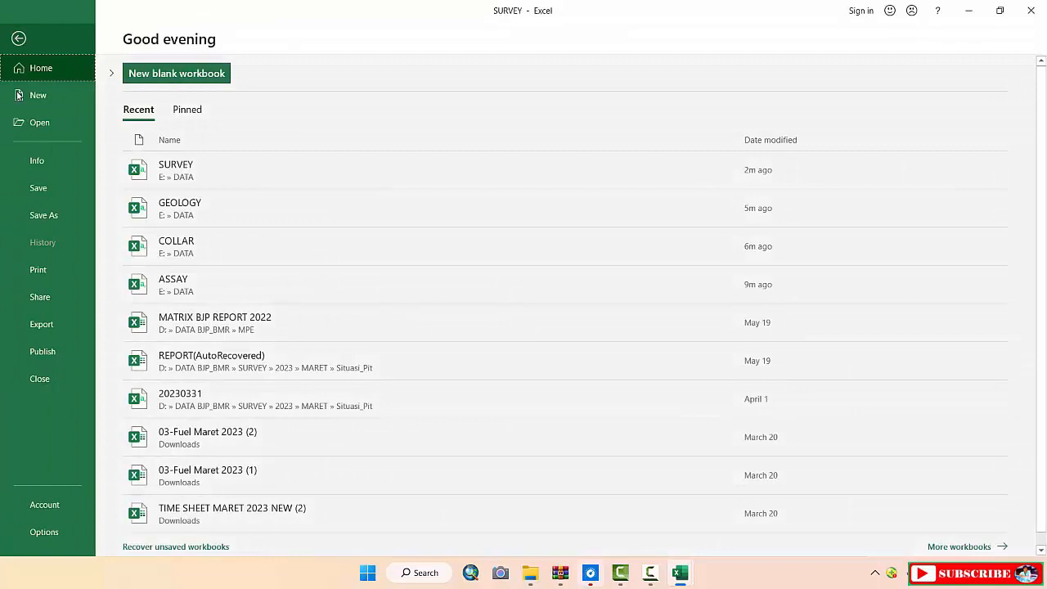
left_click(58, 216)
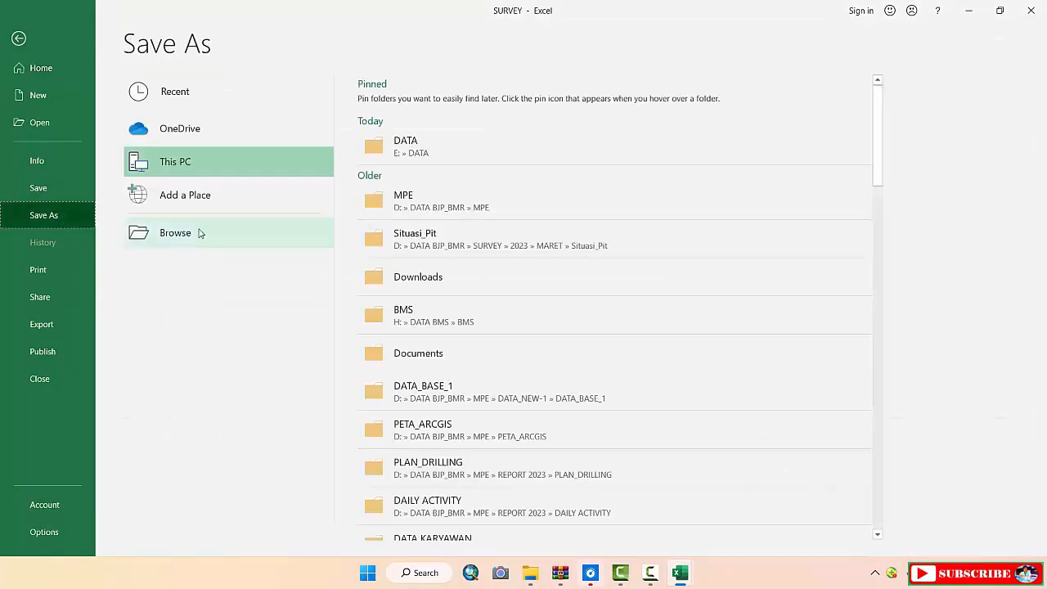
left_click(469, 150)
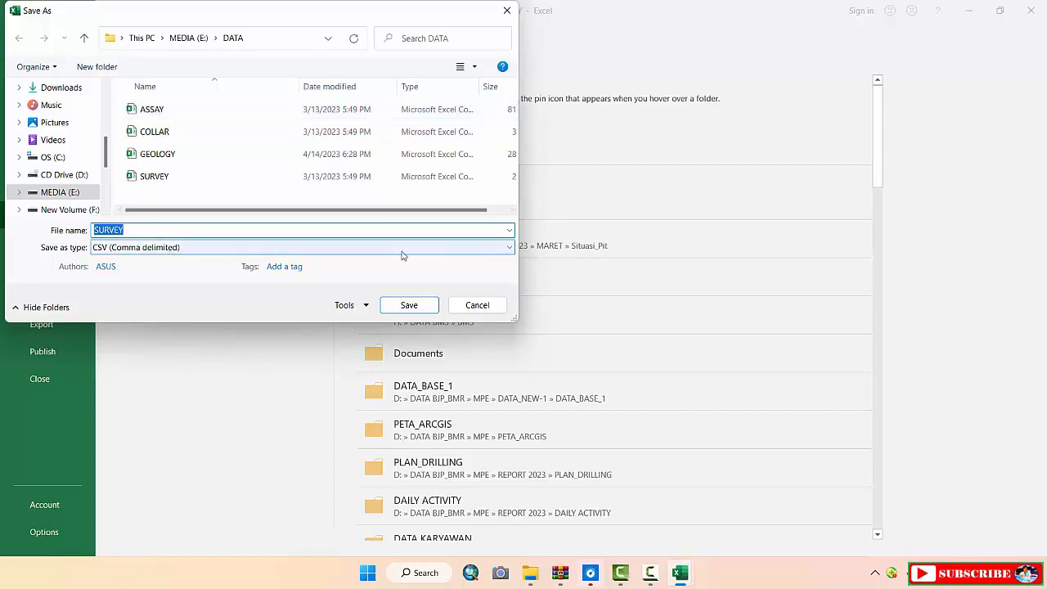
left_click(507, 248)
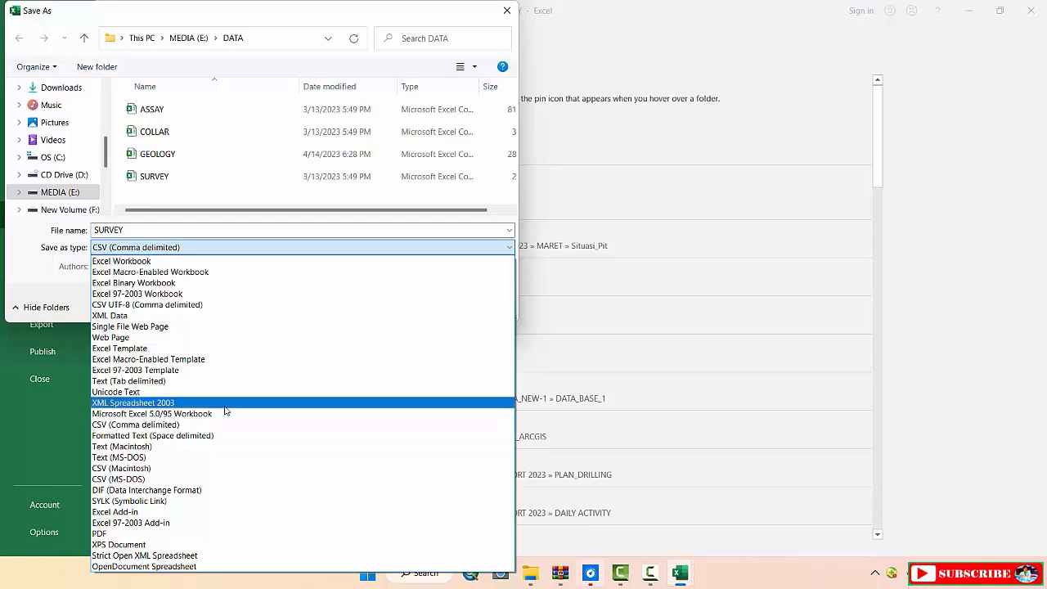
left_click(705, 295)
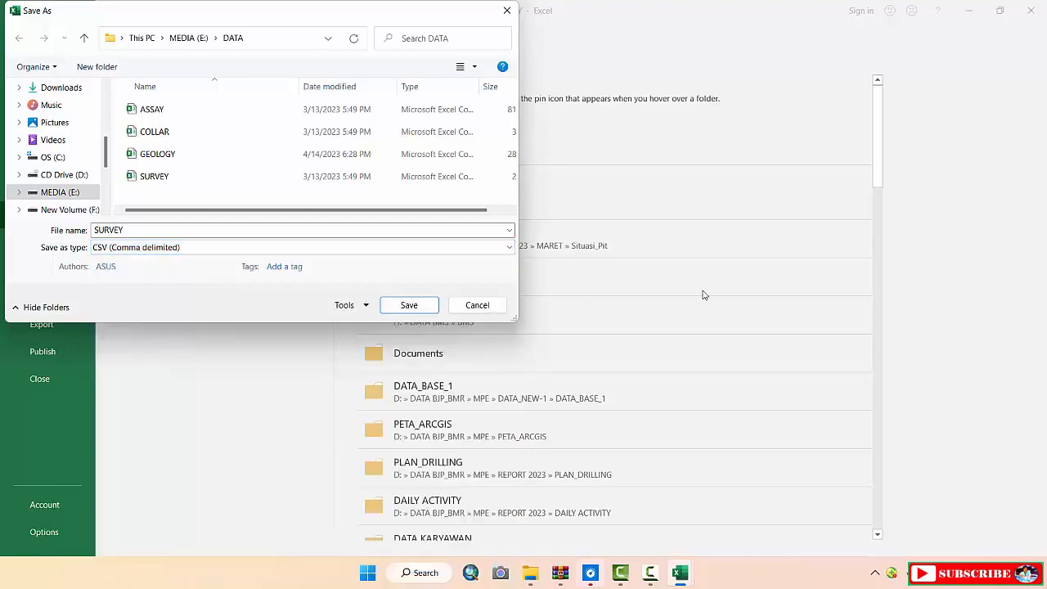
left_click(479, 309)
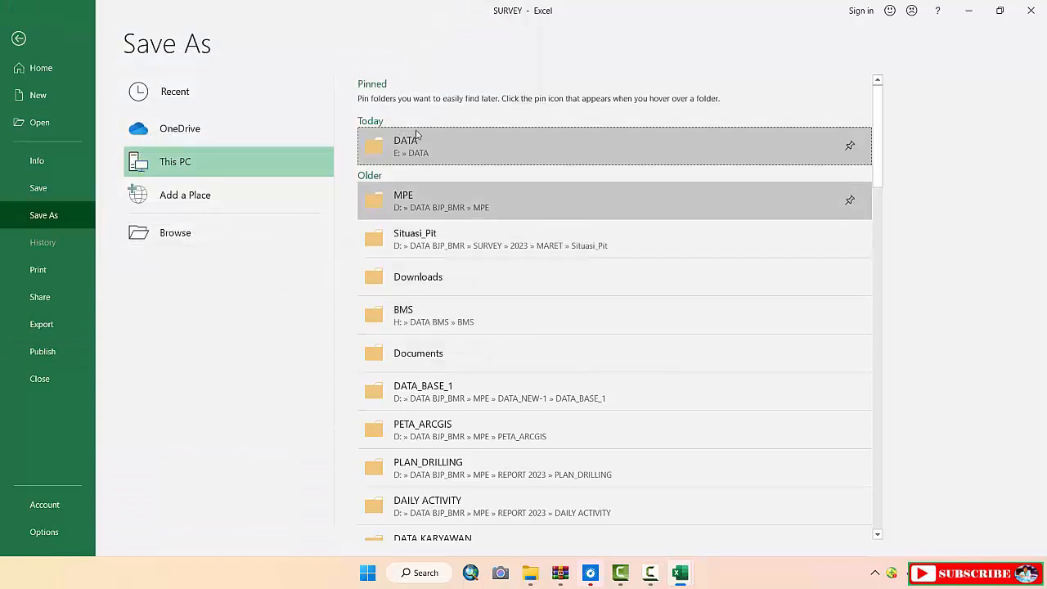
left_click(18, 38)
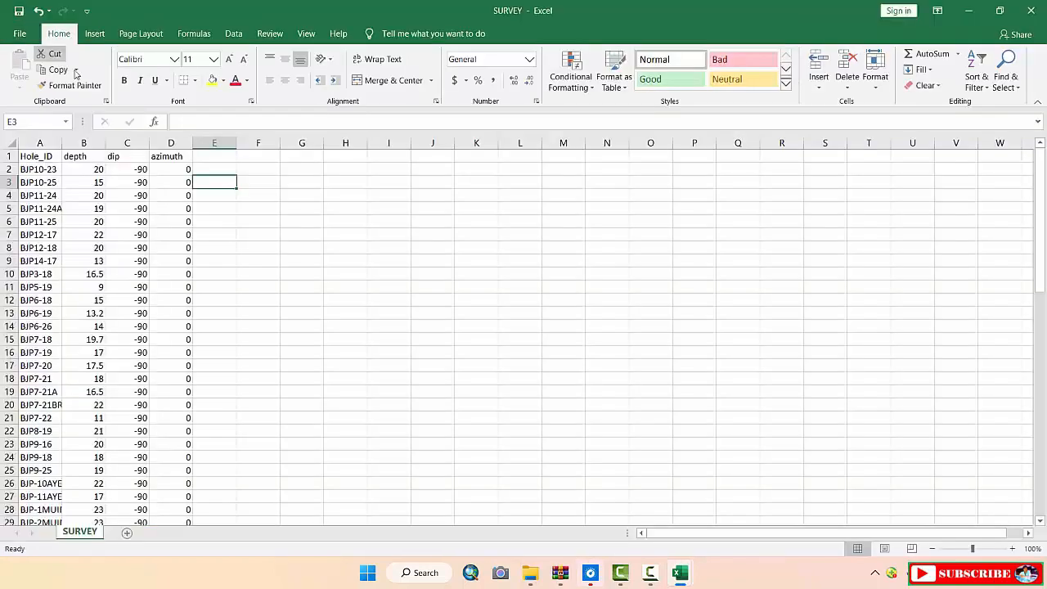
Minimise the SURVEY and ASSAY workbooks and any remaining windows to show the desktop
left_click(395, 246)
left_click(443, 248)
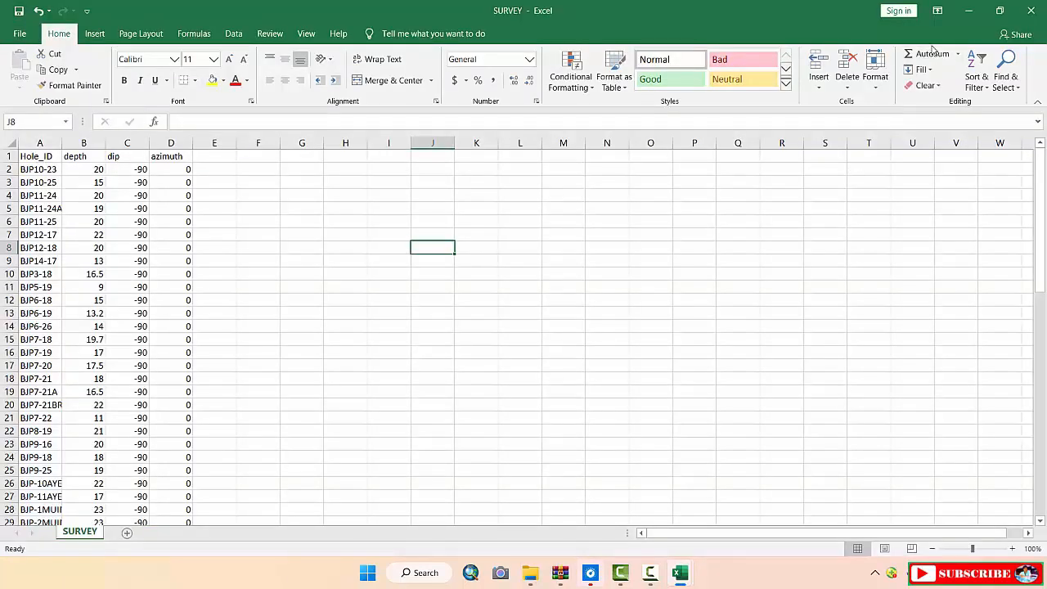
left_click(969, 11)
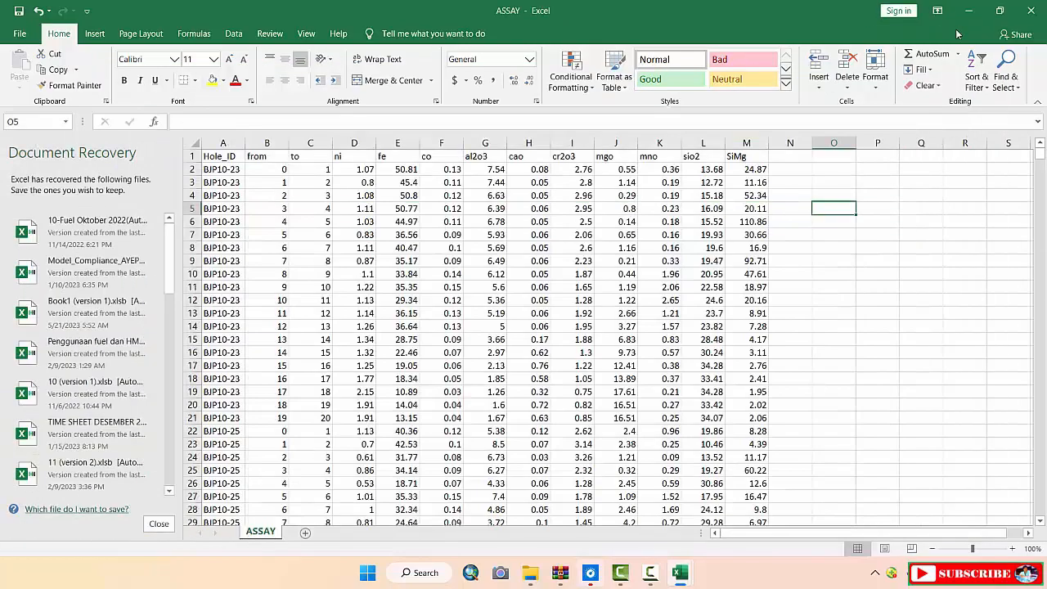
left_click(968, 12)
left_click(964, 11)
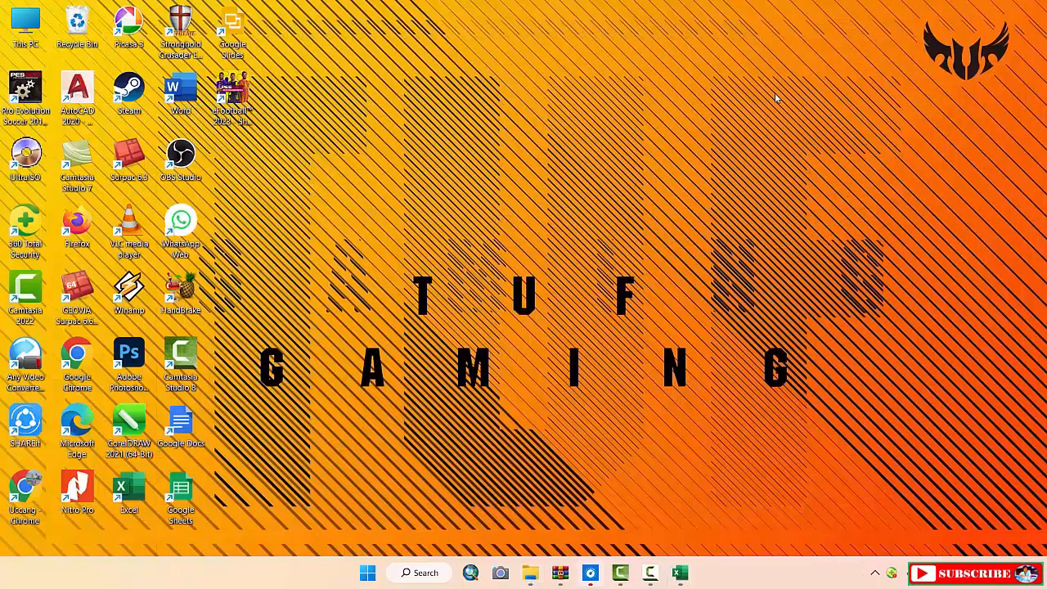
right_click(463, 98)
left_click(507, 188)
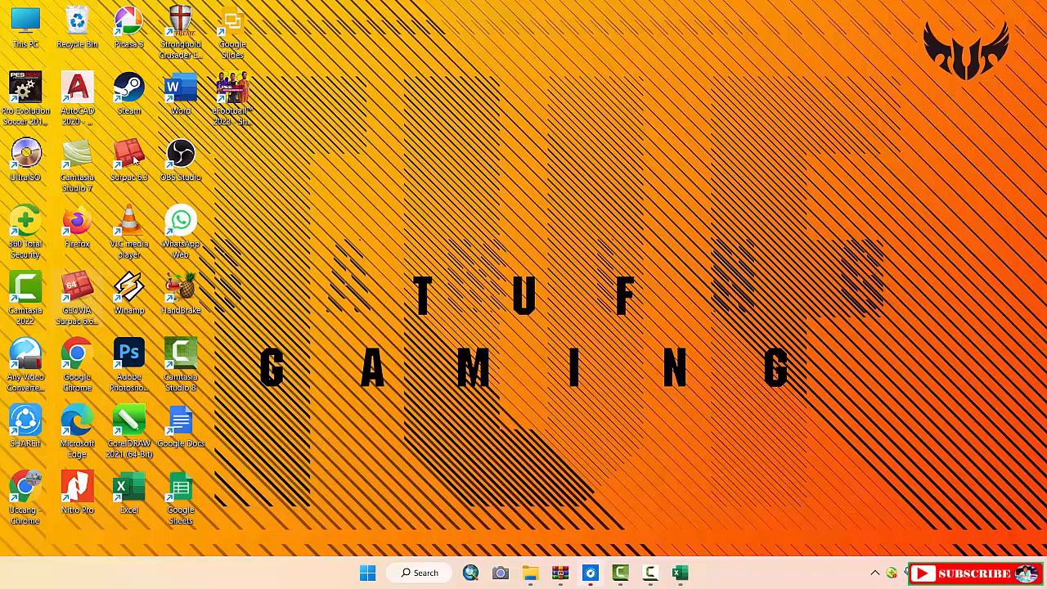
Switch to Surpac 6.3, load the ruslan profile and activate the Snap Point mode
double_click(133, 156)
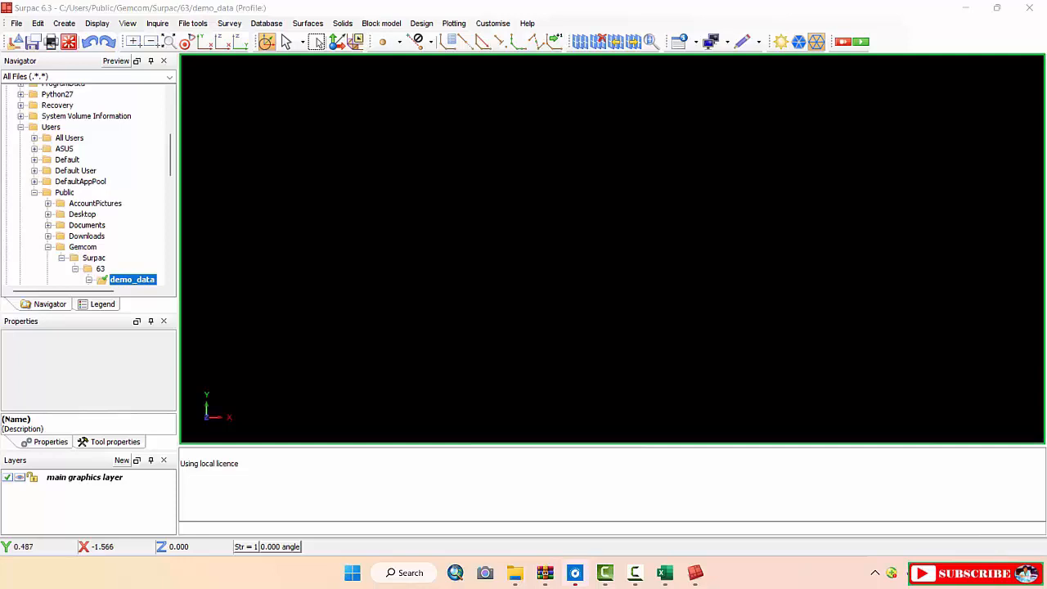
right_click(956, 37)
mouse_move(993, 86)
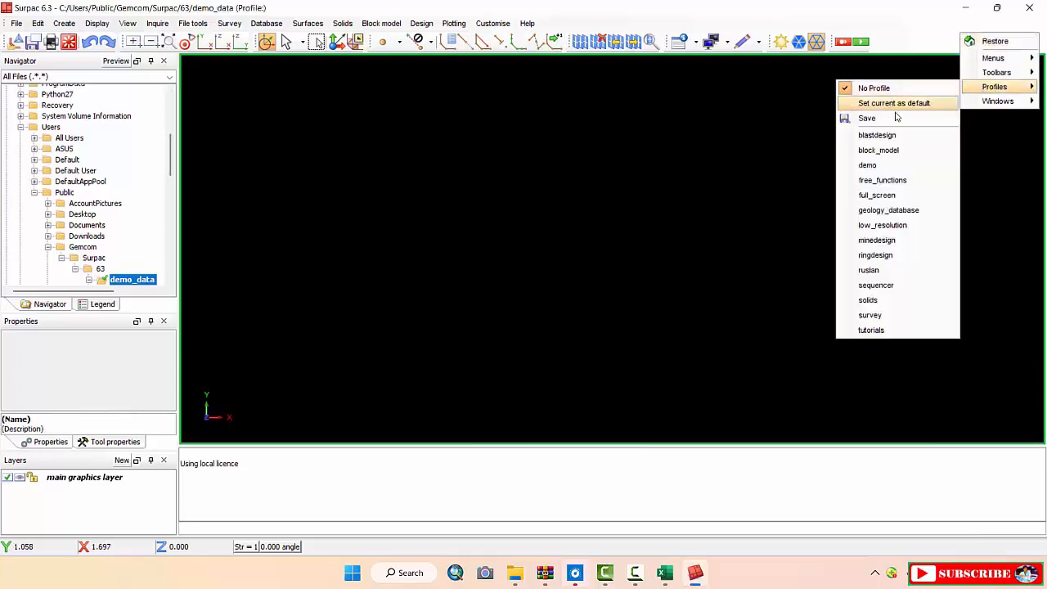
left_click(894, 270)
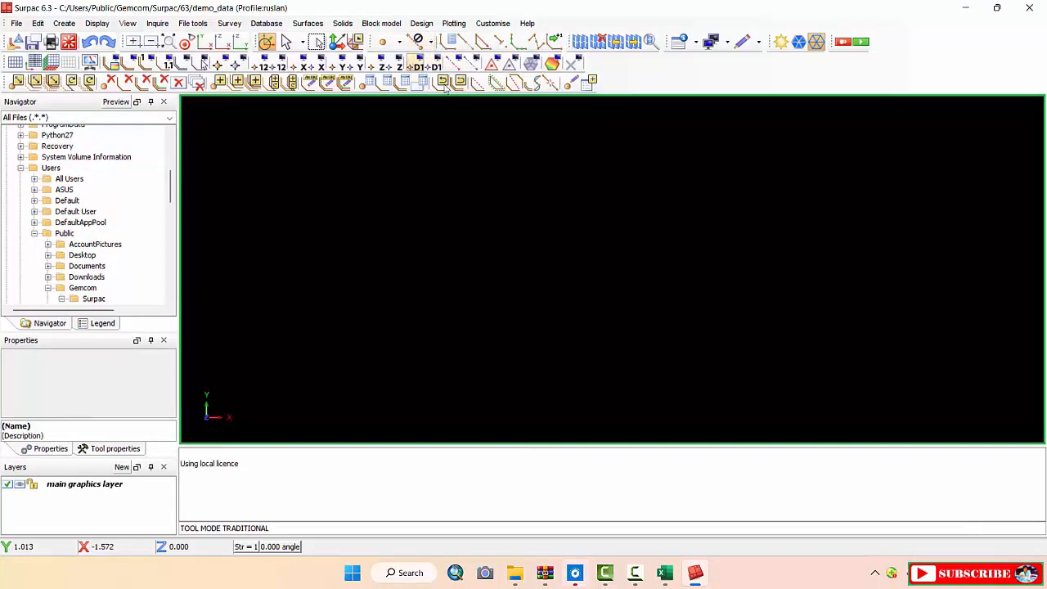
left_click(430, 42)
left_click(497, 79)
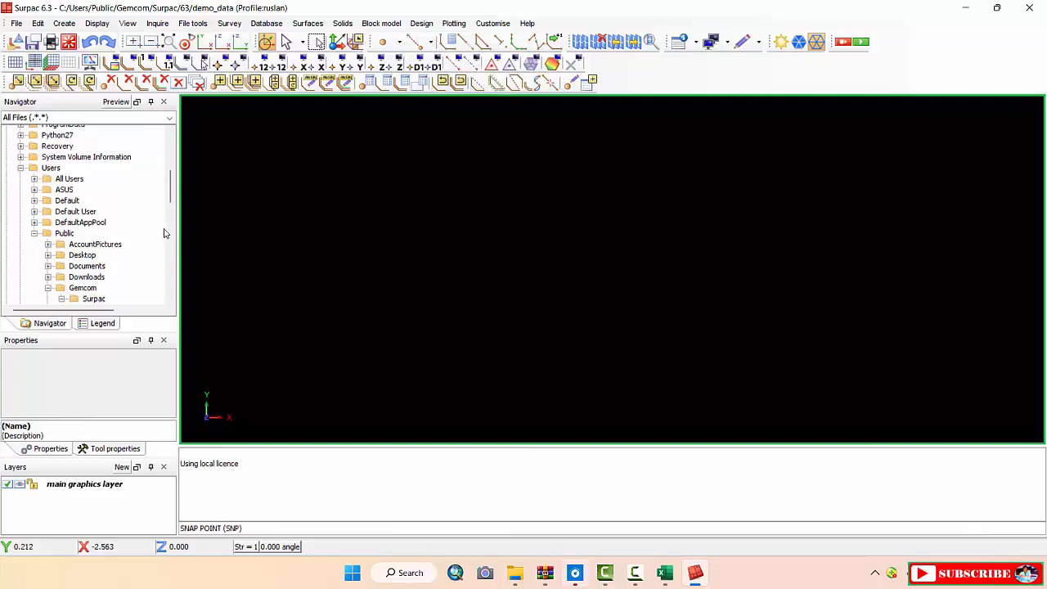
Expand the DATA folder on the E: drive in the Navigator to list its drillhole CSV files
left_click_drag(171, 184, 171, 219)
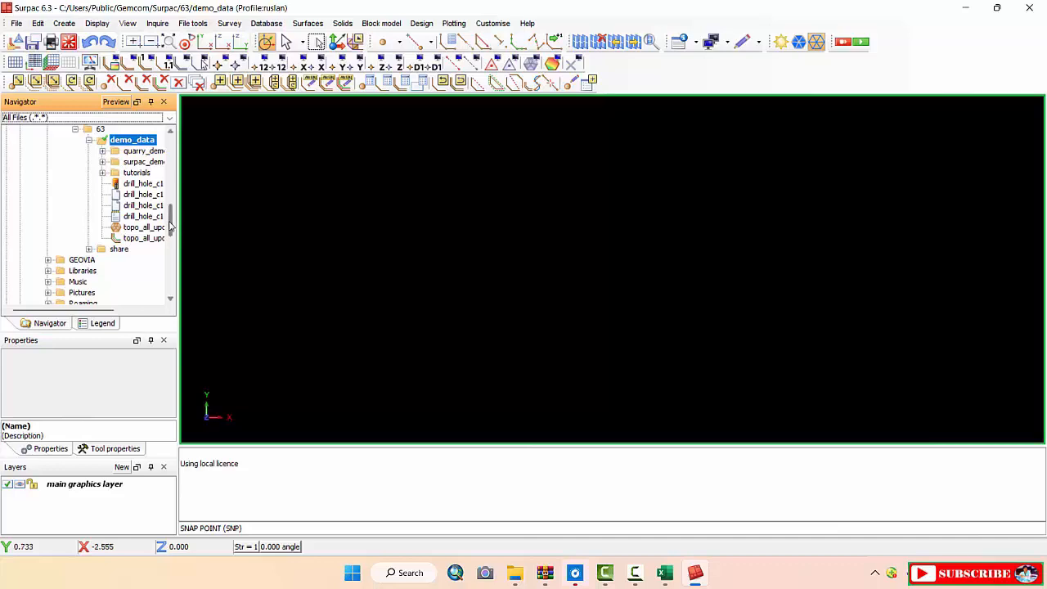
left_click_drag(172, 215, 172, 258)
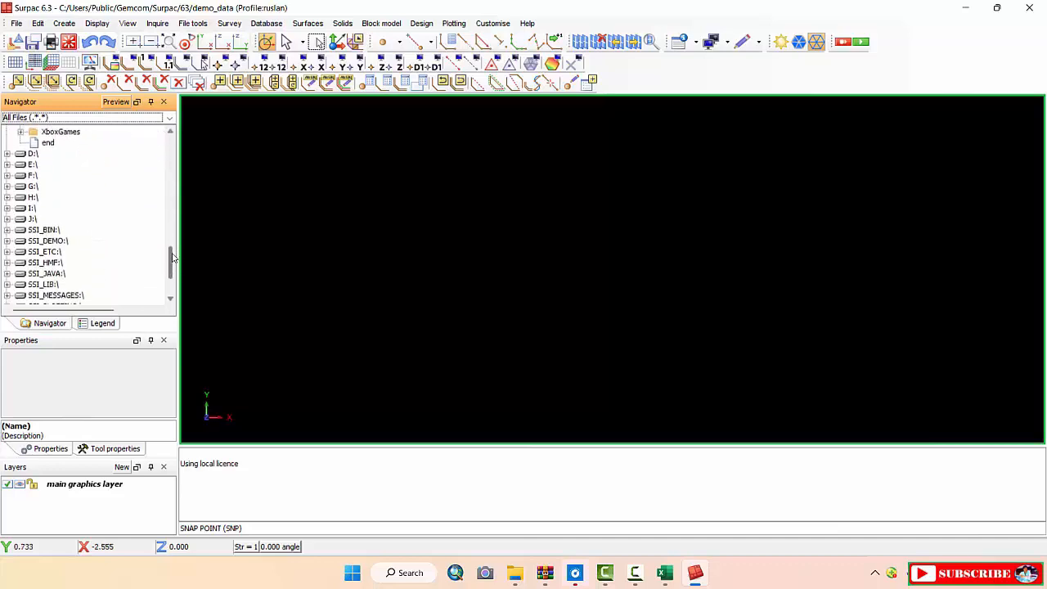
left_click(8, 164)
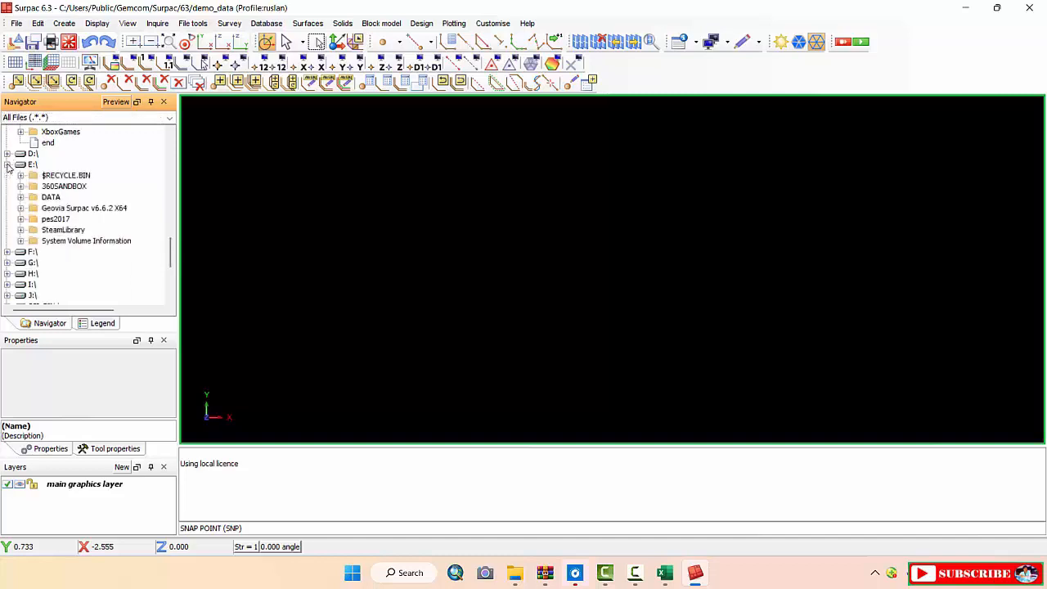
left_click(20, 197)
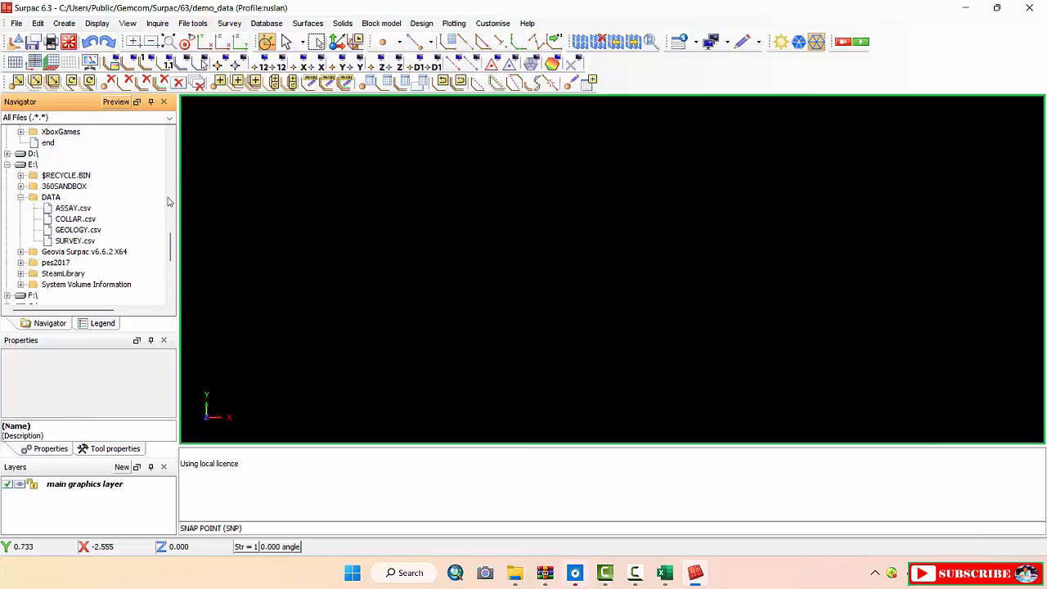
scroll(170, 253, "down", 1)
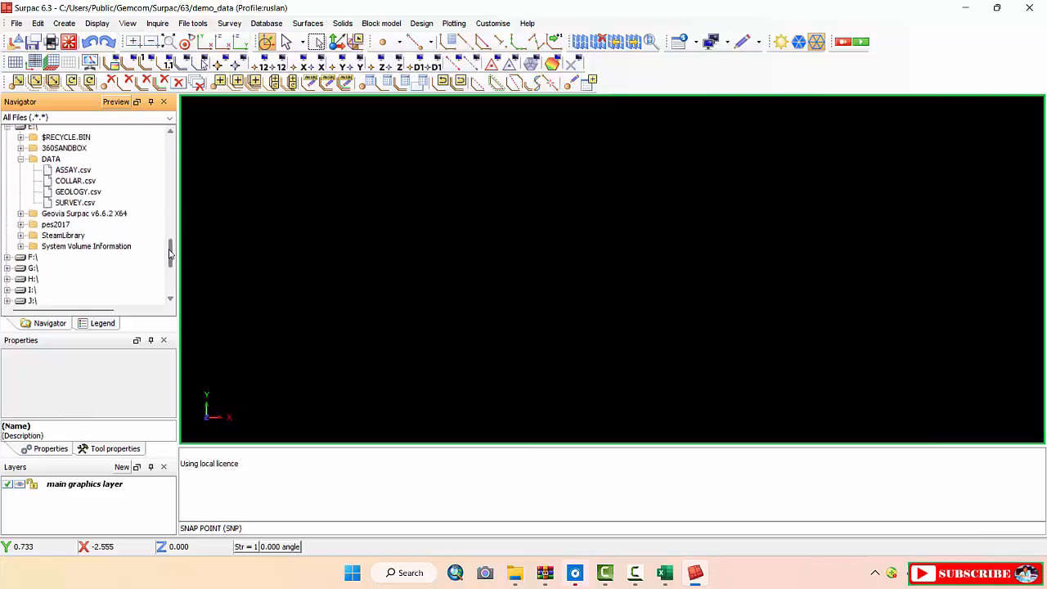
scroll(170, 249, "up", 1)
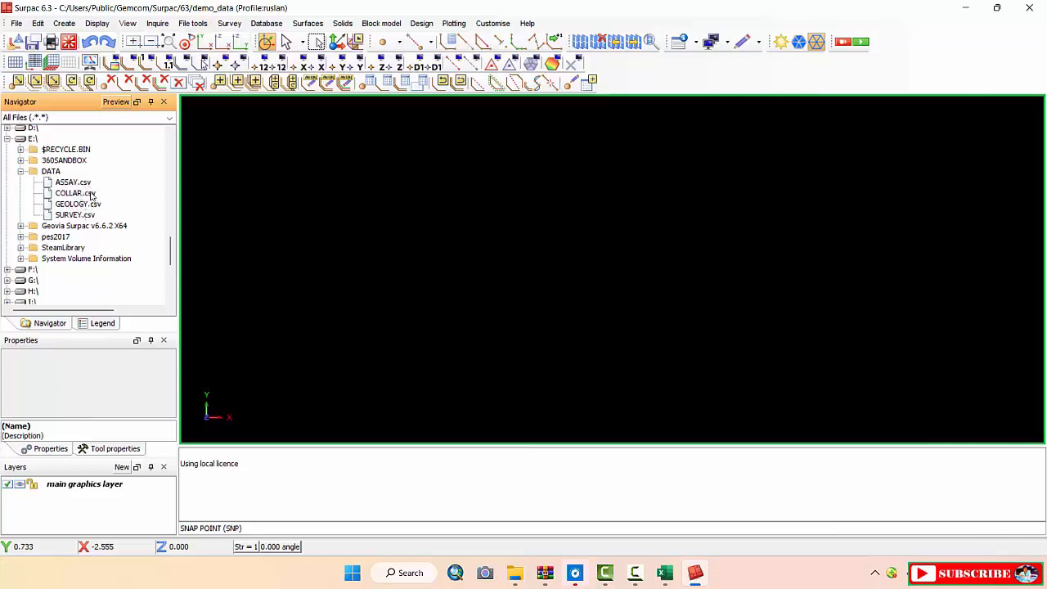
left_click(50, 173)
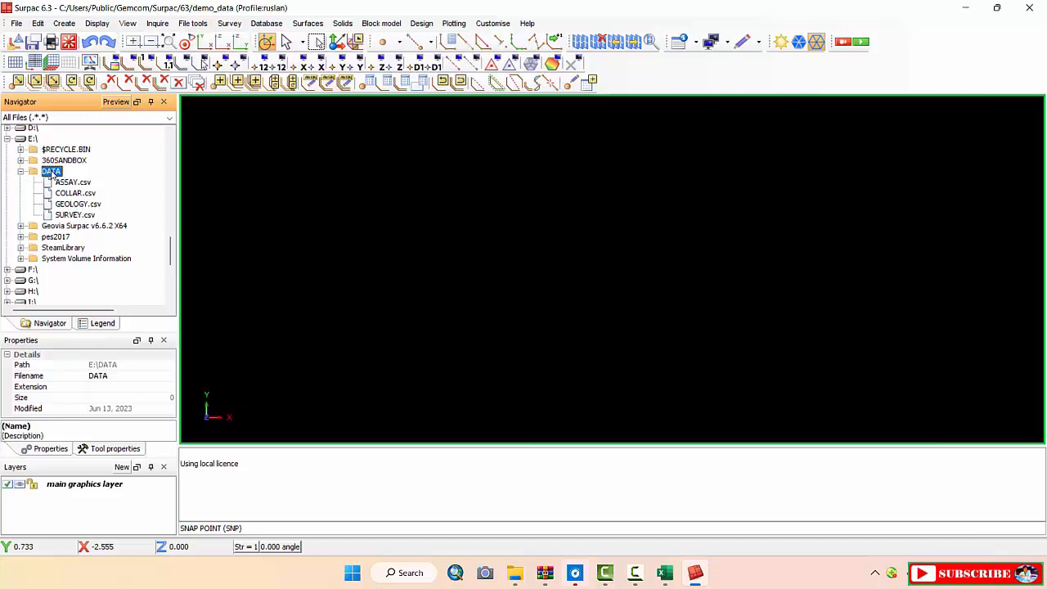
right_click(50, 173)
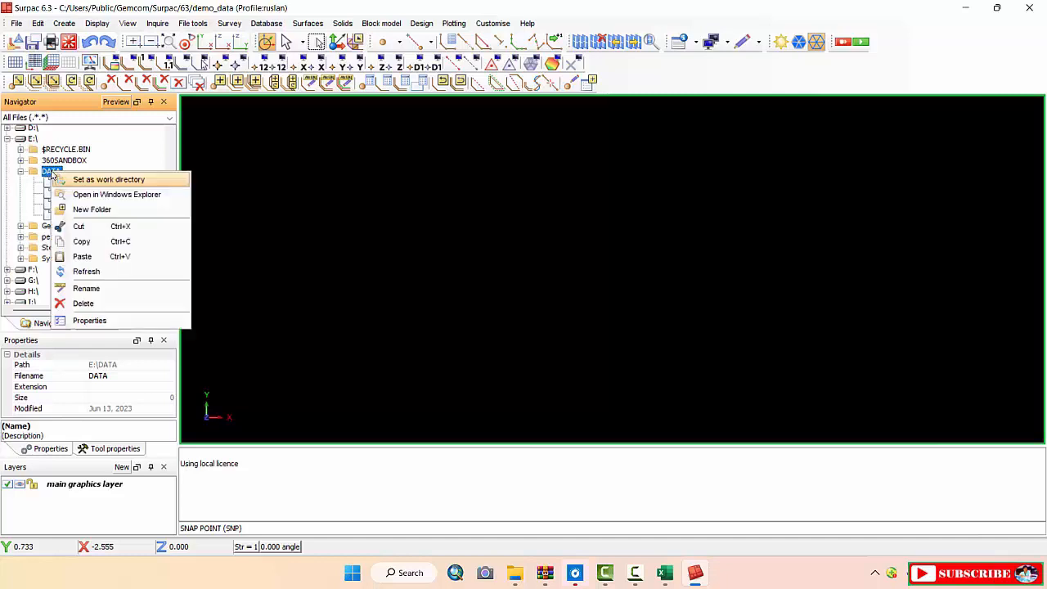
left_click(90, 210)
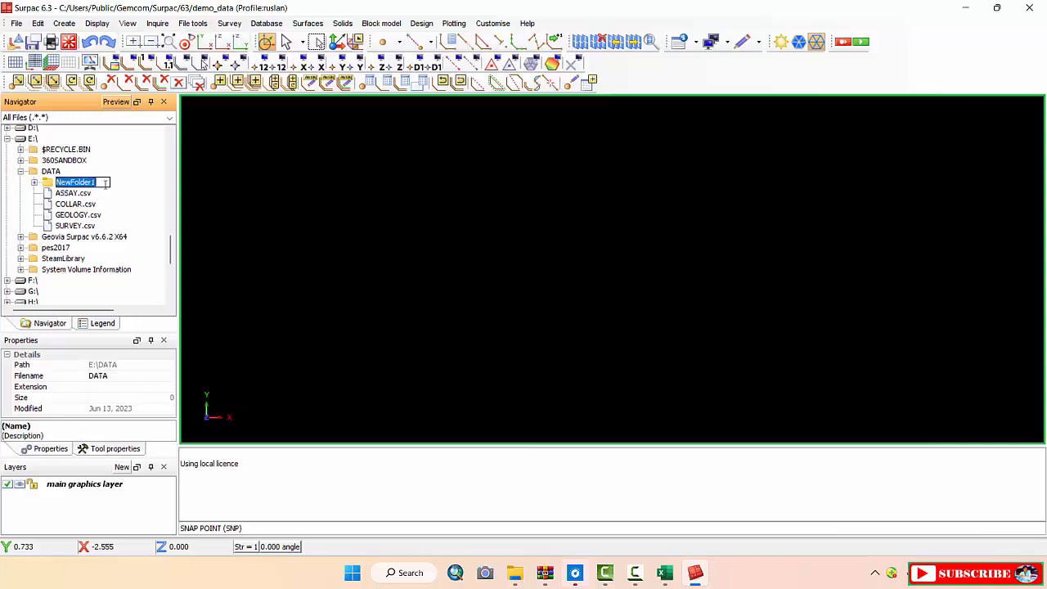
key("BackSpace")
left_click(47, 183)
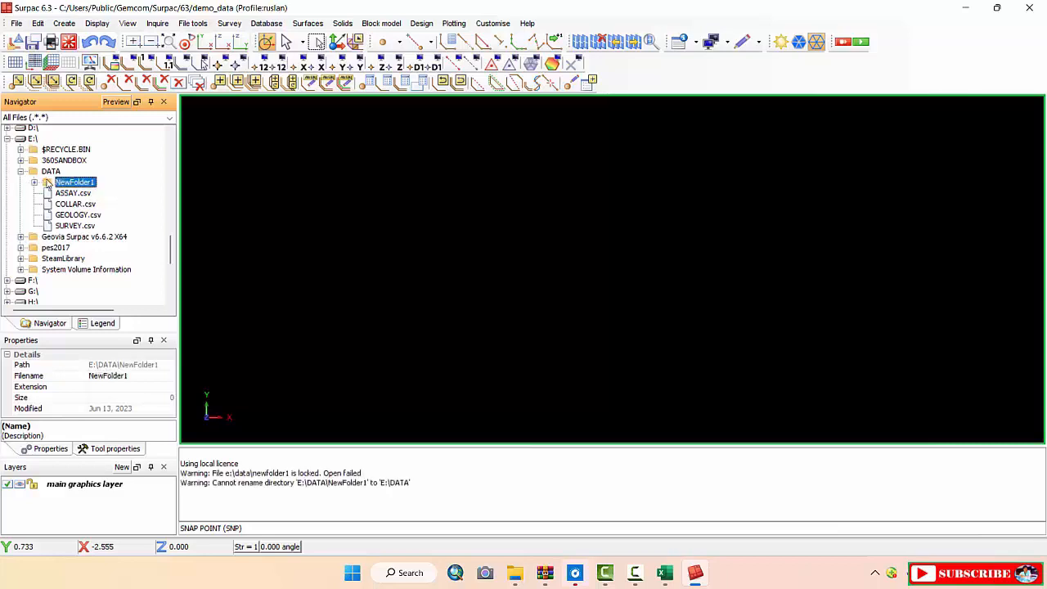
right_click(48, 185)
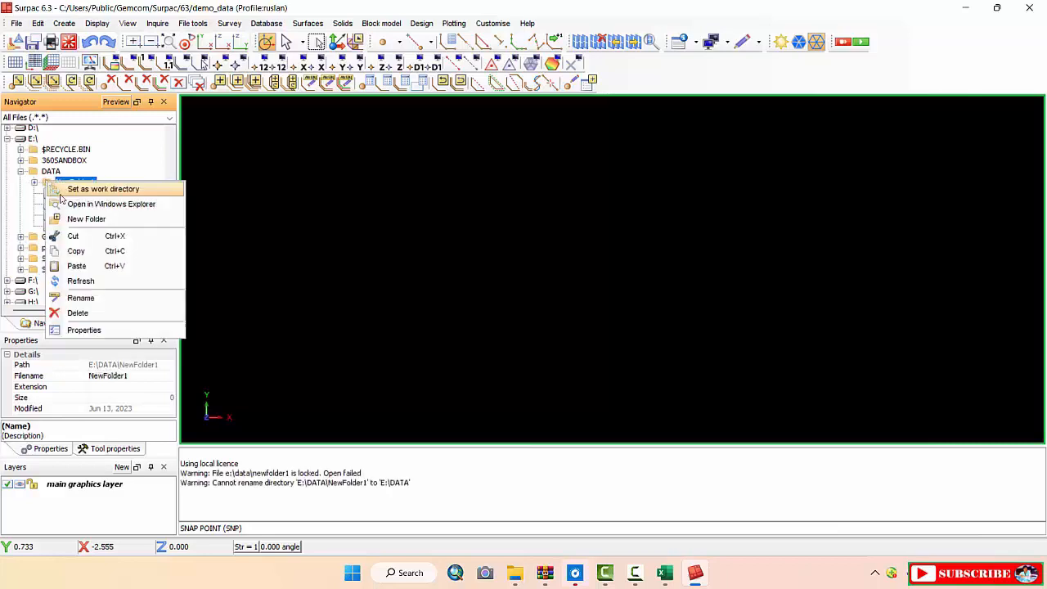
left_click(80, 314)
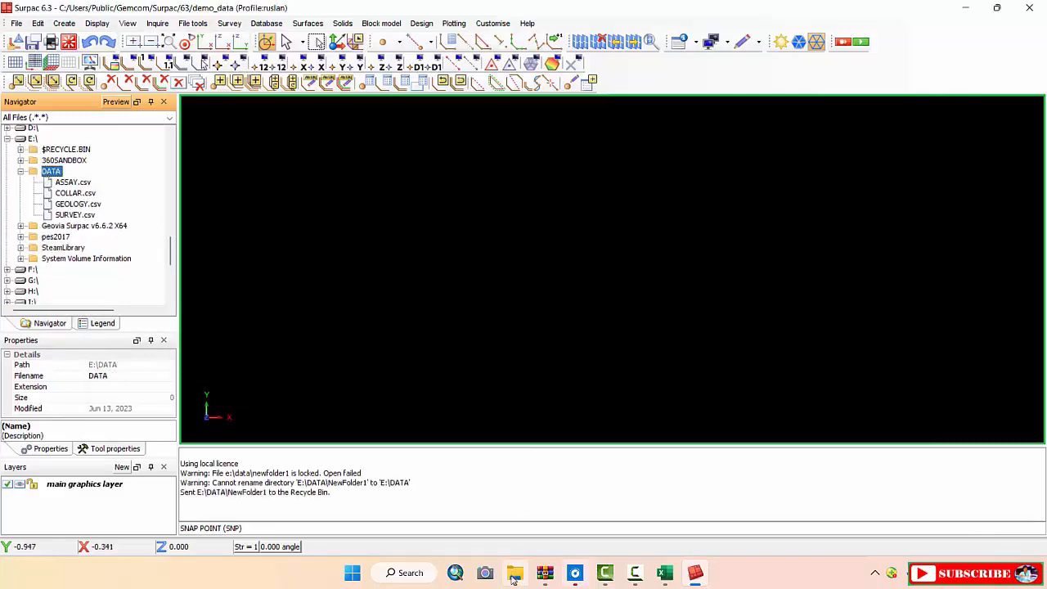
Switch to File Explorer and create a folder named BATA_BASE inside E:\DATA
left_click(513, 574)
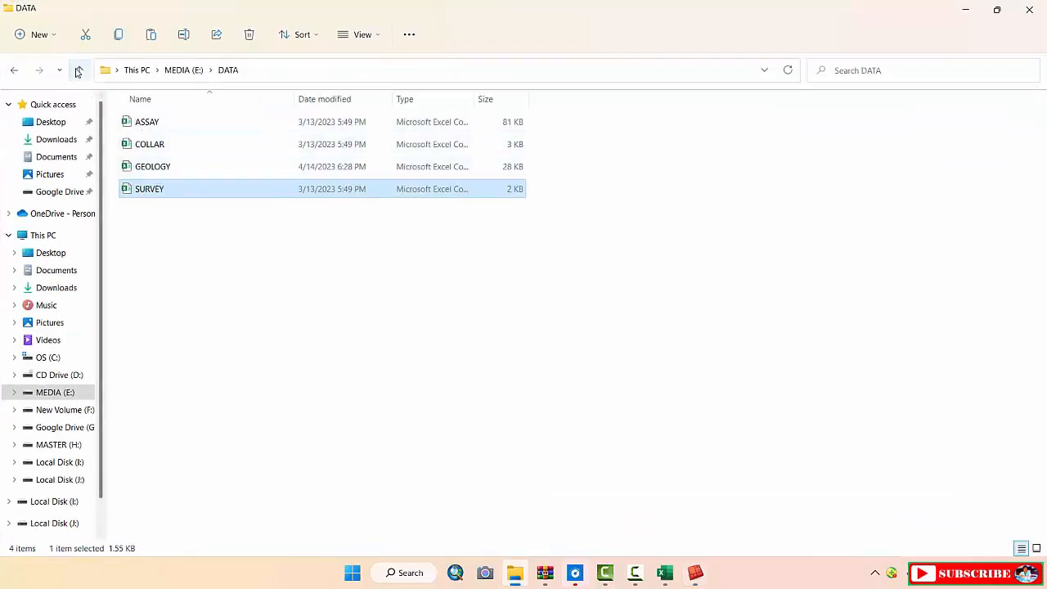
left_click(78, 70)
double_click(187, 120)
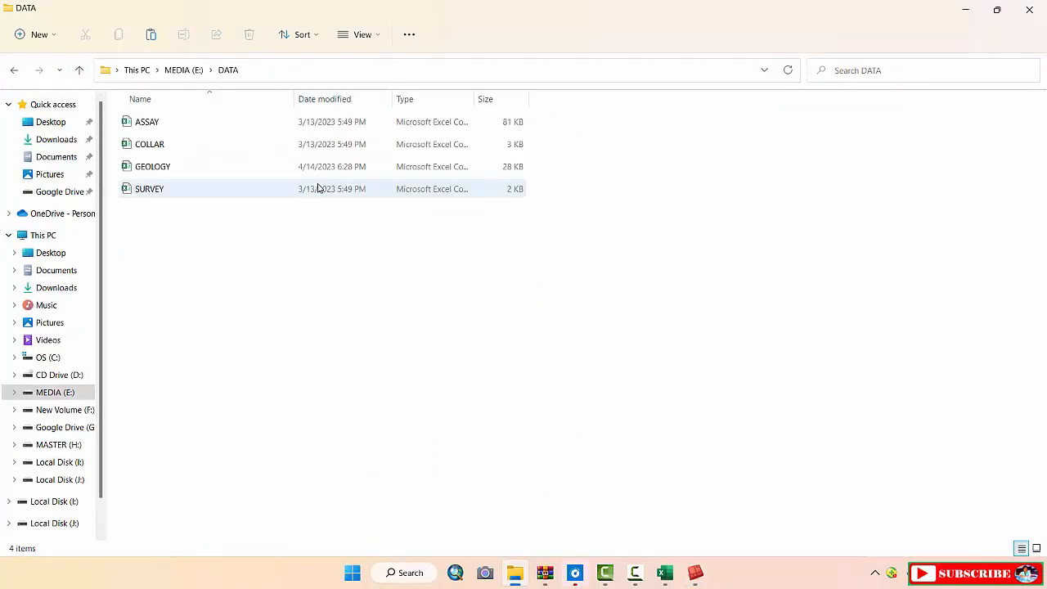
right_click(650, 208)
mouse_move(757, 343)
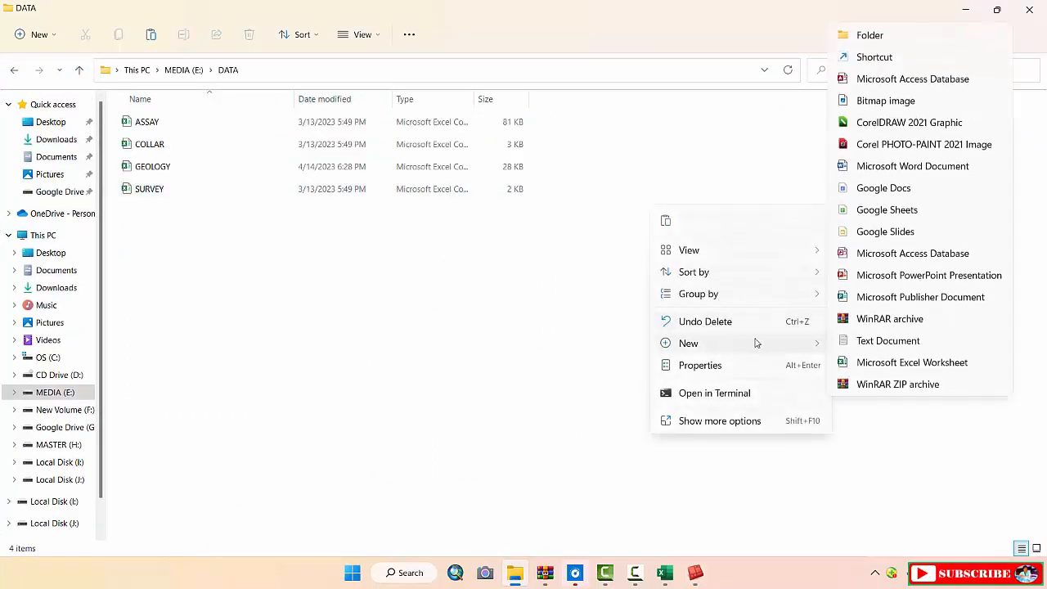
left_click(872, 36)
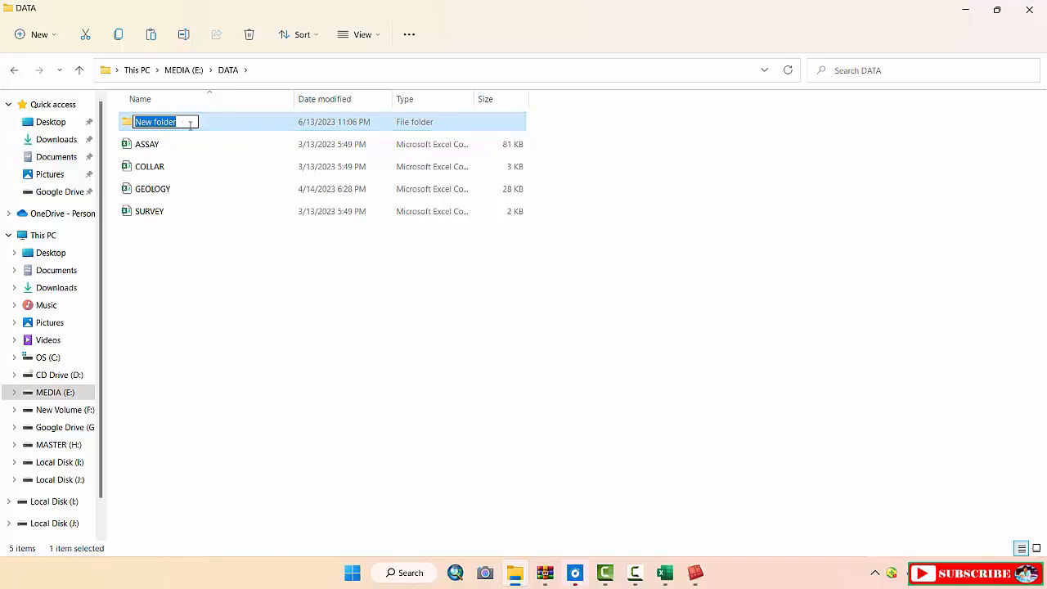
type("BA")
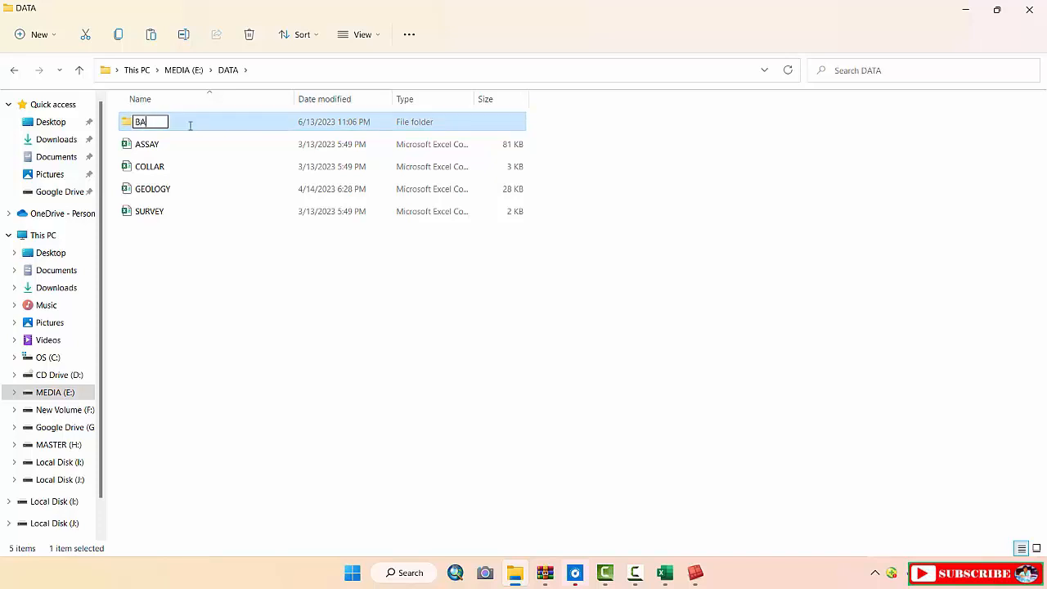
type("TA_BASE")
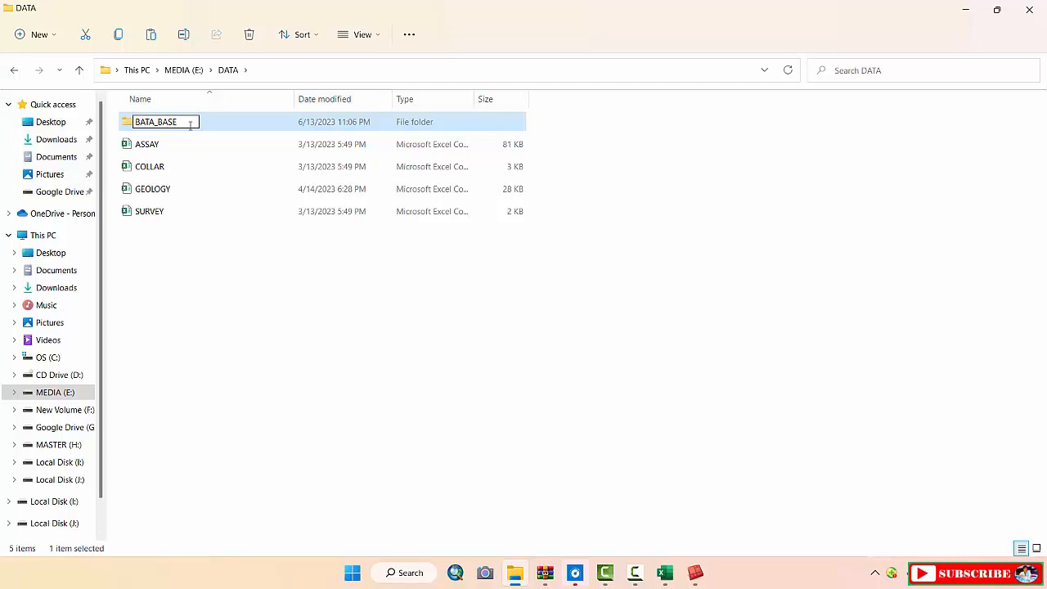
key("Return")
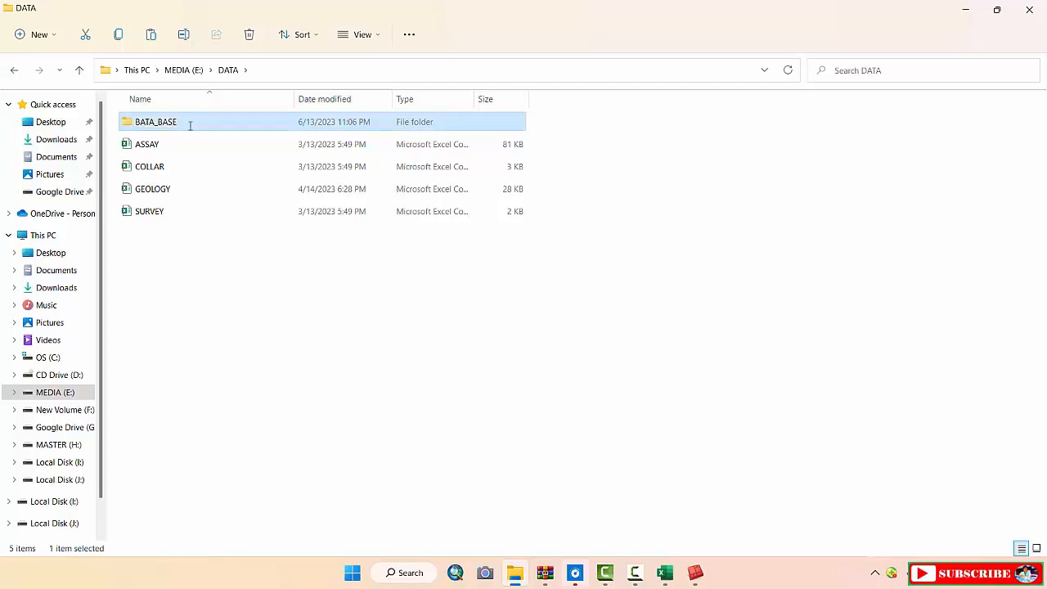
Try to move the ASSAY, COLLAR, GEOLOGY and SURVEY files into the BATA_BASE folder
left_click(173, 145)
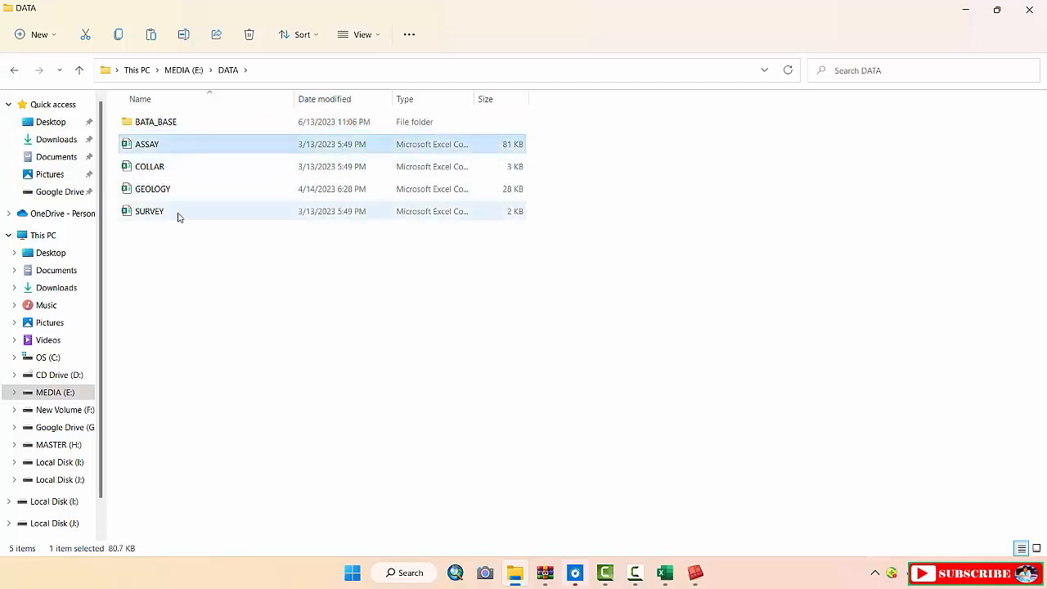
left_click(179, 214, "shift")
right_click(172, 169)
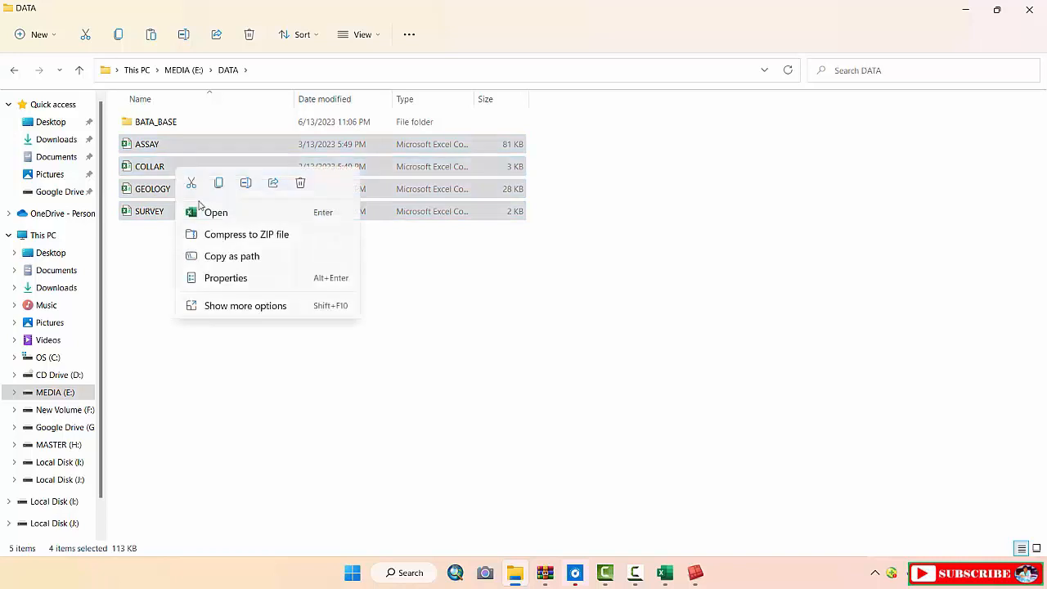
left_click(192, 183)
double_click(186, 123)
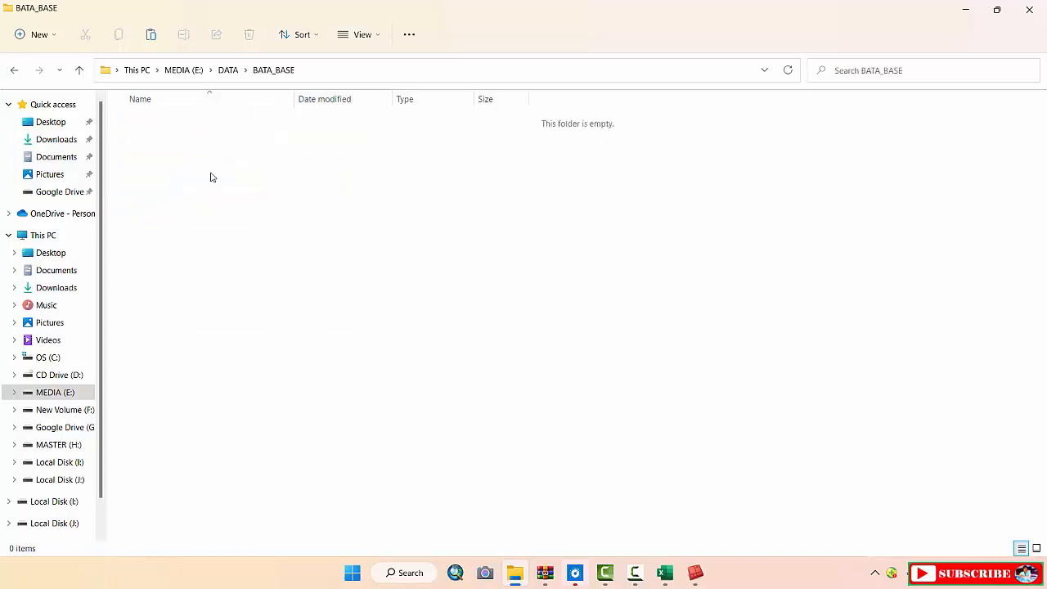
right_click(215, 176)
left_click(229, 189)
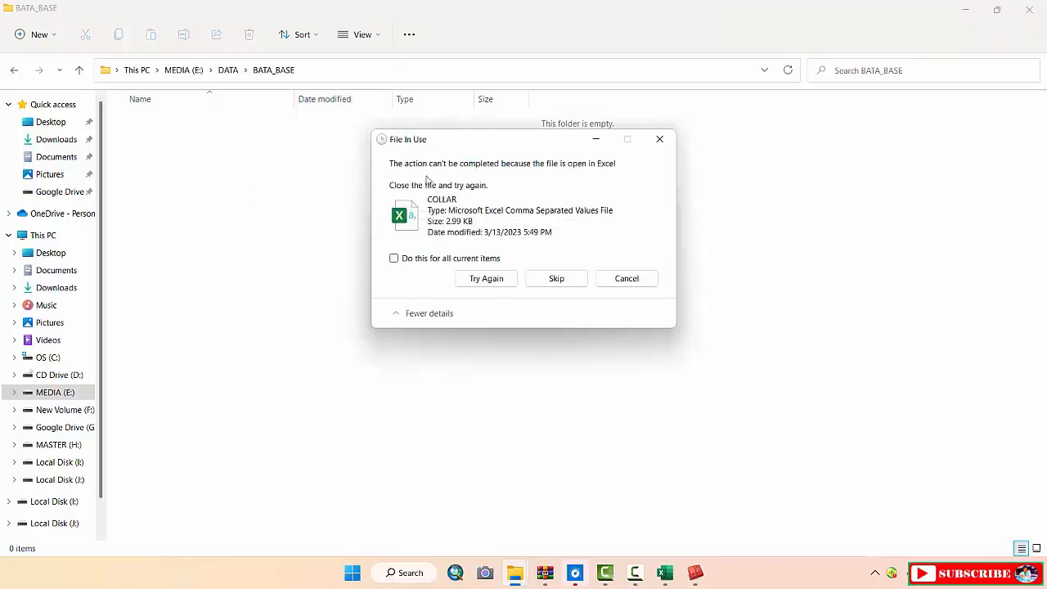
left_click(659, 139)
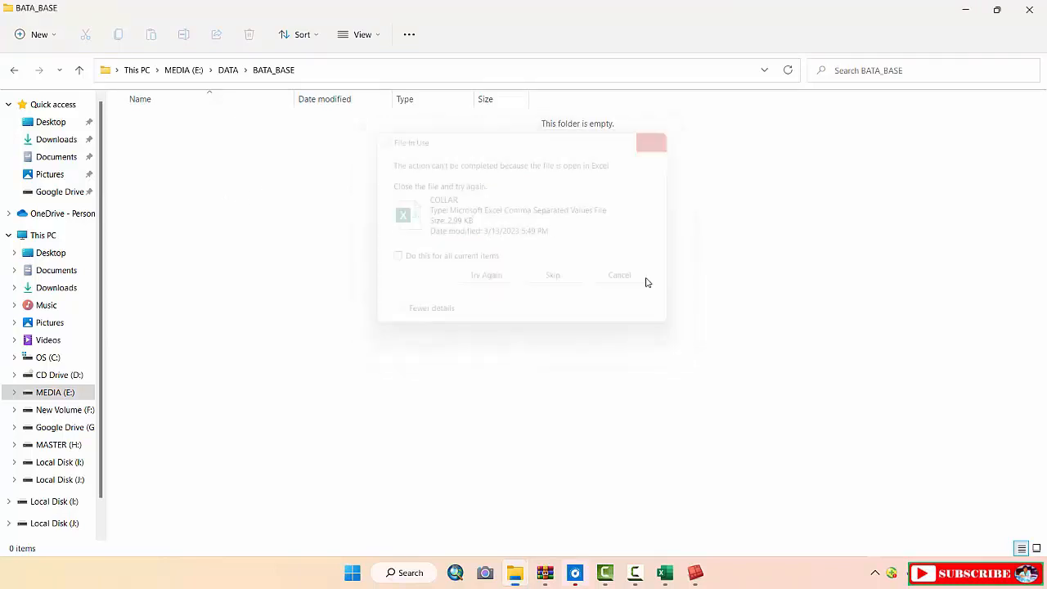
Close the ASSAY, COLLAR, GEOLOGY and SURVEY workbooks in Excel without saving, and remove the remaining recovered files
left_click(668, 575)
left_click(504, 458)
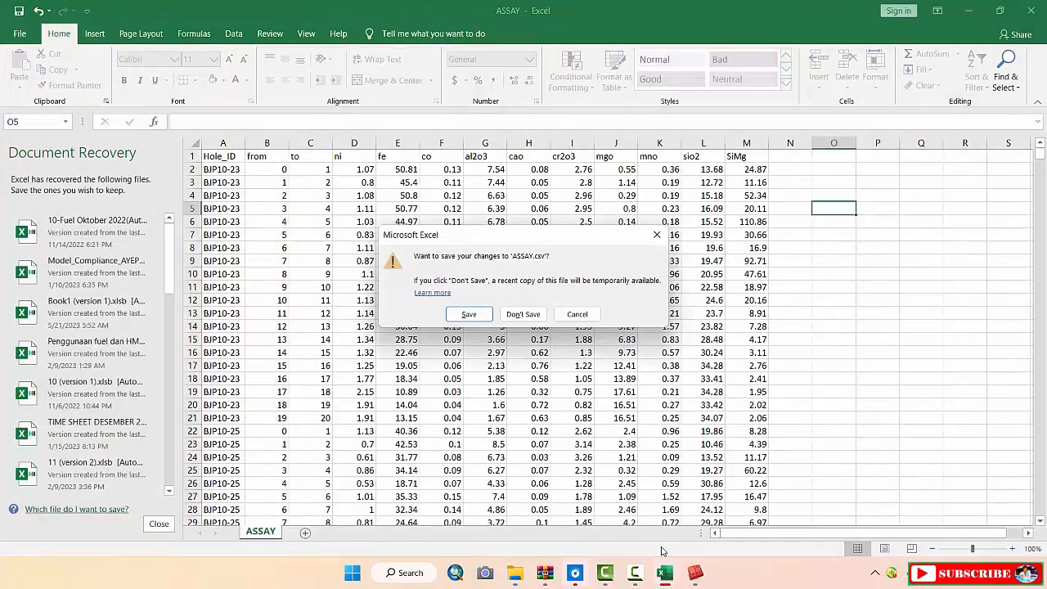
left_click(522, 314)
mouse_move(656, 556)
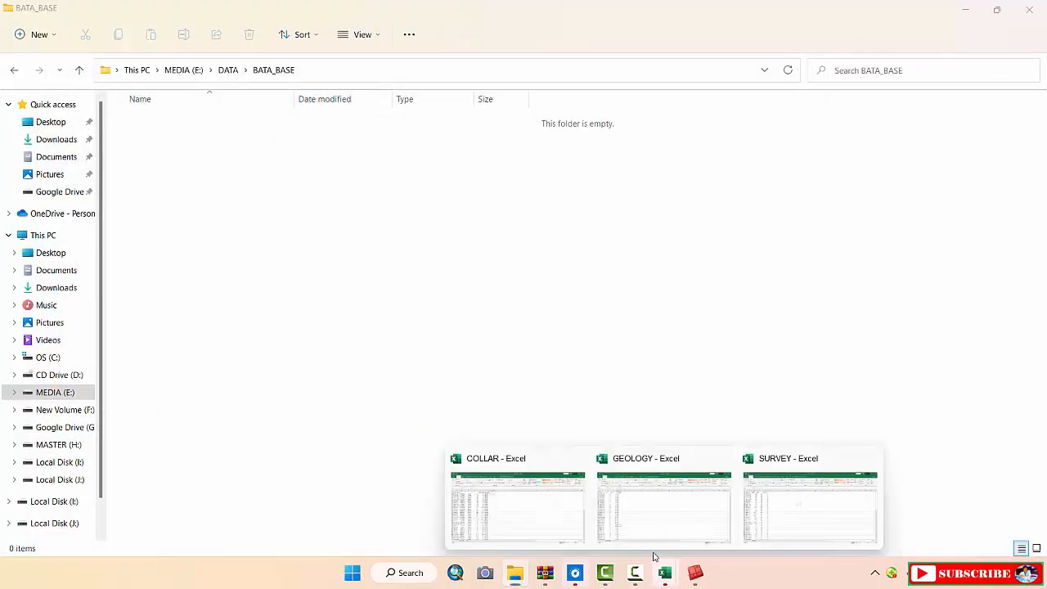
left_click(577, 459)
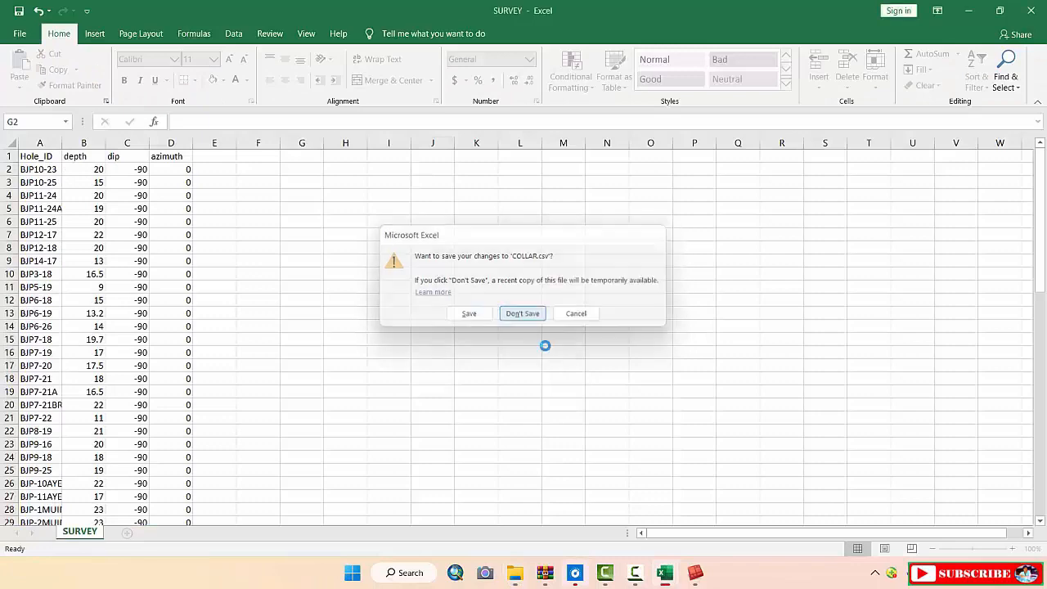
left_click(522, 313)
mouse_move(664, 573)
left_click(649, 459)
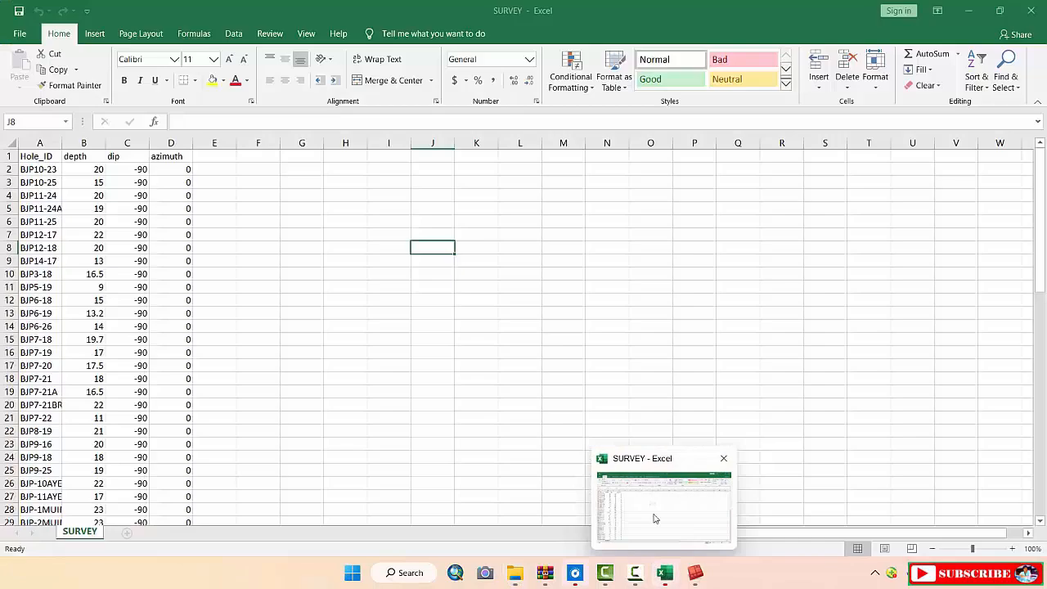
left_click(723, 458)
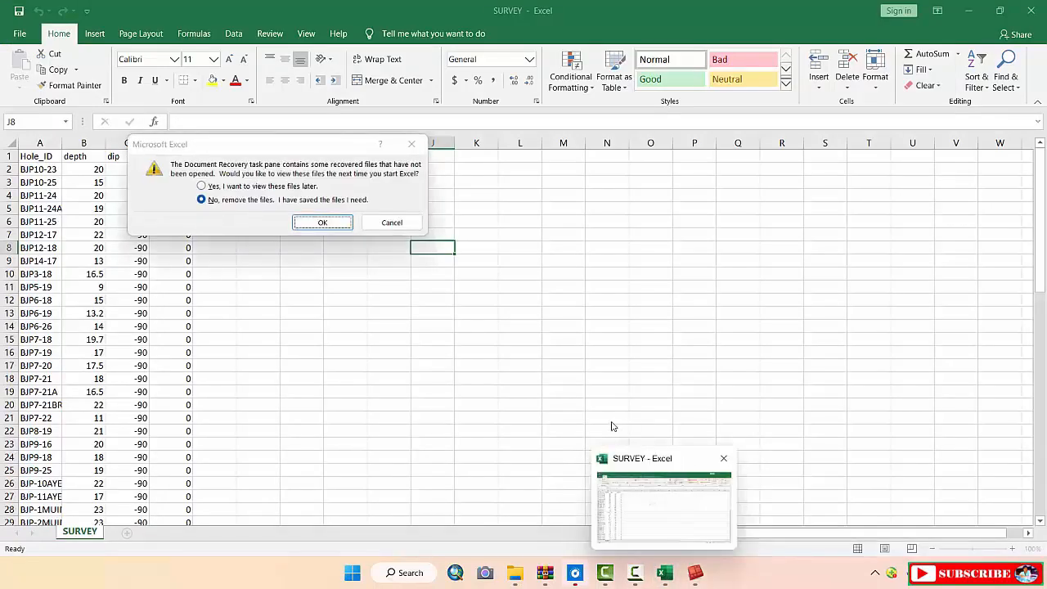
left_click(322, 223)
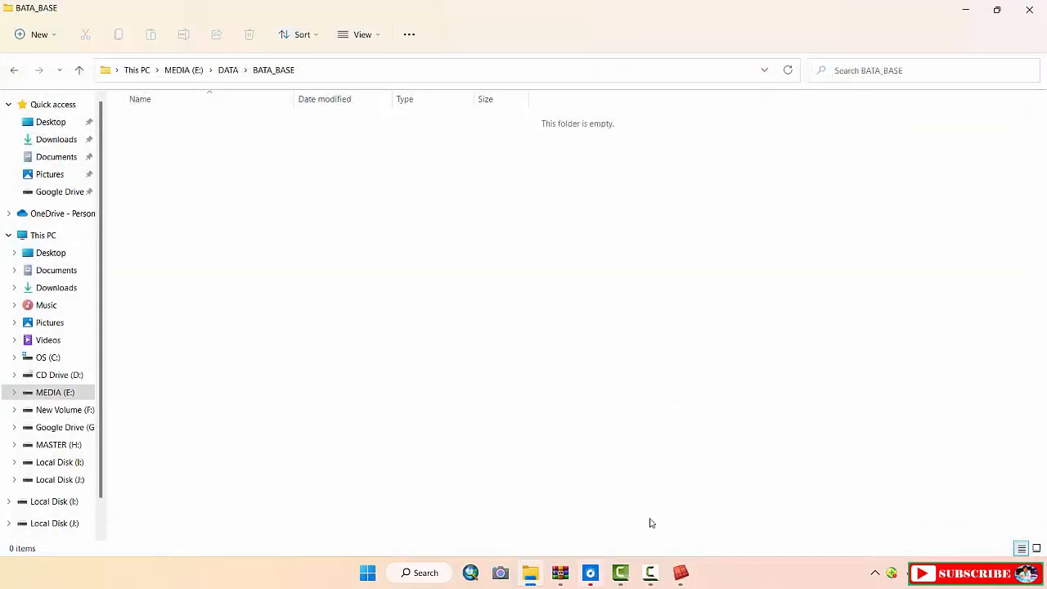
Move the ASSAY, COLLAR, GEOLOGY and SURVEY files from E:\DATA into its BATA_BASE folder
left_click(14, 71)
left_click(173, 146)
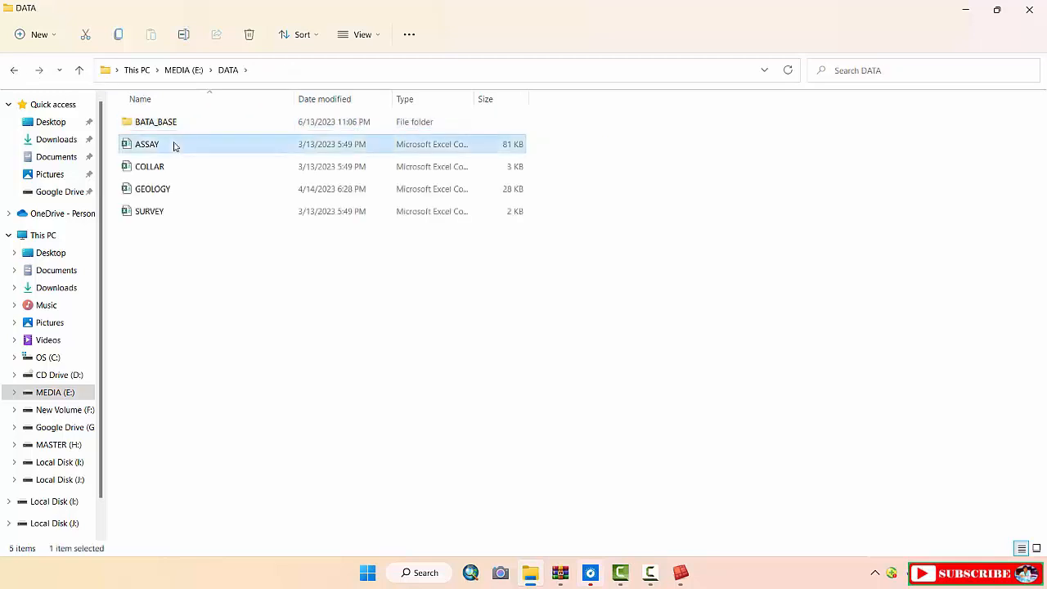
left_click(188, 214, "shift")
right_click(175, 171)
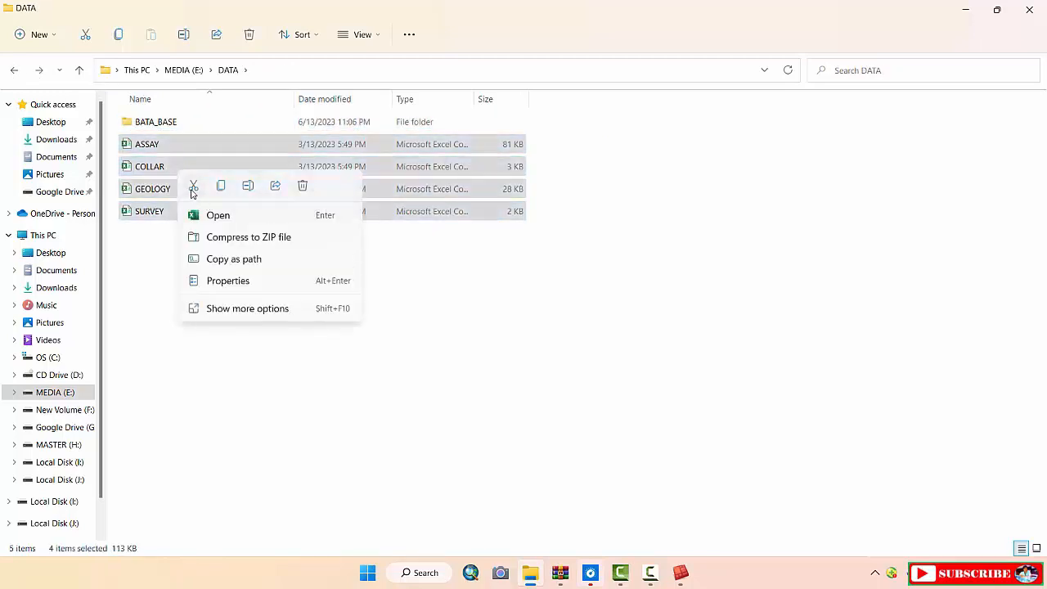
left_click(193, 189)
double_click(169, 124)
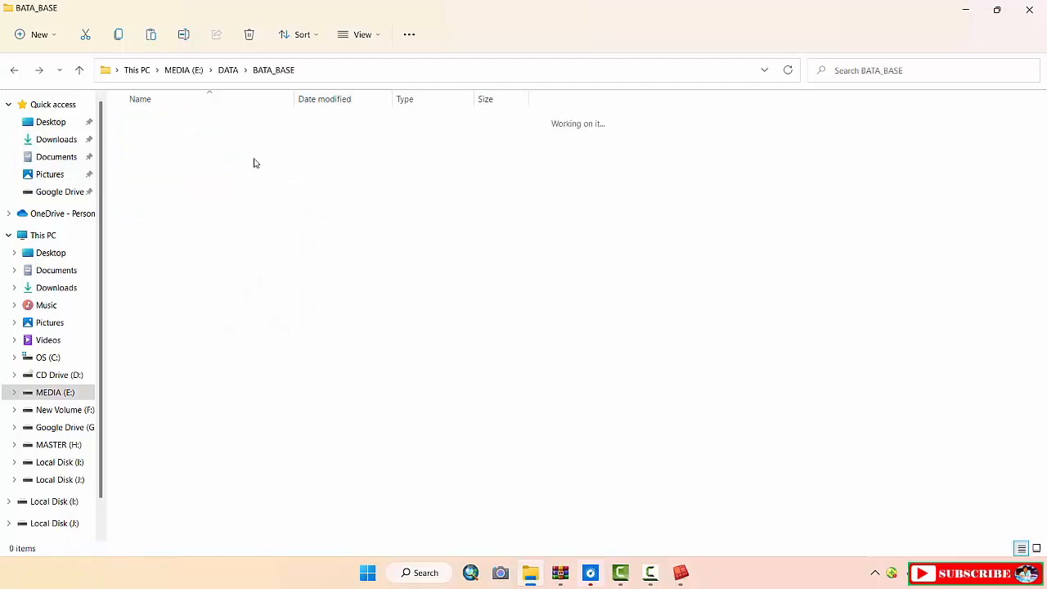
left_click(275, 177)
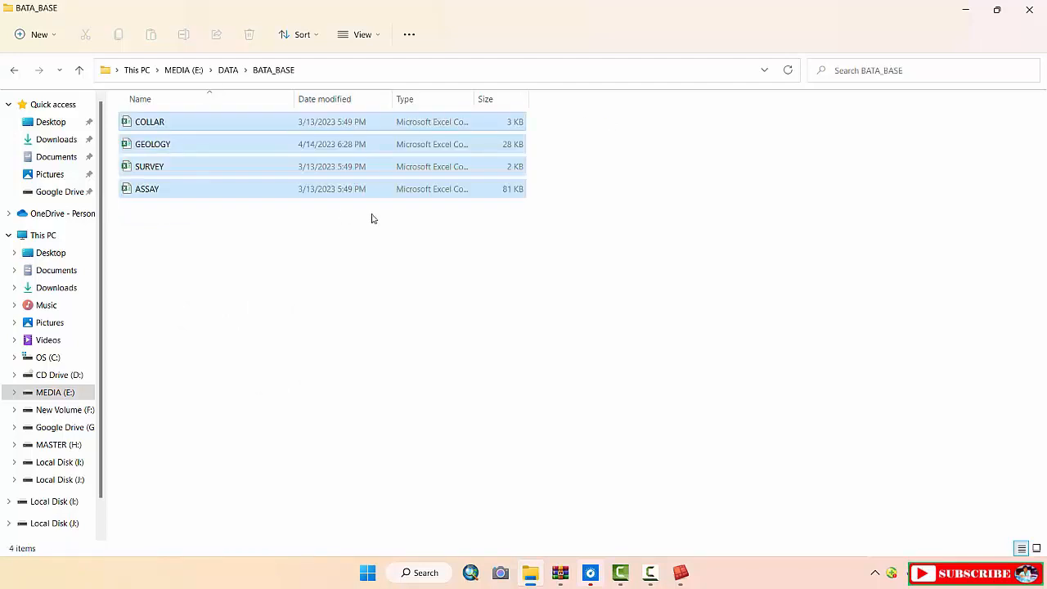
left_click(407, 235)
Create a folder named BLOK_MODEL inside E:\DATA, beside BATA_BASE
left_click(80, 71)
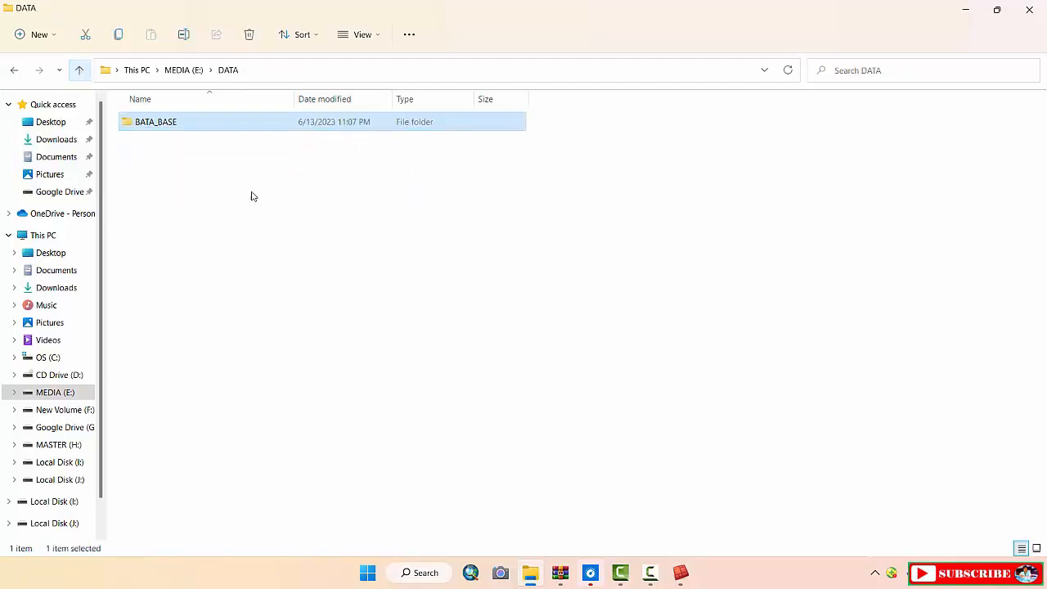
right_click(273, 196)
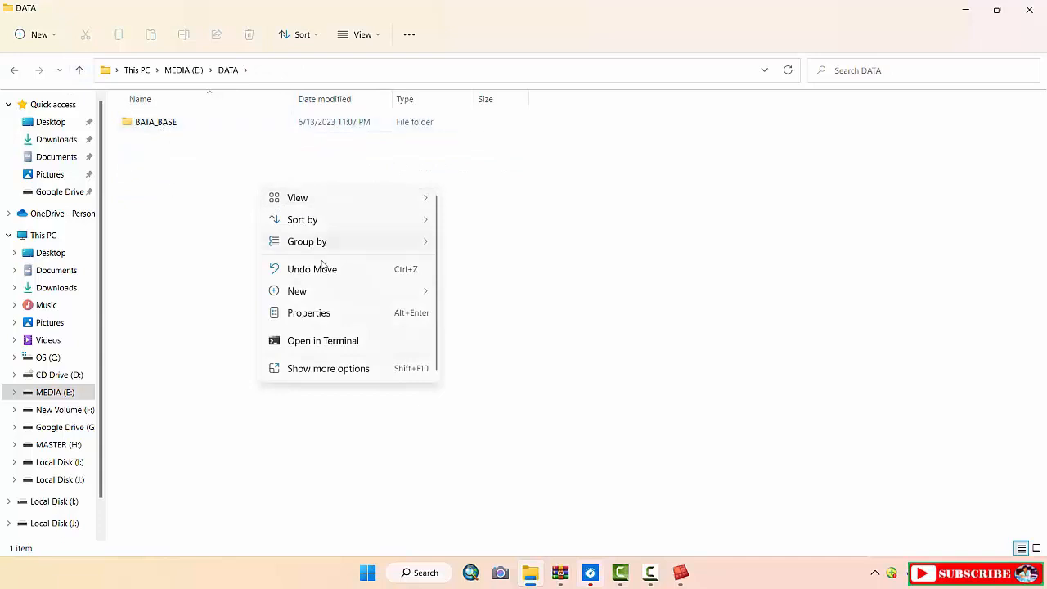
mouse_move(374, 297)
left_click(479, 37)
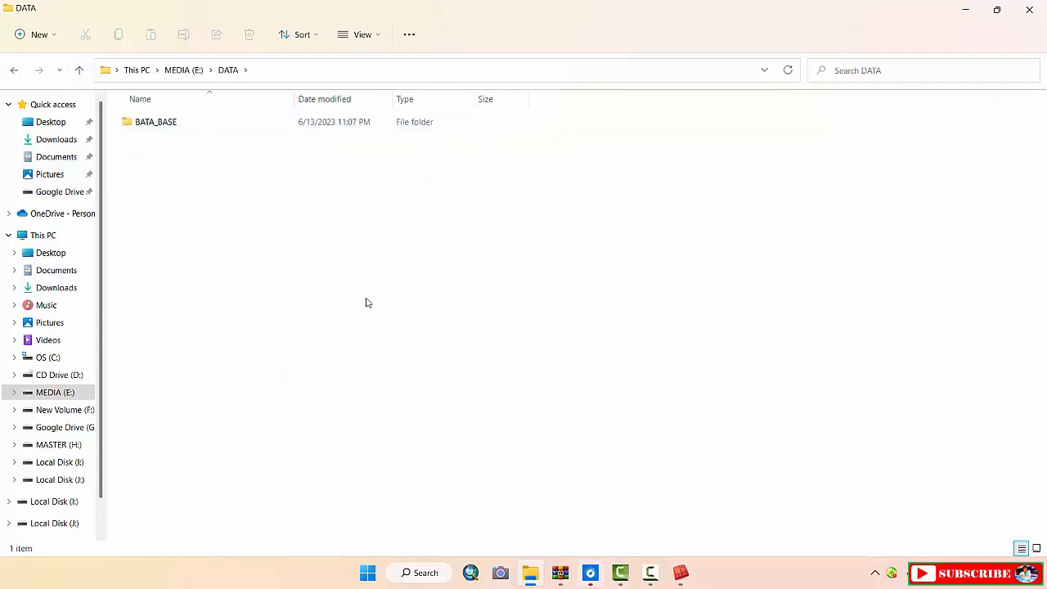
type("BLO")
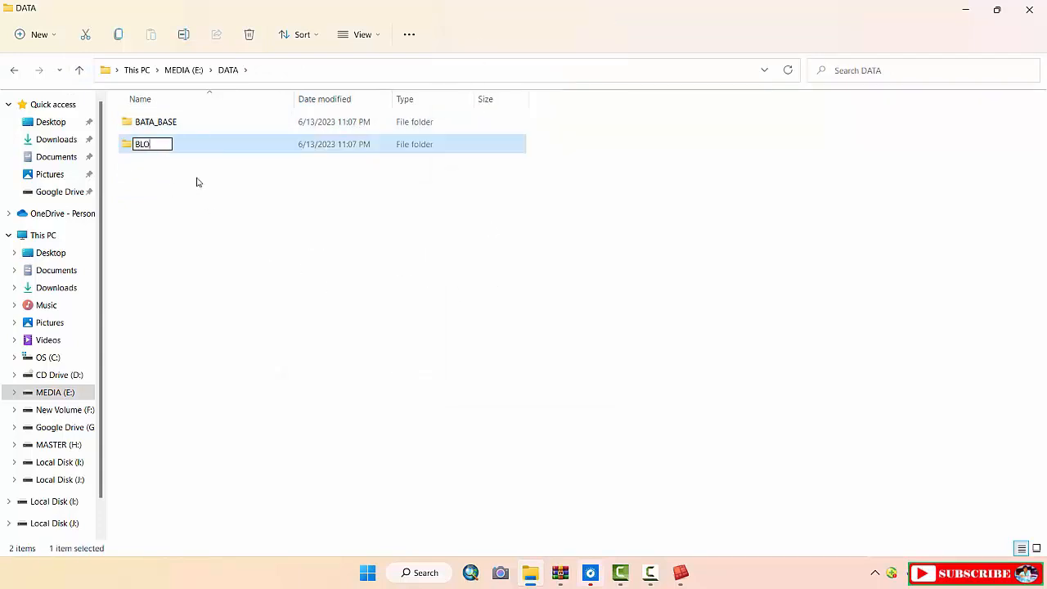
type("K_MODEL")
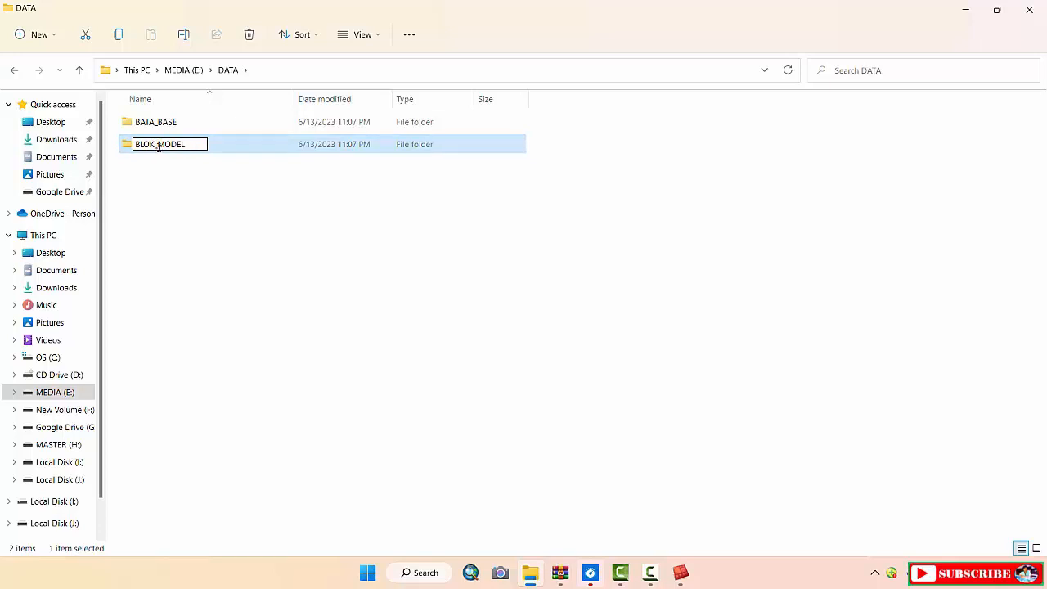
key("Return")
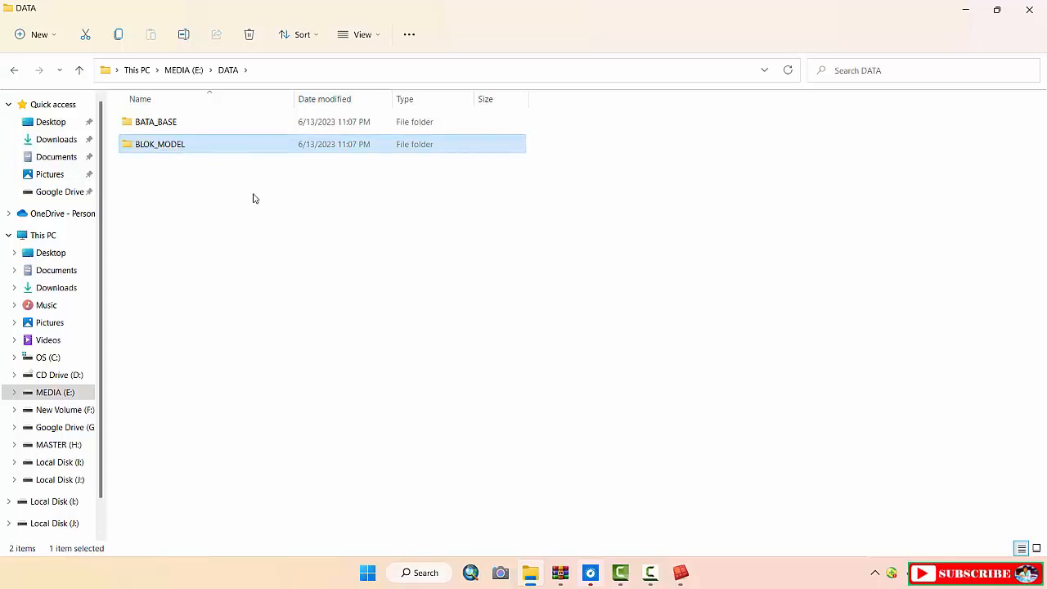
Create another folder inside E:\DATA and name it DESAIN_PIT
right_click(254, 198)
mouse_move(382, 303)
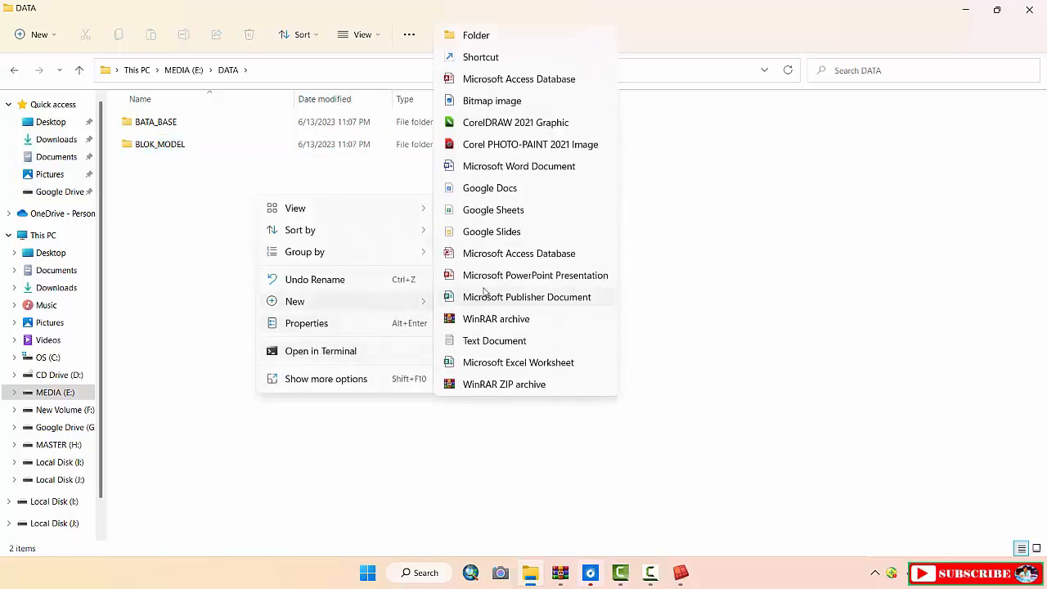
left_click(509, 36)
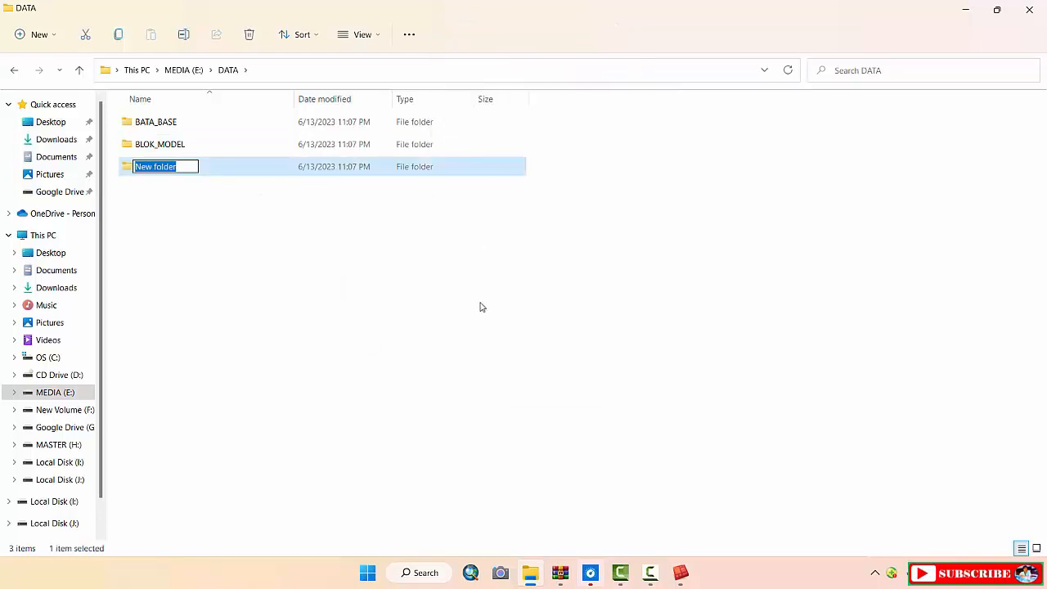
type("DESAIN_")
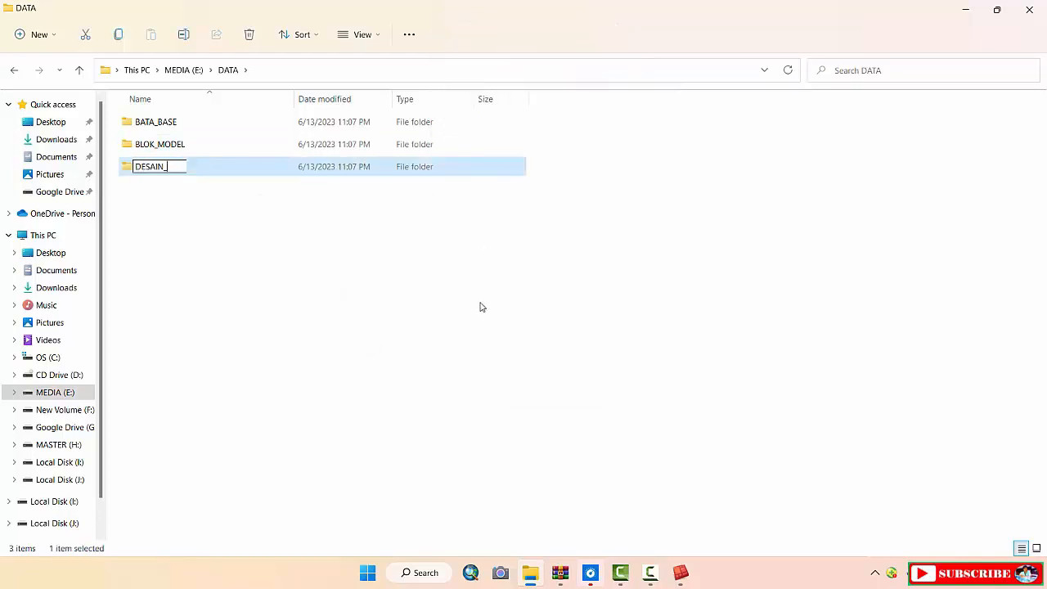
type("PIT")
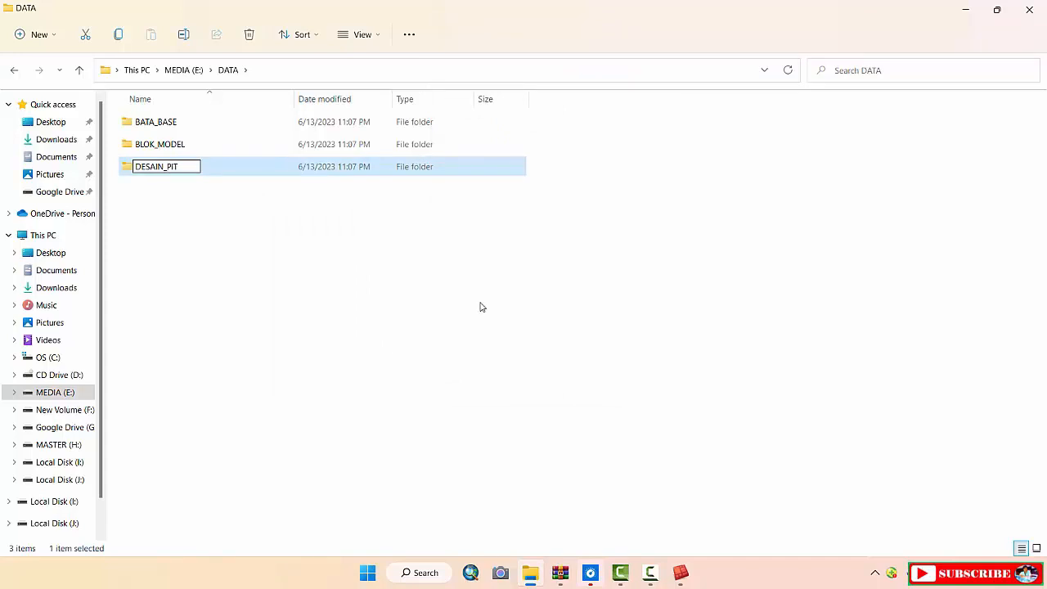
key("Return")
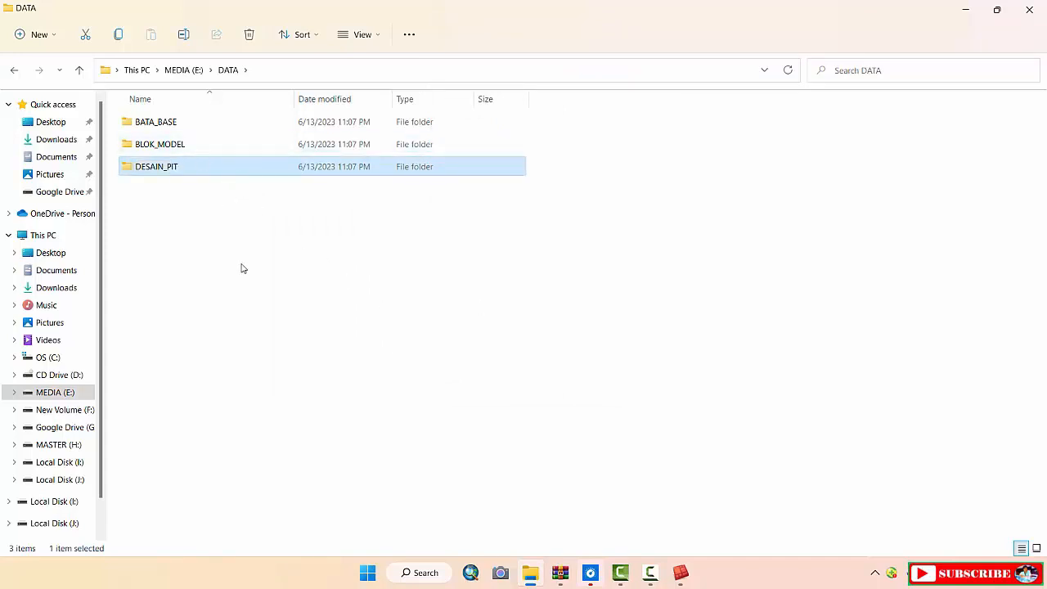
Open the ASSAY and COLLAR files from the BATA_BASE folder in Excel and minimize their windows
double_click(198, 121)
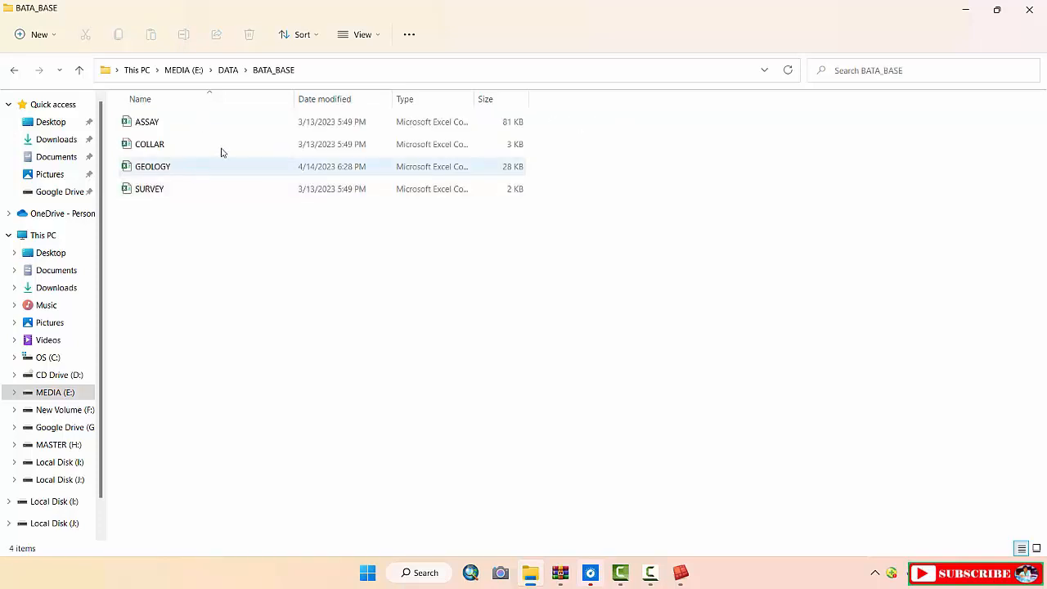
left_click(14, 70)
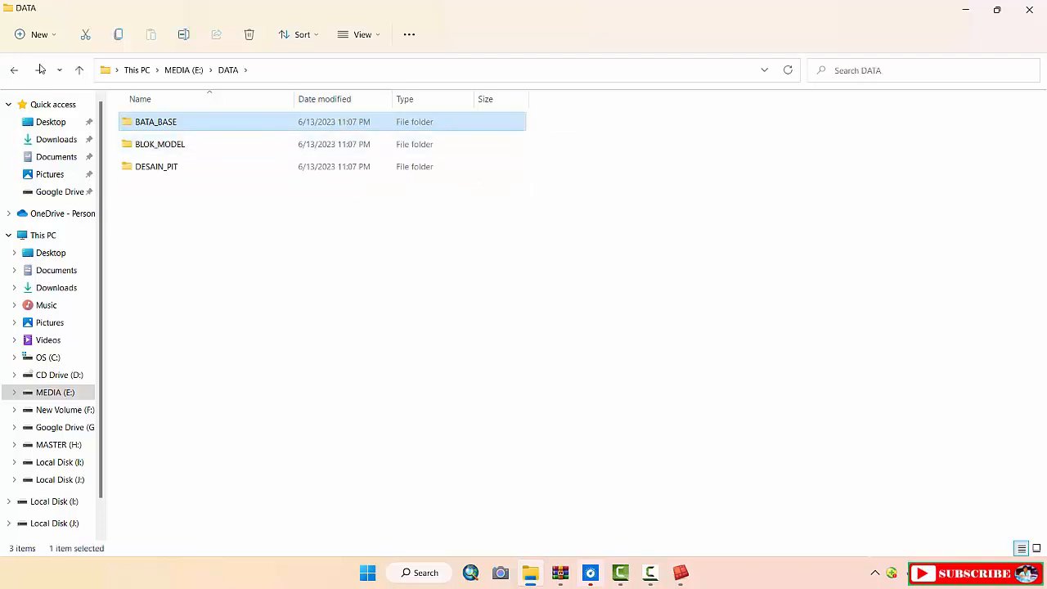
double_click(206, 120)
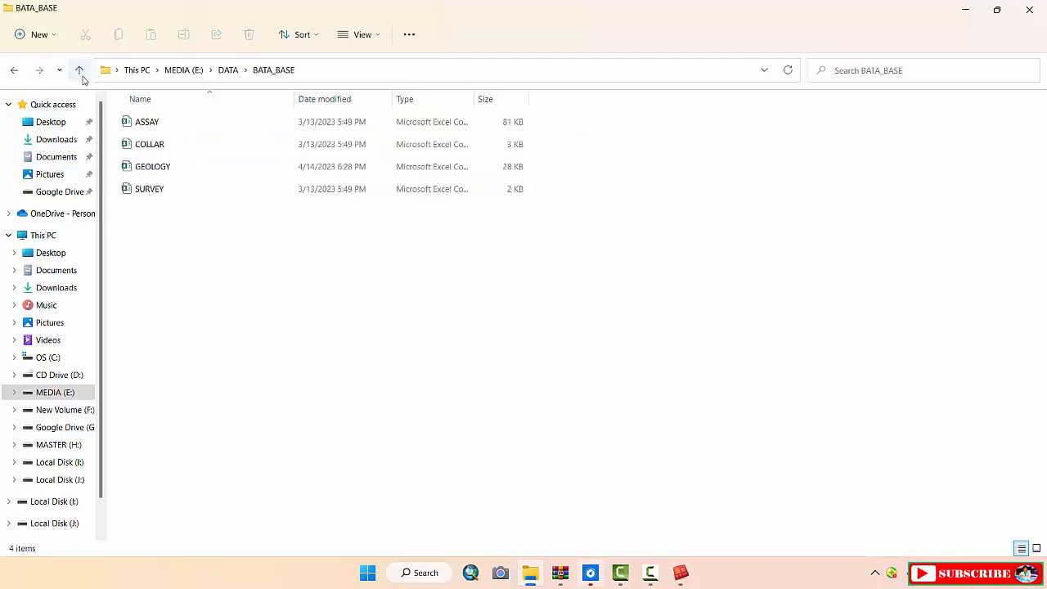
double_click(162, 122)
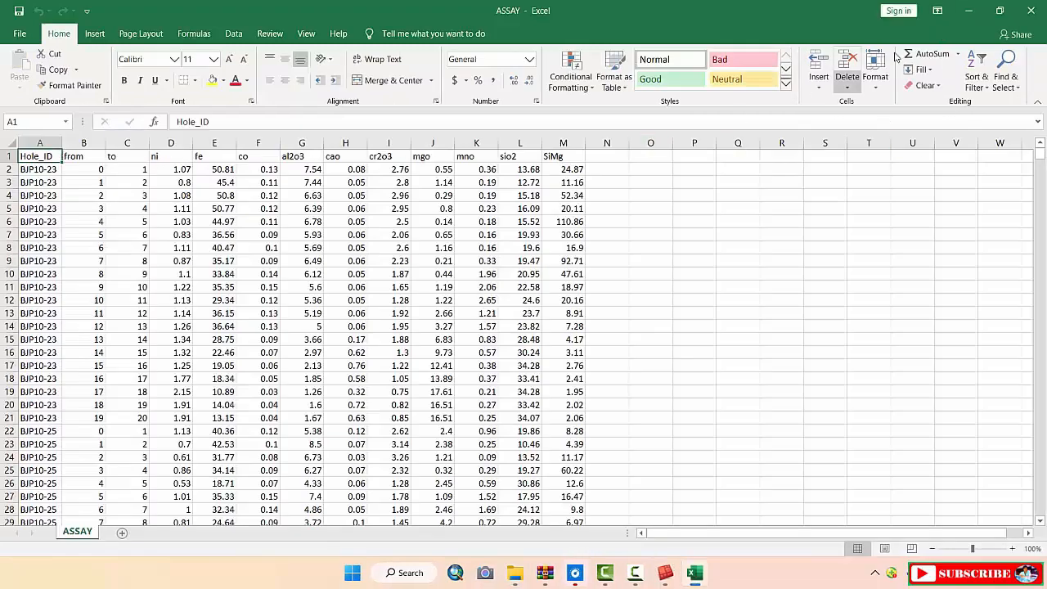
left_click(969, 11)
left_click(206, 145)
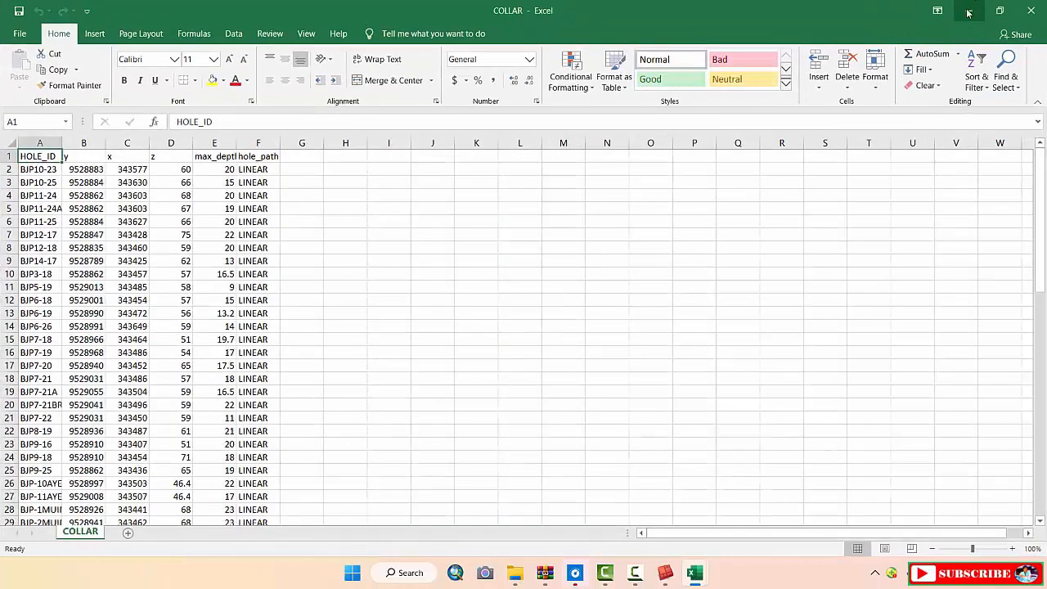
left_click(968, 11)
left_click(968, 11)
Open the GEOLOGY and SURVEY files from BATA_BASE in Excel and minimize all the workbook windows
double_click(188, 168)
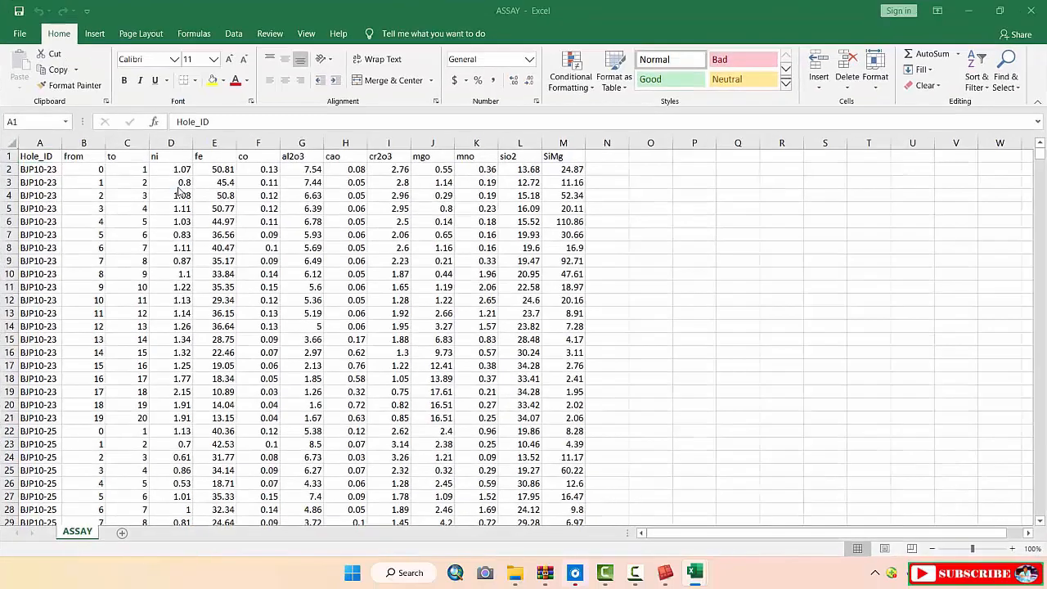
left_click(969, 12)
left_click(969, 13)
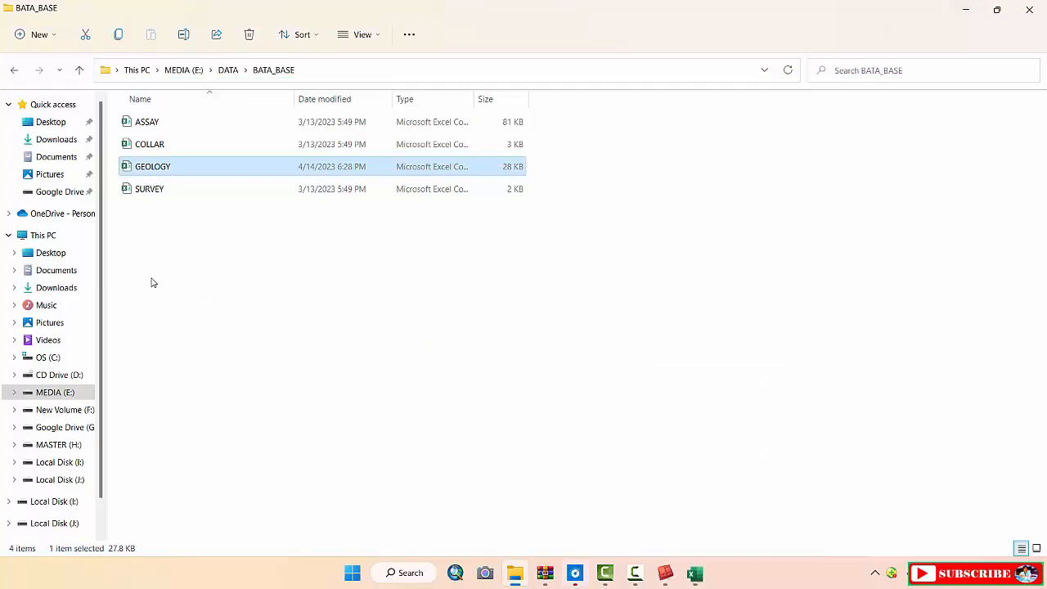
left_click(164, 193)
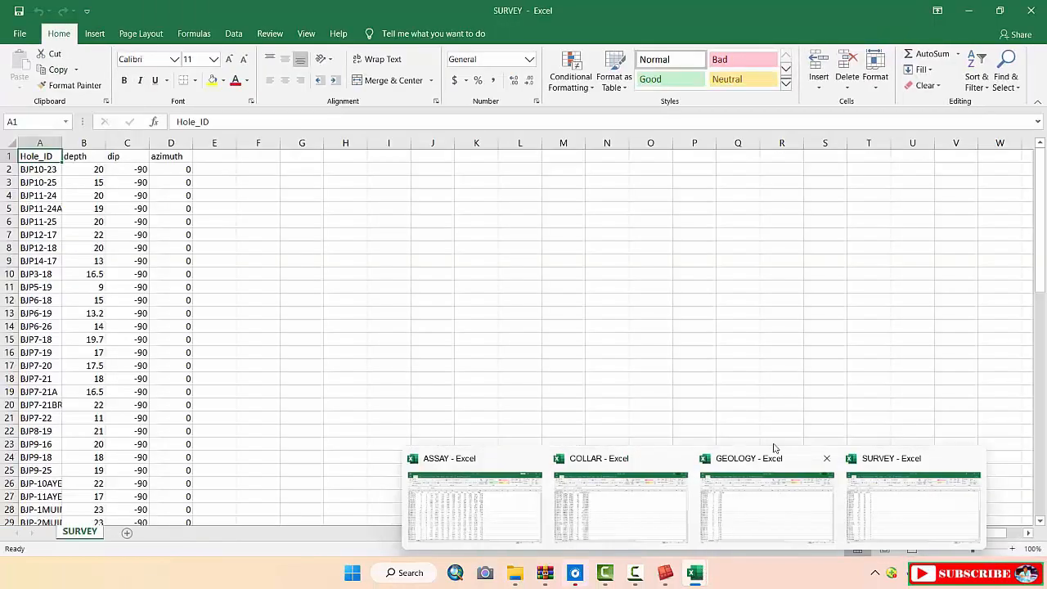
left_click(857, 282)
left_click(970, 11)
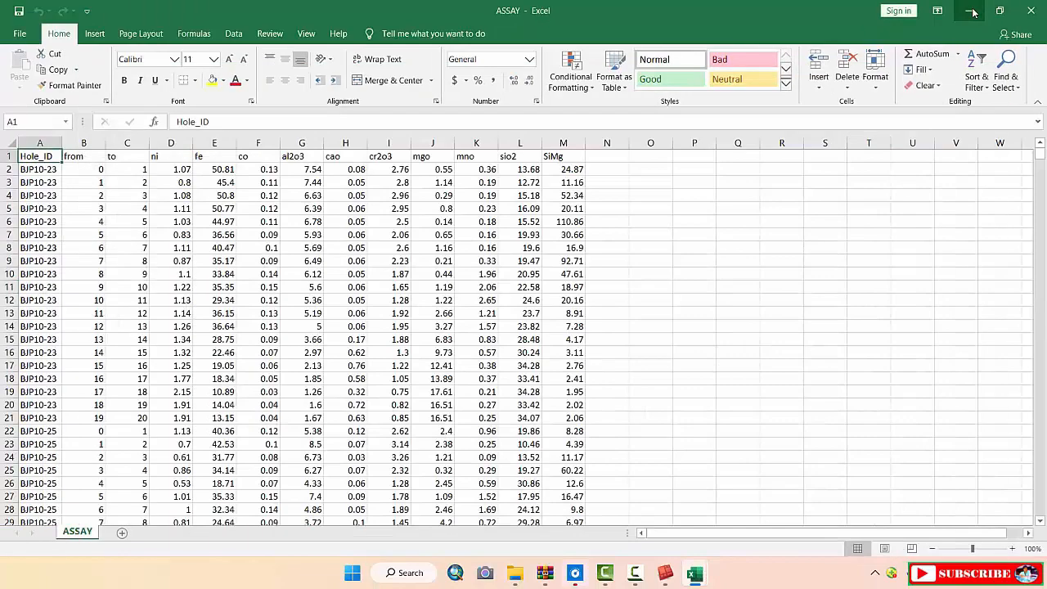
left_click(970, 11)
left_click(970, 10)
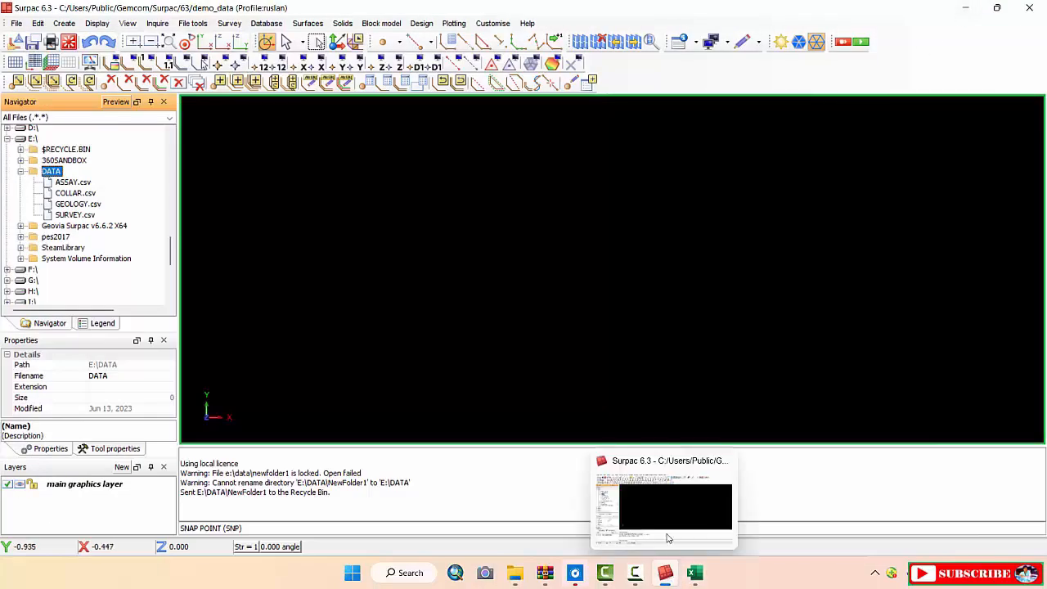
In Surpac, refresh the E:\DATA folder in the Navigator and expand its BATA_BASE subfolder
right_click(50, 174)
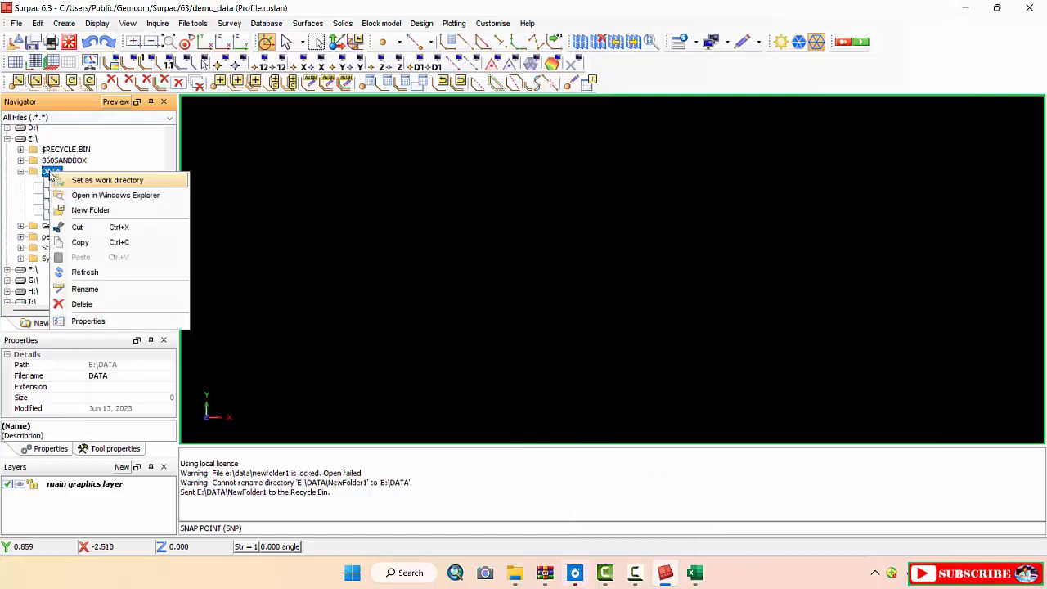
left_click(90, 270)
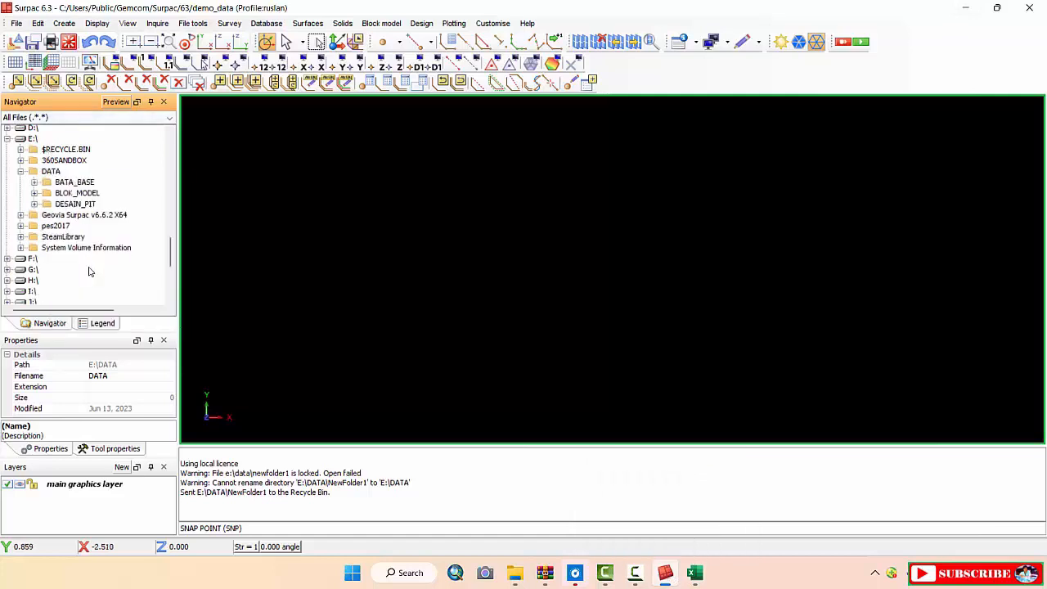
left_click(34, 182)
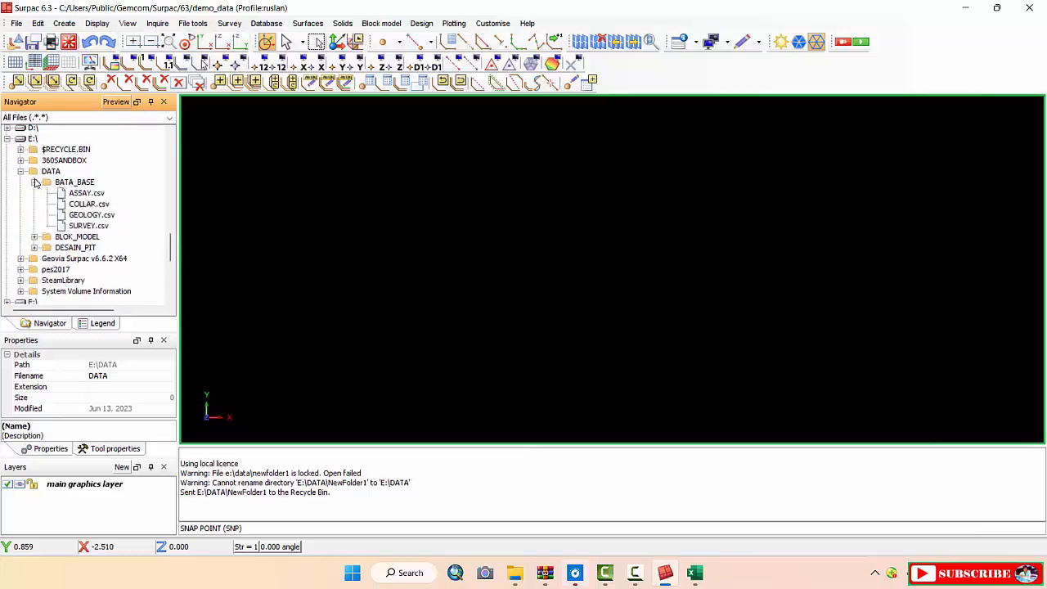
left_click(34, 182)
left_click(34, 183)
Set the BATA_BASE folder as Surpac's work directory
left_click(68, 183)
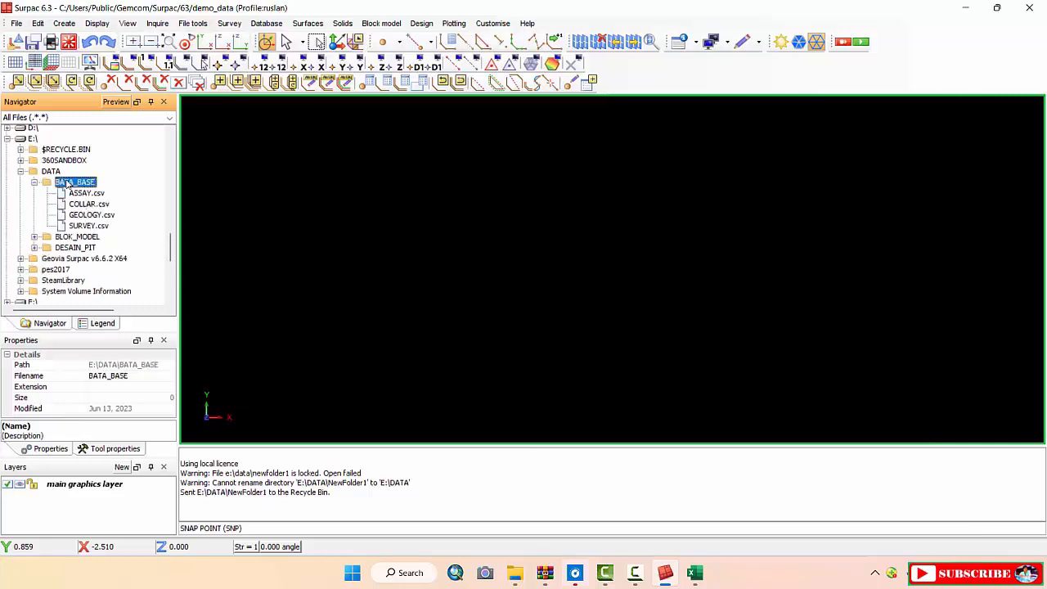
right_click(68, 184)
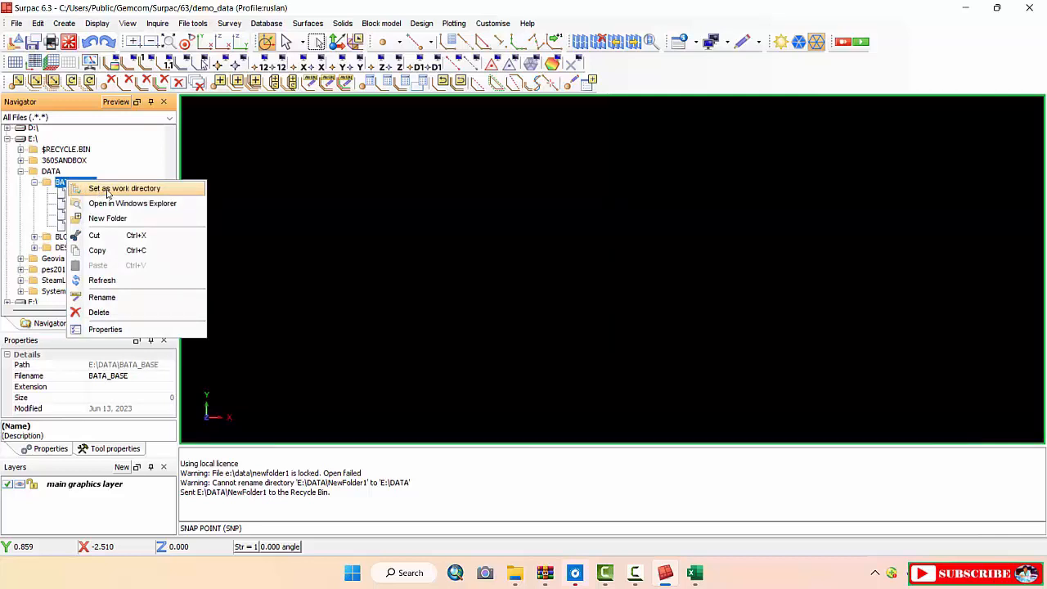
left_click(107, 191)
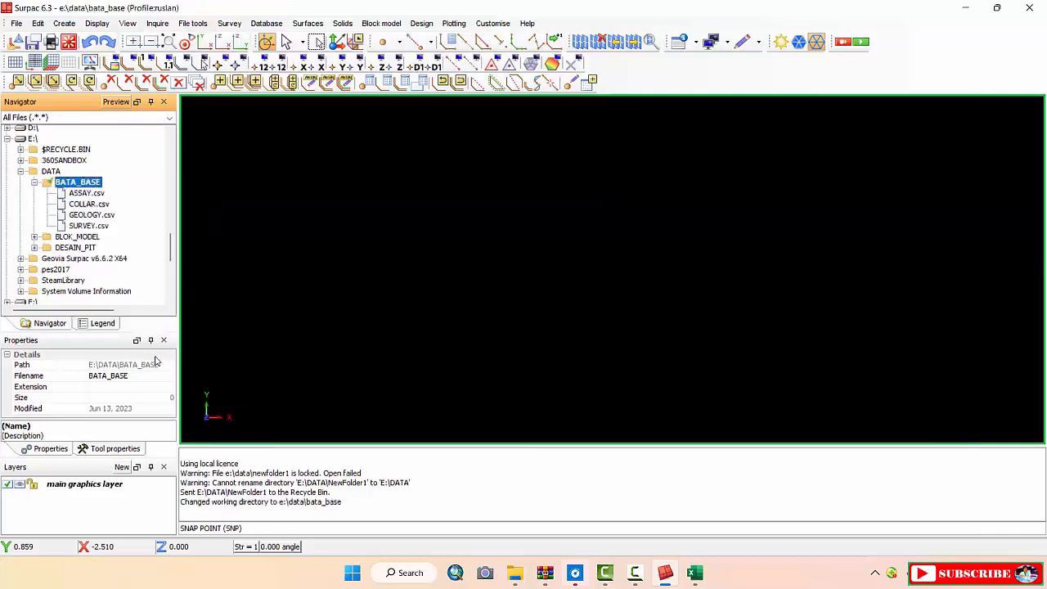
scroll(170, 254, "down", 1)
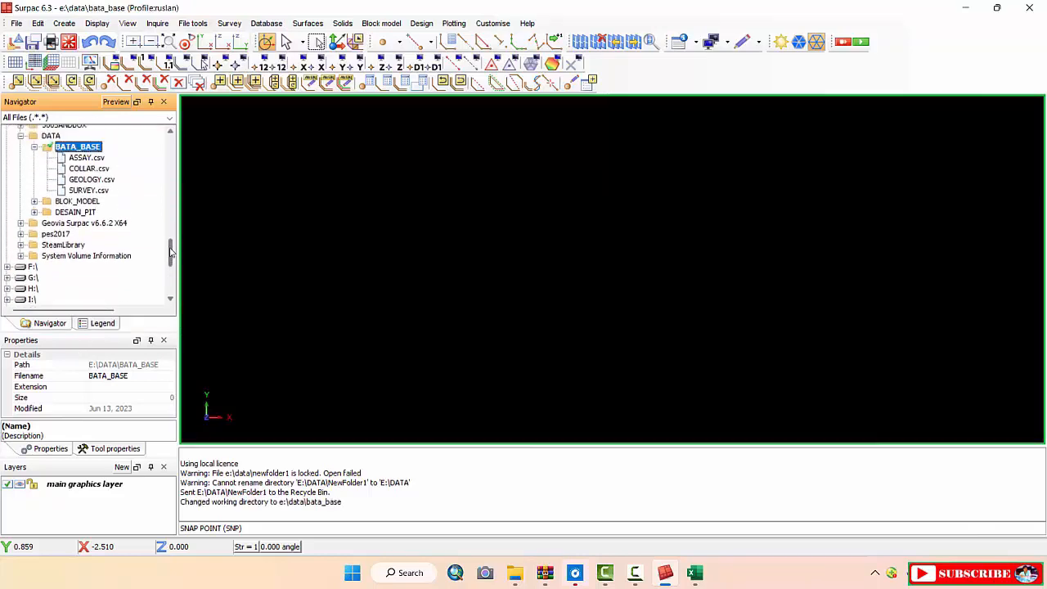
scroll(170, 254, "up", 2)
scroll(172, 253, "down", 1)
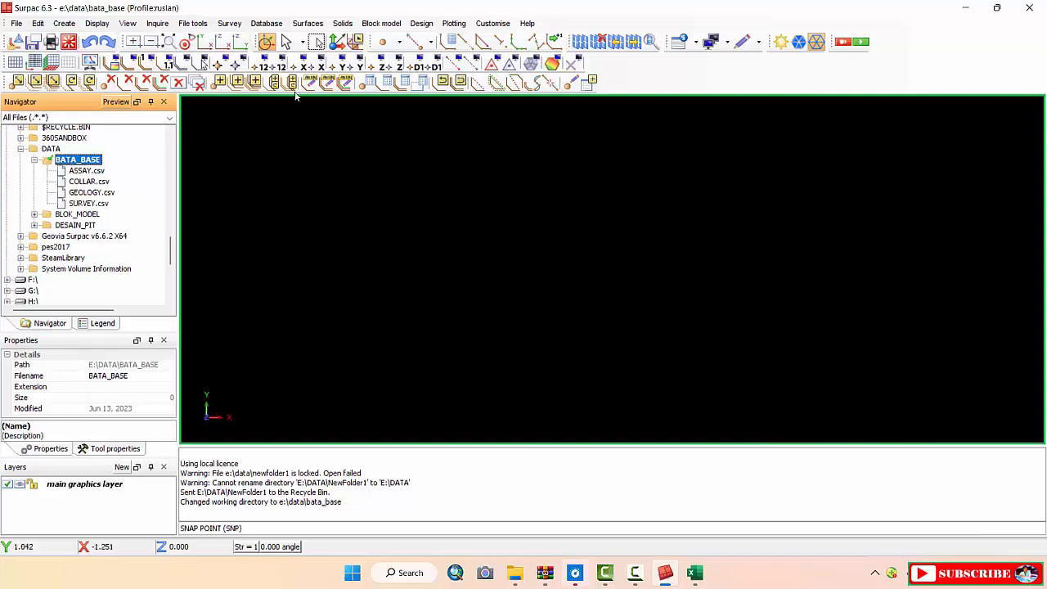
Create a new Surpac database named db_drill in the work directory
left_click(270, 24)
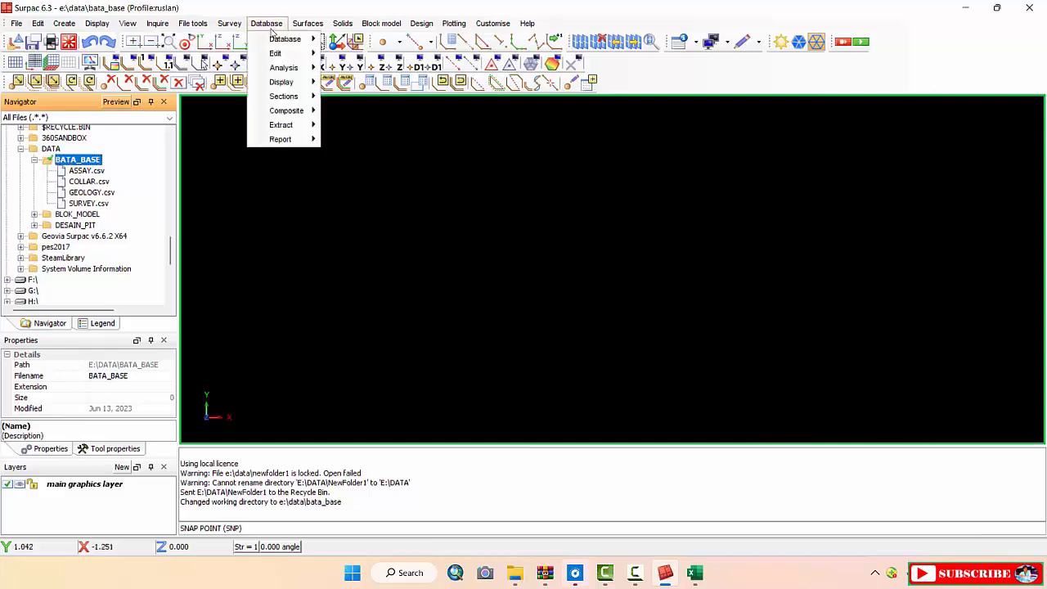
mouse_move(285, 41)
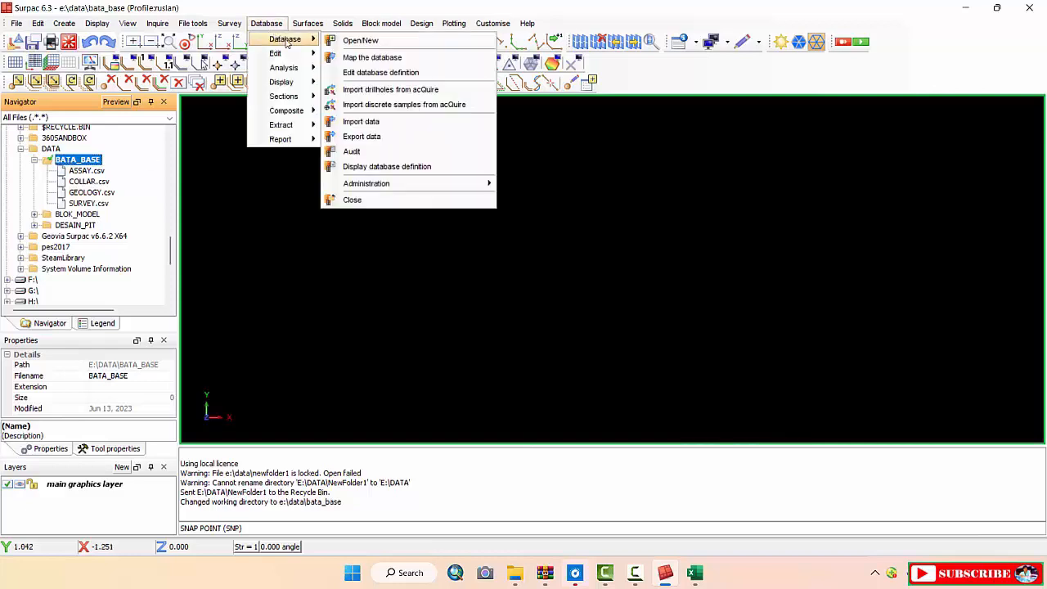
left_click(356, 41)
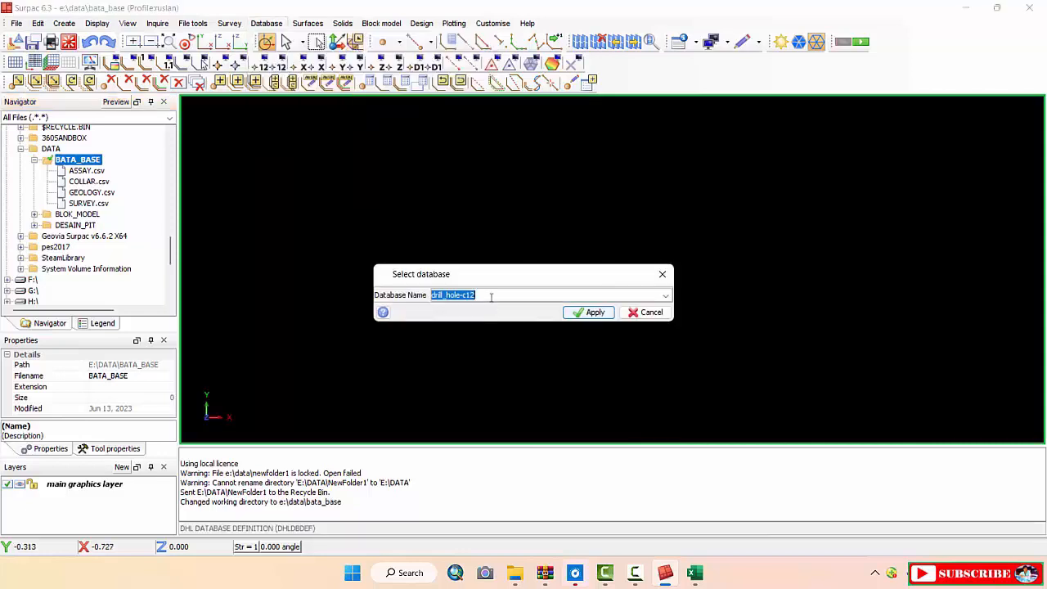
left_click(487, 296)
mouse_move(442, 298)
left_mouse_down()
mouse_move(478, 295)
mouse_move(437, 294)
left_mouse_up()
left_click(486, 296)
type("da")
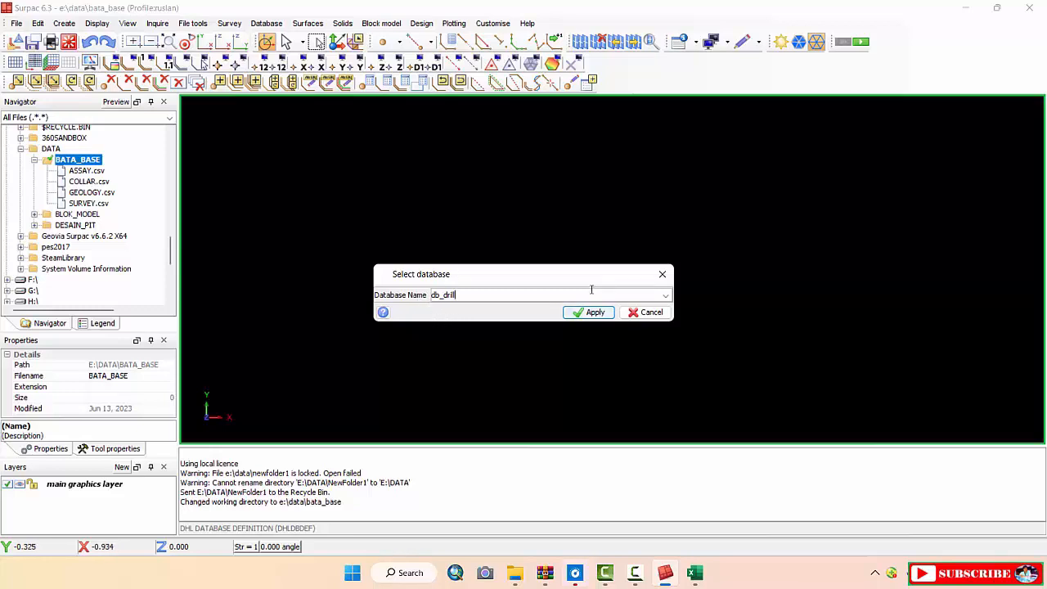
left_click(594, 314)
left_click(518, 319)
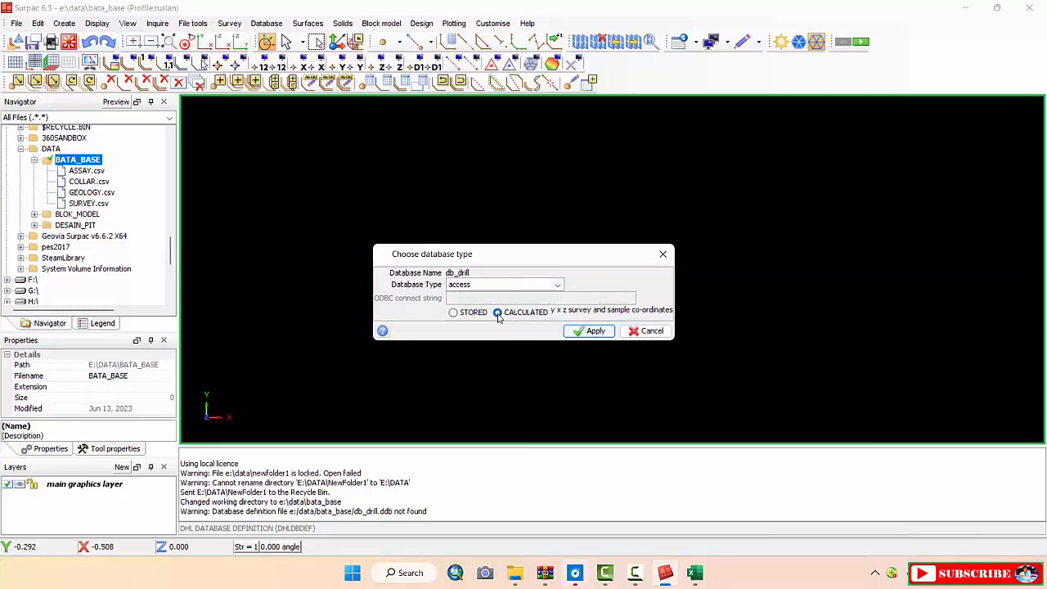
Keep the database type as access and use calculated y x z survey and sample coordinates
left_click(454, 313)
left_click(497, 312)
left_click(590, 330)
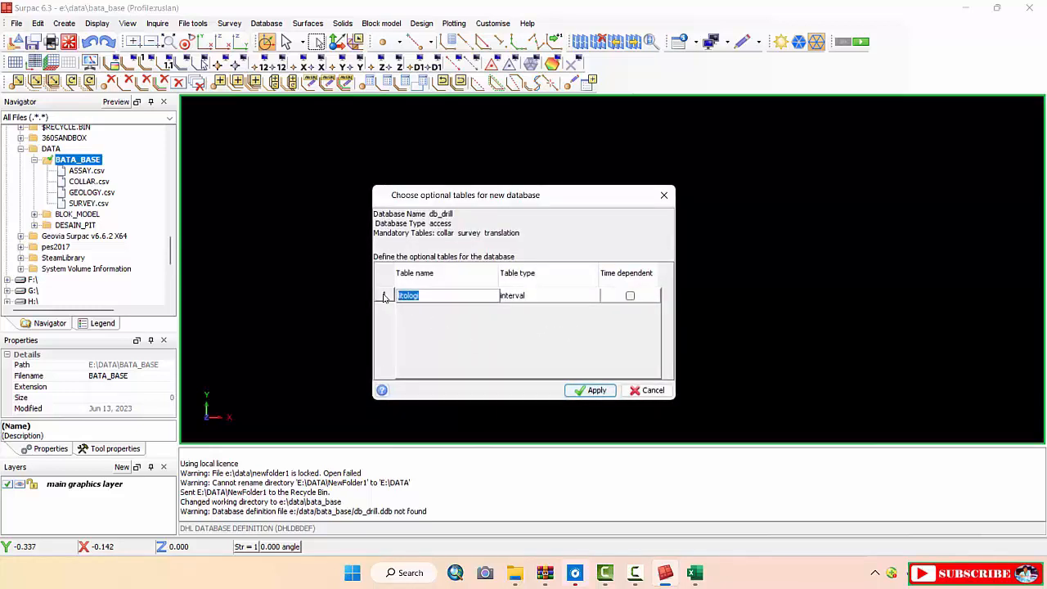
Define two optional interval tables named assay and geology for the new database
right_click(384, 296)
left_click(414, 317)
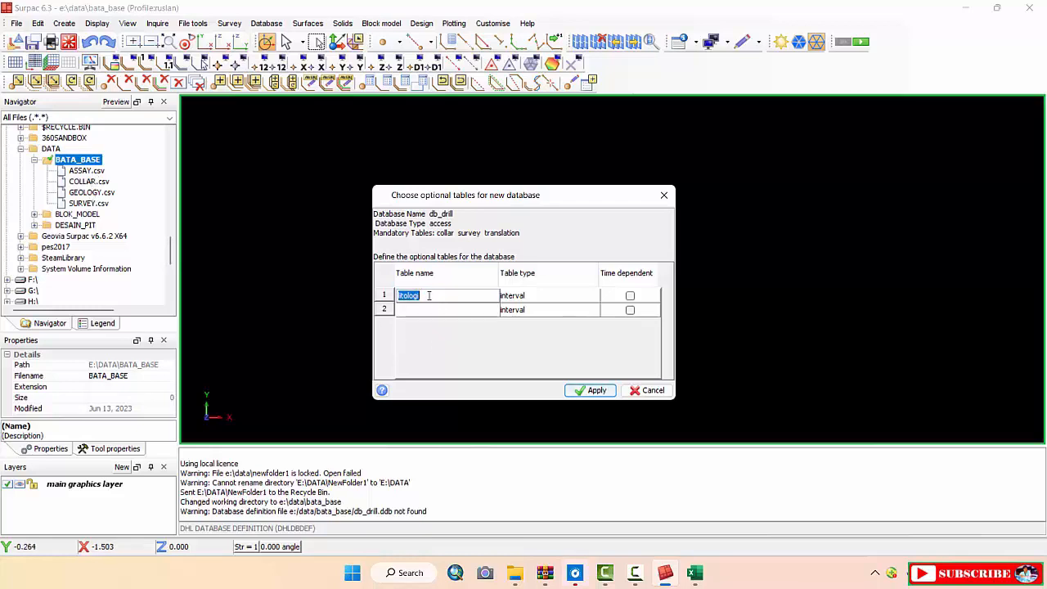
type("assay")
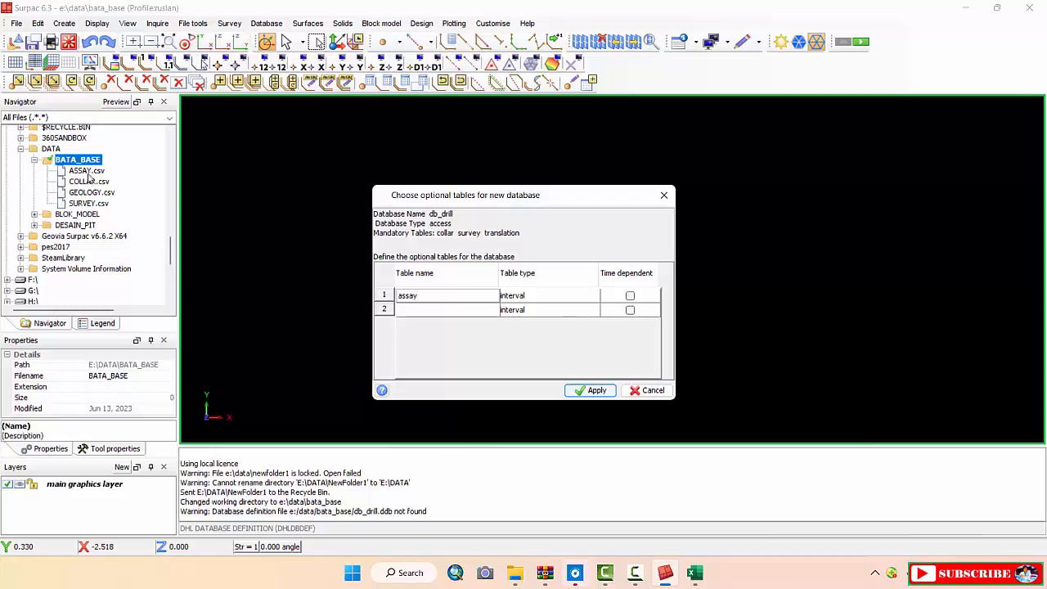
left_click(419, 309)
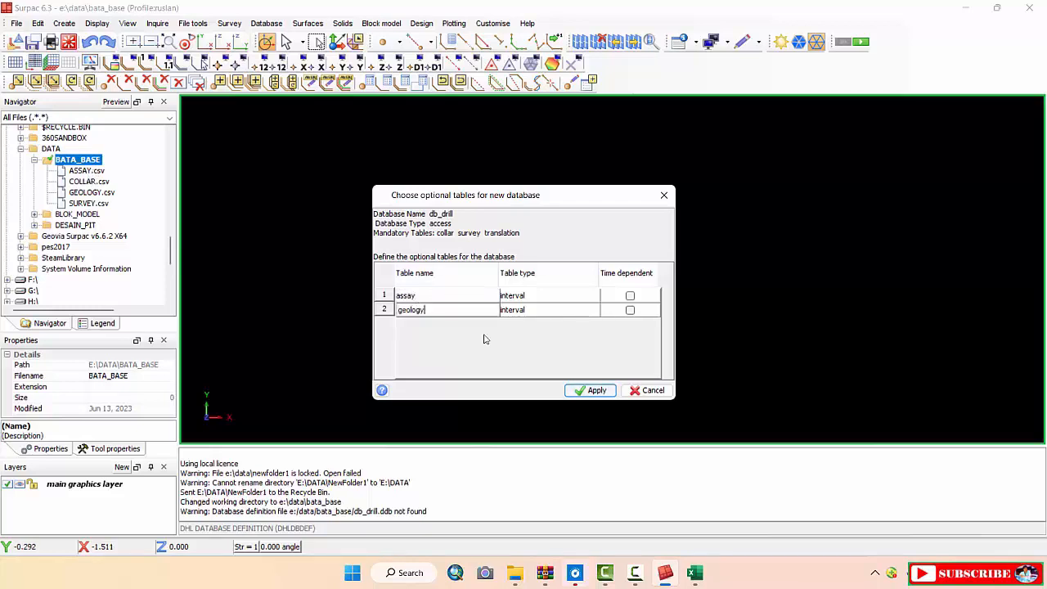
left_click(582, 390)
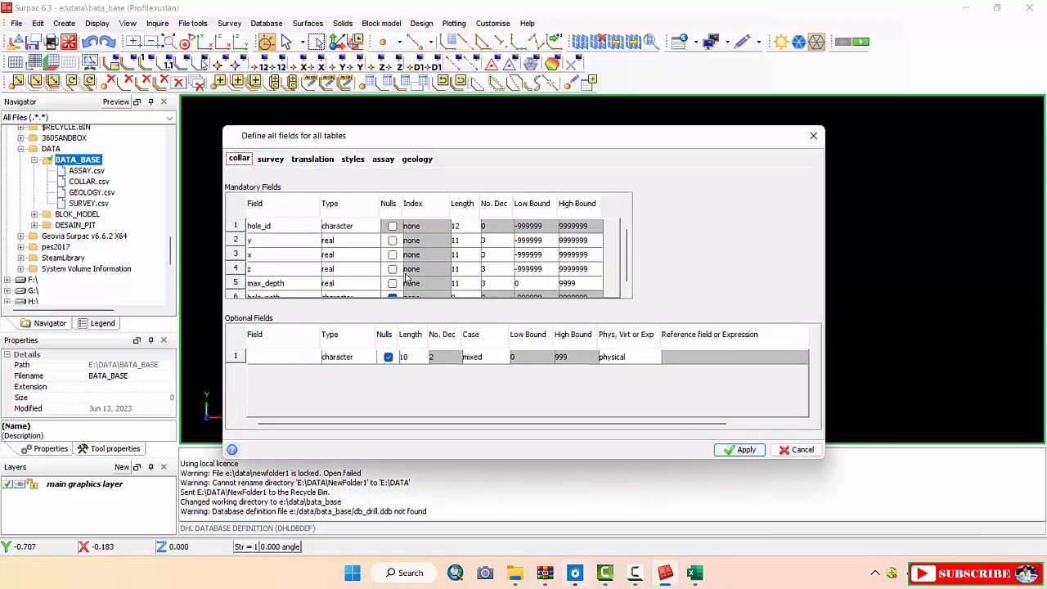
Disallow nulls for the mandatory hole_path field of the collar table
scroll(437, 258, "down", 1)
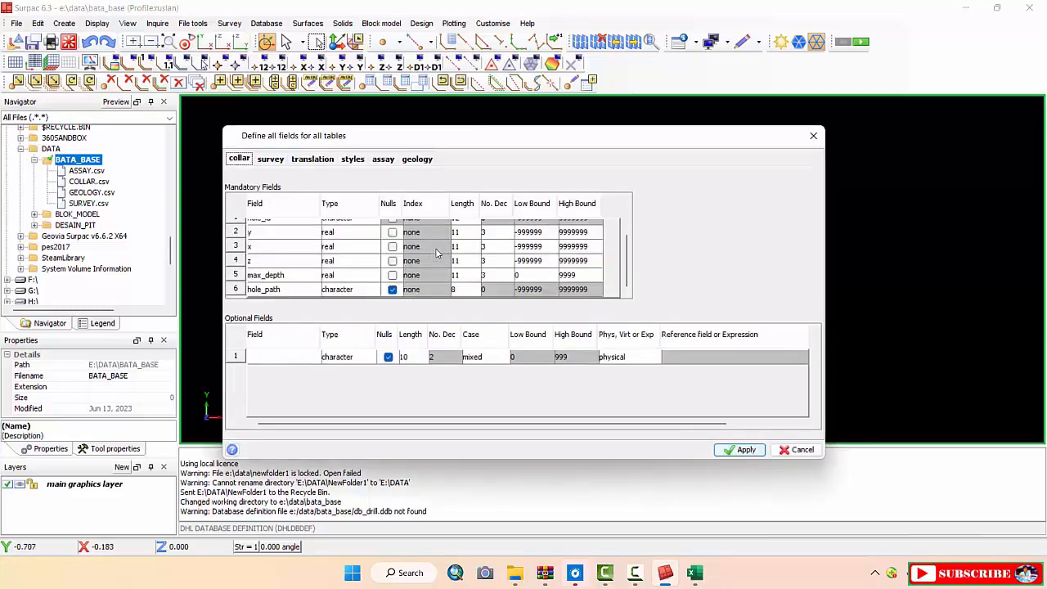
left_click(393, 291)
scroll(276, 258, "up", 1)
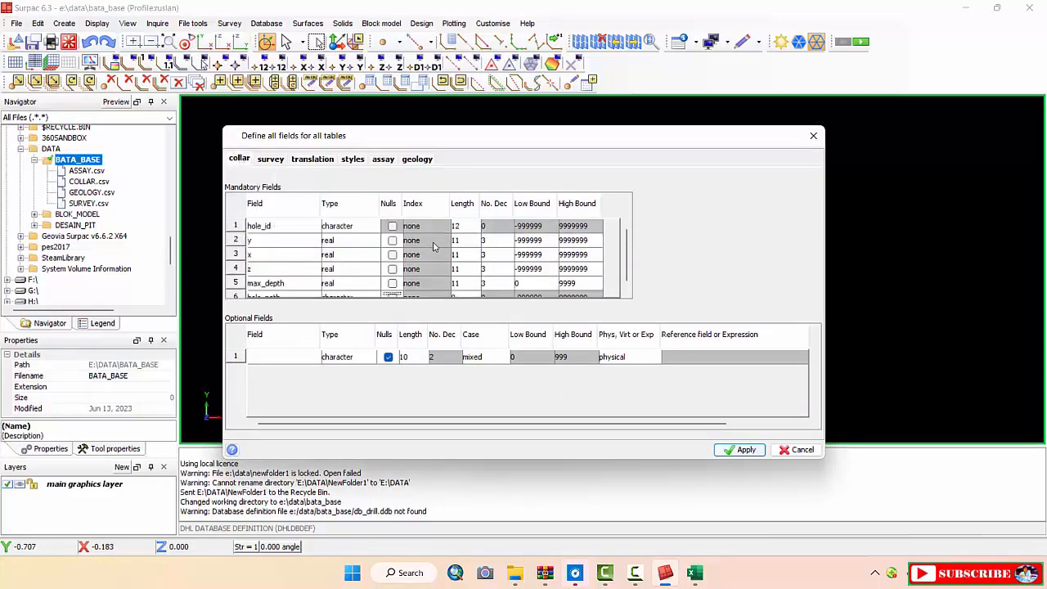
scroll(436, 248, "down", 1)
scroll(391, 274, "up", 1)
scroll(277, 269, "down", 1)
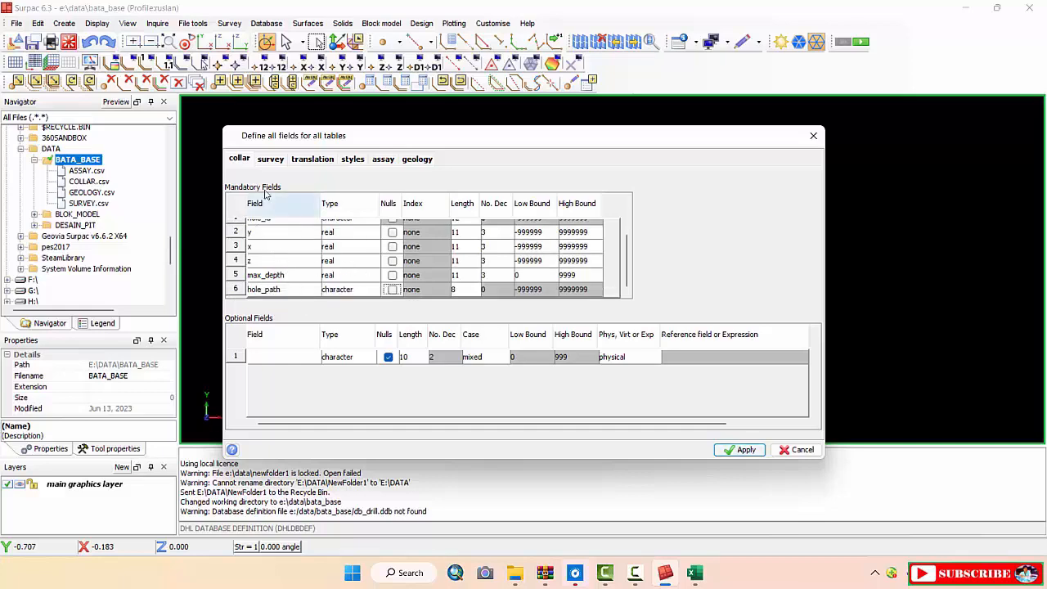
Compare the column headings in the COLLAR Excel workbook with the collar table's mandatory fields in Surpac
mouse_move(694, 572)
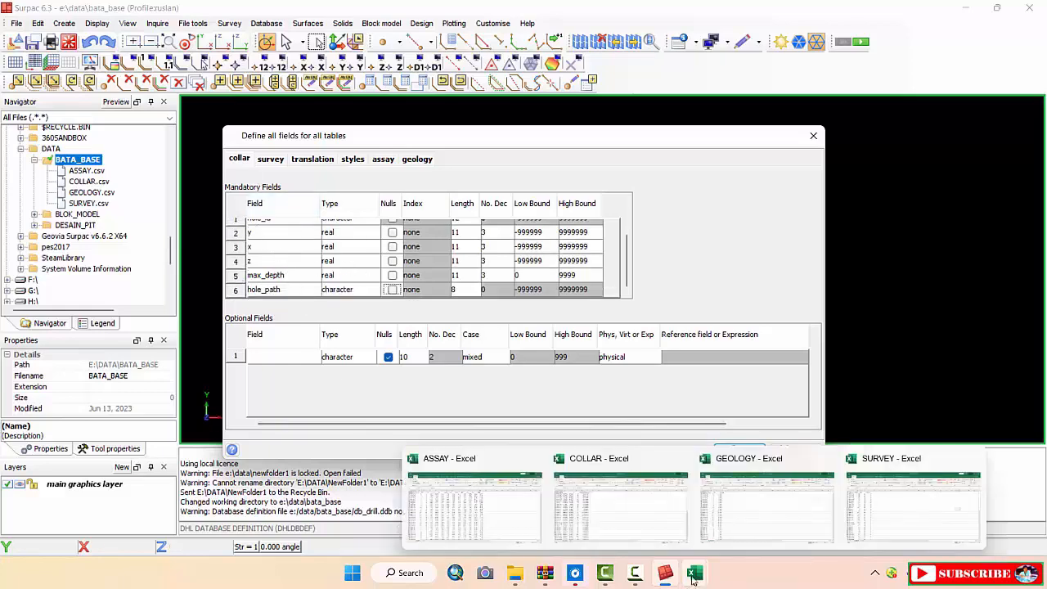
left_click(621, 530)
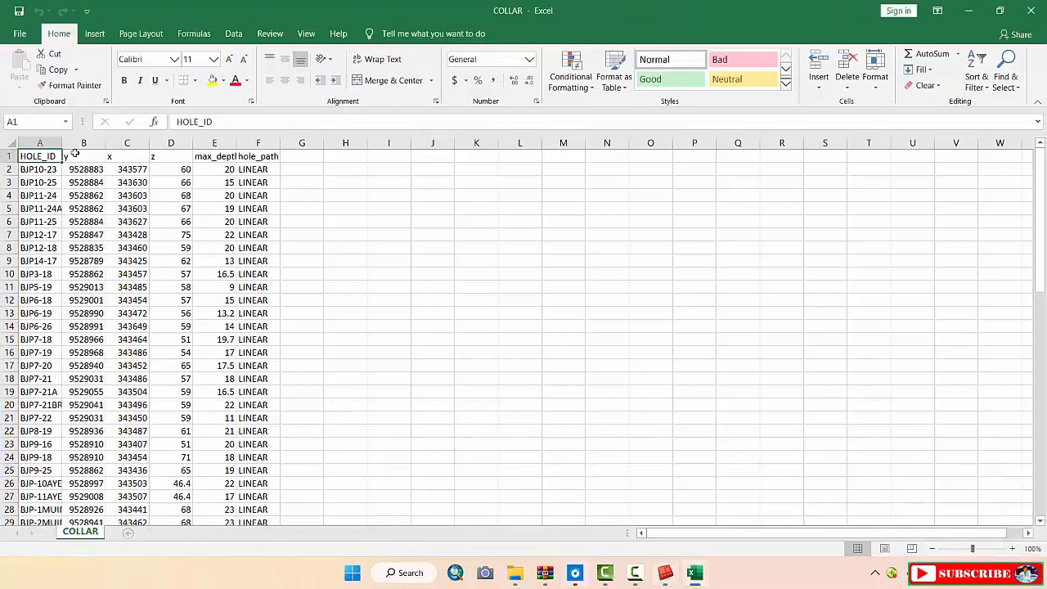
left_click(76, 154)
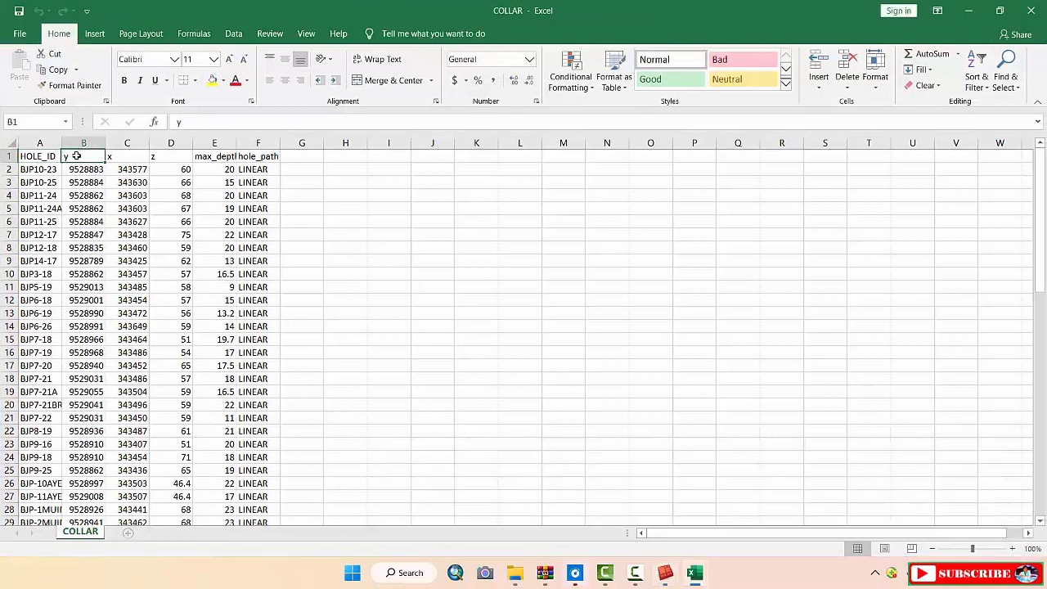
left_click(39, 157)
left_click_drag(39, 156, 279, 159)
left_click(297, 156)
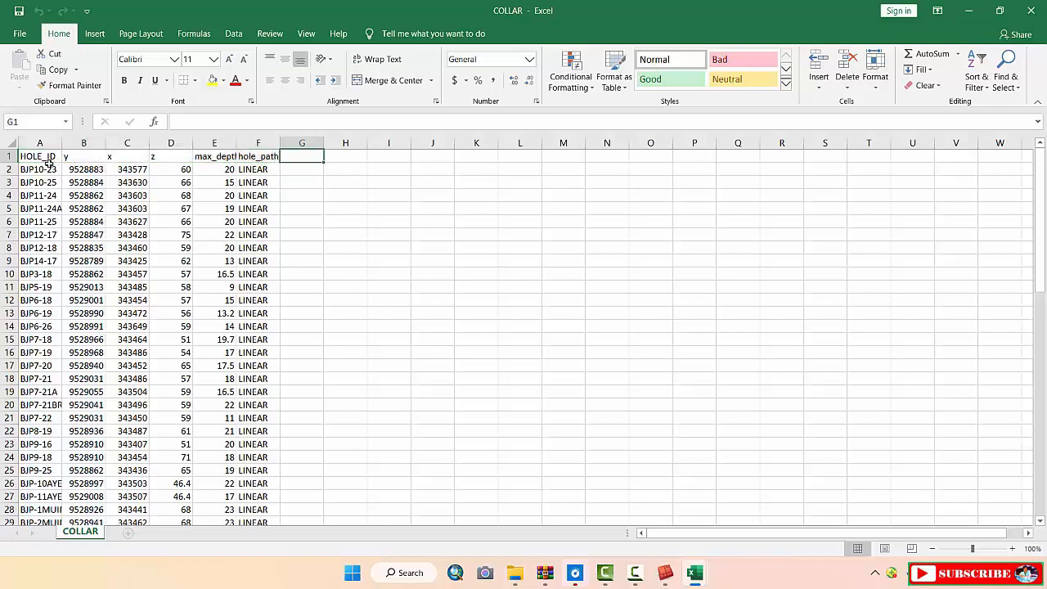
left_click_drag(45, 158, 277, 158)
left_click(301, 158)
left_click(46, 157)
left_click(80, 157)
left_click(126, 158)
left_click(167, 158)
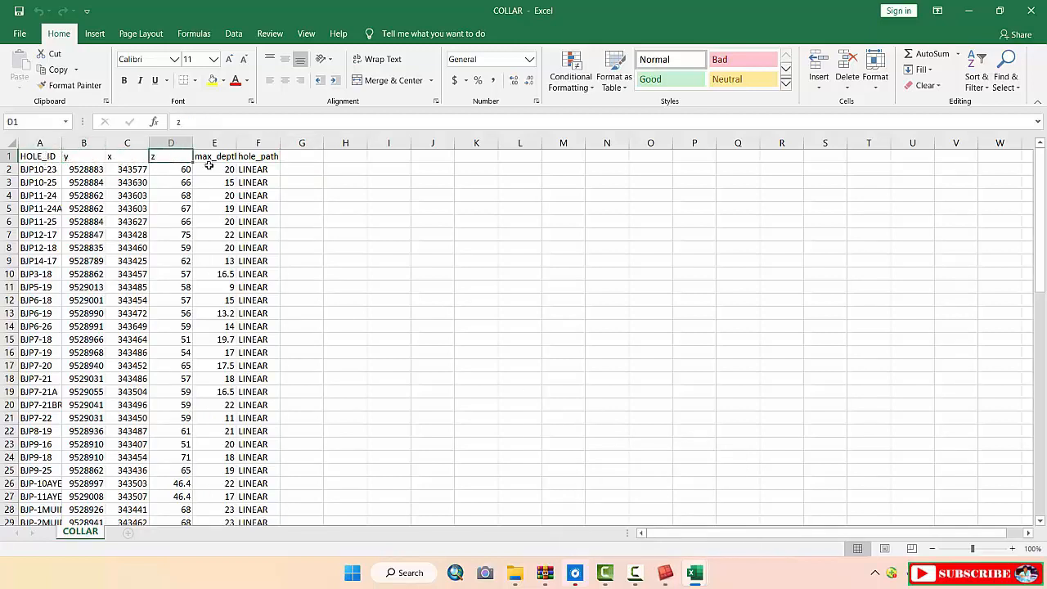
left_click(211, 160)
left_click(665, 572)
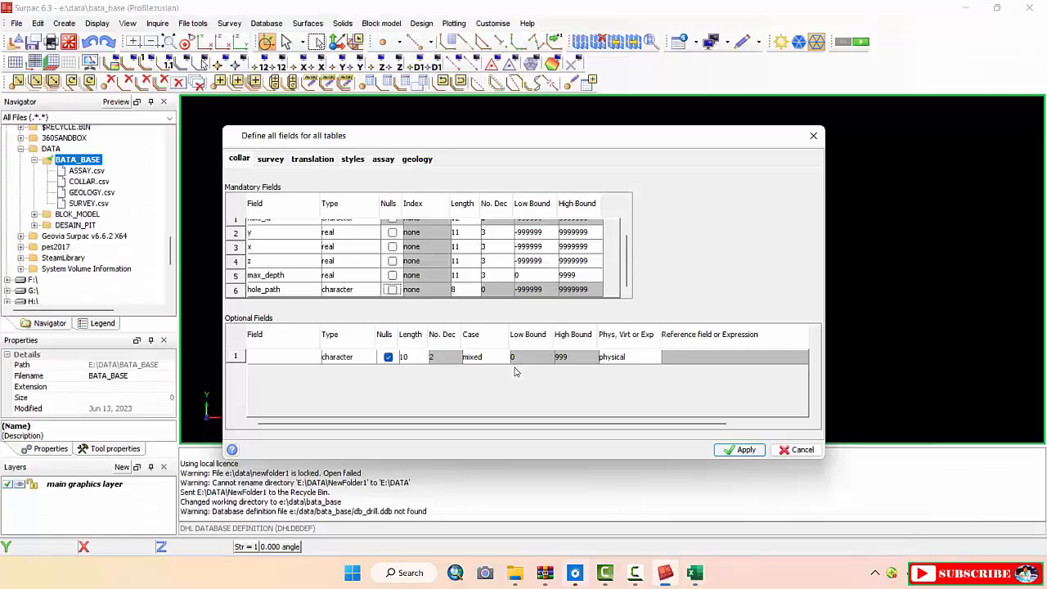
scroll(276, 262, "up", 1)
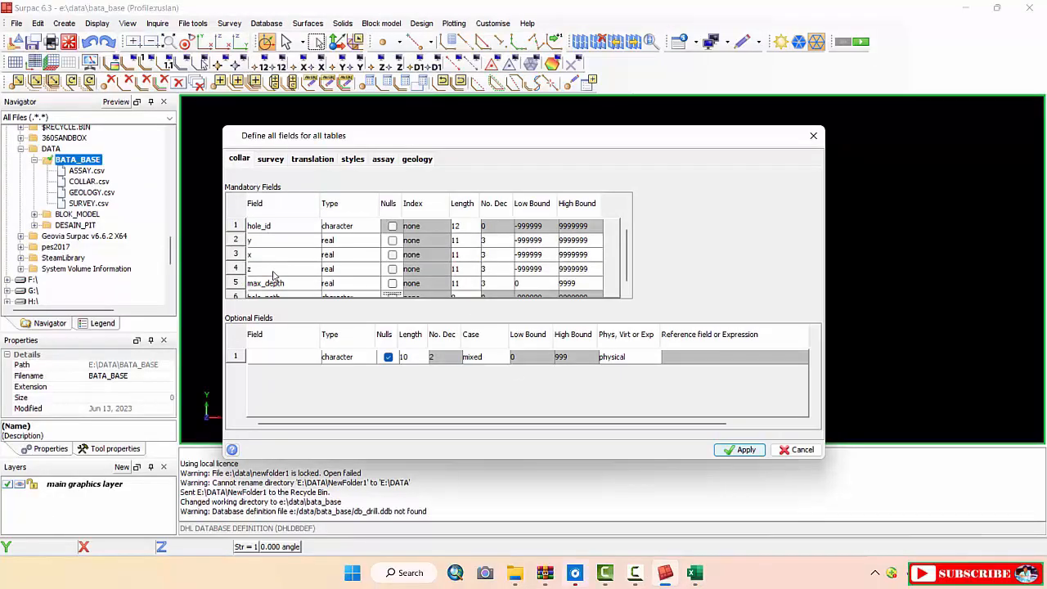
scroll(275, 280, "down", 1)
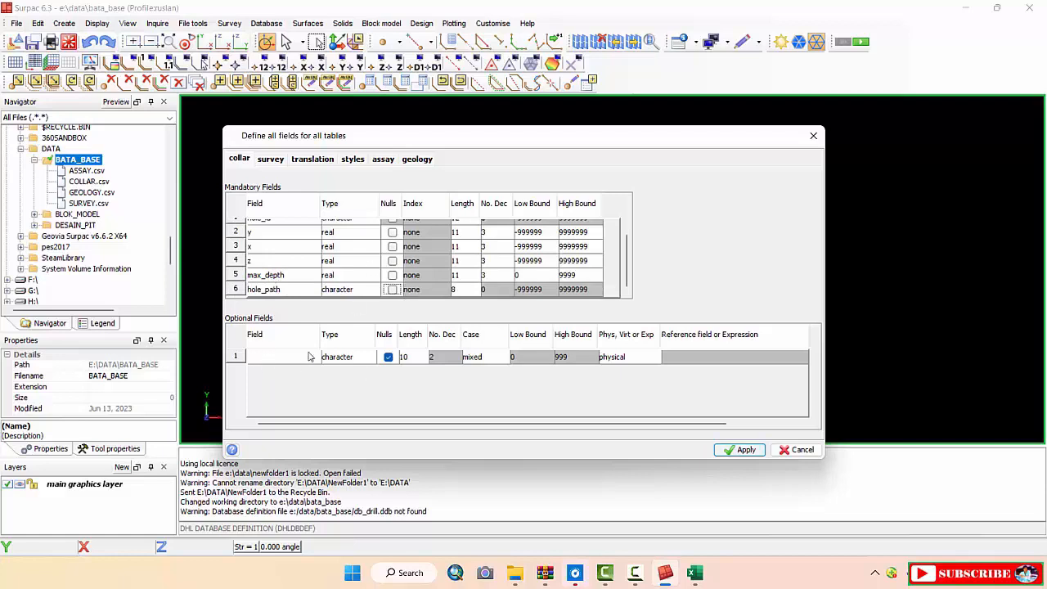
Review the survey table's mandatory fields and check them against the column headings in the SURVEY Excel workbook
left_click(272, 160)
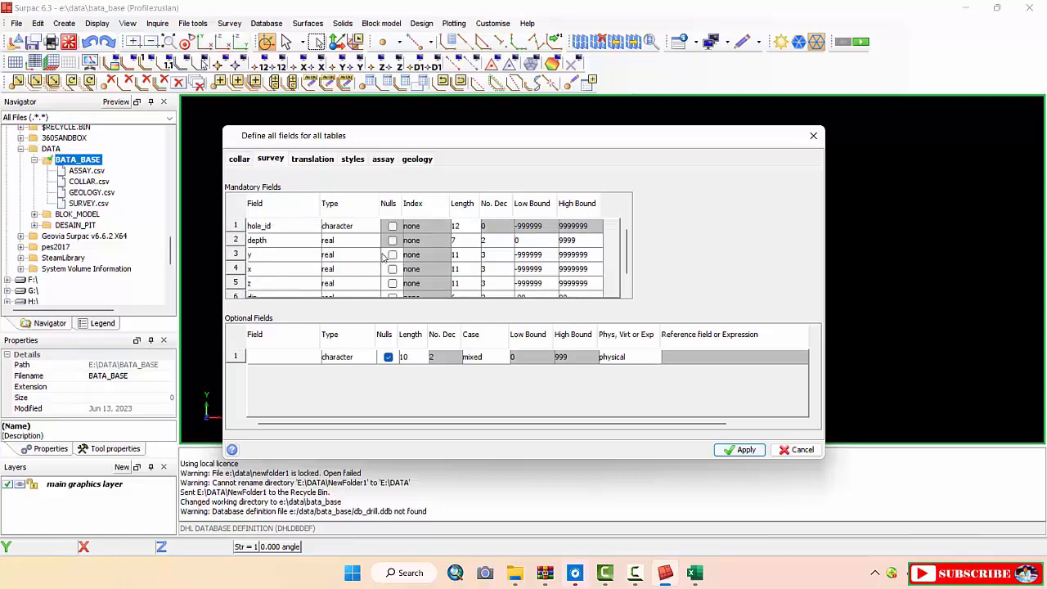
scroll(377, 260, "down", 2)
scroll(372, 276, "up", 2)
scroll(296, 253, "down", 2)
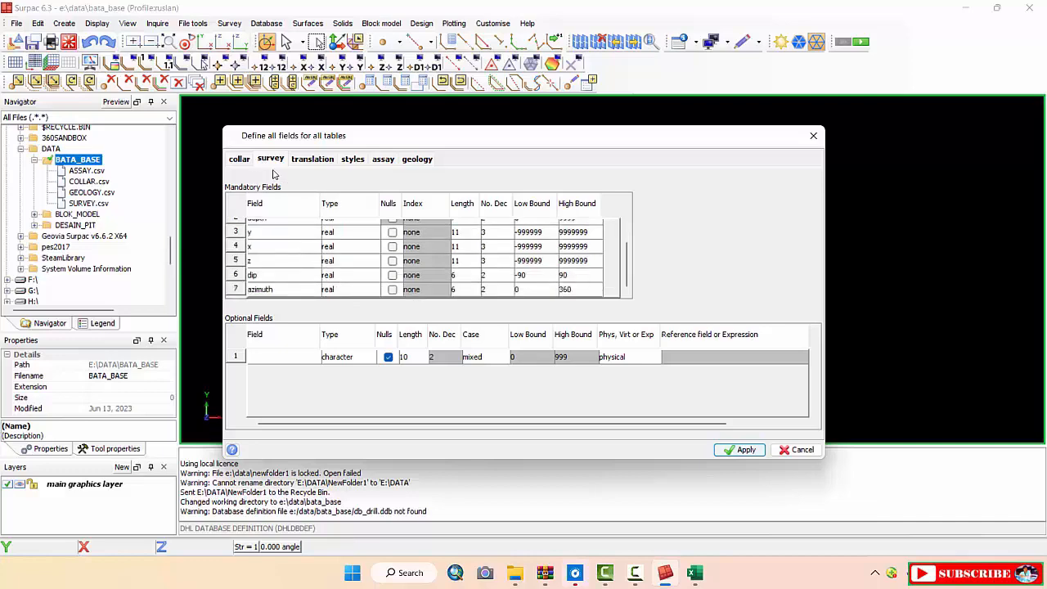
mouse_move(694, 572)
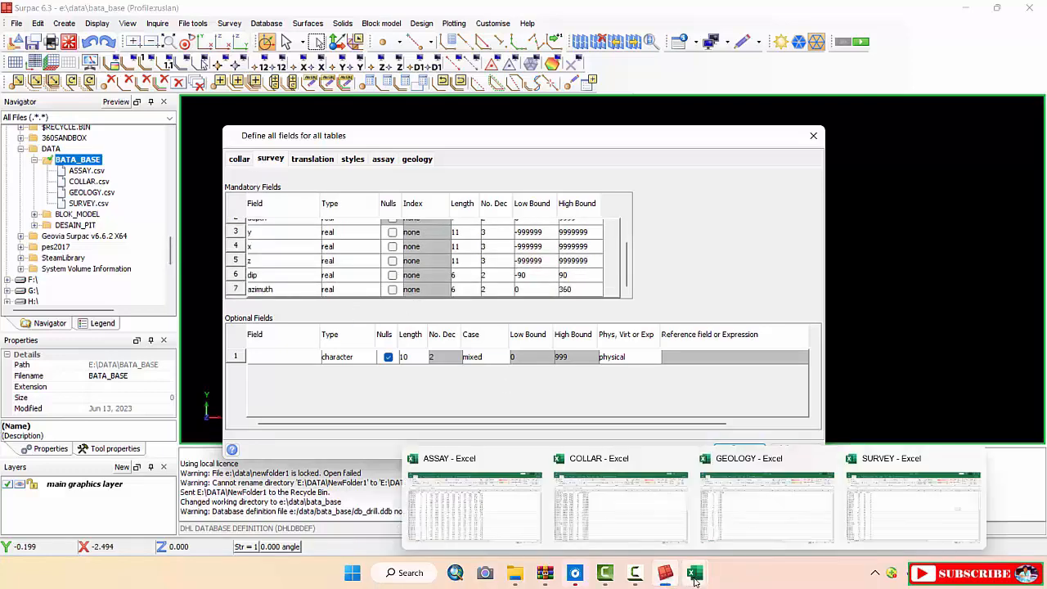
left_click(890, 505)
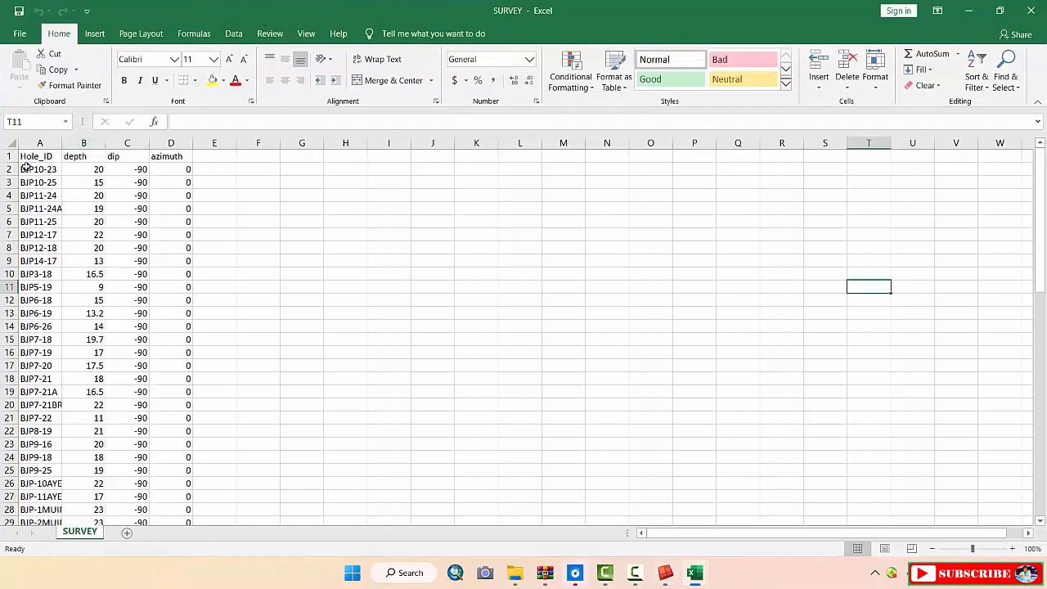
left_click(664, 572)
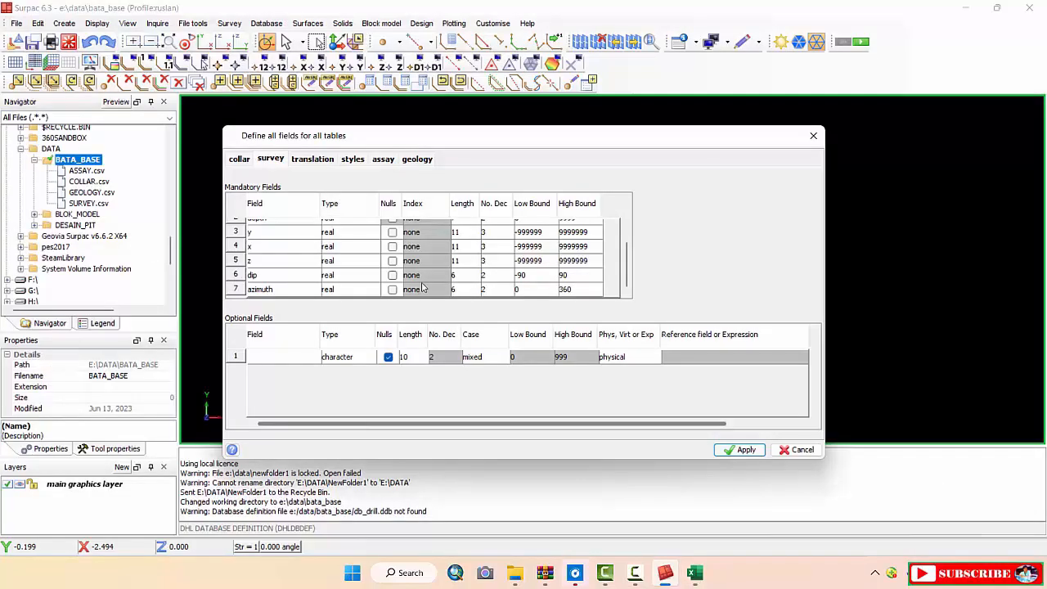
In Surpac, allow nulls for the y, x and z mandatory fields of the survey table
scroll(359, 260, "up", 2)
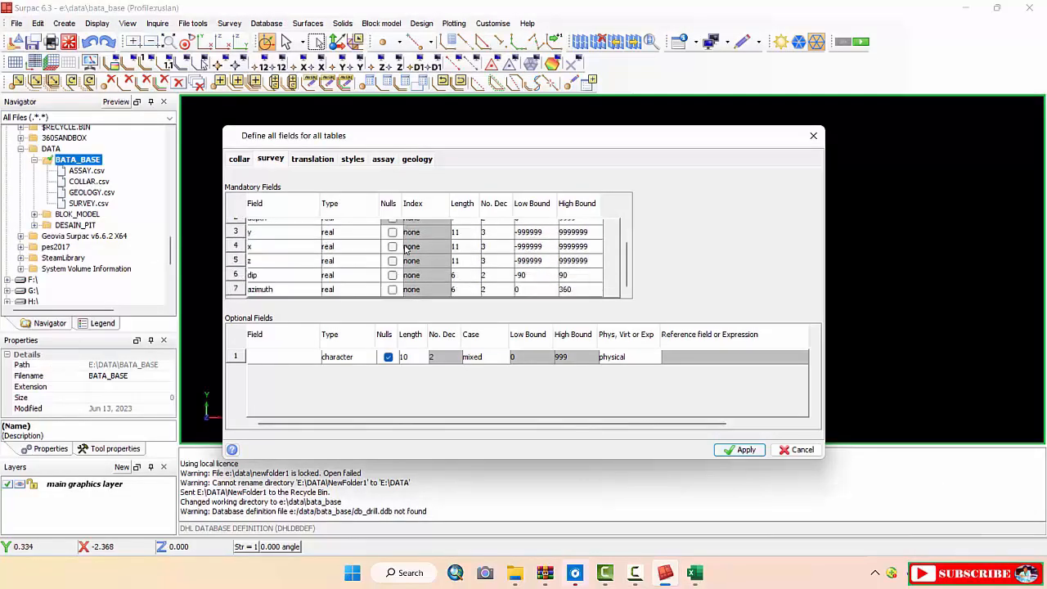
scroll(368, 252, "down", 2)
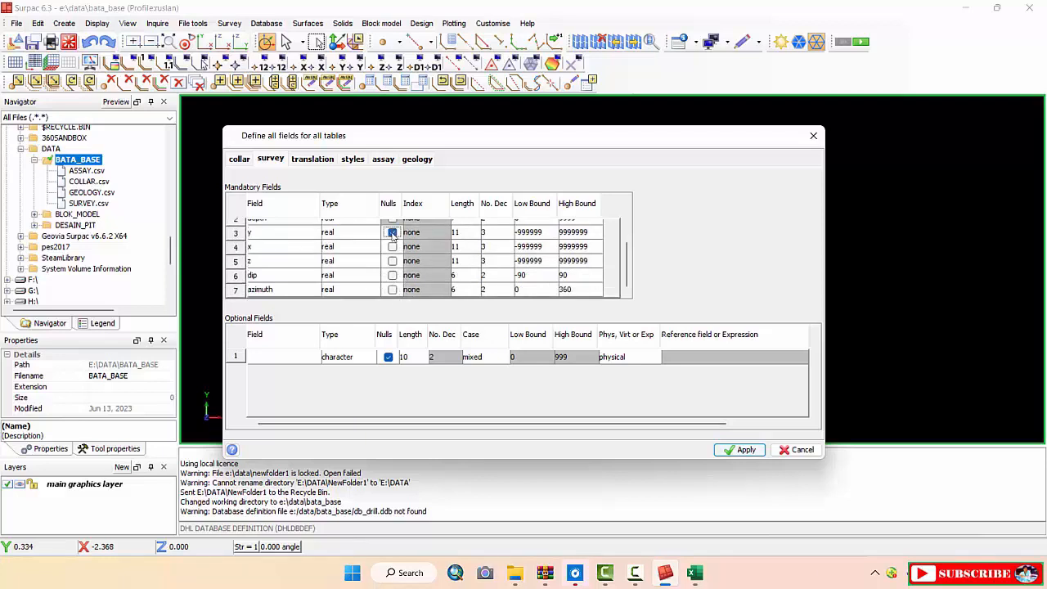
left_click(392, 233)
left_click(392, 233)
left_click(392, 247)
left_click(393, 247)
left_click(392, 260)
scroll(394, 287, "up", 2)
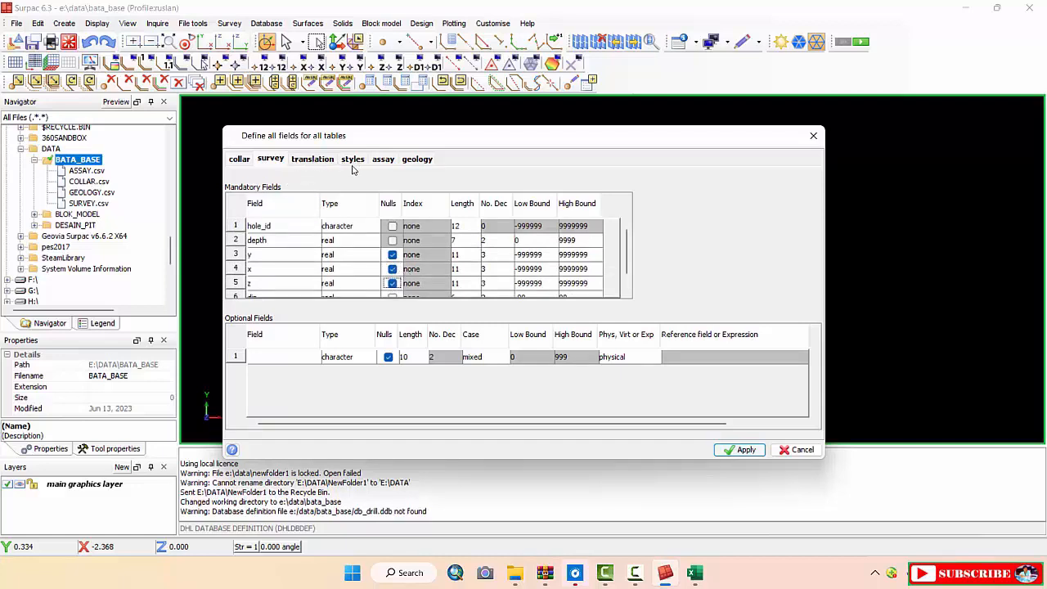
Show the assay table's field definitions, then switch to the ASSAY Excel workbook and examine its column headings from Hole_ID to SiMg
left_click(383, 161)
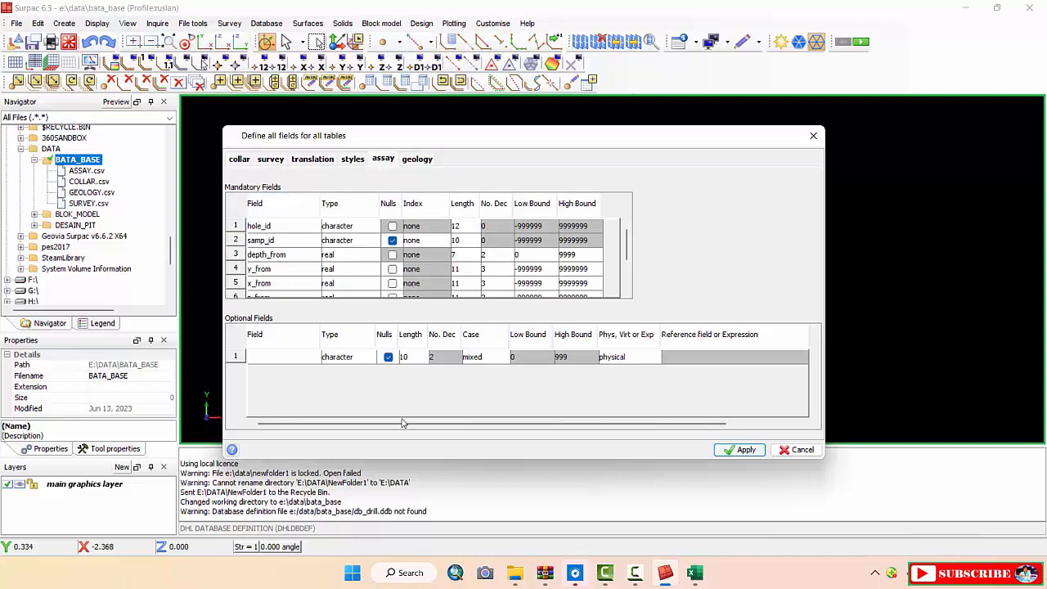
mouse_move(695, 573)
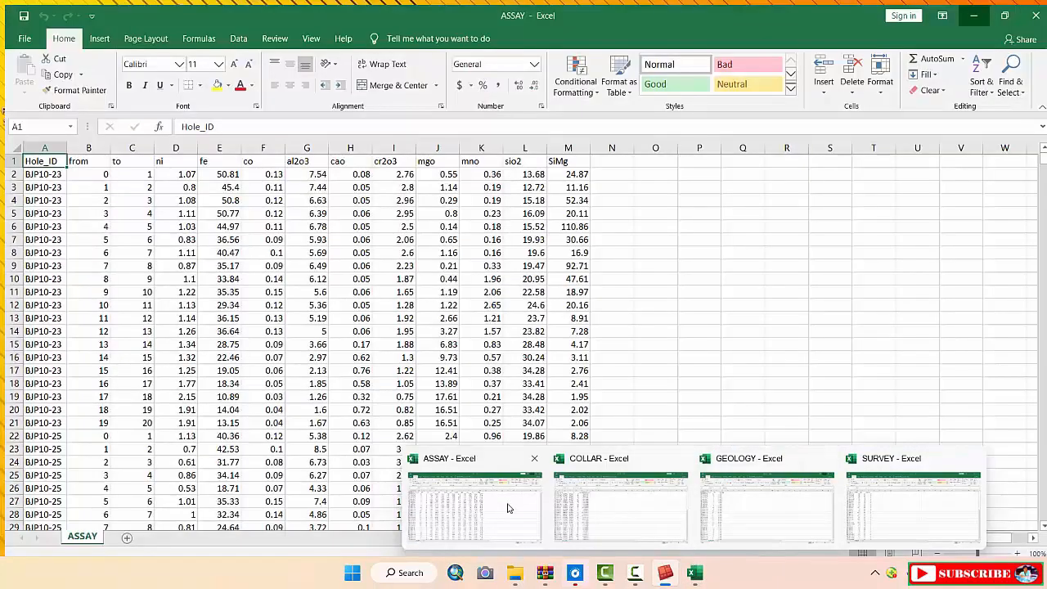
left_click(508, 507)
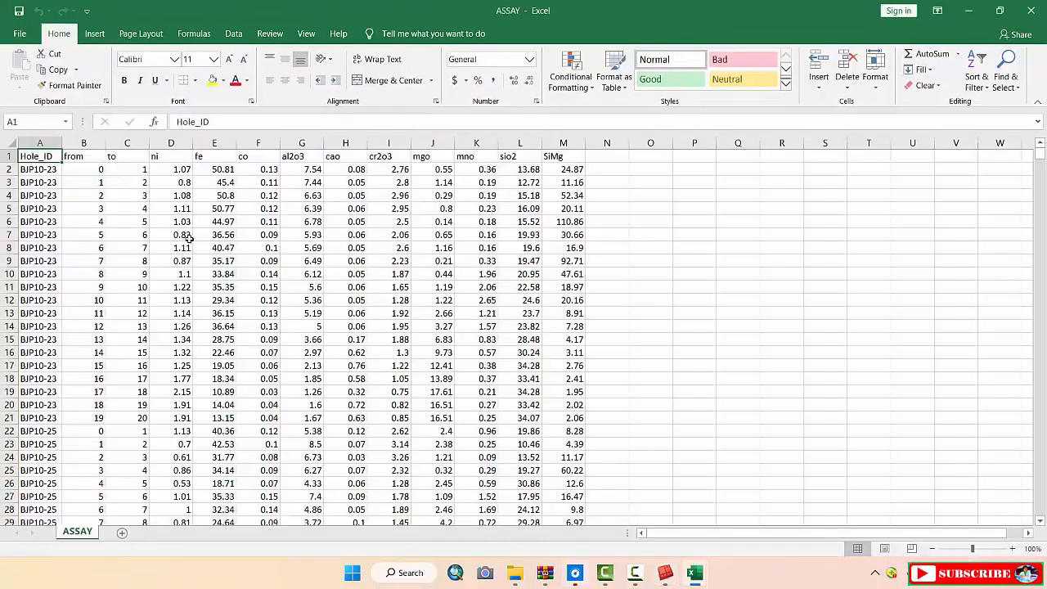
left_click(78, 156)
left_click(130, 156)
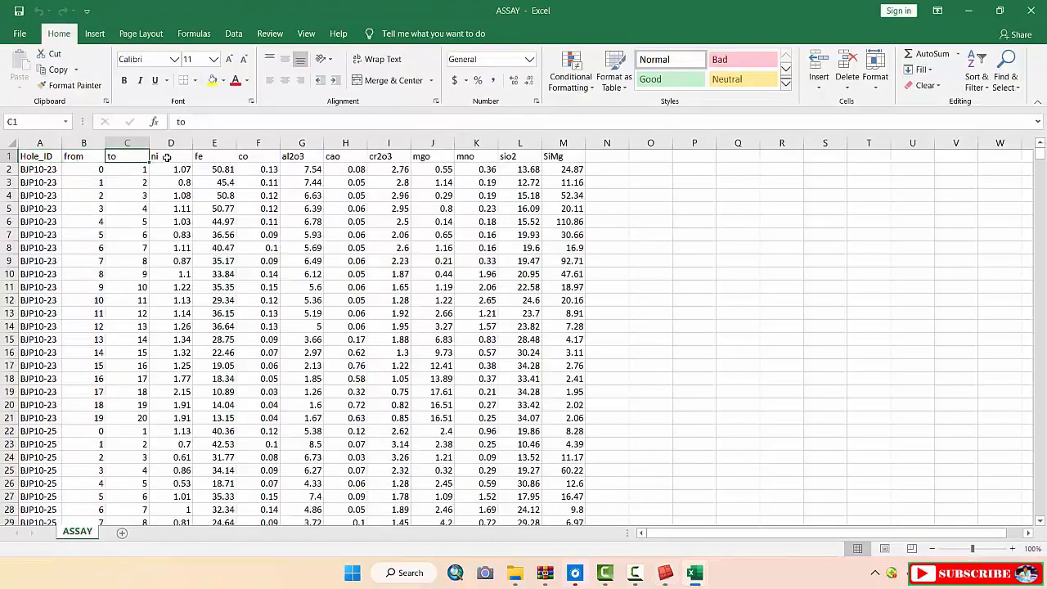
left_click(168, 157)
left_click(214, 157)
left_click(259, 157)
left_click(303, 160)
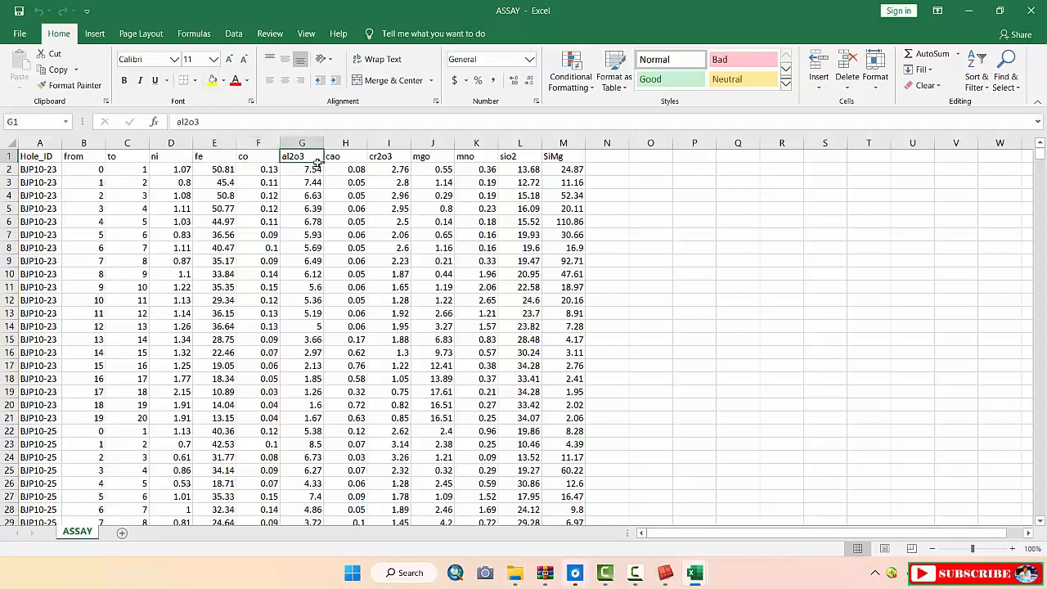
left_click_drag(318, 162, 572, 160)
left_click(607, 181)
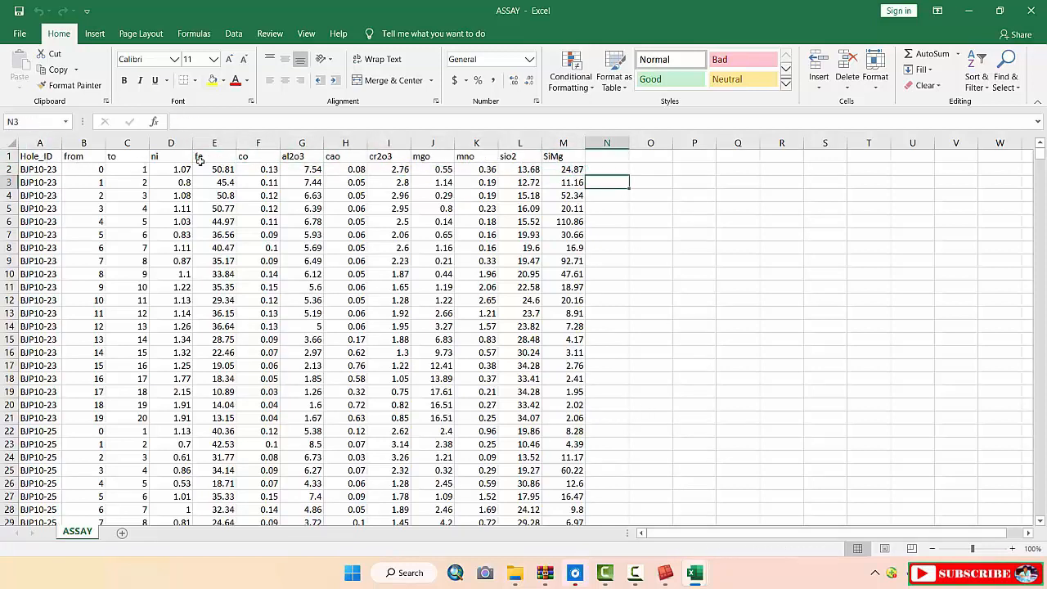
Switch back to Surpac and review the assay table's mandatory fields from hole_id to z_to
left_click(666, 577)
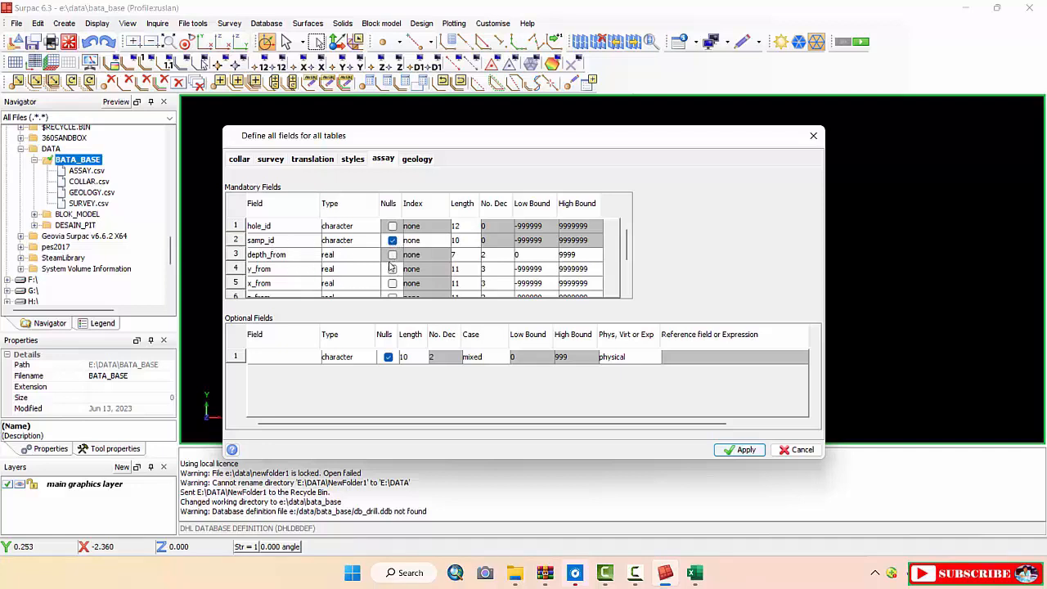
scroll(393, 279, "down", 1)
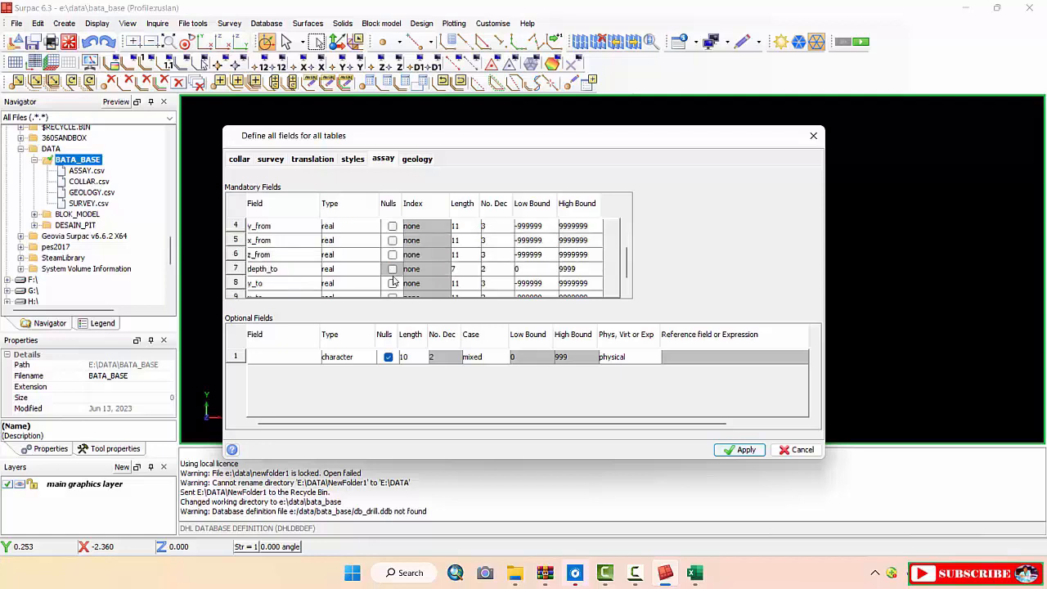
scroll(393, 274, "down", 1)
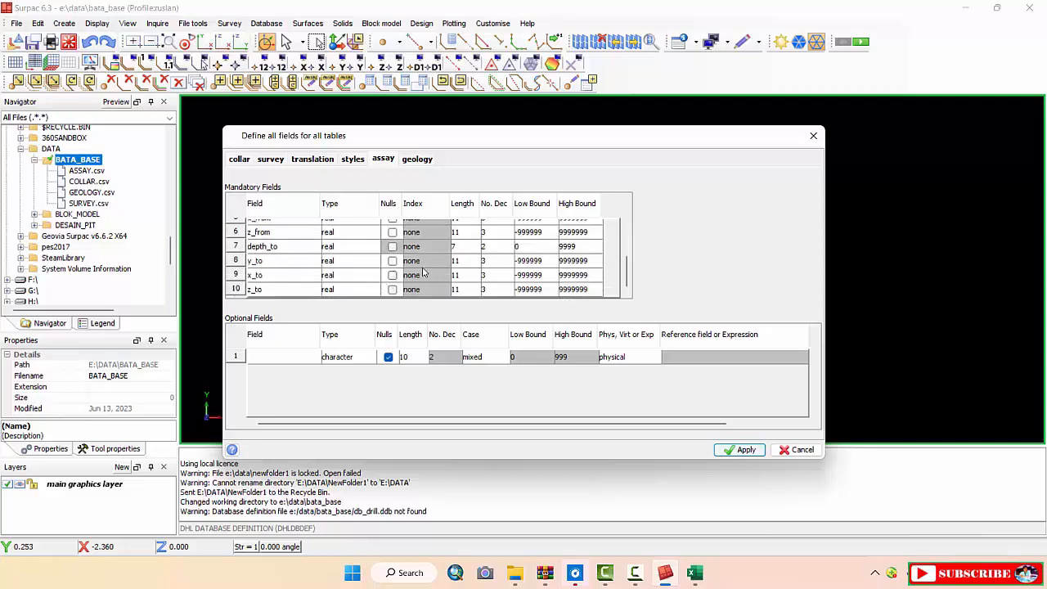
scroll(387, 279, "up", 2)
scroll(387, 264, "down", 2)
scroll(392, 260, "up", 2)
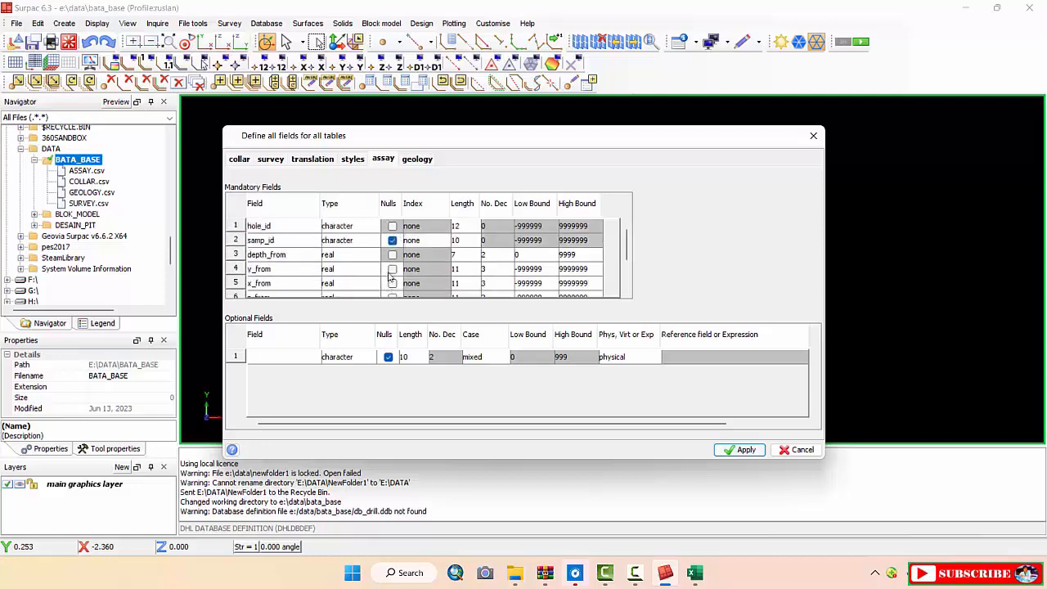
scroll(390, 262, "down", 2)
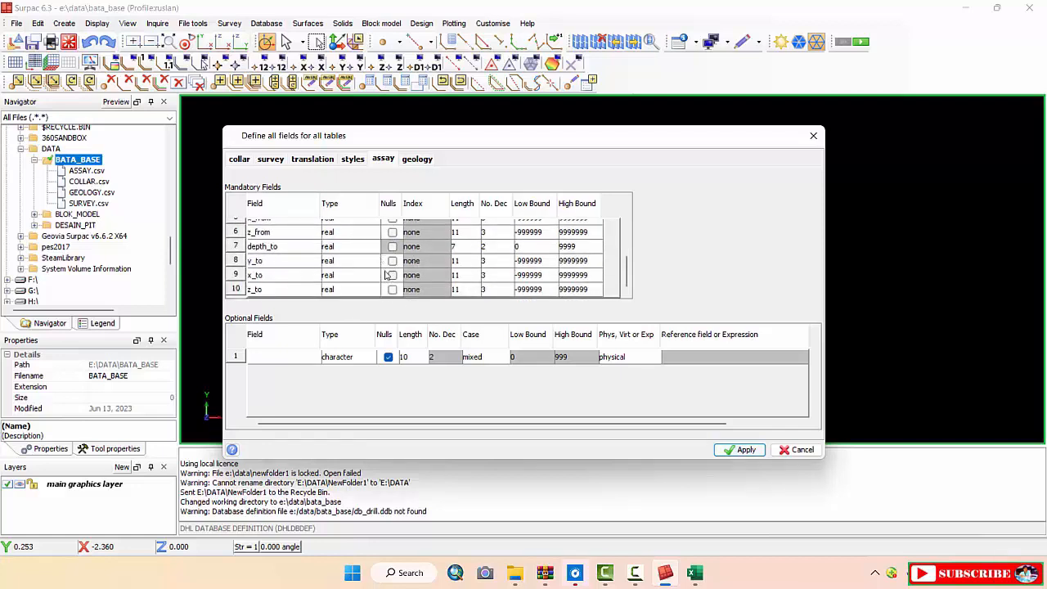
scroll(389, 275, "up", 2)
scroll(382, 268, "down", 2)
Switch to the ASSAY Excel workbook and examine which element columns, from ni to SiMg, the mandatory fields do not cover
mouse_move(697, 576)
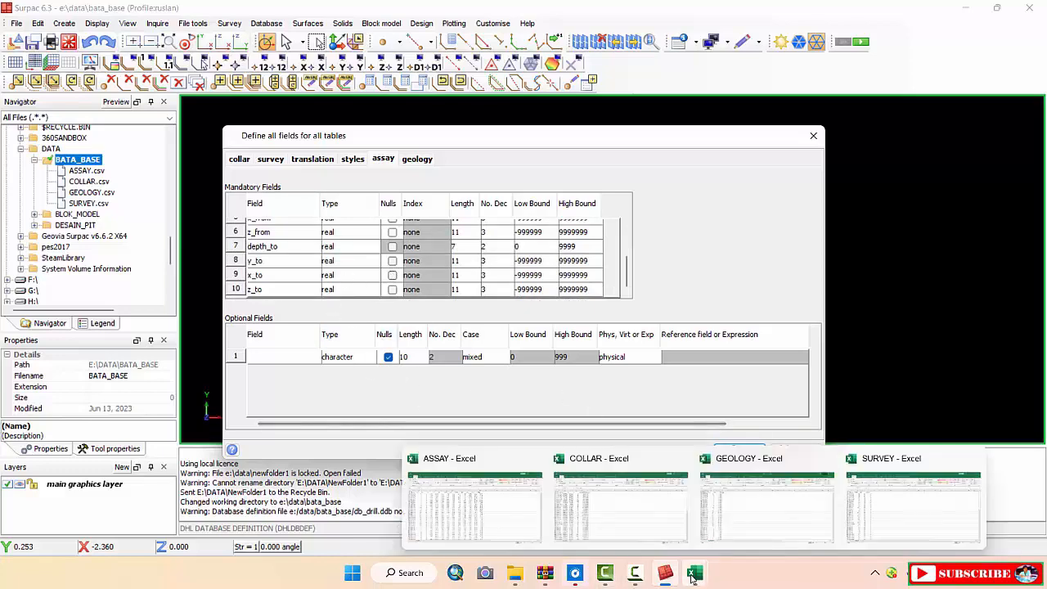
left_click(507, 505)
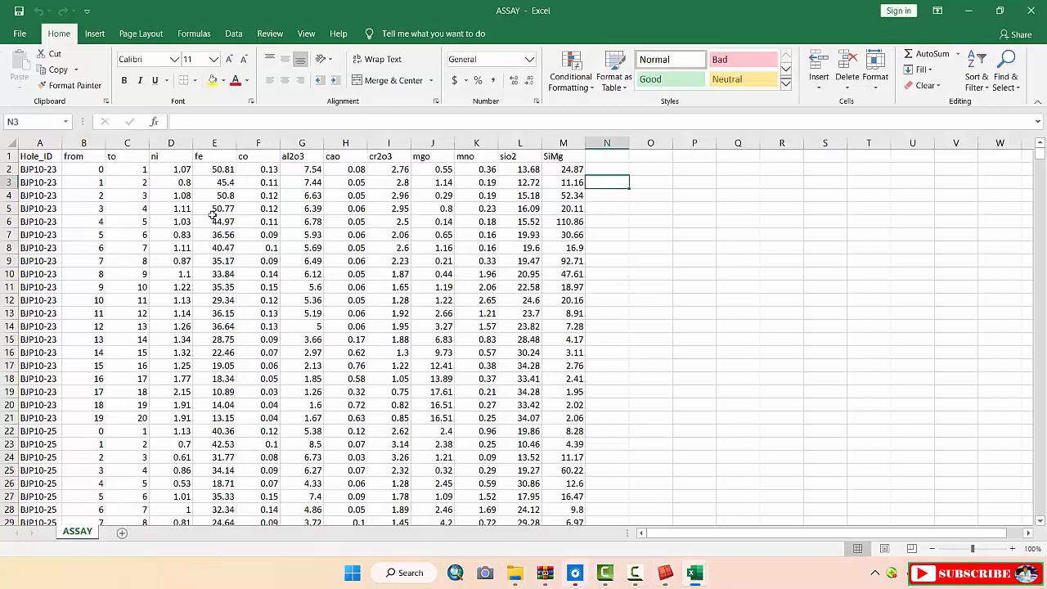
left_click(122, 162)
left_click_drag(152, 159, 576, 167)
left_click(650, 209)
mouse_move(695, 576)
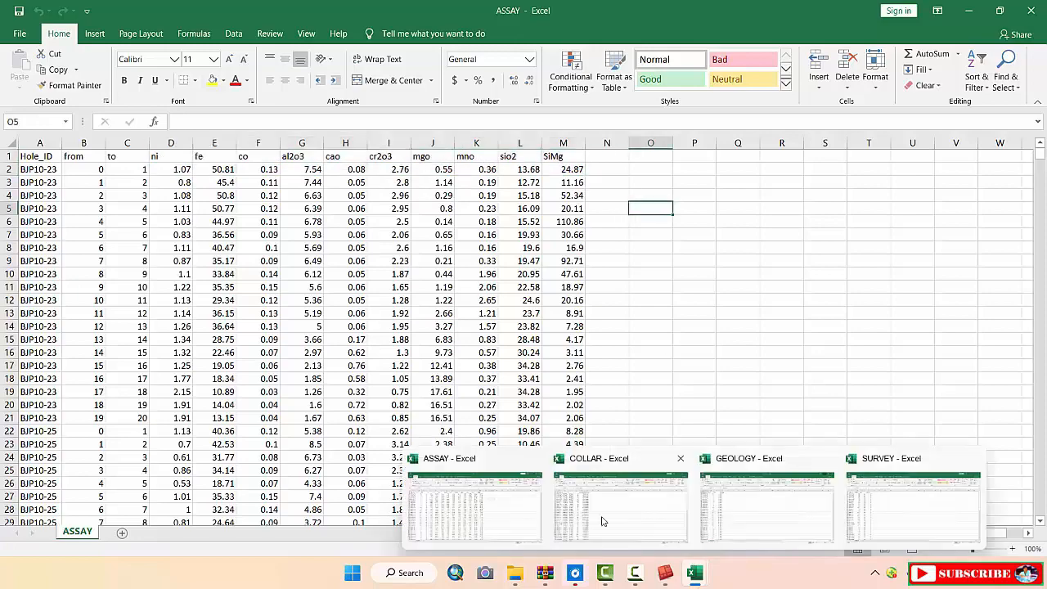
Switch to Surpac and set the assay table's first optional field to type real with nulls not allowed
left_click(664, 572)
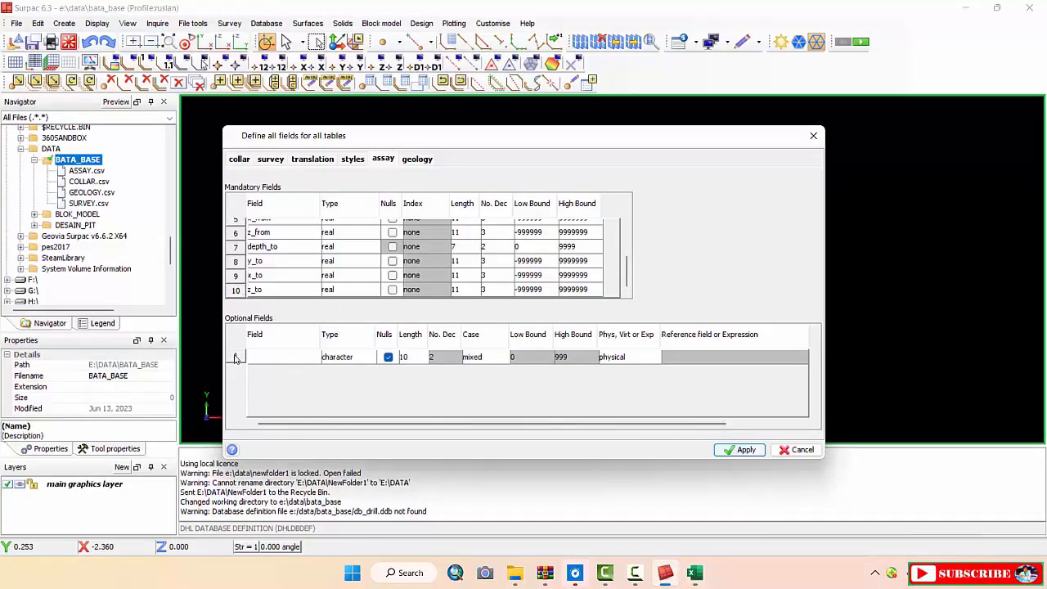
left_click(347, 358)
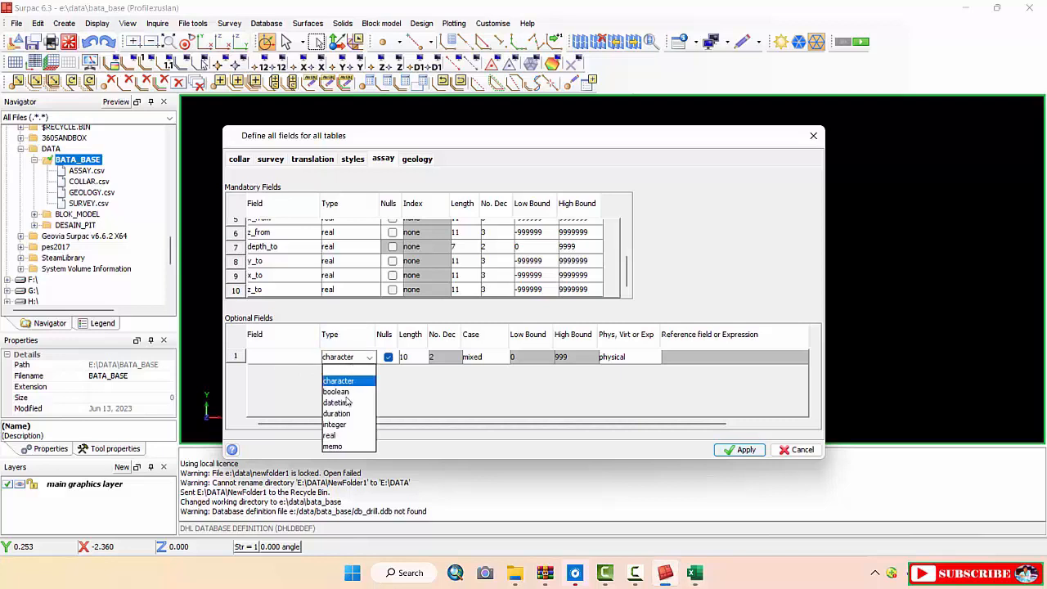
left_click(368, 357)
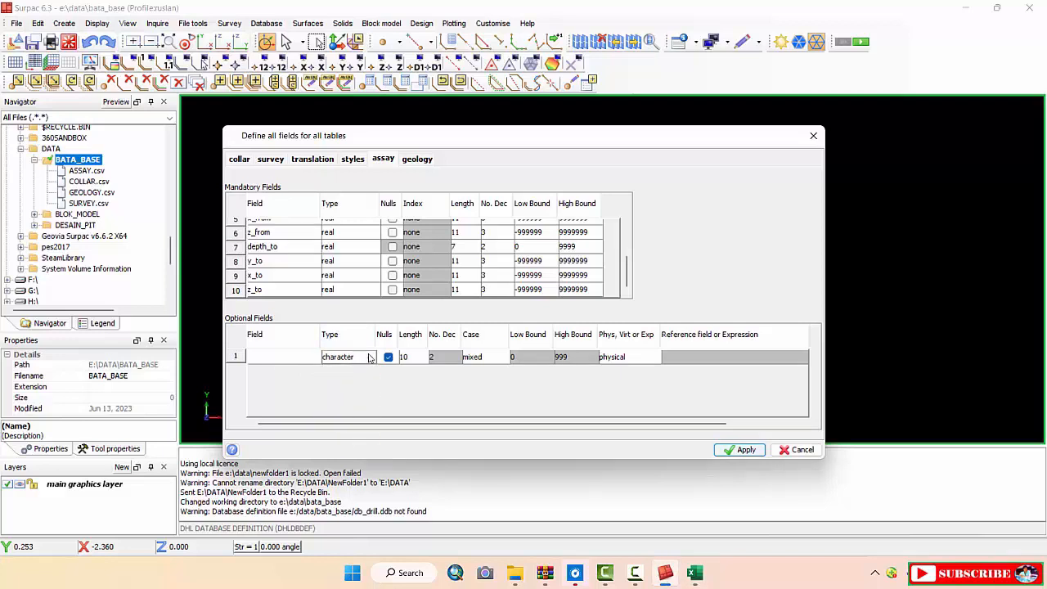
left_click(367, 363)
left_click(348, 434)
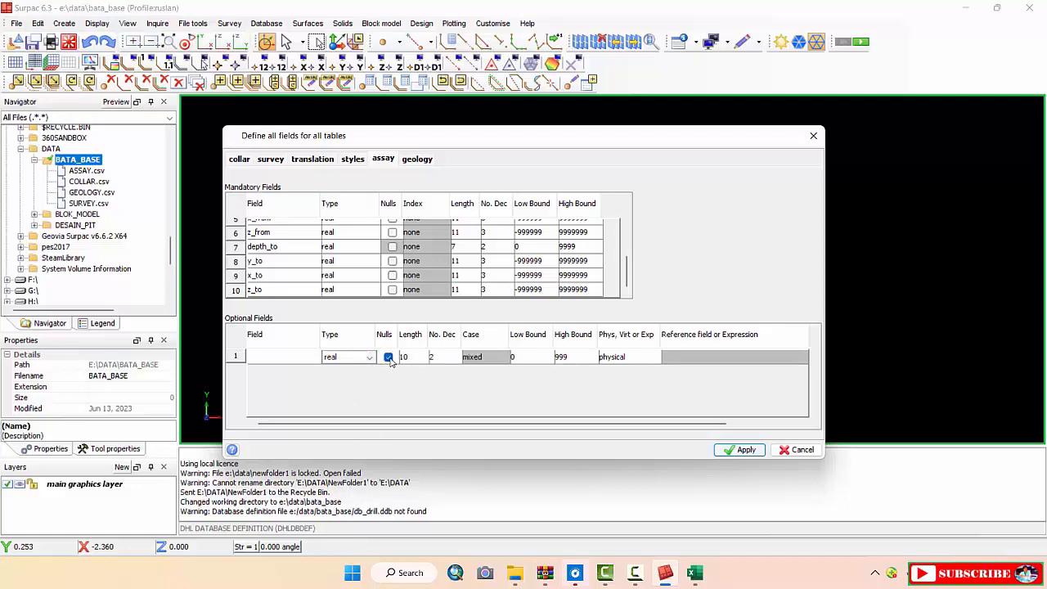
left_click(388, 357)
Add five more rows with the same real settings to the assay table's optional fields
right_click(241, 360)
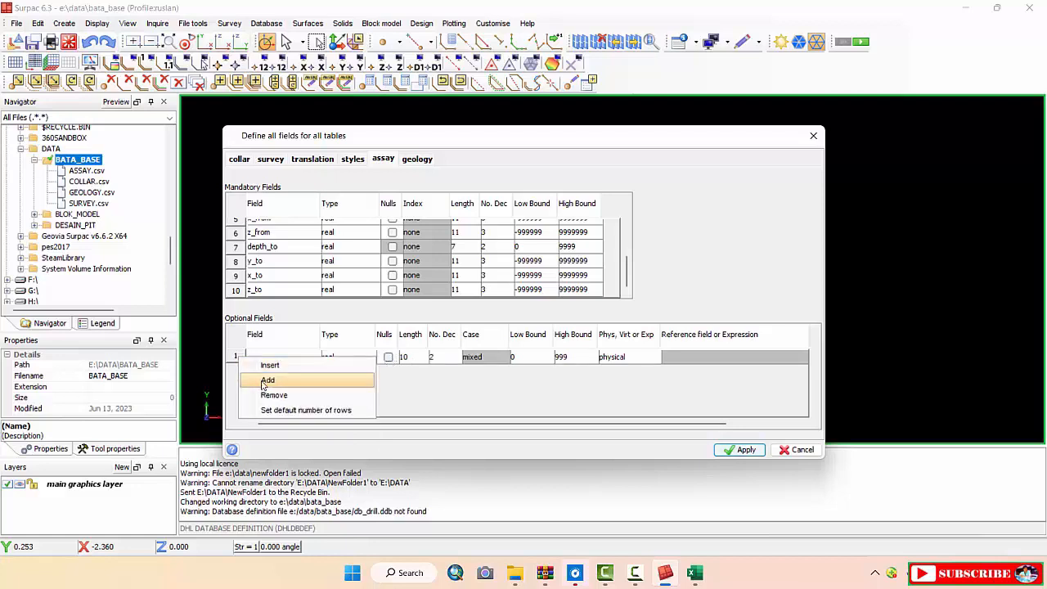
left_click(264, 381)
right_click(235, 358)
left_click(255, 379)
right_click(231, 357)
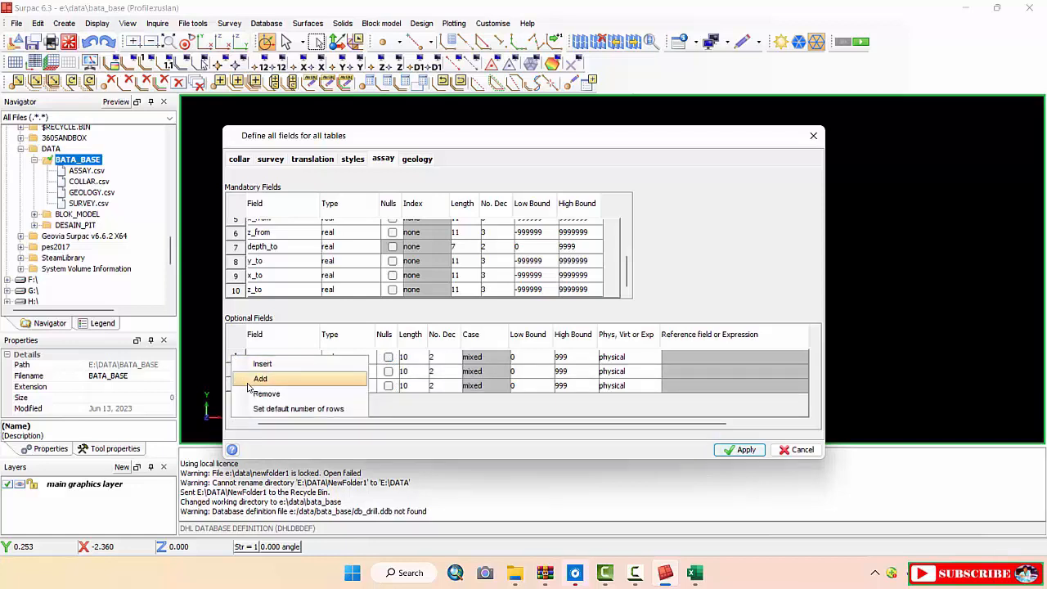
left_click(250, 384)
right_click(233, 358)
left_click(260, 379)
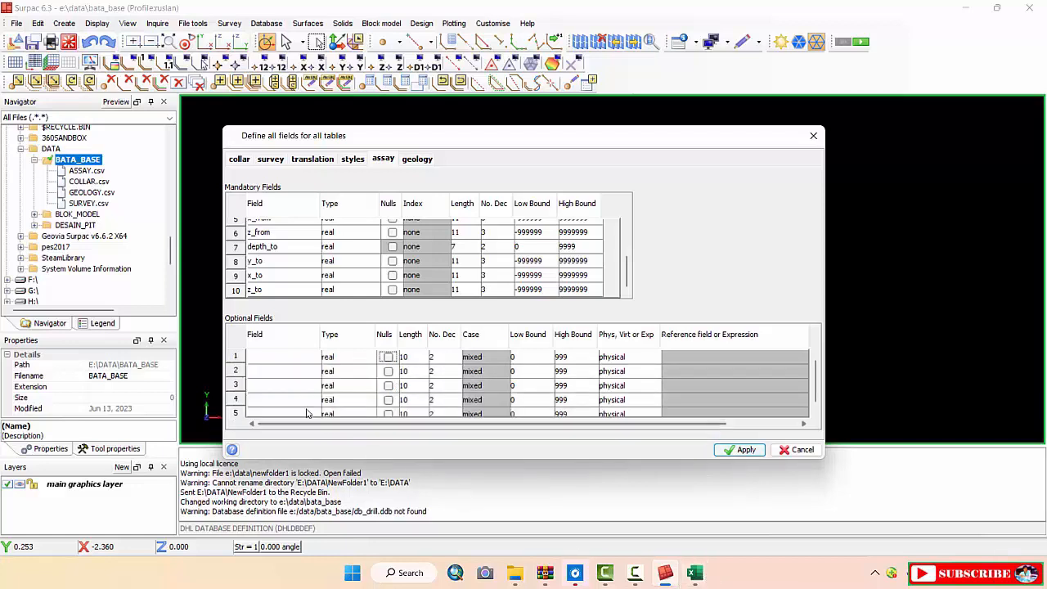
right_click(235, 359)
left_click(262, 374)
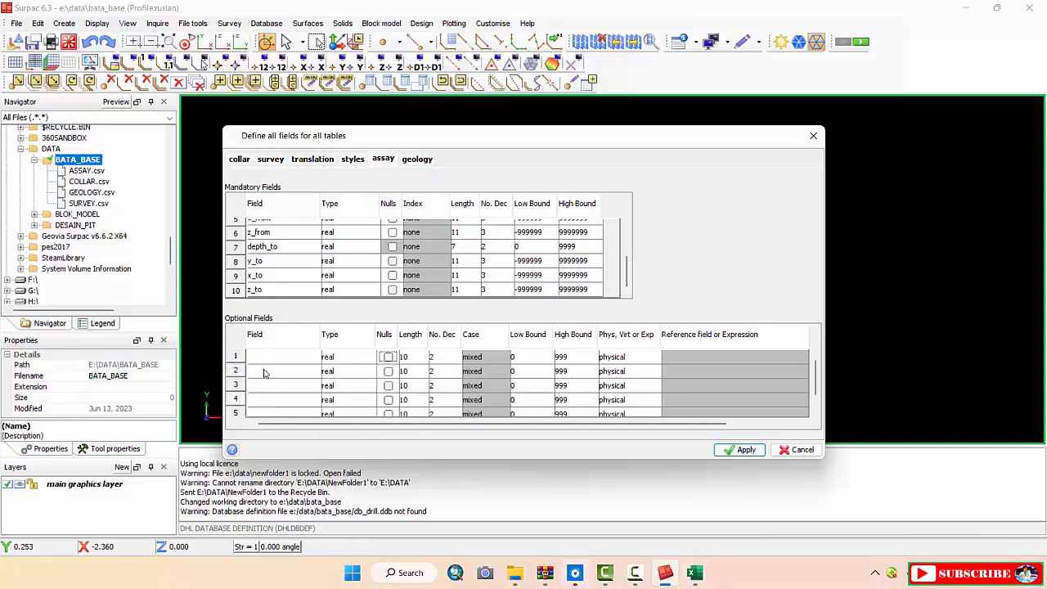
Name the assay table's first six optional fields ni, fe, co, al2o3, cao and cr2o3
left_click(268, 358)
type("ni")
left_click(270, 371)
type("fe")
left_click(271, 382)
type("co")
left_click(272, 399)
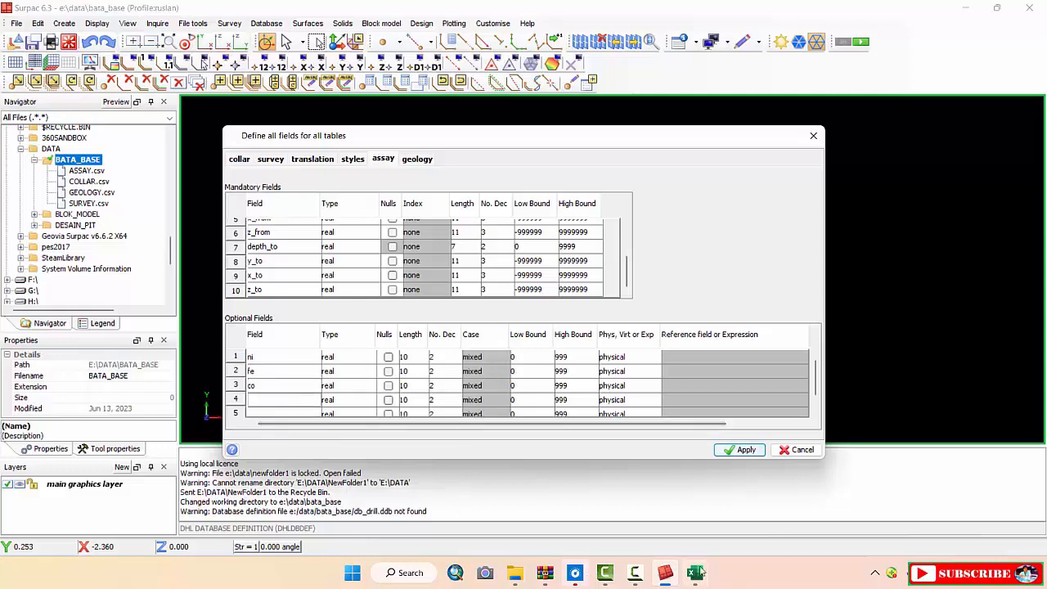
mouse_move(694, 572)
mouse_move(501, 509)
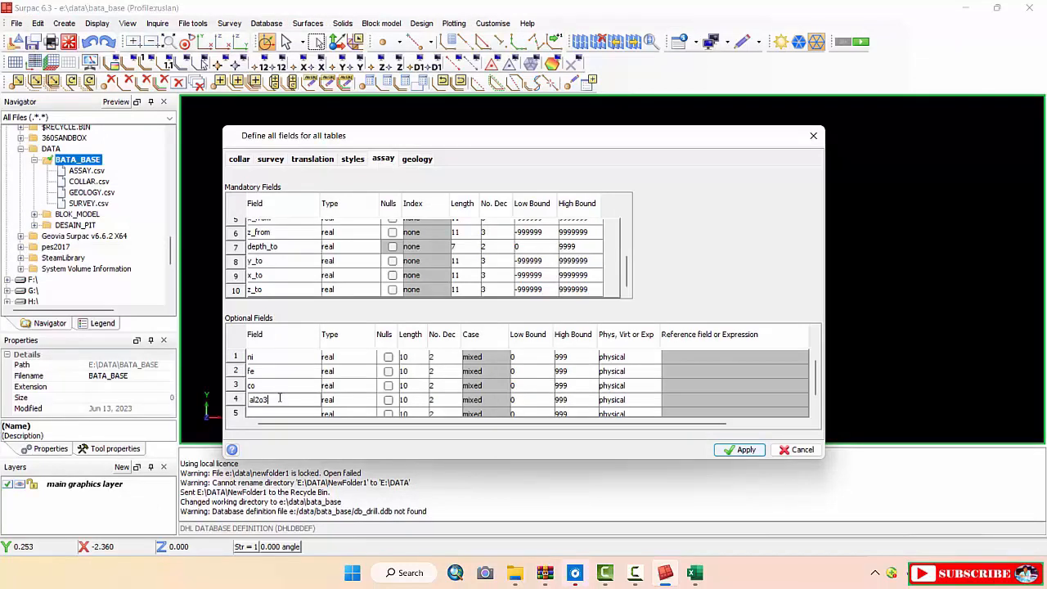
left_click(268, 413)
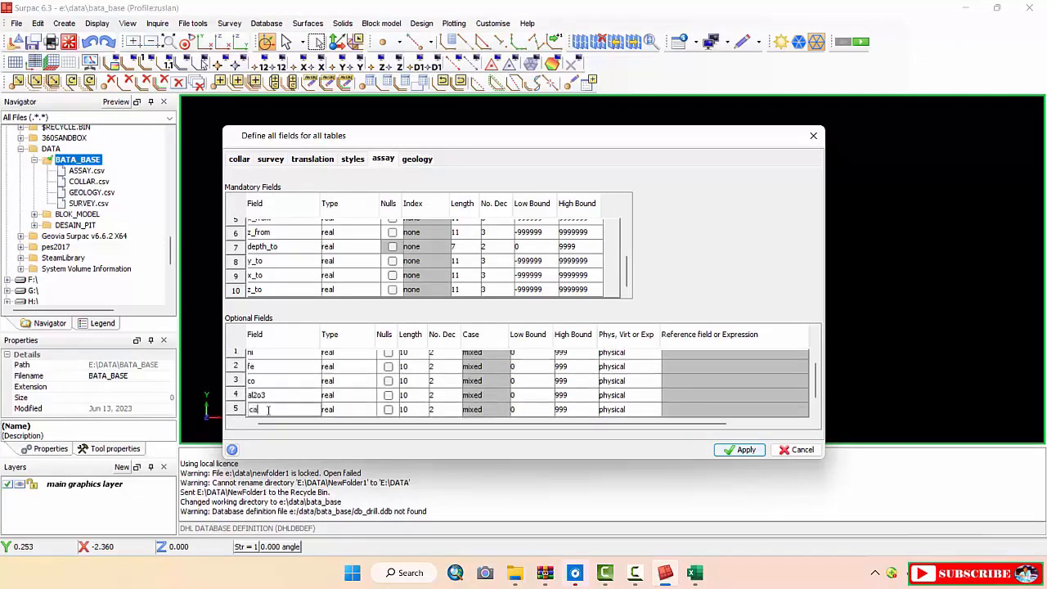
type("cao")
key("Return")
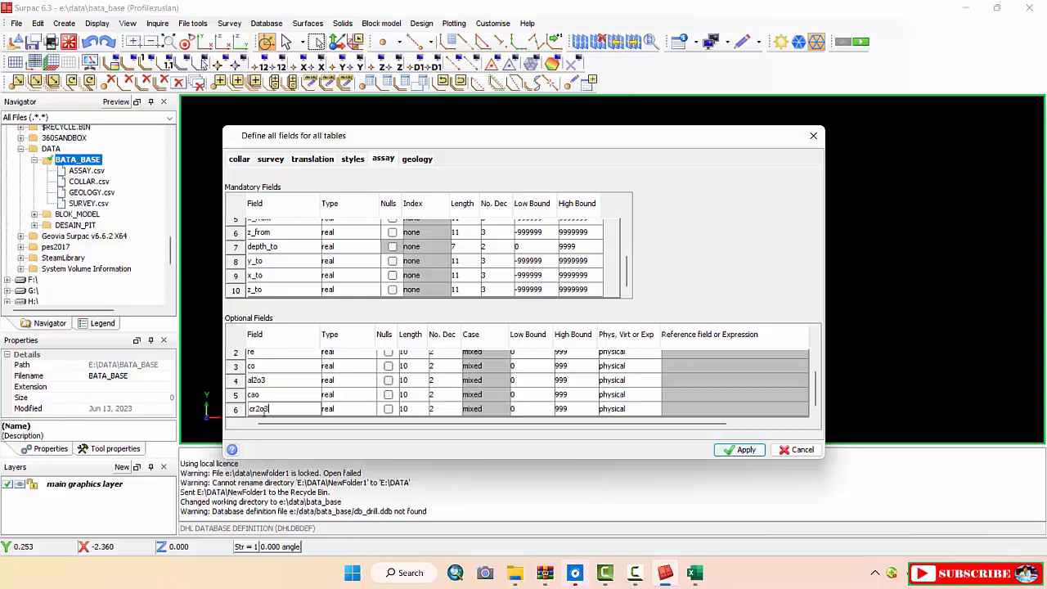
Add two more optional rows to the assay table after cr2o3 and name them mgo and mno
right_click(242, 414)
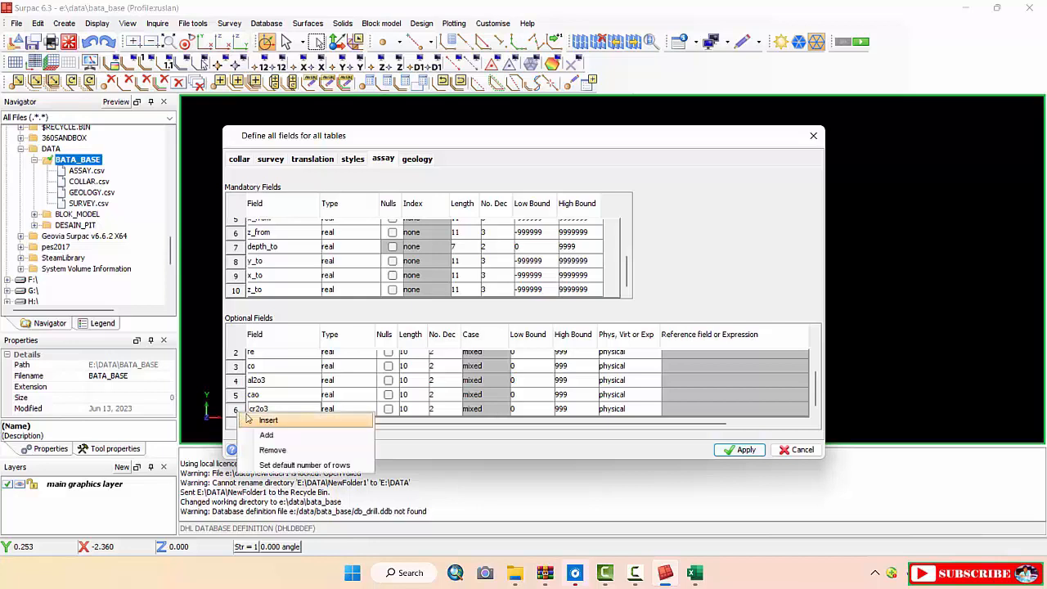
left_click(291, 396)
right_click(236, 412)
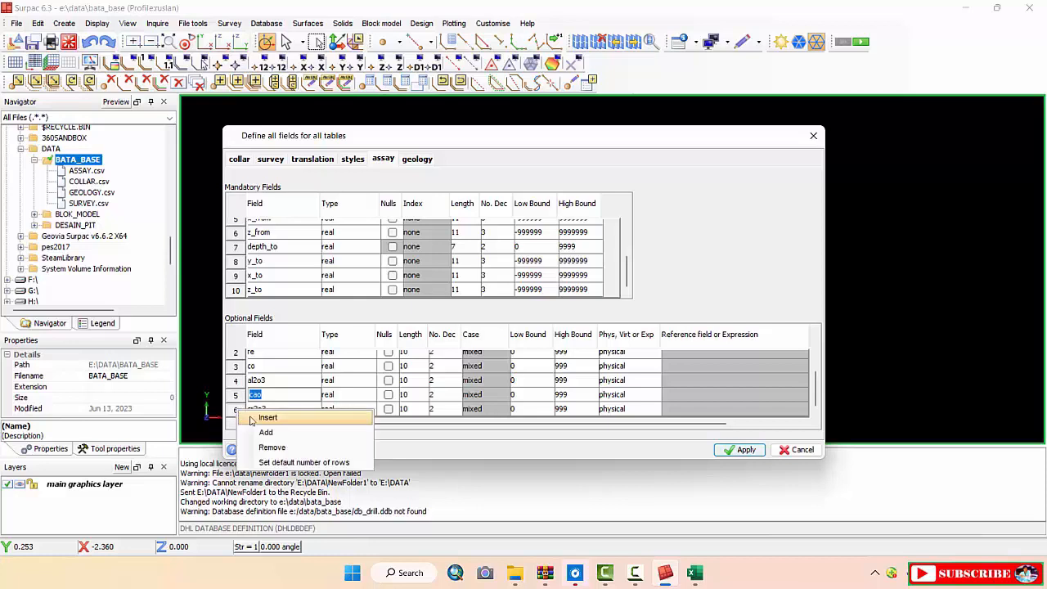
left_click(262, 431)
right_click(236, 406)
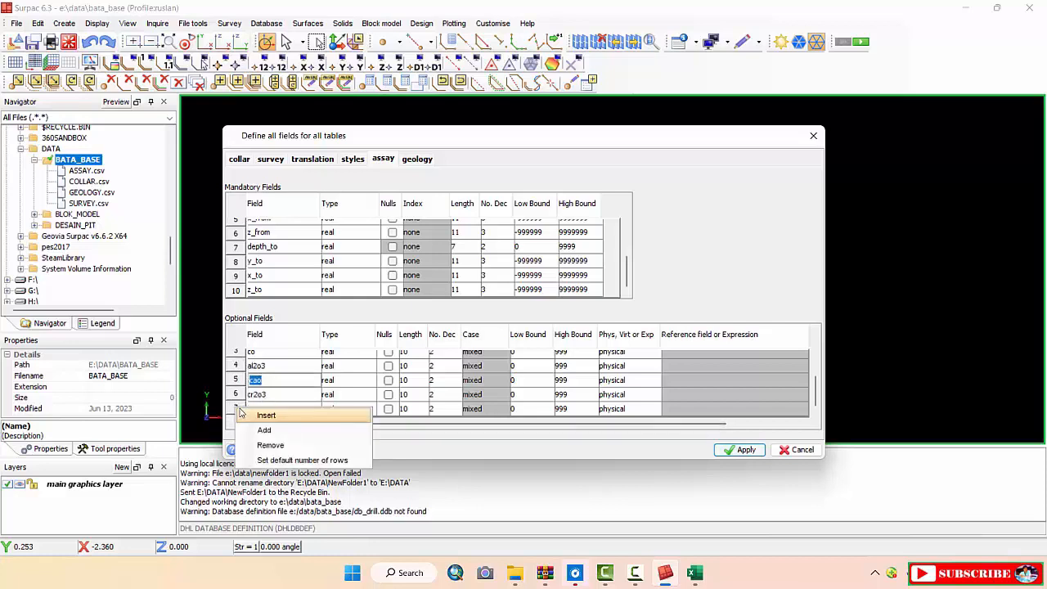
left_click(264, 430)
left_click(268, 391)
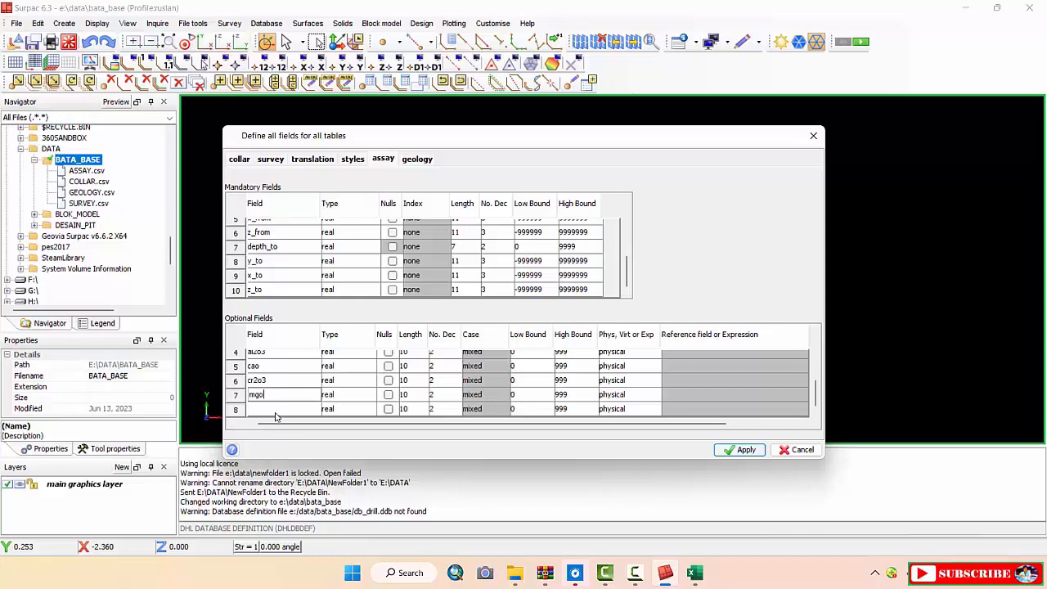
left_click(275, 410)
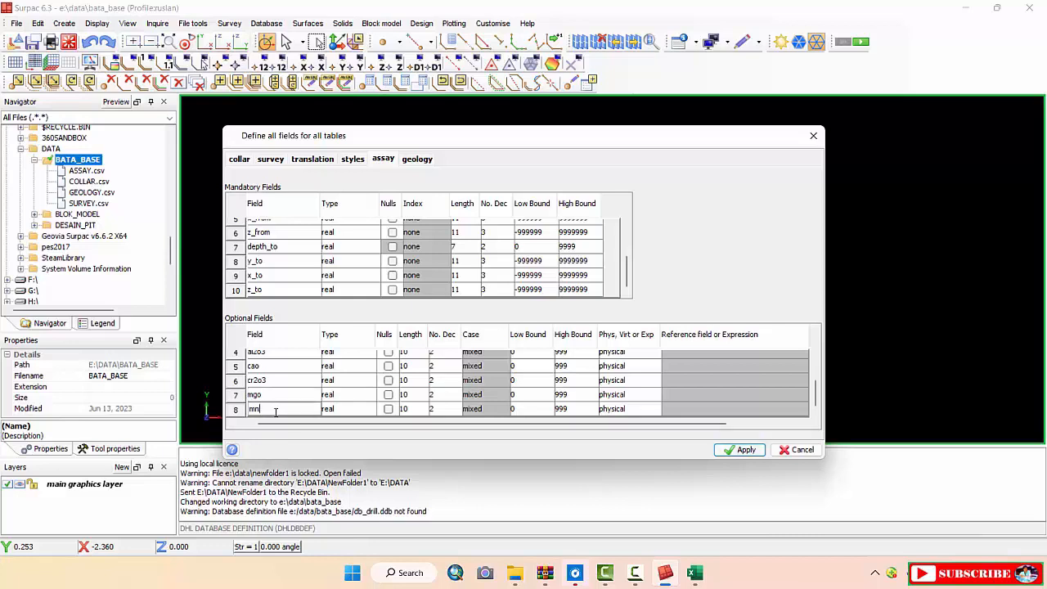
Add two final optional rows to the assay table after mno and name them sio2 and simg
right_click(236, 406)
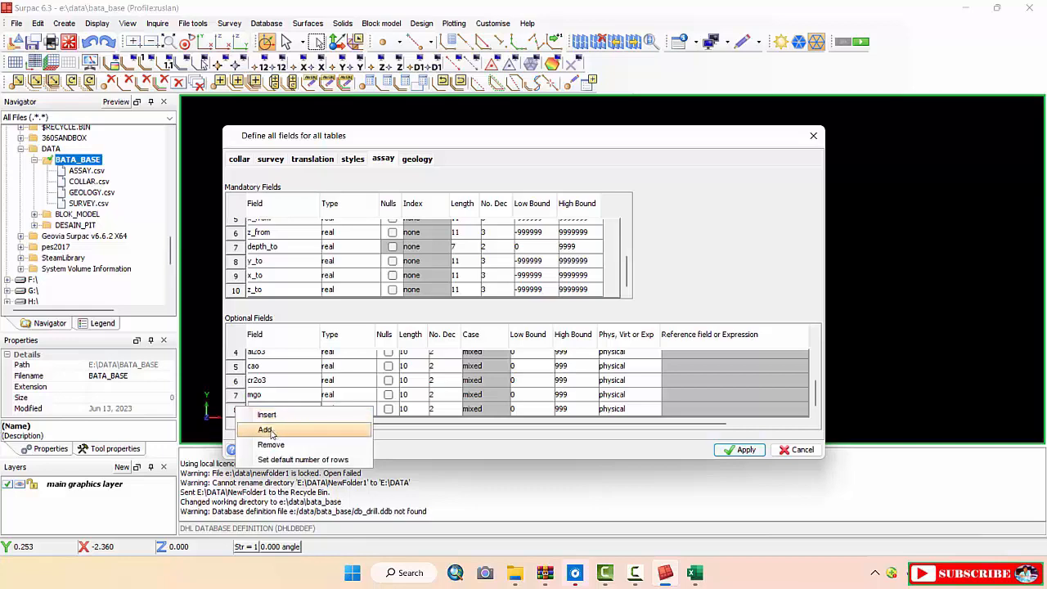
left_click(267, 430)
right_click(238, 408)
left_click(267, 431)
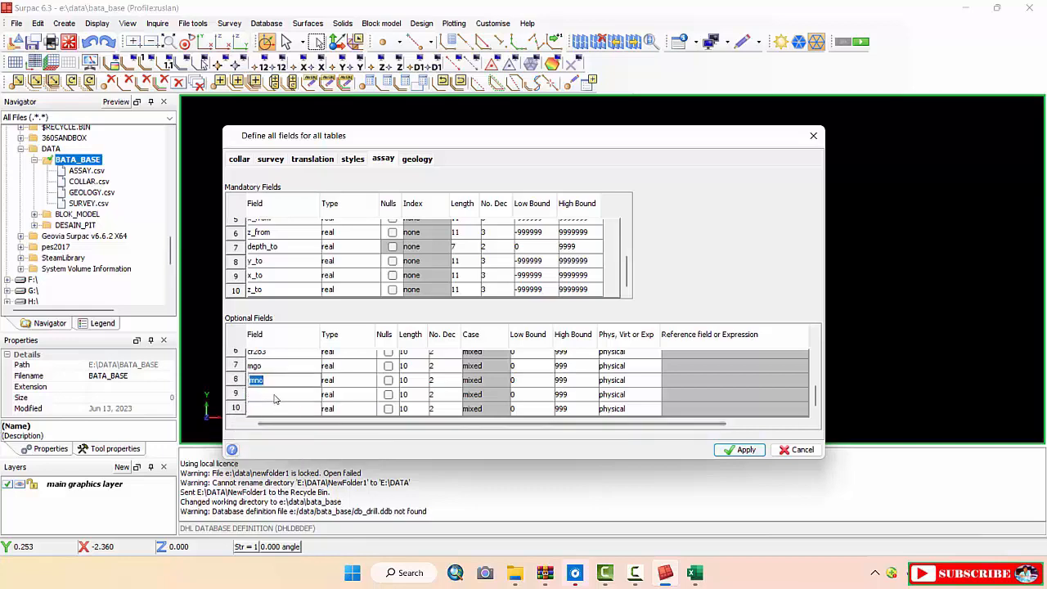
mouse_move(502, 504)
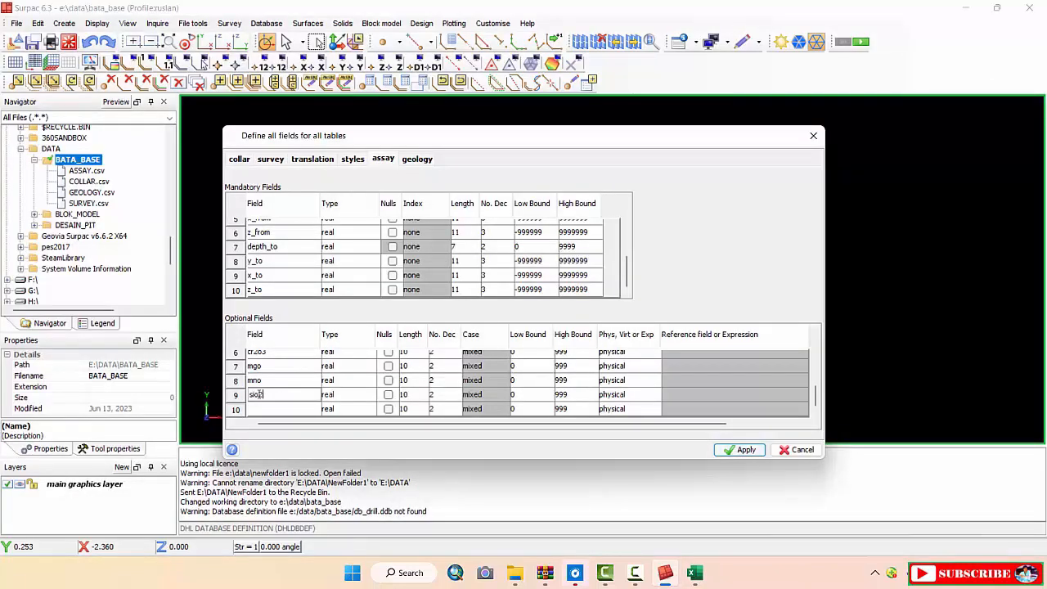
left_click(262, 408)
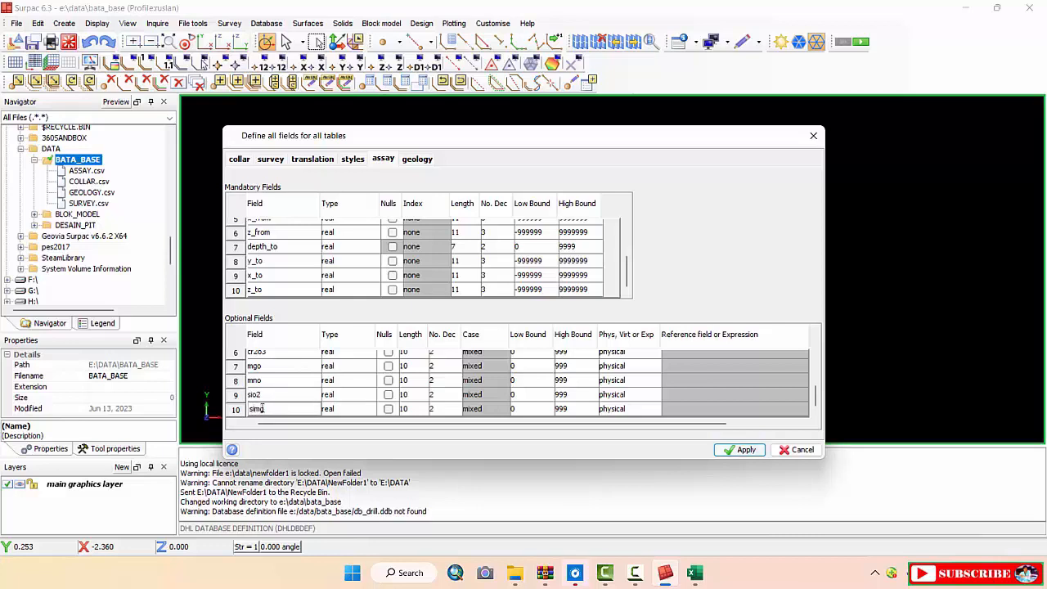
scroll(367, 401, "up", 2)
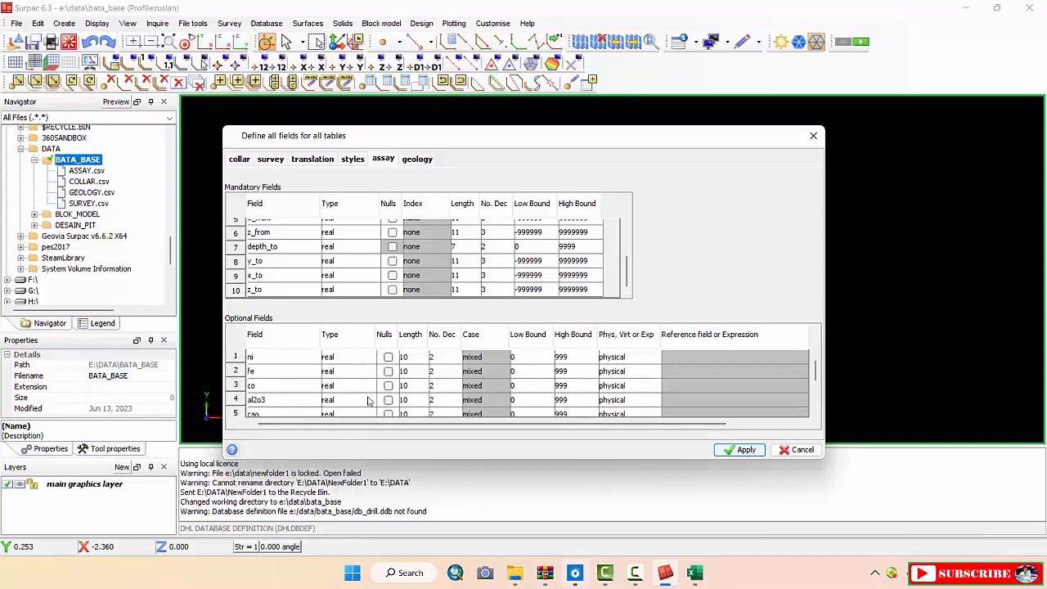
Review the geology table's mandatory fields and compare them with the column headings in the GEOLOGY Excel workbook, including lithologi
left_click(417, 161)
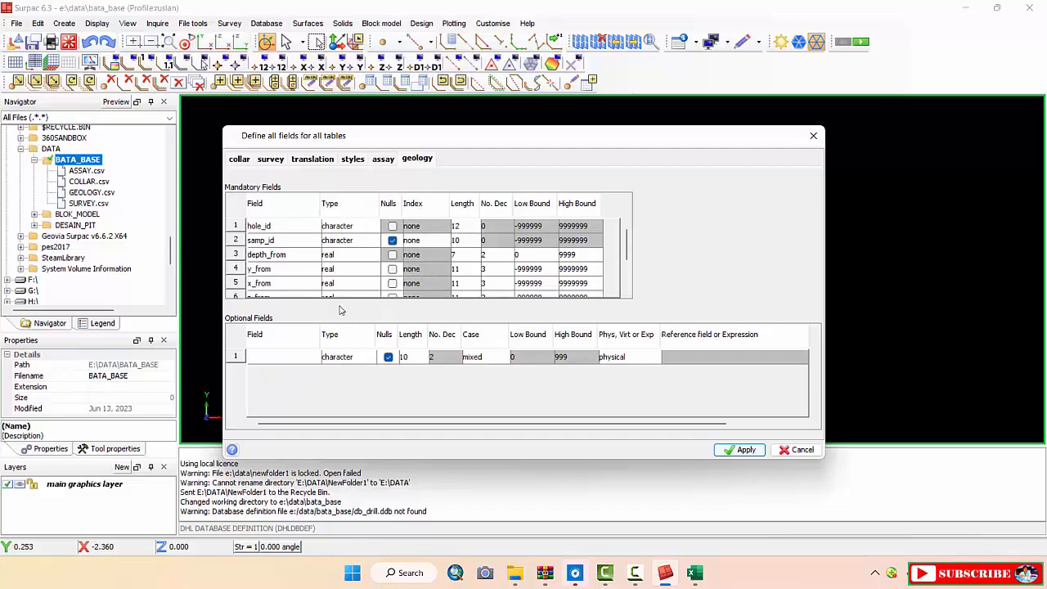
scroll(384, 262, "down", 2)
scroll(388, 270, "up", 2)
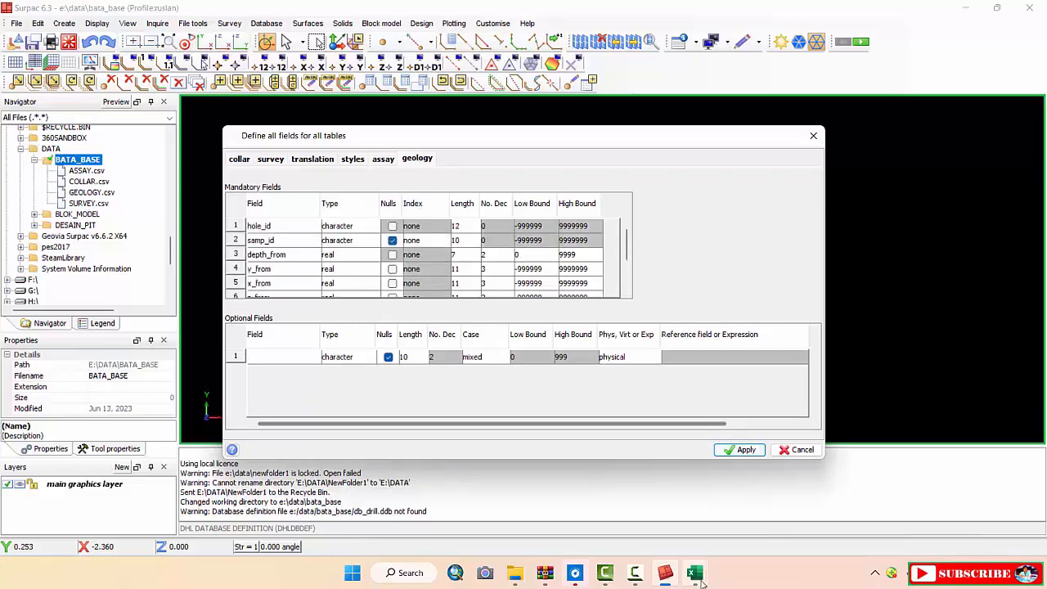
mouse_move(745, 519)
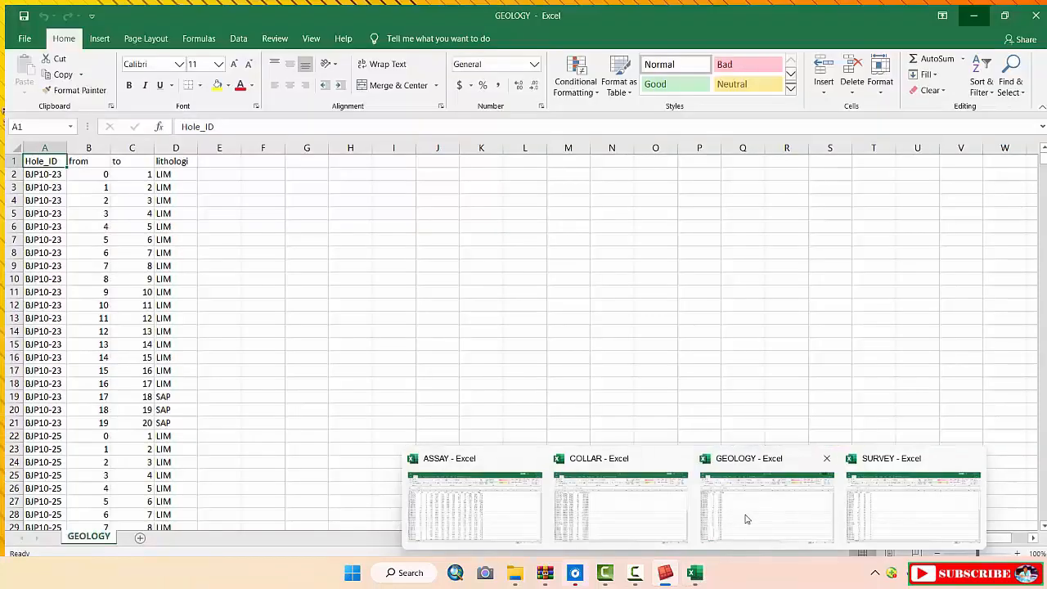
left_click(745, 519)
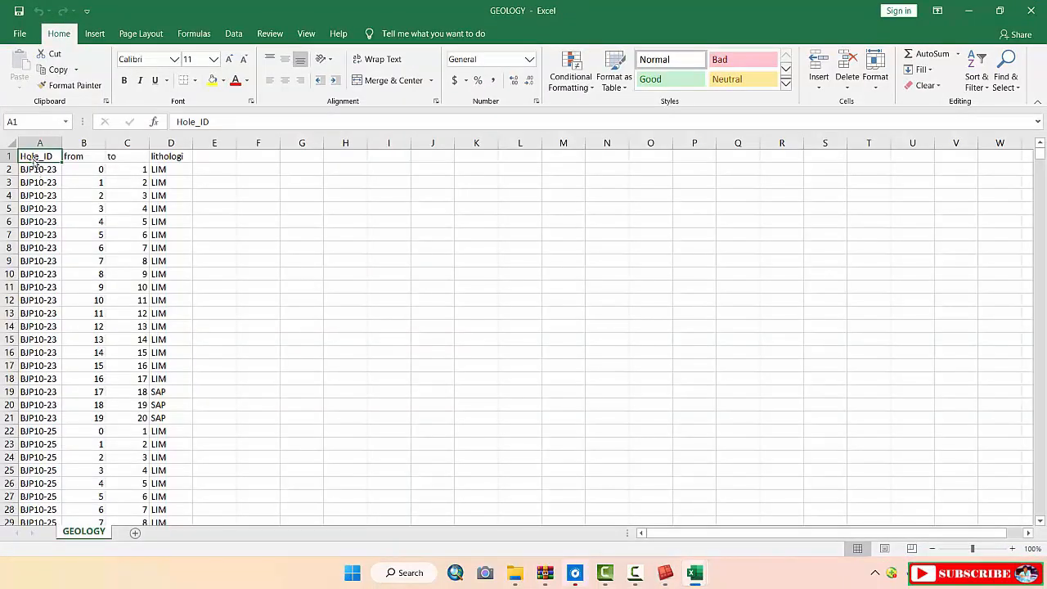
left_click(167, 158)
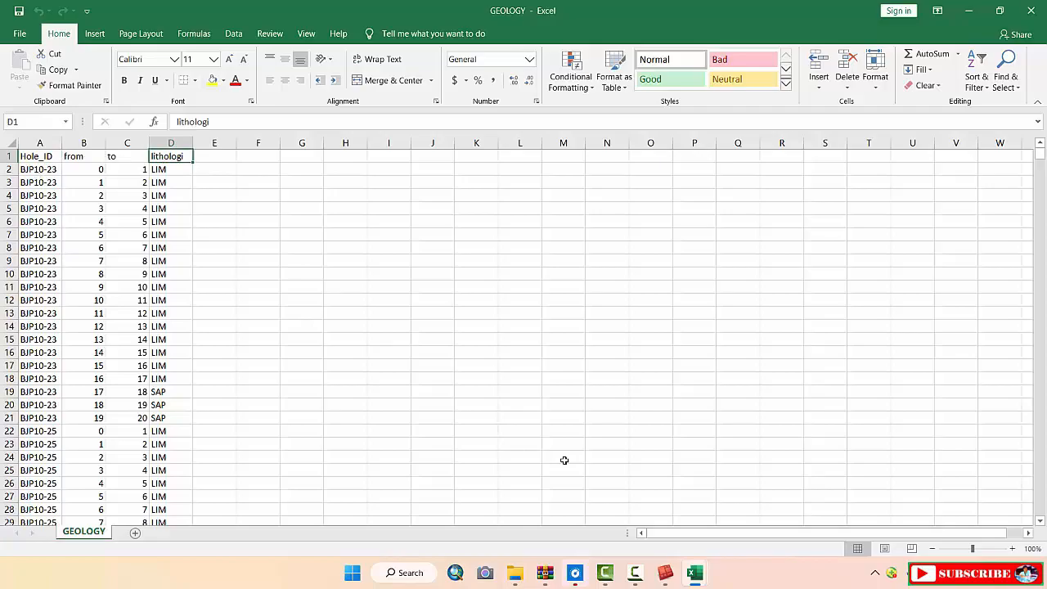
Return to Surpac, name the geology table's optional field lithologi, and apply the field definitions to create the database
left_click(665, 572)
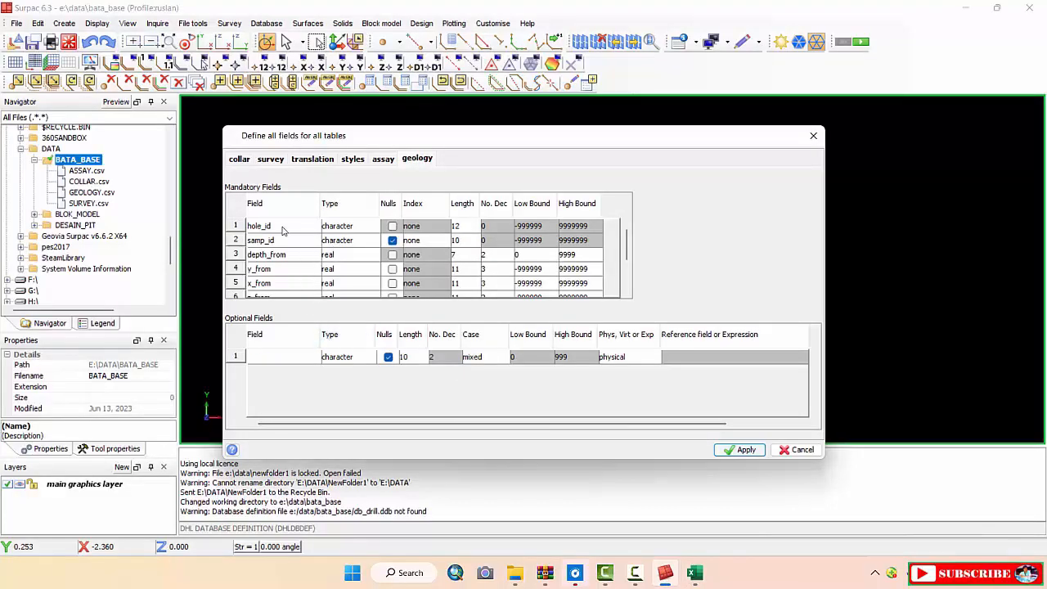
scroll(381, 281, "down", 2)
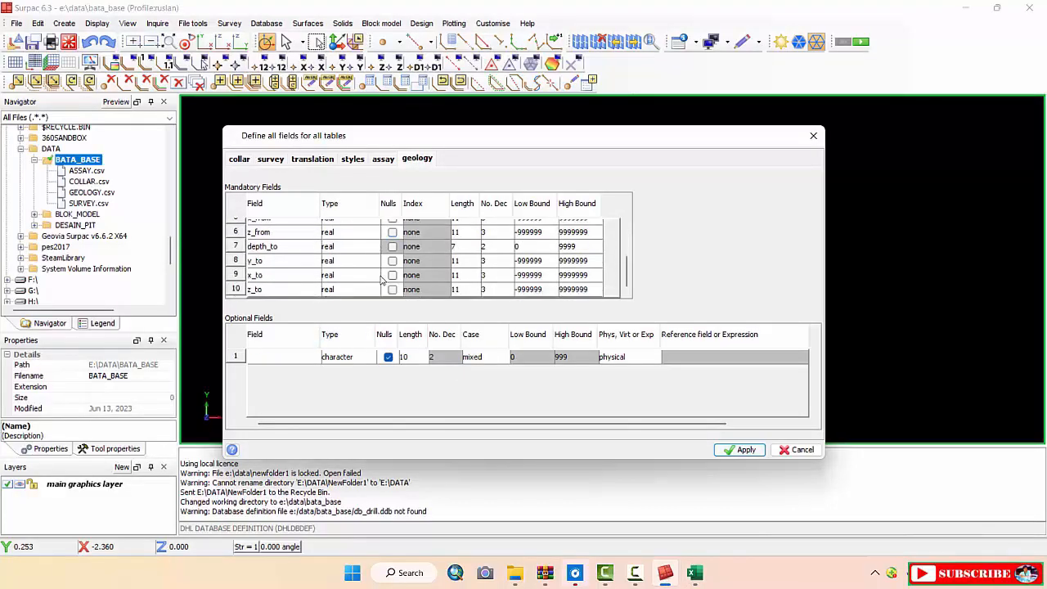
left_click(259, 355)
type("lithologi")
left_click(389, 358)
mouse_move(693, 574)
mouse_move(777, 515)
left_click(744, 451)
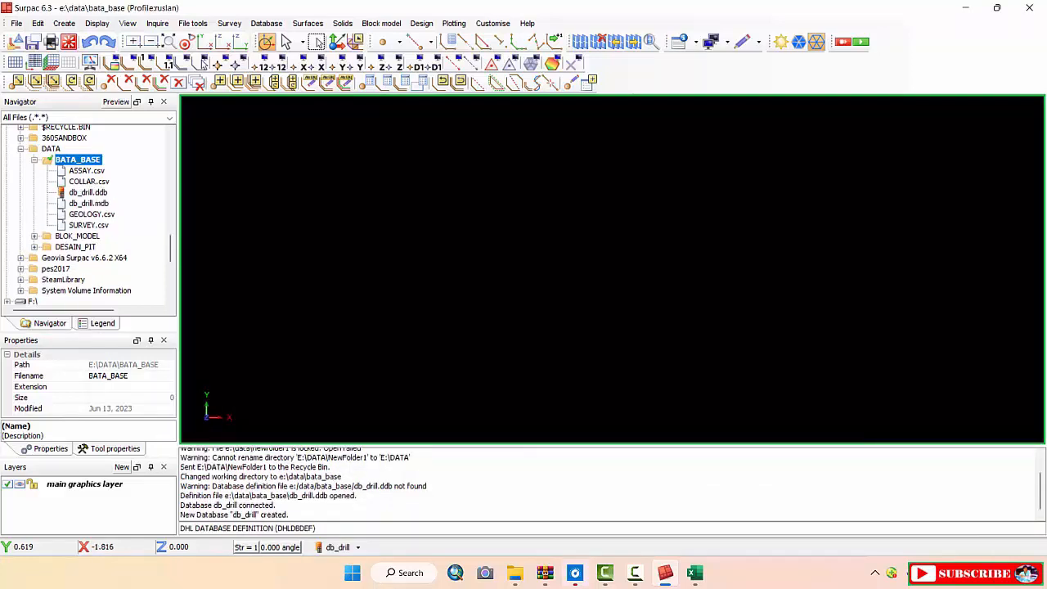
Start loading data into the database with a new format file named db_drillhole and the .not - Surpac Note File report format
left_click(266, 23)
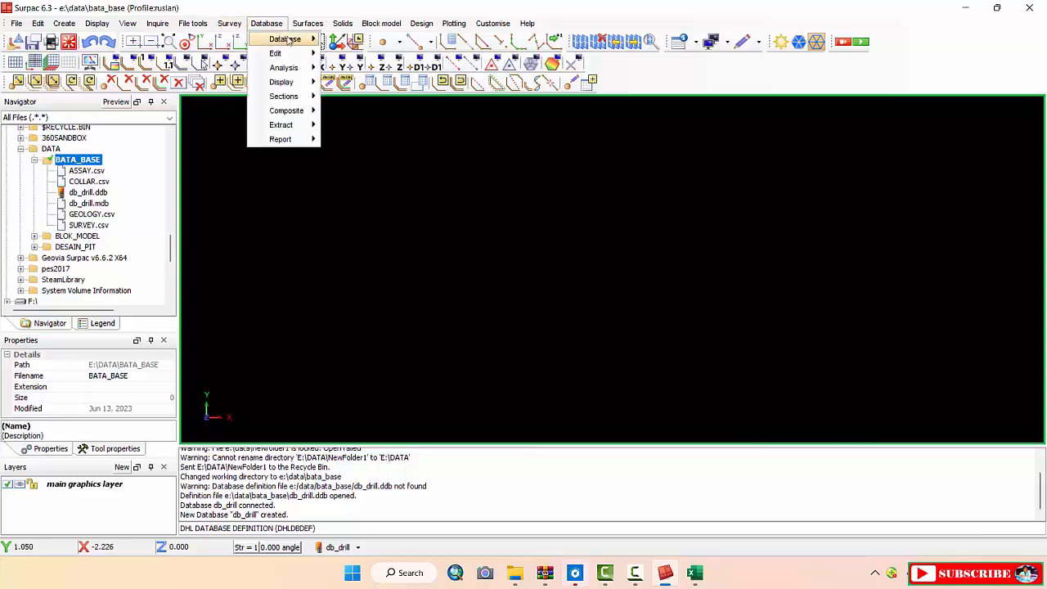
mouse_move(288, 39)
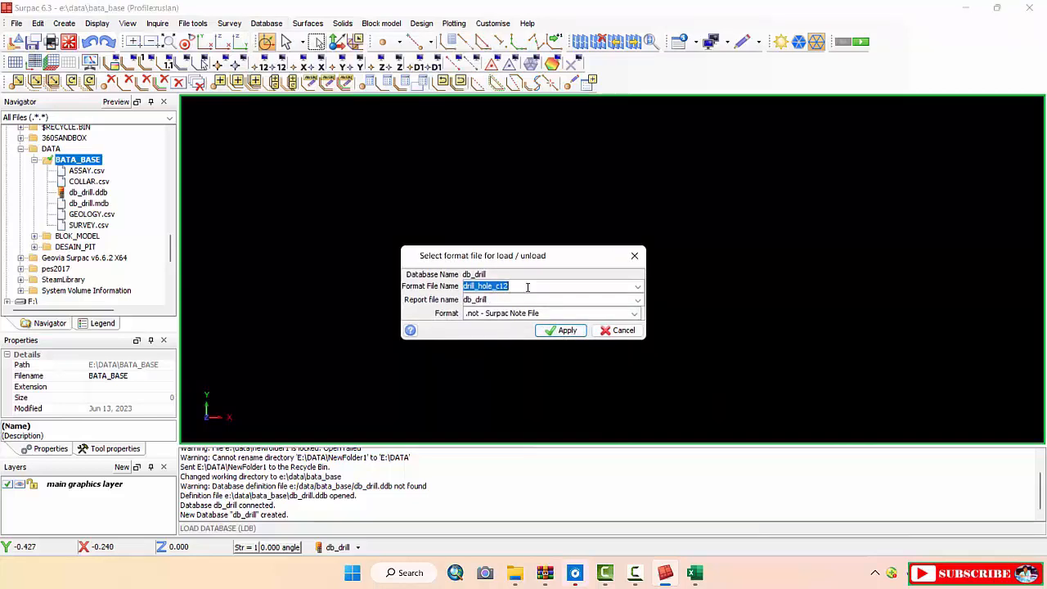
left_click_drag(527, 286, 468, 286)
type("db_")
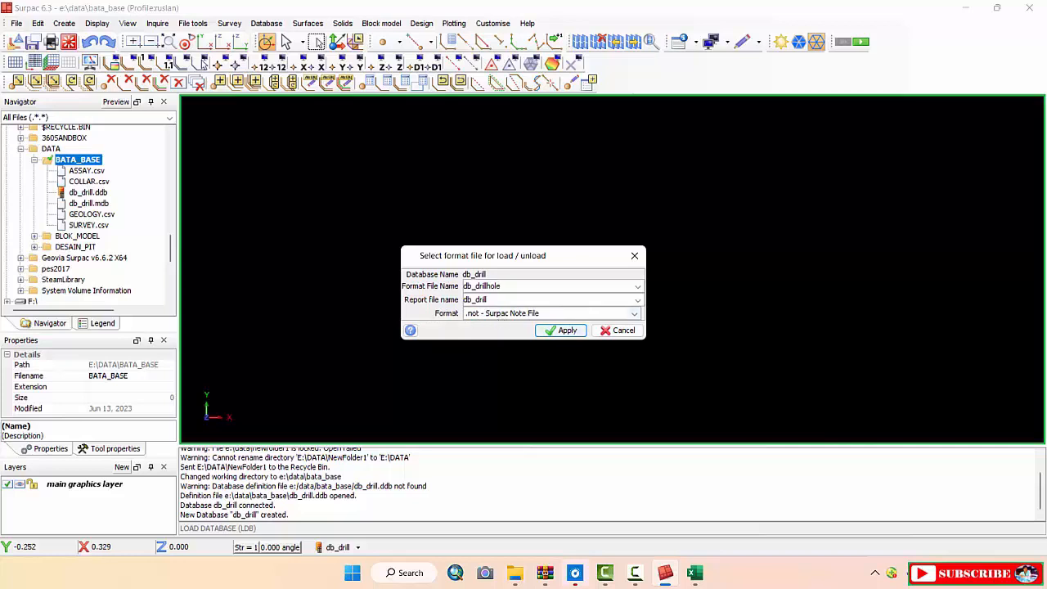
left_click(634, 314)
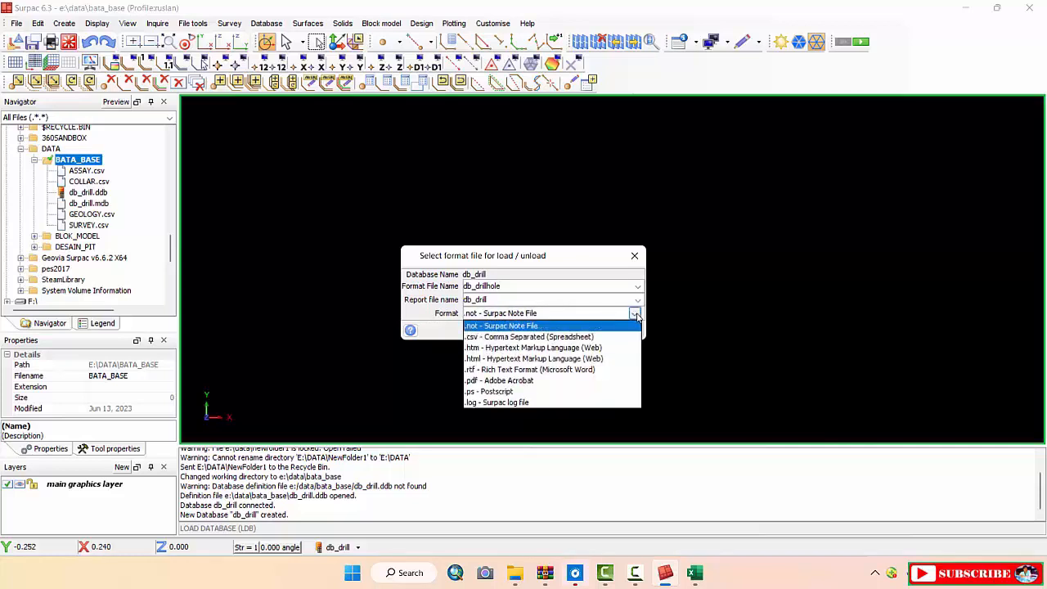
left_click(501, 325)
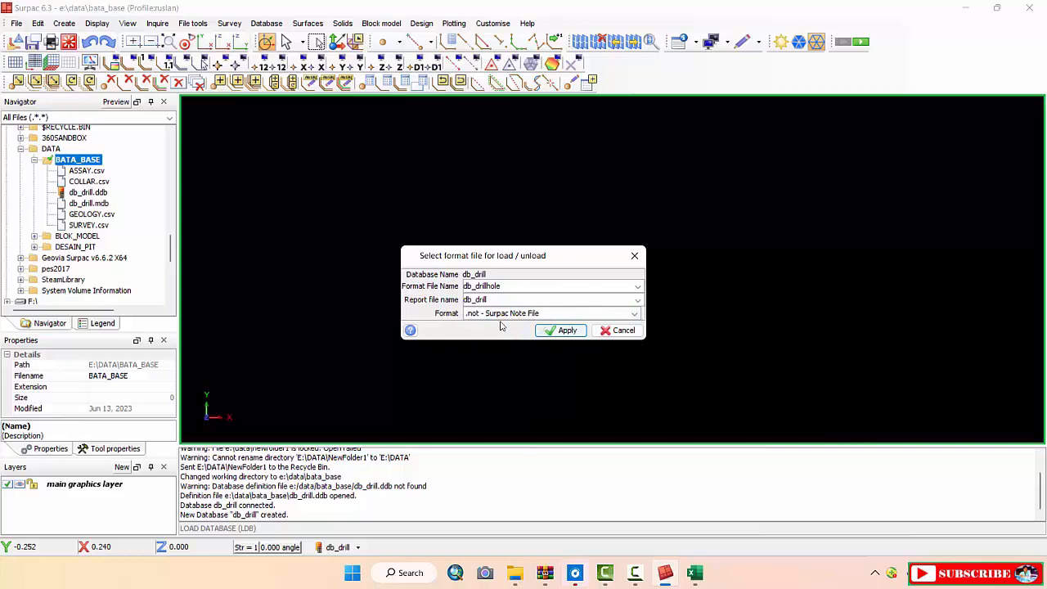
left_click(565, 331)
left_click(552, 312)
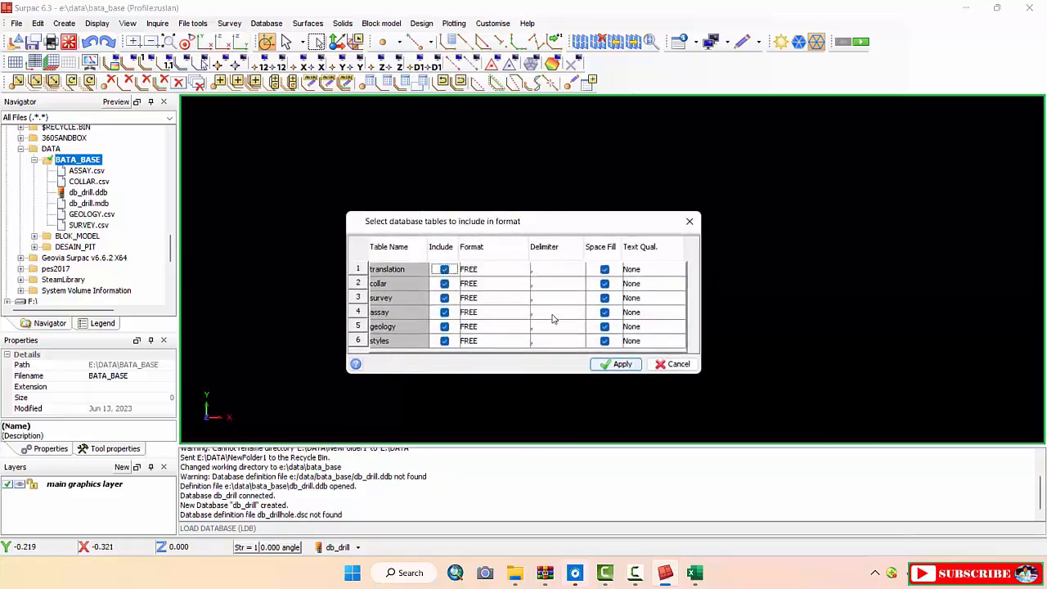
Exclude the translation and styles tables from the load format and apply the table selection
left_click(444, 271)
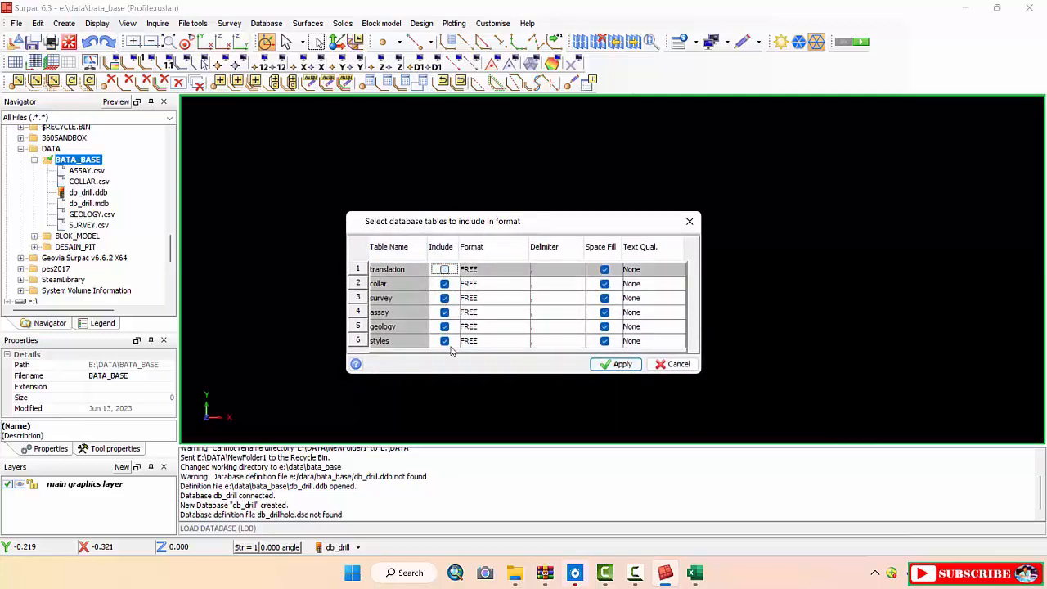
left_click(444, 342)
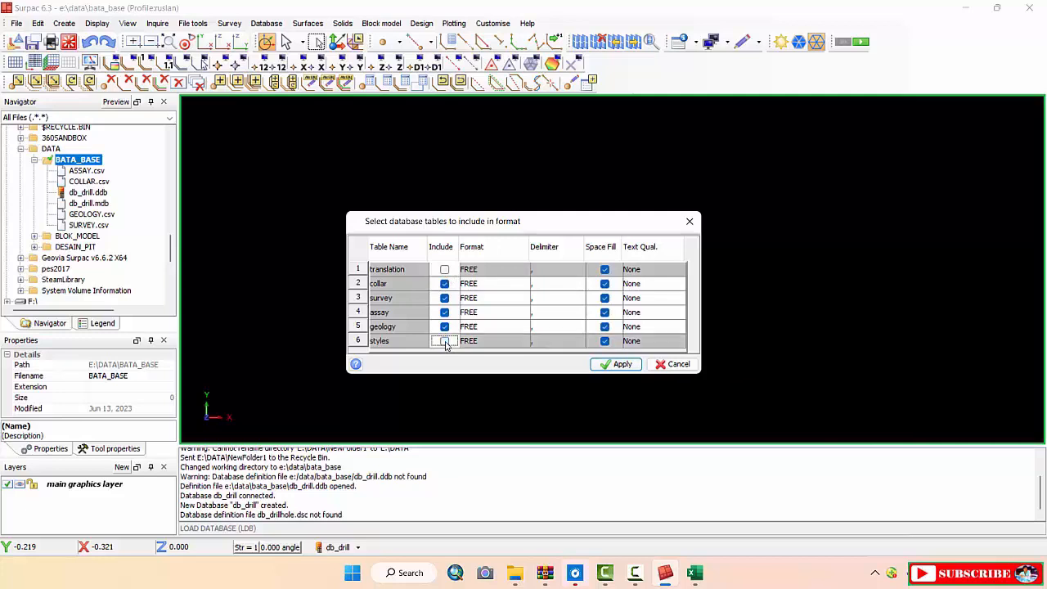
left_click(620, 364)
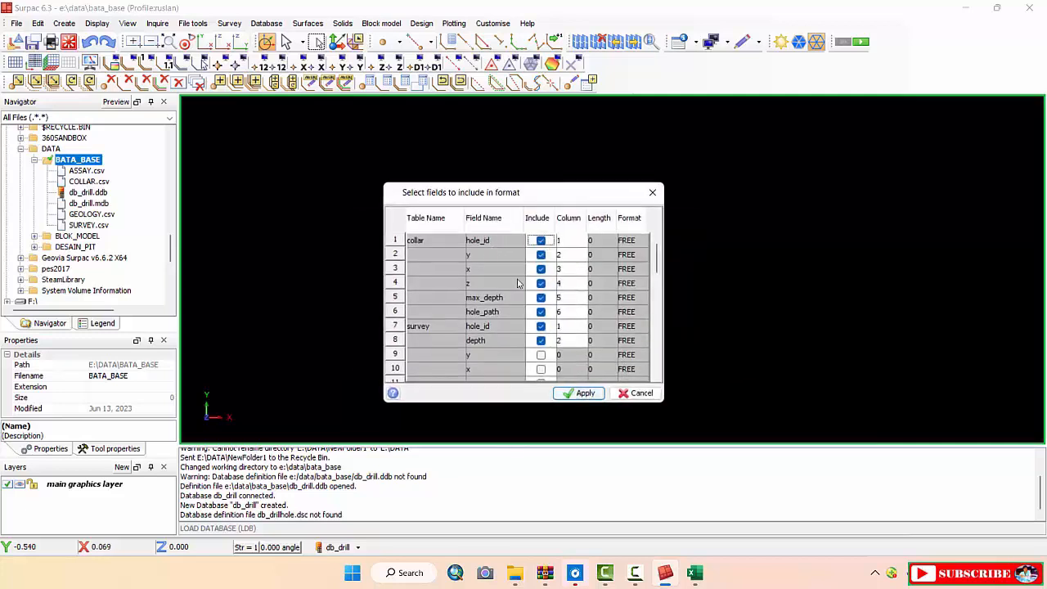
Review the fields included in the format and compare the collar column numbers with the column order in the COLLAR Excel workbook
scroll(552, 313, "down", 2)
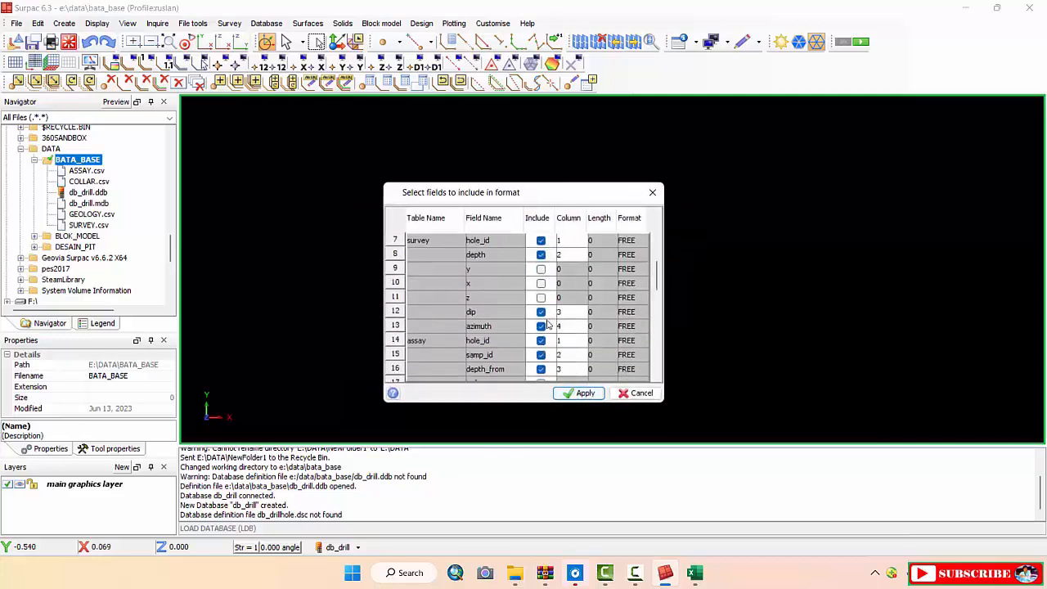
scroll(548, 326, "down", 9)
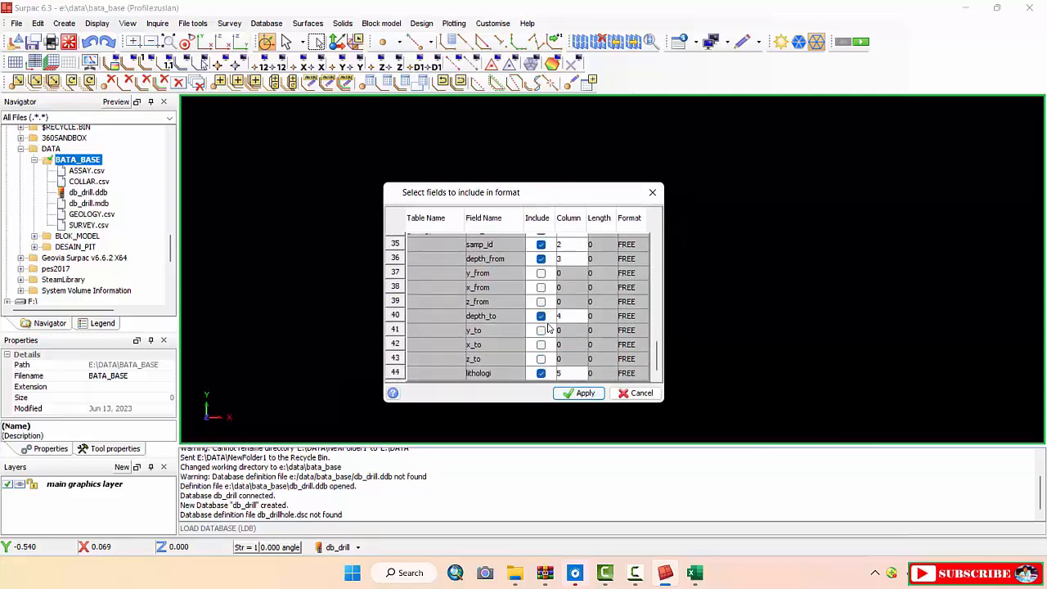
scroll(552, 327, "up", 11)
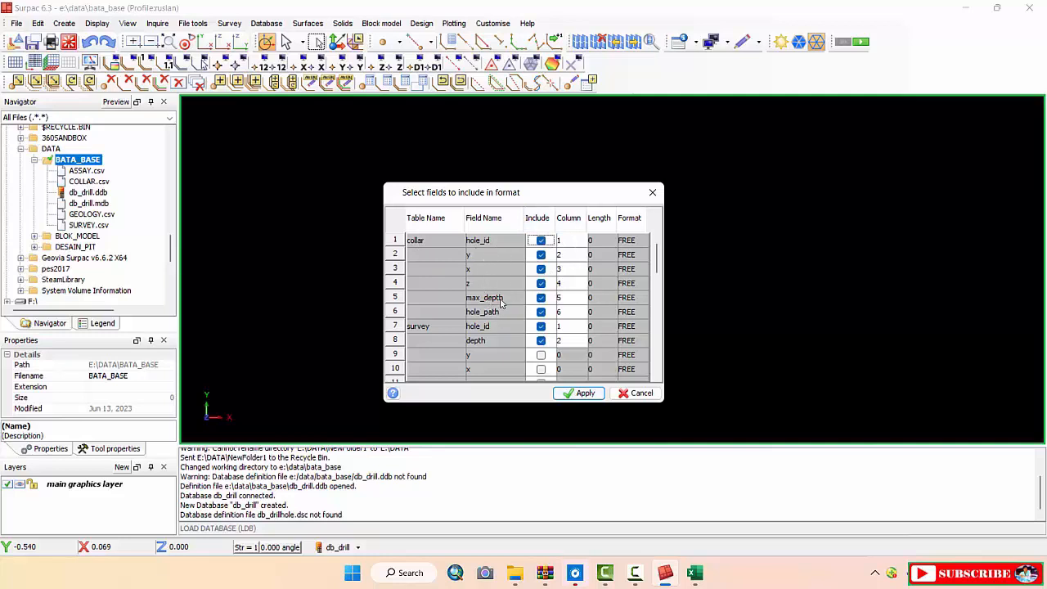
mouse_move(693, 572)
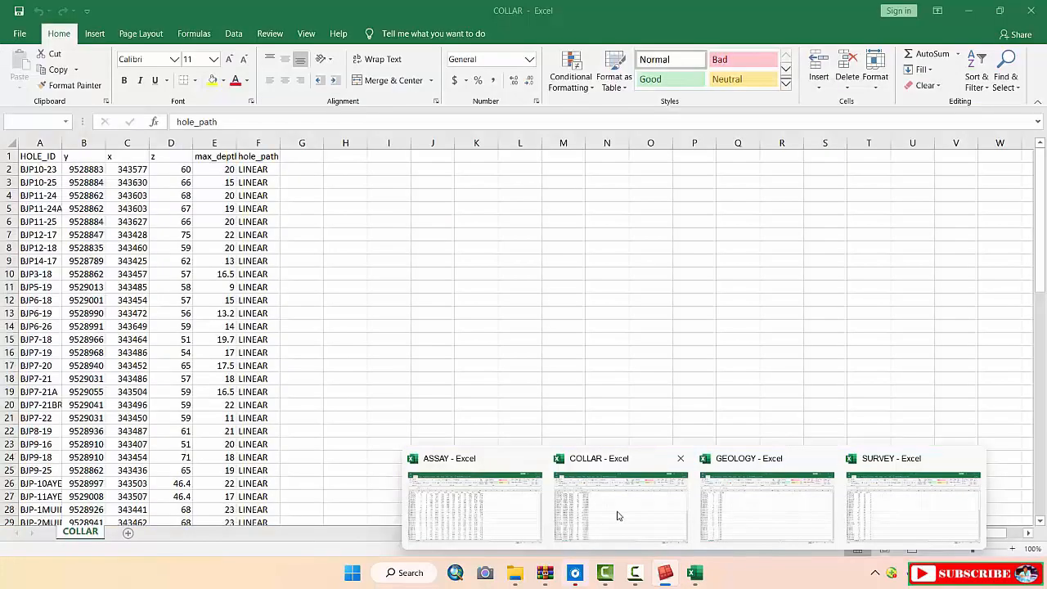
left_click(619, 515)
left_click(40, 144)
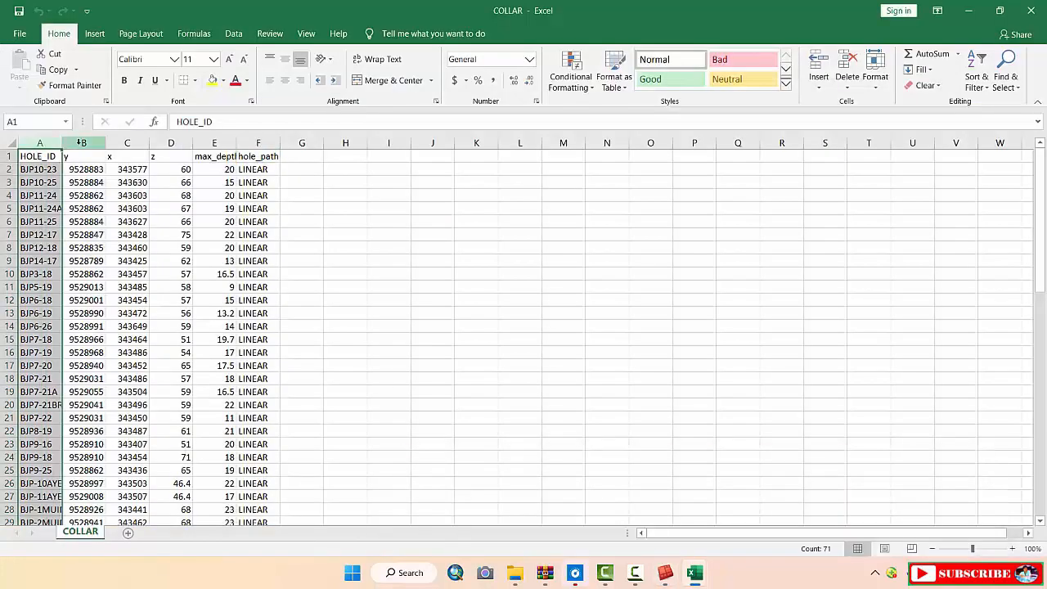
left_click(81, 143)
left_click(126, 143)
left_click(171, 143)
left_click(214, 143)
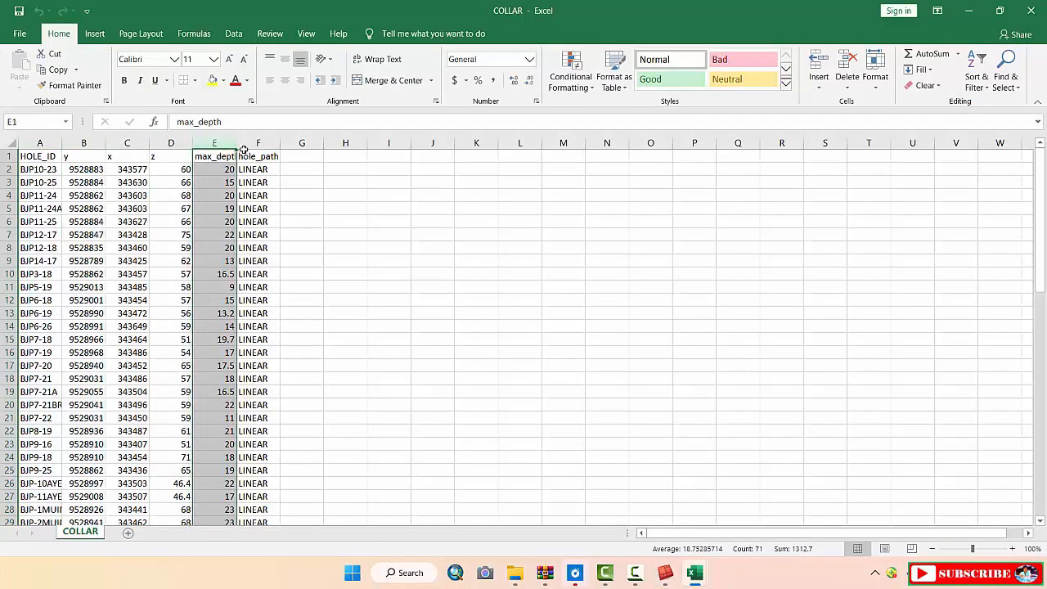
left_click(245, 147)
left_click(432, 246)
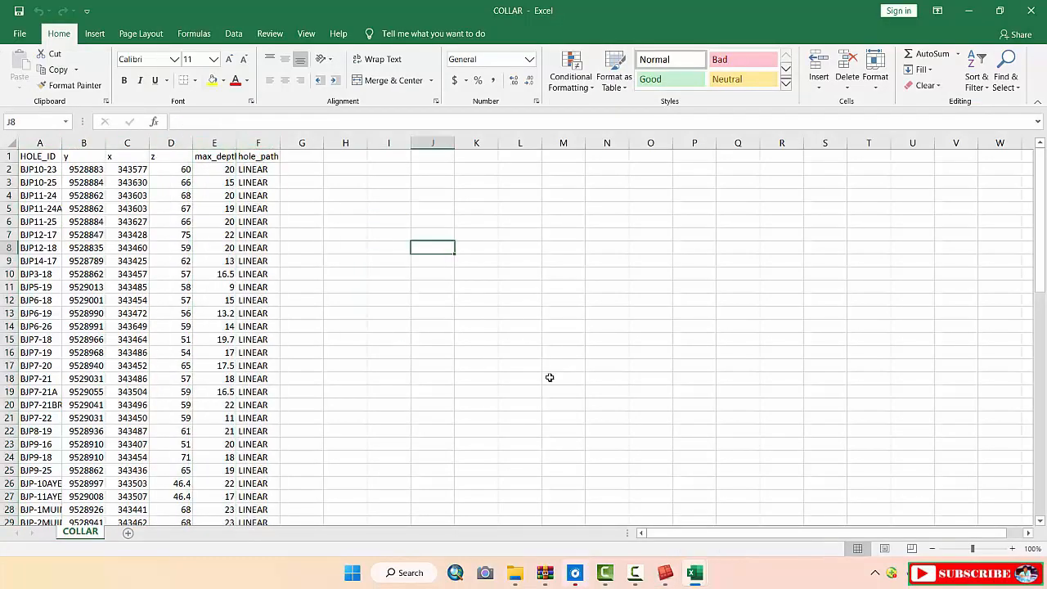
left_click(665, 577)
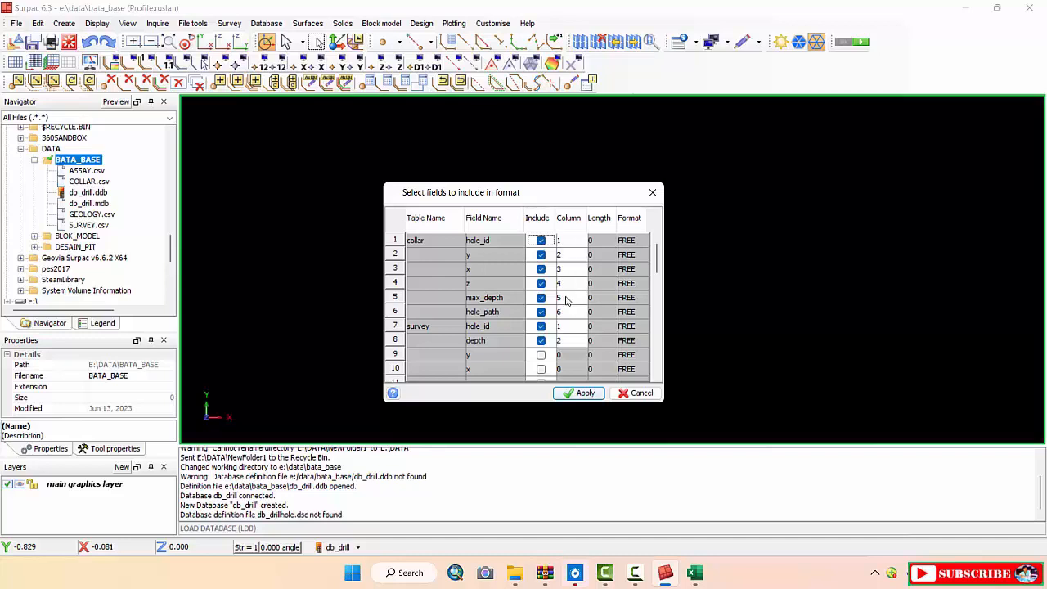
Restore the Surpac window to about half the screen width and move the field selection dialog within it to leave room for Excel
scroll(535, 331, "down", 1)
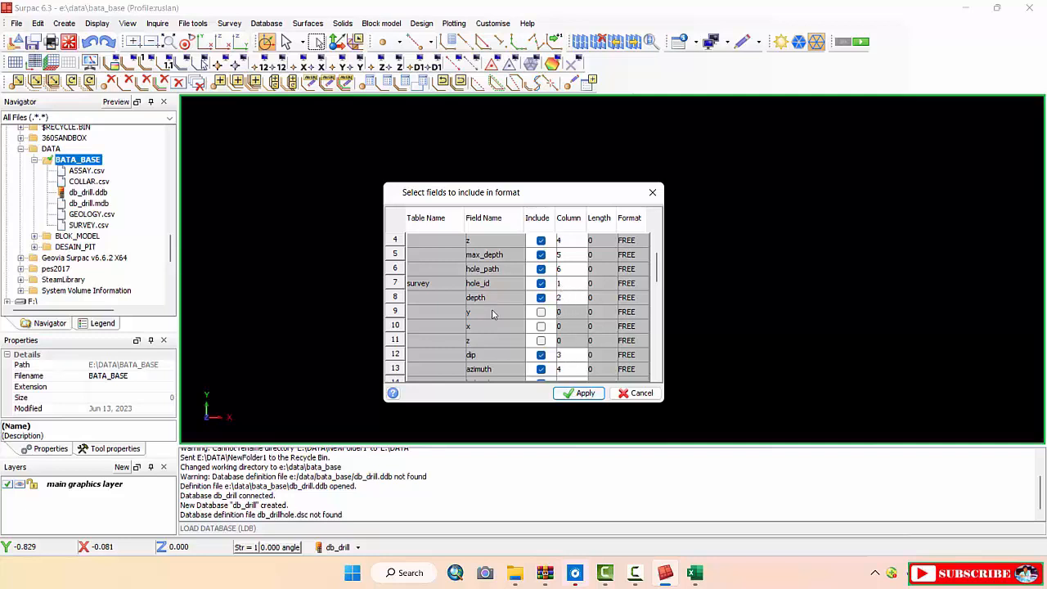
mouse_move(695, 573)
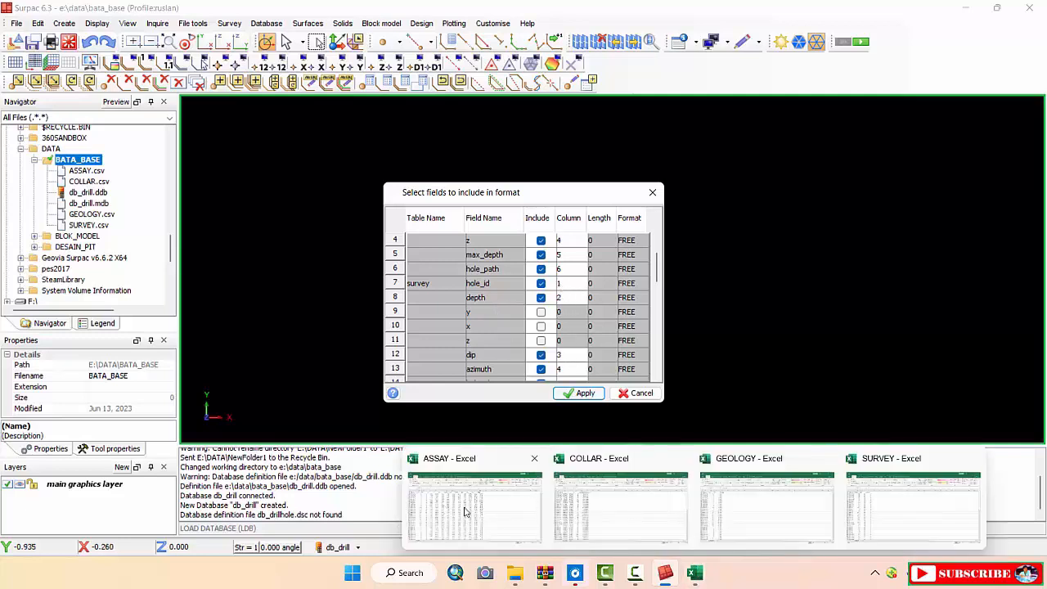
mouse_move(746, 511)
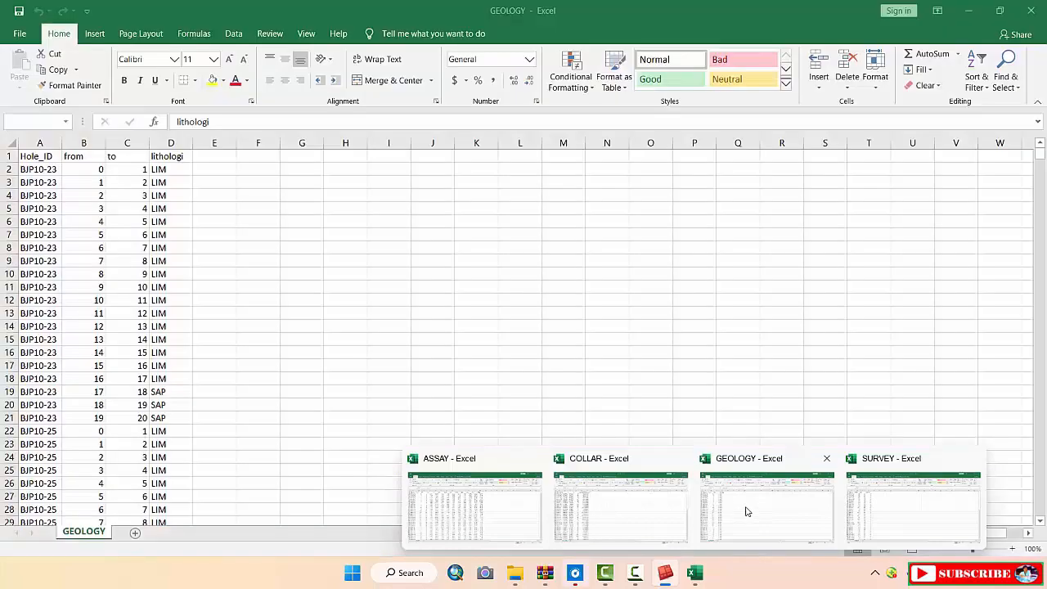
mouse_move(888, 515)
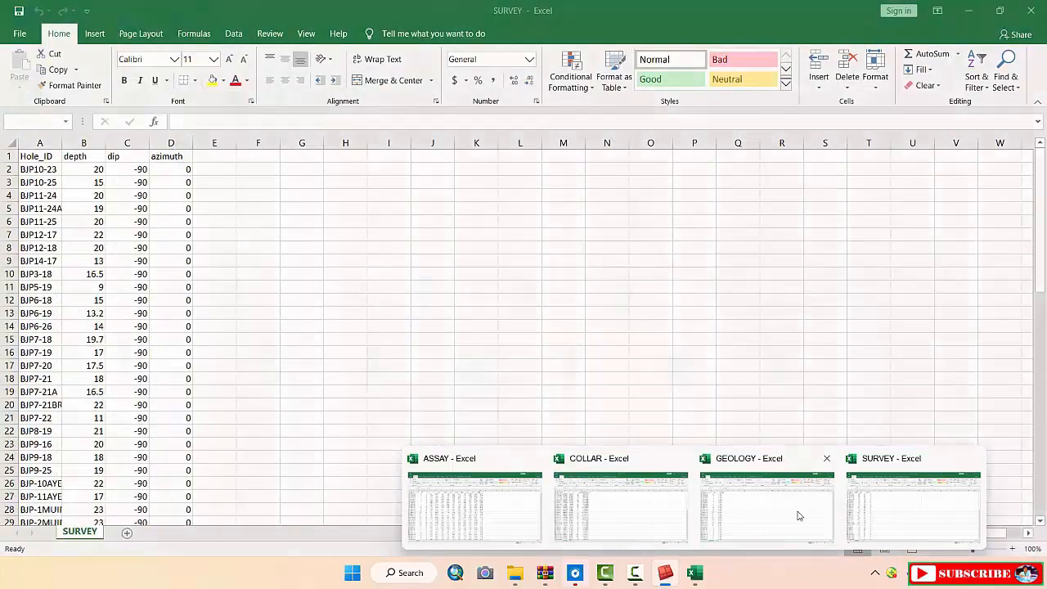
mouse_move(833, 512)
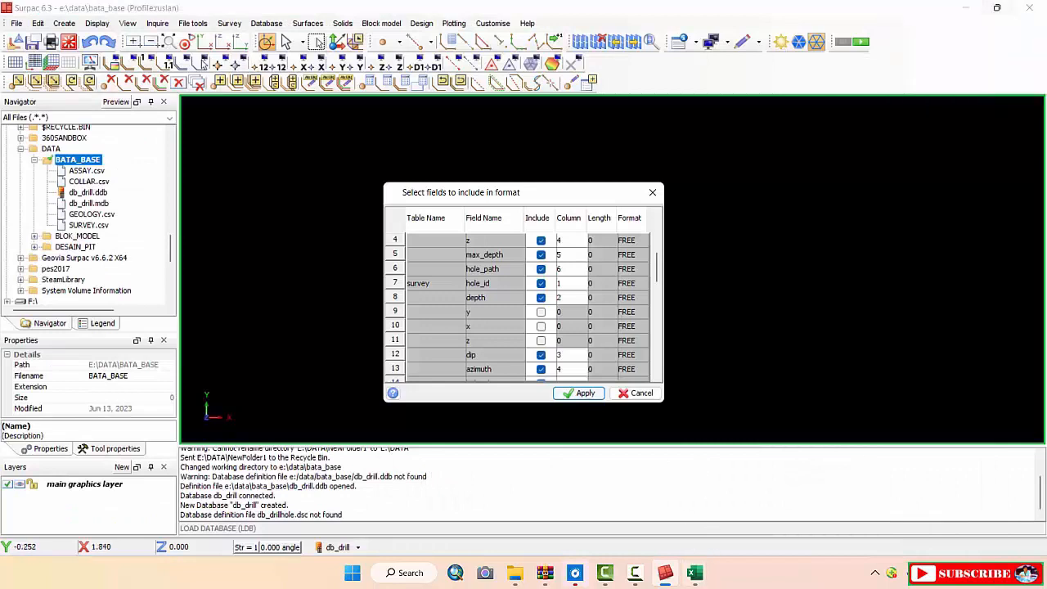
left_click(996, 8)
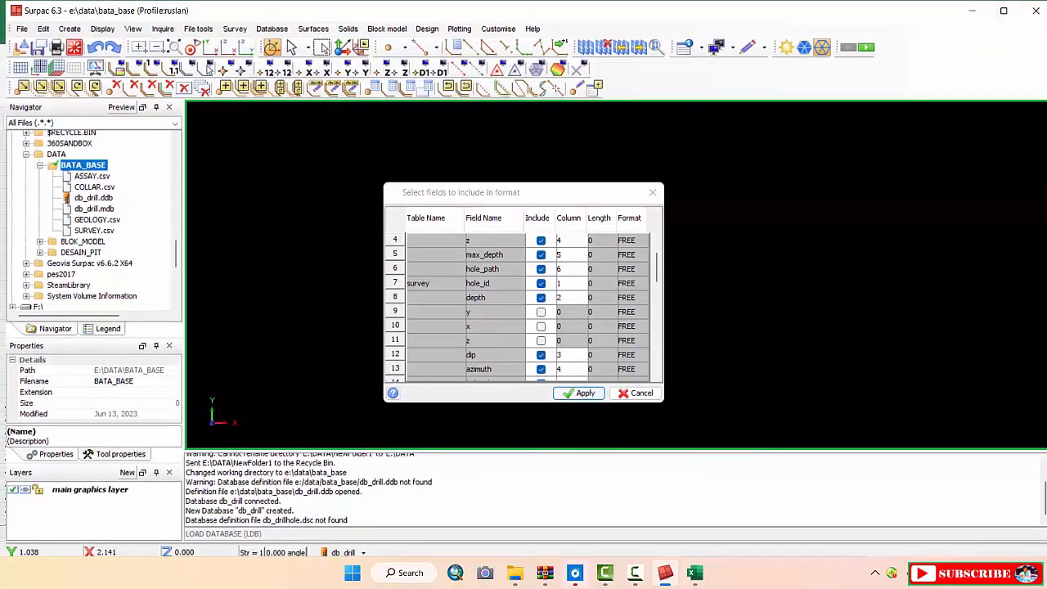
left_click(1003, 11)
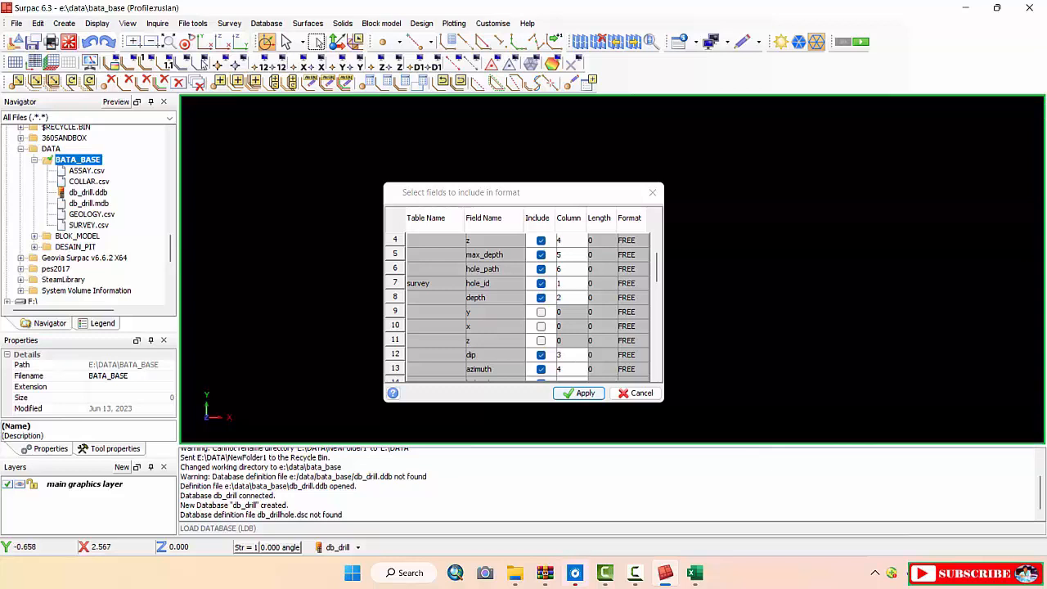
left_click(996, 7)
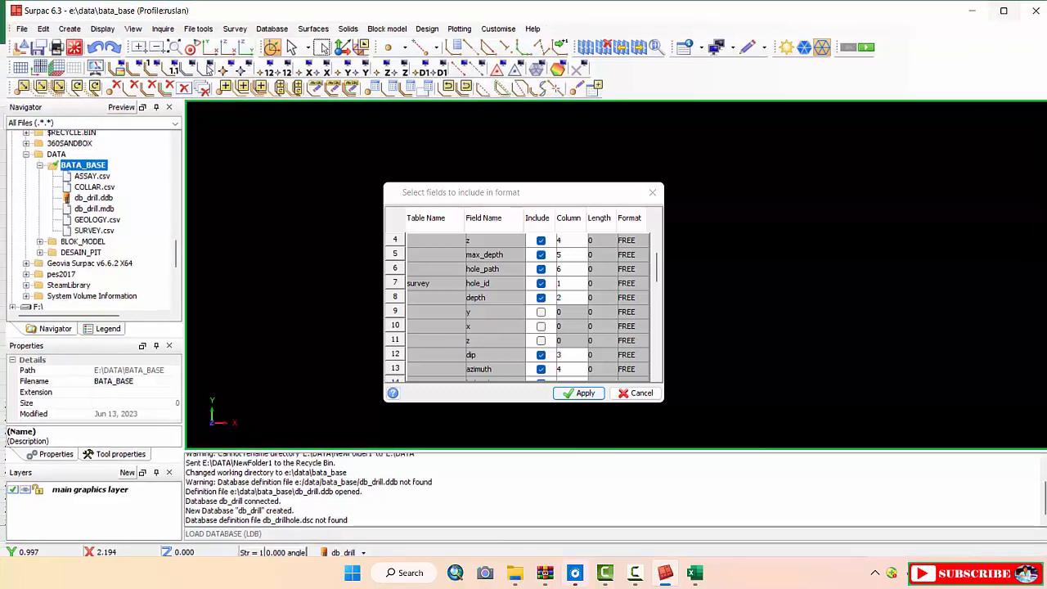
left_click_drag(1044, 2, 779, 117)
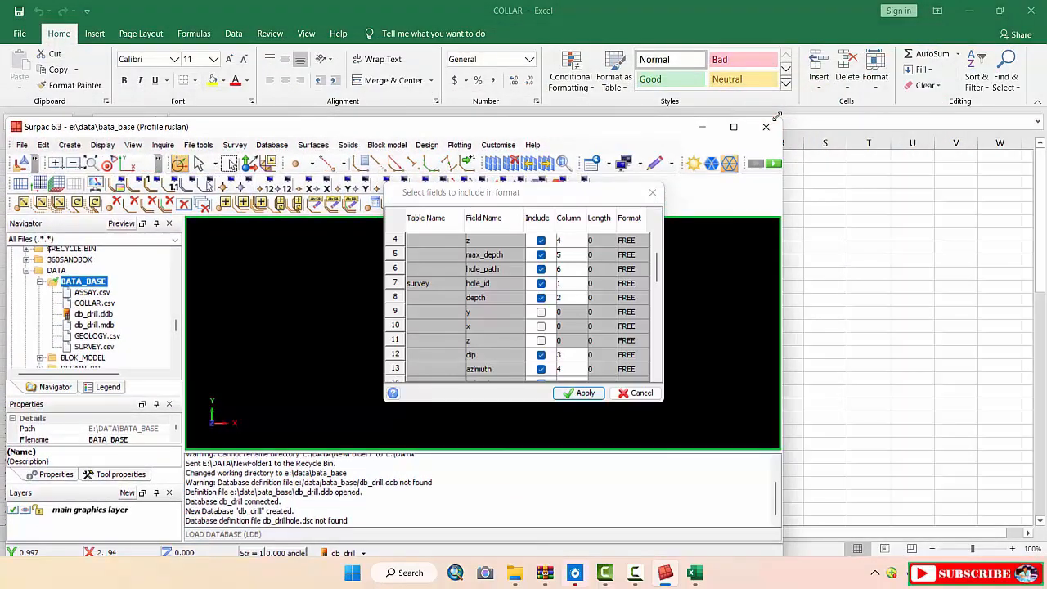
left_click_drag(615, 127, 606, 22)
left_click_drag(583, 200, 379, 92)
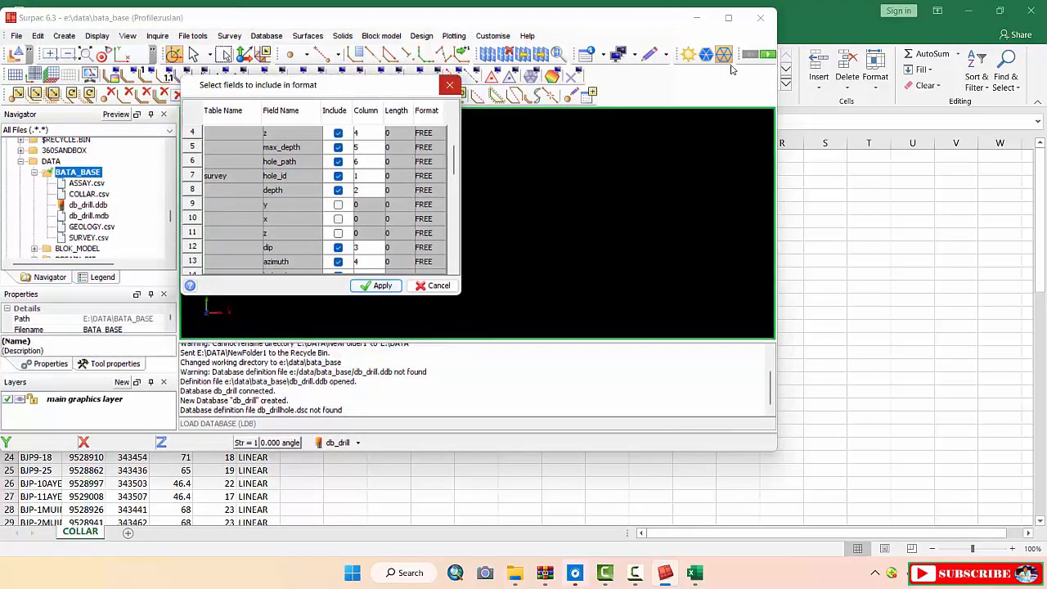
left_click_drag(775, 97, 503, 75)
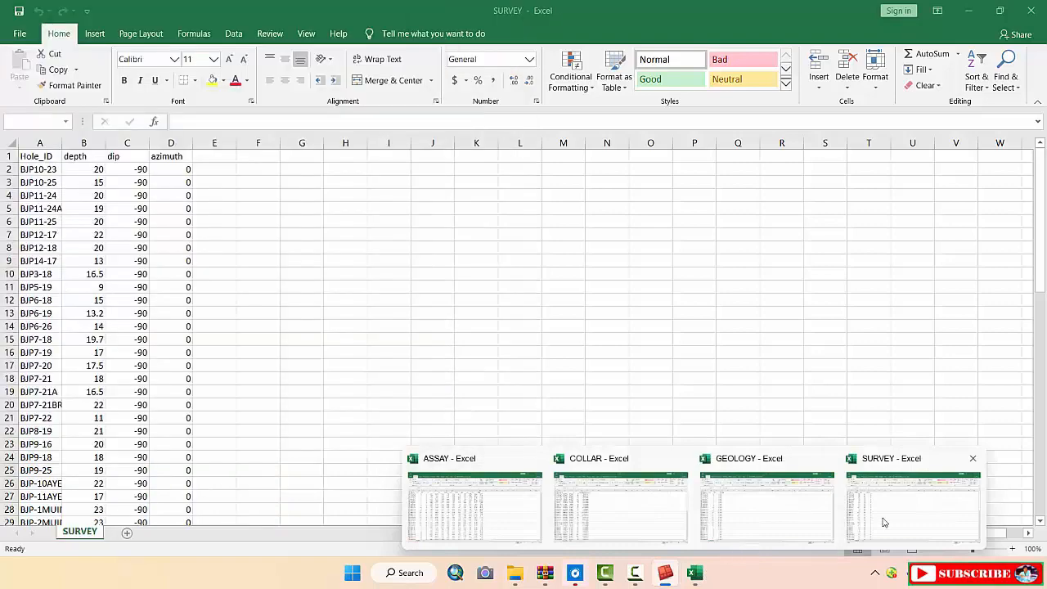
Switch to the SURVEY Excel workbook, resize it beside the Surpac window, and check the survey fields' column numbers against its column order
left_click(882, 521)
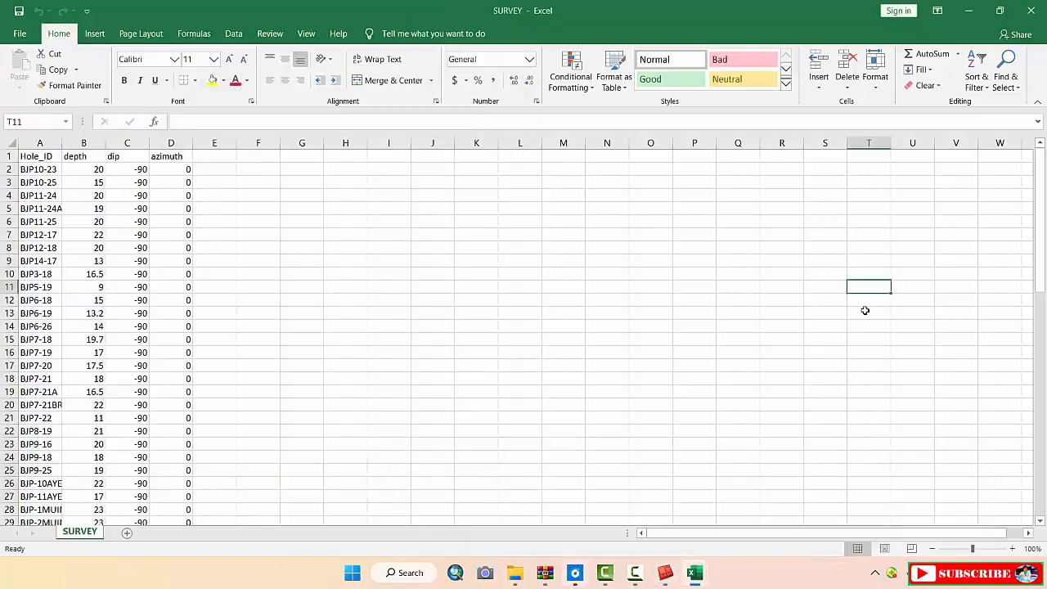
left_click(1002, 11)
left_click_drag(841, 188, 798, 139)
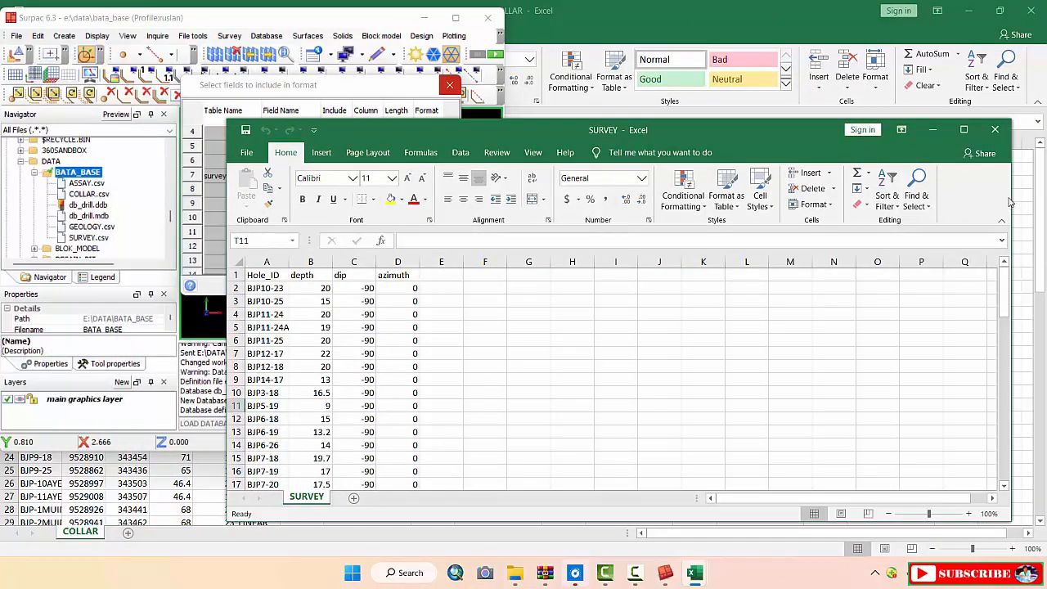
left_click_drag(1012, 196, 563, 196)
left_click_drag(326, 126, 643, 27)
left_click_drag(880, 421, 1018, 508)
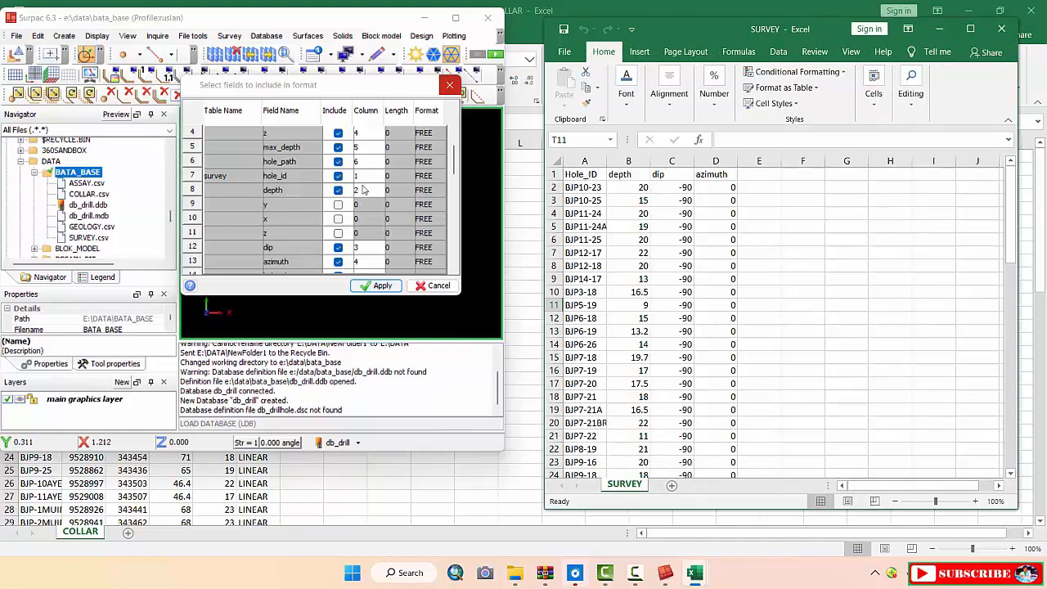
scroll(355, 222, "down", 2)
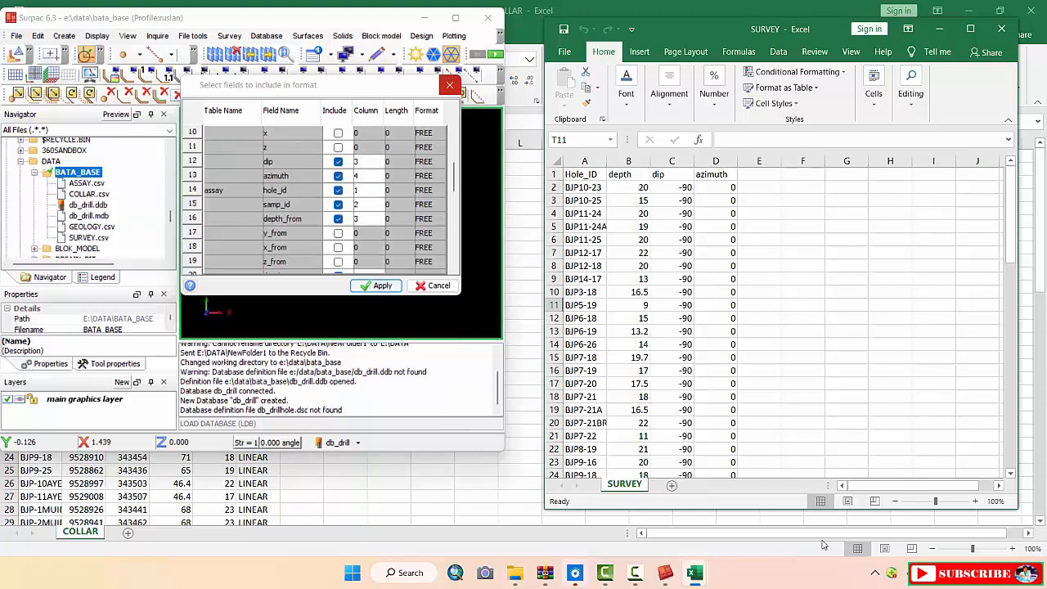
Switch to the ASSAY Excel workbook, restore it from full screen, and resize it beside the Surpac window so both are visible
mouse_move(693, 576)
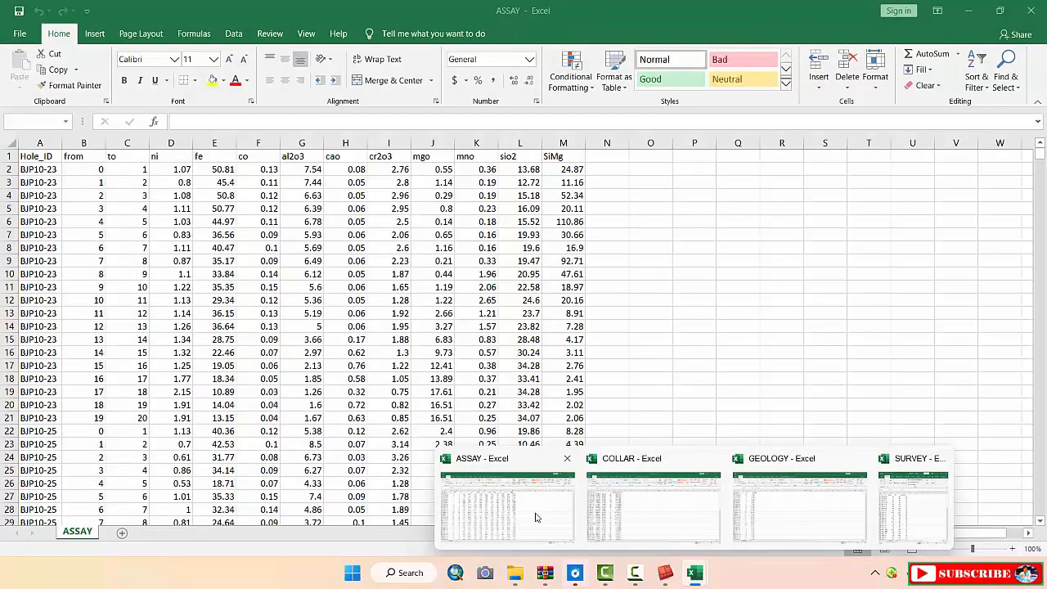
left_click(536, 517)
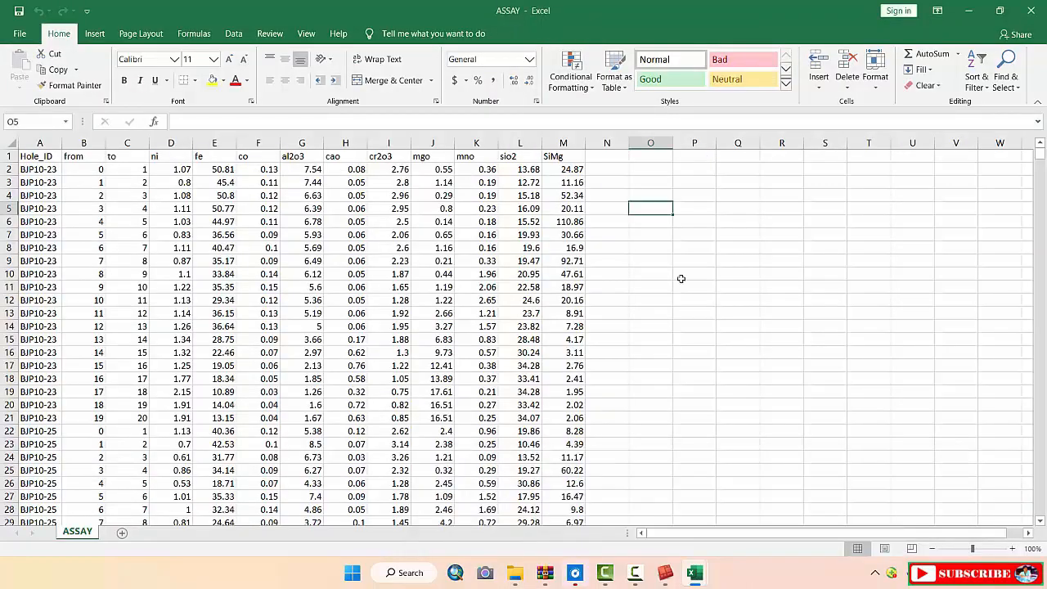
left_click(999, 10)
left_click_drag(820, 165, 727, 92)
left_click_drag(955, 483, 586, 554)
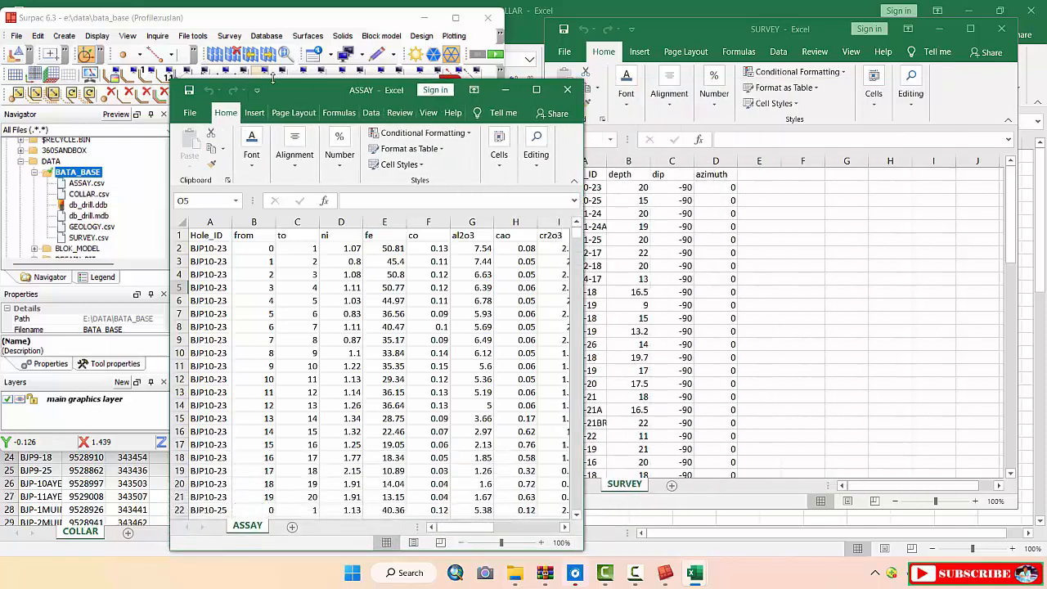
left_click_drag(318, 90, 640, 19)
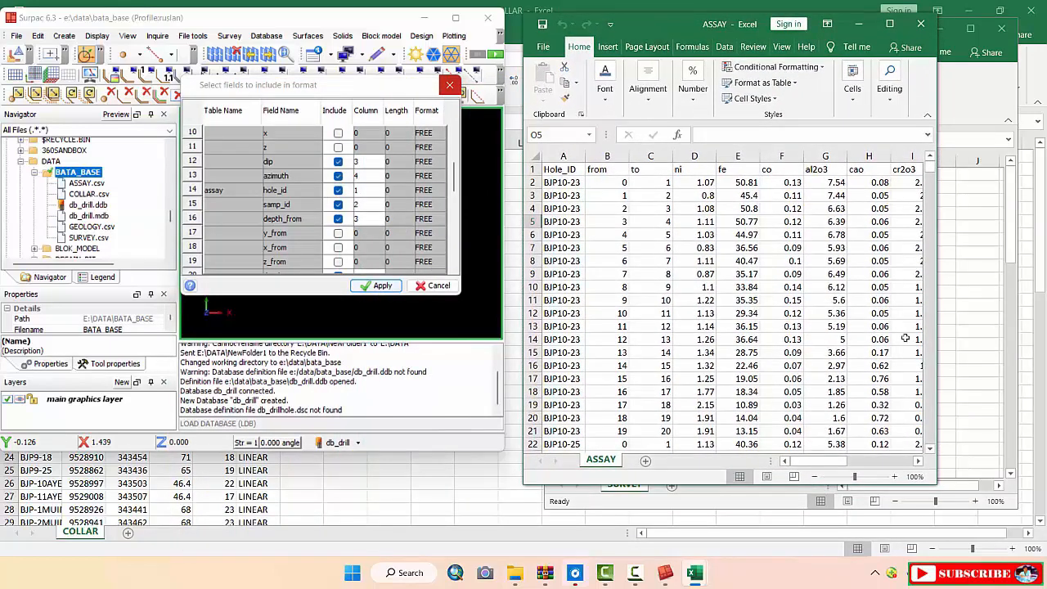
left_click_drag(940, 485, 1030, 546)
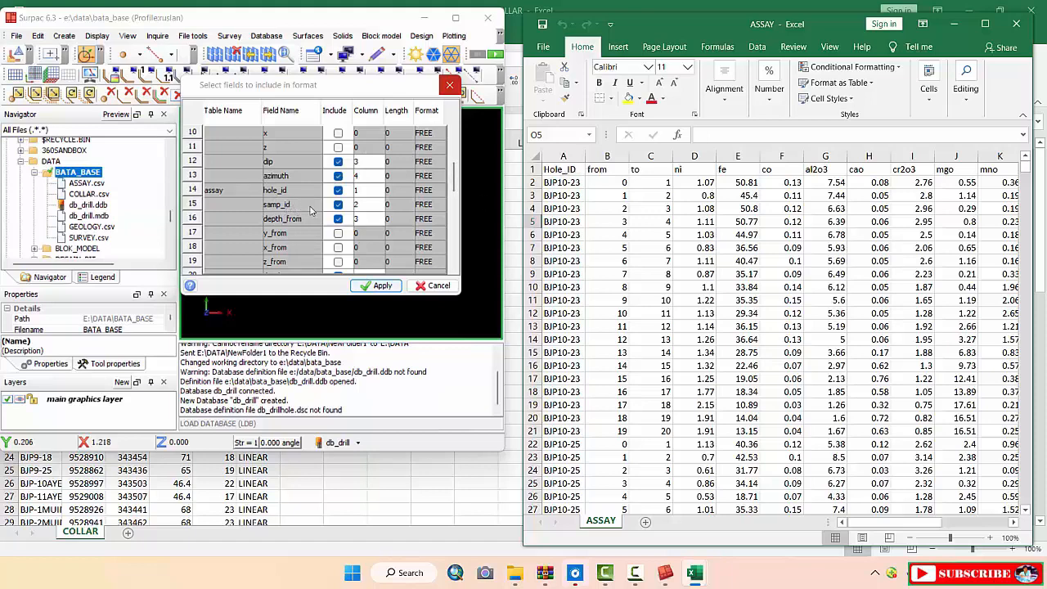
Set the assay table's samp_id column number to 0 and exclude that field from the format
double_click(360, 204)
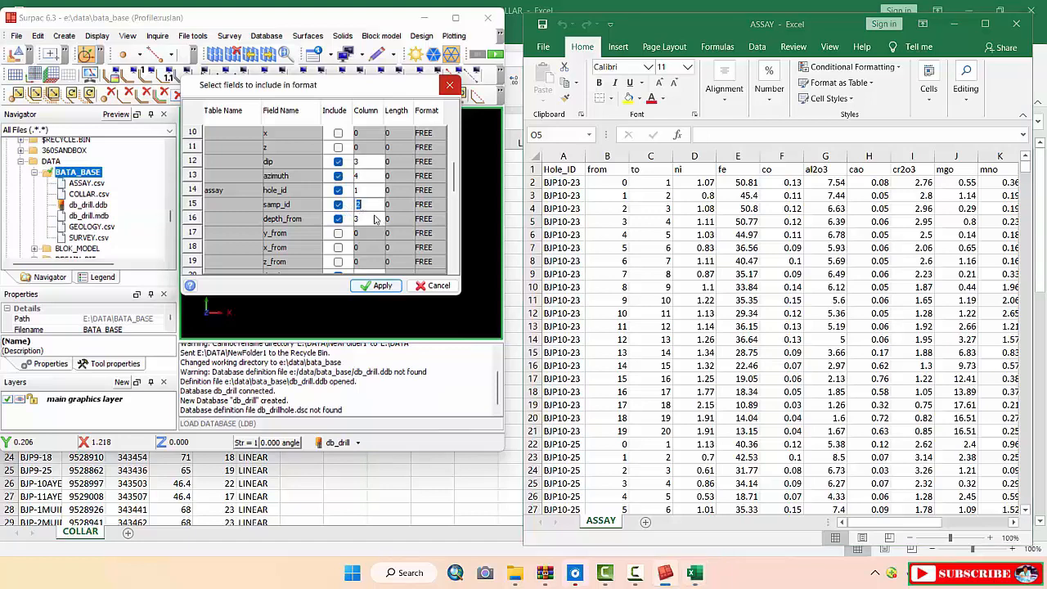
type("0")
left_click(338, 205)
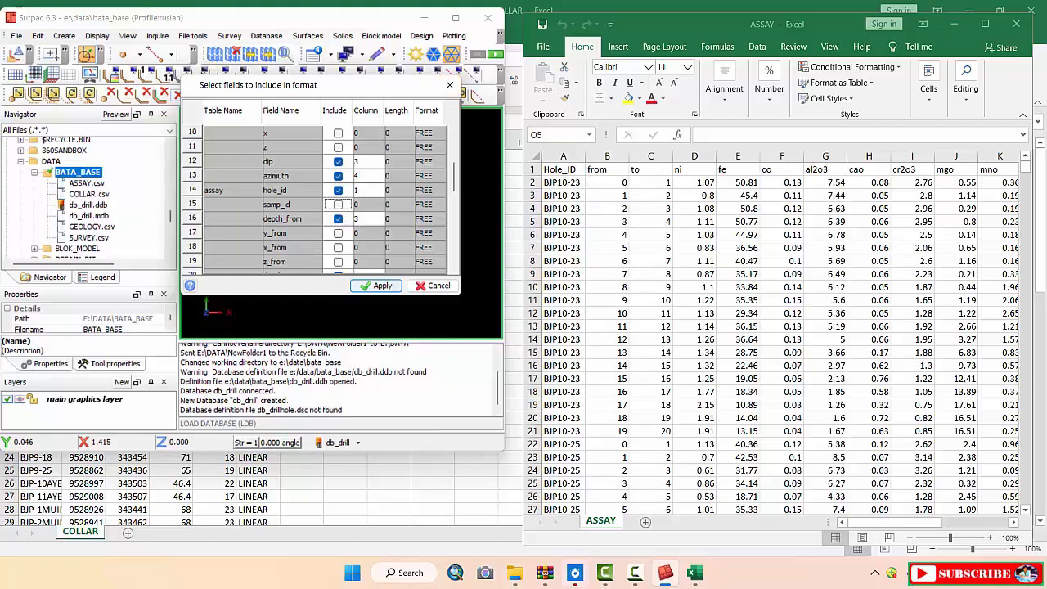
Set the assay column numbers to 2 for depth_from, 3 for depth_to and 4 for ni
left_click(366, 218)
left_click_drag(455, 190, 455, 203)
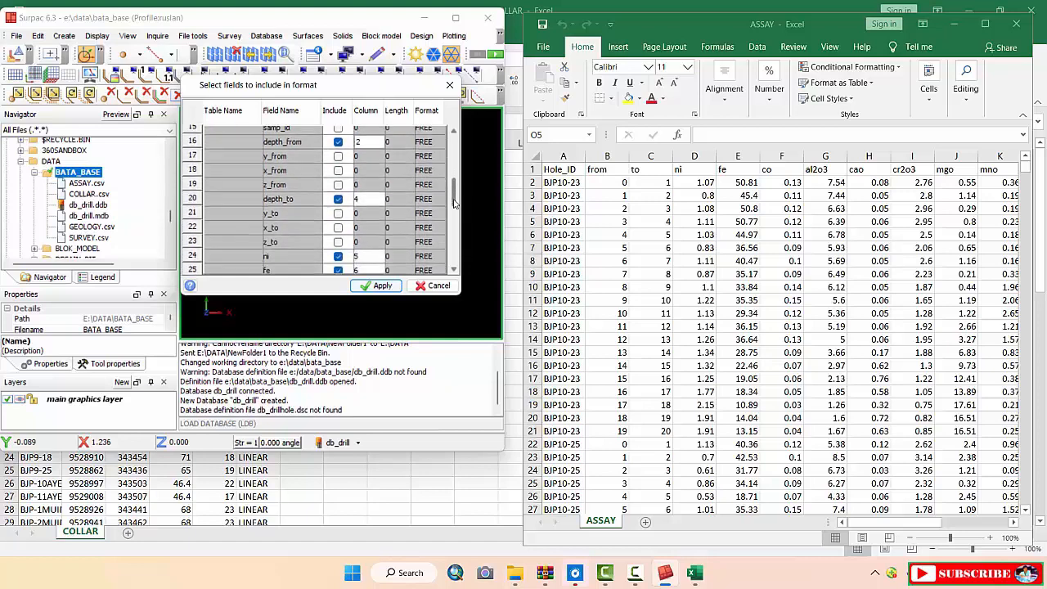
left_click(366, 199)
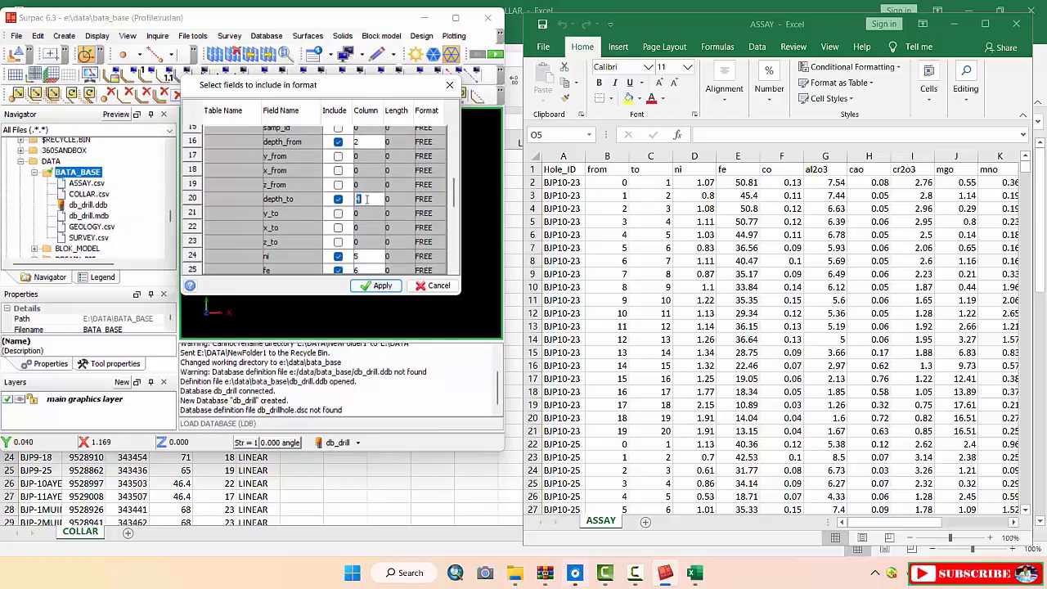
type("3")
left_click(364, 258)
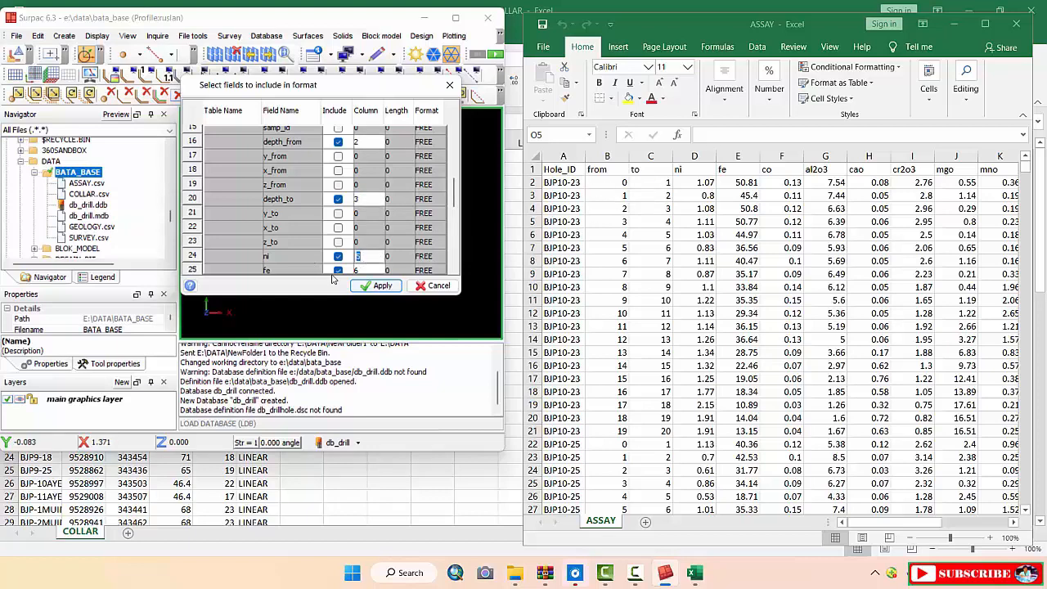
type("4")
Set the assay column numbers to 5 for fe, 6 for co, 7 for al2o3 and 8 for cao
left_click_drag(455, 196, 454, 217)
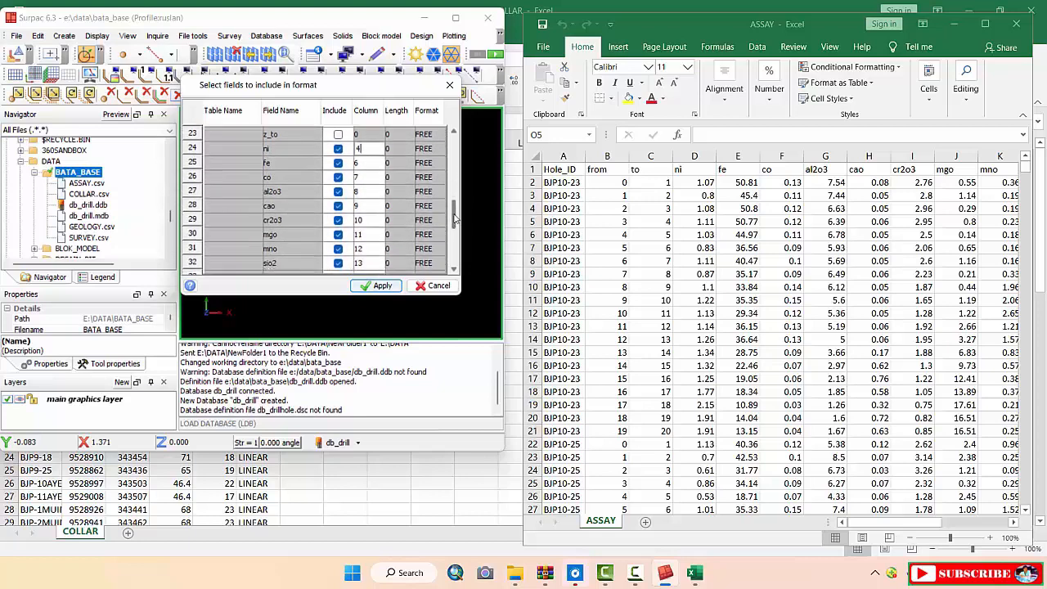
left_click(360, 163)
type("5")
left_click(365, 178)
type("6")
left_click(372, 191)
left_click(366, 205)
Set the assay column numbers to 9 for cr2o3, 10 for mgo, 11 for mno and 12 for sio2
left_click(367, 220)
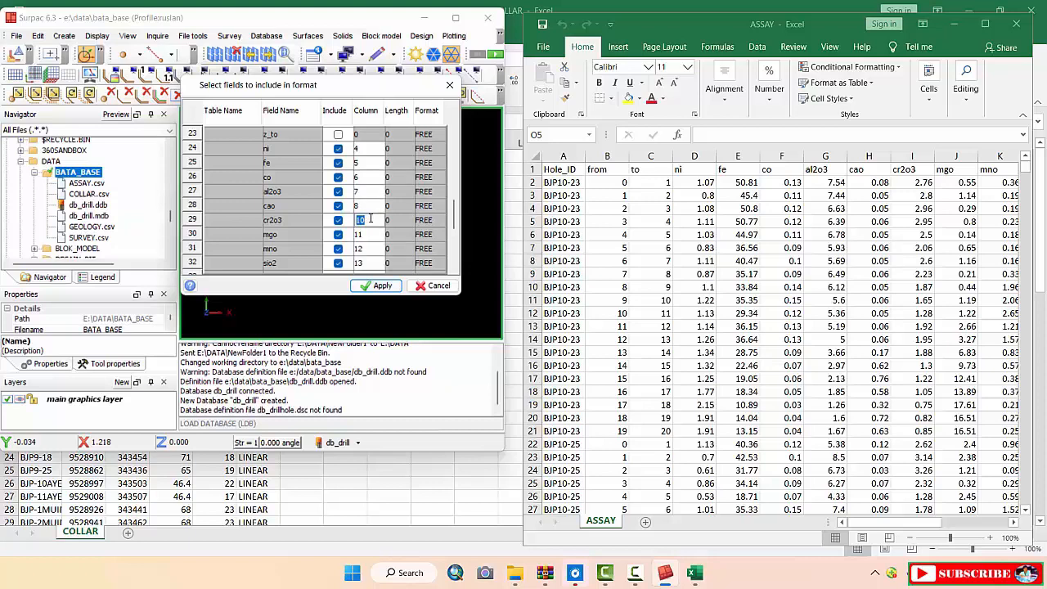
type("9")
left_click(371, 235)
type("10")
left_click(368, 248)
type("11")
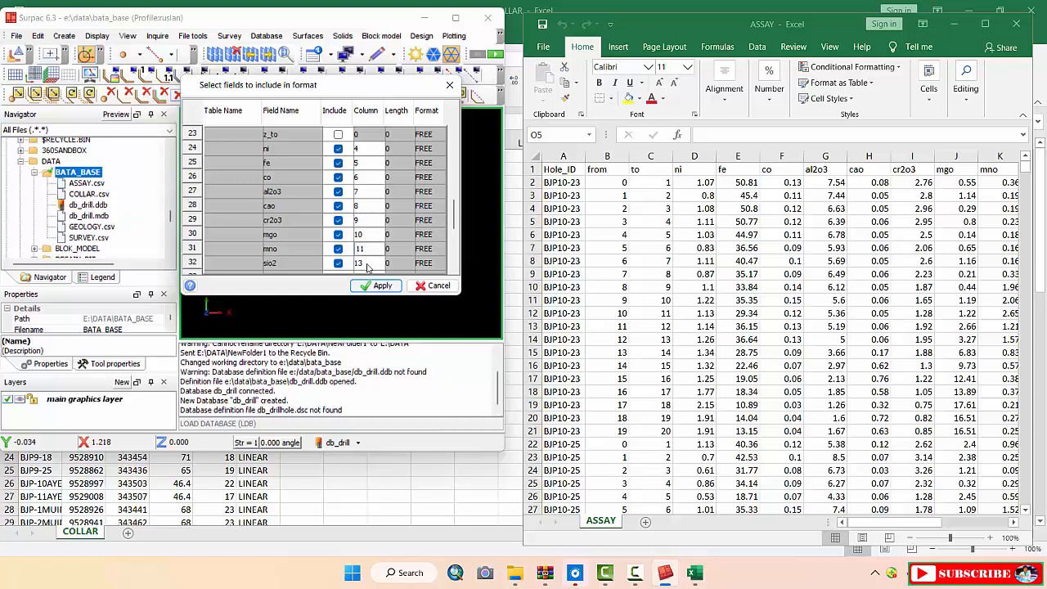
left_click(367, 262)
type("12")
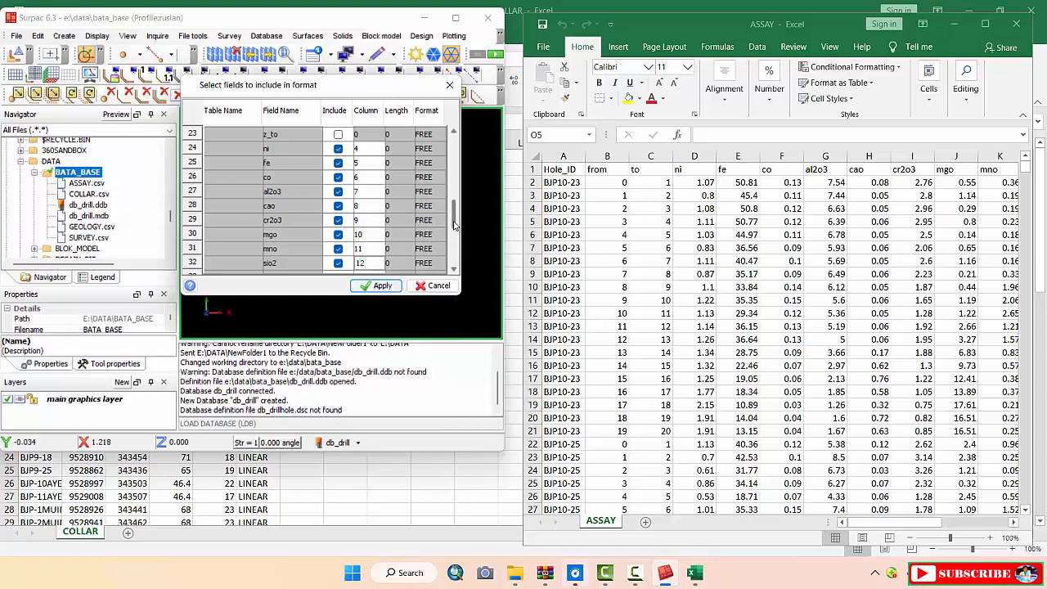
Set the assay simg column number to 13 and check the numbering against the last columns of the ASSAY workbook
scroll(454, 241, "down", 2)
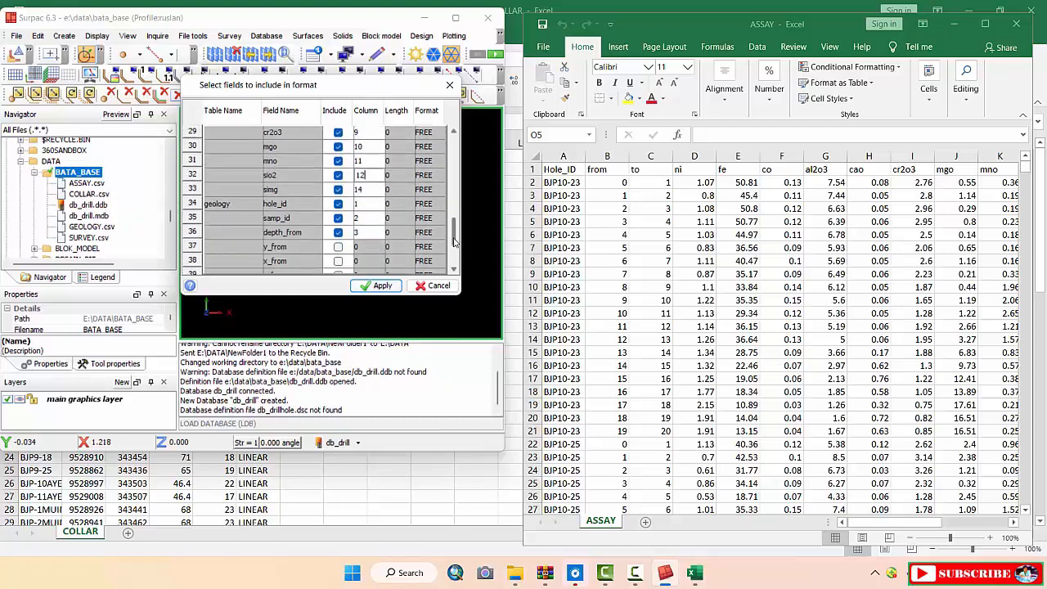
left_click(366, 189)
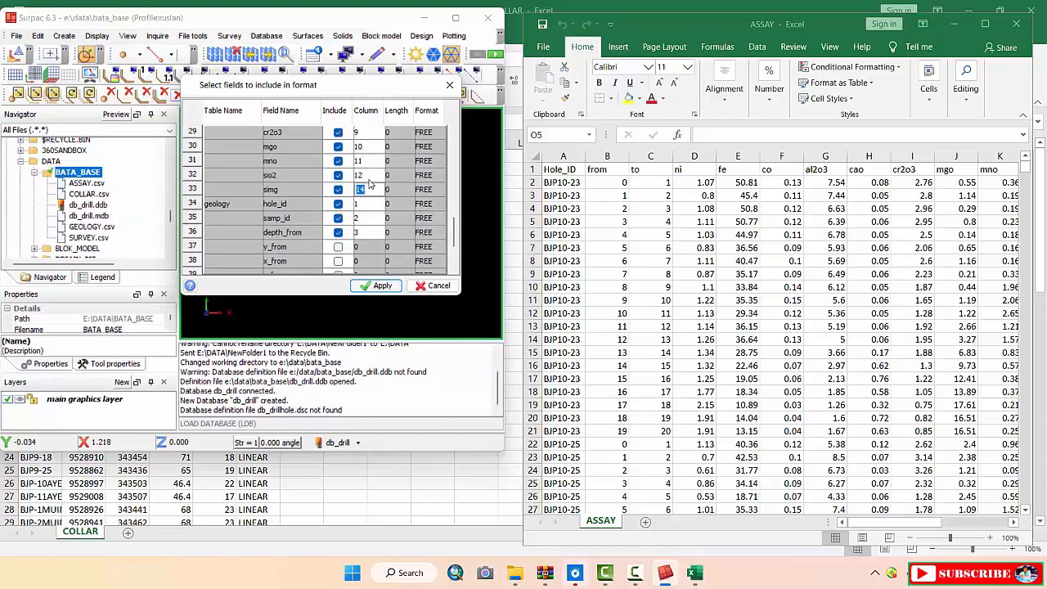
type("13")
left_click(942, 526)
left_click_drag(948, 528, 962, 525)
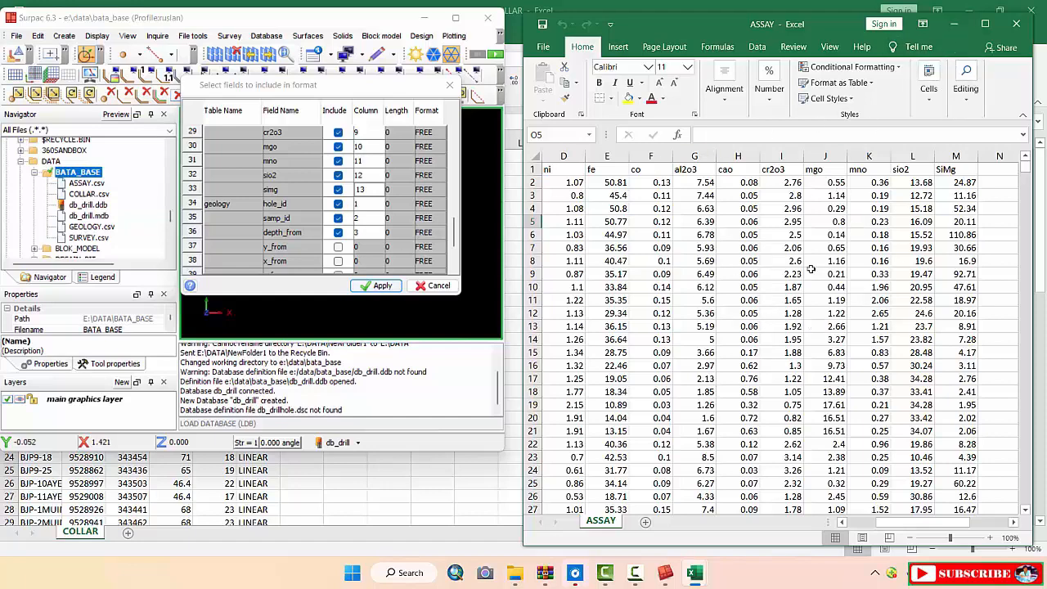
Open the geology table's samp_id column number for editing
mouse_move(694, 576)
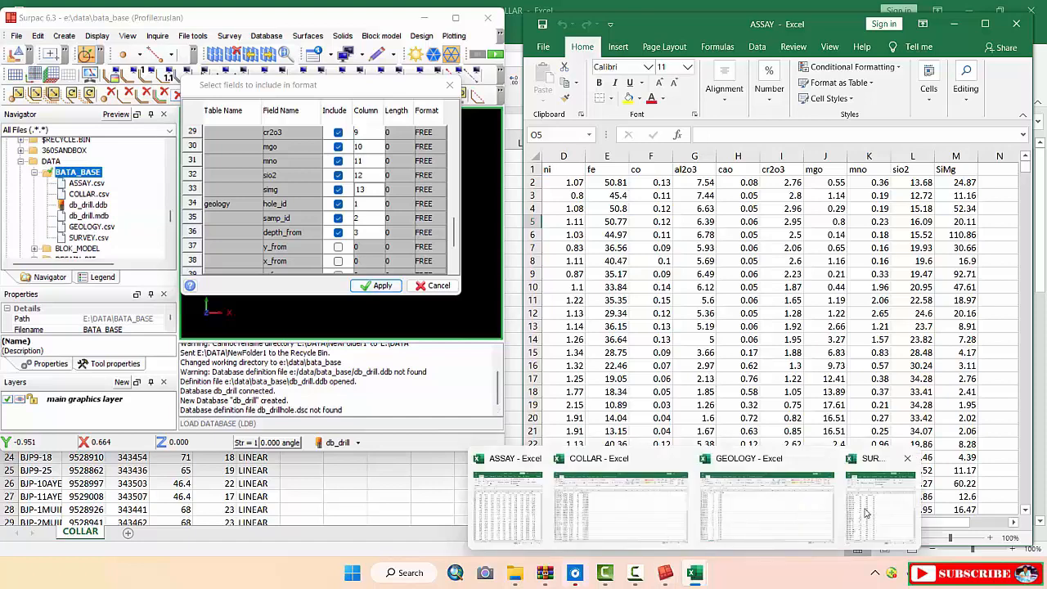
mouse_move(787, 517)
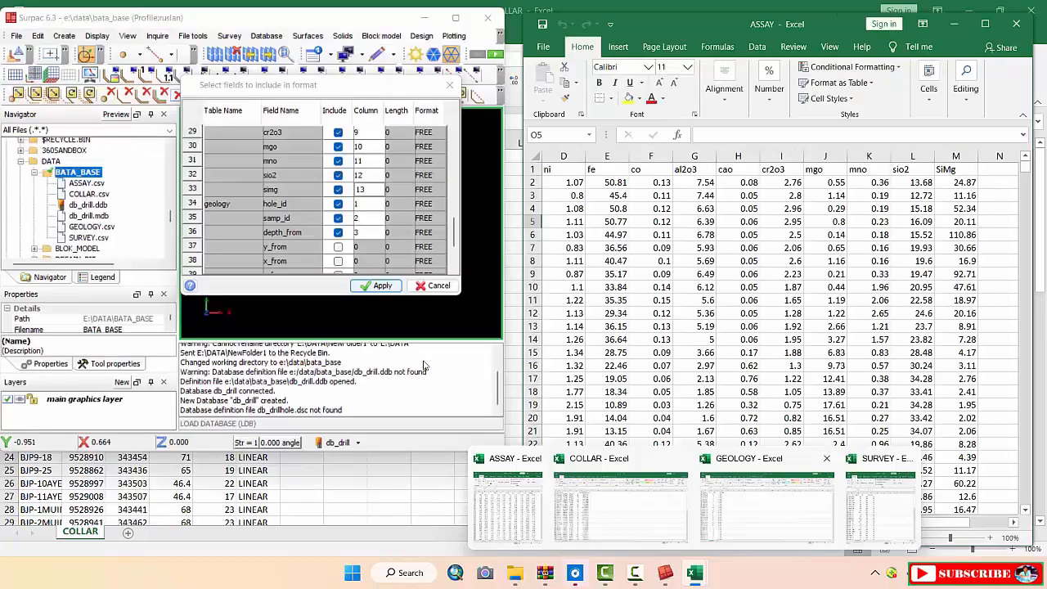
left_click(362, 218)
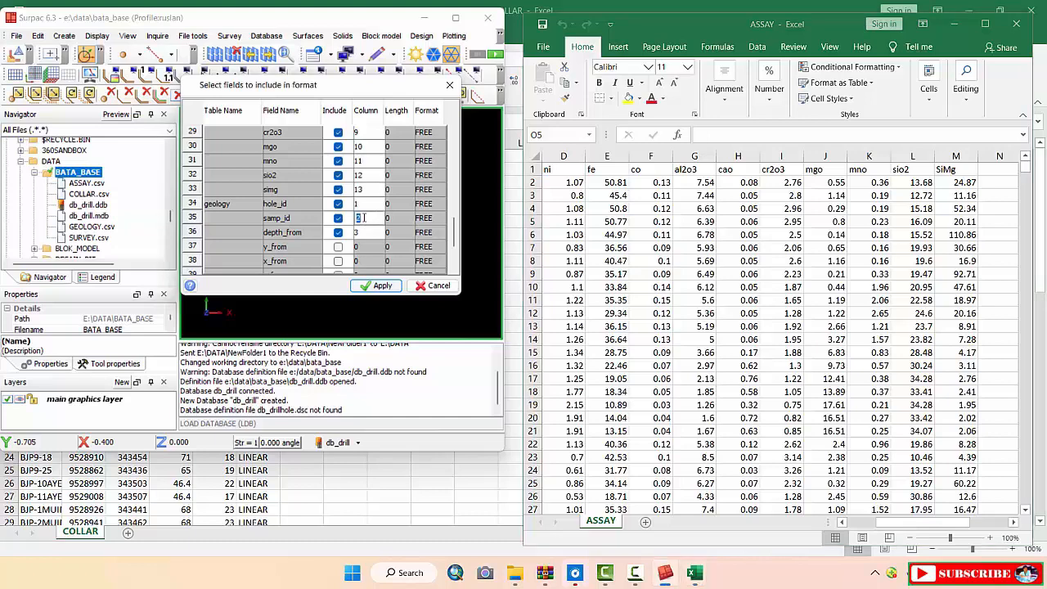
Exclude samp_id from the geology table format and assign columns 2, 3 and 4 to depth_from, depth_to and lithologi
left_click(338, 219)
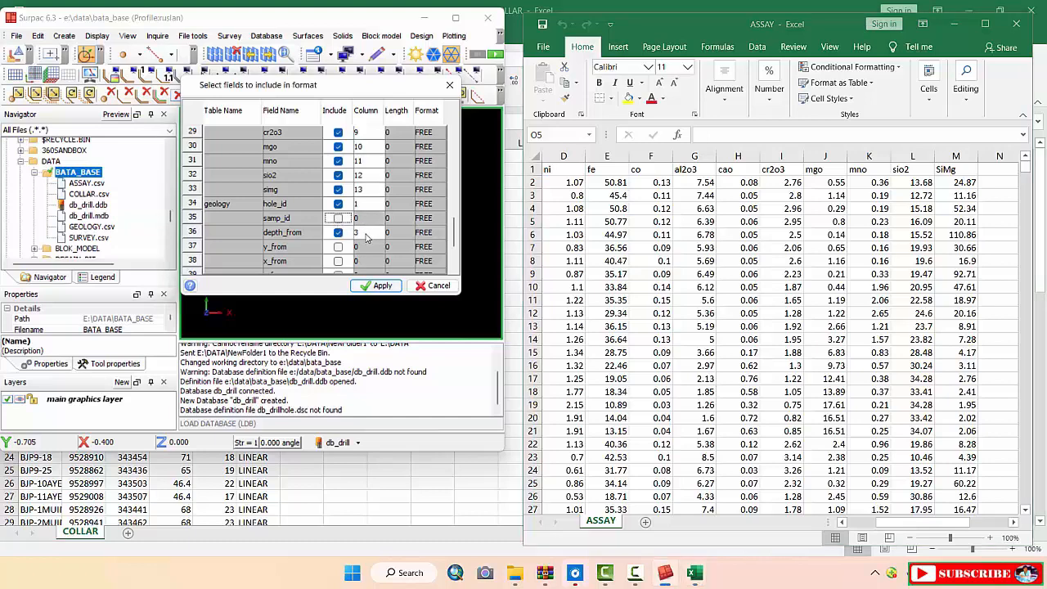
left_click(361, 233)
type("2")
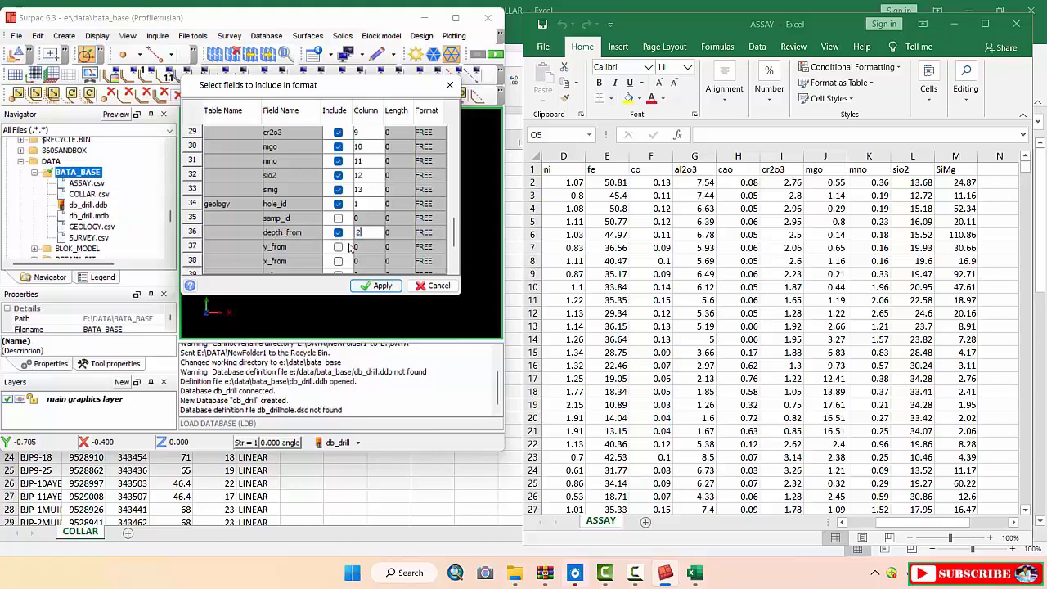
scroll(453, 240, "down", 2)
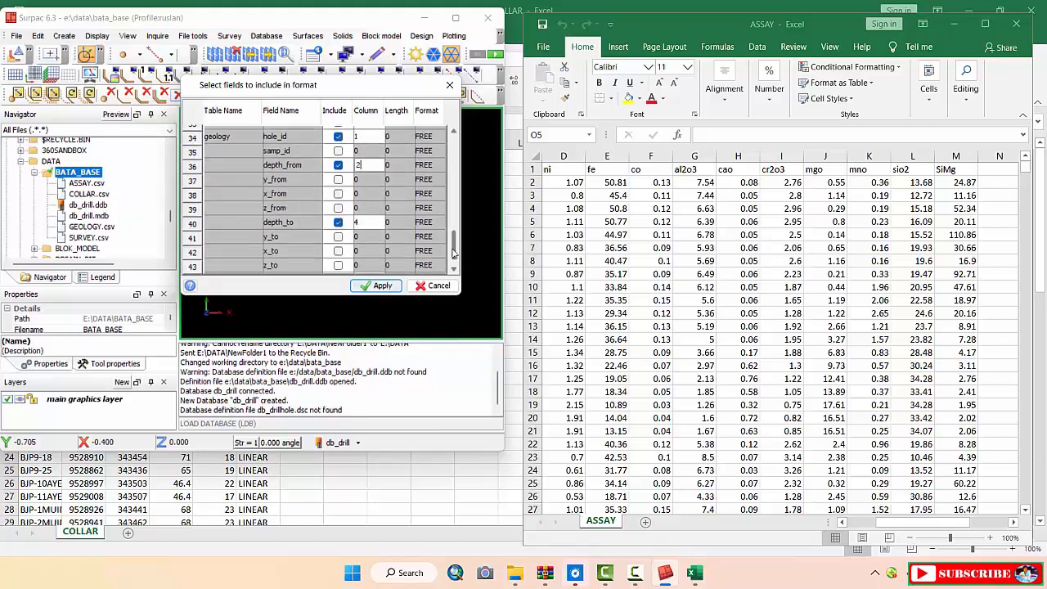
left_click(360, 220)
type("3")
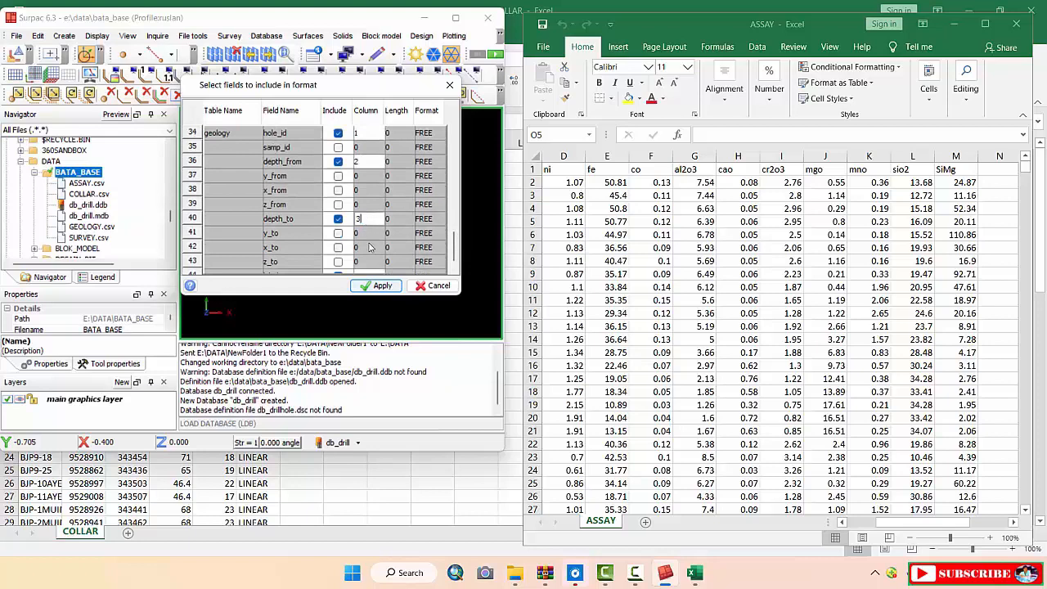
scroll(456, 245, "down", 1)
left_click(359, 266)
type("4")
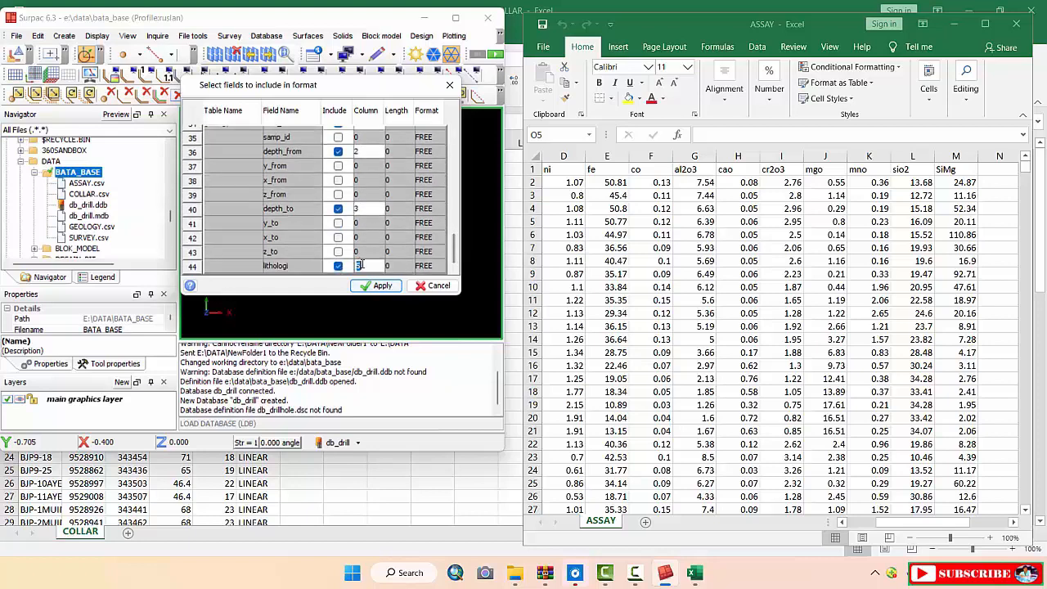
Switch from the Excel spreadsheets to a maximised Surpac window and apply the selected field format
left_click(953, 24)
left_click(957, 24)
left_click(969, 20)
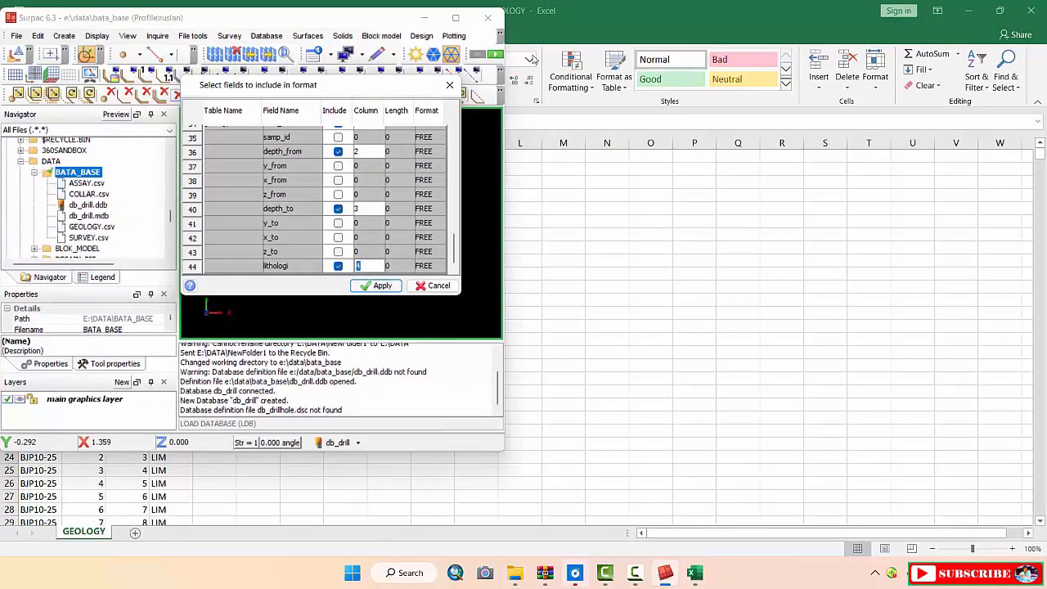
left_click(456, 18)
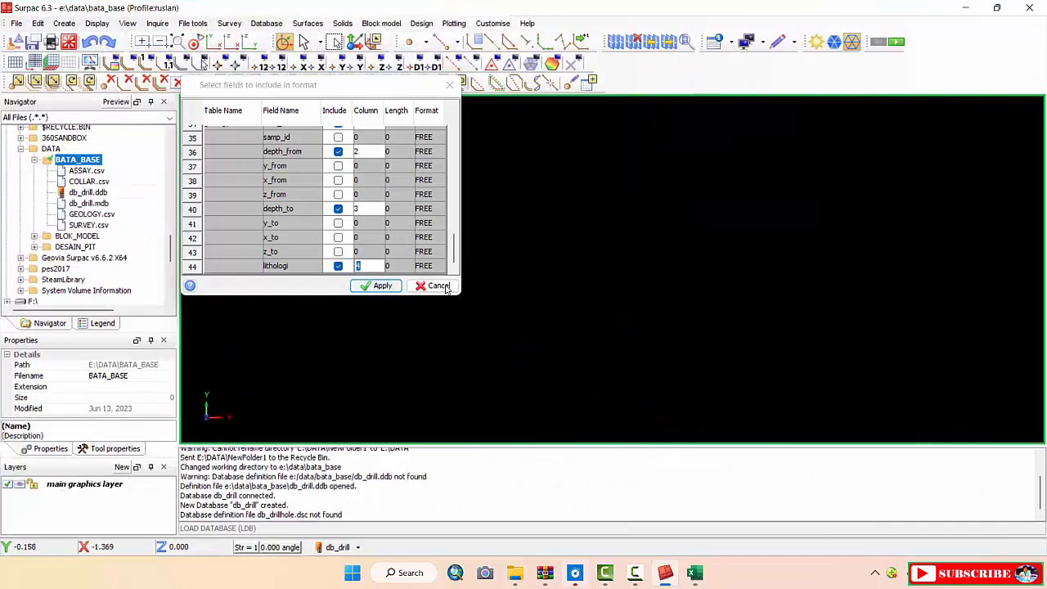
left_click_drag(327, 90, 520, 126)
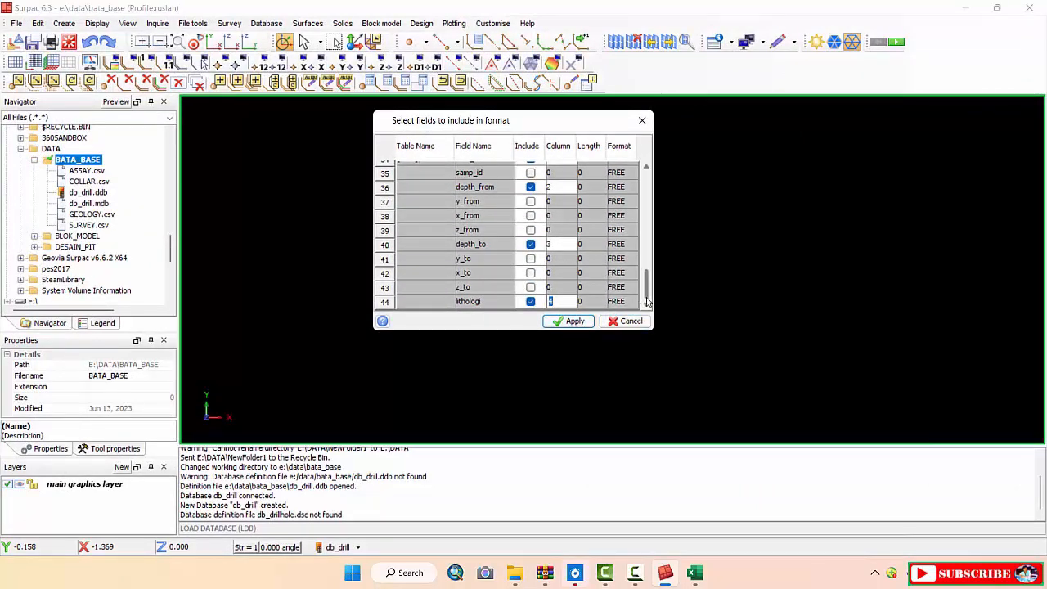
left_click(566, 320)
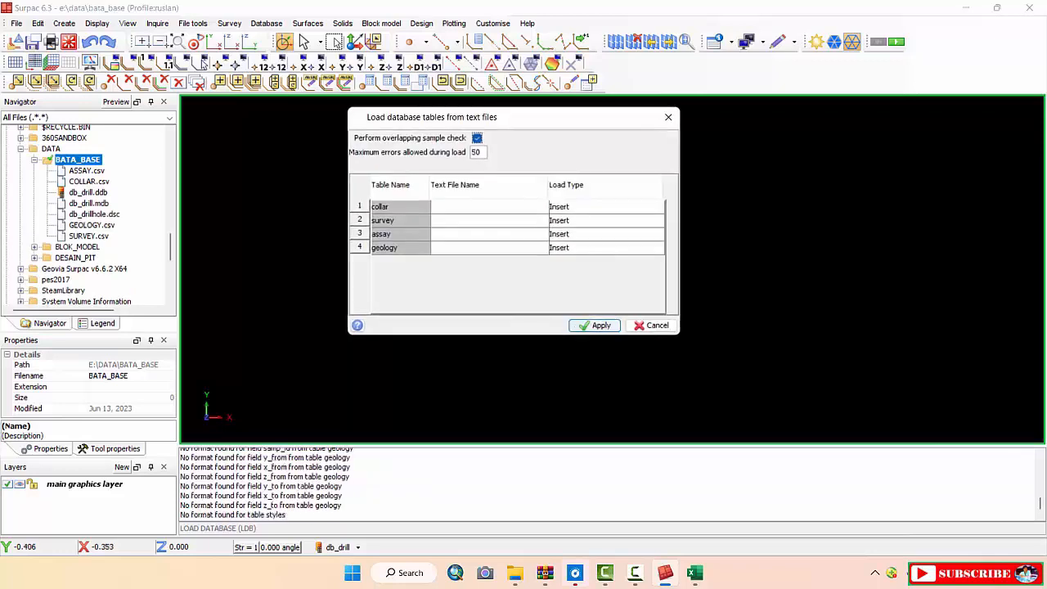
Assign COLLAR.csv as the text file for the collar table and SURVEY.csv for the survey table
left_click(519, 209)
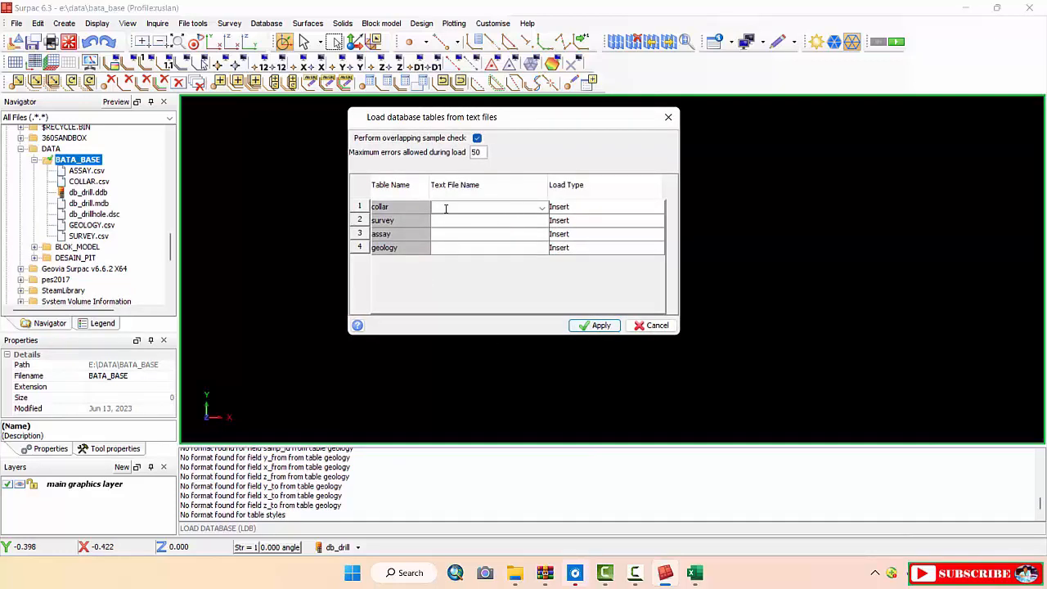
left_click(541, 207)
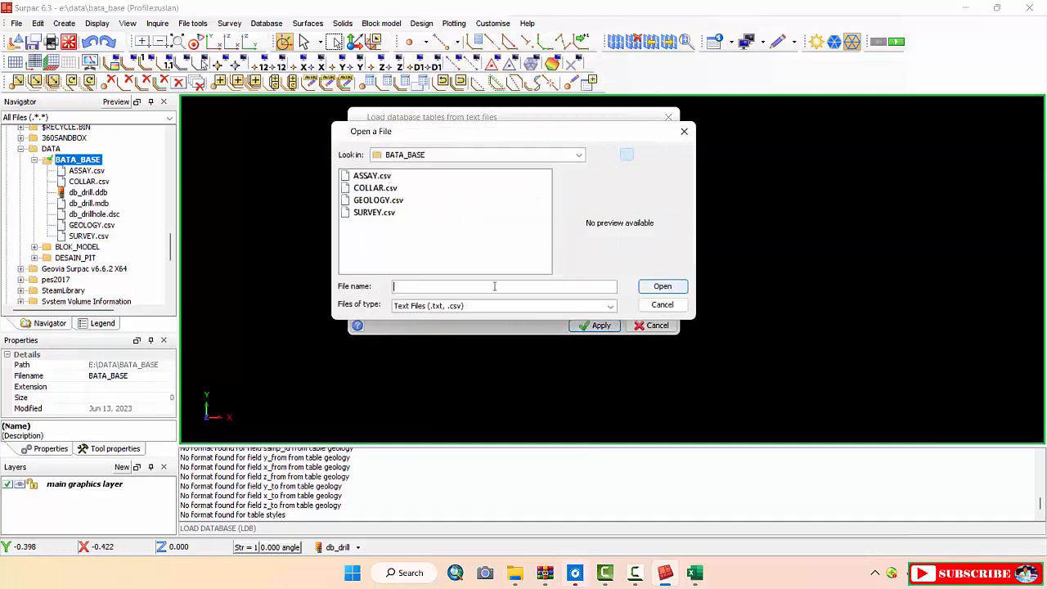
double_click(378, 188)
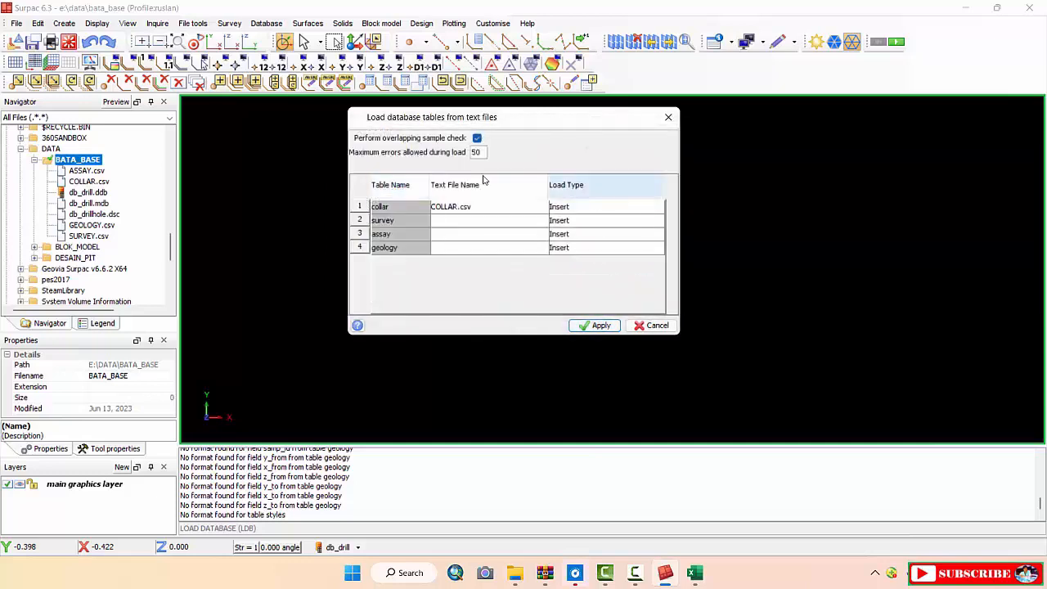
left_click(541, 222)
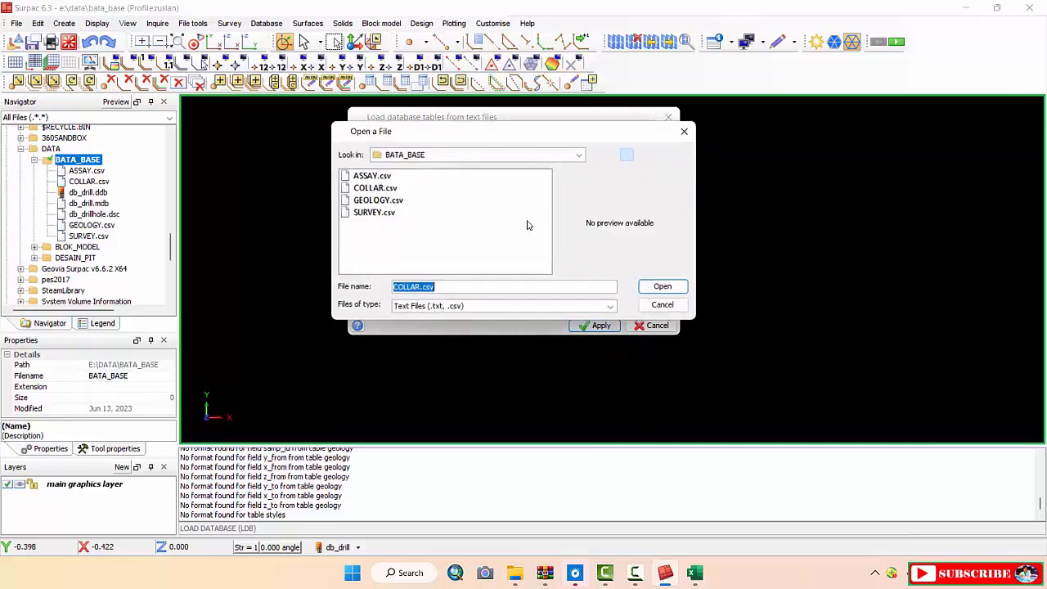
left_click(376, 213)
left_click(662, 286)
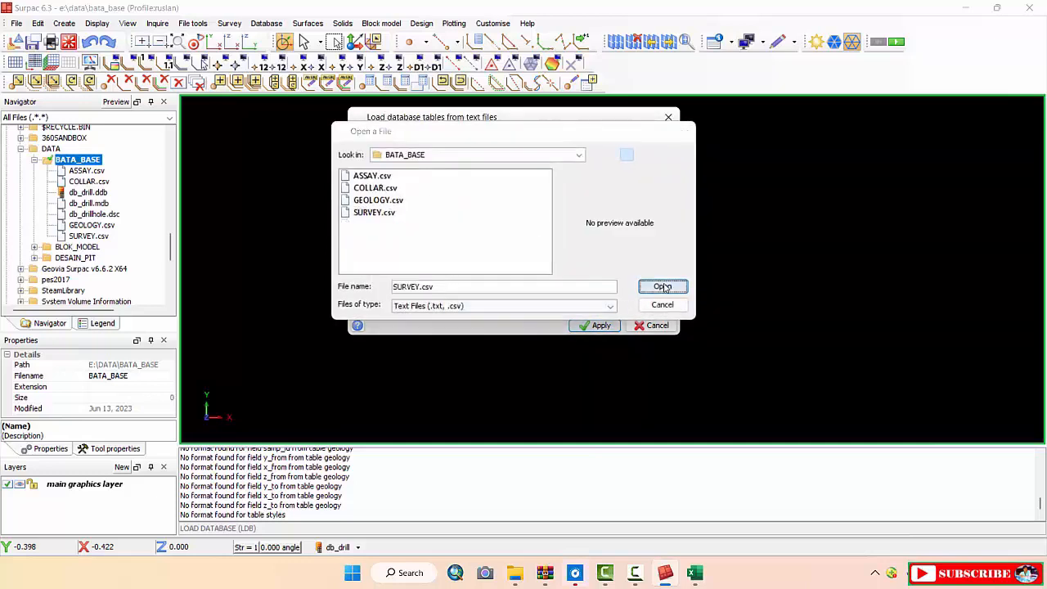
Assign ASSAY.csv as the text file for the assay table and GEOLOGY.csv for the geology table
left_click(541, 242)
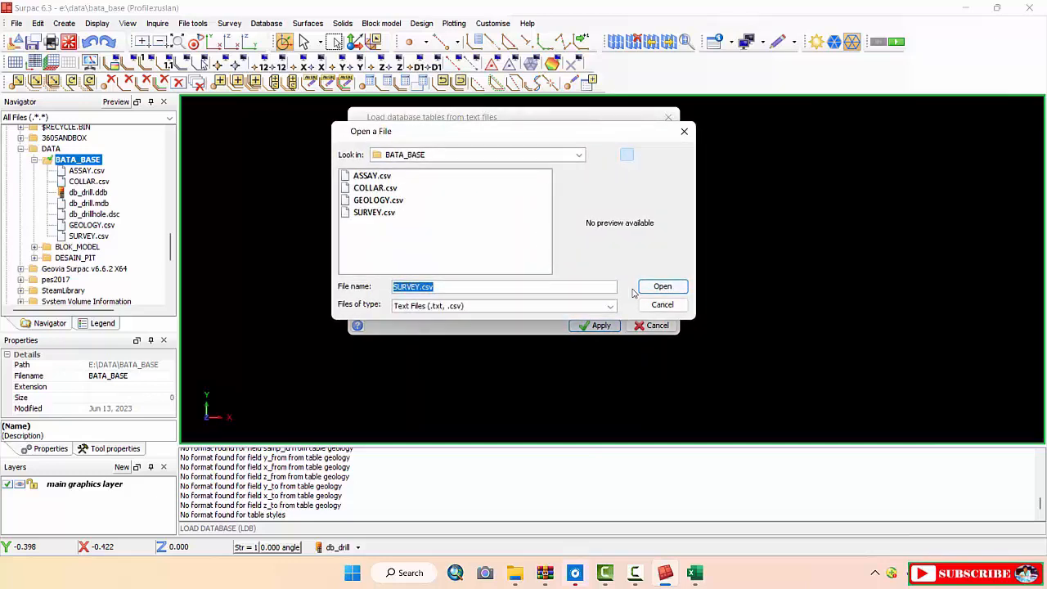
left_click(662, 303)
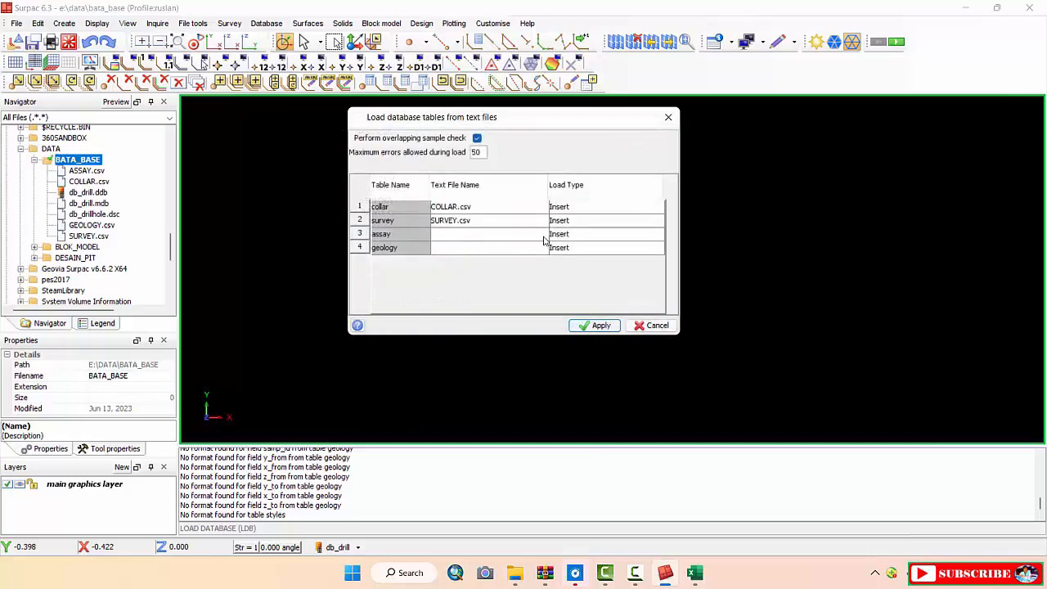
left_click(544, 236)
double_click(374, 176)
left_click(510, 250)
left_click(541, 251)
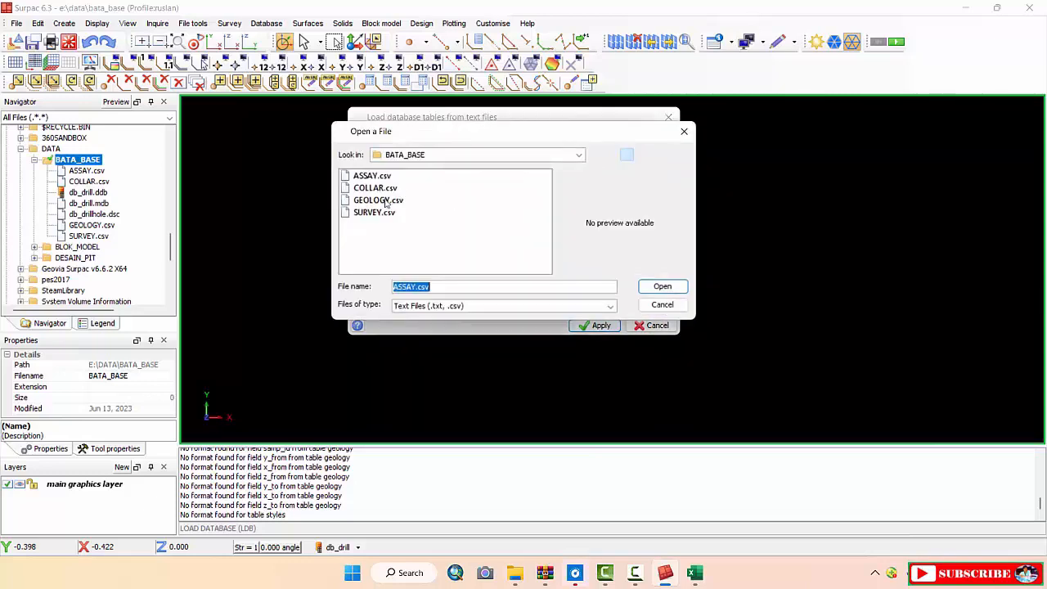
double_click(372, 201)
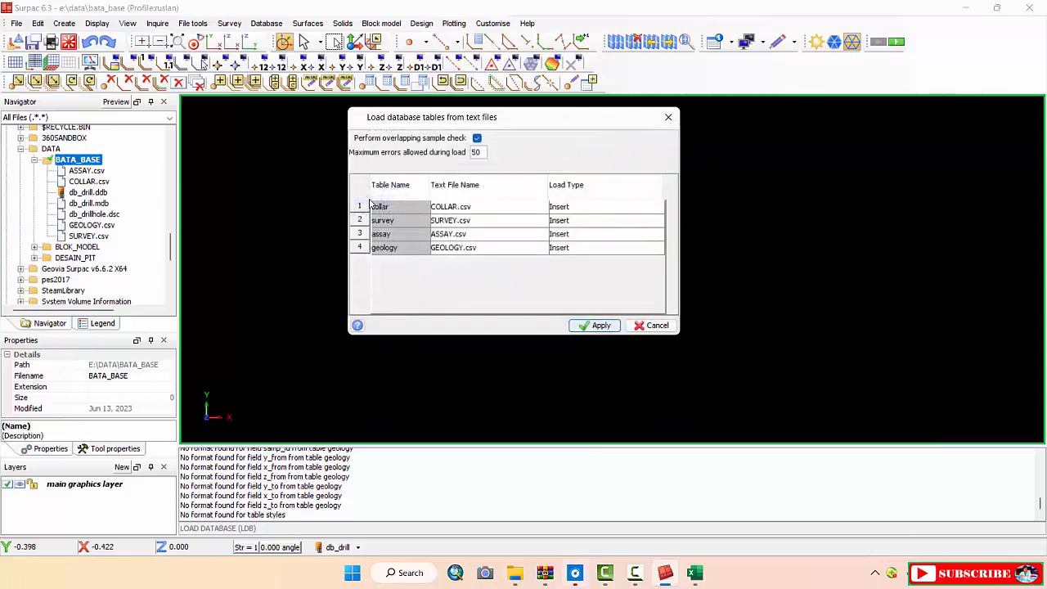
Set the load type to Ins/Upd for the collar, survey, assay and geology tables and run the database load
left_click(653, 209)
left_click(614, 243)
left_click(655, 222)
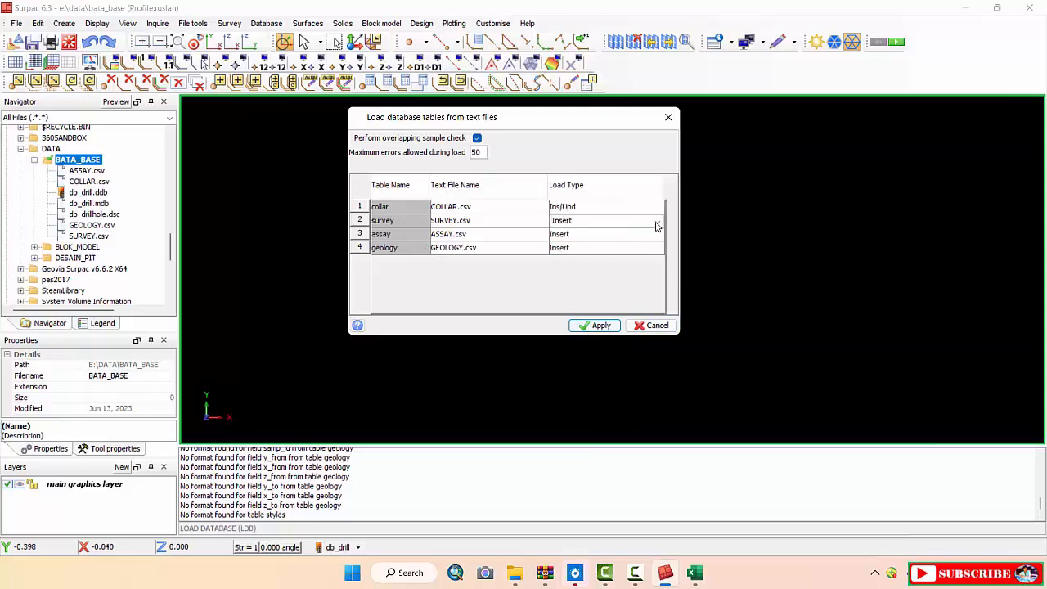
left_click(656, 223)
left_click(587, 264)
left_click(655, 236)
left_click(656, 236)
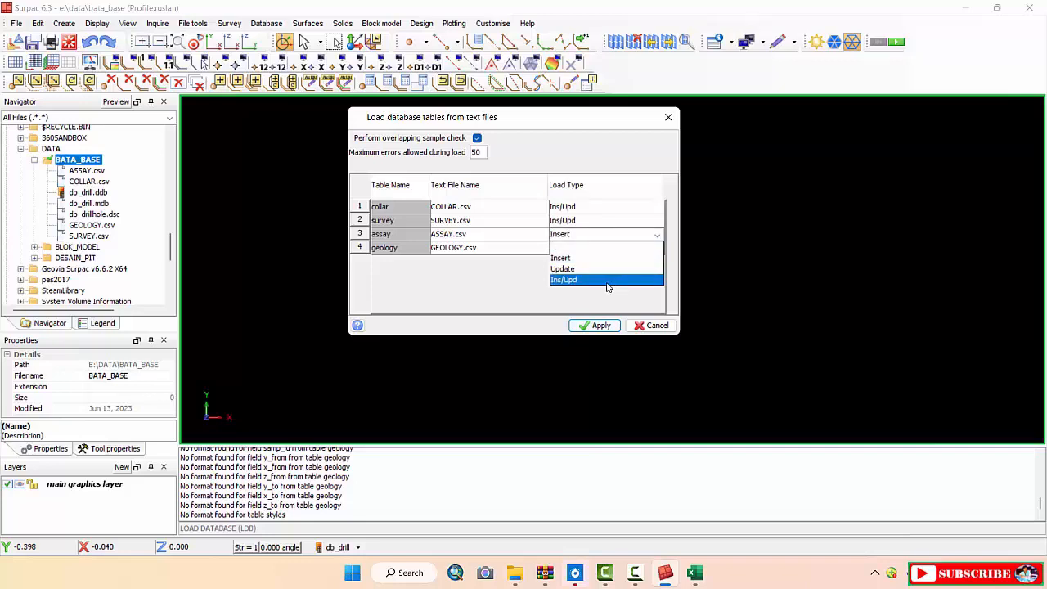
left_click(608, 280)
left_click(655, 249)
left_click(656, 249)
left_click(606, 292)
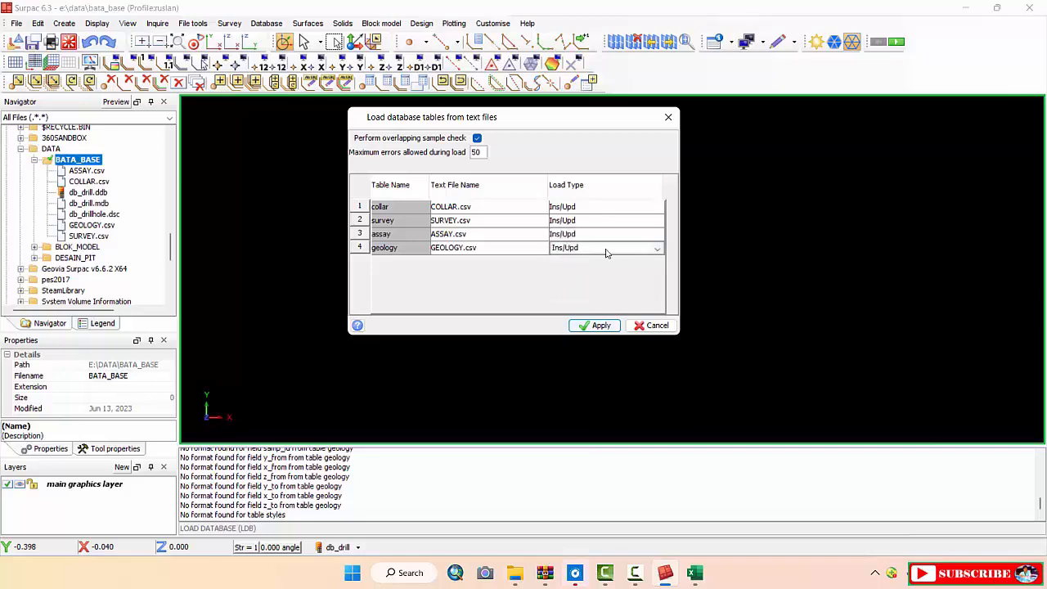
left_click(597, 326)
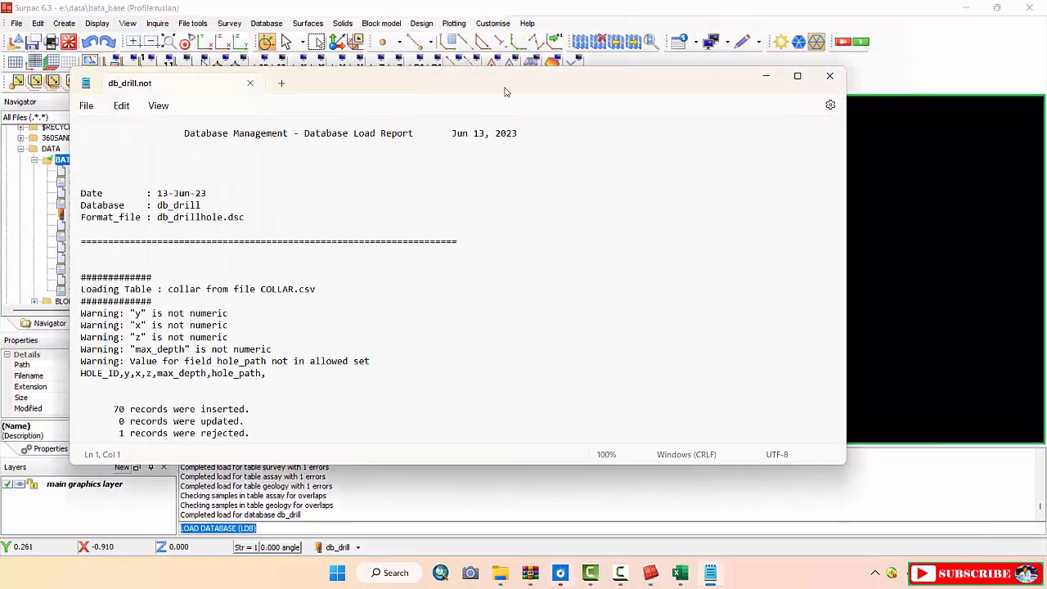
Examine the collar, survey and assay sections of the database load report, including the assay field warnings
mouse_move(502, 82)
left_mouse_down()
mouse_move(536, 64)
mouse_move(547, 32)
left_mouse_up()
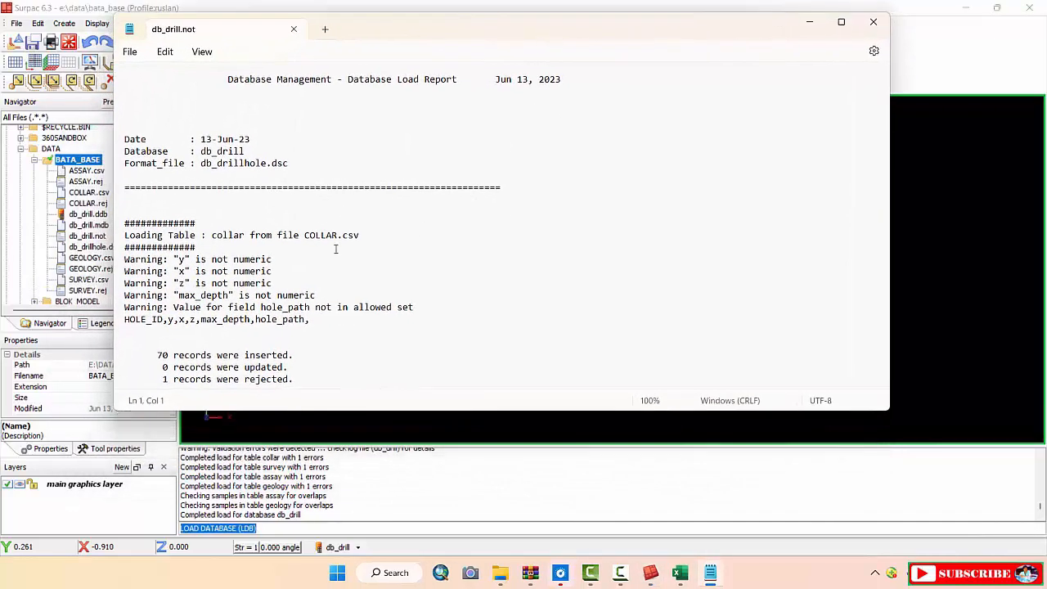
scroll(270, 223, "down", 3)
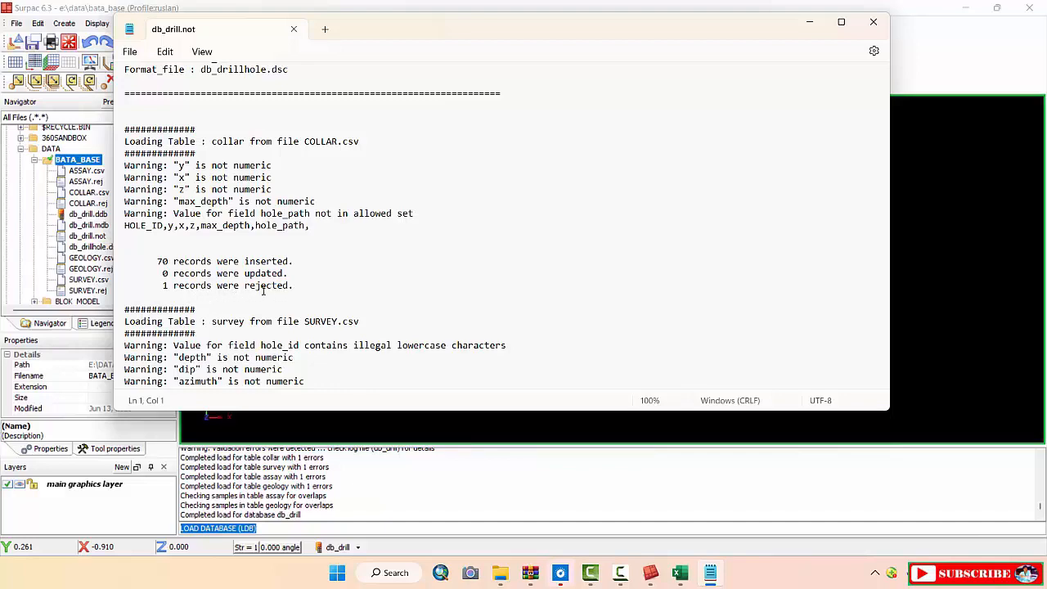
scroll(270, 261, "down", 3)
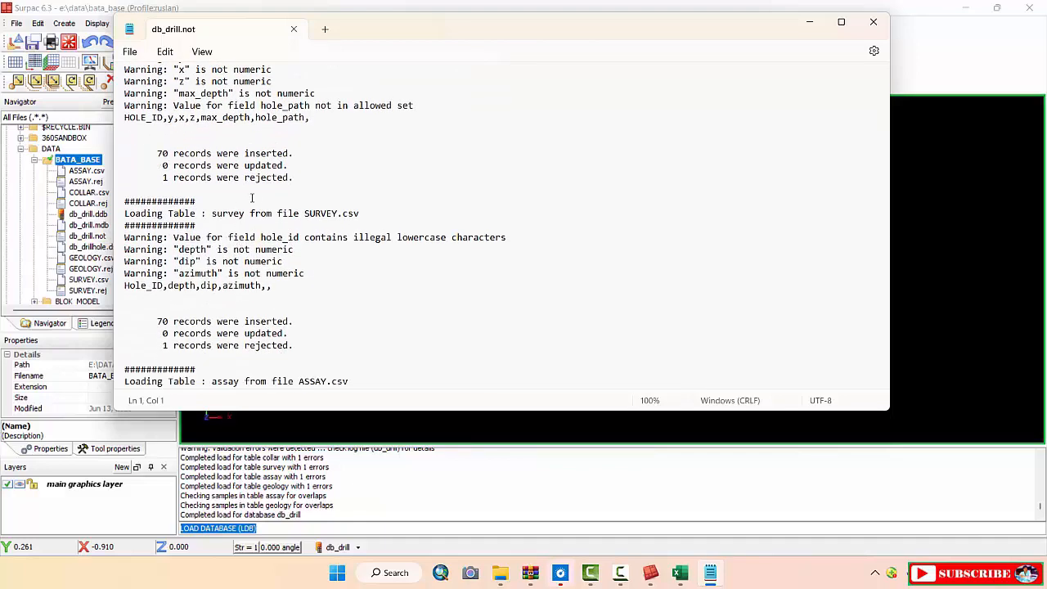
scroll(265, 211, "down", 10)
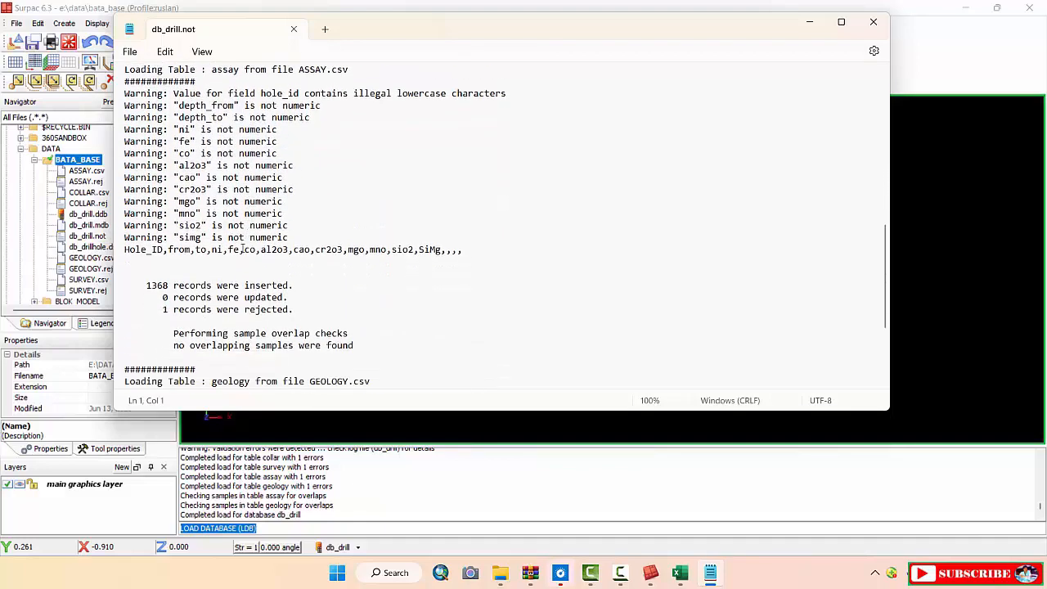
scroll(231, 213, "up", 3)
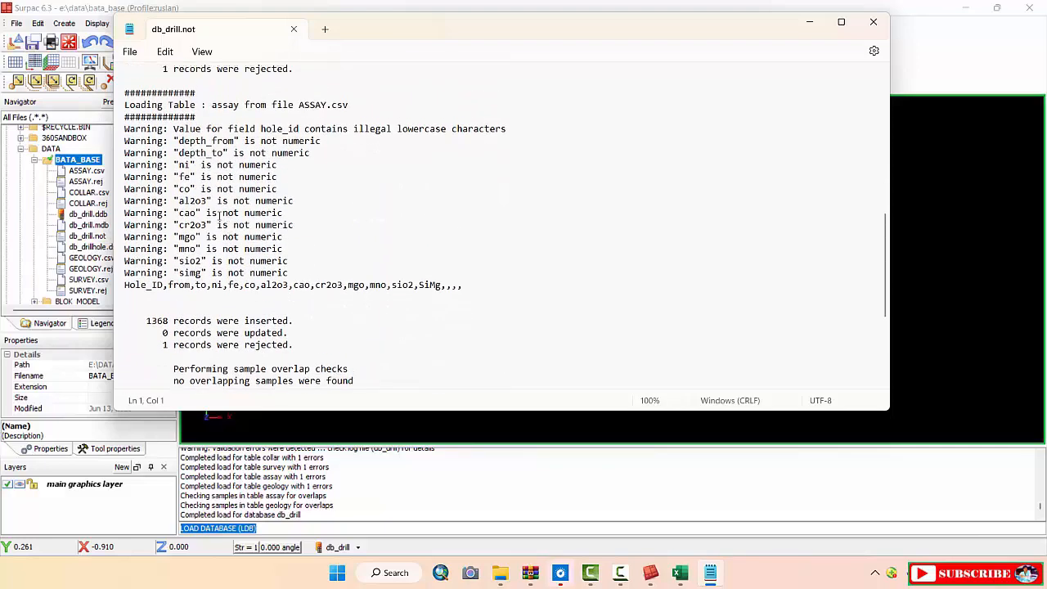
left_click_drag(180, 165, 223, 179)
left_click(305, 212)
left_click(184, 249)
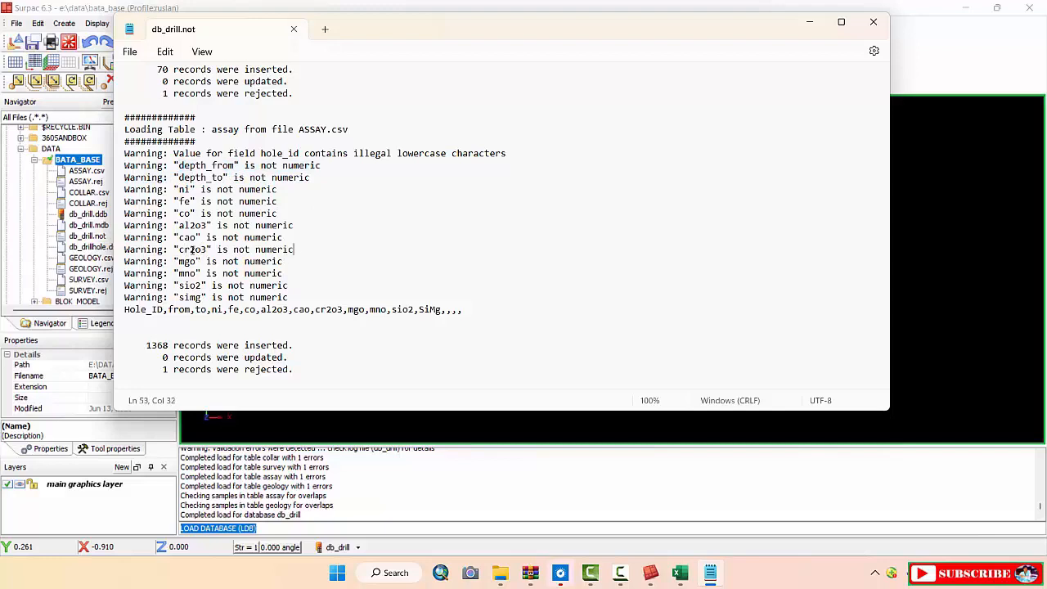
left_click(200, 249)
mouse_move(682, 572)
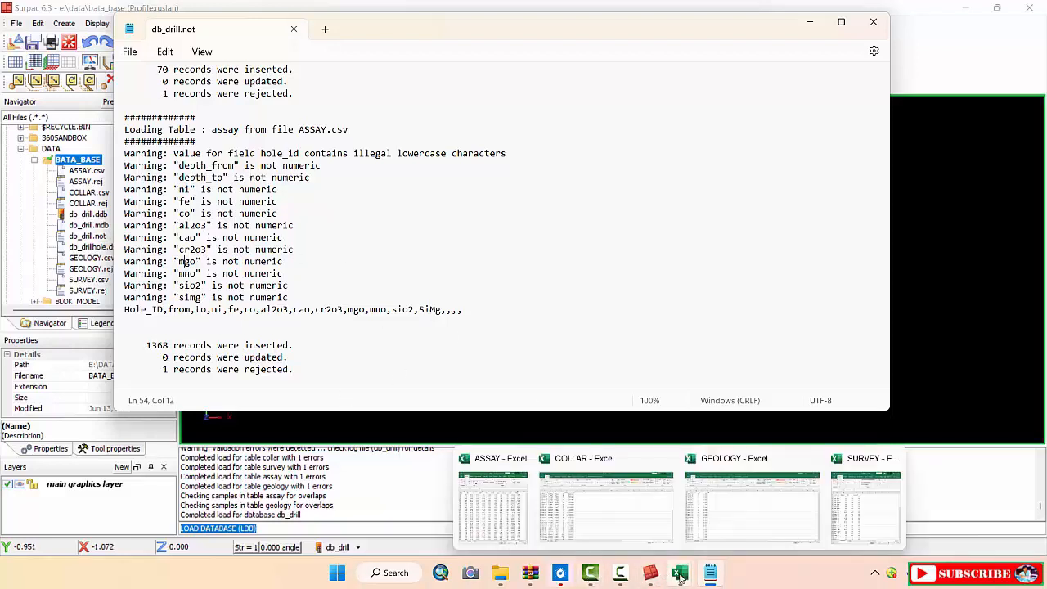
mouse_move(511, 508)
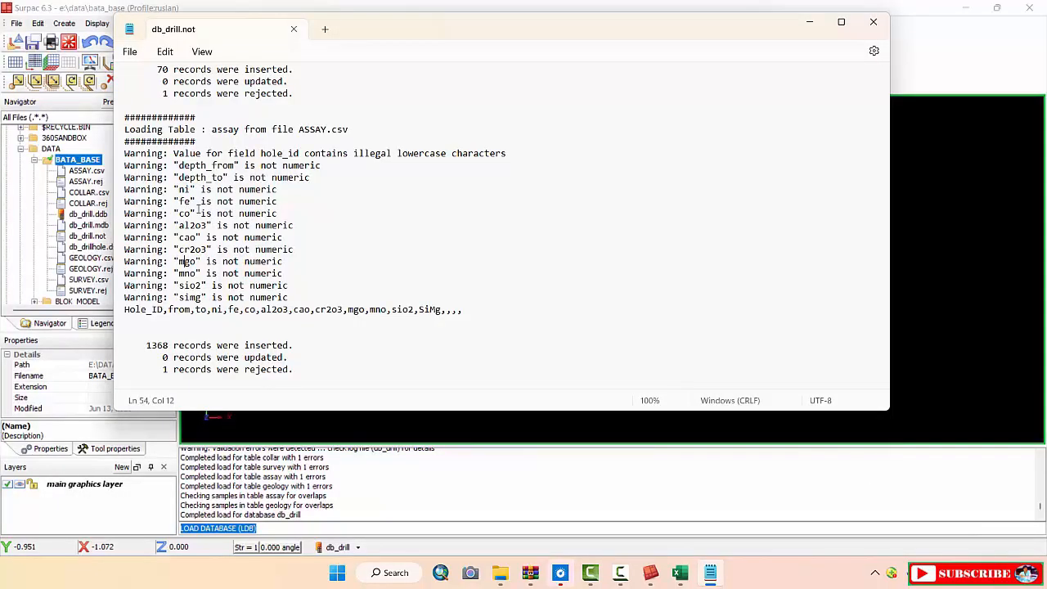
left_click(235, 250)
Compare the record counts and sample overlap checks for the assay and geology tables in the load report
scroll(331, 250, "down", 5)
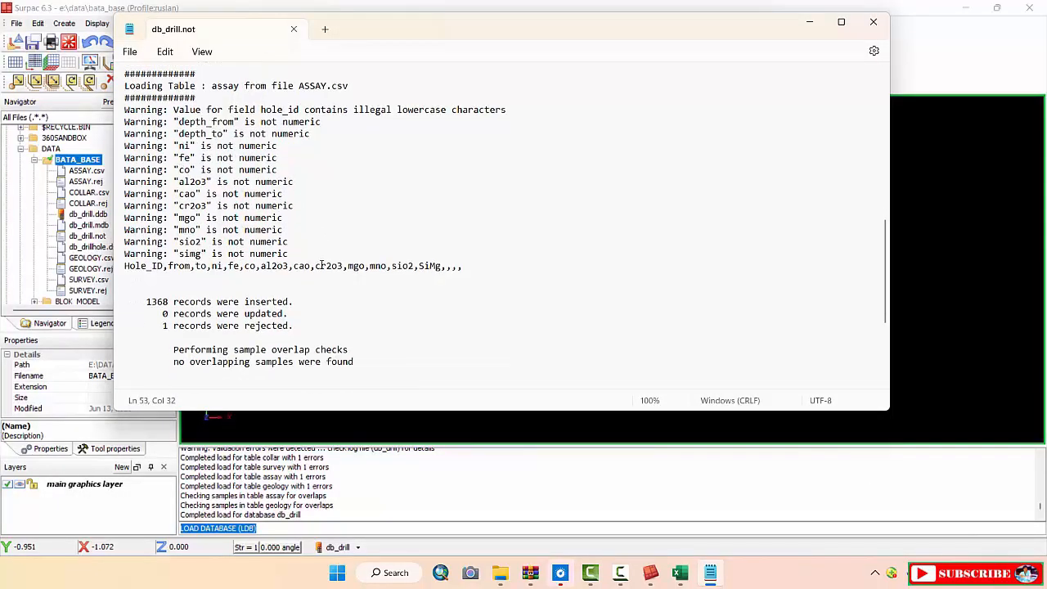
scroll(254, 205, "down", 2)
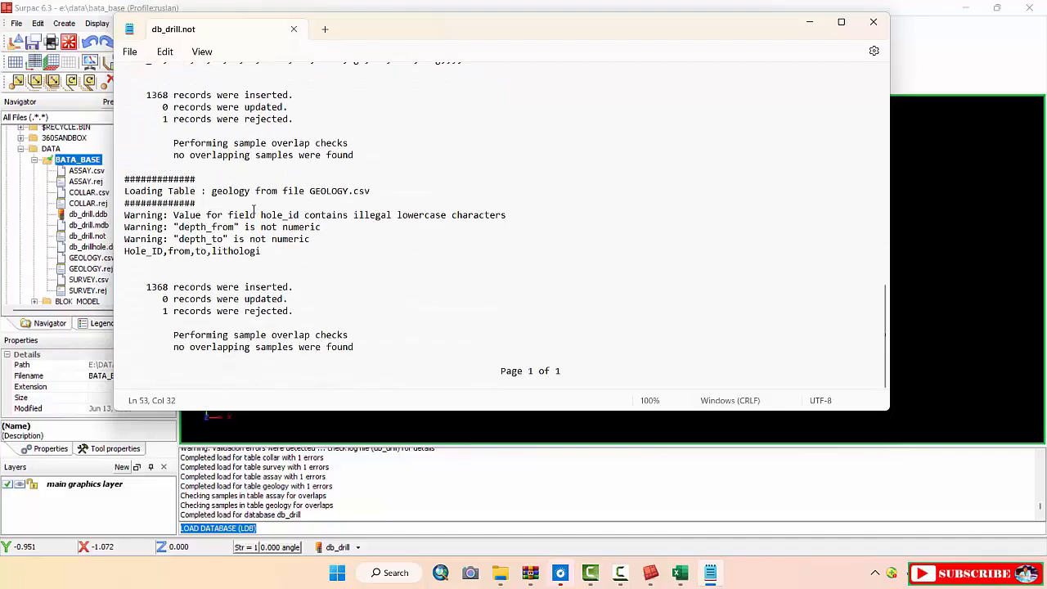
scroll(255, 204, "up", 2)
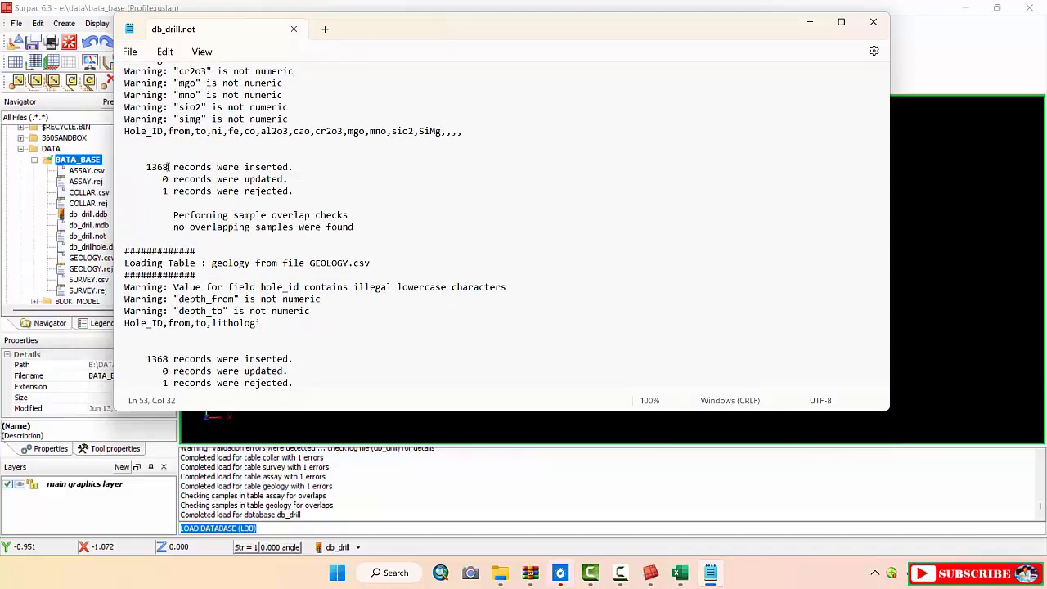
scroll(235, 268, "down", 2)
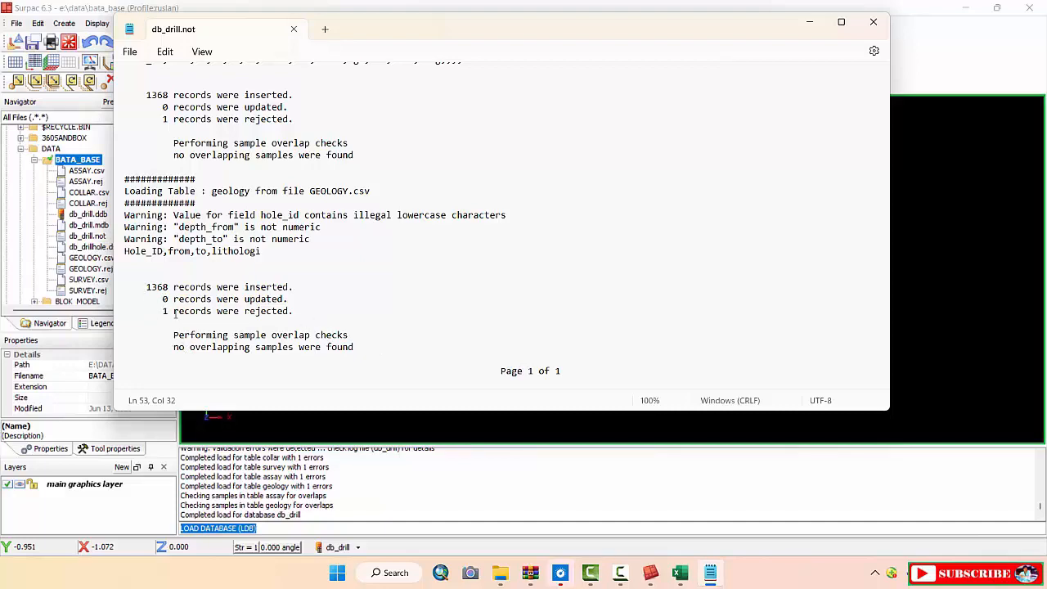
scroll(216, 323, "up", 6)
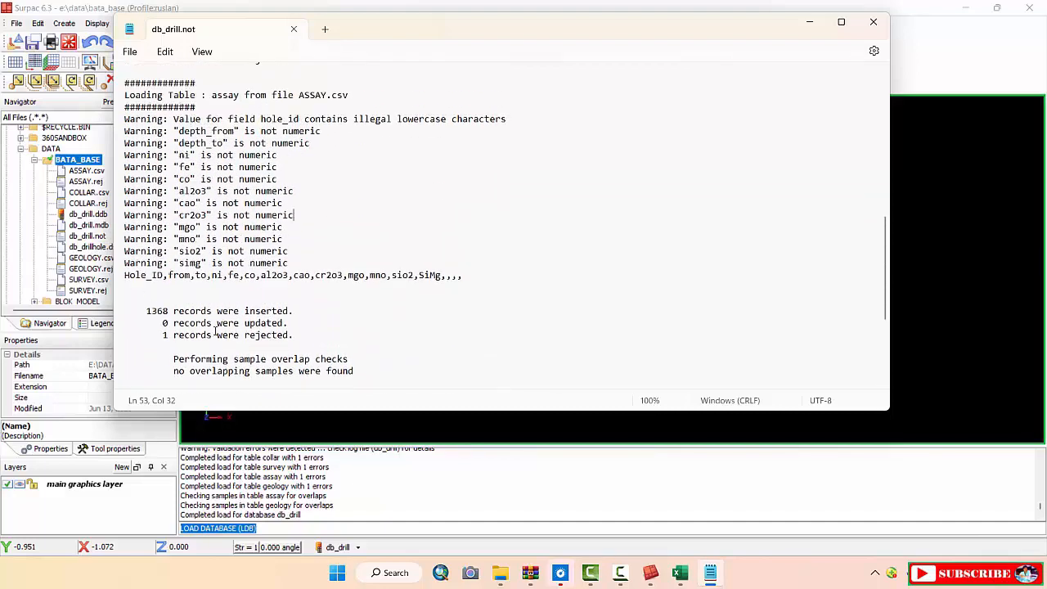
Review the geology section of the load report and check its rejected record line against the assay section's field warnings
scroll(217, 275, "down", 5)
scroll(219, 294, "down", 1)
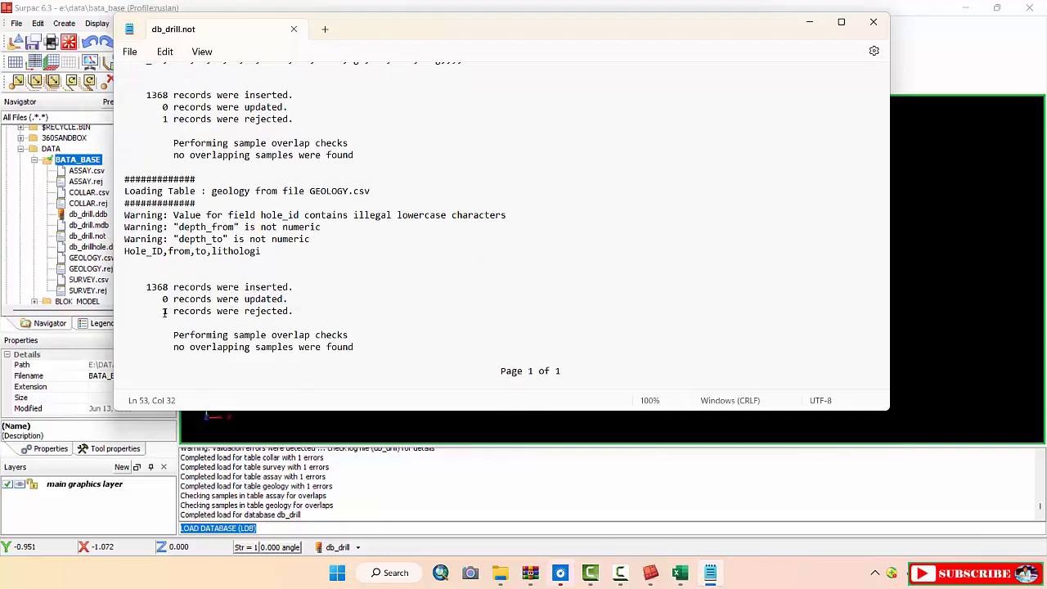
left_click_drag(173, 311, 295, 319)
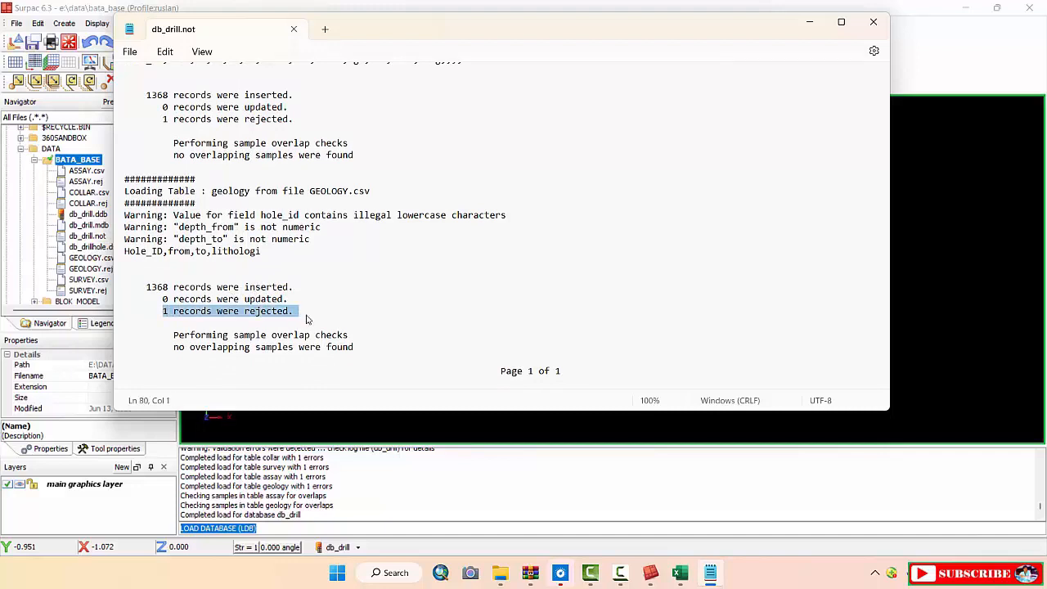
left_click(307, 311)
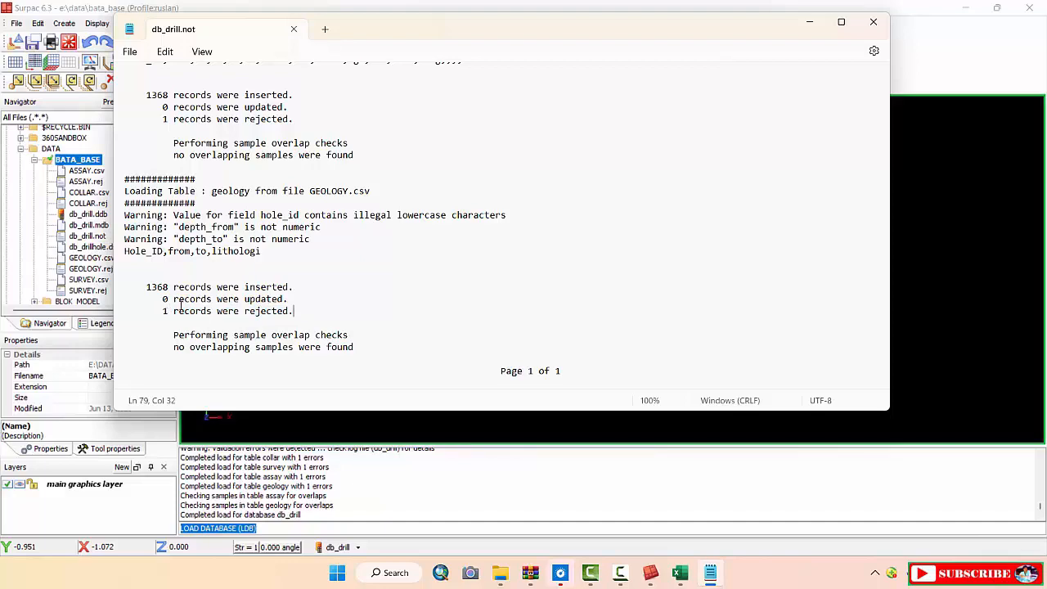
scroll(222, 179, "up", 4)
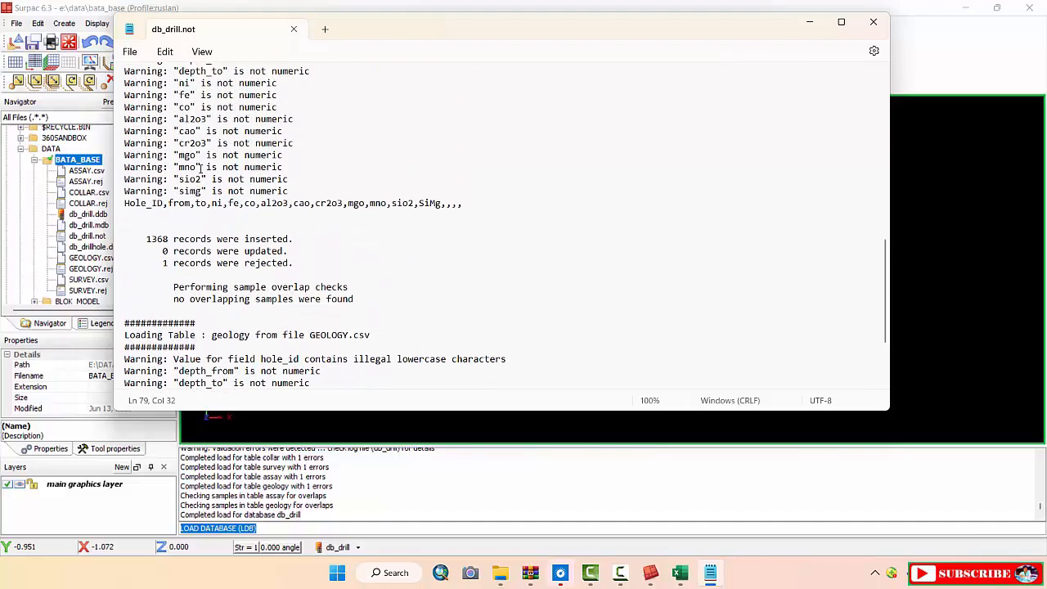
scroll(226, 238, "up", 3)
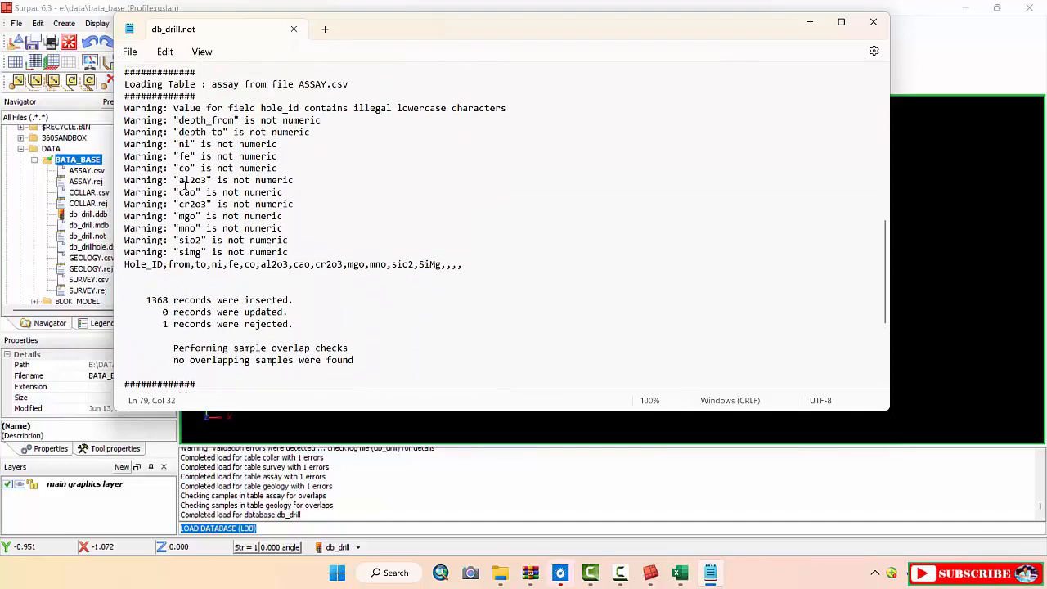
scroll(208, 217, "down", 4)
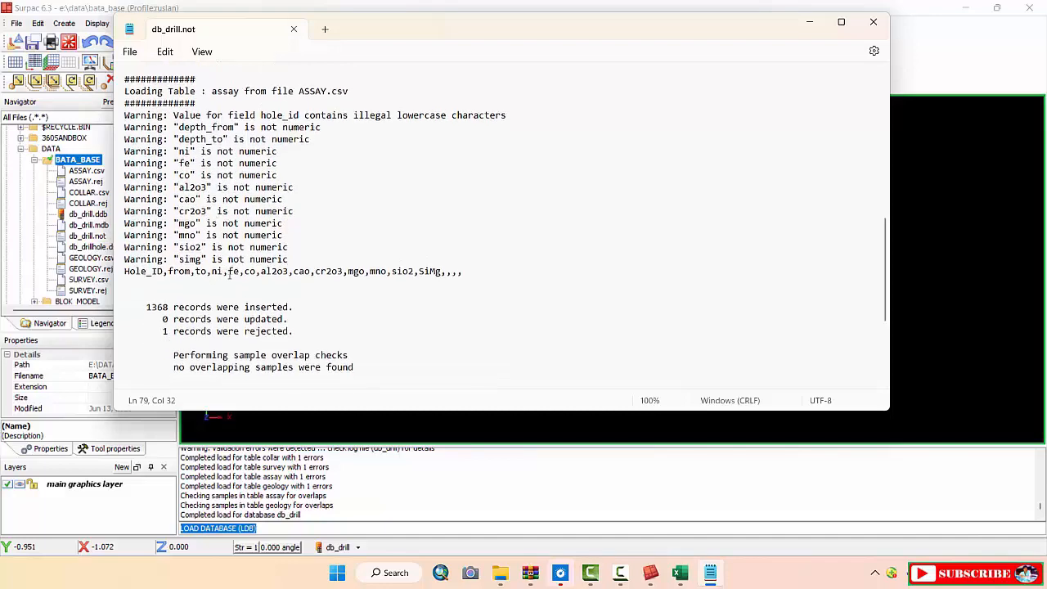
scroll(230, 278, "down", 3)
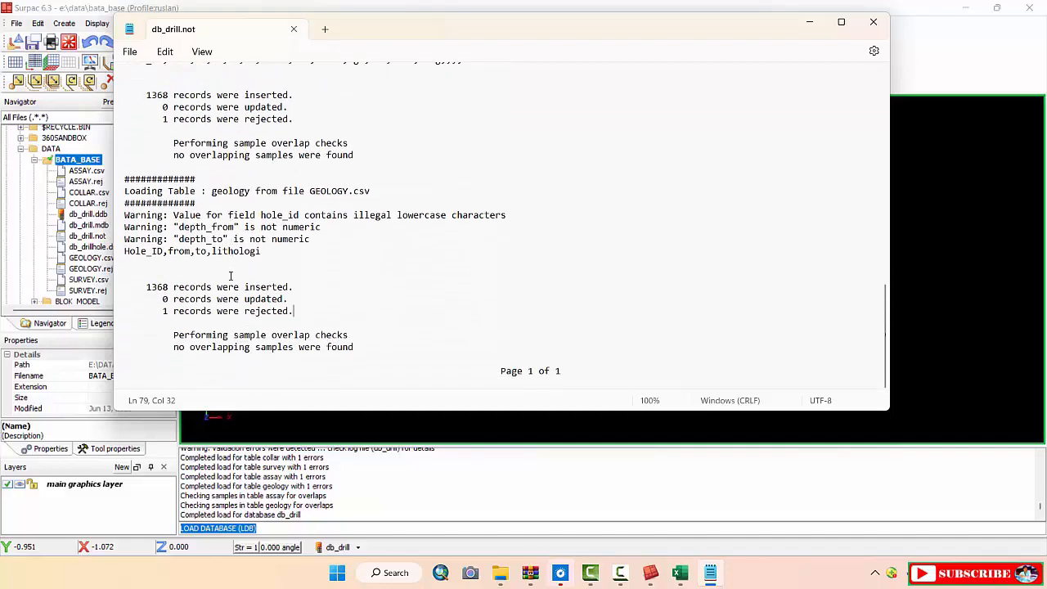
left_click(348, 334)
left_click(380, 350)
Switch to the ASSAY workbook in Excel and inspect the grade values in the ni column
left_click(500, 509)
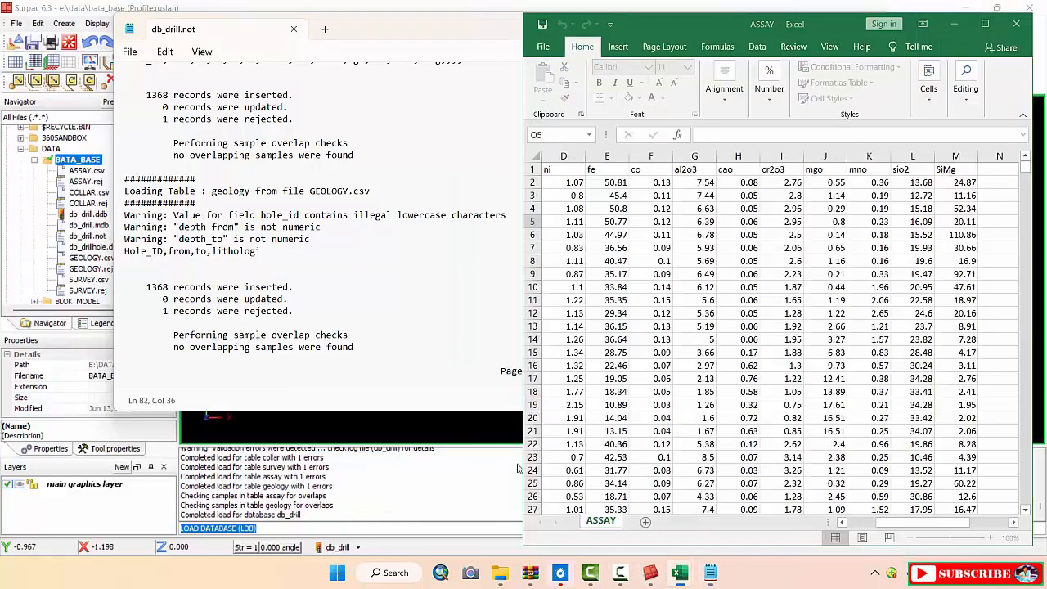
left_click(572, 184)
left_click(575, 195)
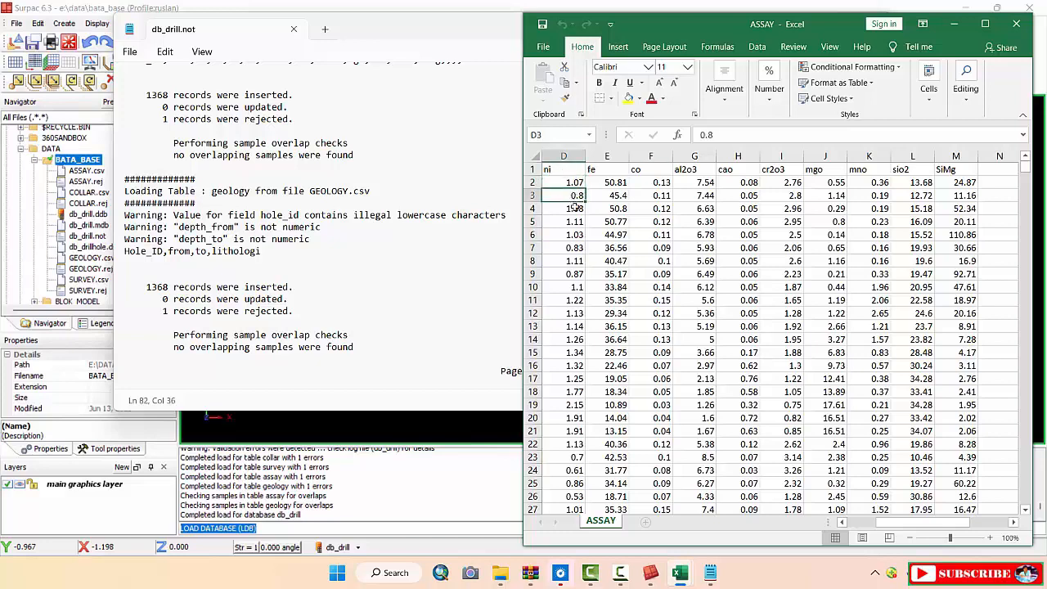
left_click(575, 209)
left_click(575, 222)
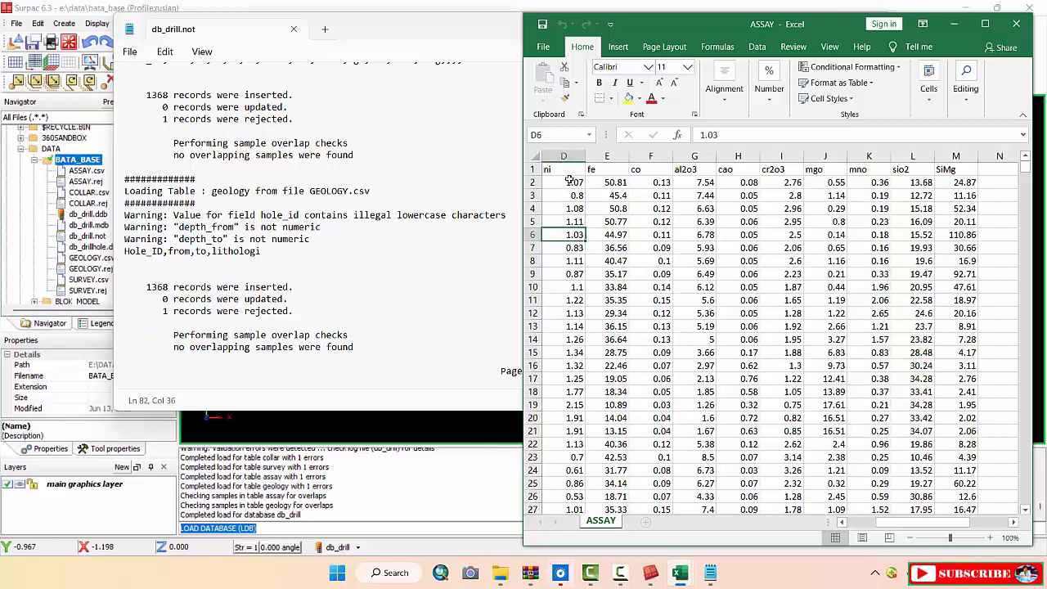
left_click_drag(572, 182, 572, 313)
left_click(567, 238)
left_click(612, 237)
left_click(574, 237)
left_click_drag(575, 182, 575, 313)
Inspect the fe, co, al2o3, cao and cr2o3 values in the ASSAY workbook, and minimize the workbook
left_click(612, 237)
left_click(699, 274)
left_click(773, 278)
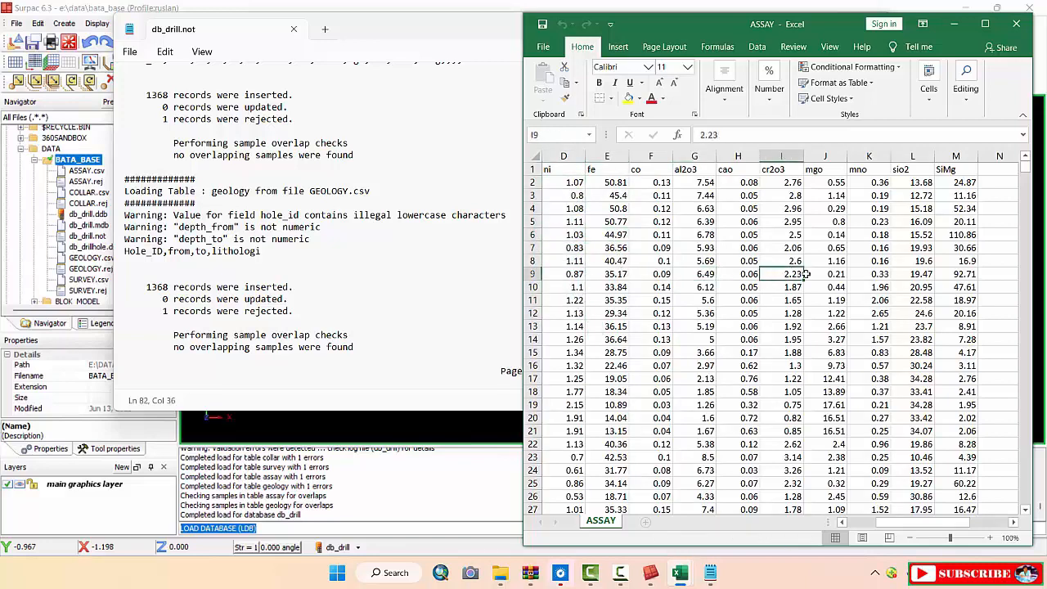
left_click_drag(572, 183, 613, 313)
left_click(650, 260)
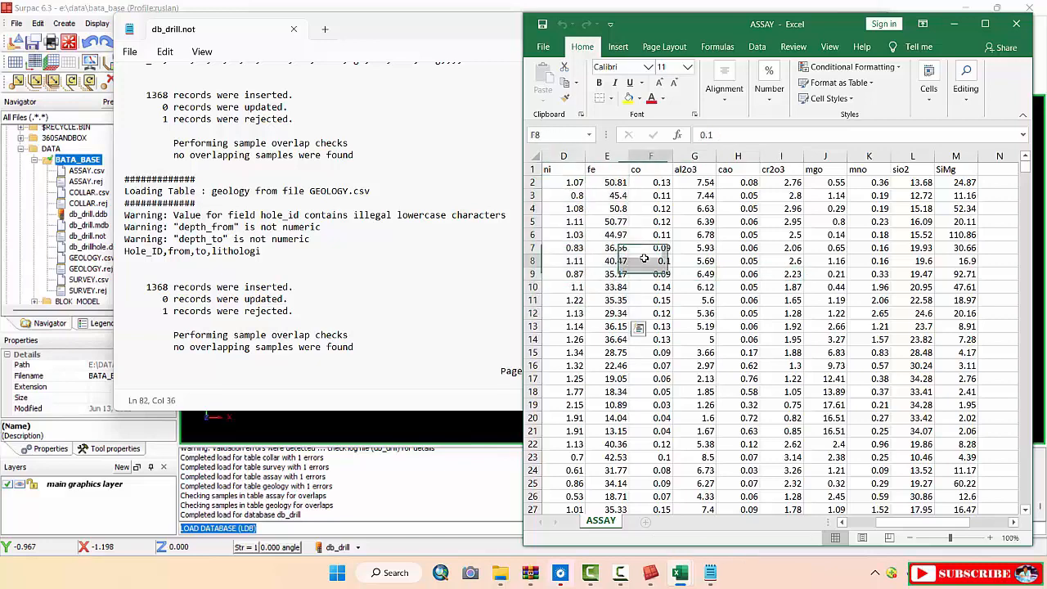
left_click(656, 221)
left_click(701, 222)
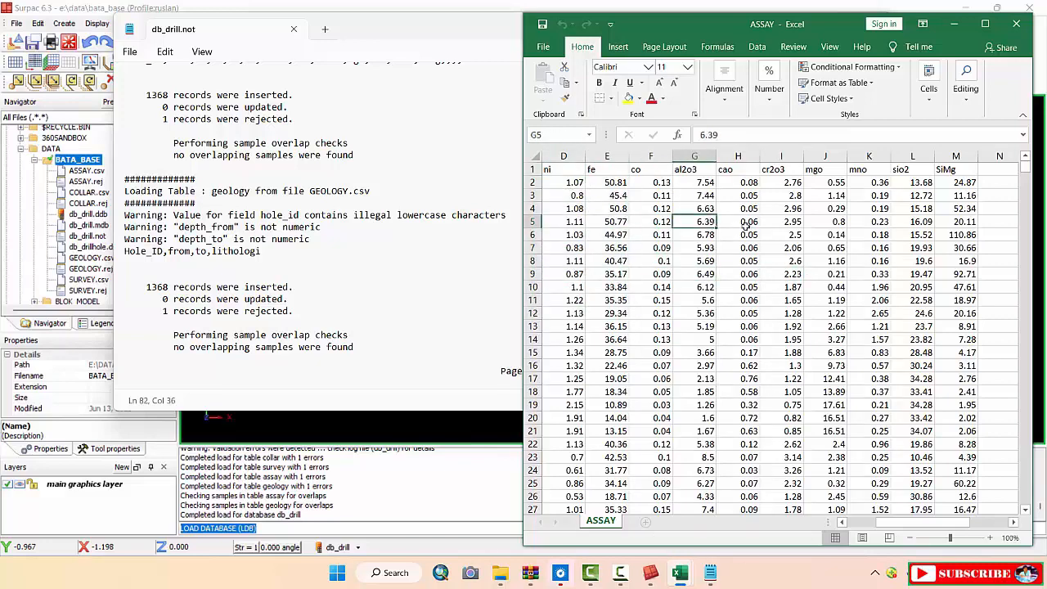
left_click(748, 222)
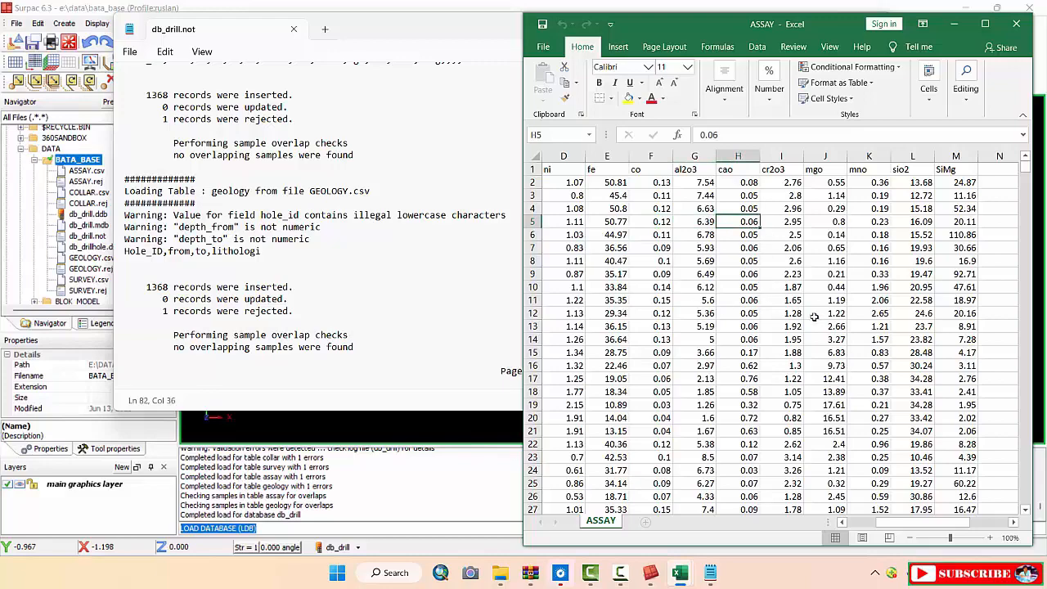
scroll(813, 318, "down", 5)
scroll(858, 312, "up", 5)
left_click(954, 24)
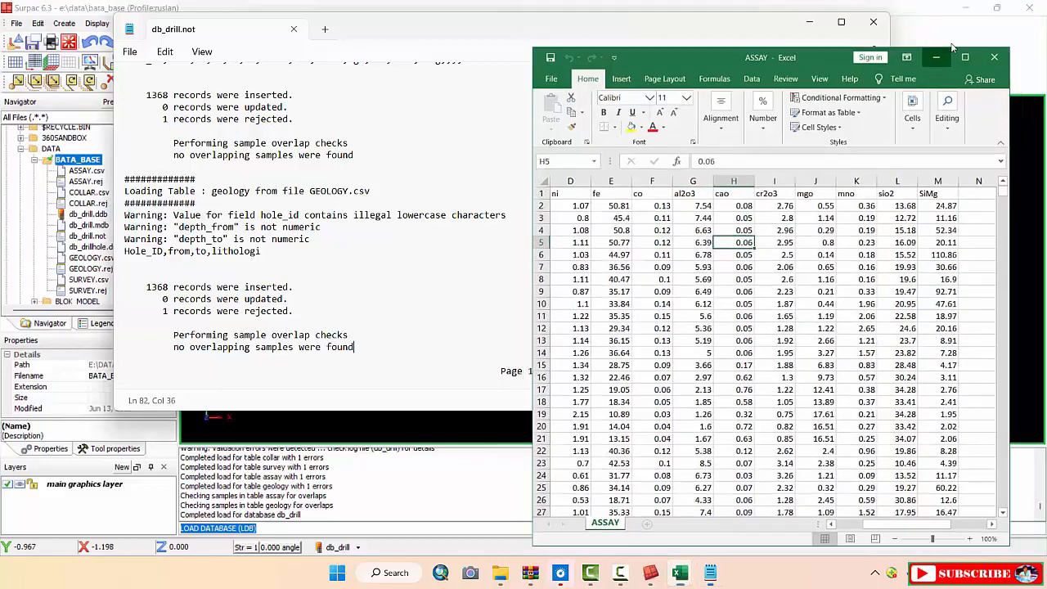
Recheck the assay section of the db_drill.not load report and close the report
scroll(628, 227, "up", 1)
scroll(629, 227, "up", 15)
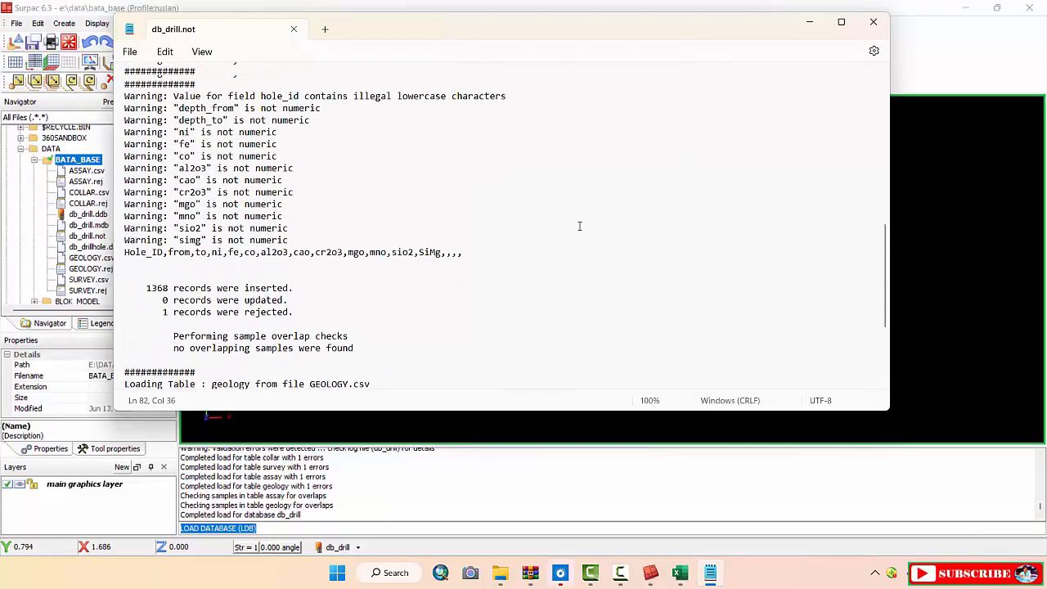
left_click(874, 25)
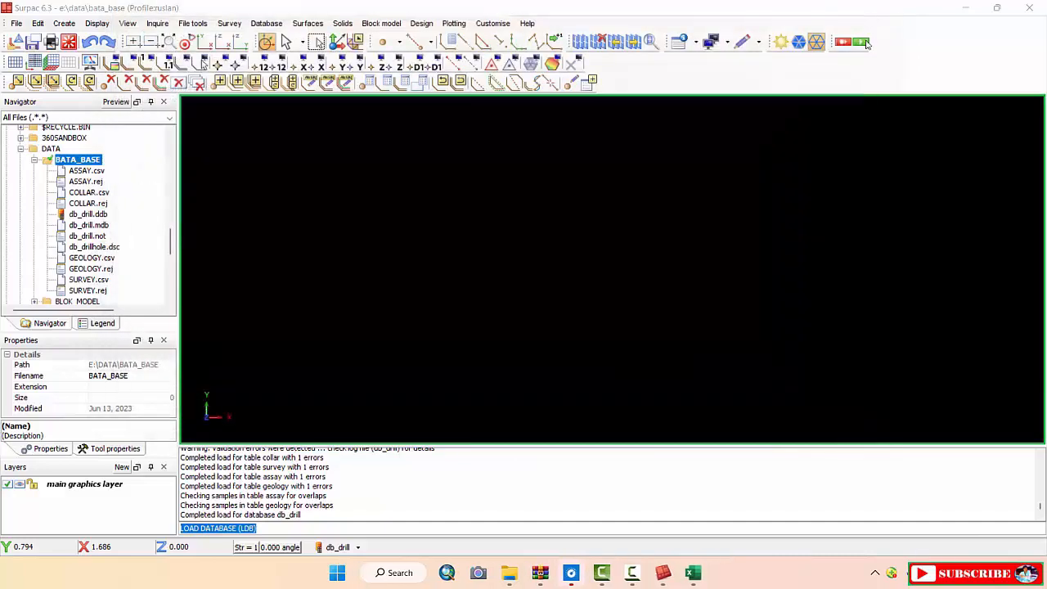
Open the drillhole display styles for the db_drill database
left_click(357, 547)
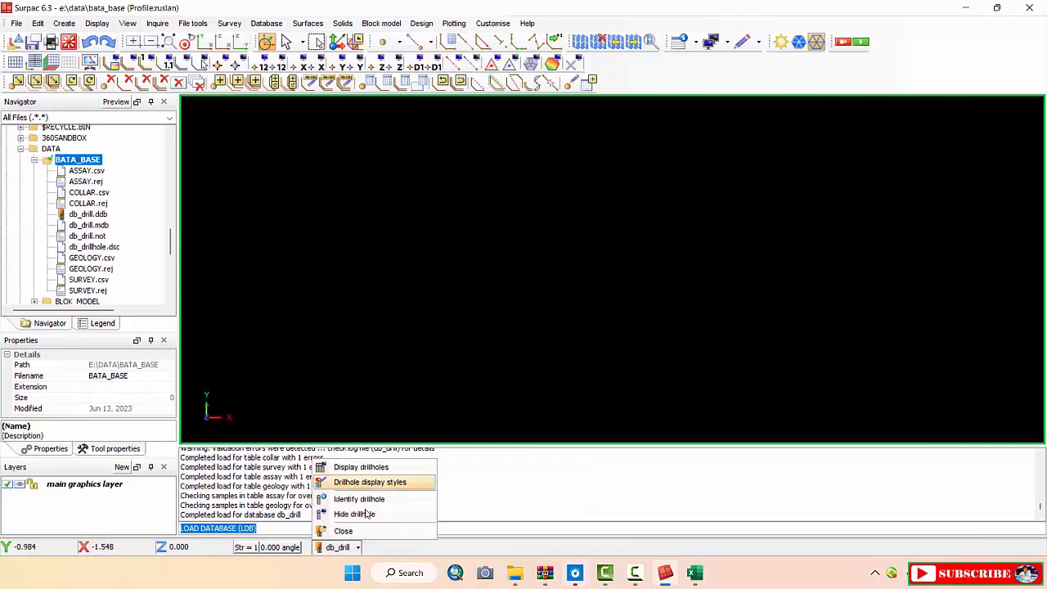
left_click(358, 547)
left_click(357, 547)
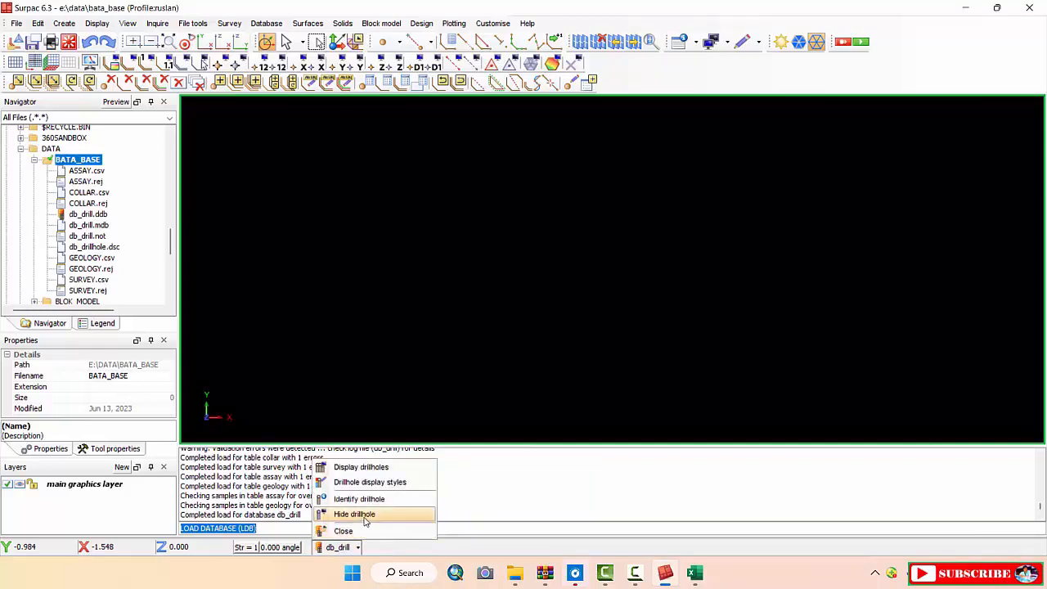
left_click(357, 548)
left_click(358, 547)
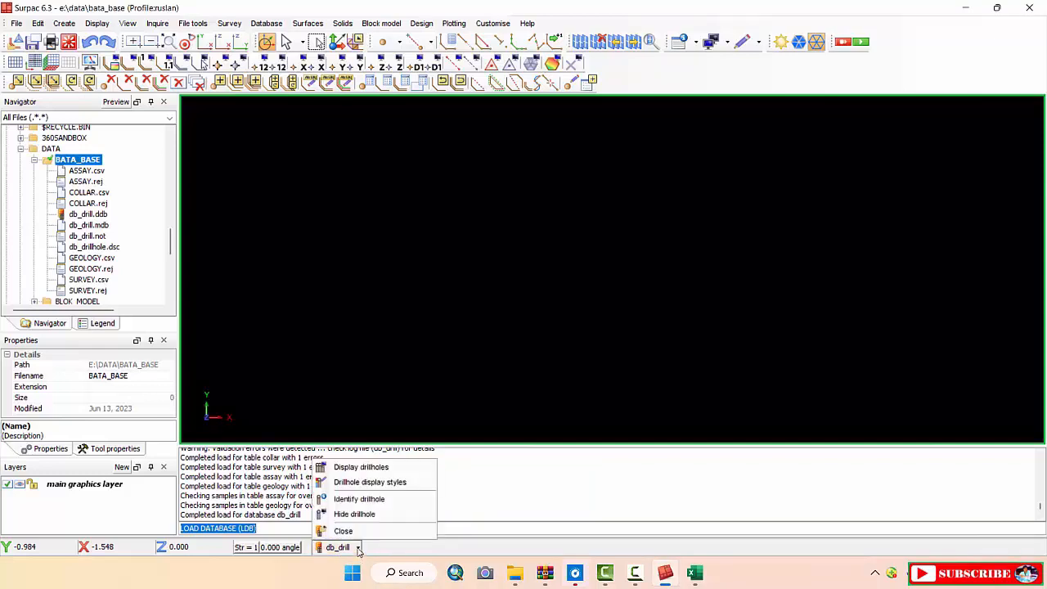
left_click(368, 482)
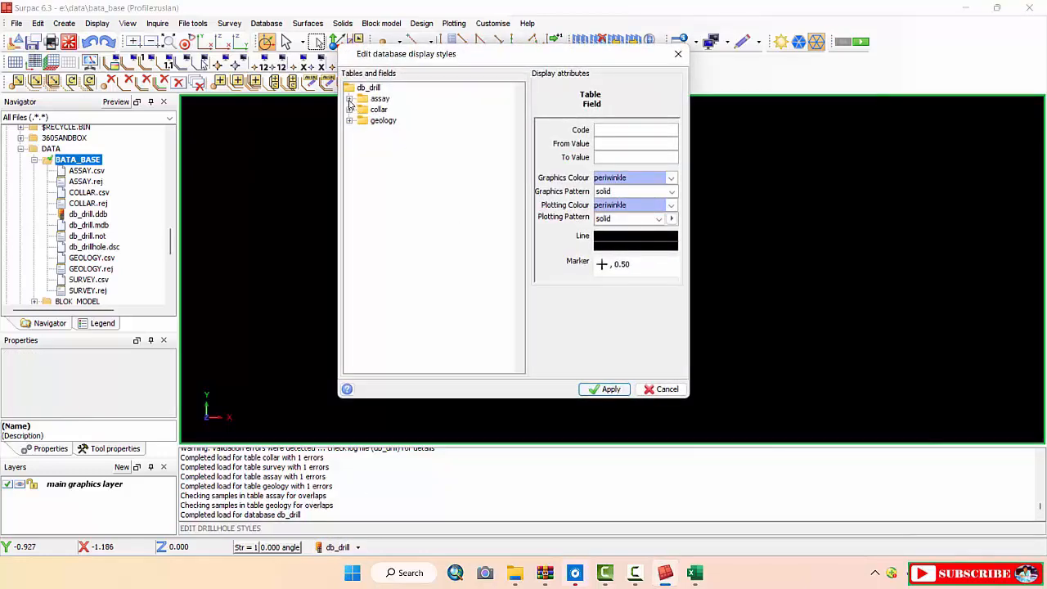
Create a display style for the assay table's ni field from its minimum-to-maximum range and select that range
left_click(349, 99)
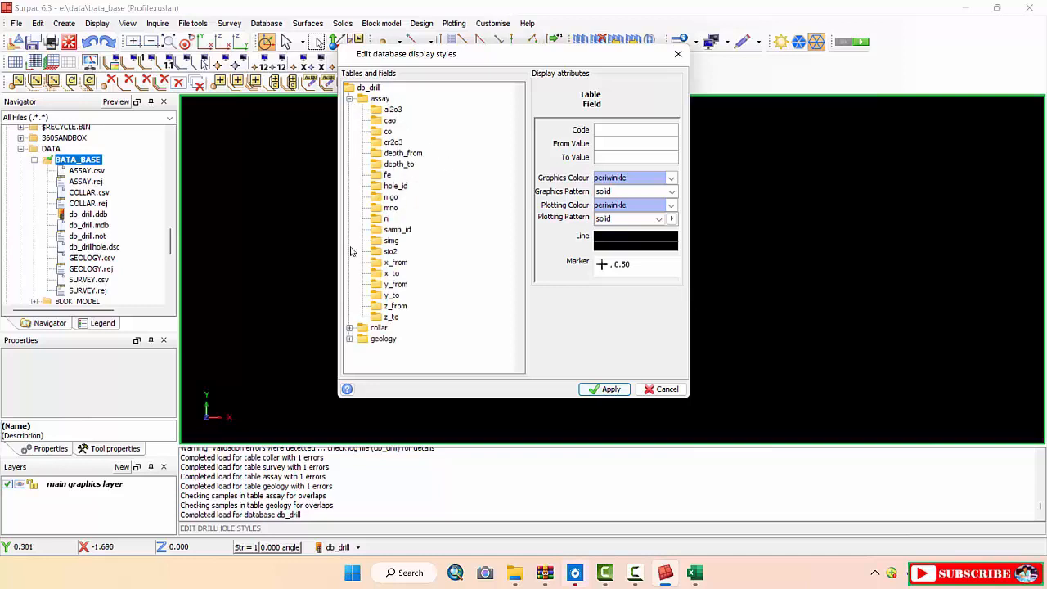
left_click(374, 219)
right_click(375, 221)
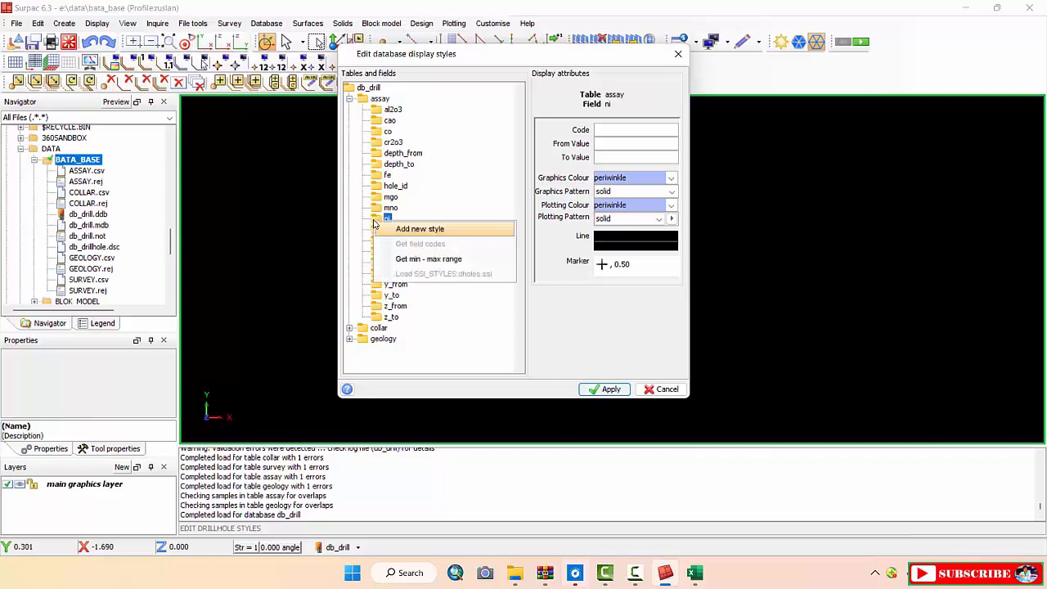
left_click(394, 259)
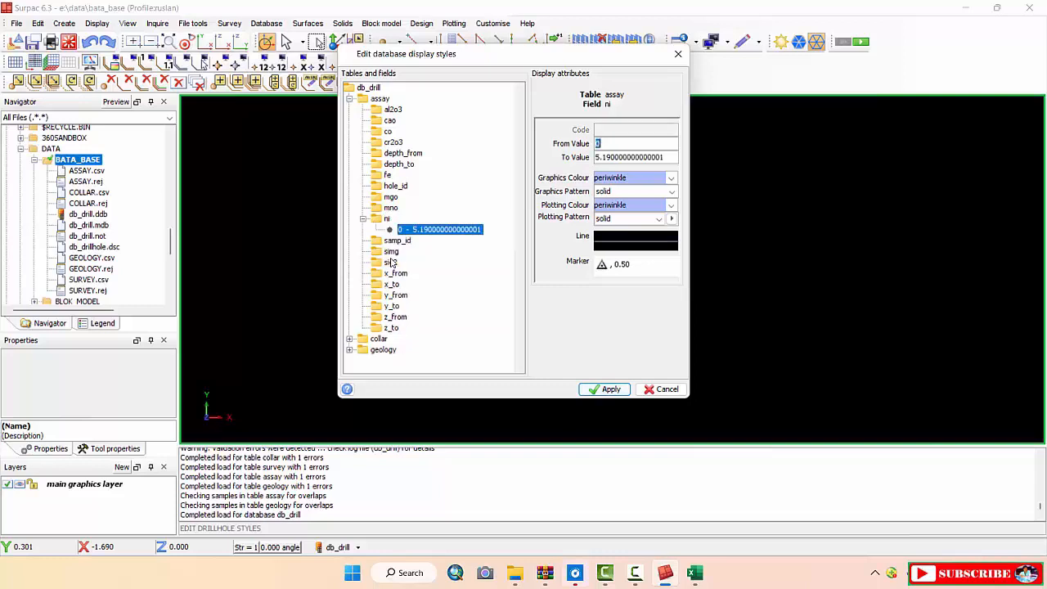
right_click(380, 221)
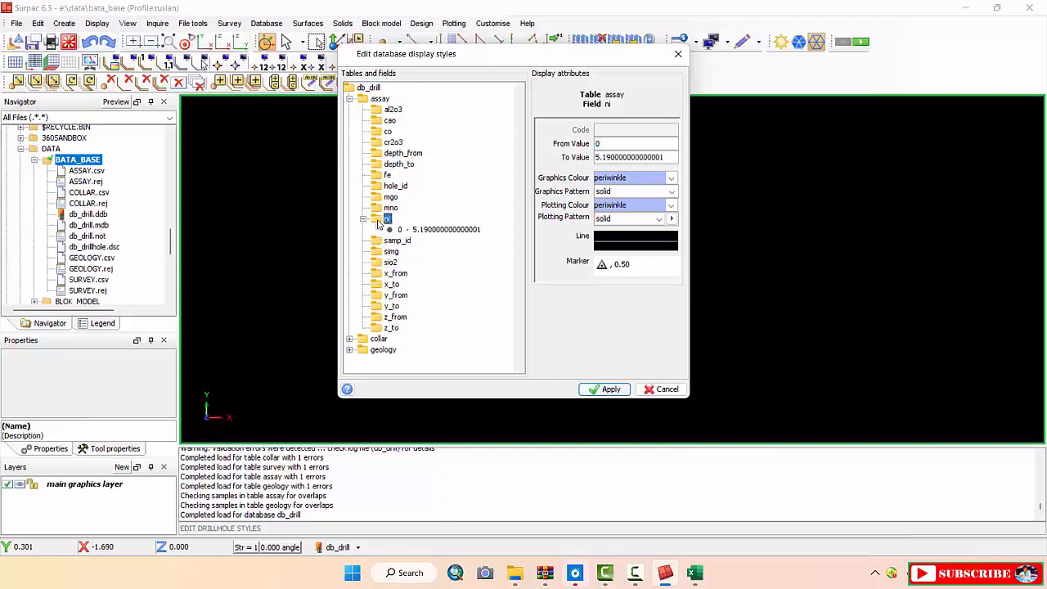
left_click(415, 258)
left_click(418, 230)
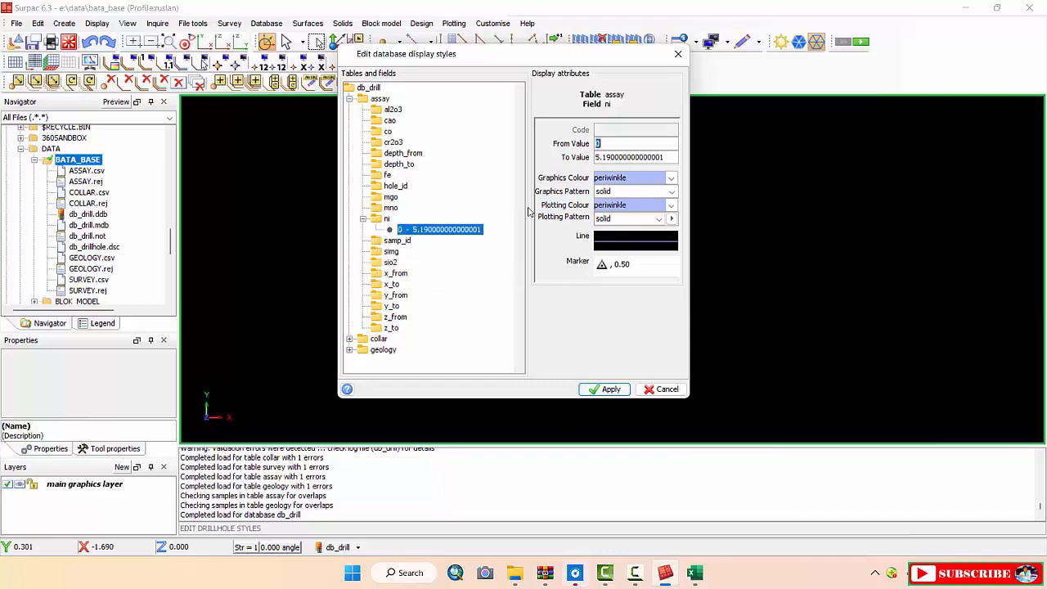
left_click(622, 159)
left_click(666, 156)
left_click(627, 144)
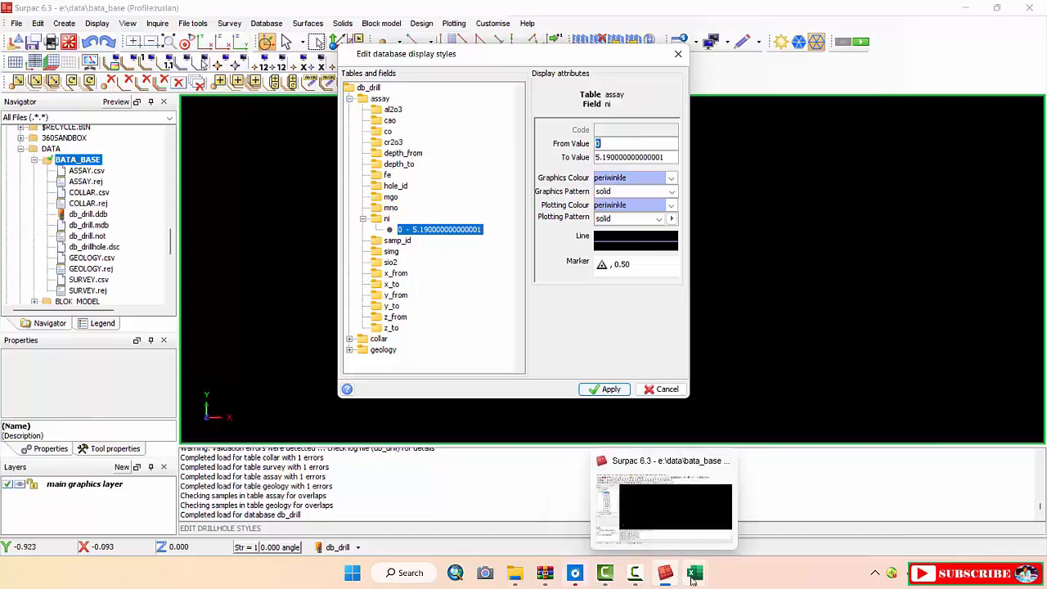
Switch to the ASSAY workbook in Excel and examine the ni column's grades to judge suitable range limits
mouse_move(694, 573)
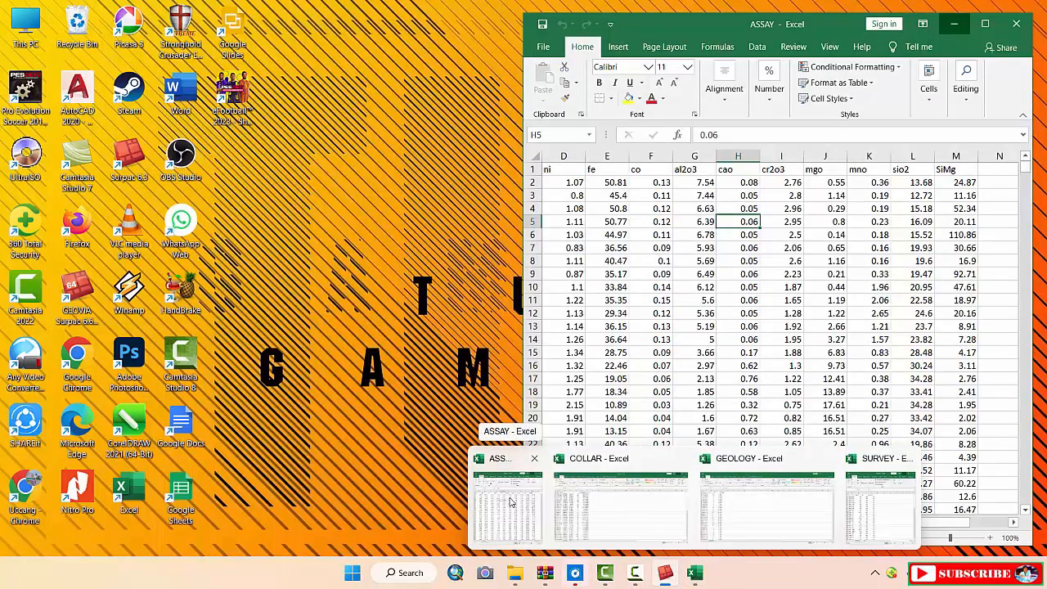
left_click(508, 502)
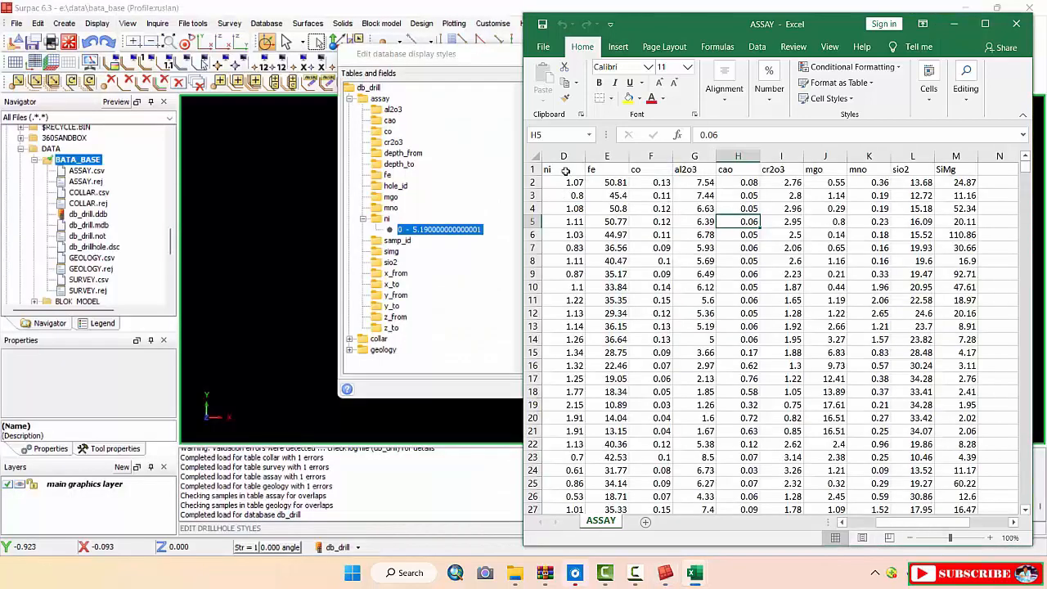
scroll(879, 498, "left", 2)
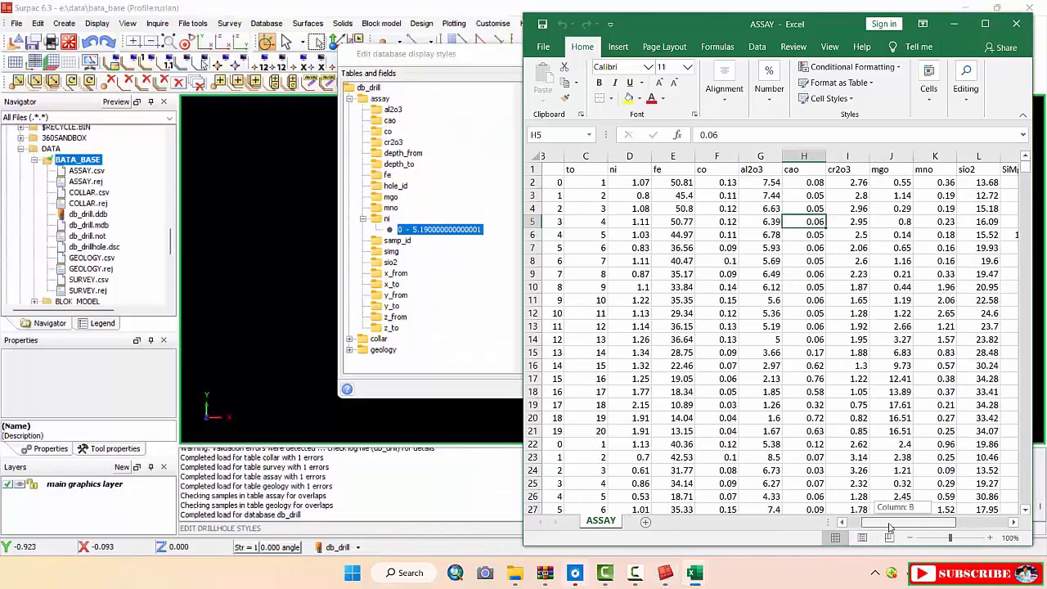
left_click(648, 155)
left_click(658, 220)
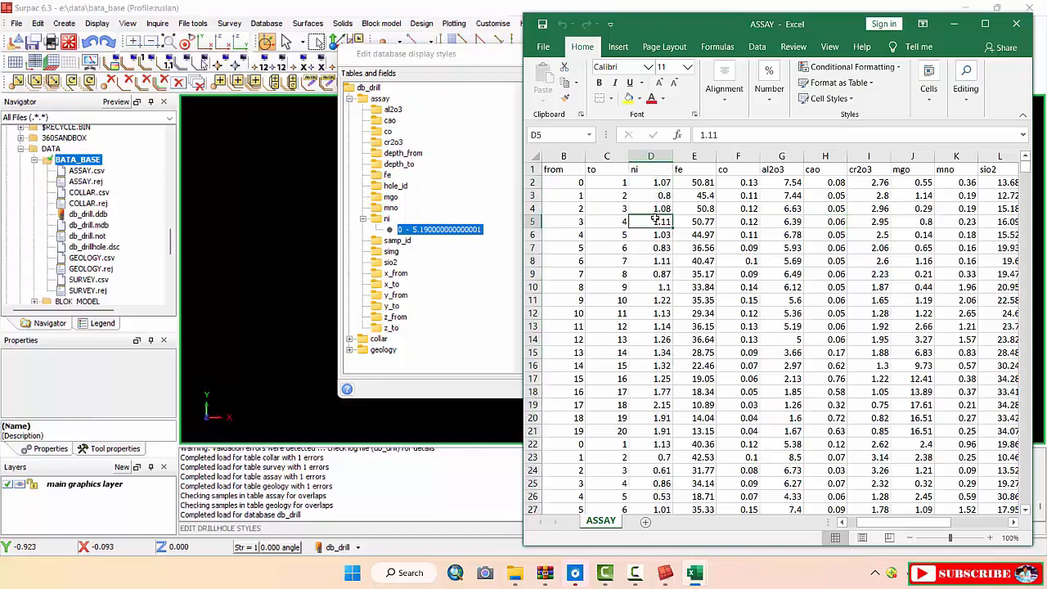
left_click(651, 181)
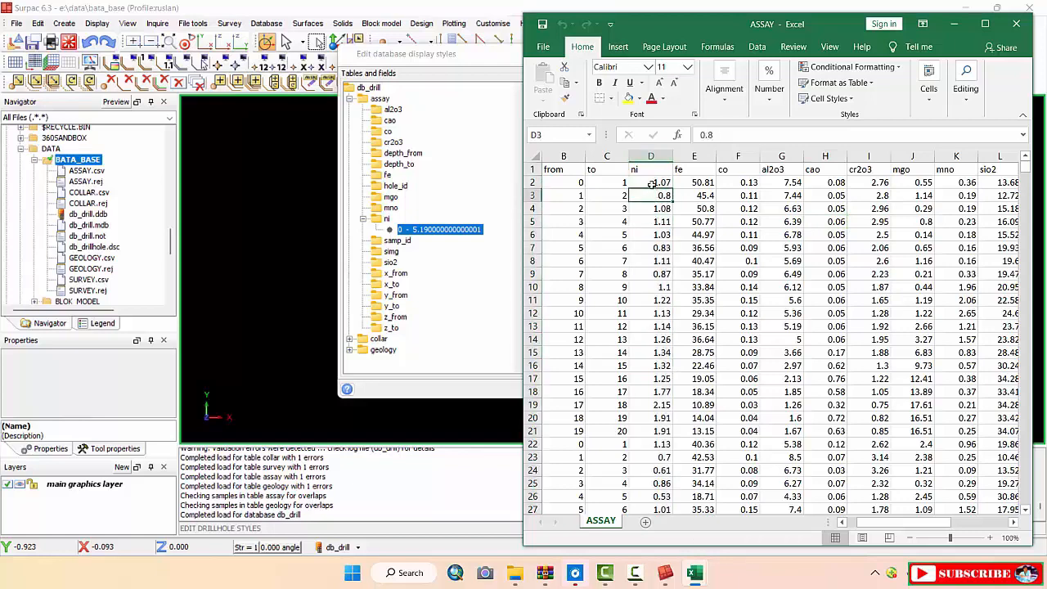
left_click_drag(656, 185, 655, 208)
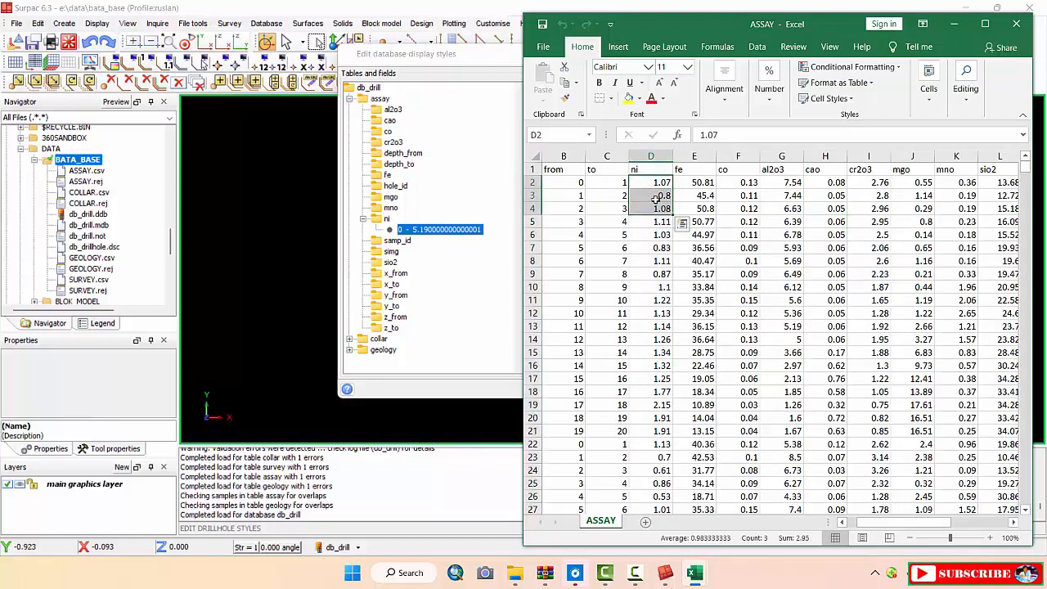
left_click(655, 197)
left_click(657, 210)
scroll(664, 367, "down", 1)
scroll(664, 366, "down", 2)
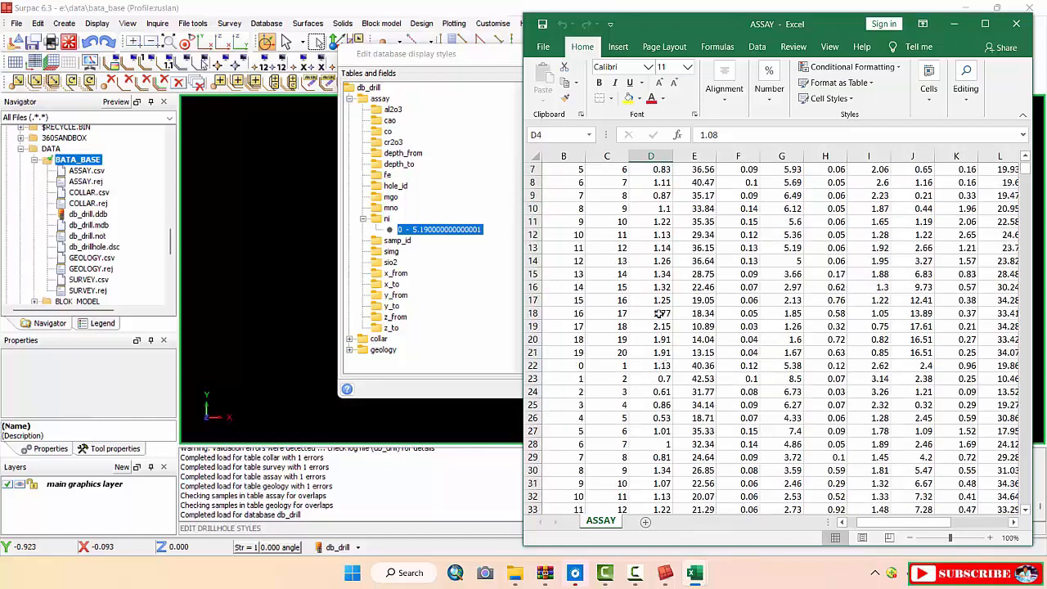
left_click(657, 326)
left_click_drag(657, 285, 658, 270)
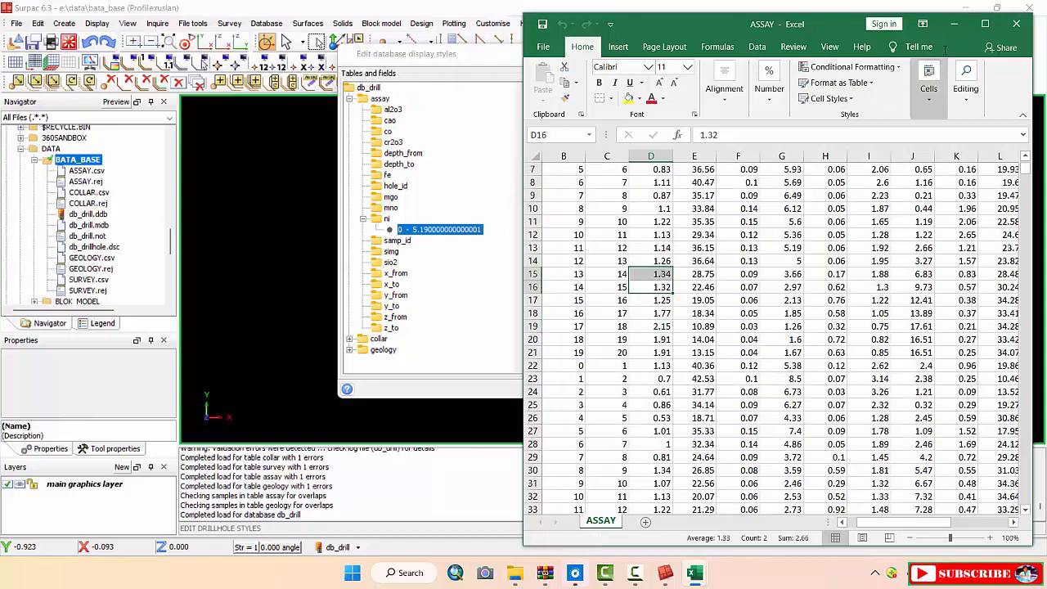
Return to Surpac from the ASSAY workbook and set the selected ni range's upper limit to 1.39
left_click(955, 25)
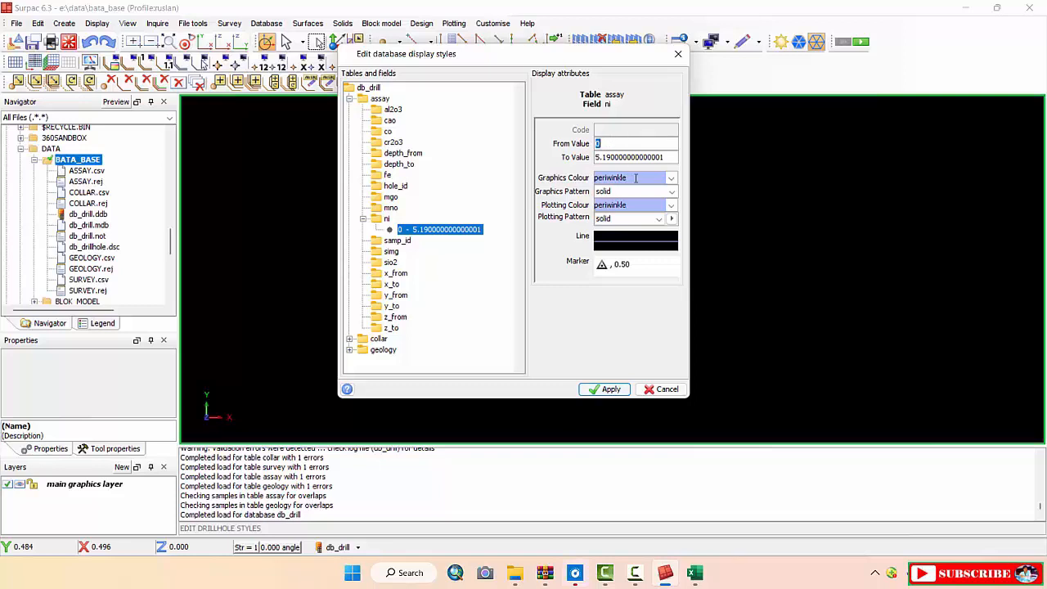
left_click(608, 144)
double_click(664, 157)
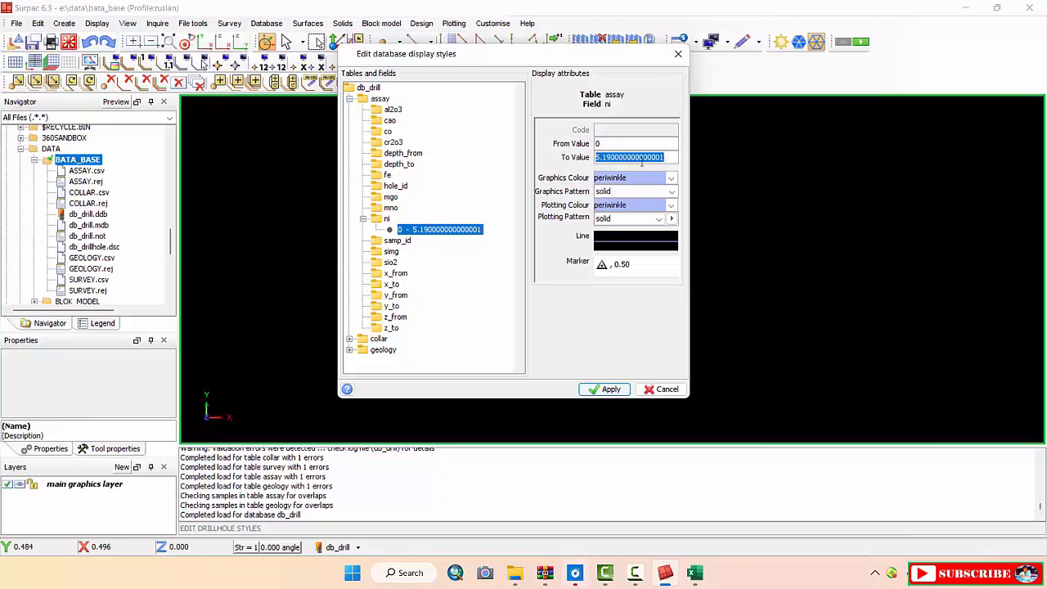
type("1")
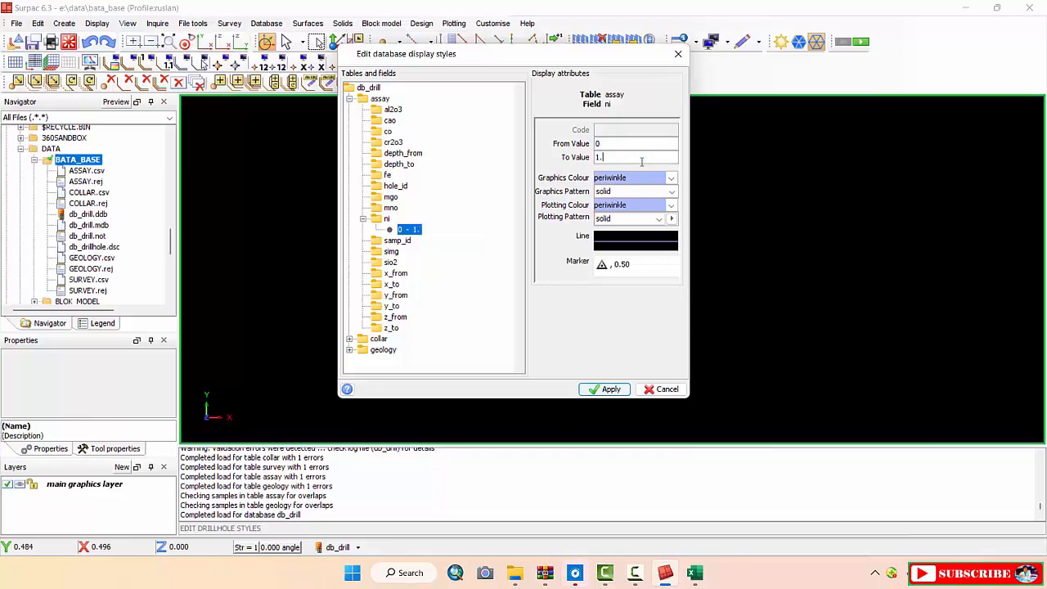
type(".39")
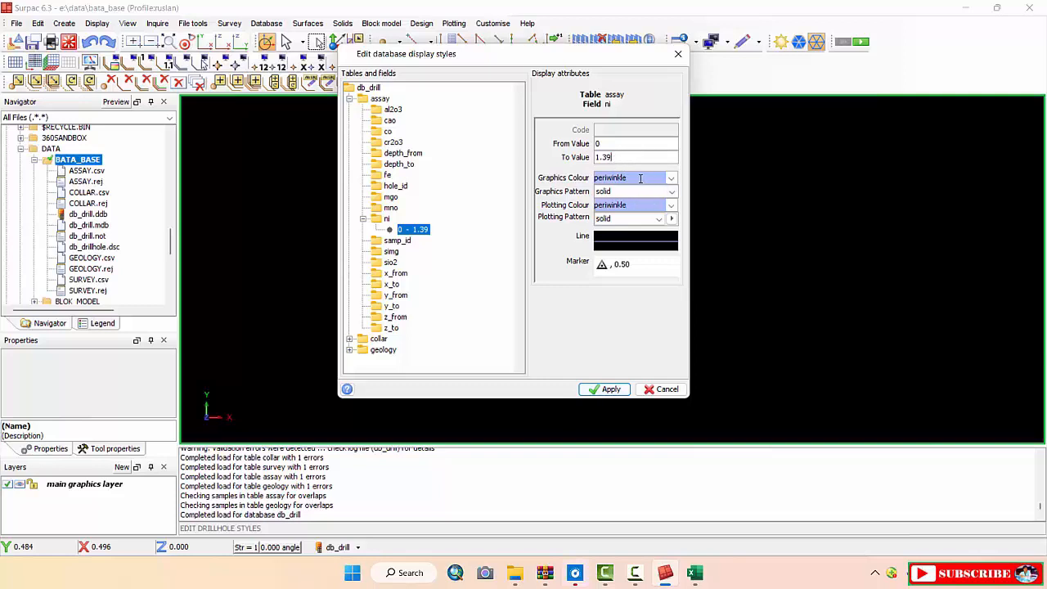
Set both the graphics colour and the plotting colour of the 0 - 1.39 ni range to green
left_click(640, 178)
type("green")
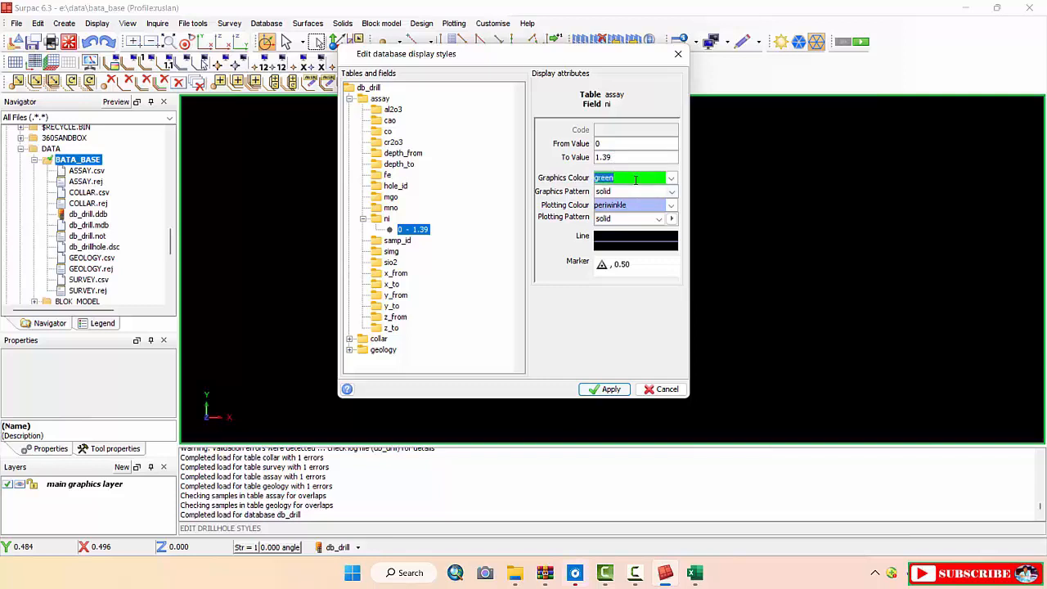
left_click(641, 206)
type("green")
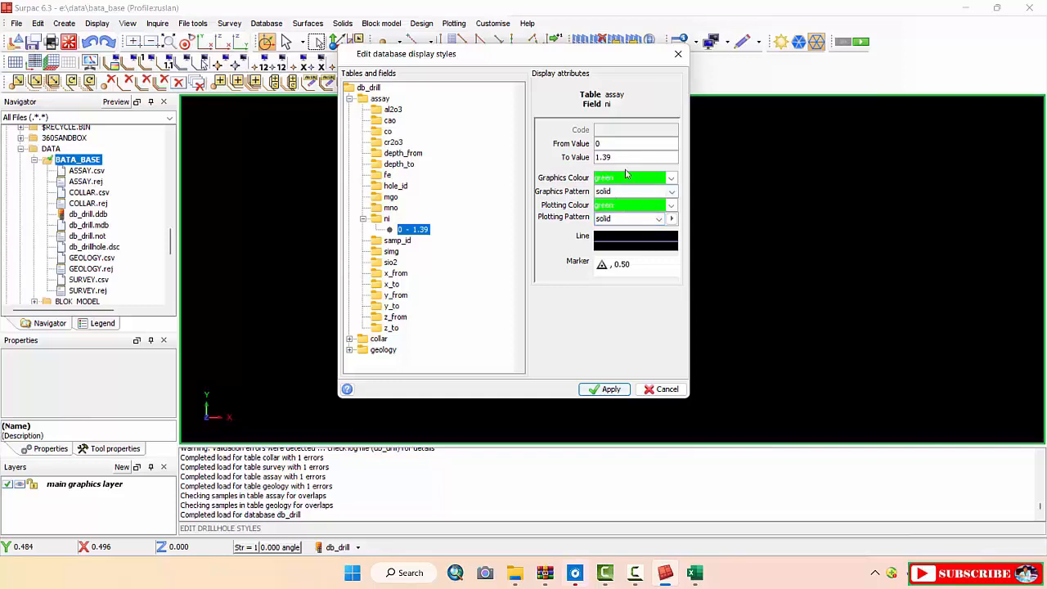
Add another ni style from the field's minimum-to-maximum range and set its limits to 1.4 and 1.69
left_click(380, 220)
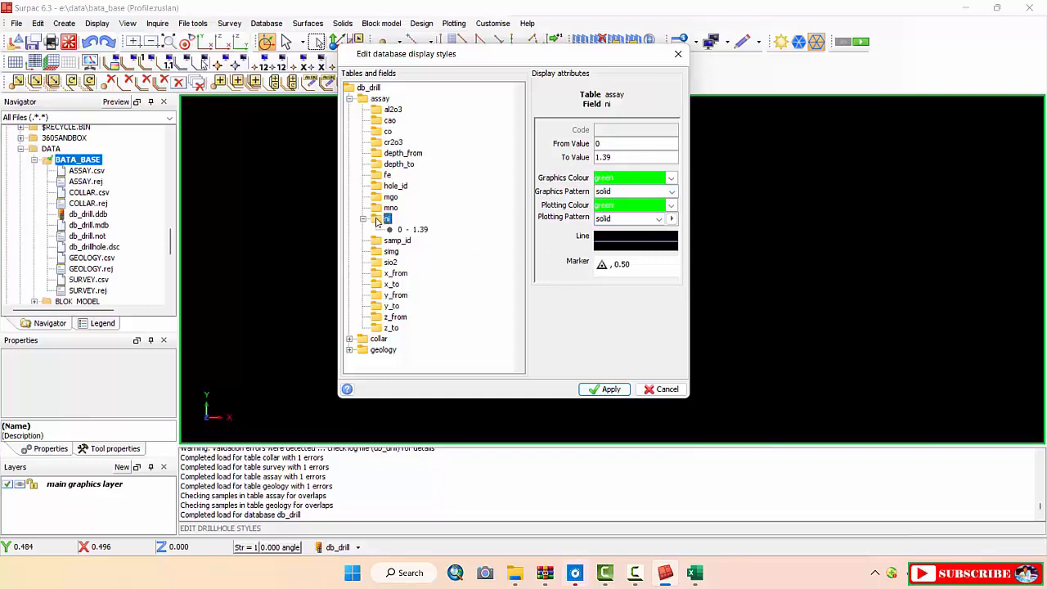
right_click(380, 221)
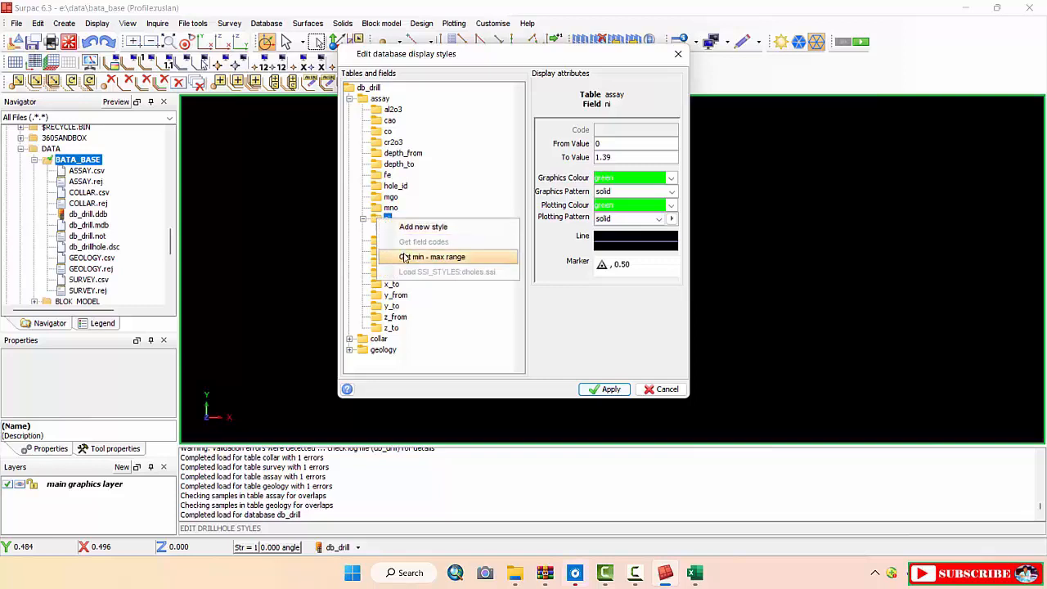
left_click(404, 256)
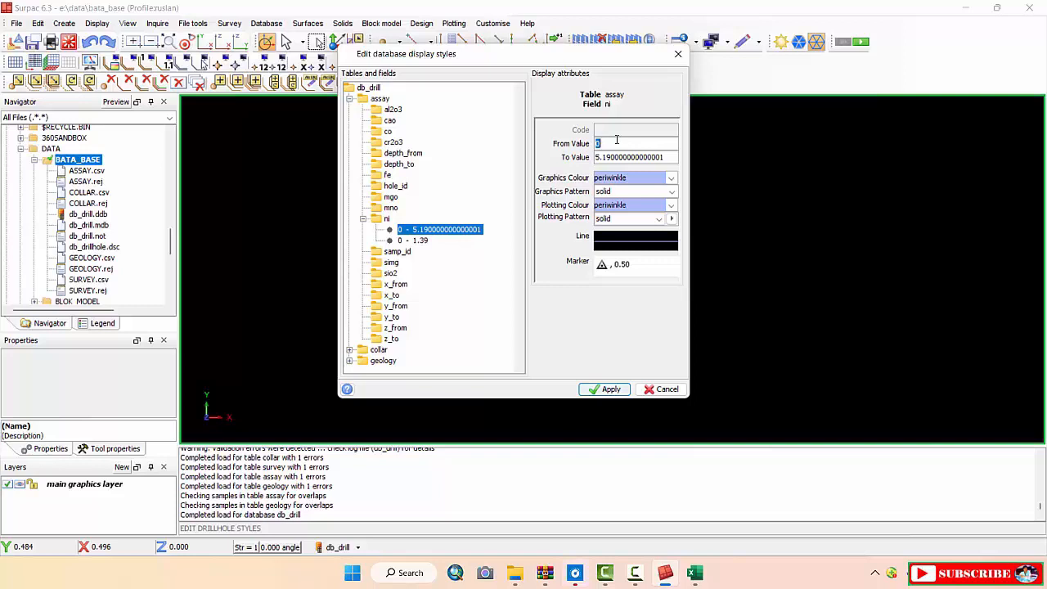
type("1.4")
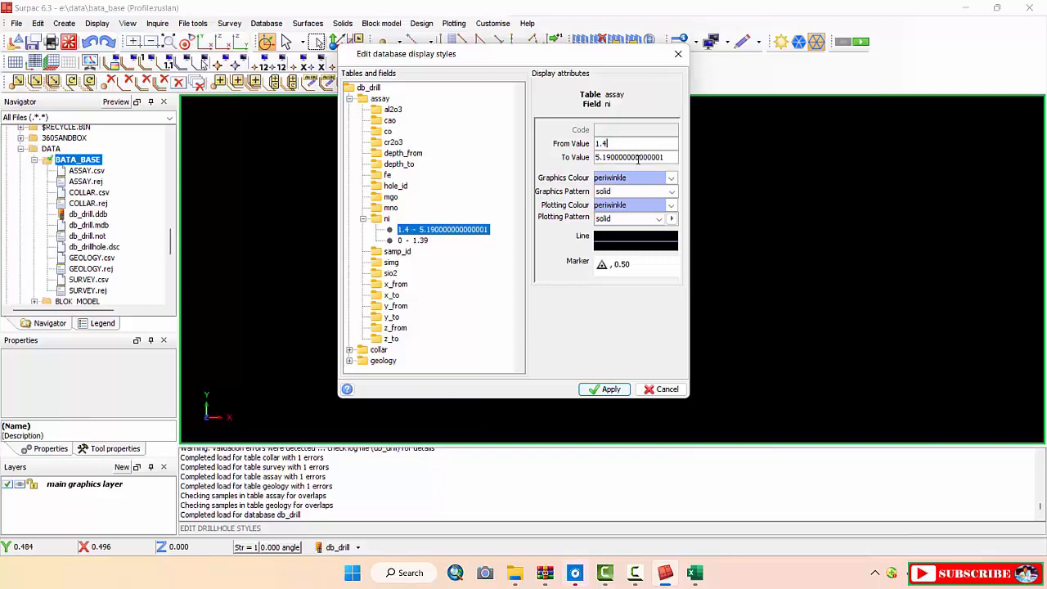
type("0")
key("BackSpace")
double_click(668, 157)
type("1.")
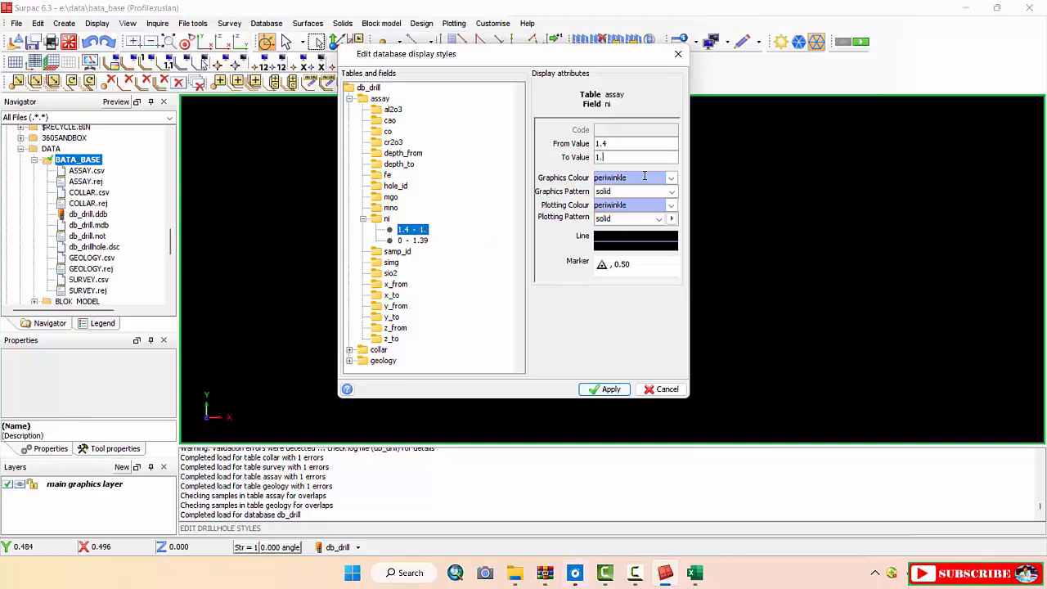
type("69")
Set both the graphics colour and the plotting colour of the 1.4 - 1.69 ni range to yellow
double_click(631, 175)
type("ye")
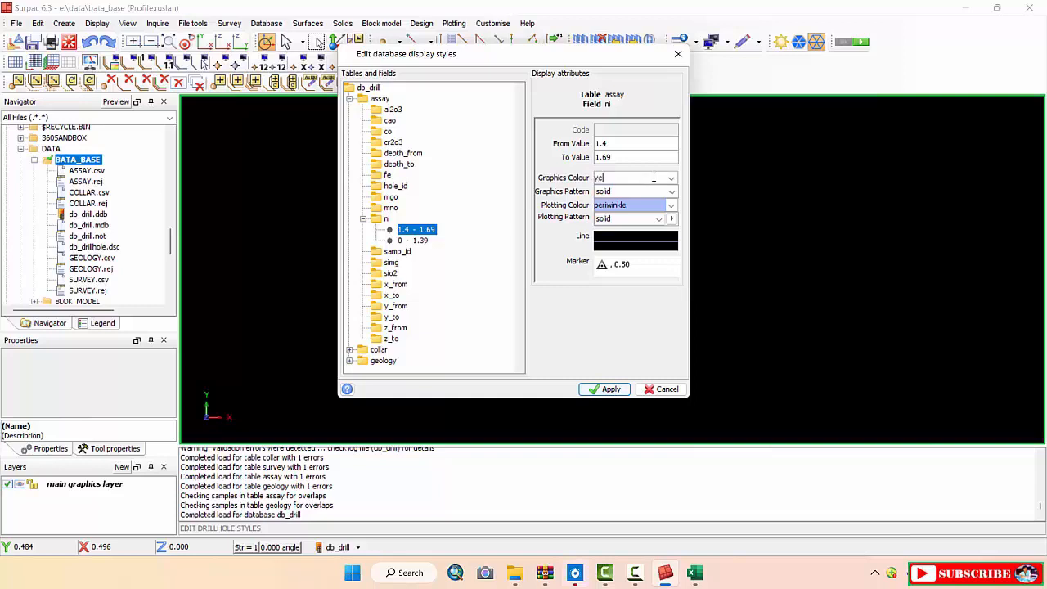
type("llow")
double_click(651, 180)
key("ctrl+c")
double_click(642, 205)
key("ctrl+v")
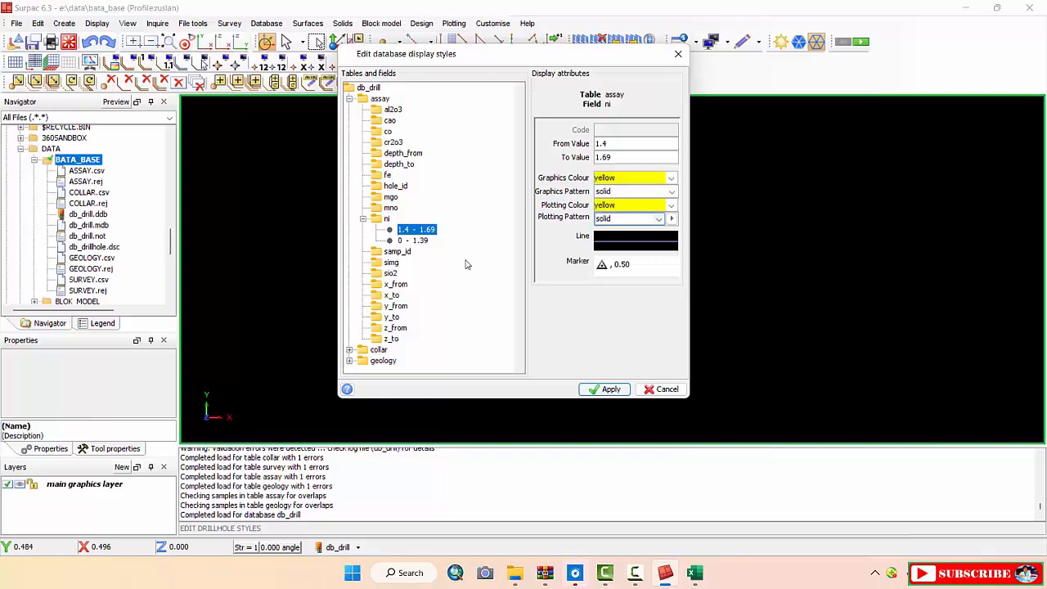
Add a third ni style from the field's minimum-to-maximum range and set its limits to 1.7 and 1.89
left_click(387, 218)
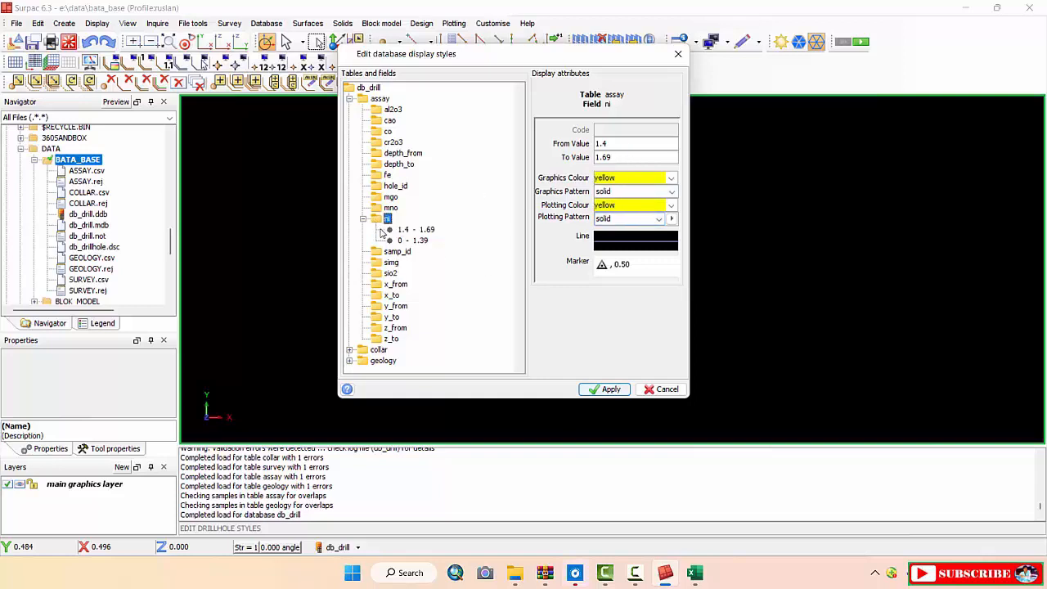
right_click(384, 220)
left_click(415, 260)
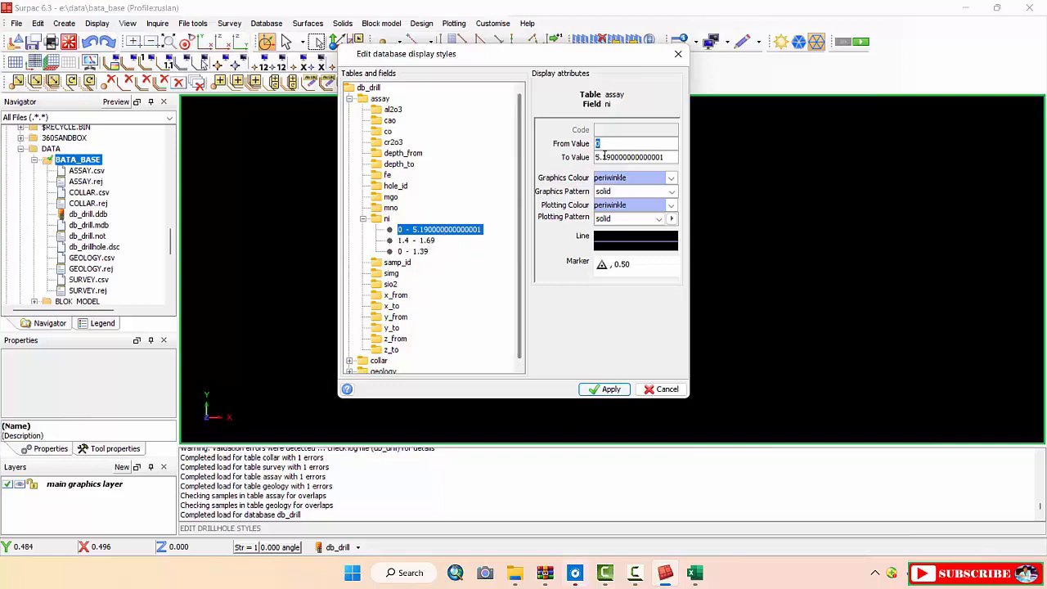
type("1.7")
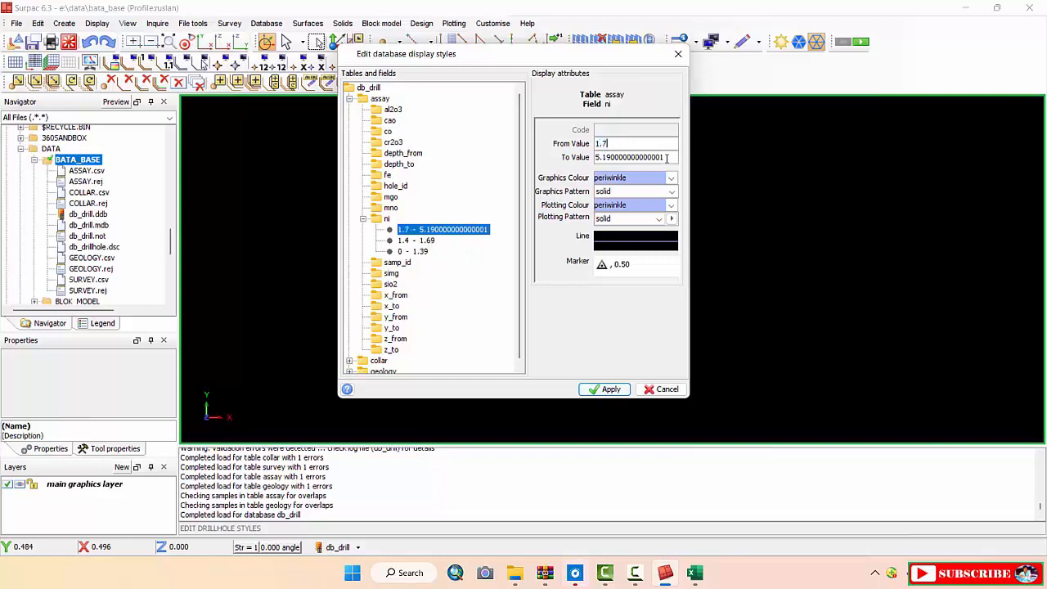
key("Tab")
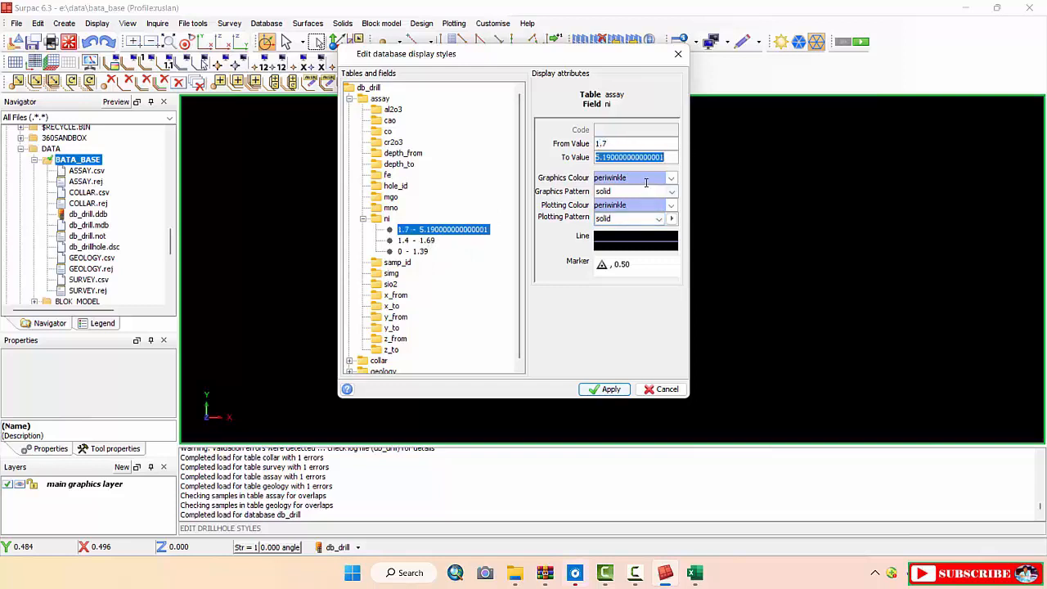
type("1.")
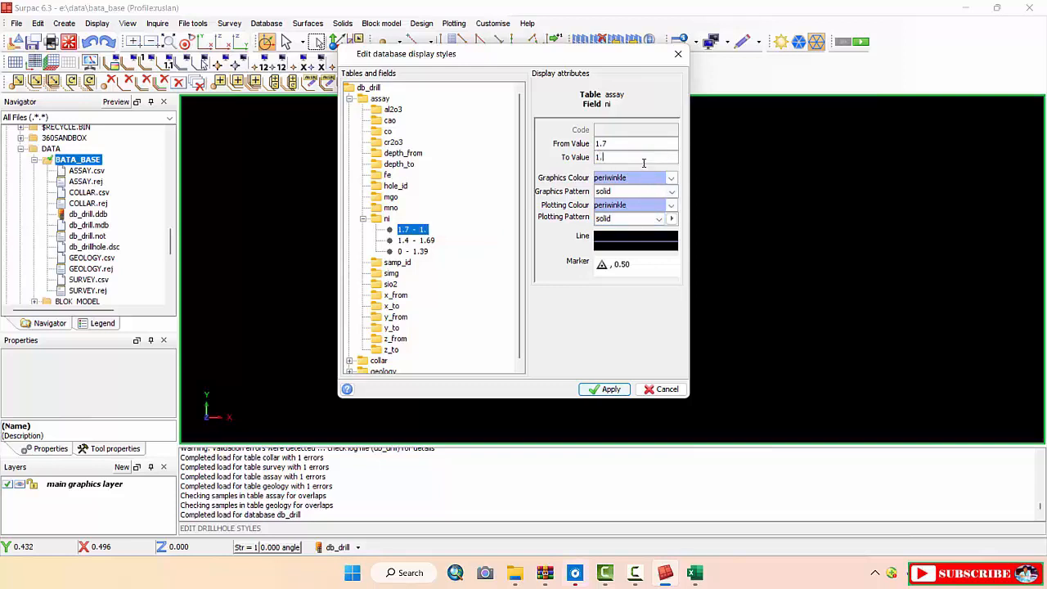
type("89")
Set both the graphics colour and the plotting colour of the 1.7 - 1.89 ni range to red
type("re")
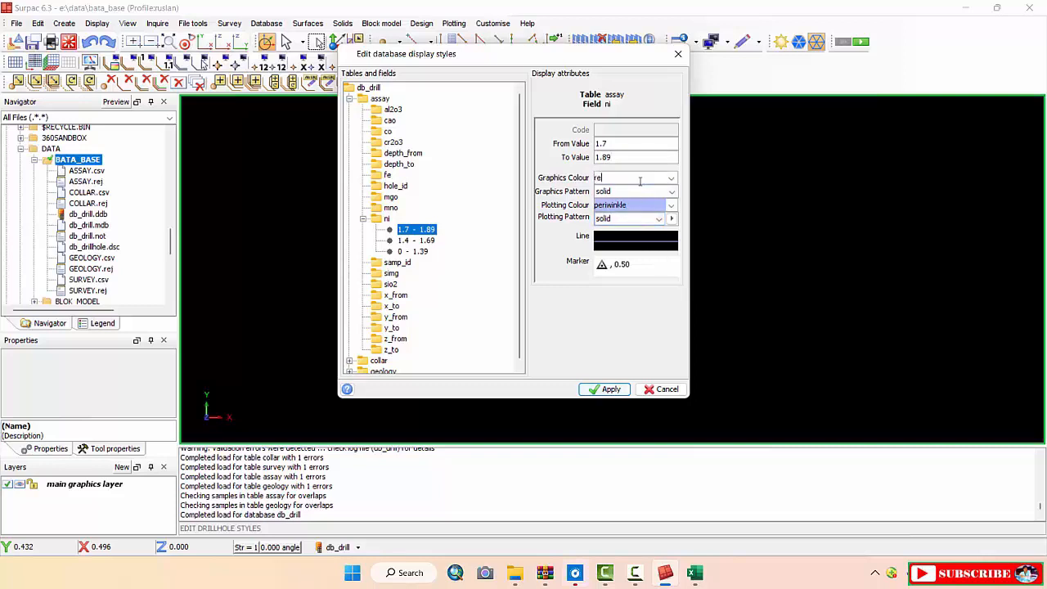
type("d")
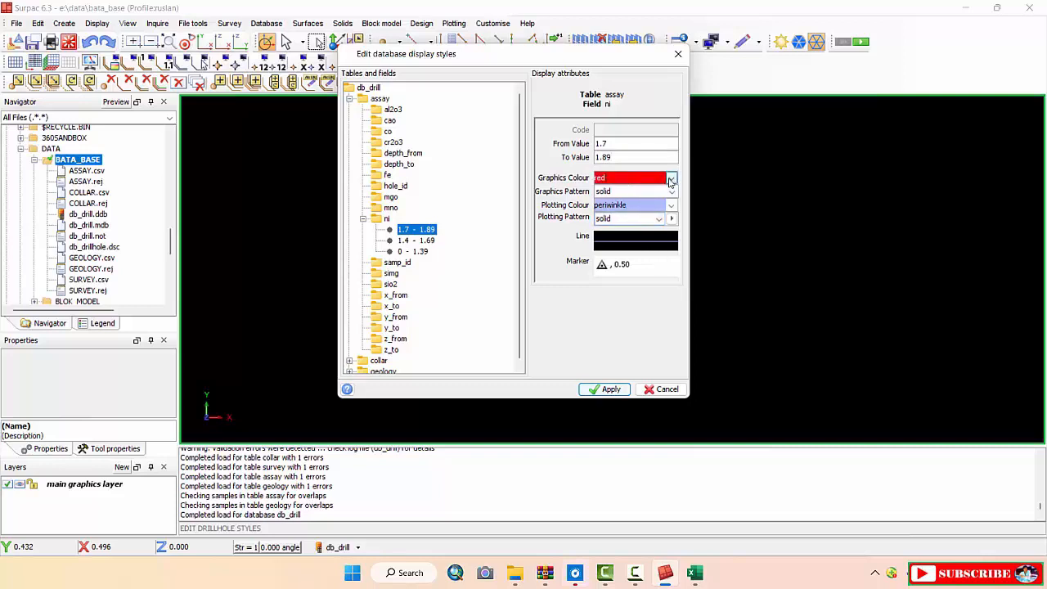
left_click(670, 178)
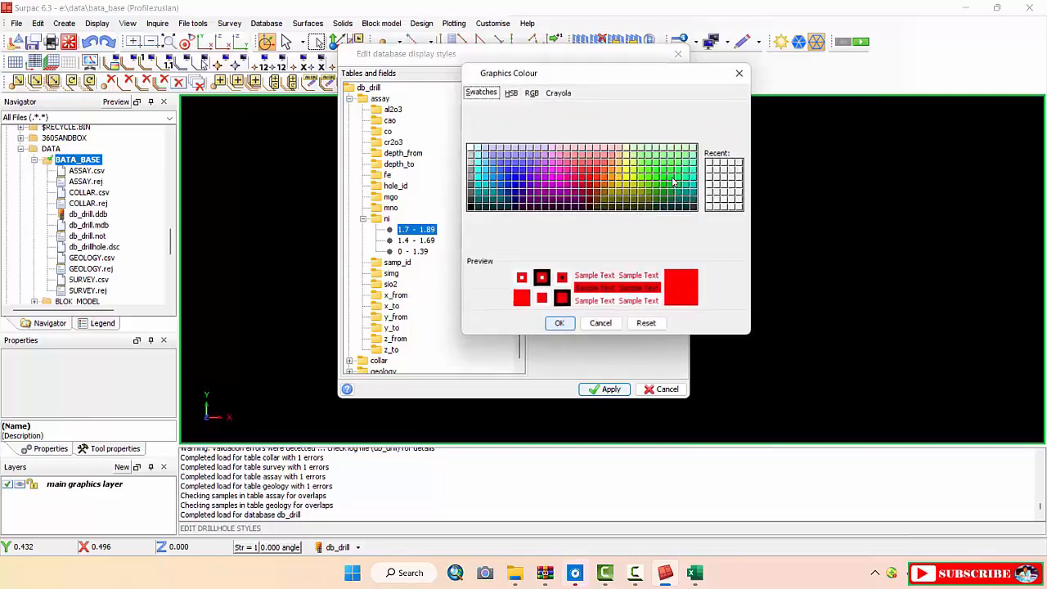
left_click(593, 182)
left_click(560, 325)
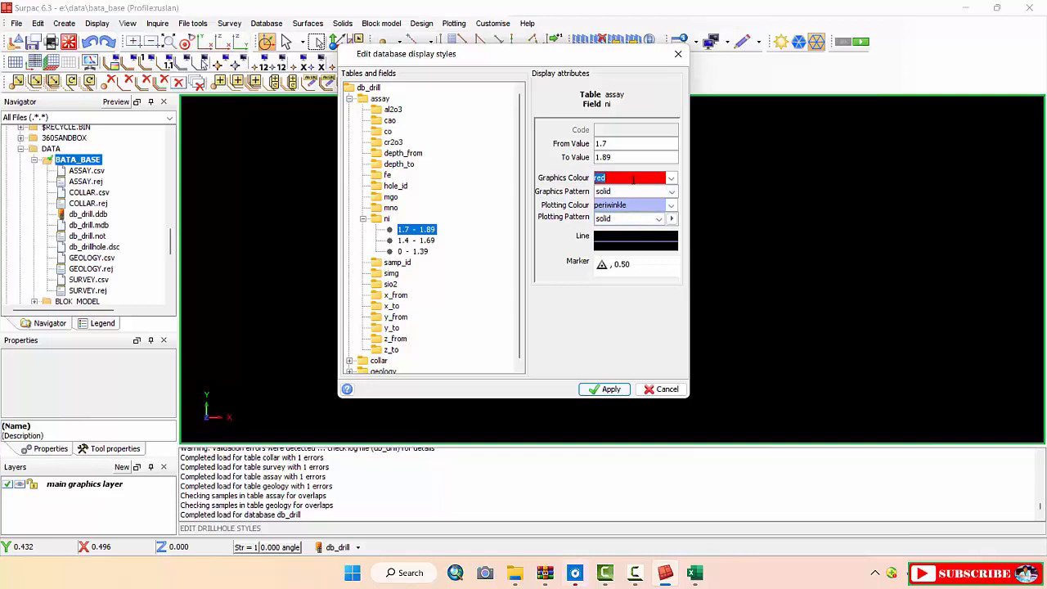
left_click(635, 204)
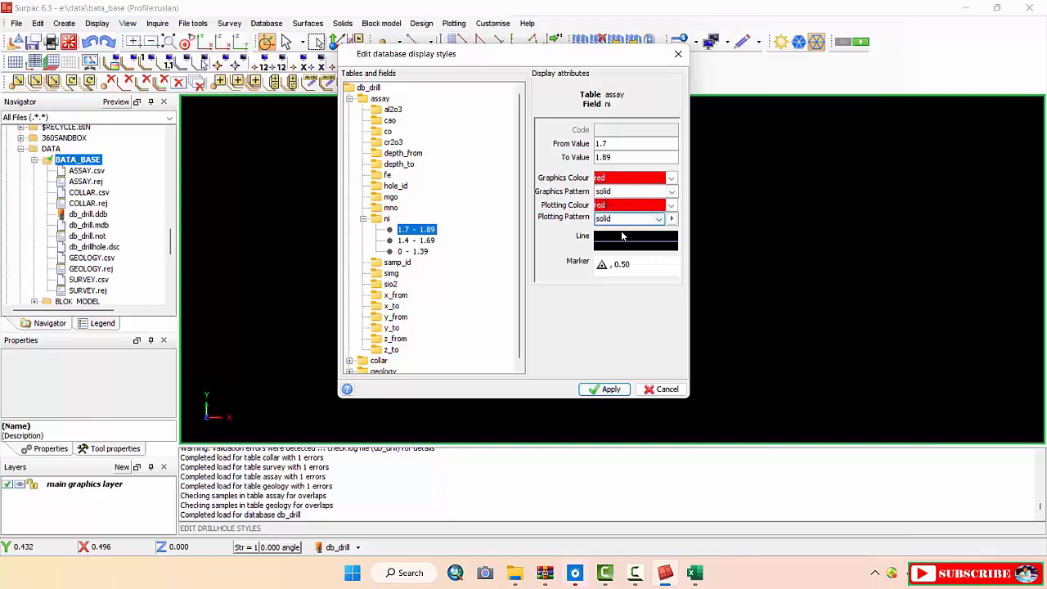
Add a fourth ni style from the field's minimum-to-maximum range and set its limits to 1.9 and 7
left_click(379, 222)
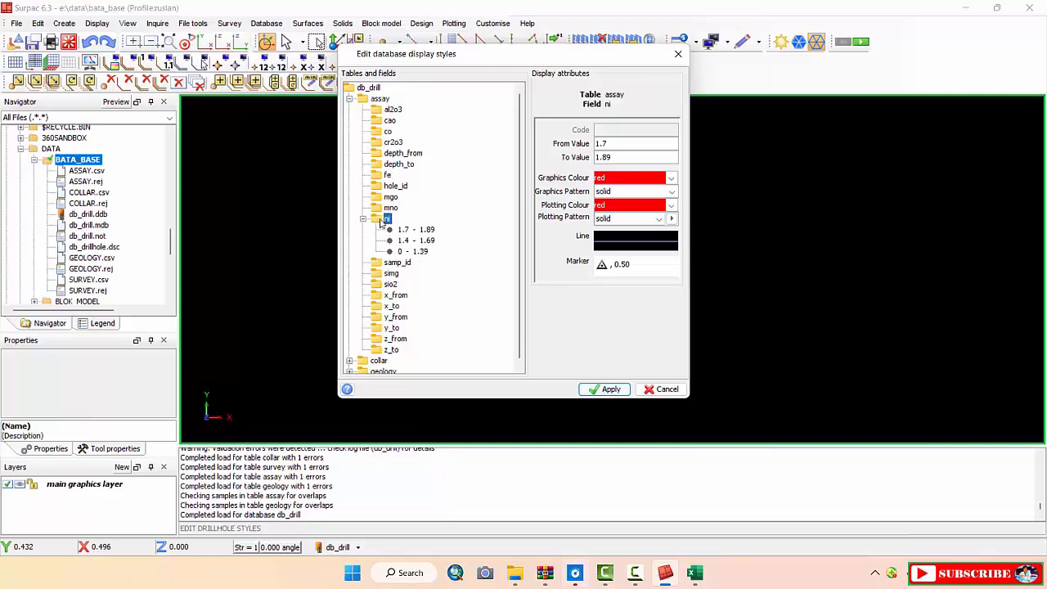
right_click(381, 221)
left_click(422, 257)
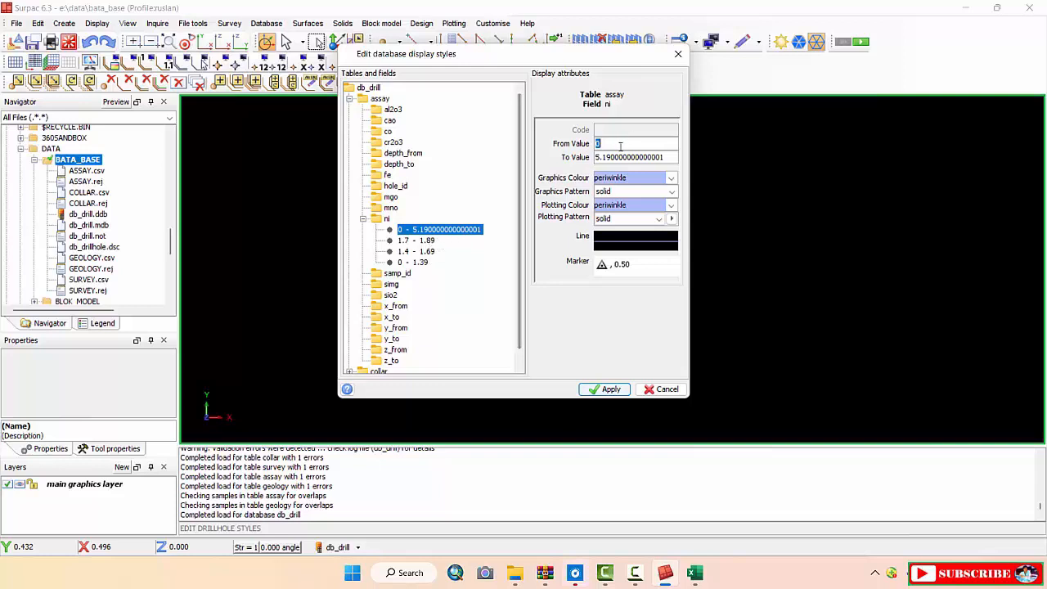
type(".9")
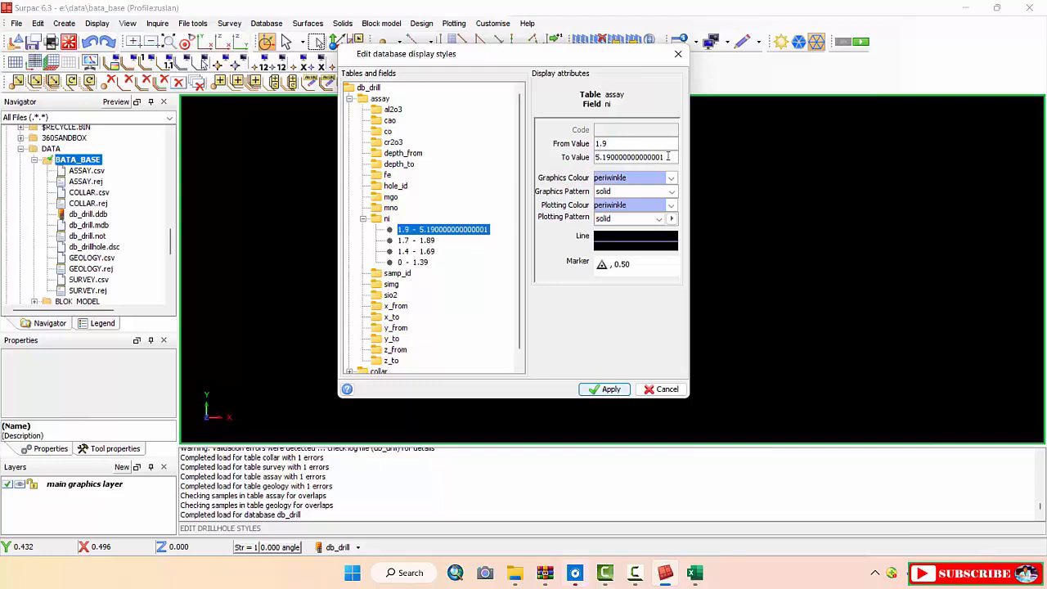
key("Tab")
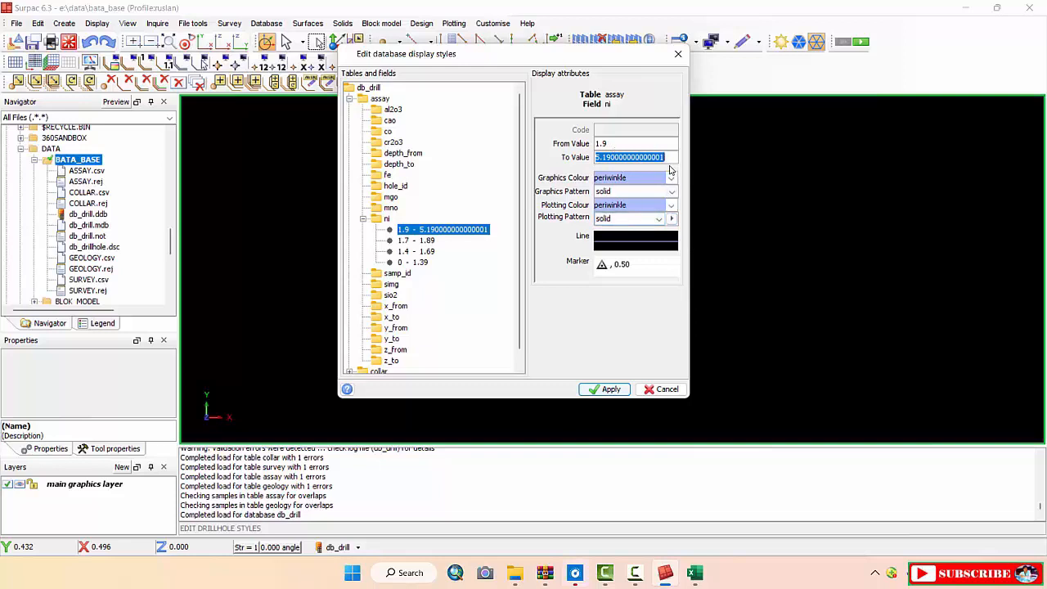
type("7")
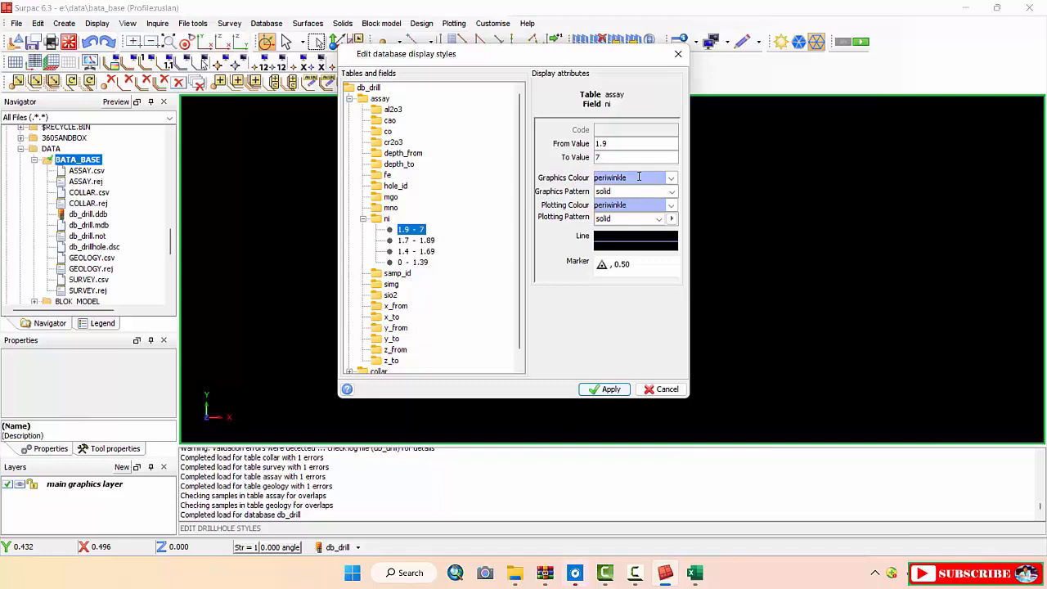
Set both the graphics colour and the plotting colour of the 1.9 - 7 ni range to dark red
left_click(639, 177)
left_click(642, 207)
left_click(636, 184)
type("dark red")
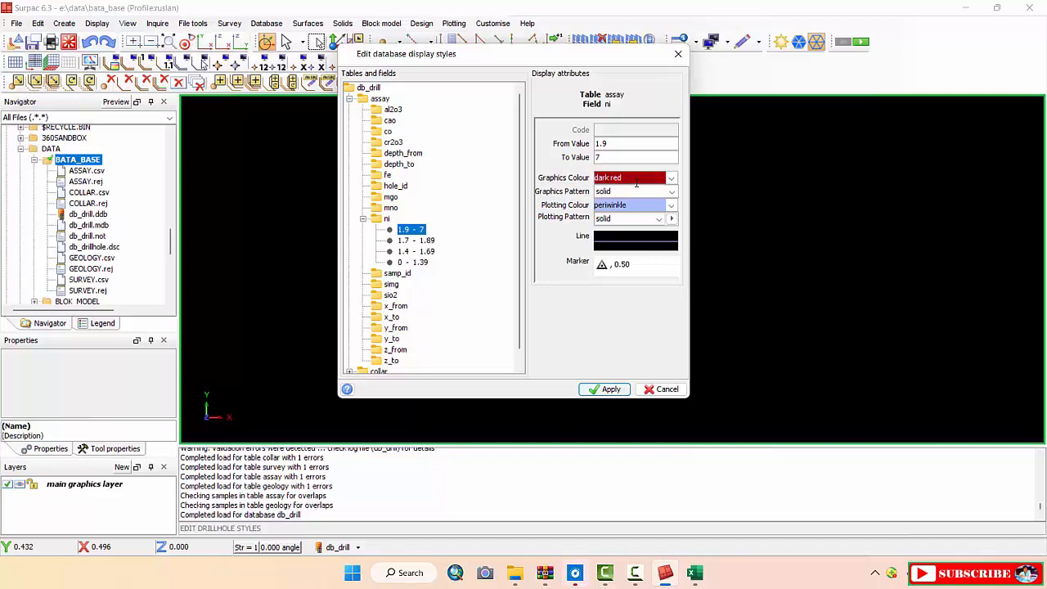
double_click(636, 183)
left_click_drag(605, 178, 593, 178)
key("ctrl+c")
double_click(645, 207)
key("ctrl+v")
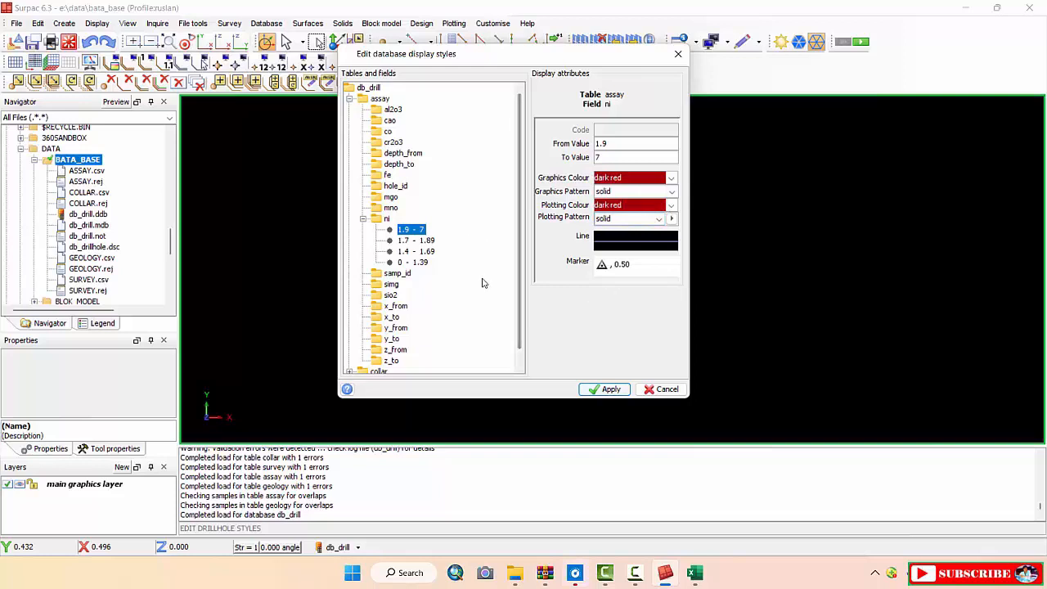
Get the field codes for the geology table's lithologi field and expand the field to list its codes
scroll(421, 204, "down", 1)
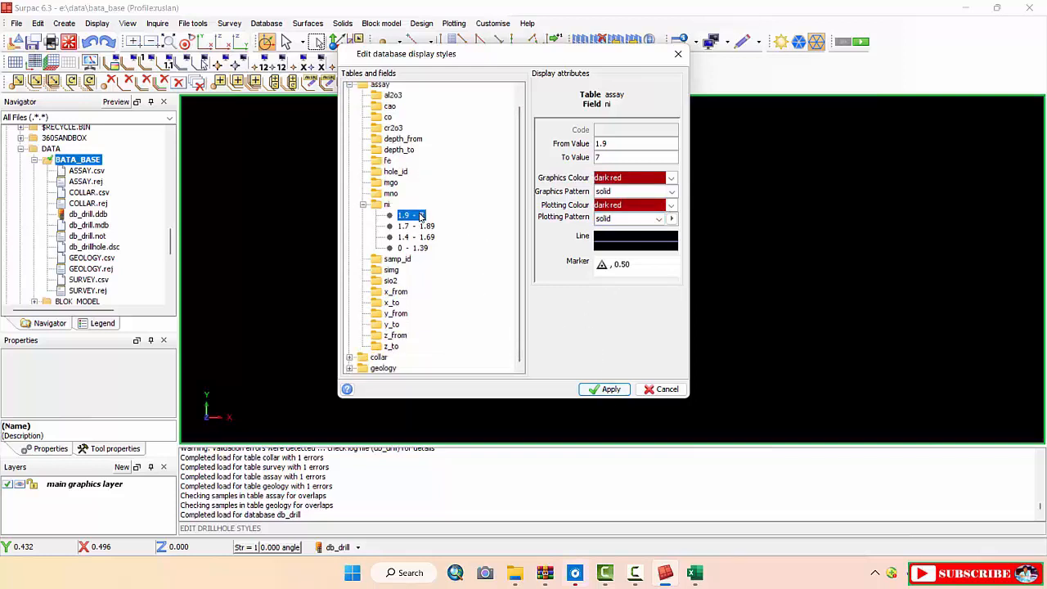
left_click(350, 367)
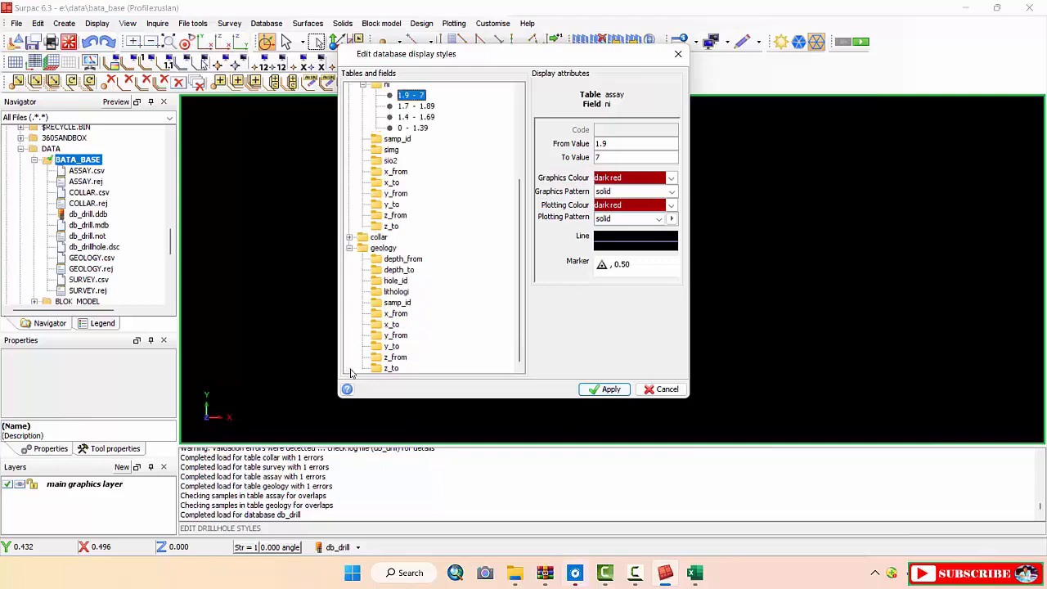
left_click(396, 292)
right_click(373, 297)
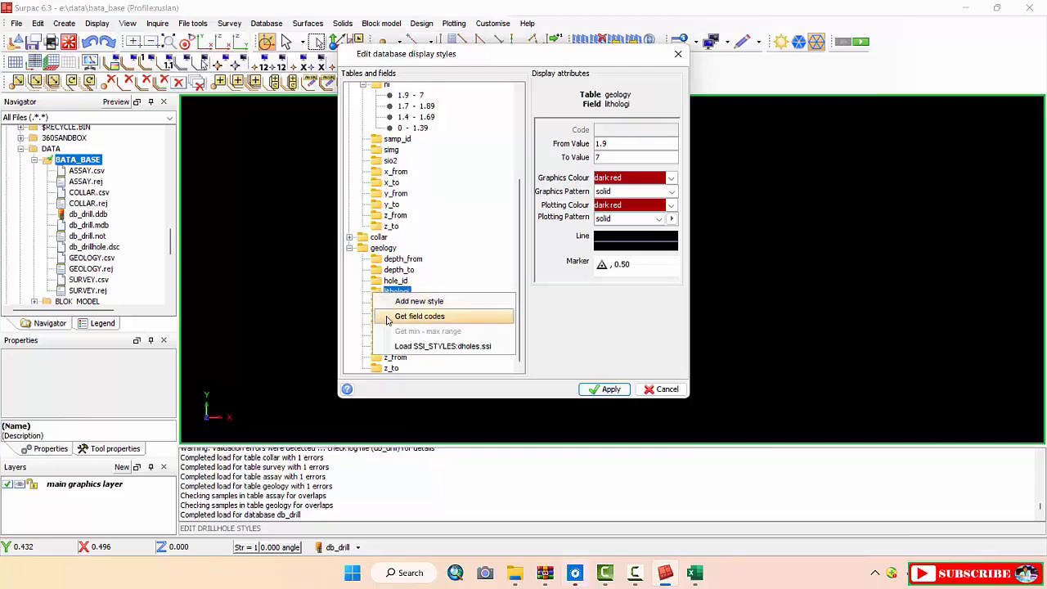
left_click(382, 318)
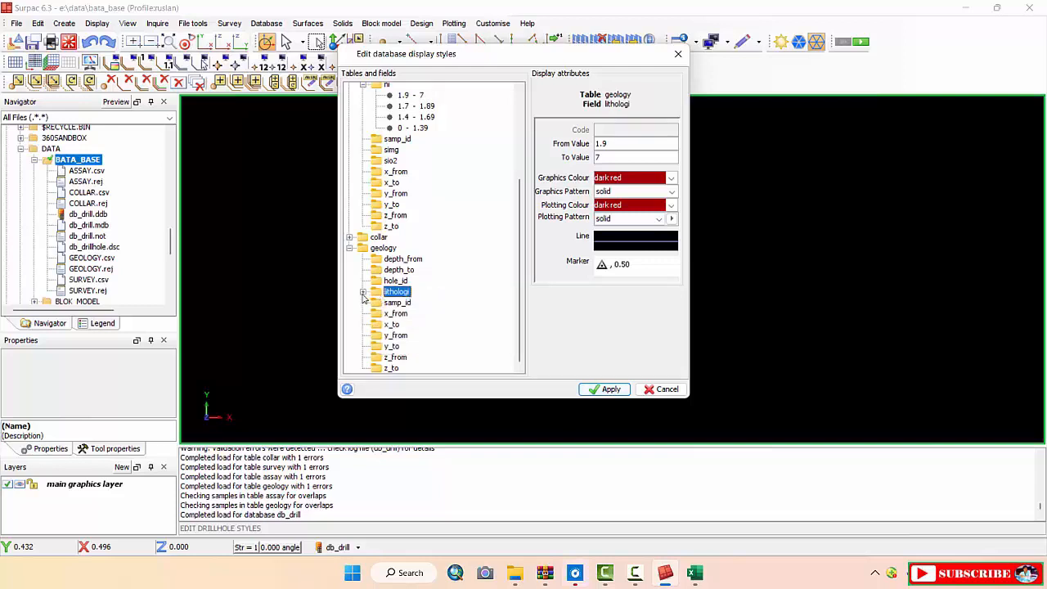
left_click(363, 292)
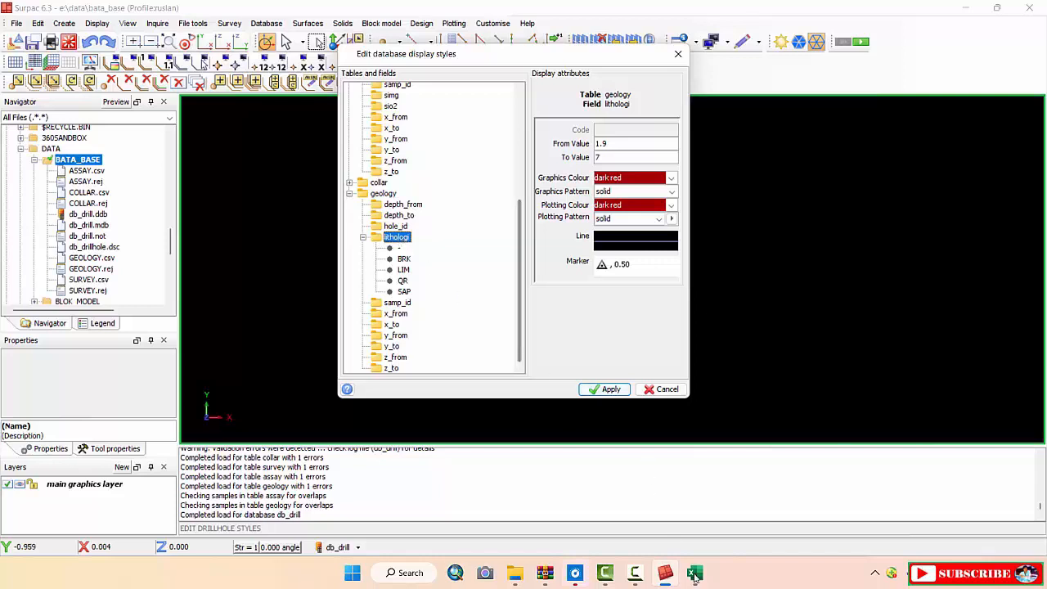
Examine the lithologi codes in the GEOLOGY worksheet in Excel, then switch back to Surpac
mouse_move(695, 572)
left_click(765, 489)
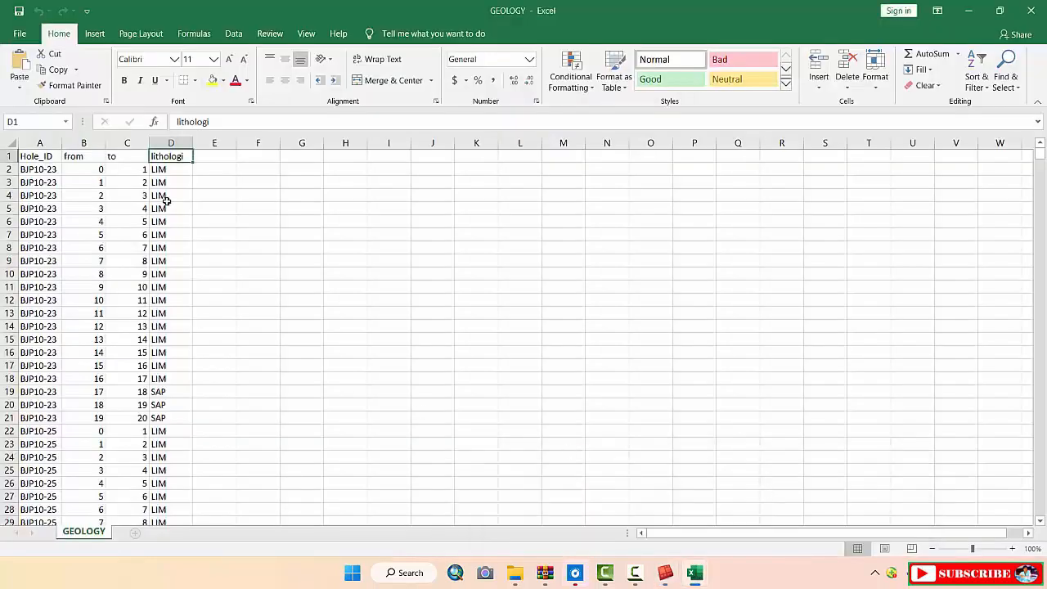
left_click_drag(168, 181, 203, 459)
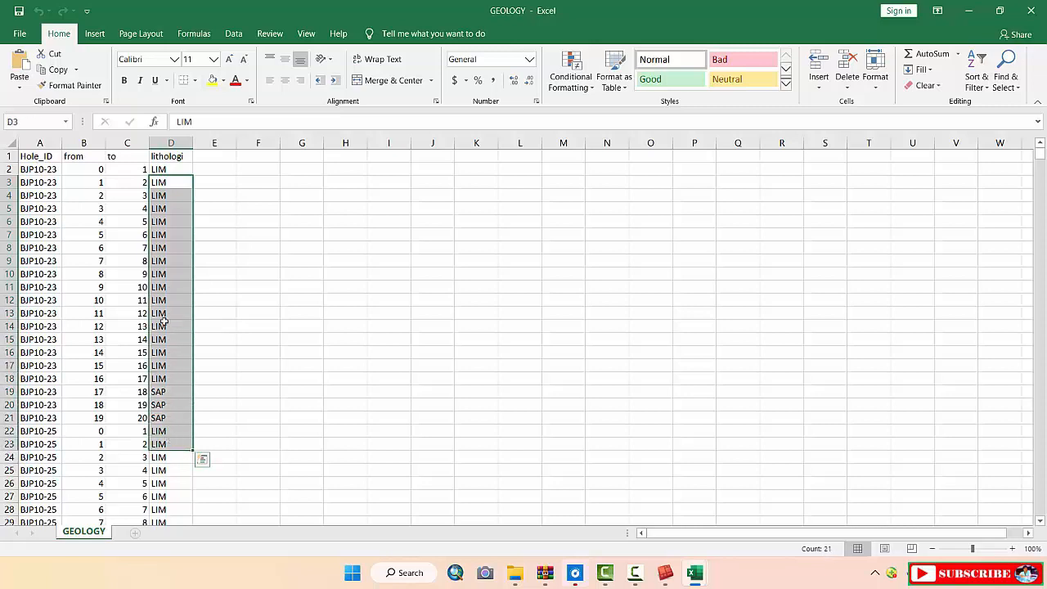
left_click_drag(167, 261, 175, 496)
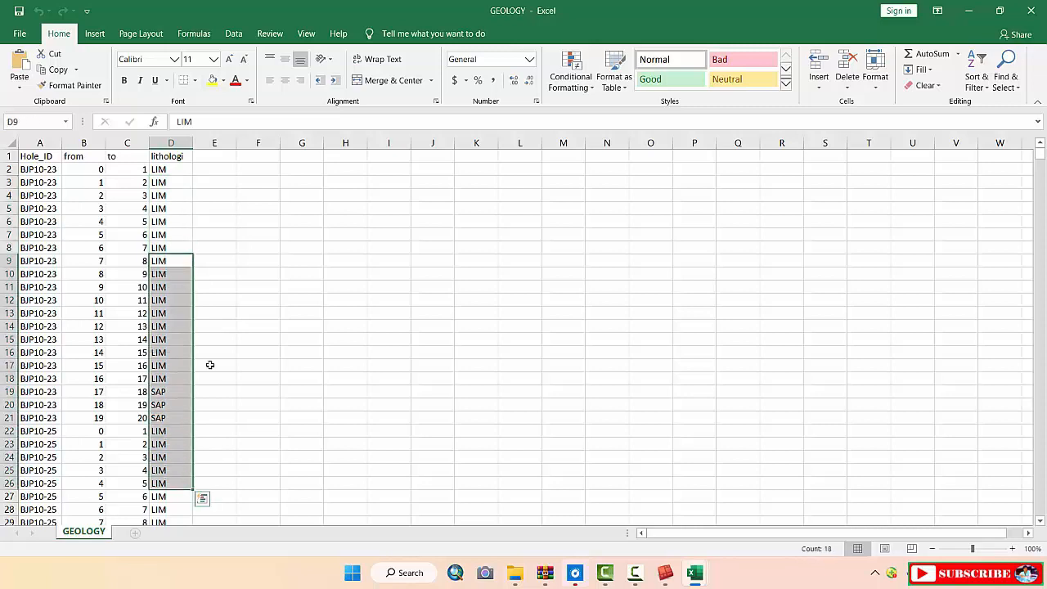
left_click(211, 326)
left_click_drag(168, 235, 173, 521)
left_click(214, 366)
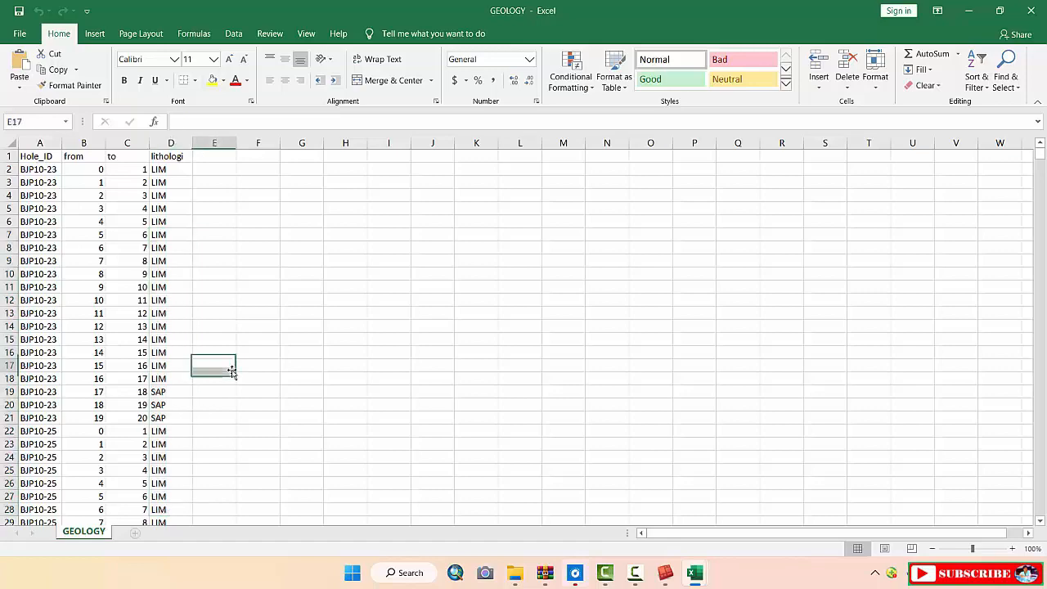
scroll(174, 342, "down", 6)
scroll(175, 341, "down", 12)
scroll(180, 379, "up", 8)
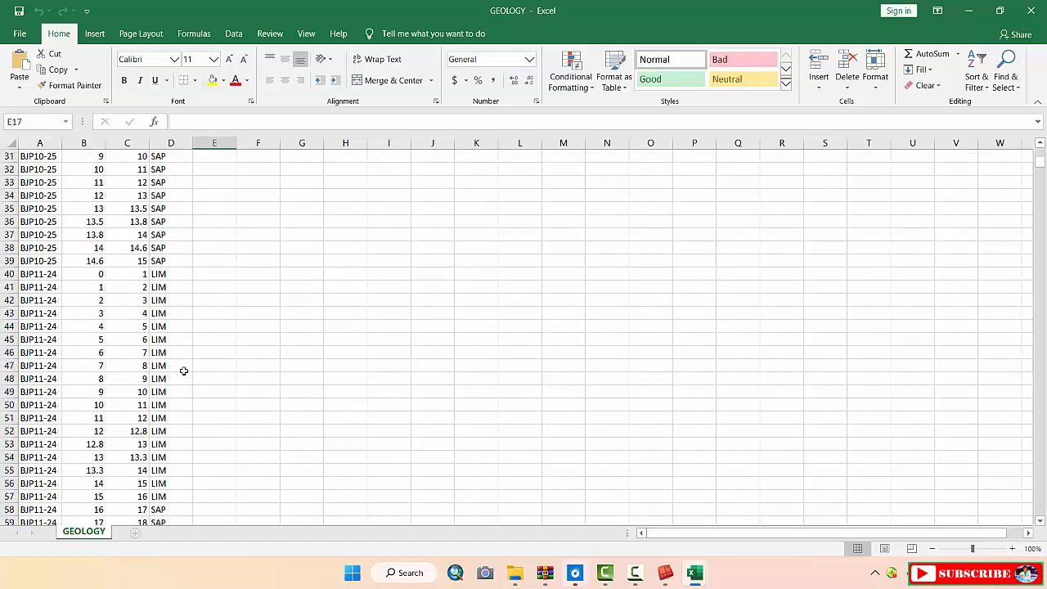
left_click(664, 577)
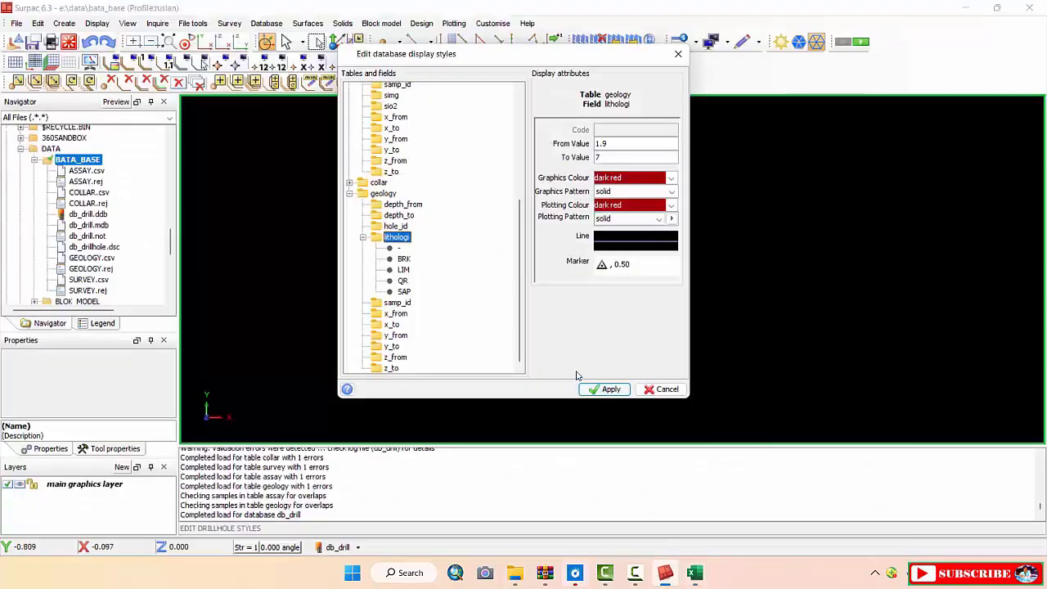
Set both the graphics colour and the plotting colour of the BRK lithology code to white
left_click(403, 259)
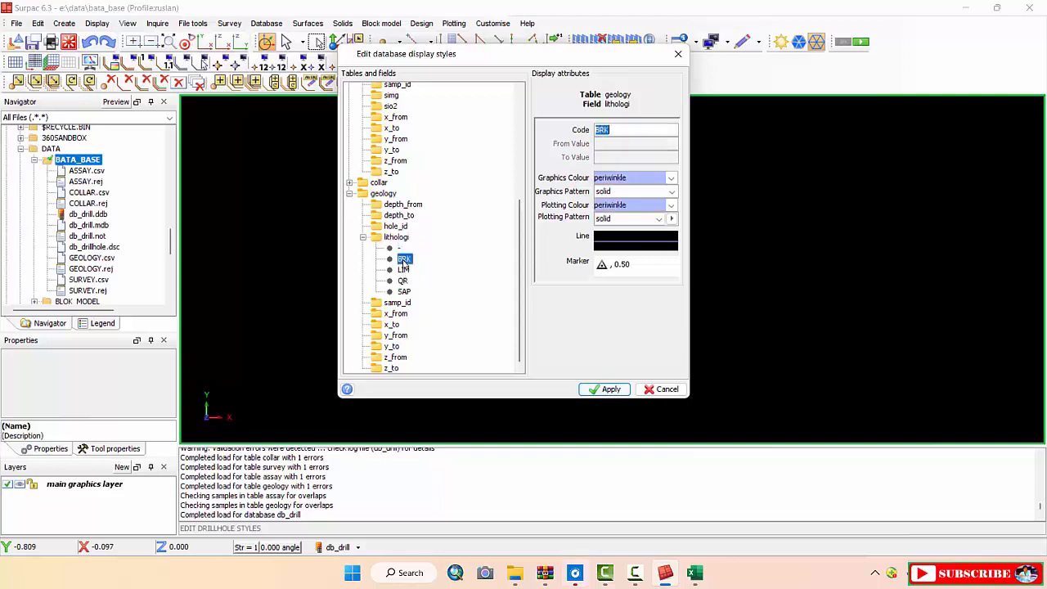
left_click(400, 248)
left_click(402, 259)
left_click(401, 250)
left_click(404, 260)
left_click(638, 179)
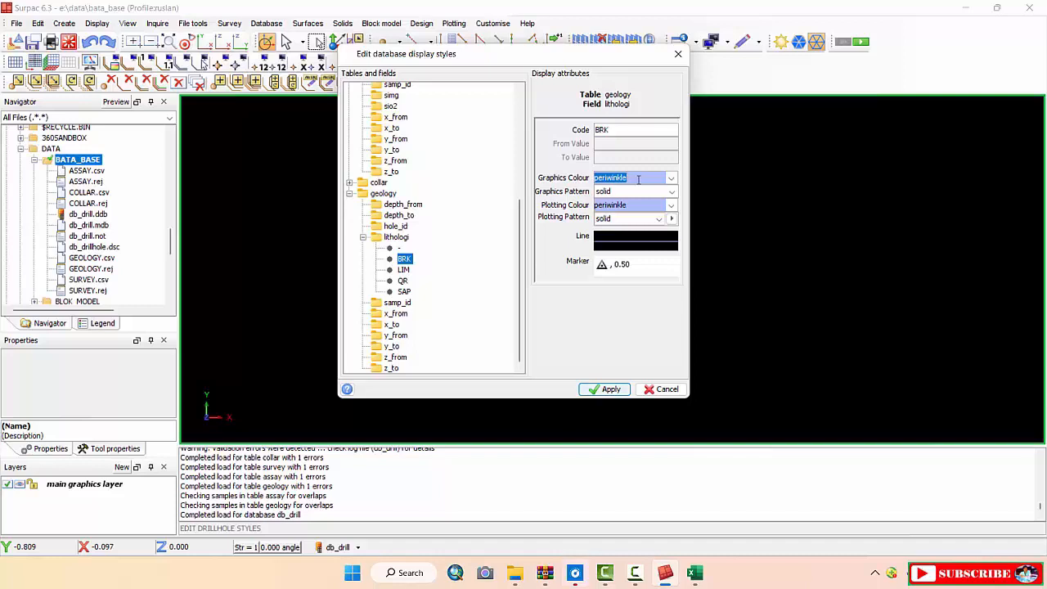
type("p")
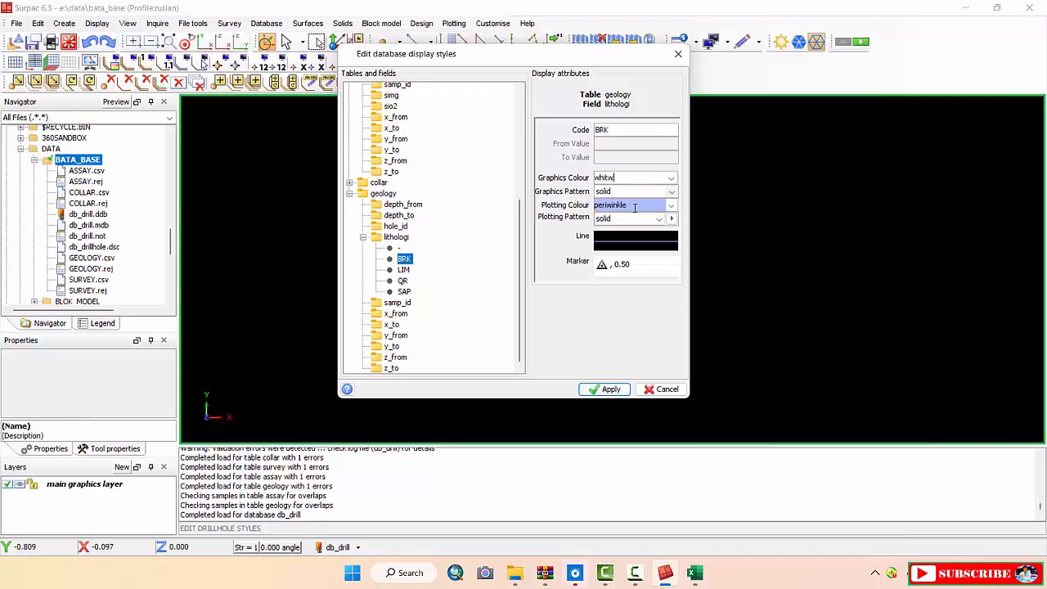
type("e")
double_click(627, 176)
key("ctrl+c")
double_click(631, 204)
key("ctrl+v")
Set both the graphics colour and the plotting colour of the LIM lithology code to red
left_click(403, 269)
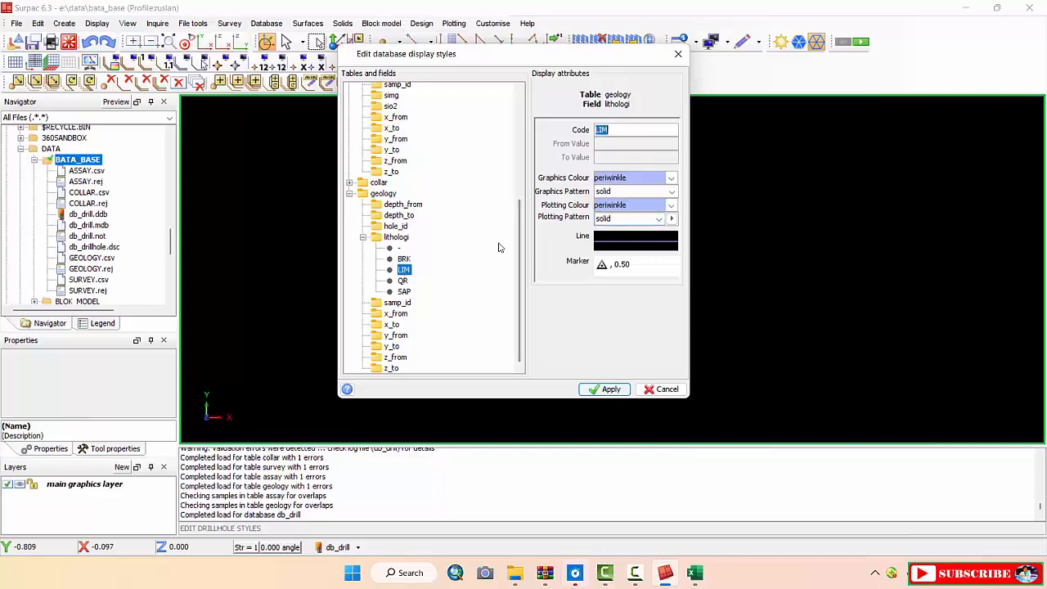
double_click(640, 177)
type("red")
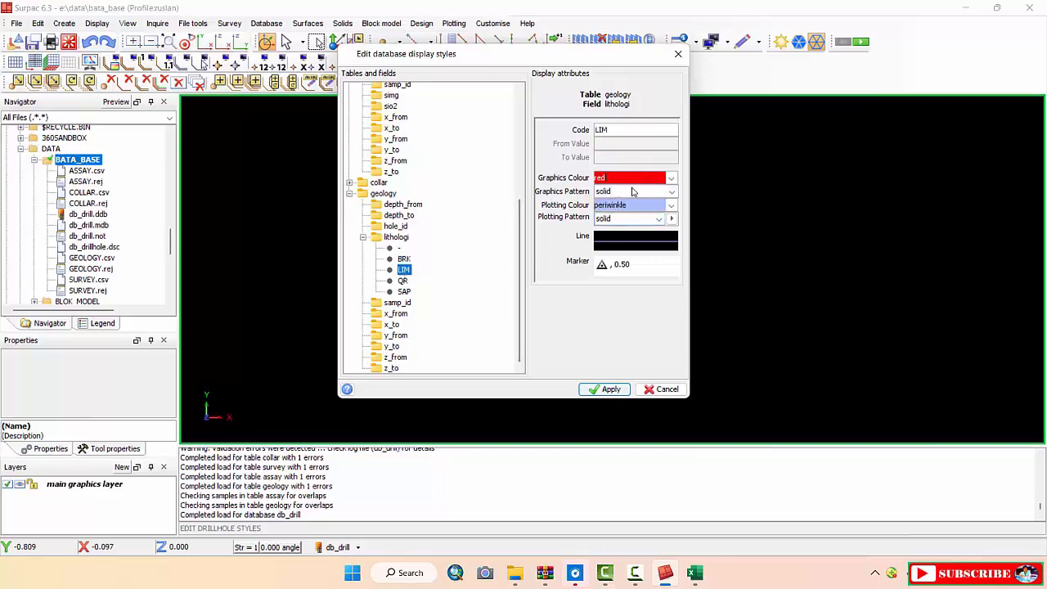
double_click(627, 182)
double_click(646, 205)
double_click(628, 178)
double_click(621, 205)
key("ctrl+v")
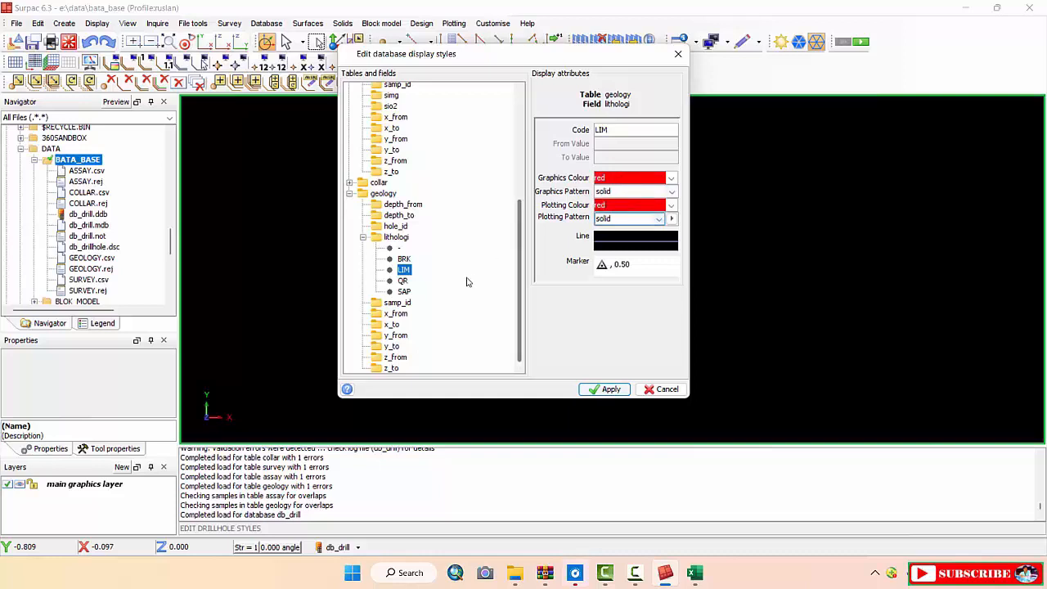
Set both the graphics colour and the plotting colour of the QR lithology code to blue
left_click(403, 282)
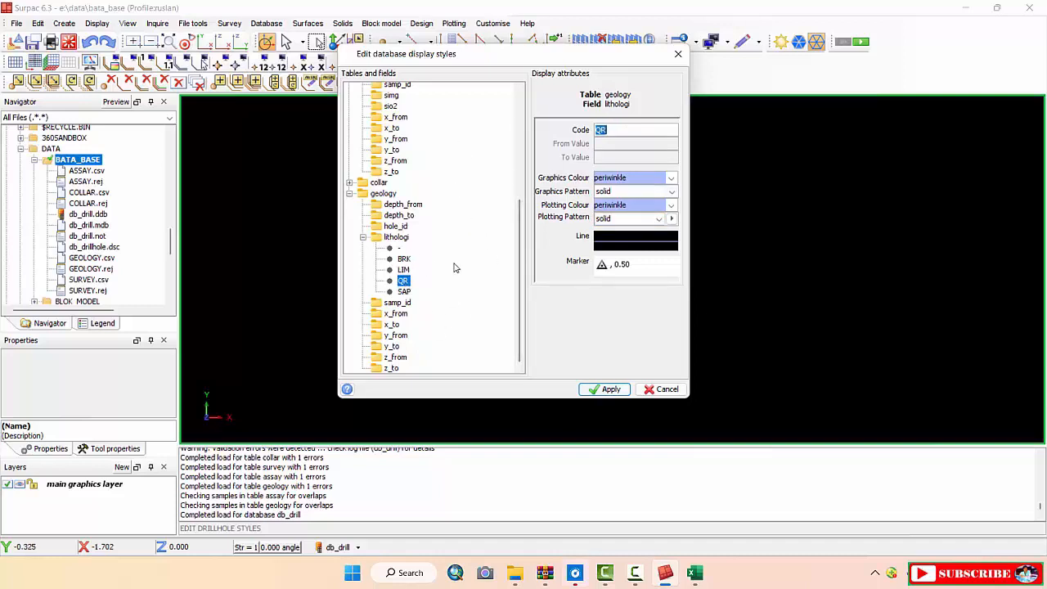
left_click(637, 177)
type("blu")
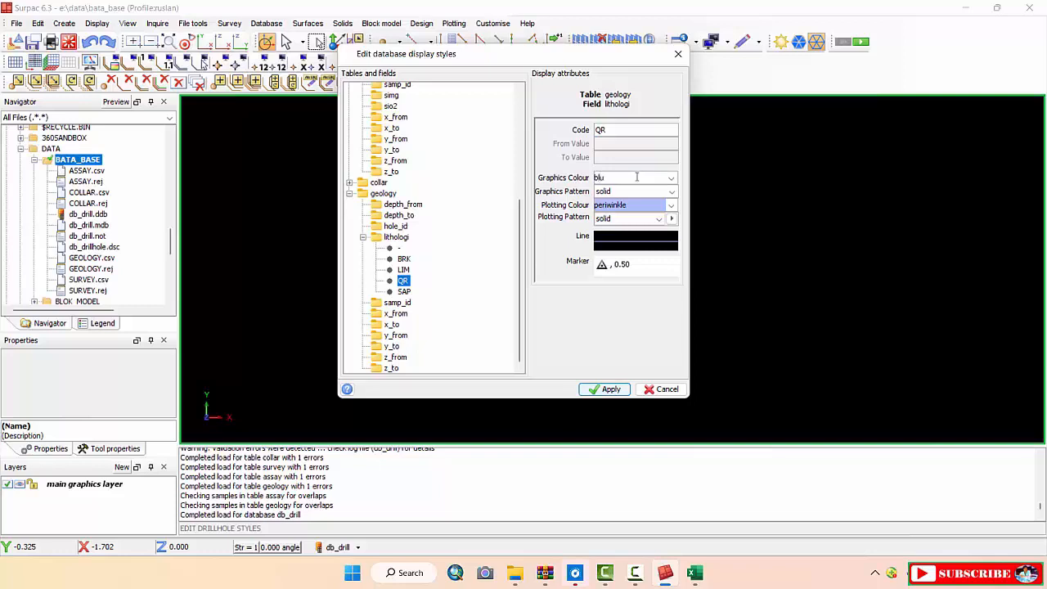
type("e")
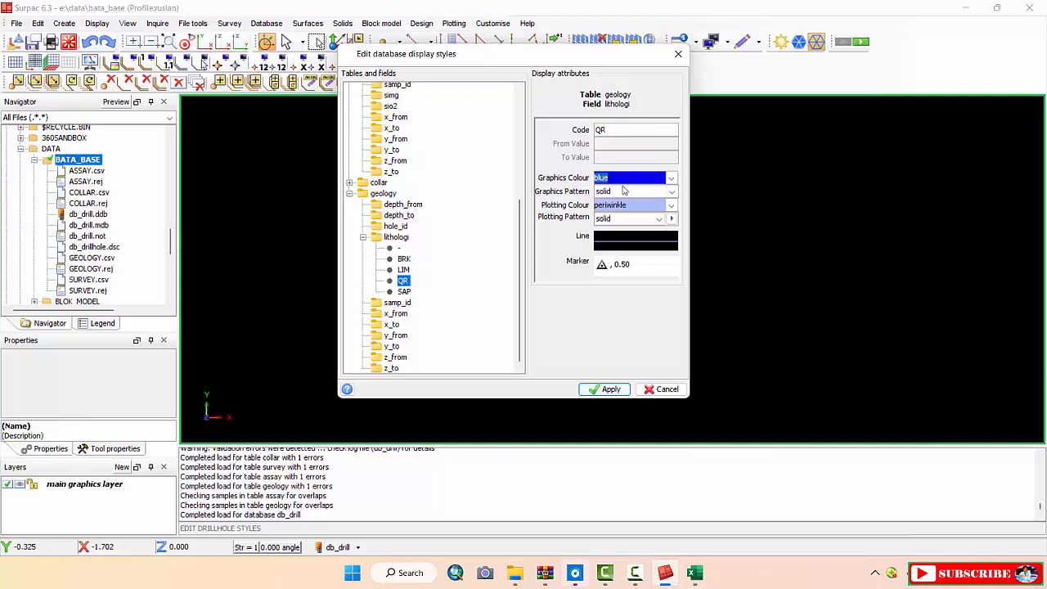
double_click(634, 206)
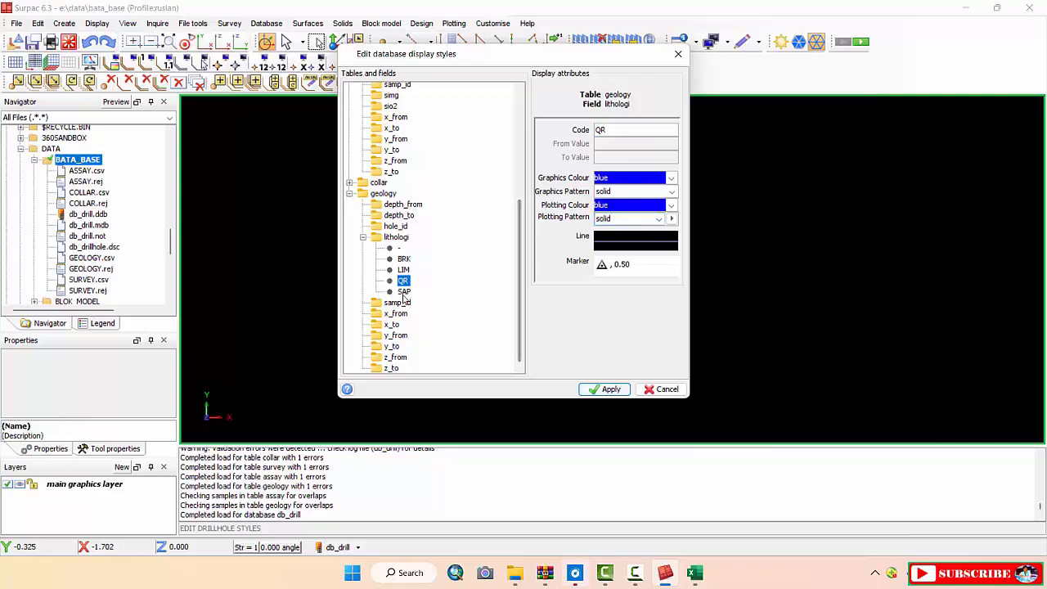
Set both colours of the SAP lithology code to green and apply the database display styles
left_click(404, 292)
double_click(640, 176)
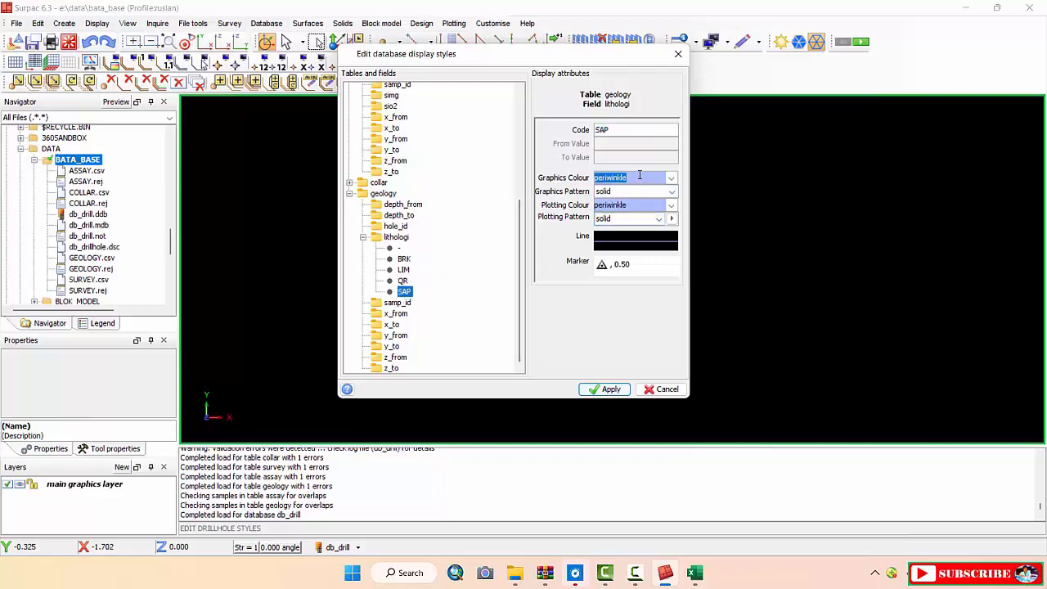
type("green")
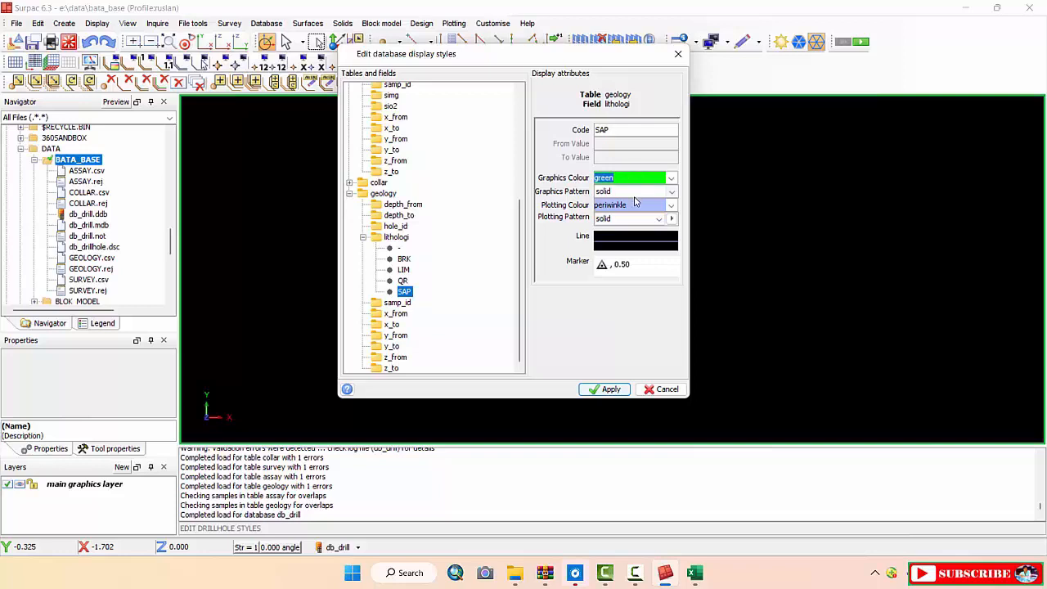
double_click(637, 206)
type("green")
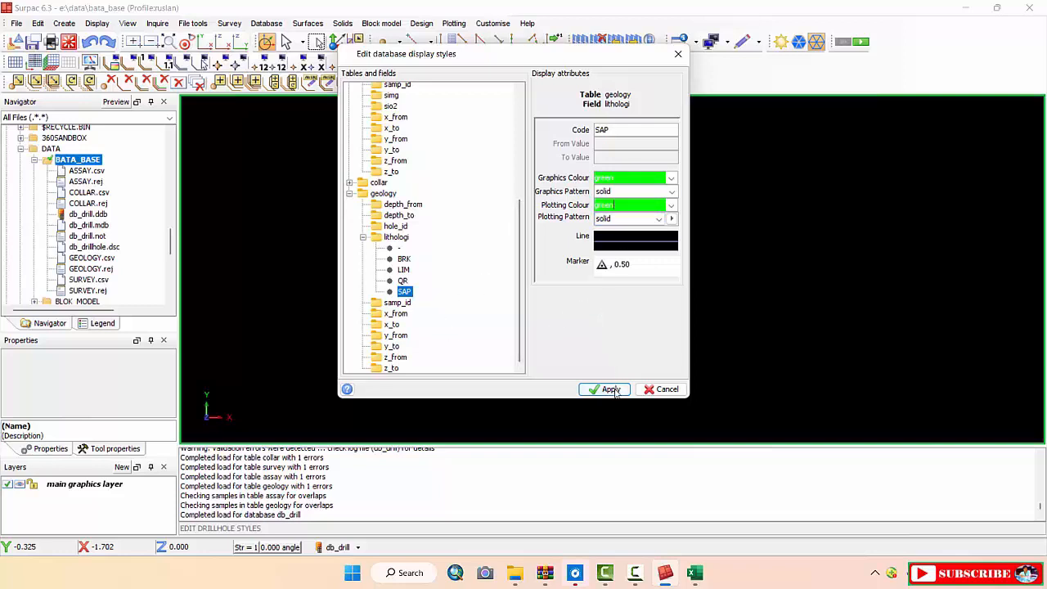
left_click(611, 390)
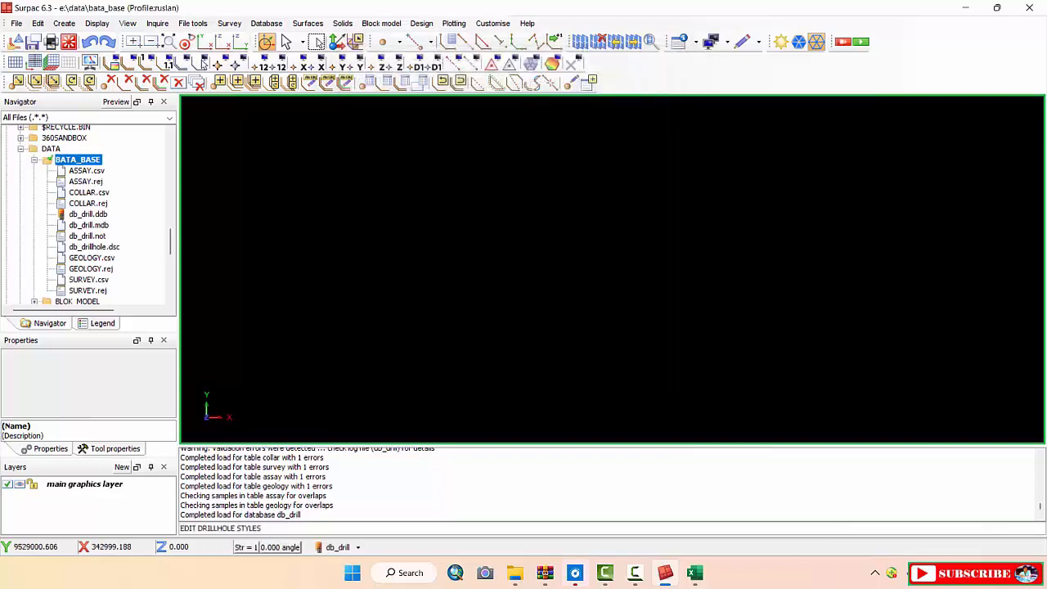
Start displaying the db_drill drillholes and colour the traces by the geology table's lithologi field
left_click(357, 547)
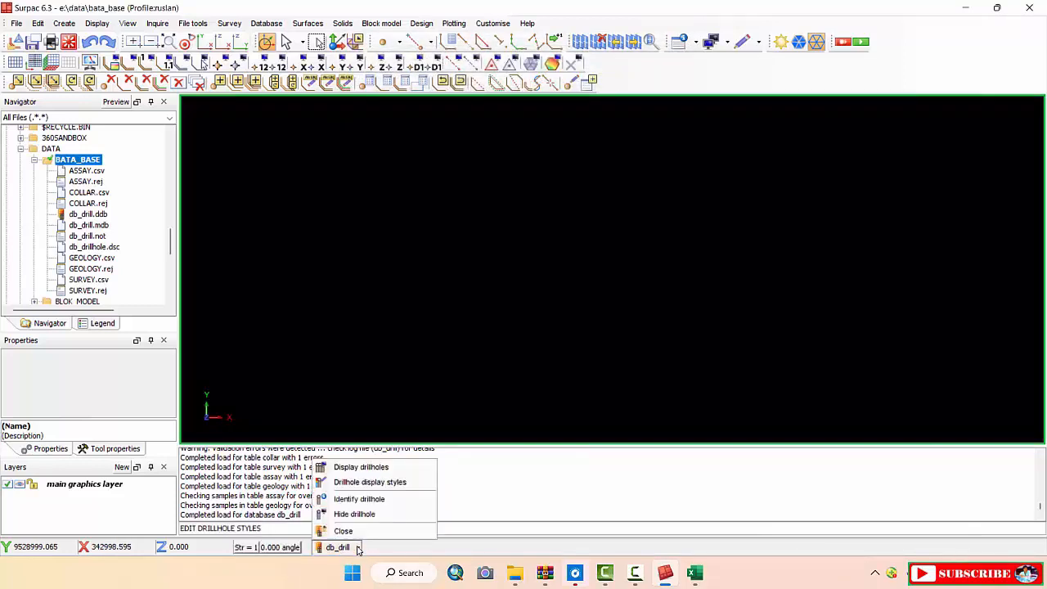
left_click(366, 467)
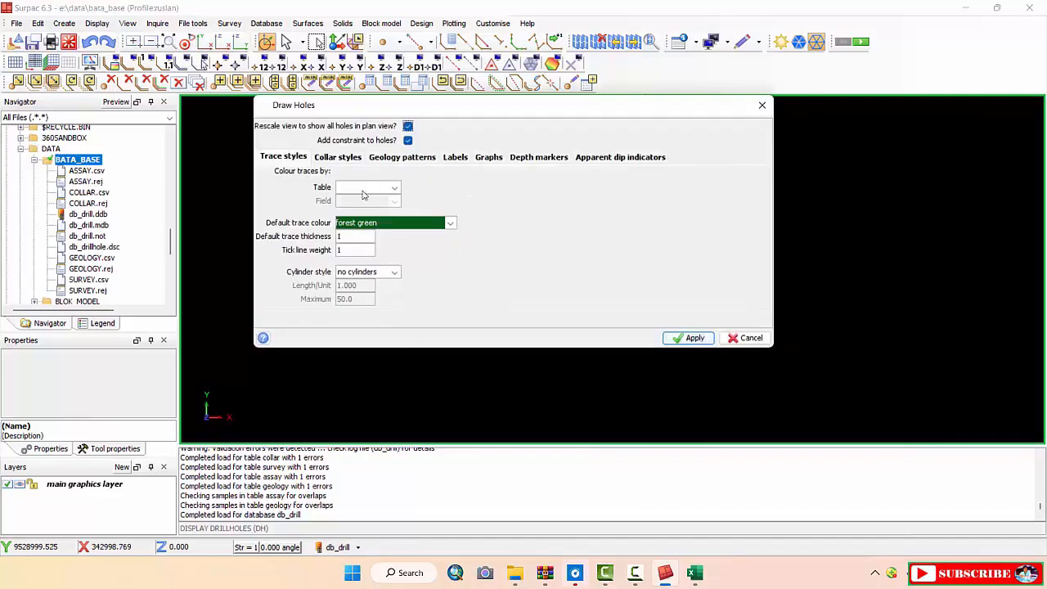
left_click(396, 191)
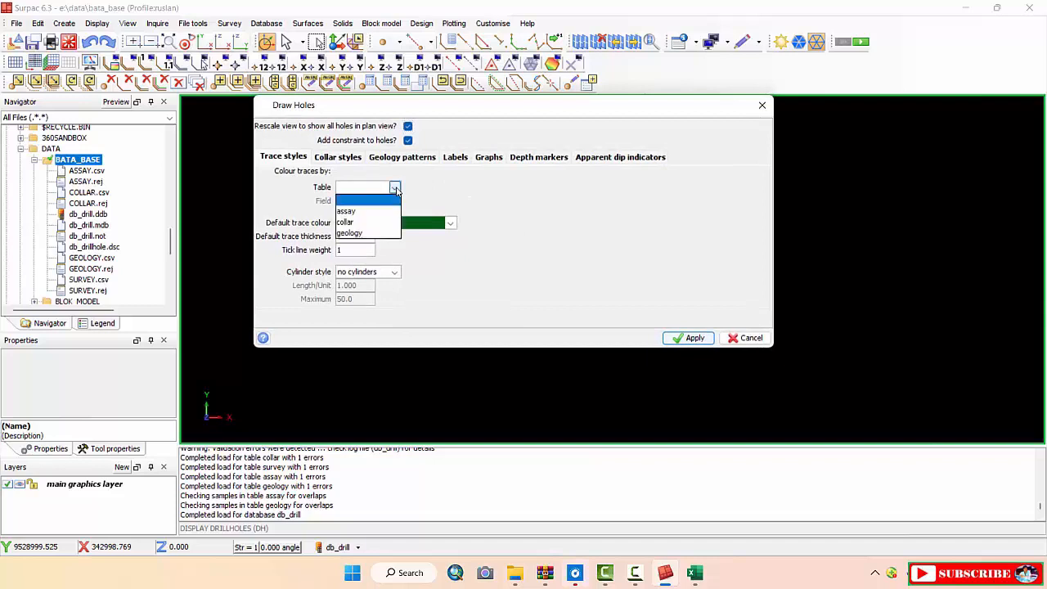
left_click(367, 234)
left_click(395, 202)
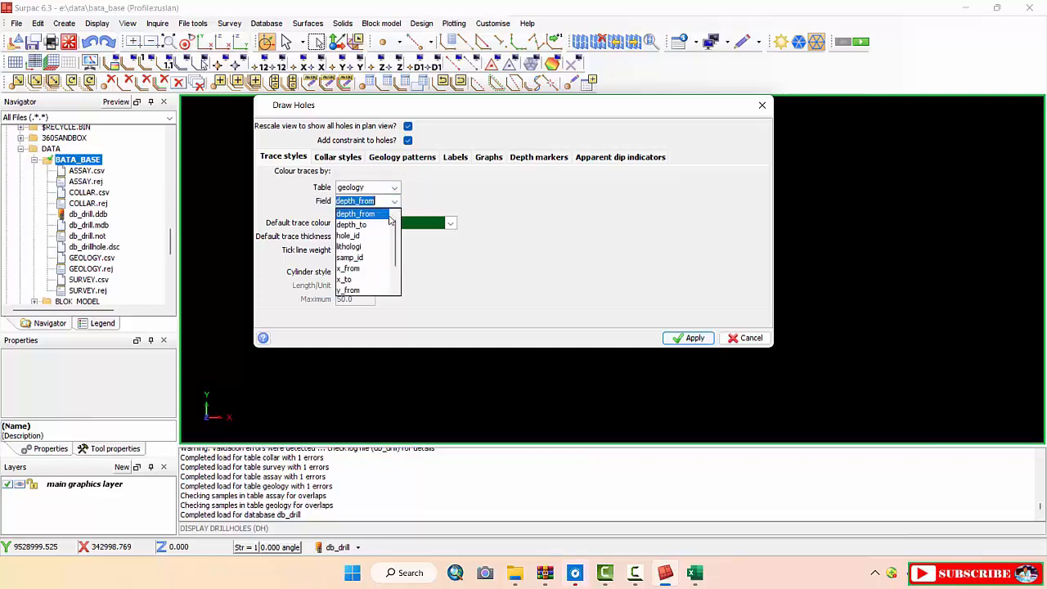
left_click(365, 247)
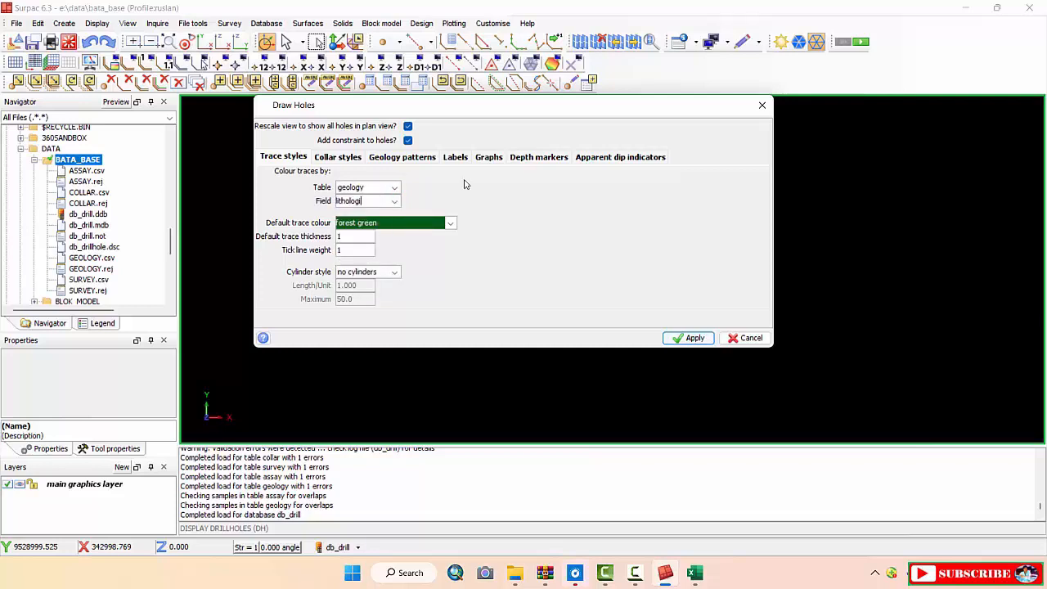
left_click(449, 224)
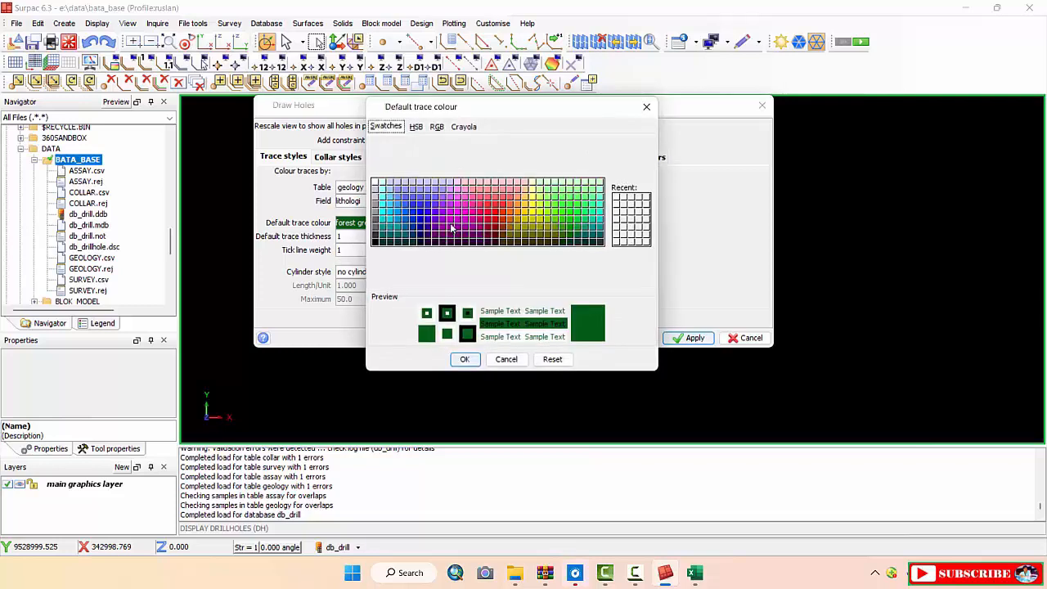
left_click(646, 106)
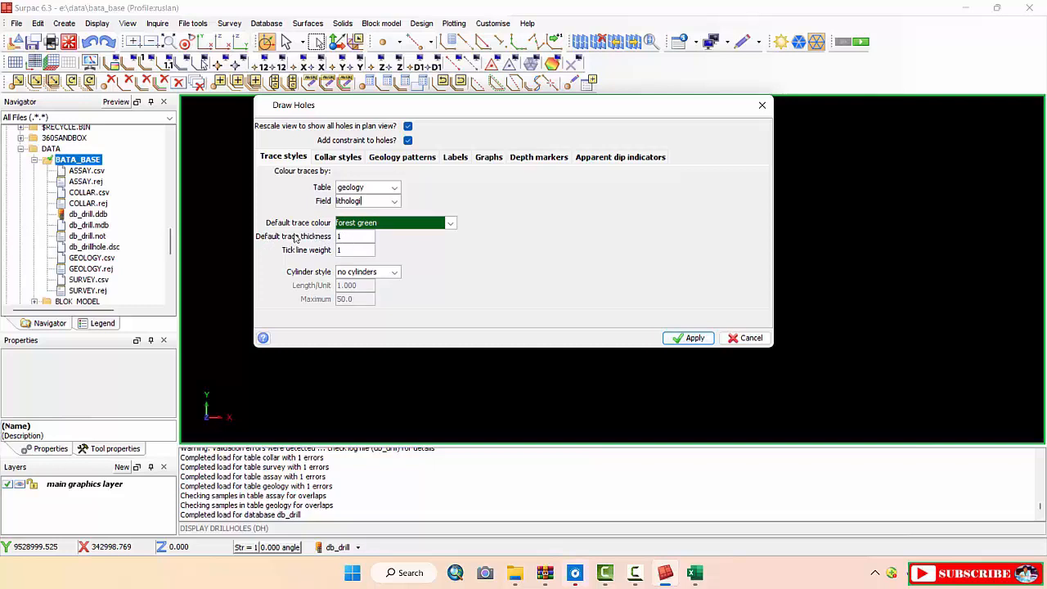
Set the trace cylinder style to fixed width with a radius of 0.4 and the tick line weight to 0.5
left_click(356, 239)
left_click(350, 250)
left_click(346, 238)
left_click(350, 252)
left_click(396, 275)
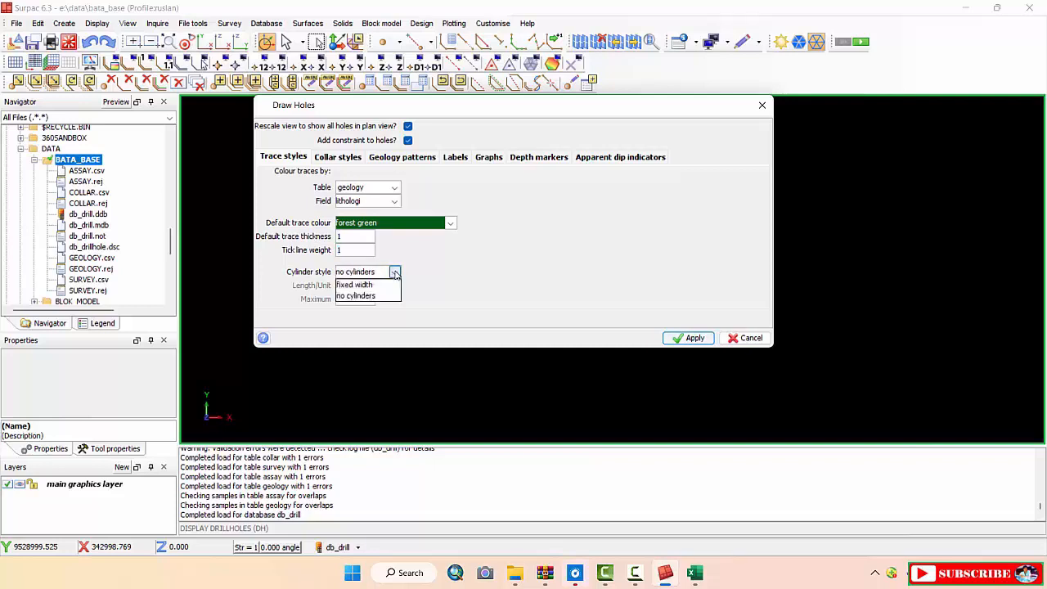
left_click(375, 286)
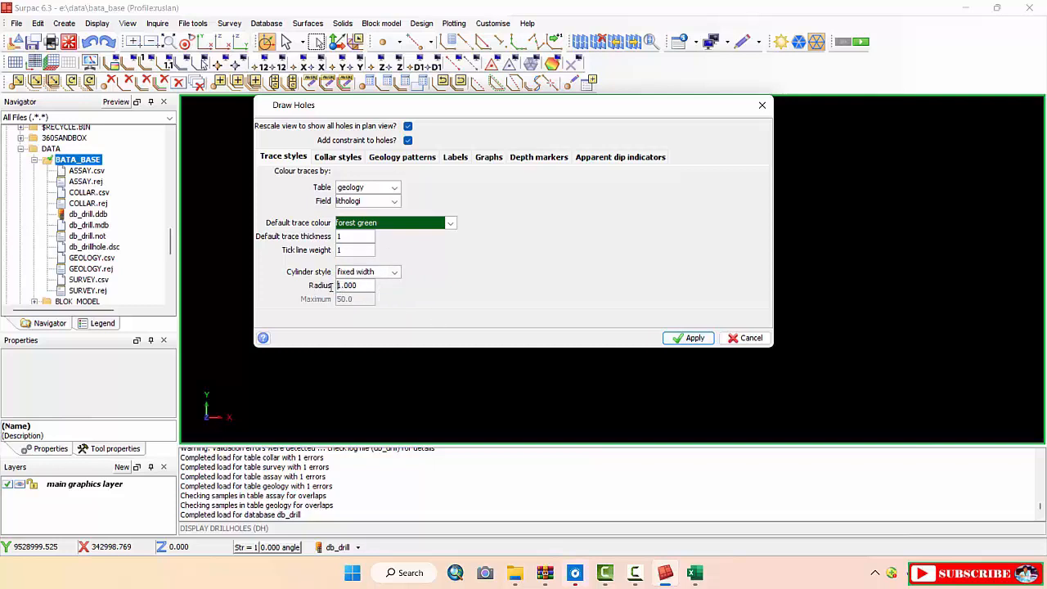
double_click(363, 285)
type("0.4")
double_click(349, 248)
left_click_drag(359, 249, 330, 251)
type("0.5")
Set the collar marker symbol to (O) in the collar styles
left_click(335, 158)
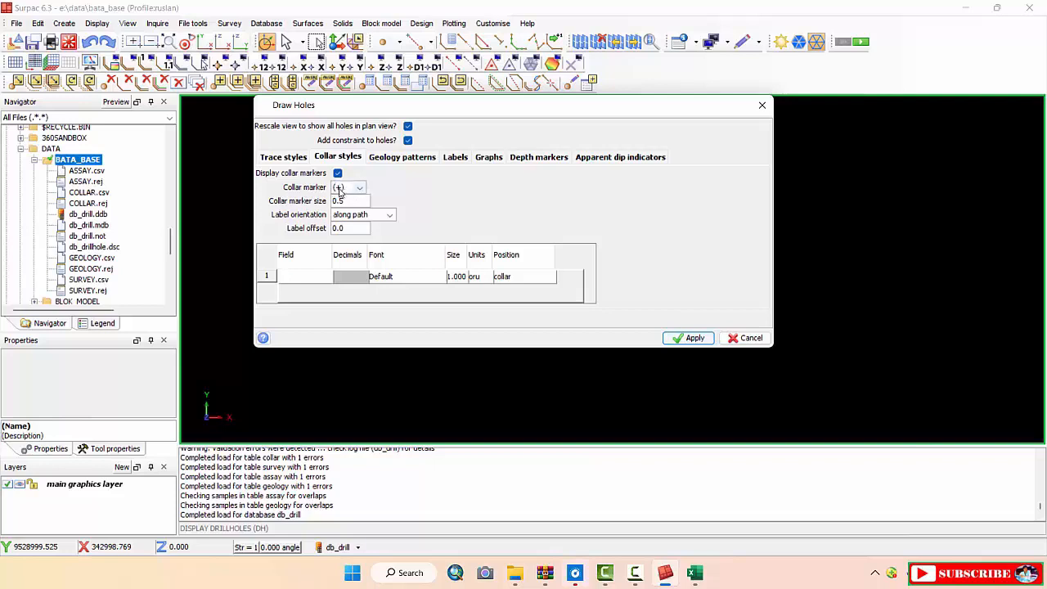
left_click(359, 189)
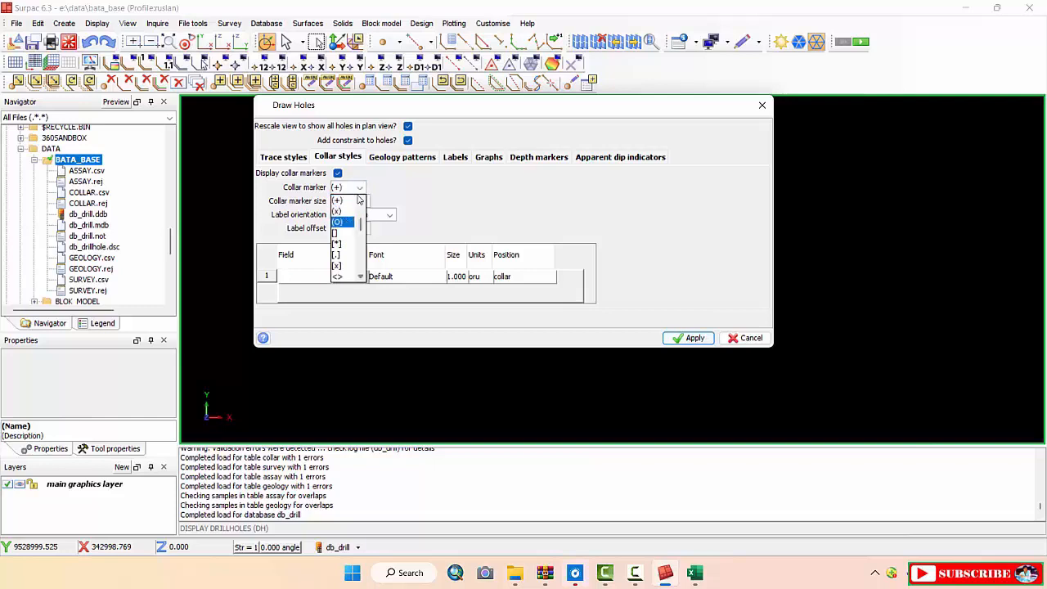
left_click(360, 188)
left_click(360, 188)
left_click(360, 188)
left_click(359, 188)
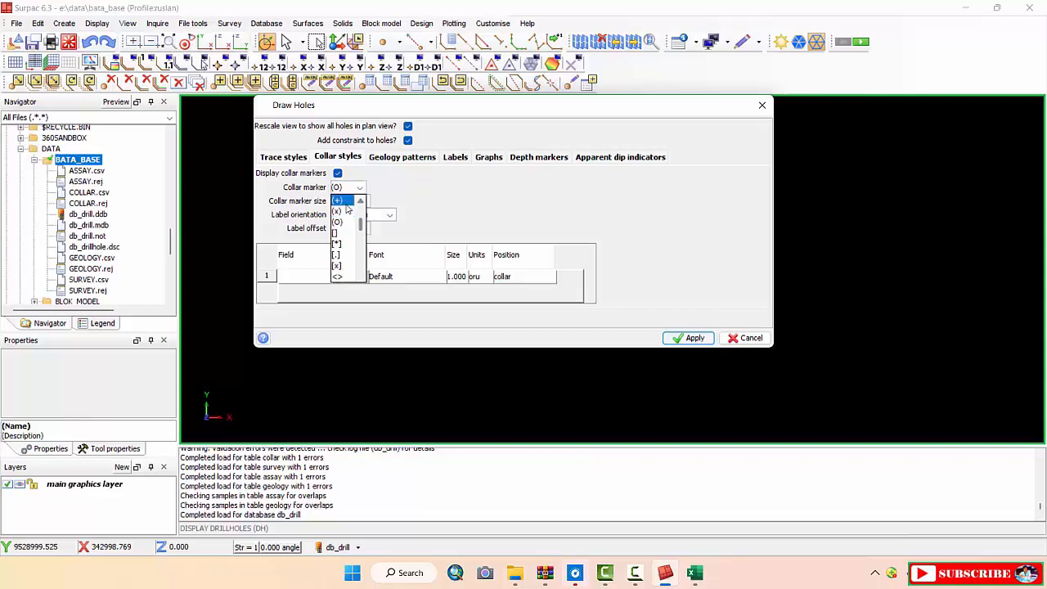
left_click(360, 188)
left_click(356, 193)
left_click(352, 221)
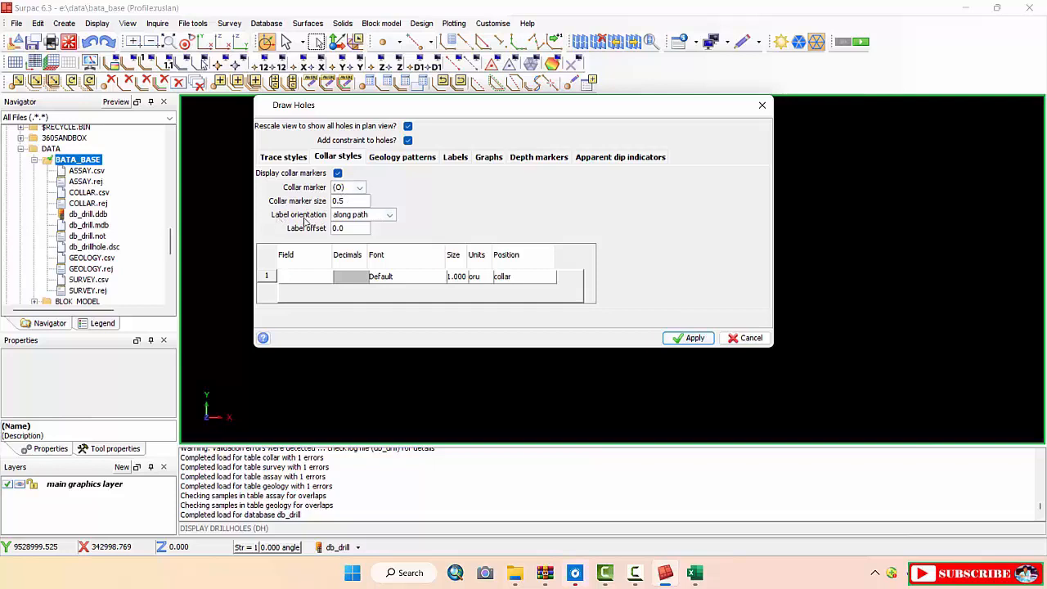
Set the collar label orientation to centered and the label offset to 0.5
left_click(389, 214)
left_click(360, 228)
double_click(343, 228)
left_click_drag(339, 228, 355, 228)
left_click_drag(356, 228, 331, 229)
type("0")
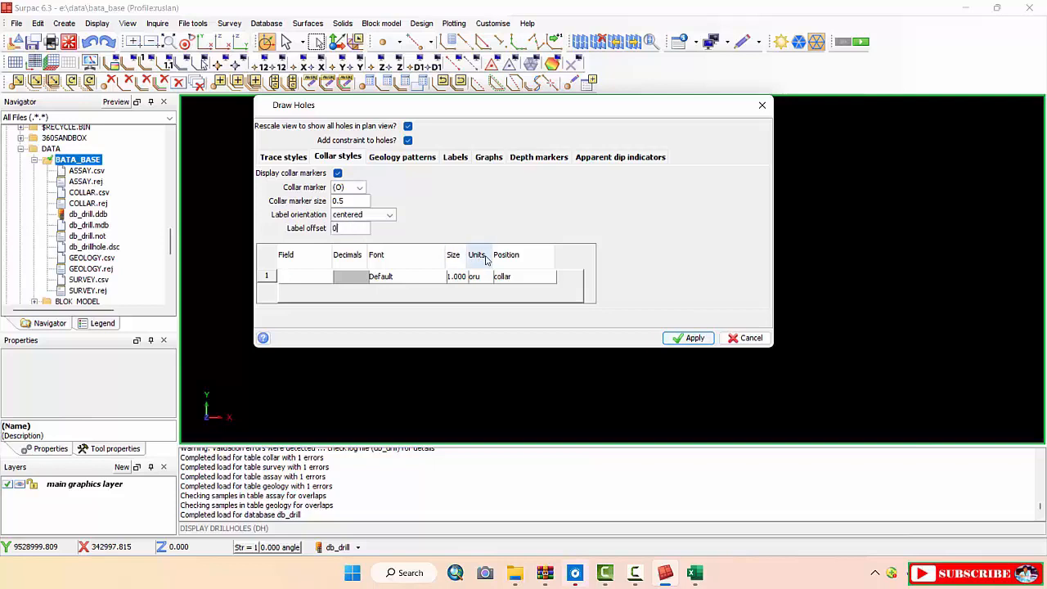
type(".5")
Add a second collar label row and set the two label fields to hole_id and z
right_click(270, 276)
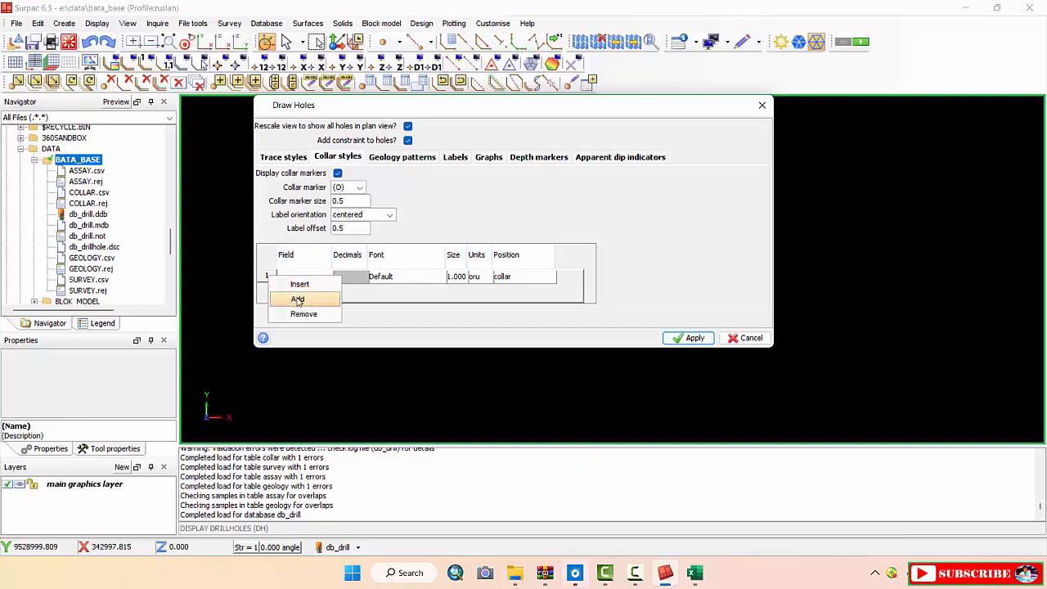
left_click(298, 299)
left_click(302, 277)
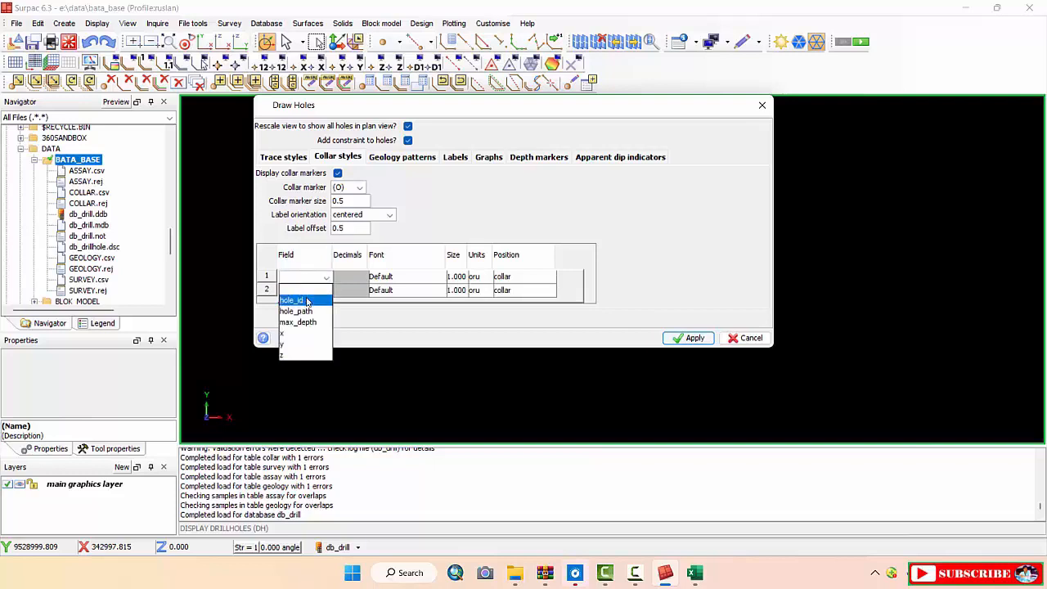
left_click(292, 299)
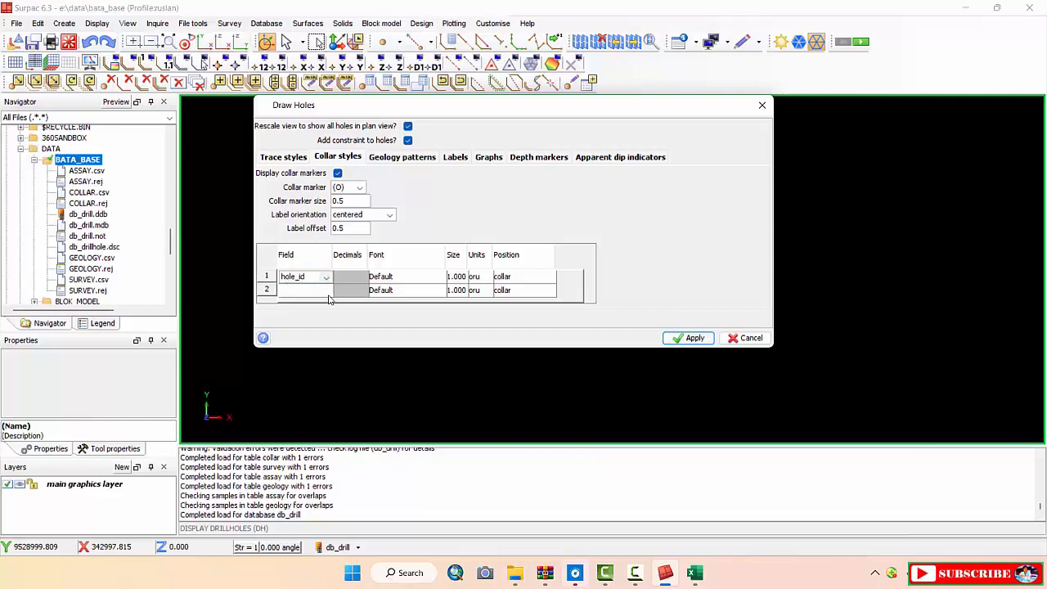
left_click(327, 296)
left_click(326, 294)
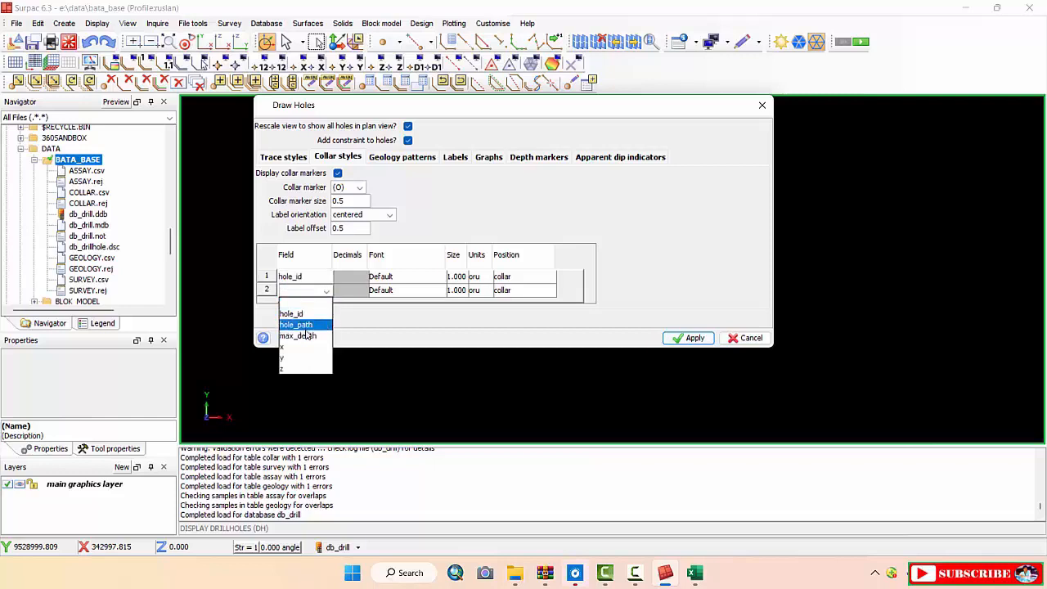
left_click(294, 369)
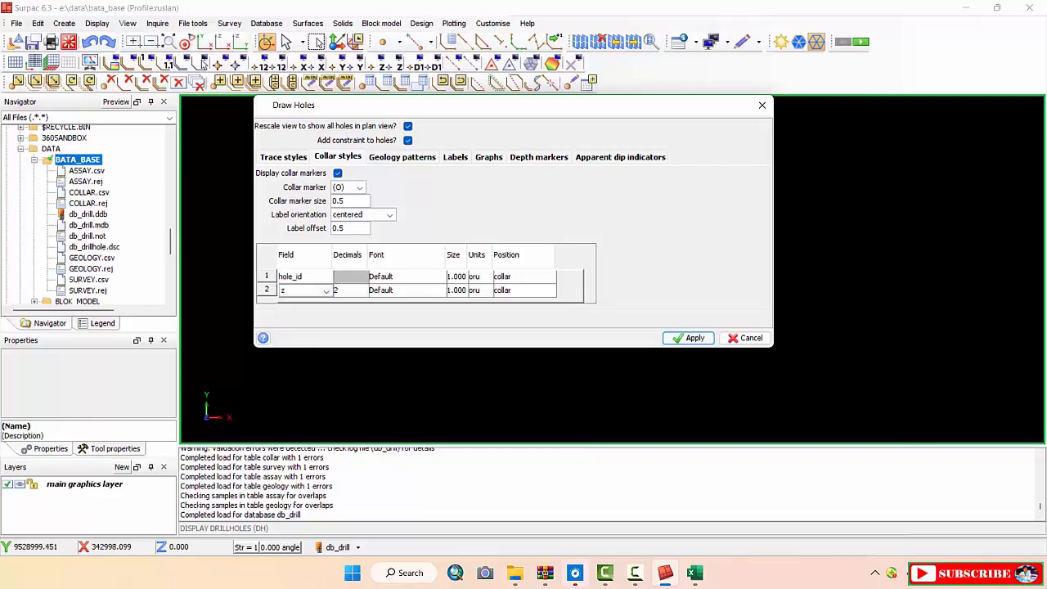
left_click(312, 279)
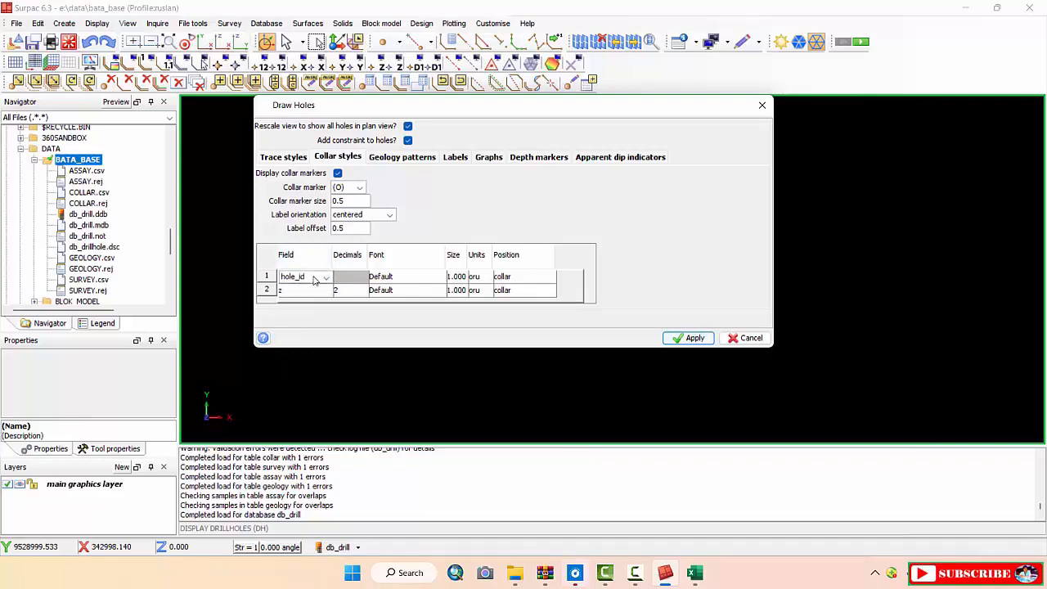
left_click(309, 293)
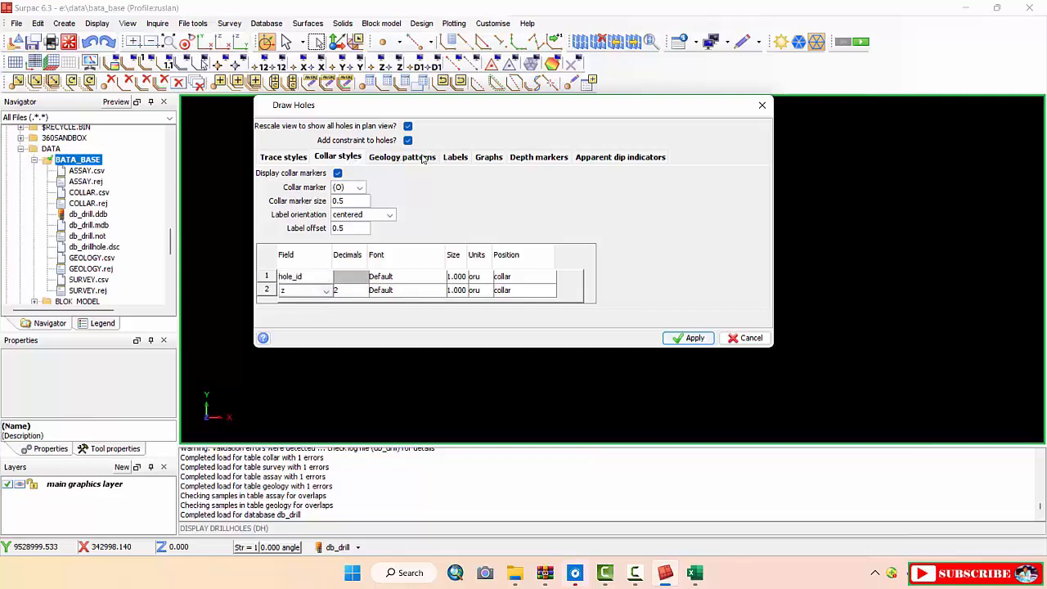
Add three rows to the downhole labels table to make room for four labels
left_click(454, 157)
left_click(391, 161)
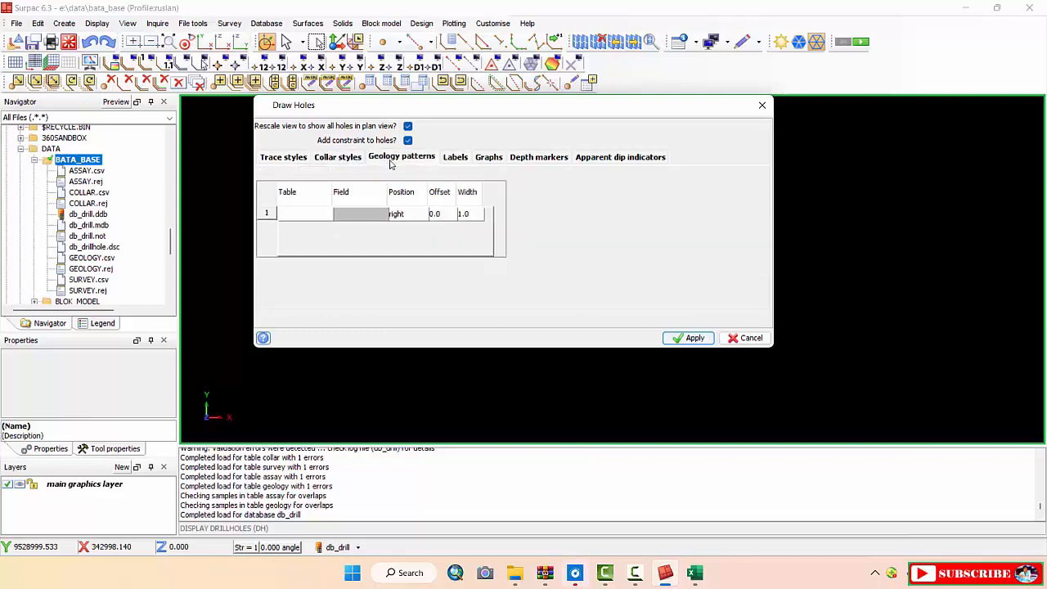
left_click(455, 159)
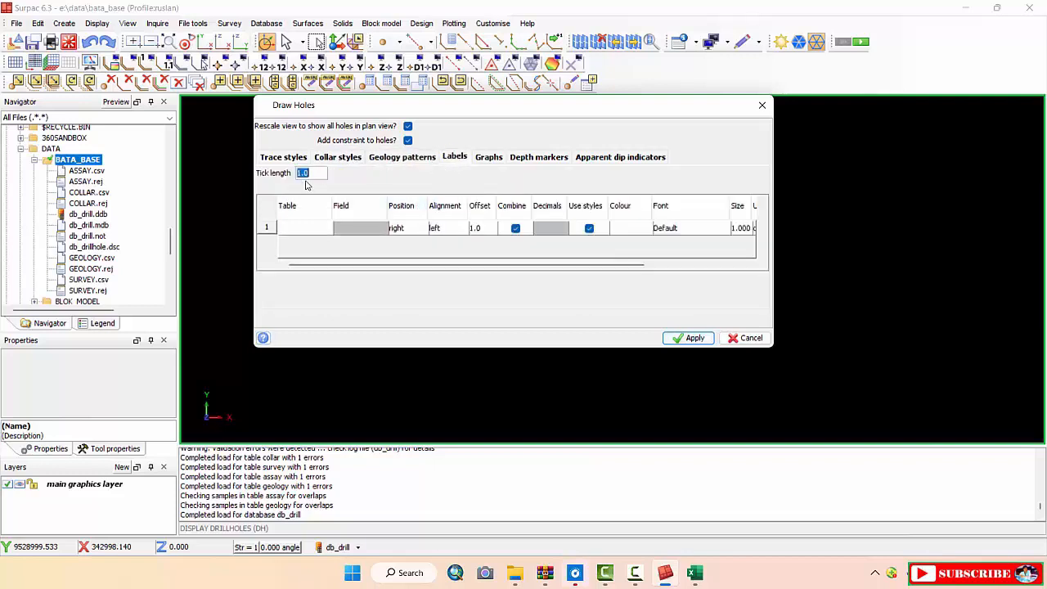
right_click(266, 232)
left_click(280, 249)
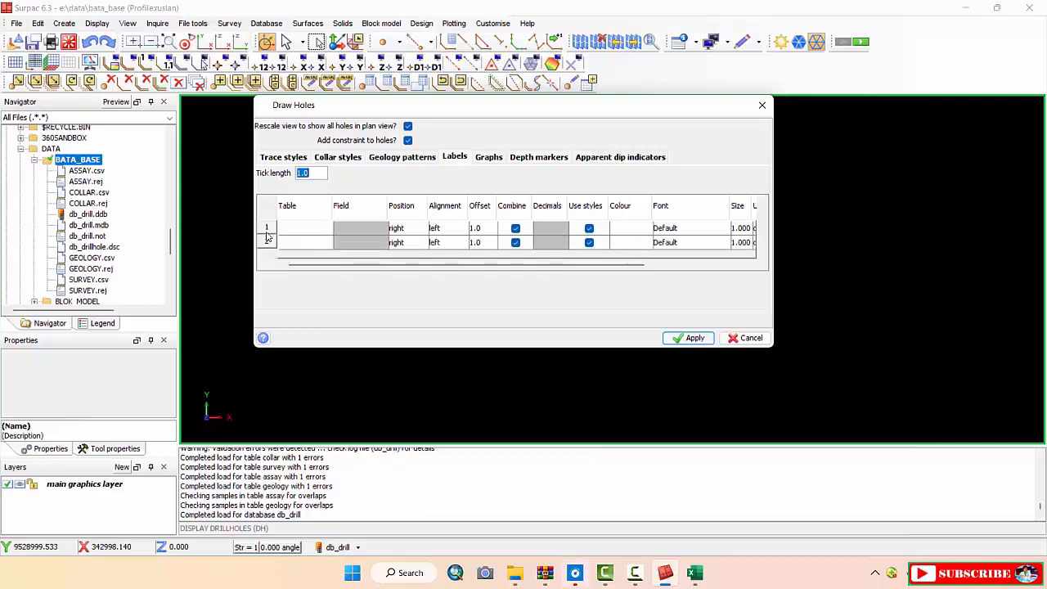
right_click(266, 232)
left_click(280, 250)
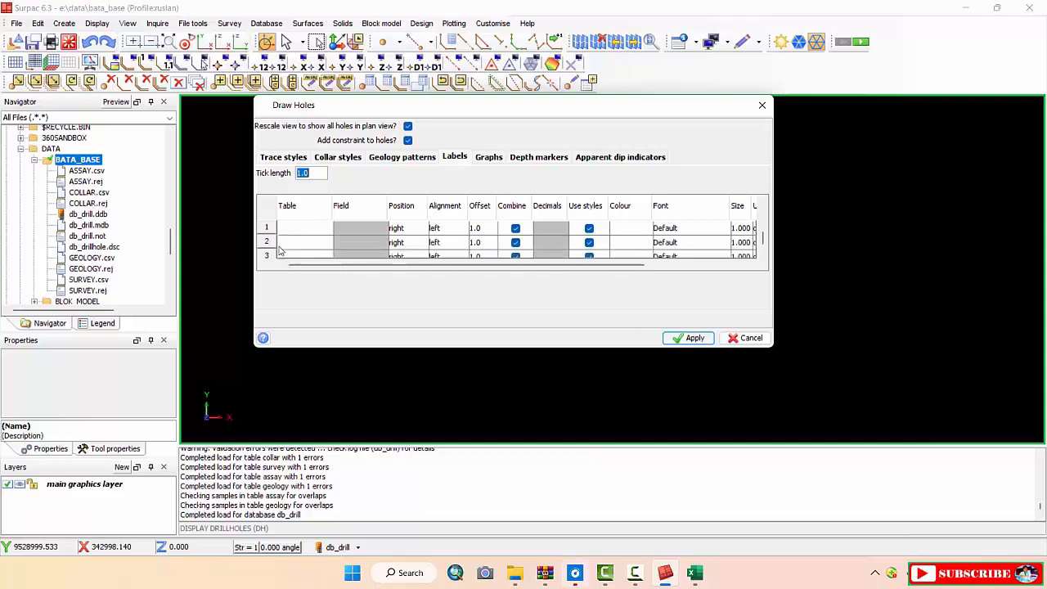
right_click(266, 237)
left_click(293, 252)
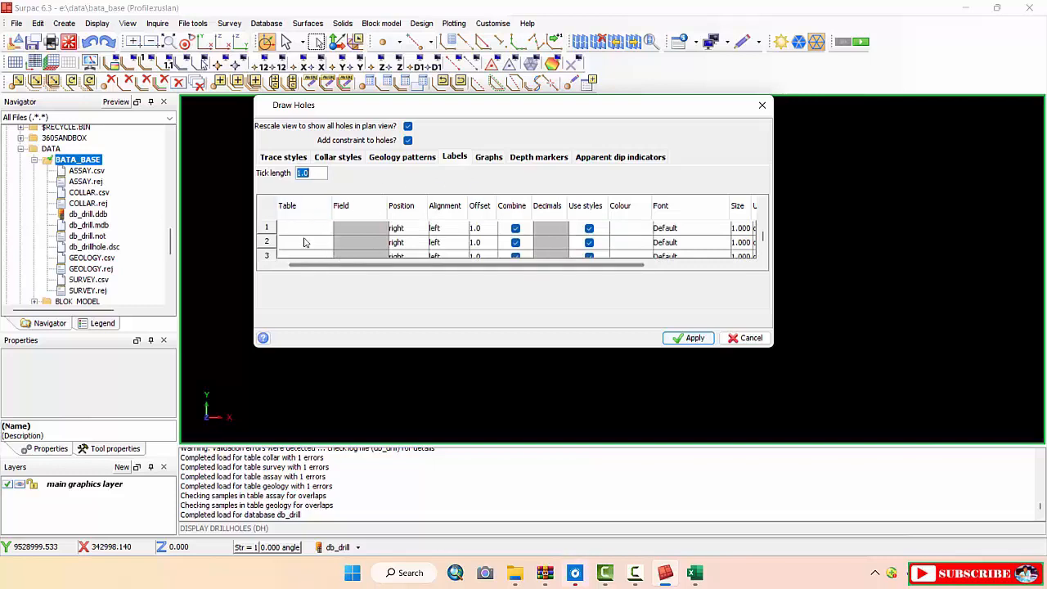
Choose assay as the source table for the first and second downhole label rows
scroll(308, 232, "down", 1)
scroll(306, 248, "up", 1)
left_click(313, 229)
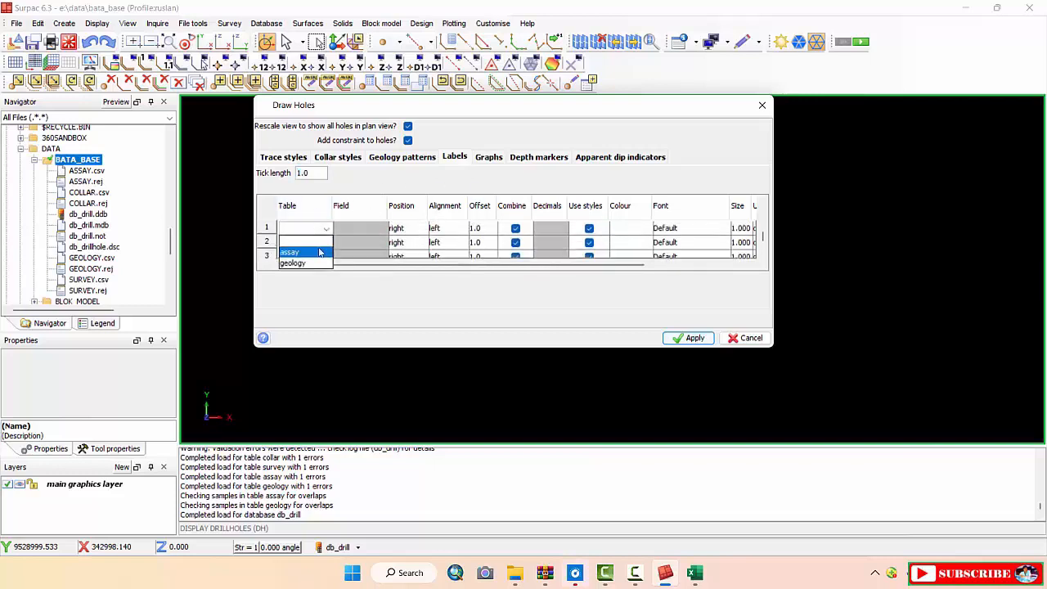
left_click(318, 253)
left_click(320, 242)
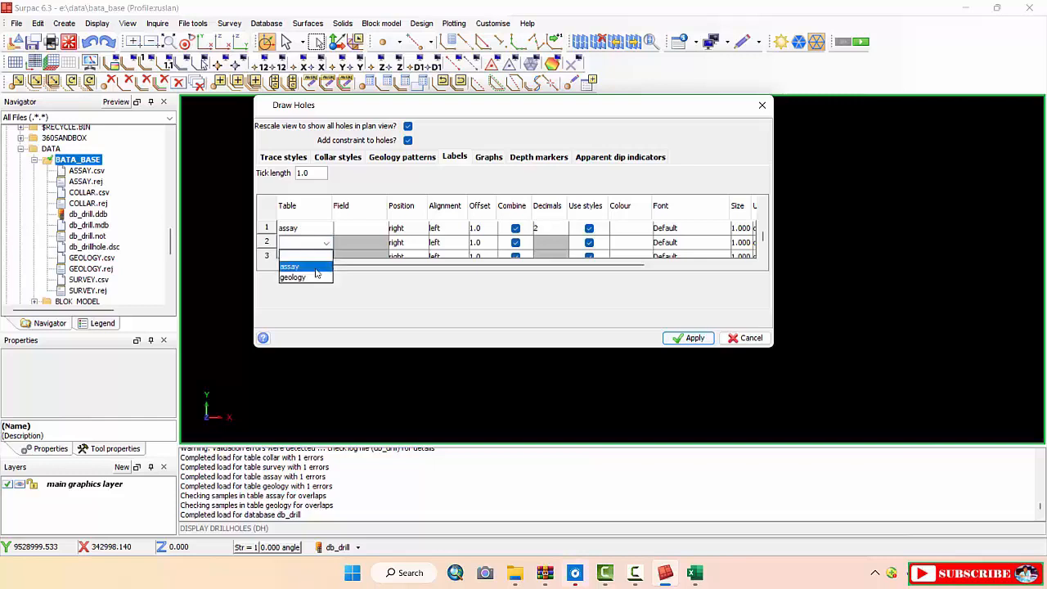
left_click(322, 258)
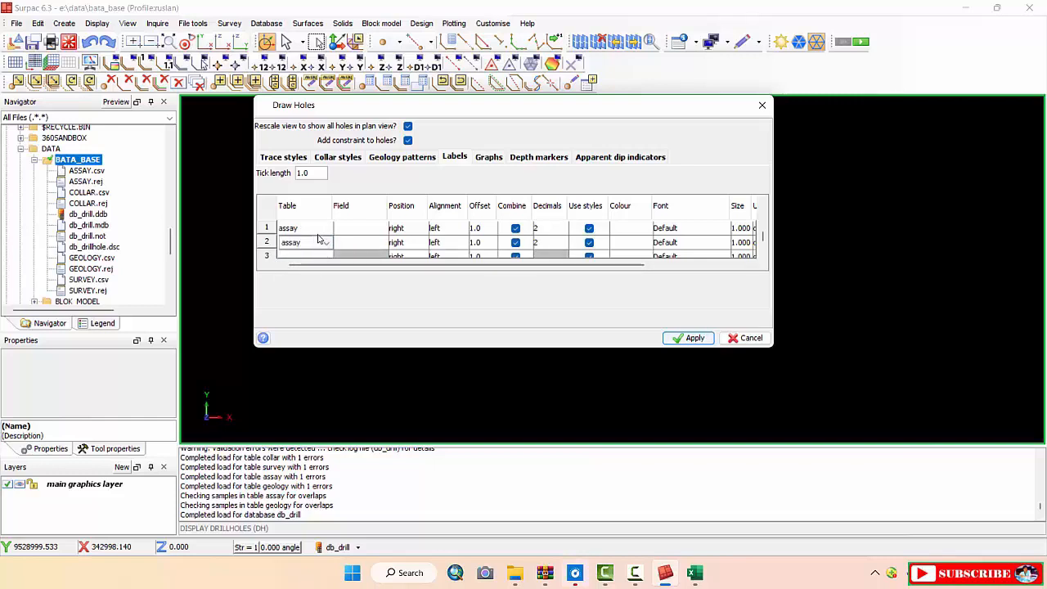
Choose assay as the source table for the third and fourth downhole label rows
scroll(324, 239, "down", 1)
left_click(323, 237)
left_click(325, 237)
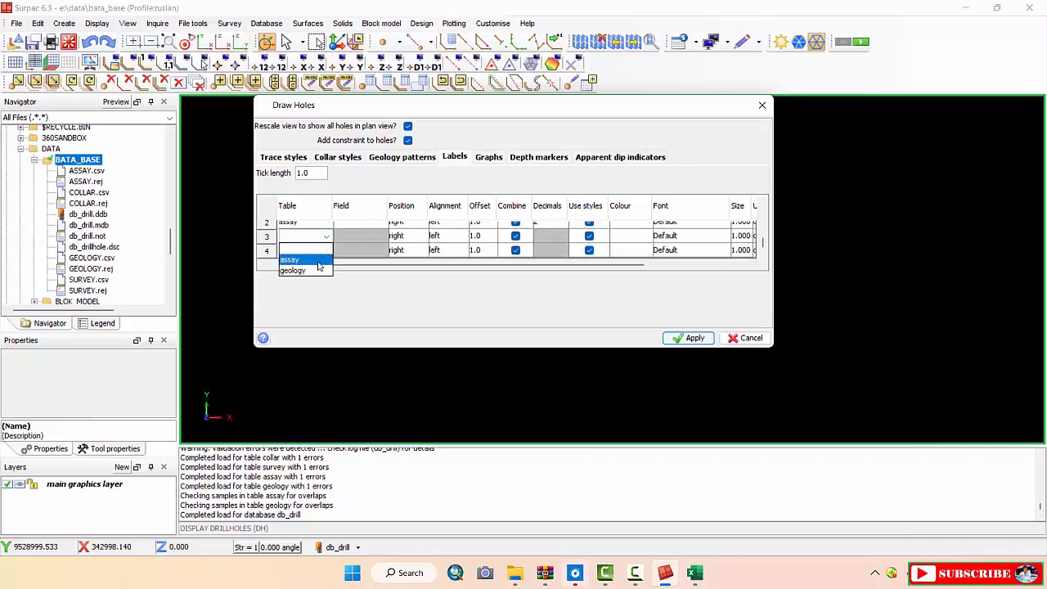
left_click(318, 263)
left_click(325, 250)
left_click(326, 251)
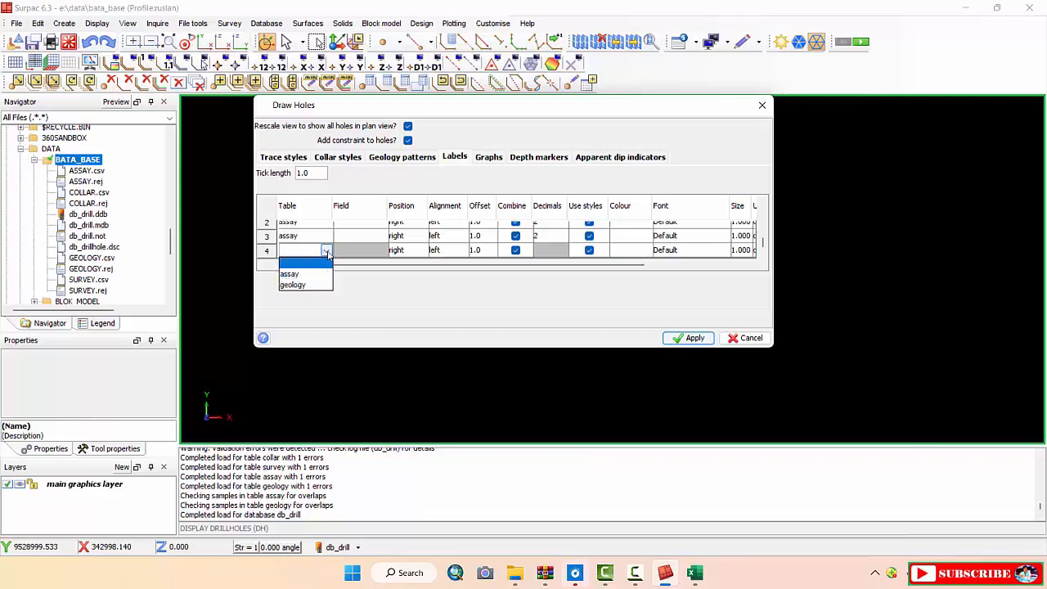
left_click(327, 254)
left_click(327, 253)
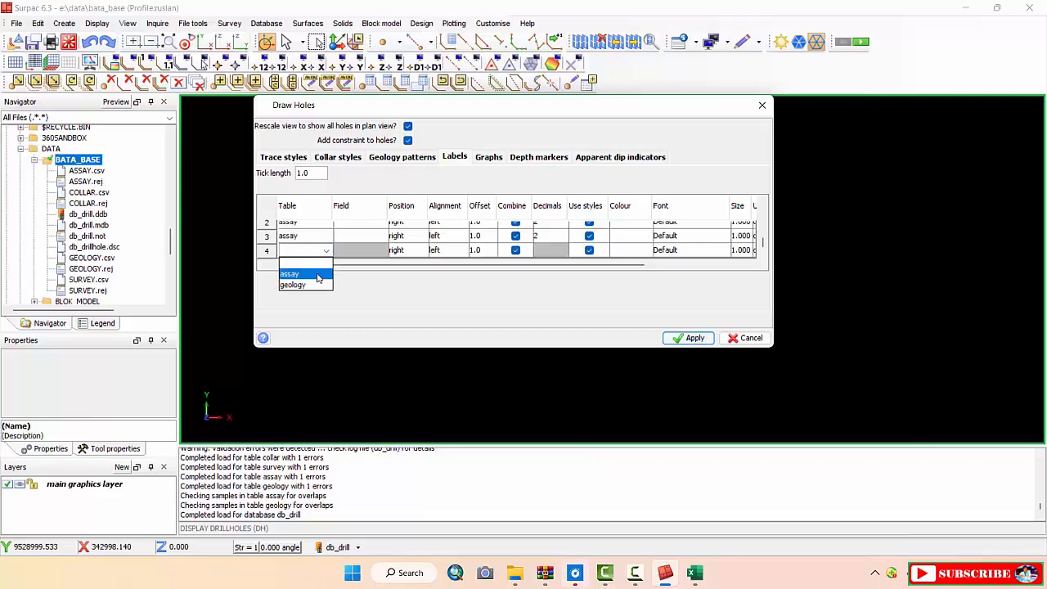
left_click(318, 275)
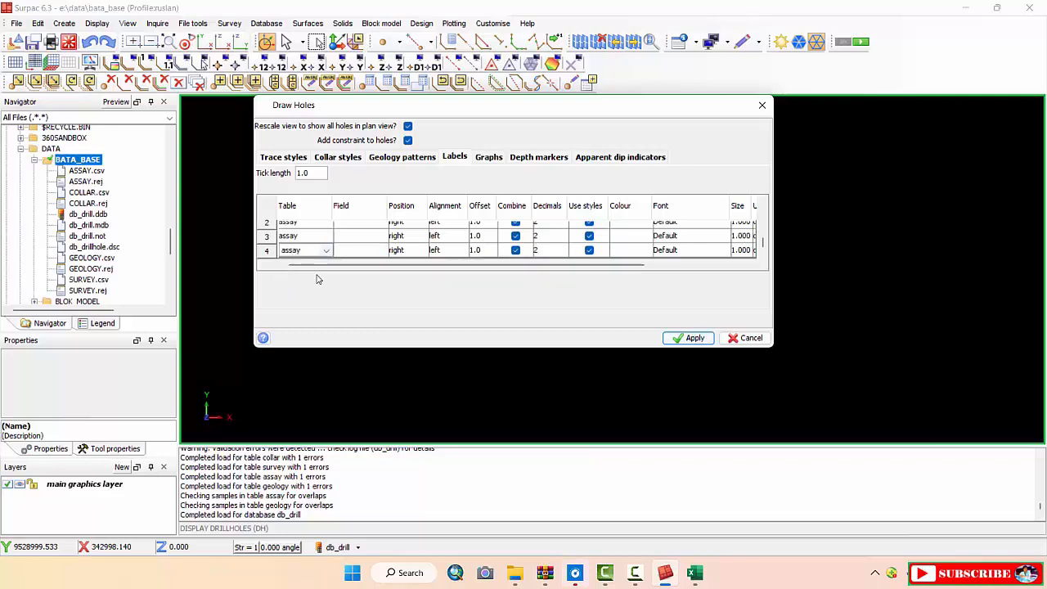
scroll(334, 247, "up", 1)
scroll(331, 237, "down", 1)
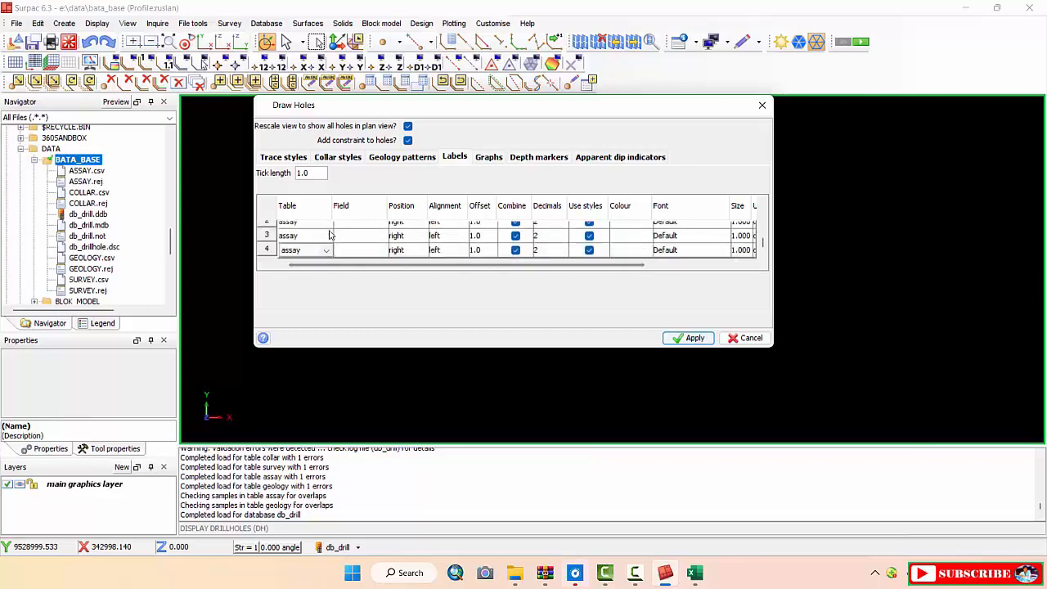
scroll(323, 247, "up", 1)
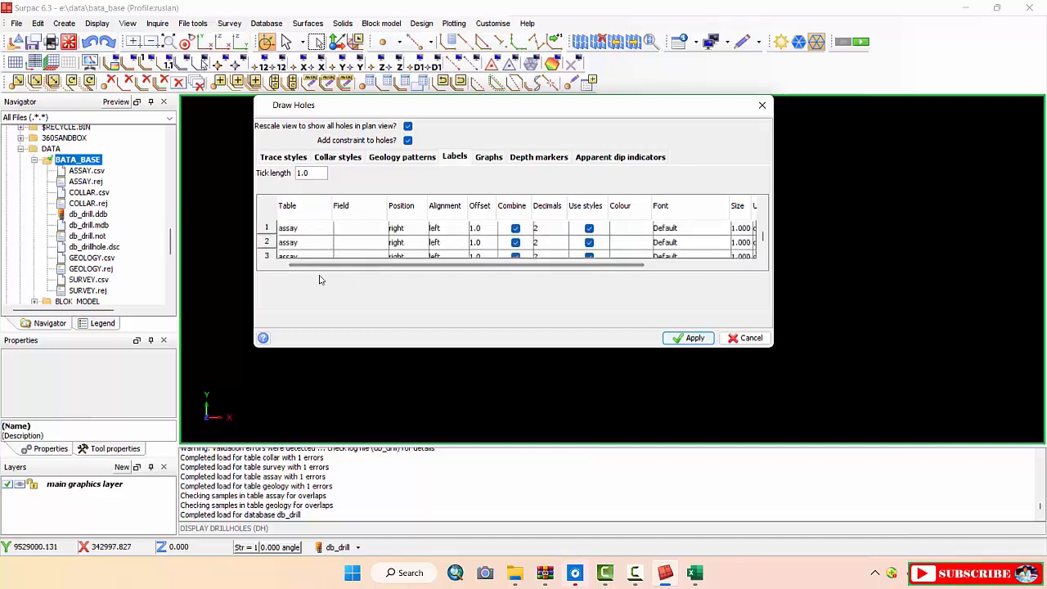
scroll(336, 245, "down", 1)
scroll(333, 254, "up", 1)
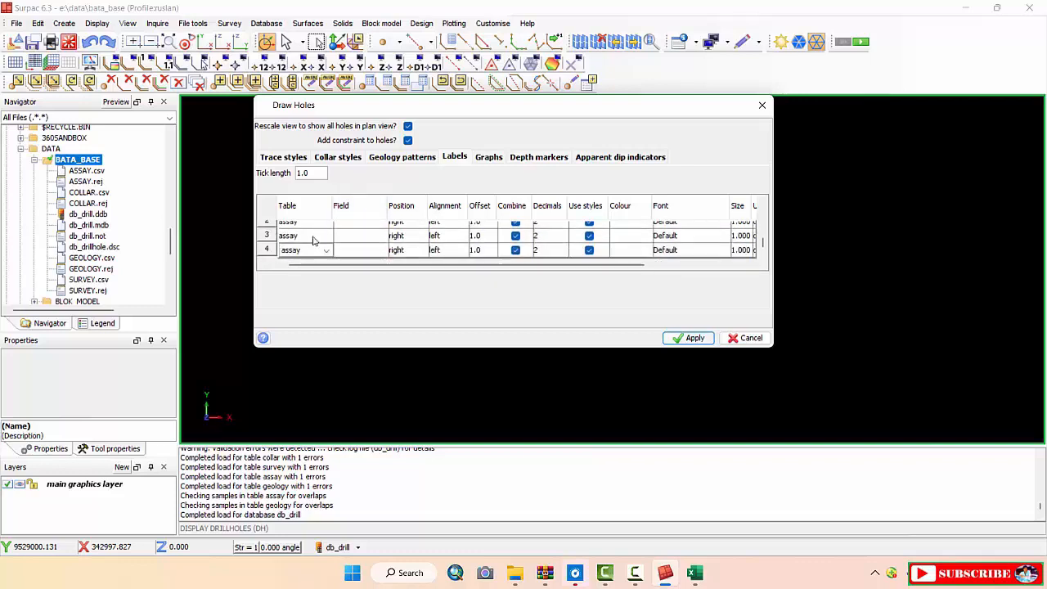
Set the field of the first assay label row to ni
left_click(360, 228)
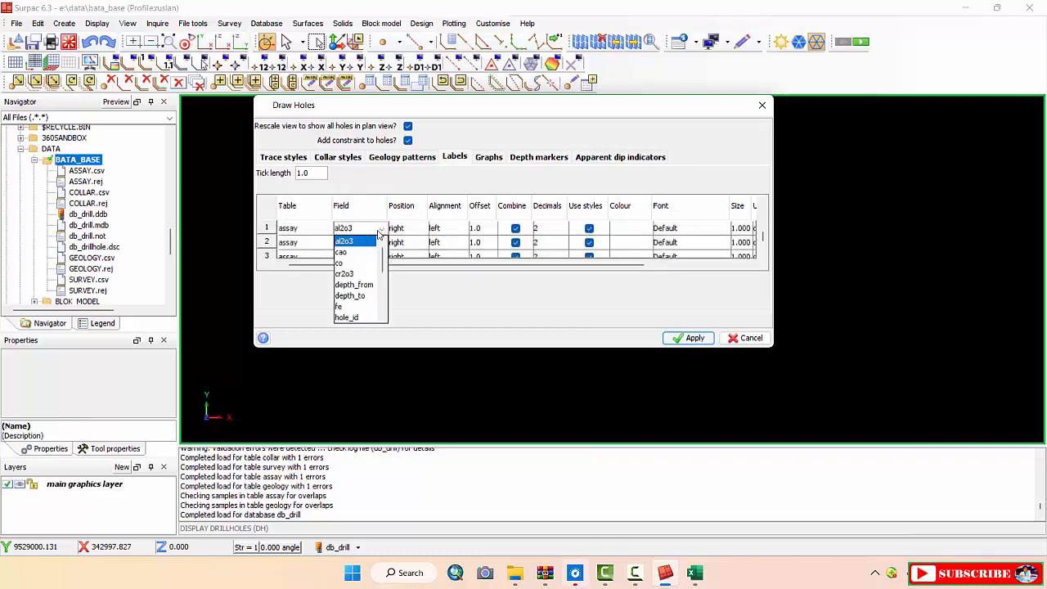
left_click(303, 243)
left_click(360, 228)
left_click(381, 231)
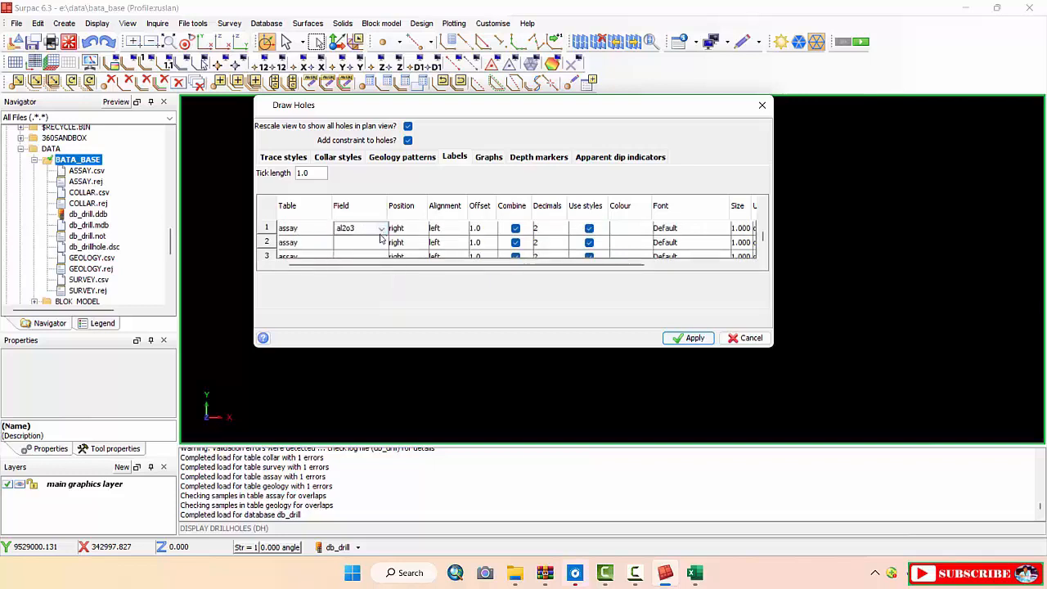
left_click(381, 230)
left_click_drag(382, 265, 383, 292)
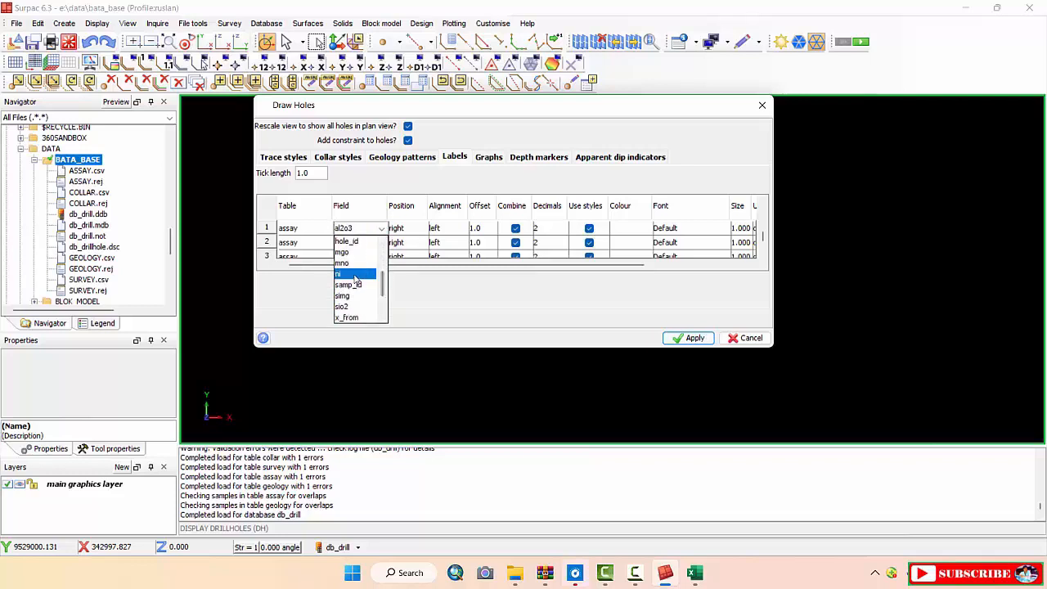
left_click(343, 251)
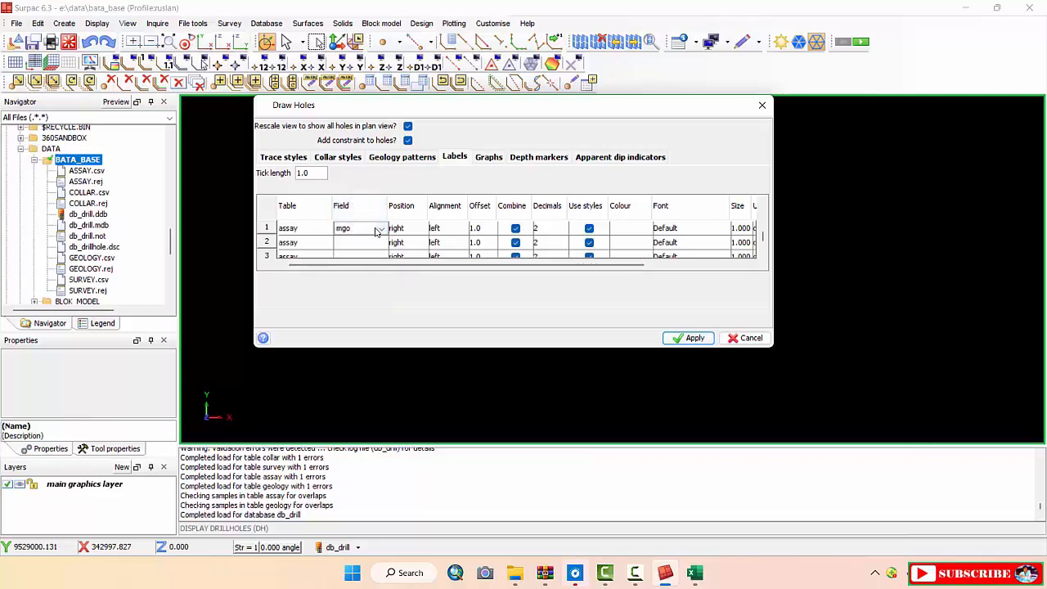
left_click(381, 228)
left_click(343, 248)
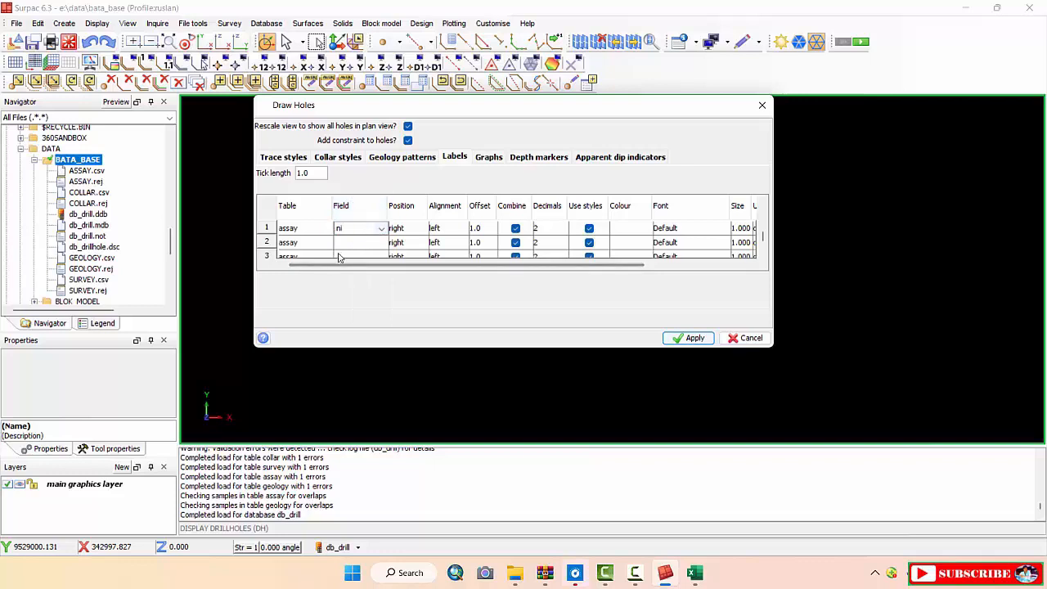
Set the field of the second assay label row to fe
left_click(378, 243)
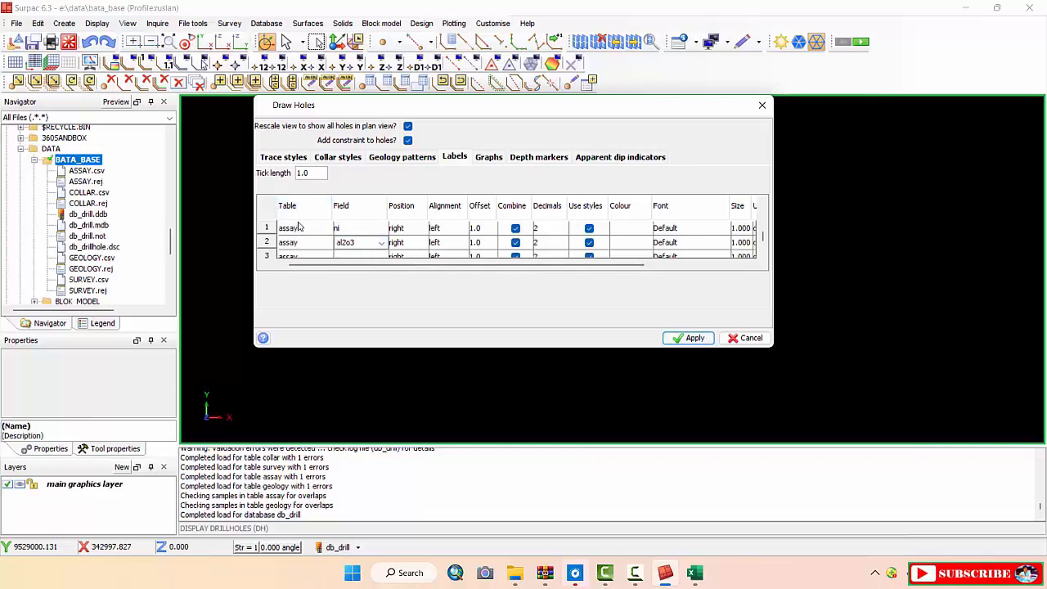
left_click(381, 243)
left_click(366, 323)
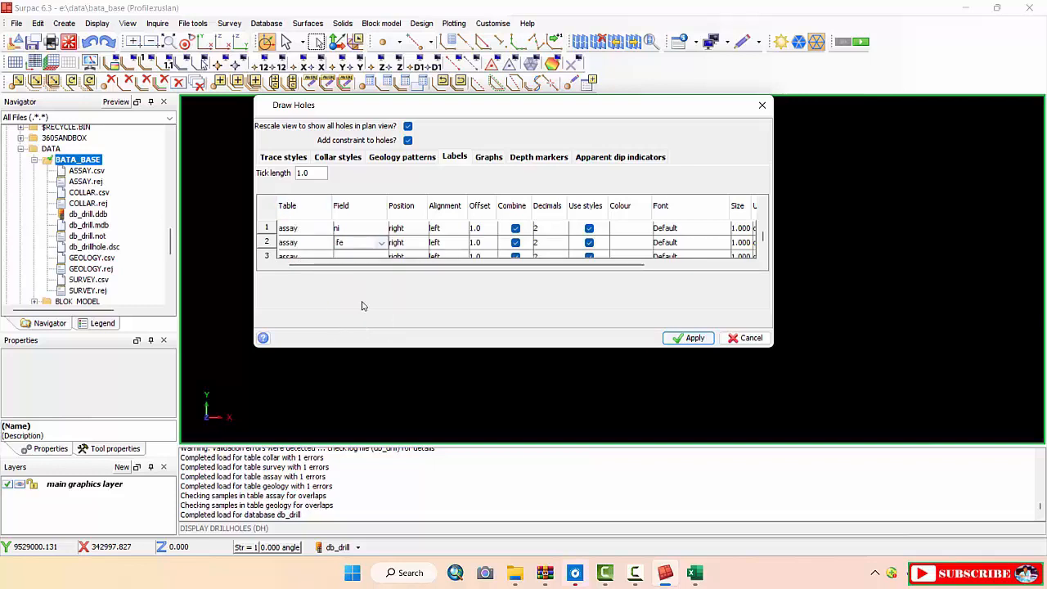
Set the field of the third assay label row to z_from
scroll(381, 242, "down", 1)
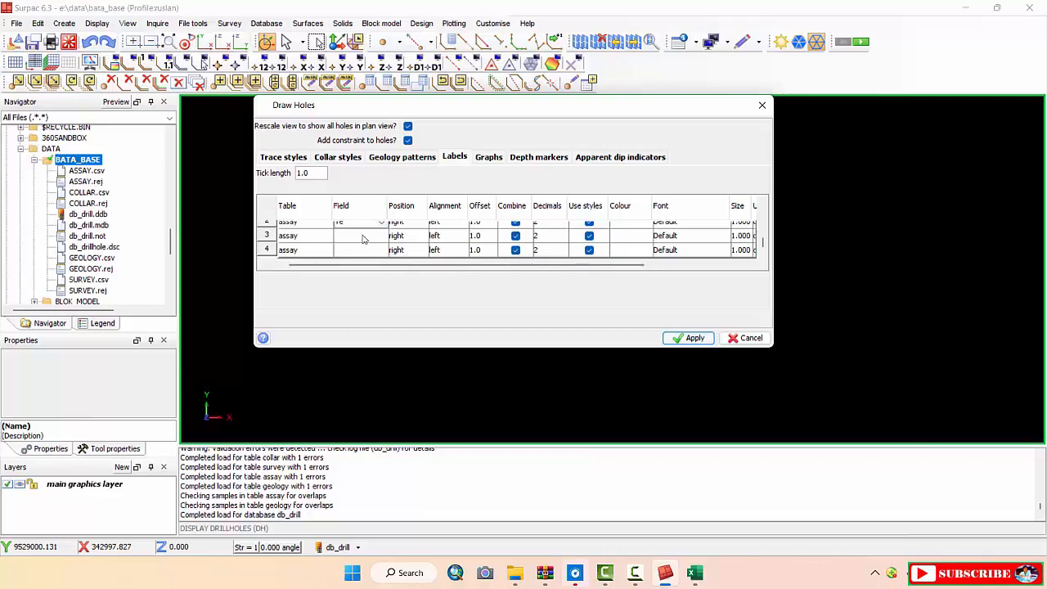
left_click(364, 237)
left_click(380, 238)
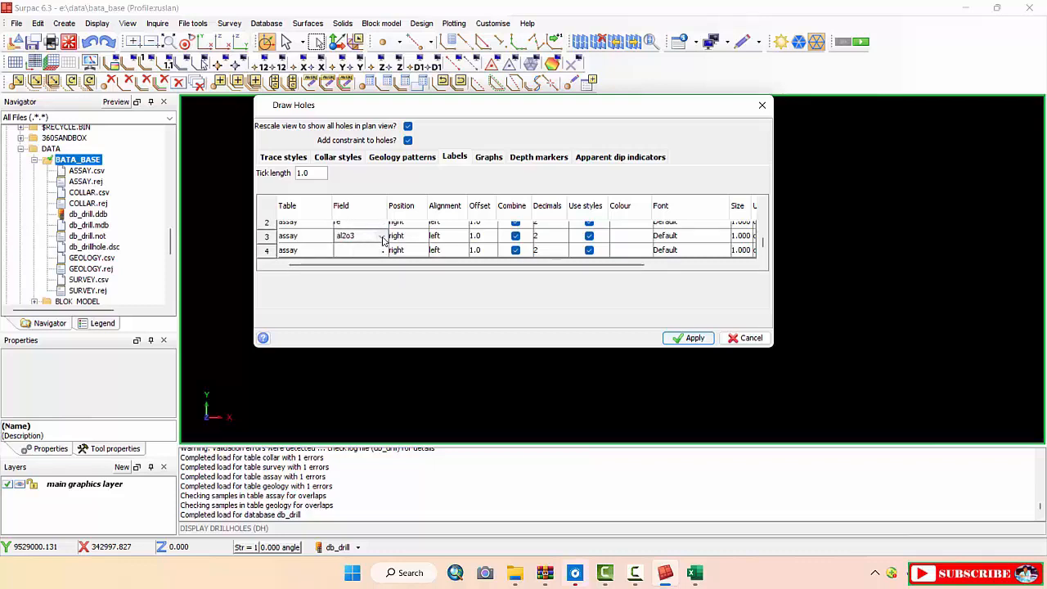
scroll(372, 239, "up", 1)
scroll(370, 242, "down", 1)
left_click(382, 237)
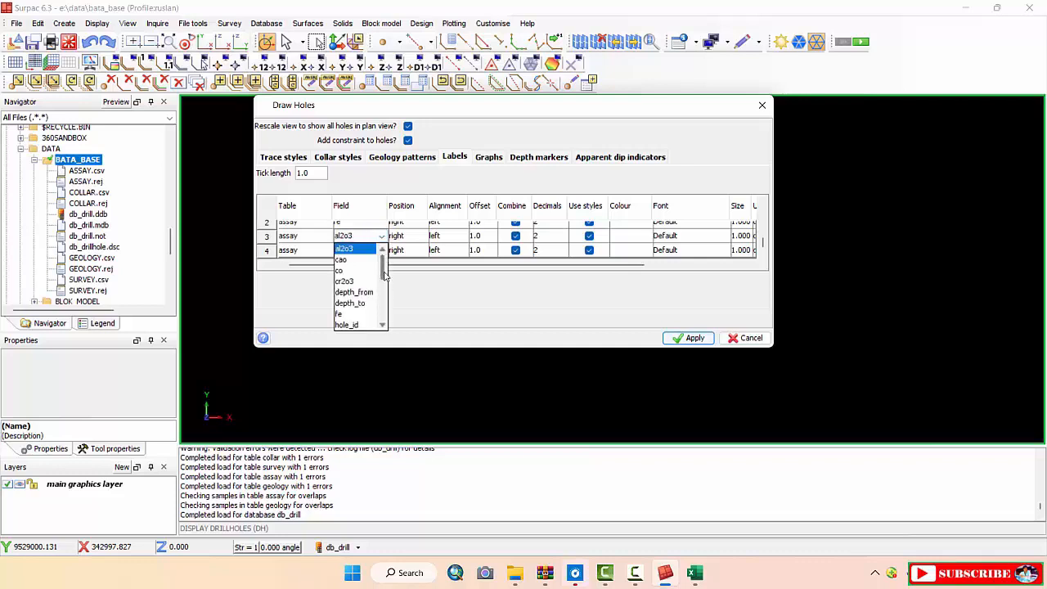
left_click_drag(382, 274, 381, 311)
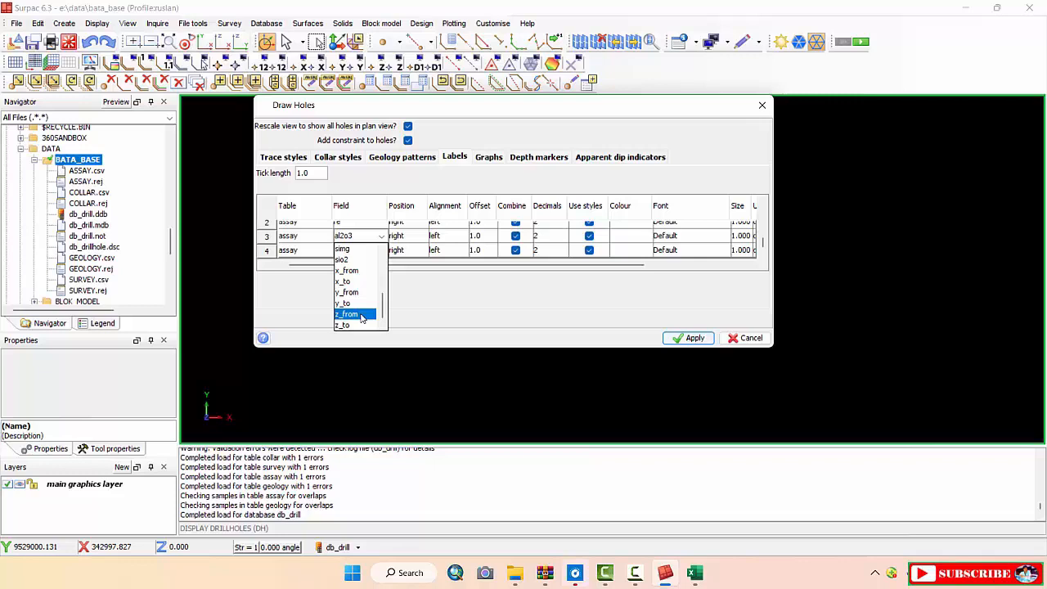
scroll(361, 317, "down", 1)
scroll(357, 318, "up", 1)
left_click(356, 318)
Set the field of the fourth assay label row to simg
left_click(369, 250)
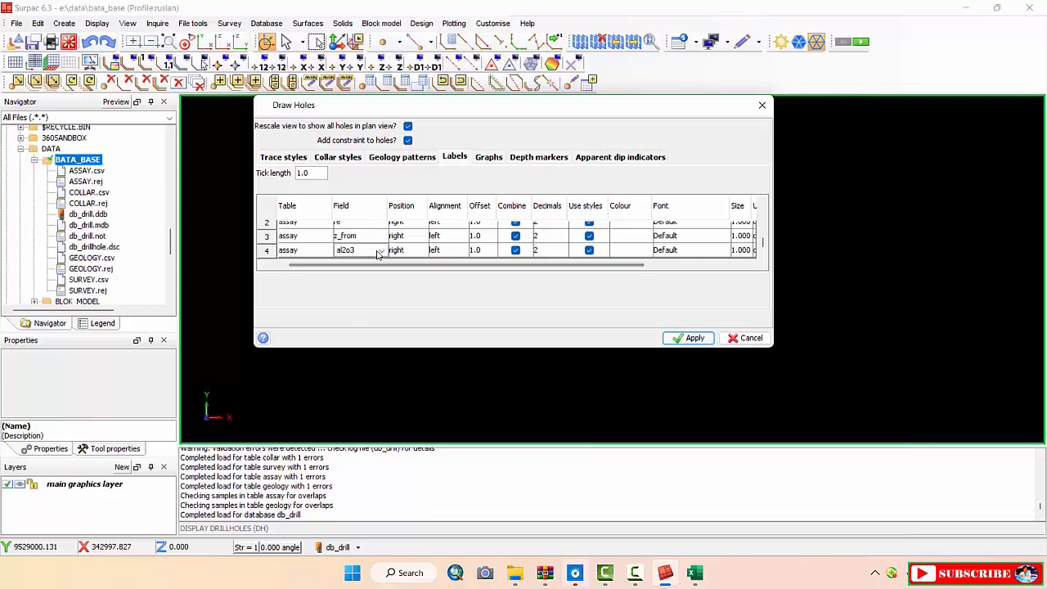
left_click(381, 251)
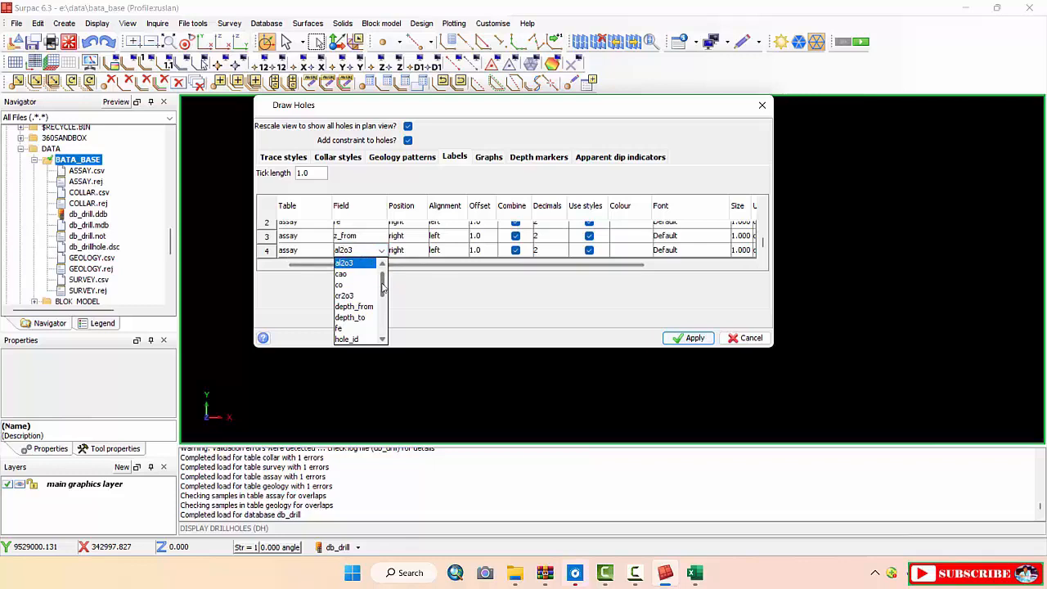
left_click_drag(382, 286, 382, 311)
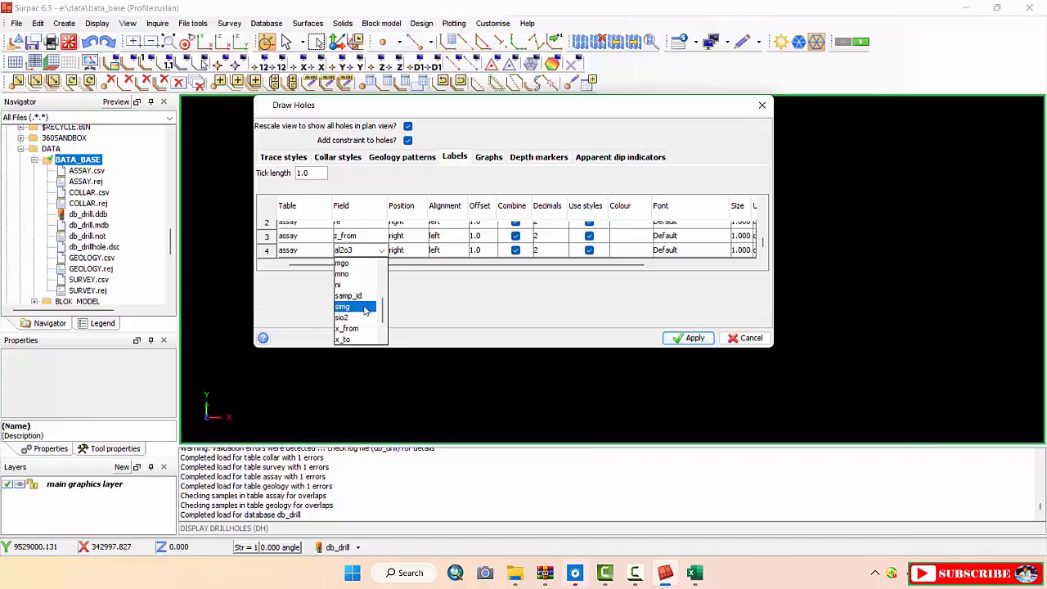
left_click(365, 309)
Review the fields and position settings of the four assay label rows
scroll(413, 263, "up", 1)
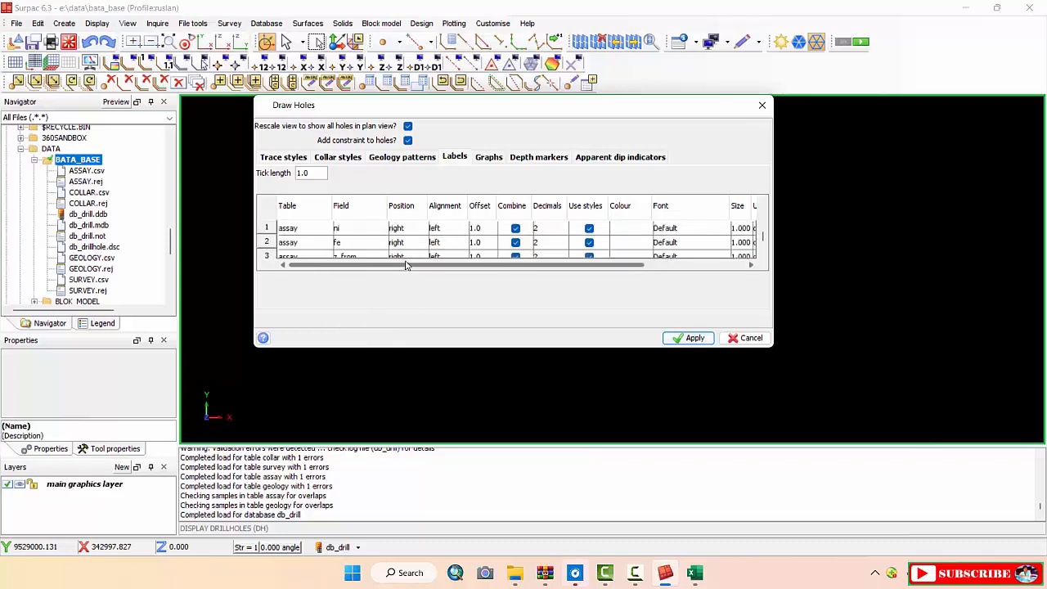
scroll(407, 245, "down", 1)
scroll(406, 237, "up", 1)
scroll(407, 235, "down", 1)
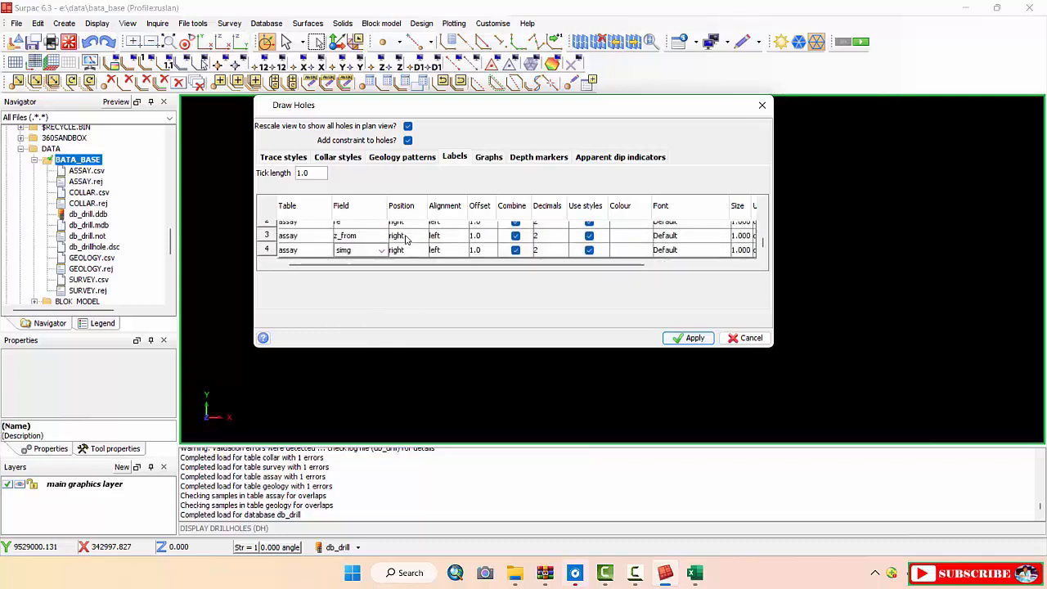
scroll(405, 233, "up", 1)
scroll(408, 245, "down", 1)
scroll(411, 242, "up", 1)
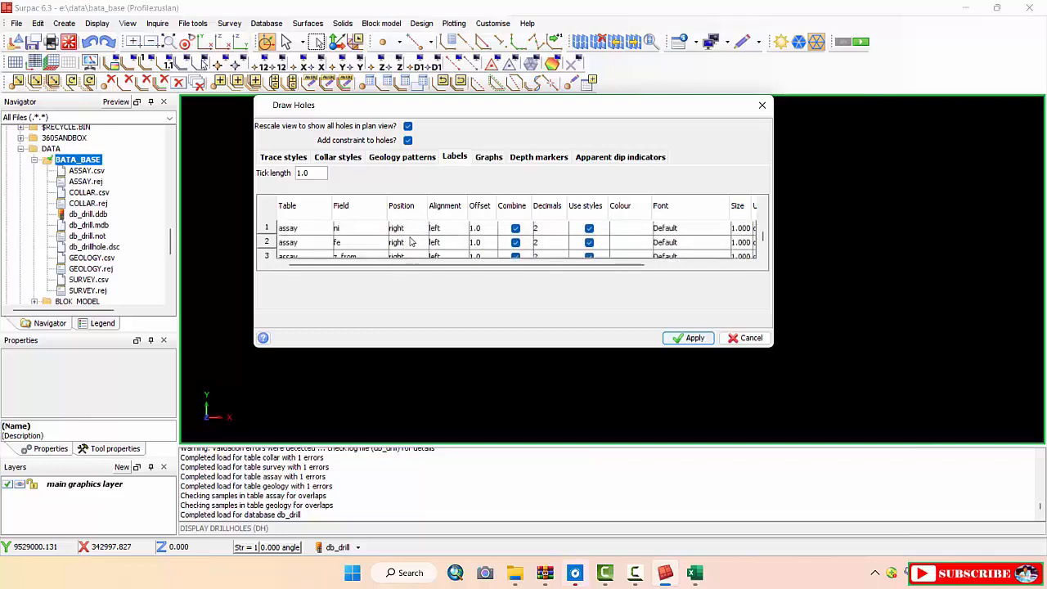
scroll(407, 233, "down", 1)
scroll(409, 235, "up", 1)
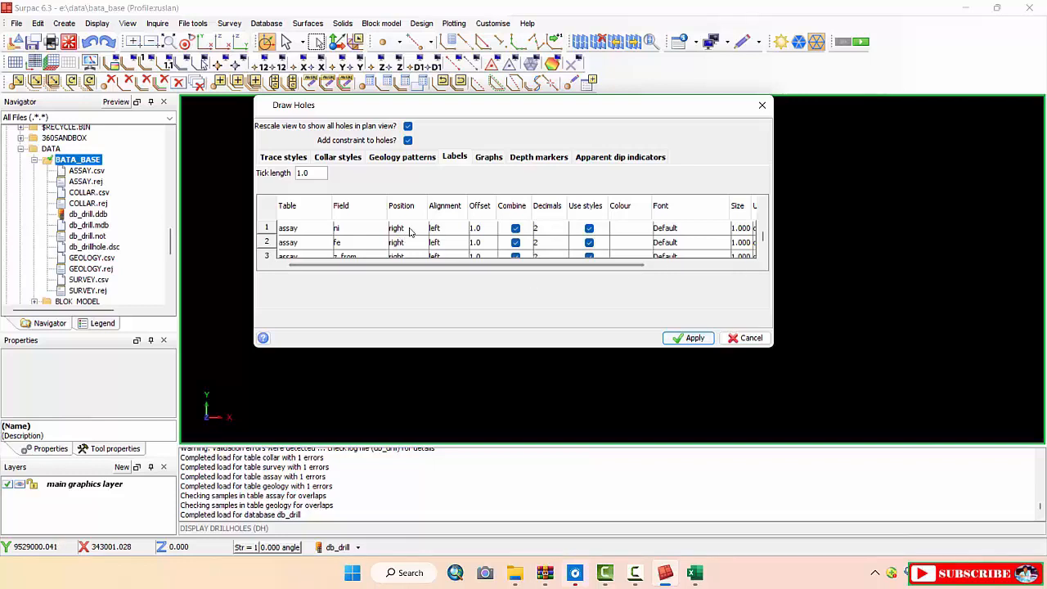
scroll(405, 236, "down", 1)
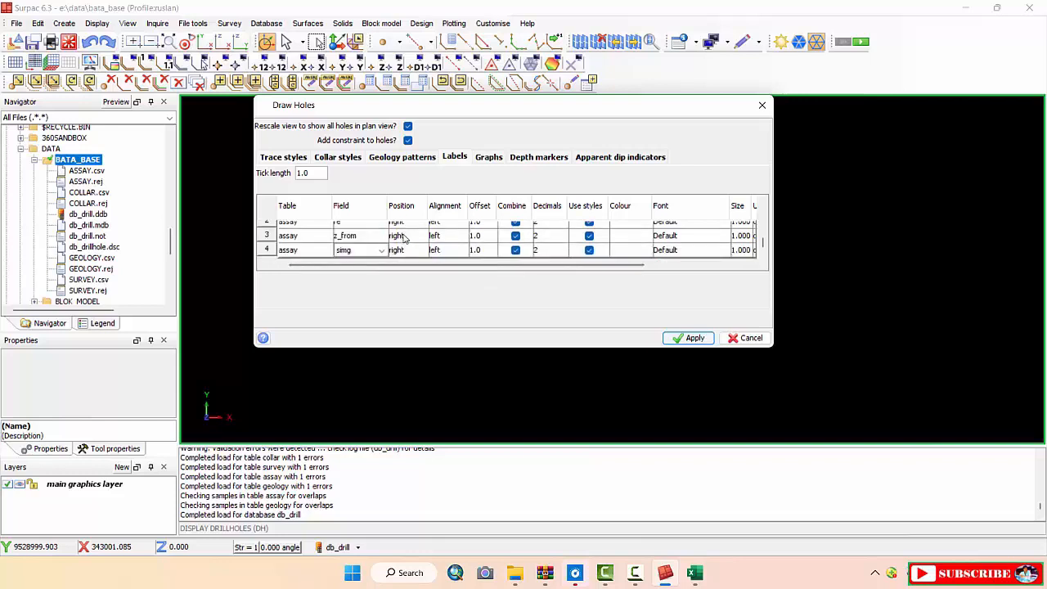
scroll(405, 233, "up", 1)
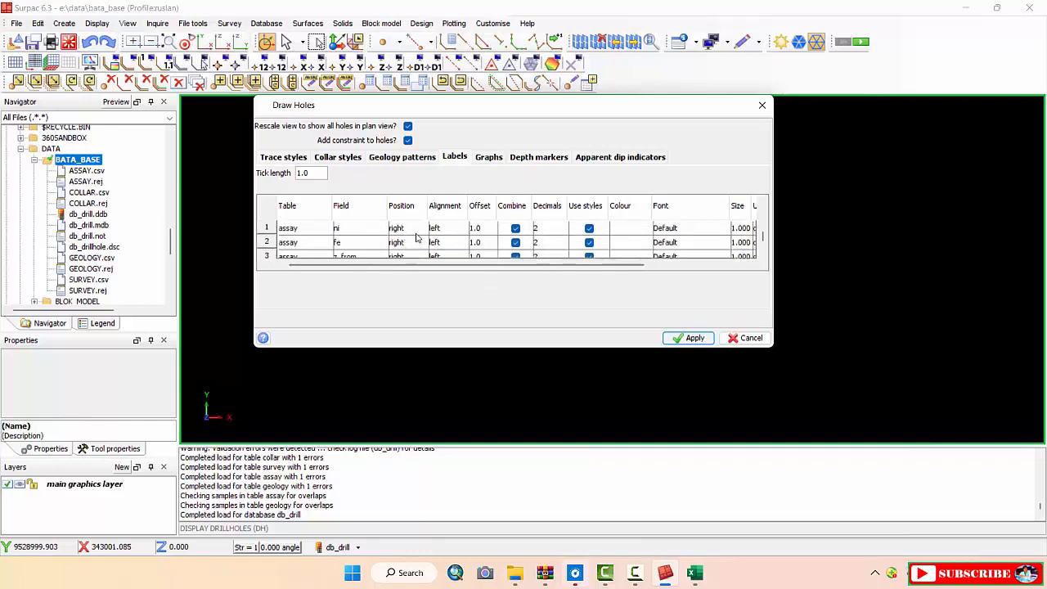
scroll(412, 244, "down", 1)
scroll(414, 241, "up", 1)
Set the position of the z_from and simg label rows to left
scroll(417, 247, "down", 1)
left_click(415, 236)
left_click(417, 247)
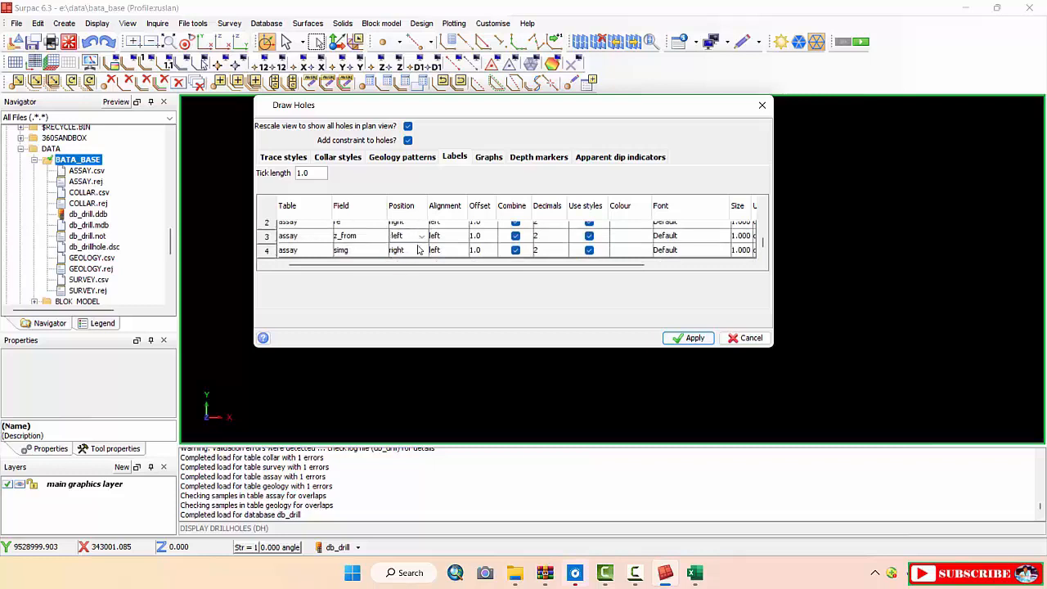
left_click(416, 249)
left_click(418, 250)
left_click(409, 264)
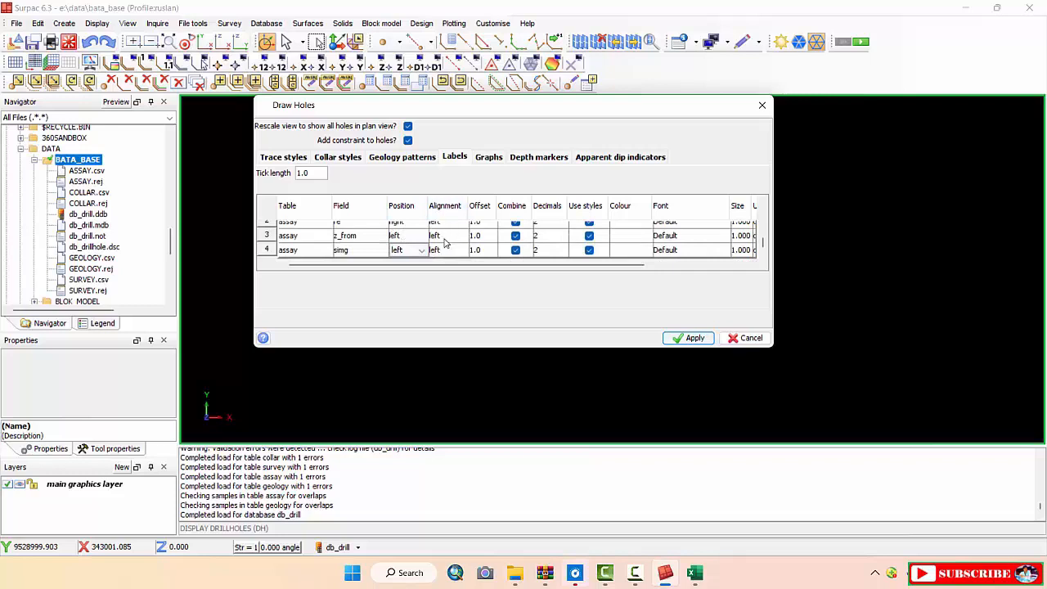
Set the alignment of the z_from and simg label rows to right
left_click(447, 237)
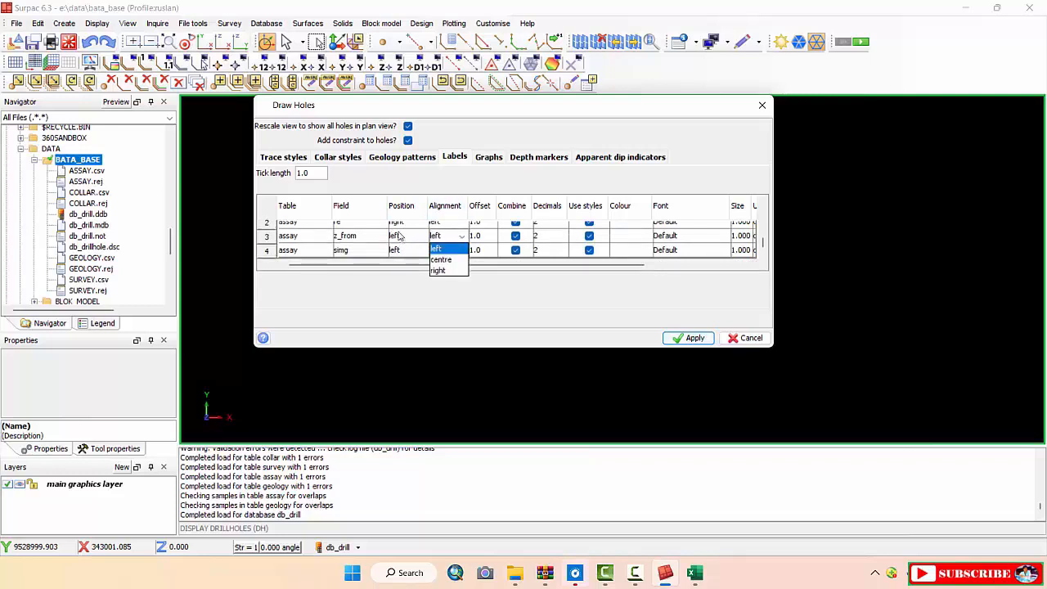
left_click(462, 237)
left_click(462, 238)
left_click(449, 271)
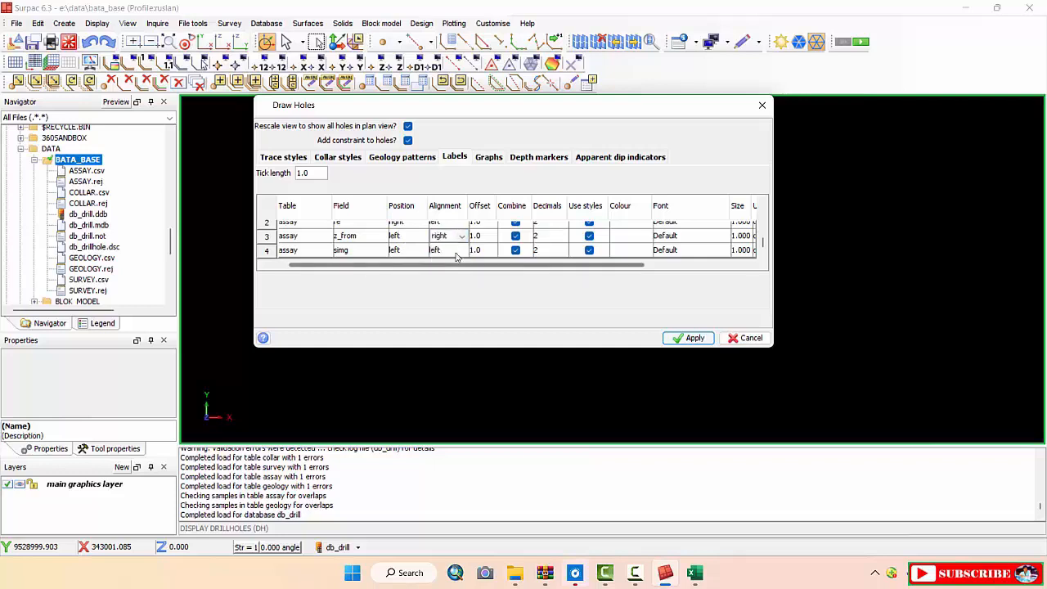
left_click(460, 251)
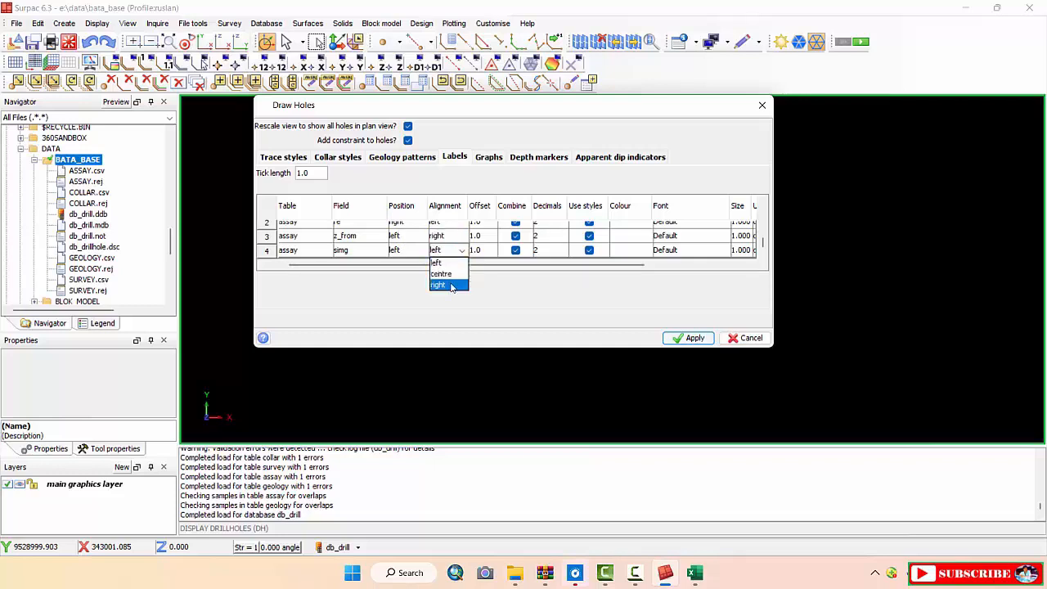
left_click(450, 285)
Set the offset of the fe label row to 3.0
scroll(453, 246, "up", 1)
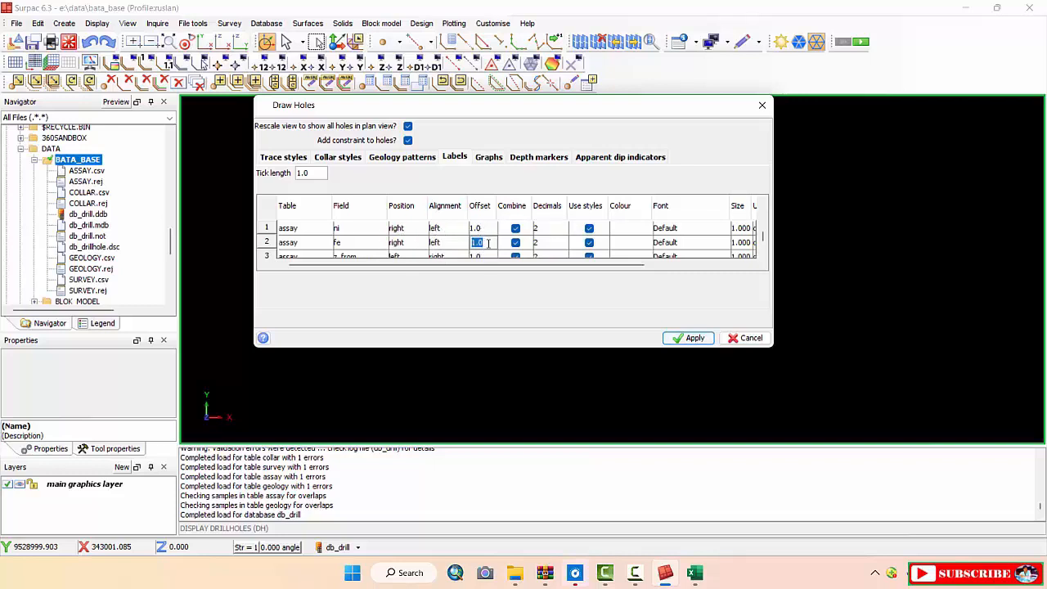
scroll(481, 246, "down", 1)
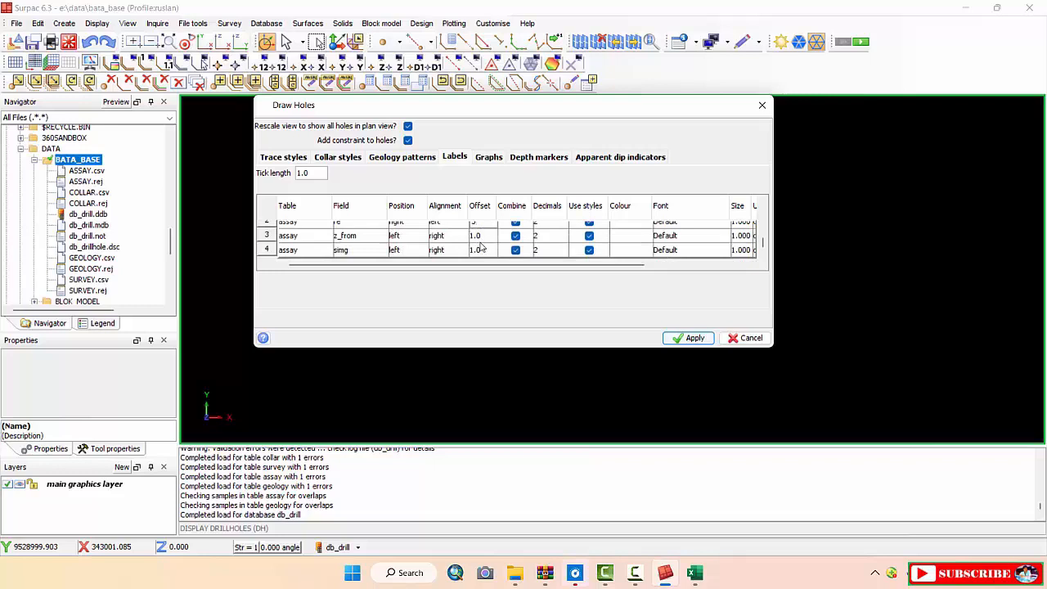
scroll(458, 245, "up", 1)
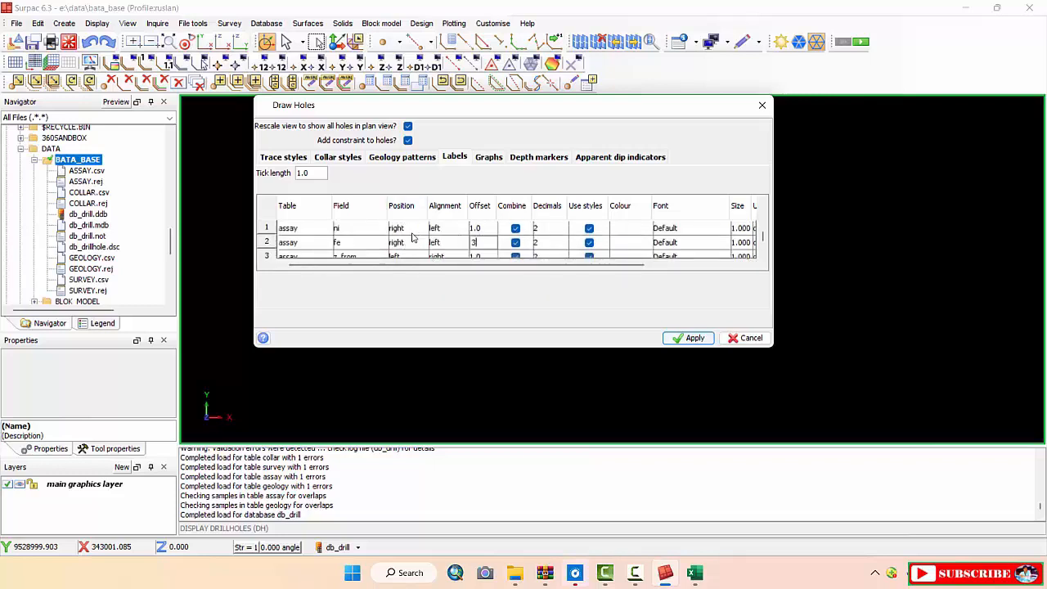
left_click(474, 242)
left_click(483, 229)
left_click(483, 244)
Set the offset of the simg label row to 3
scroll(482, 243, "down", 1)
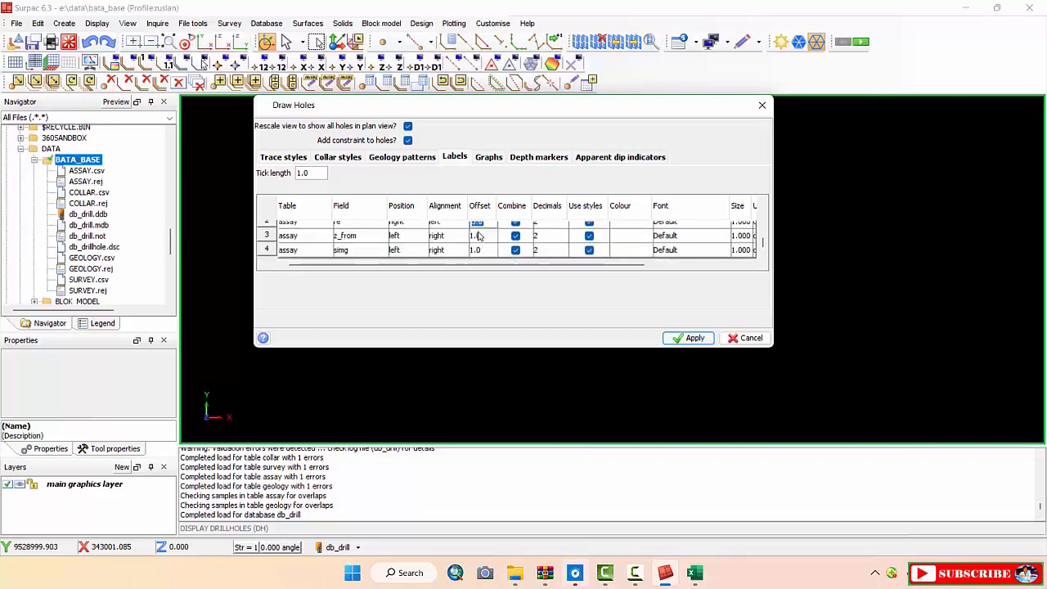
scroll(481, 242, "up", 1)
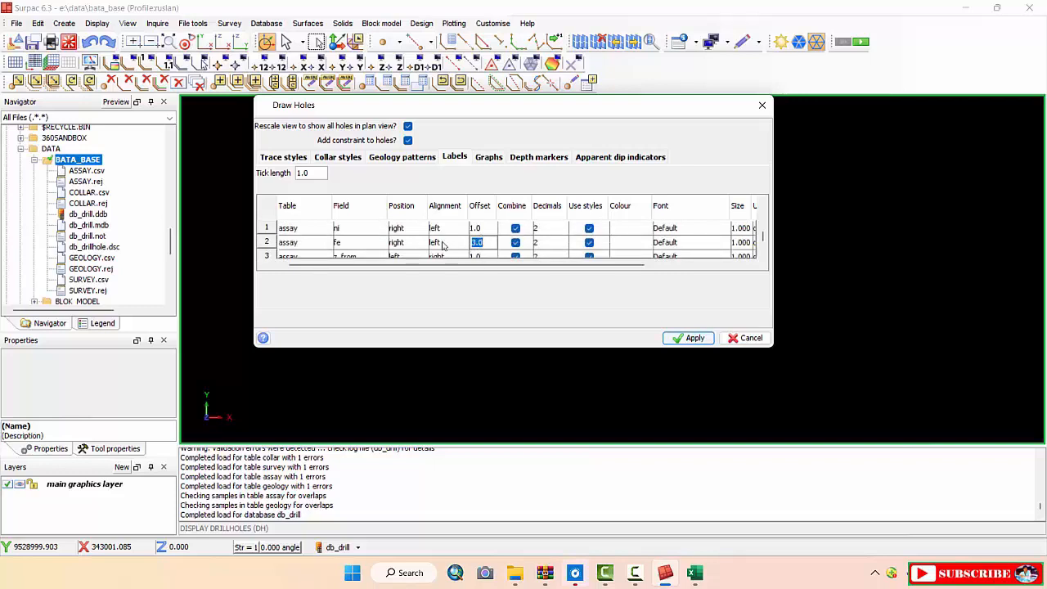
scroll(474, 247, "down", 1)
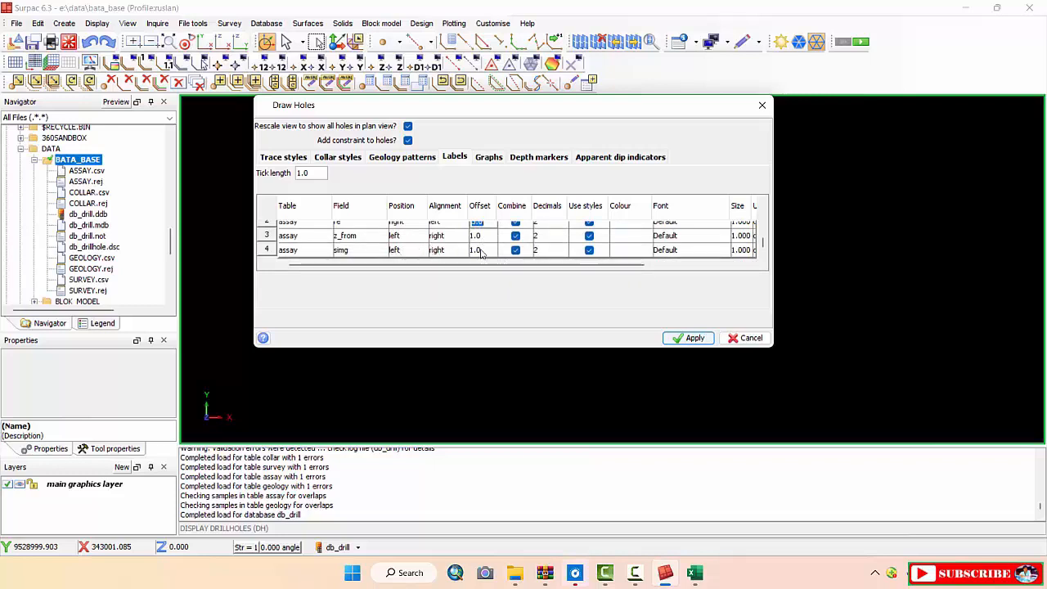
left_click(482, 250)
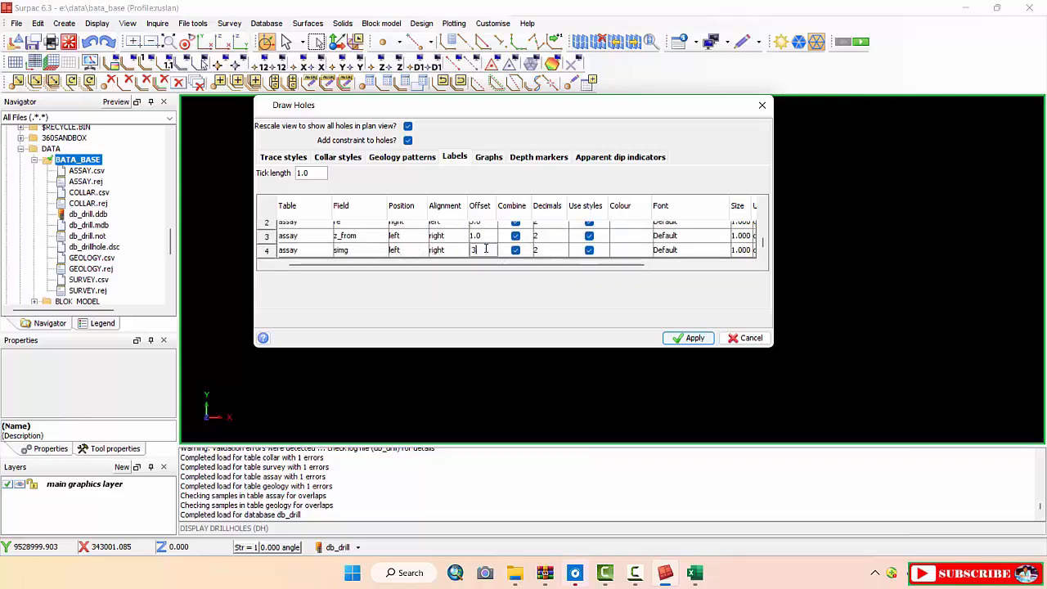
scroll(496, 248, "up", 1)
scroll(552, 235, "down", 1)
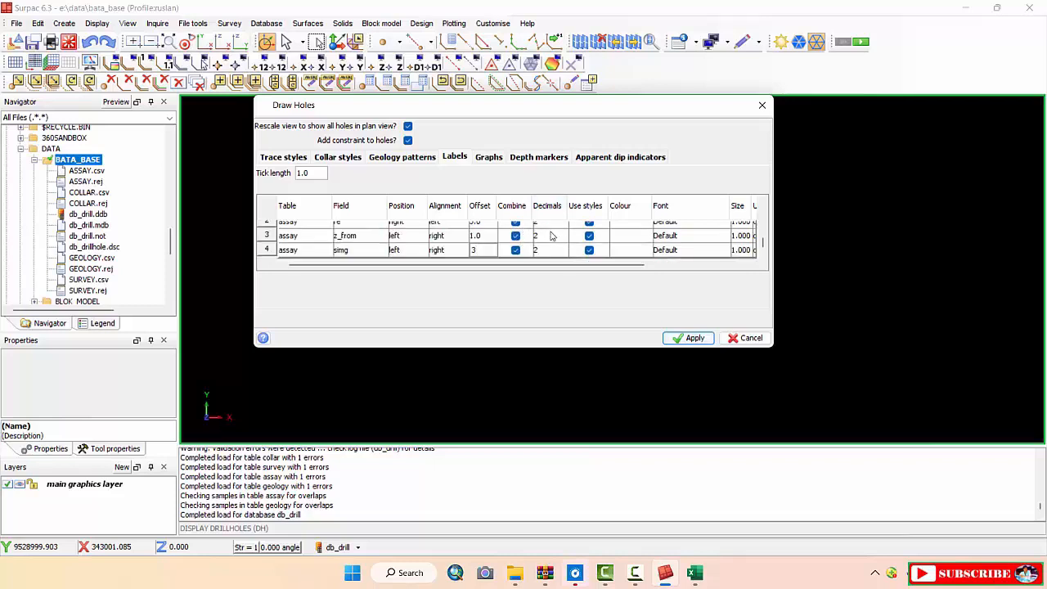
Set the text size of the ni label row to 0.300
scroll(552, 236, "up", 1)
scroll(556, 237, "down", 1)
scroll(564, 237, "up", 1)
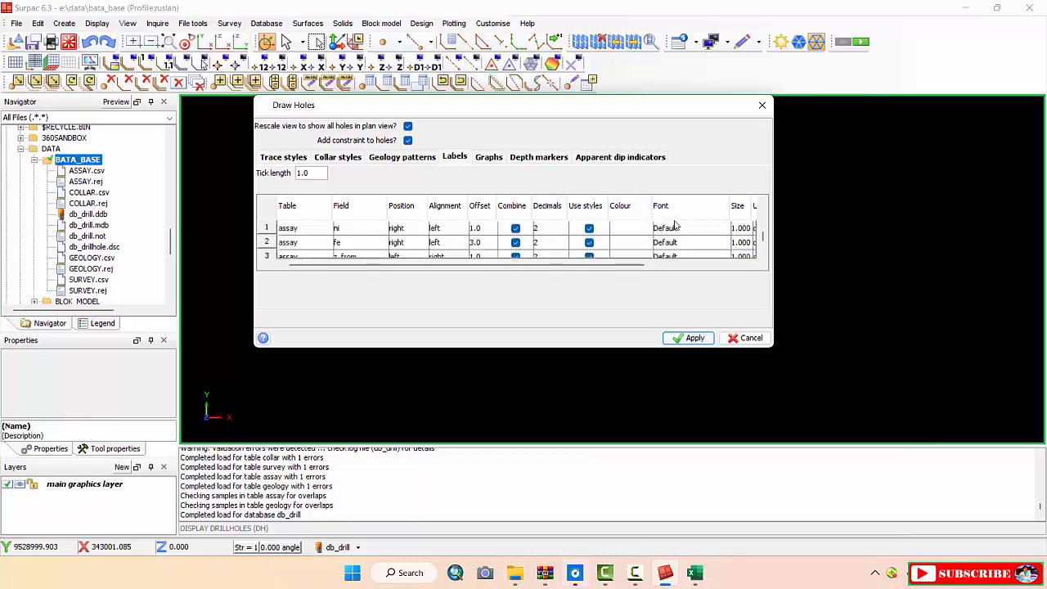
left_click(744, 229)
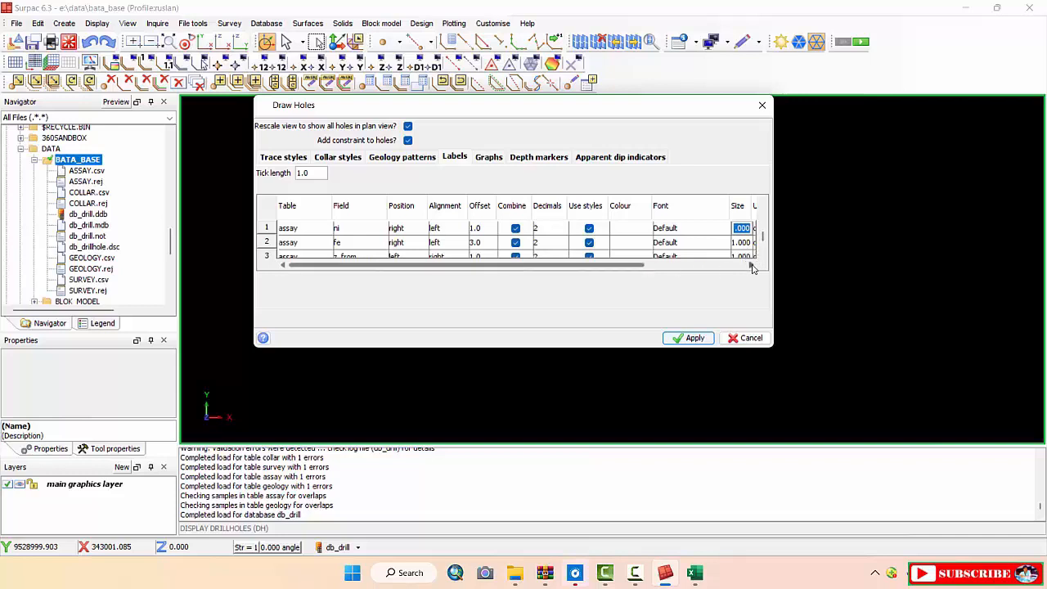
left_click(753, 268)
left_click(686, 242)
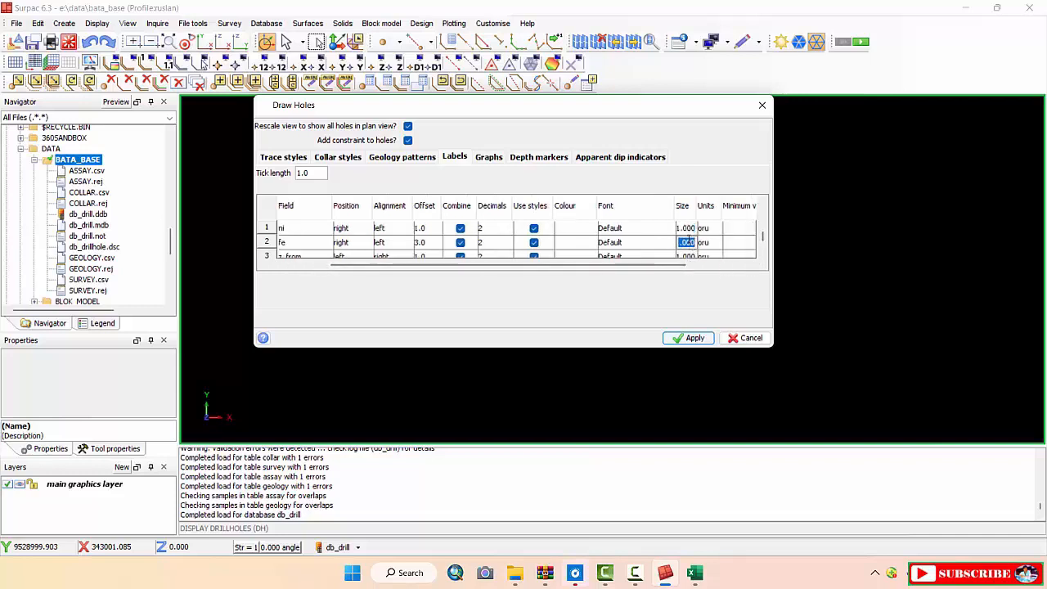
key("Up")
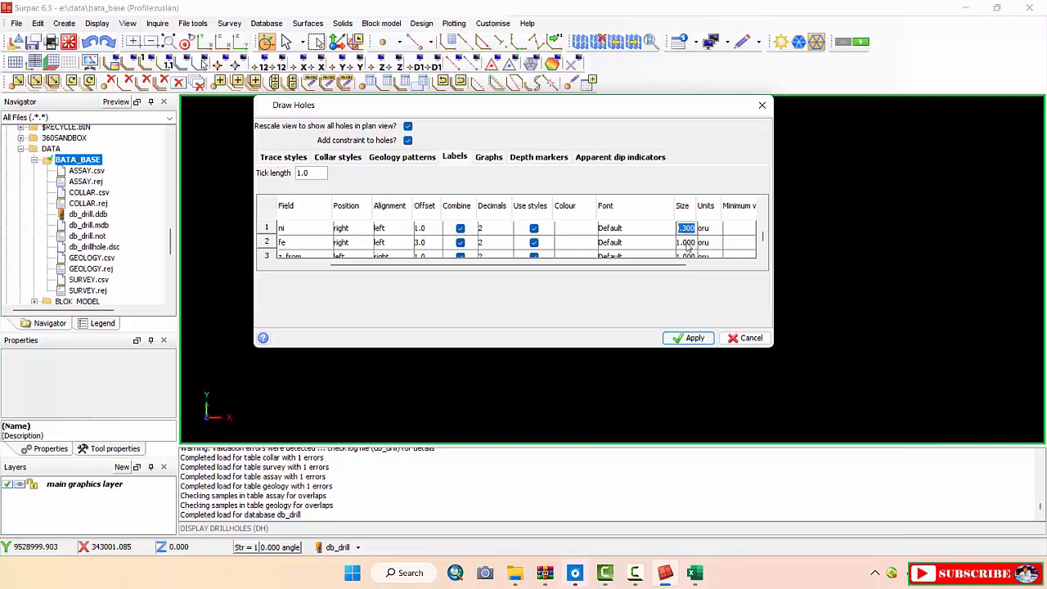
Set the text size of the fe, z_from and simg label rows to 0.300
left_click(689, 243)
type("1.3")
key("Down")
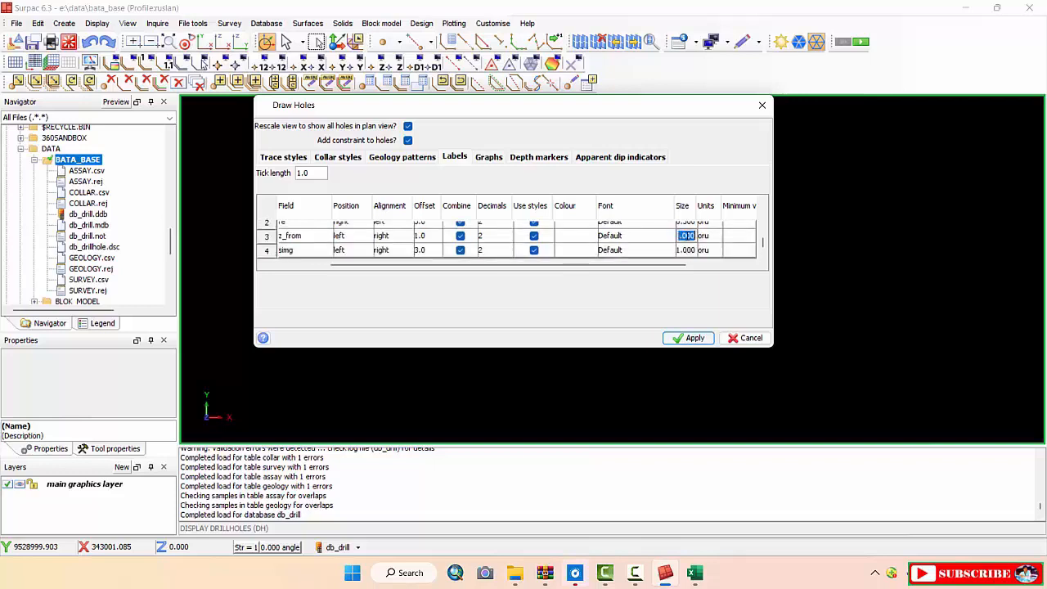
type("0.300")
double_click(692, 251)
type("0.300")
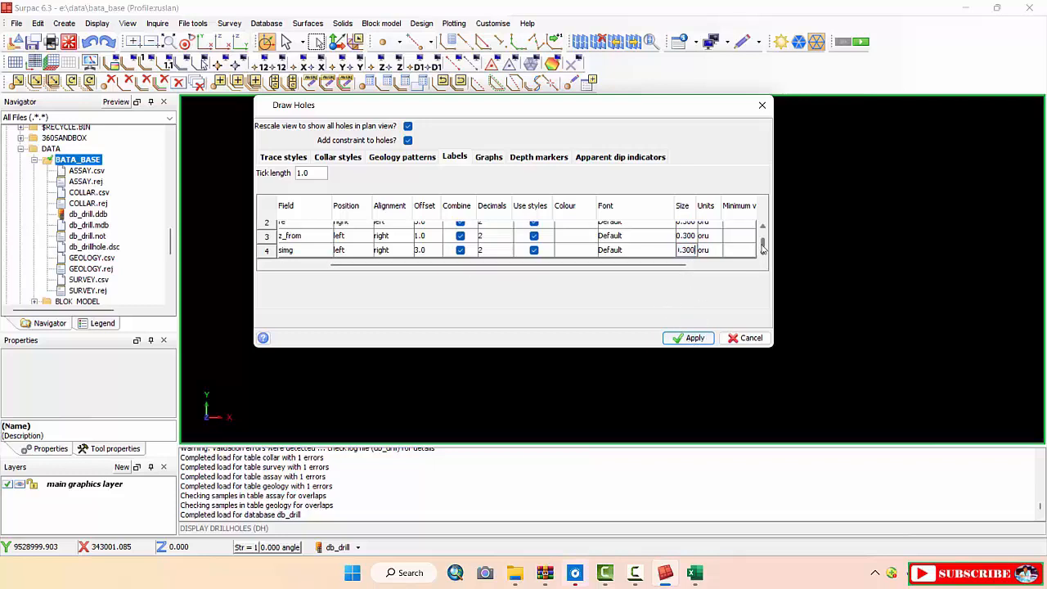
Review the assay label rows, the trace style settings and the collar style settings before drawing the holes
left_click(763, 226)
scroll(408, 244, "down", 1)
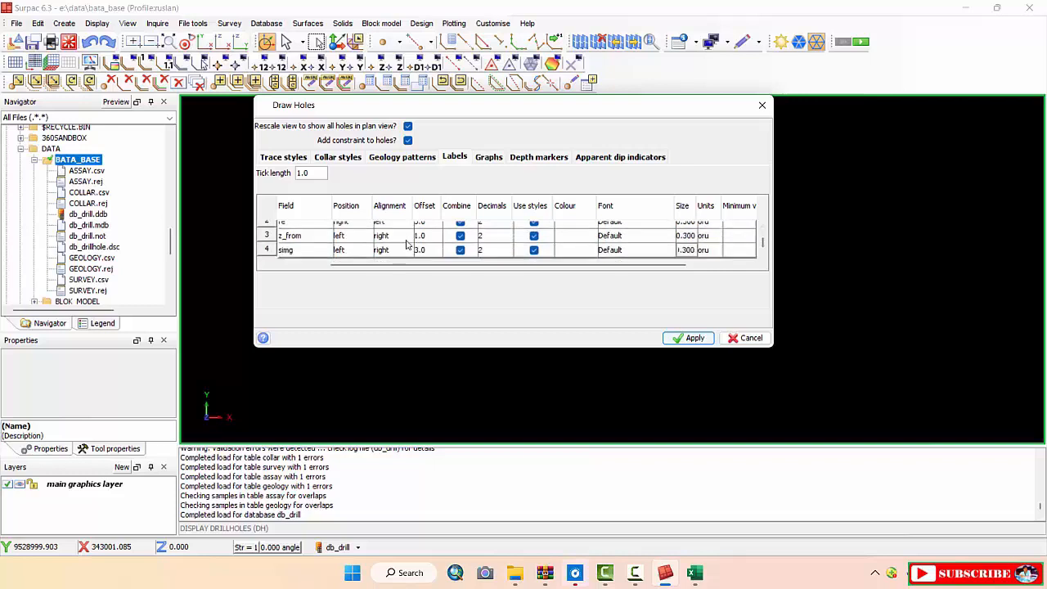
scroll(407, 244, "up", 1)
scroll(360, 247, "down", 1)
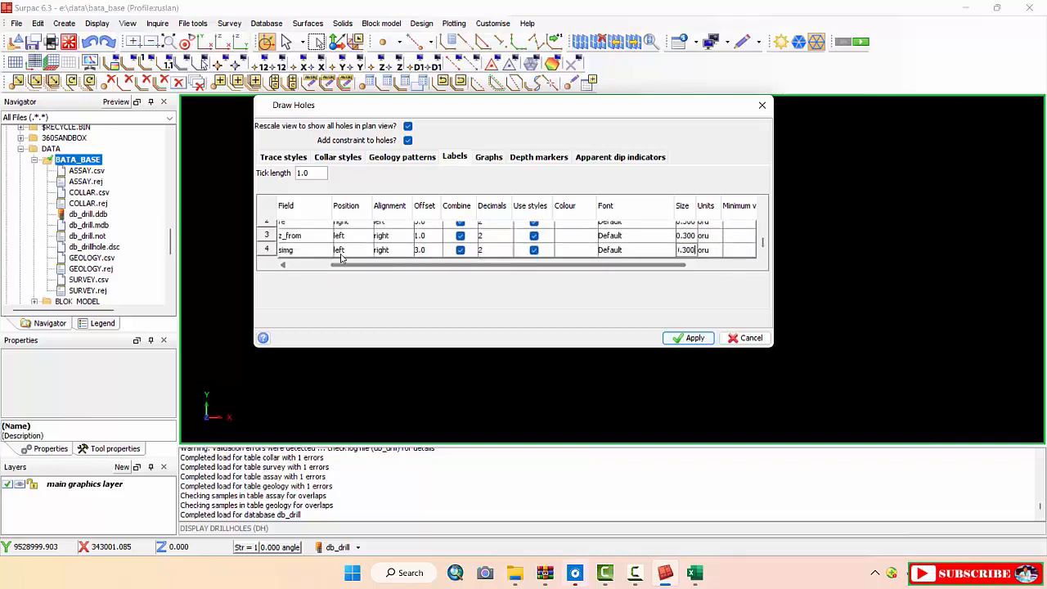
scroll(352, 244, "up", 2)
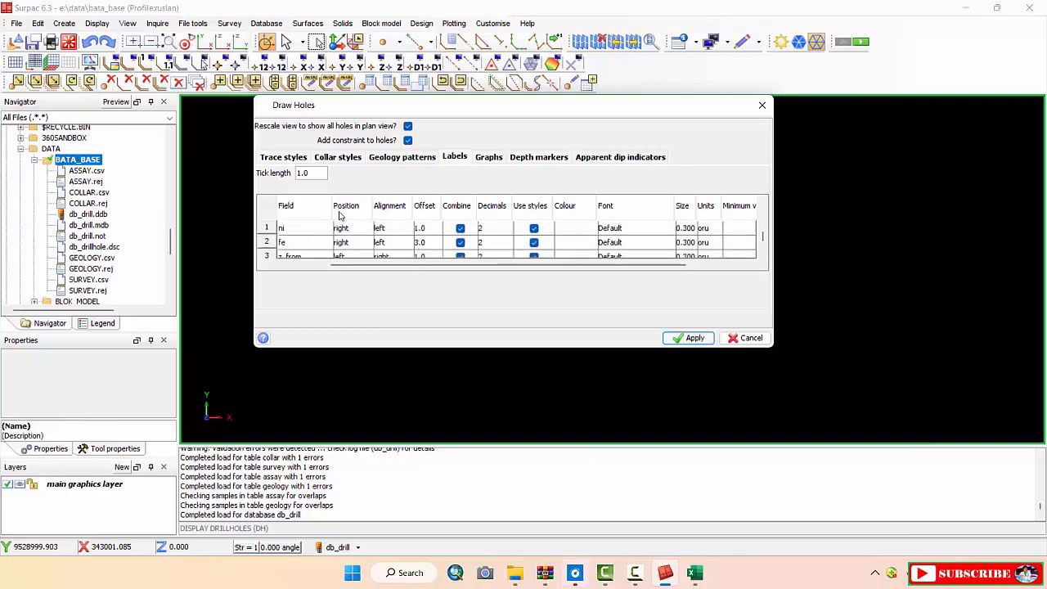
left_click(290, 162)
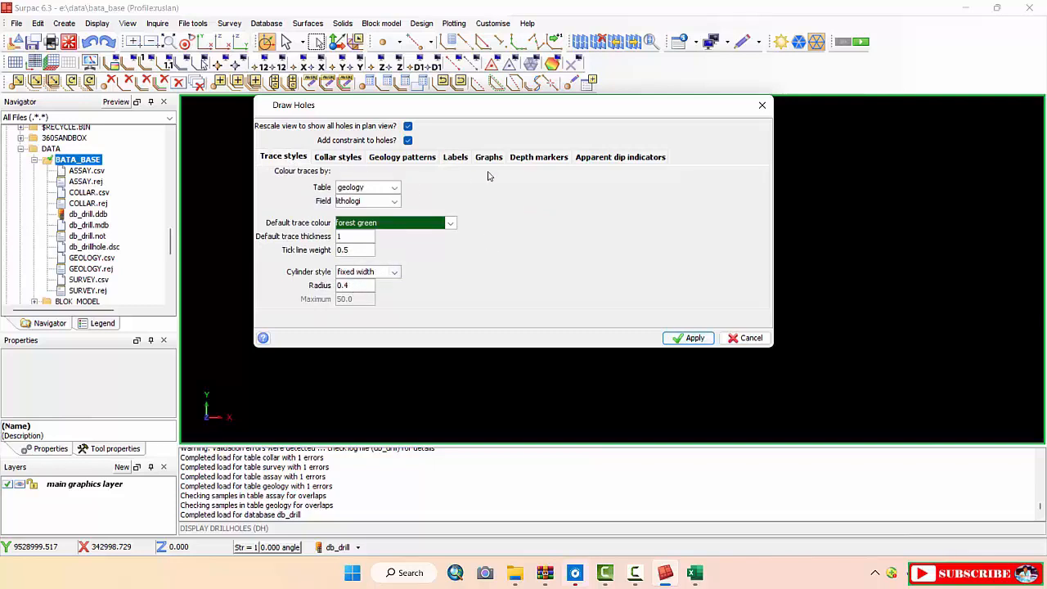
left_click(454, 157)
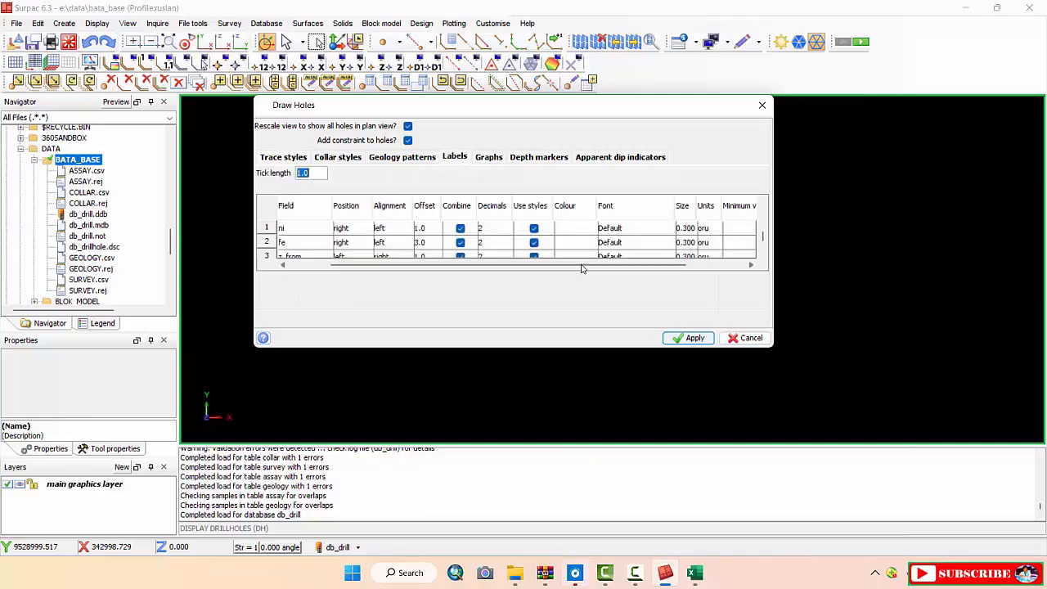
left_click(338, 157)
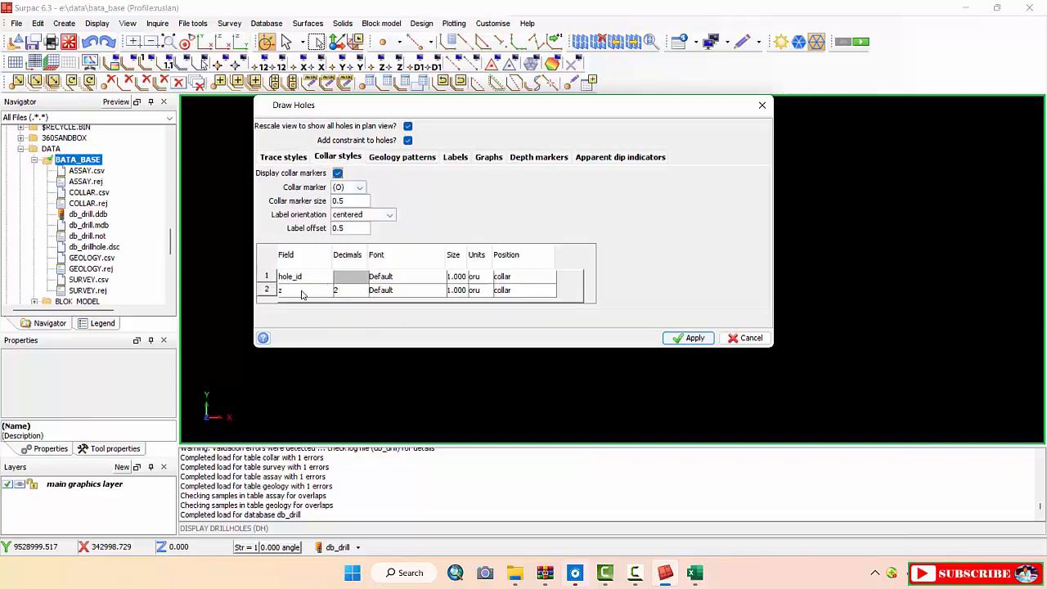
left_click(448, 156)
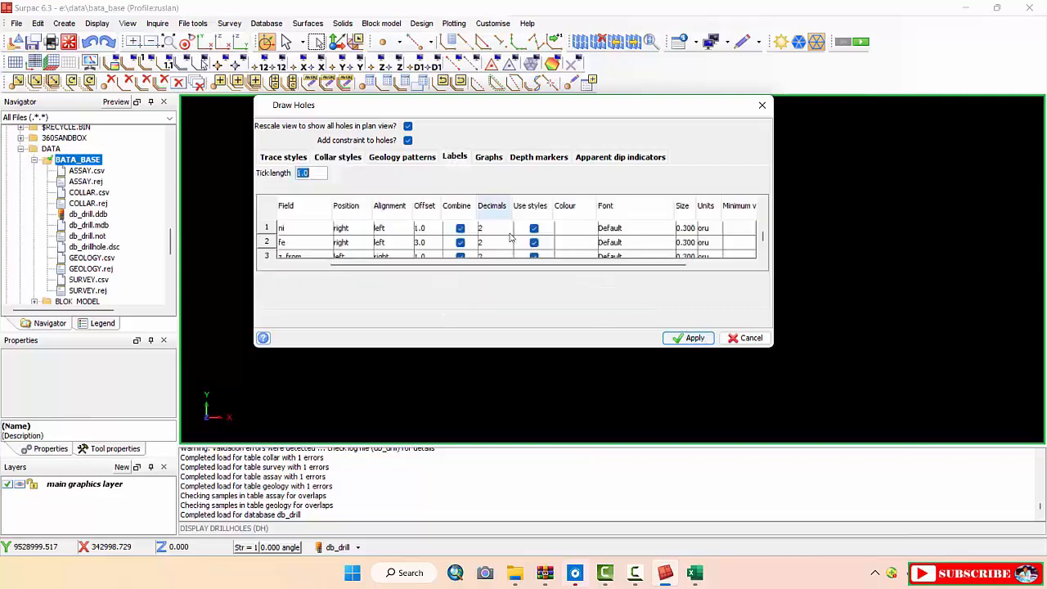
Draw the drillholes with the configured trace styles, collar labels and assay labels, and view them in 3D
left_click(693, 338)
left_click(612, 297)
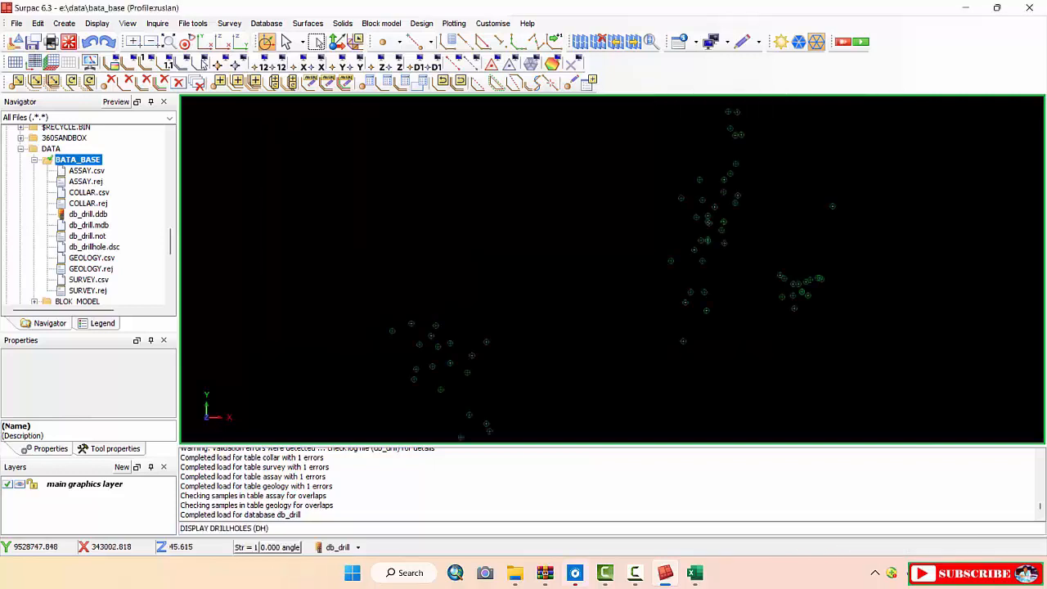
left_click_drag(611, 344, 817, 274)
scroll(804, 282, "up", 7)
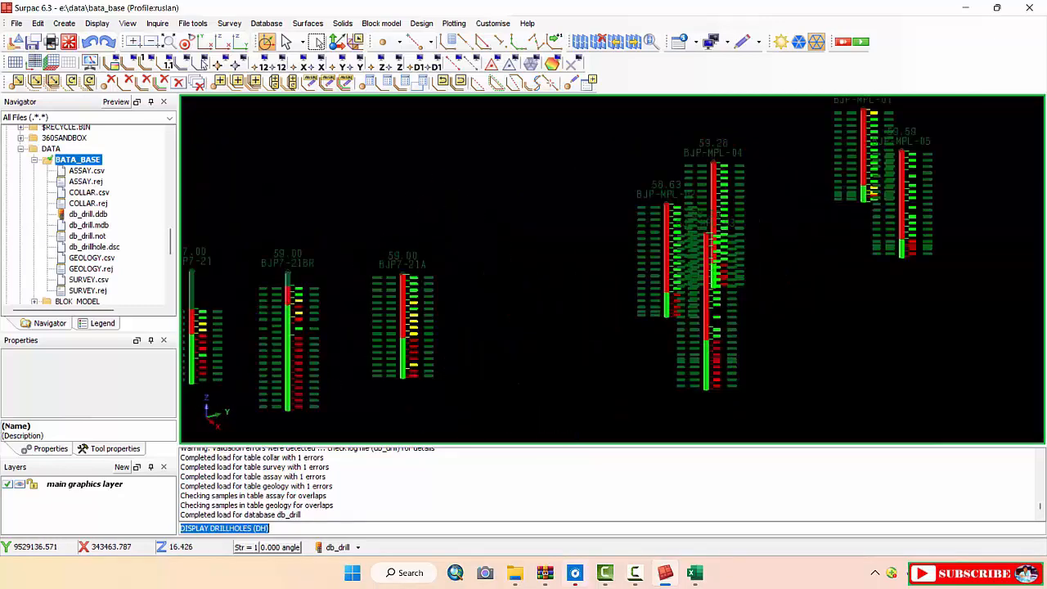
Examine the trace colours and assay labels along holes BJP7-21BR and BJP7-21A down to the end of the hole
scroll(803, 282, "down", 3)
scroll(804, 283, "up", 8)
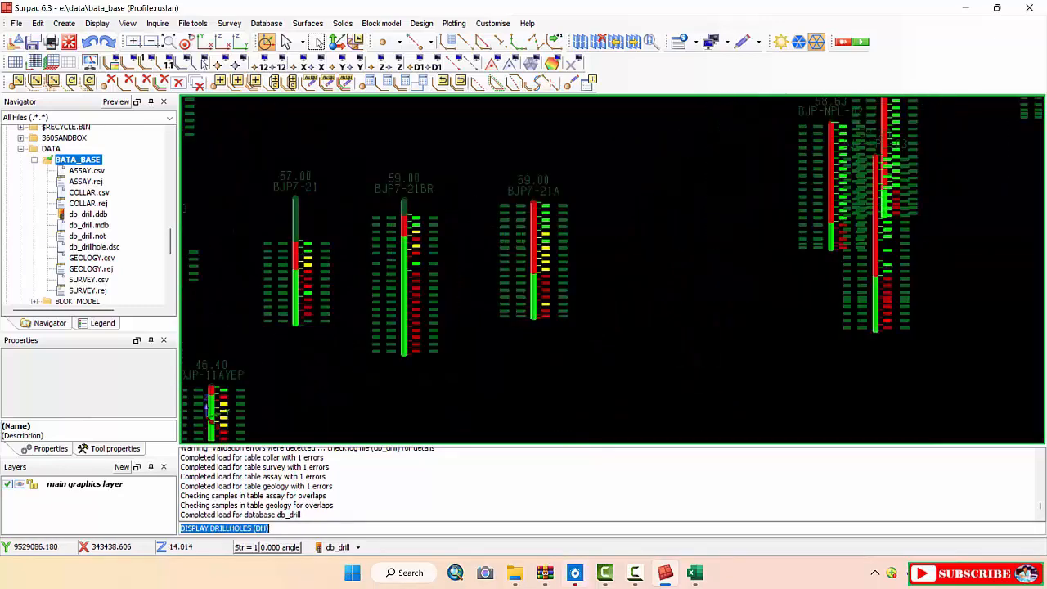
scroll(611, 269, "down", 4)
scroll(564, 286, "up", 5)
scroll(606, 262, "down", 2)
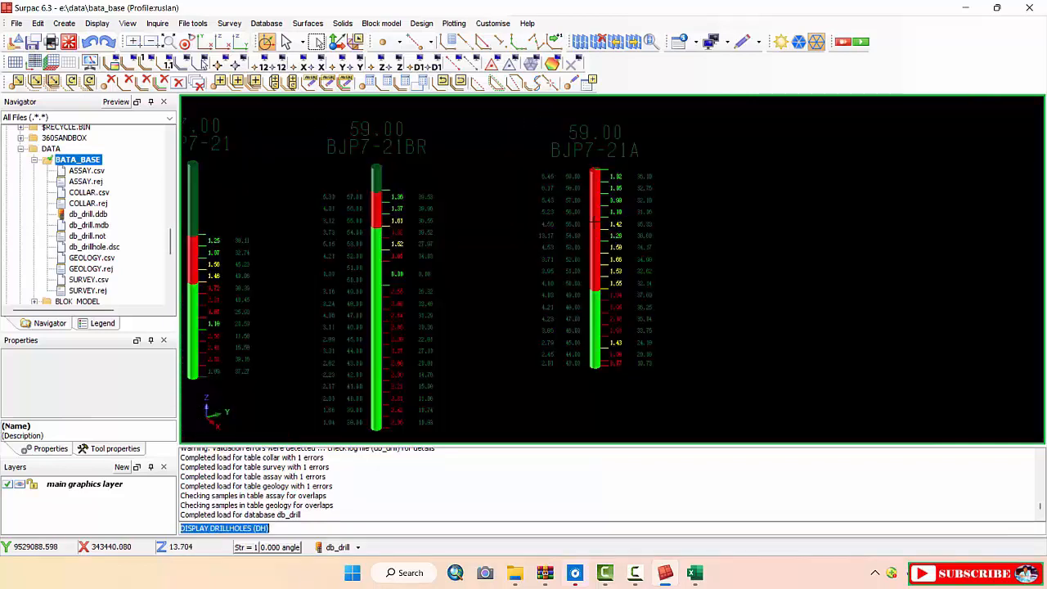
scroll(593, 204, "up", 2)
scroll(605, 269, "up", 2)
scroll(605, 269, "down", 6)
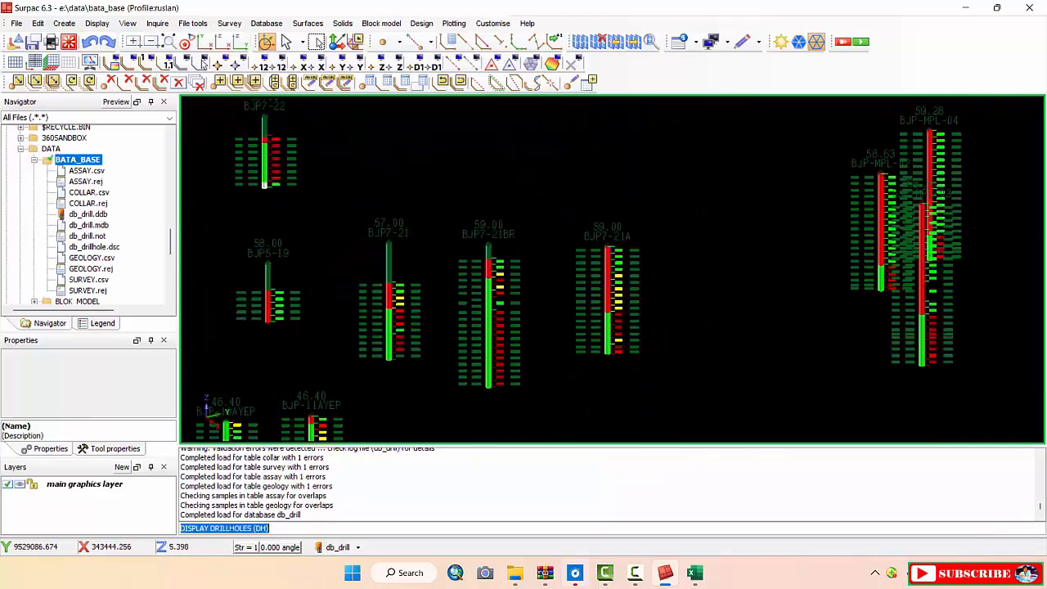
scroll(605, 269, "up", 2)
scroll(616, 147, "up", 2)
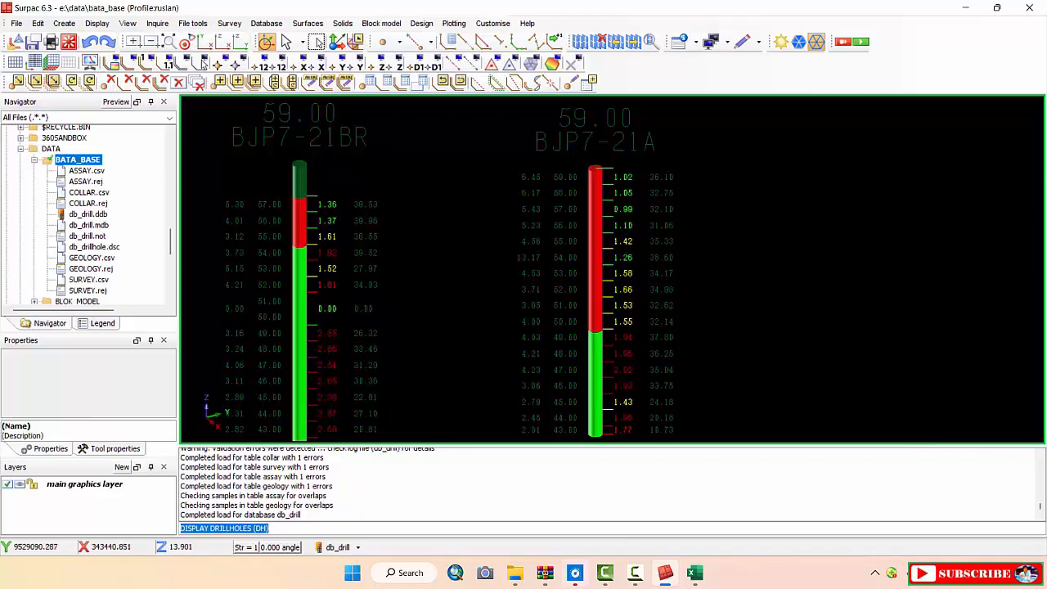
scroll(622, 277, "down", 3)
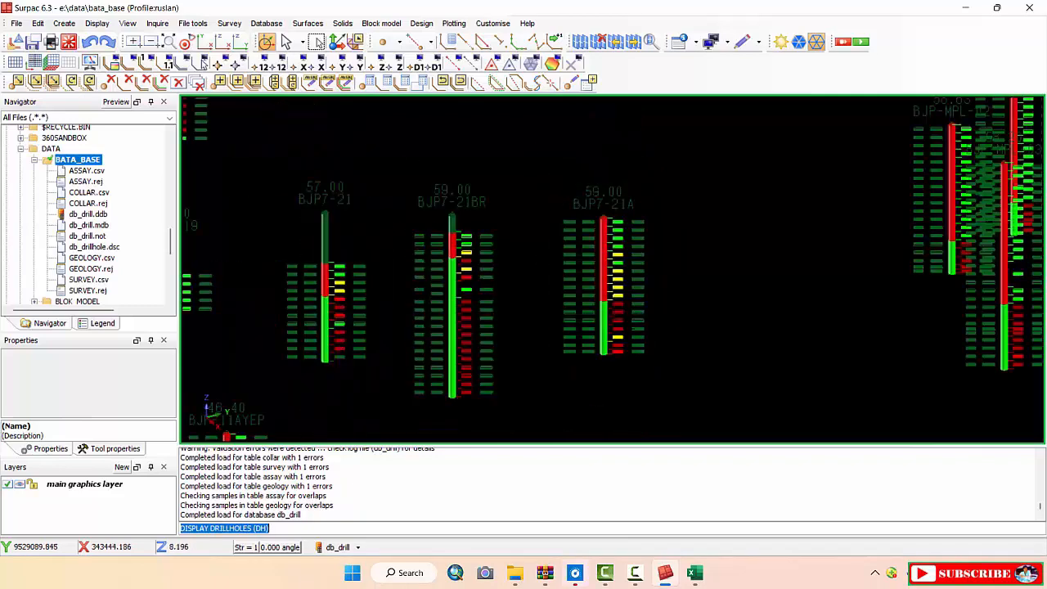
scroll(627, 343, "up", 5)
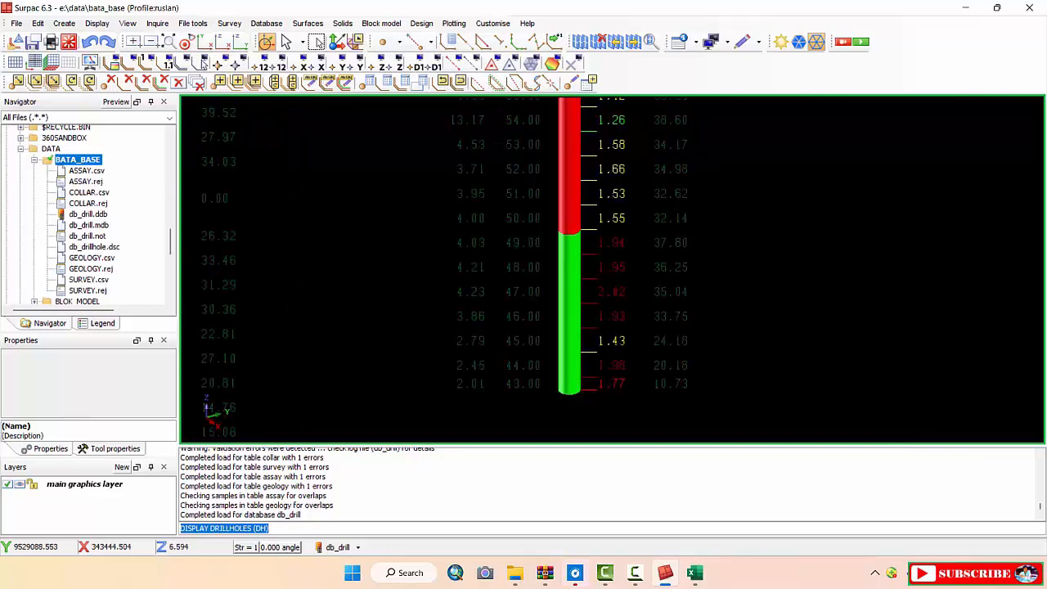
scroll(612, 277, "down", 2)
scroll(613, 331, "up", 5)
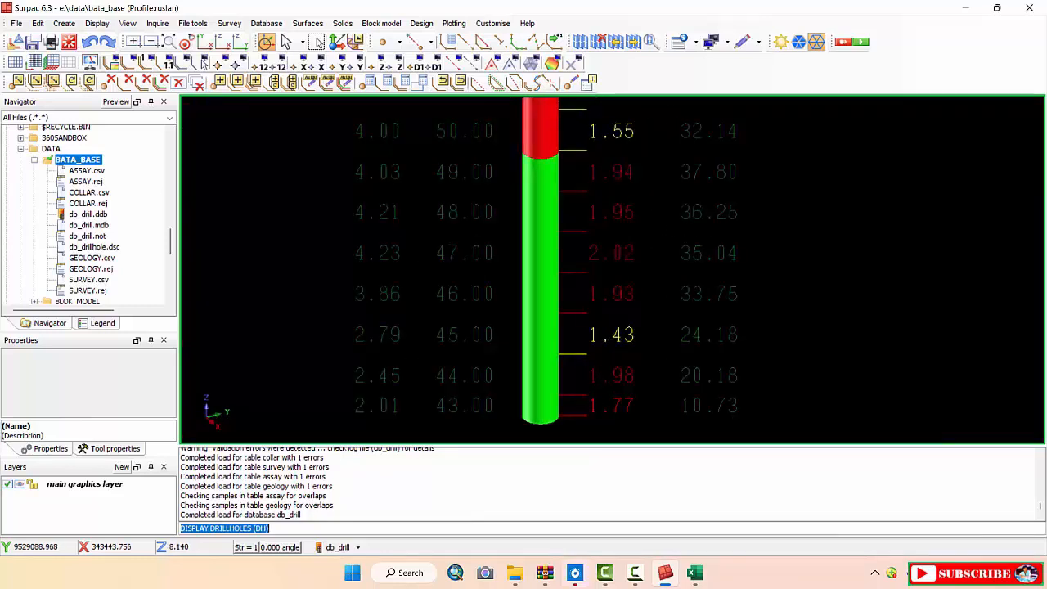
scroll(612, 276, "down", 4)
scroll(612, 276, "up", 3)
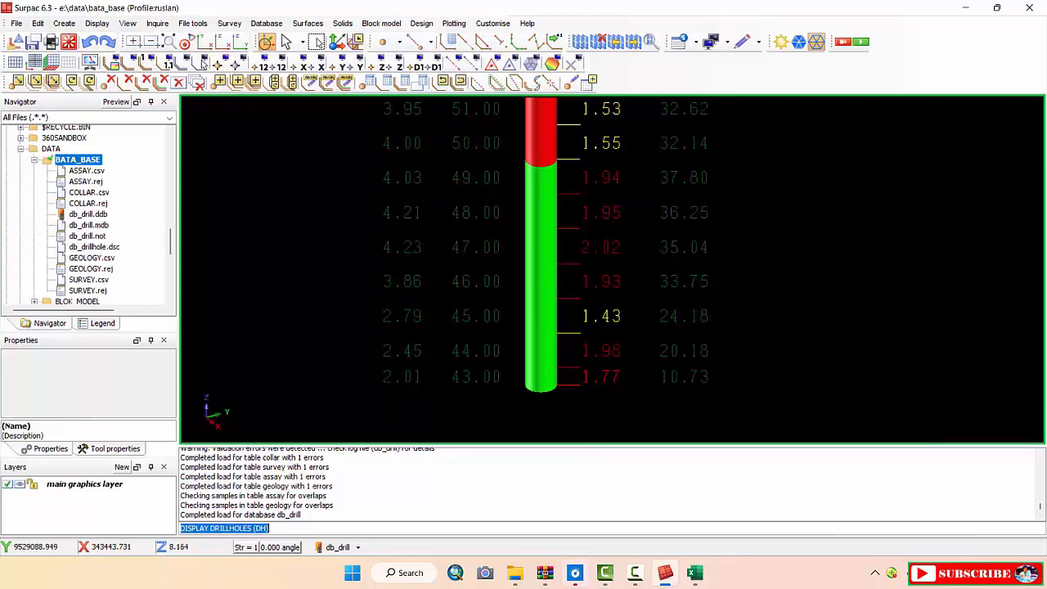
Survey the styled traces and collar labels of the neighbouring holes and across the whole drillhole field
scroll(613, 276, "down", 4)
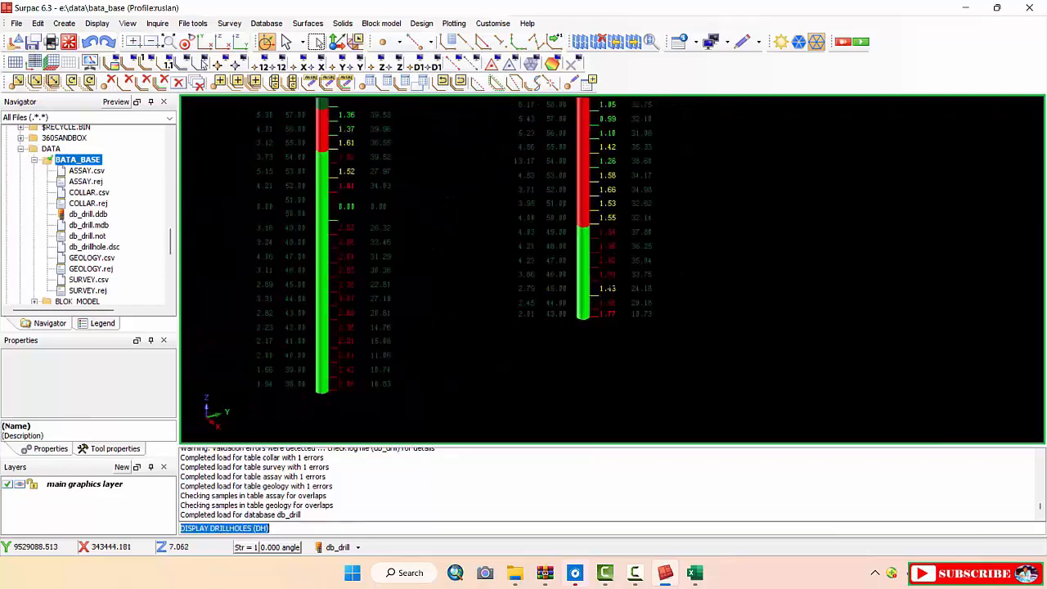
scroll(612, 276, "up", 5)
scroll(612, 276, "down", 6)
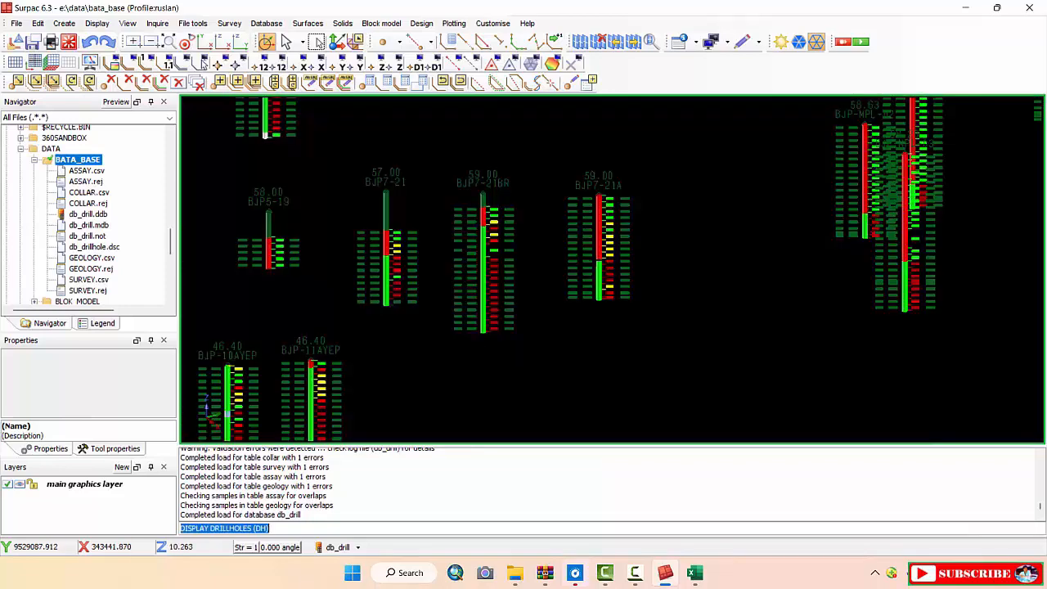
scroll(435, 345, "up", 4)
scroll(435, 344, "down", 5)
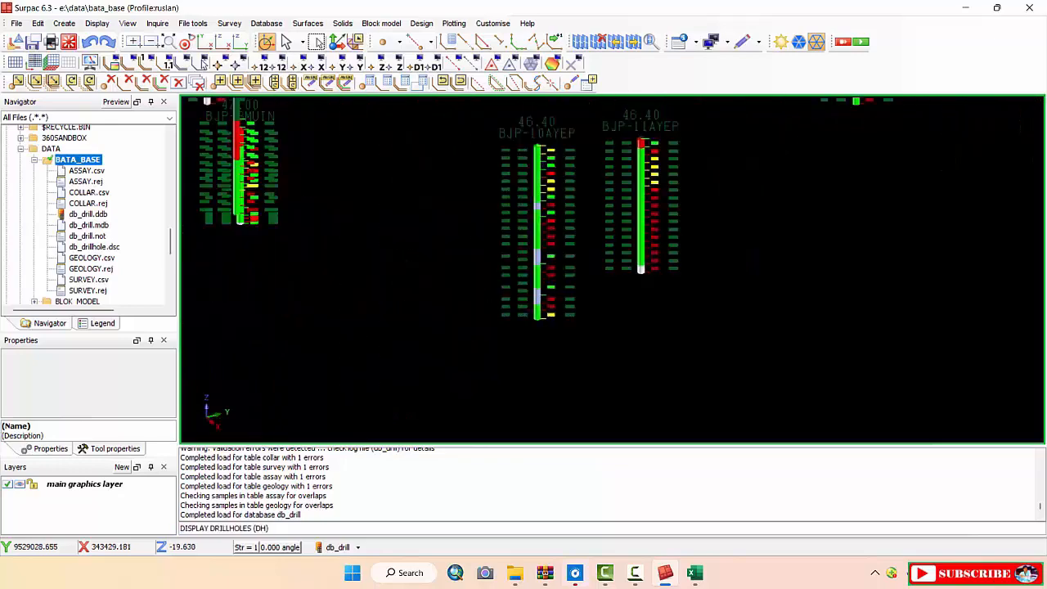
scroll(435, 345, "up", 2)
scroll(435, 345, "down", 4)
scroll(435, 344, "up", 5)
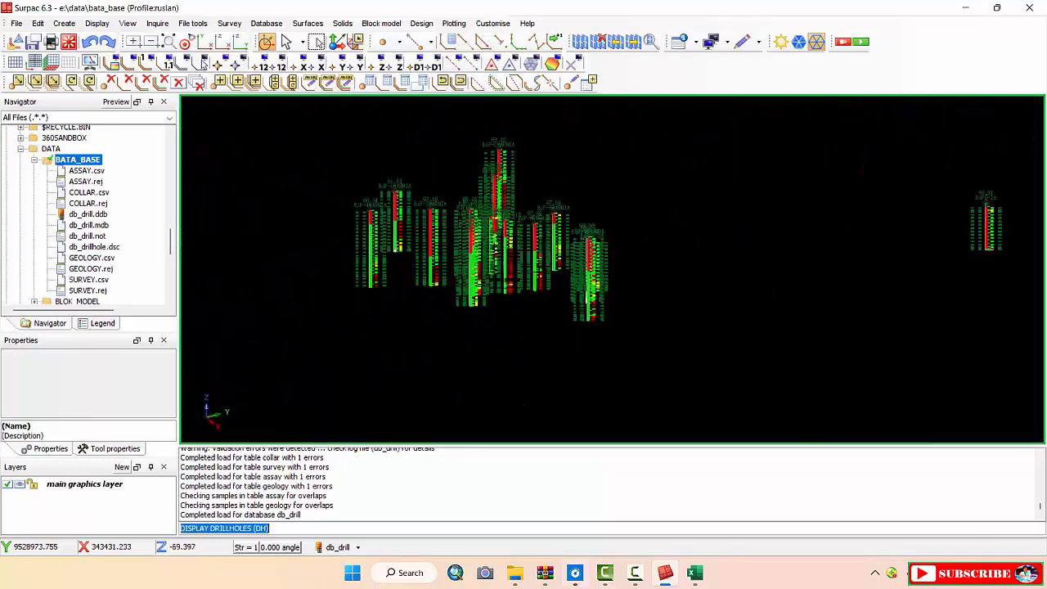
scroll(435, 344, "down", 5)
scroll(435, 345, "up", 6)
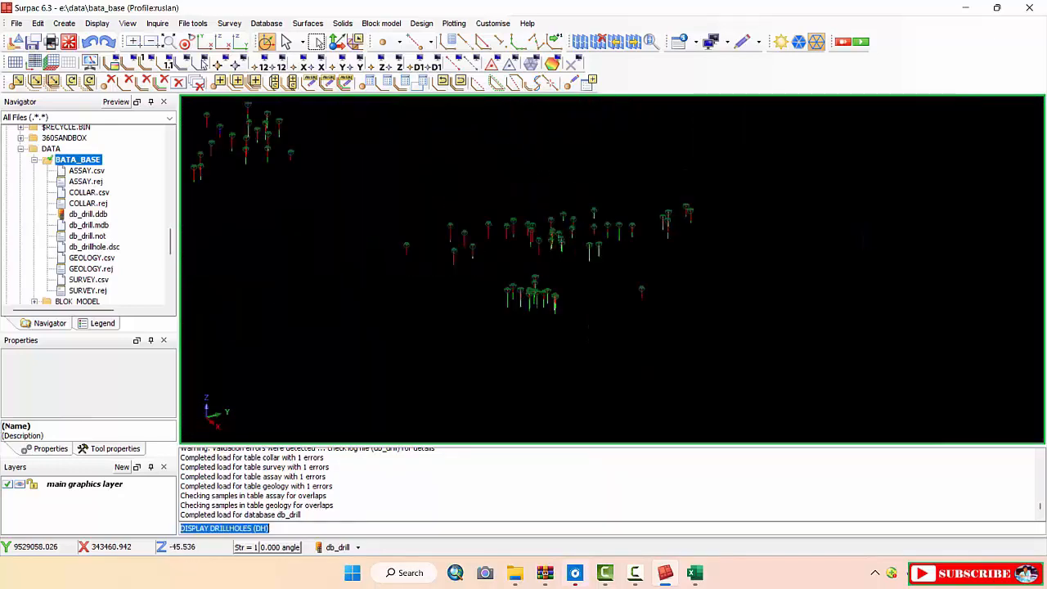
scroll(621, 274, "down", 3)
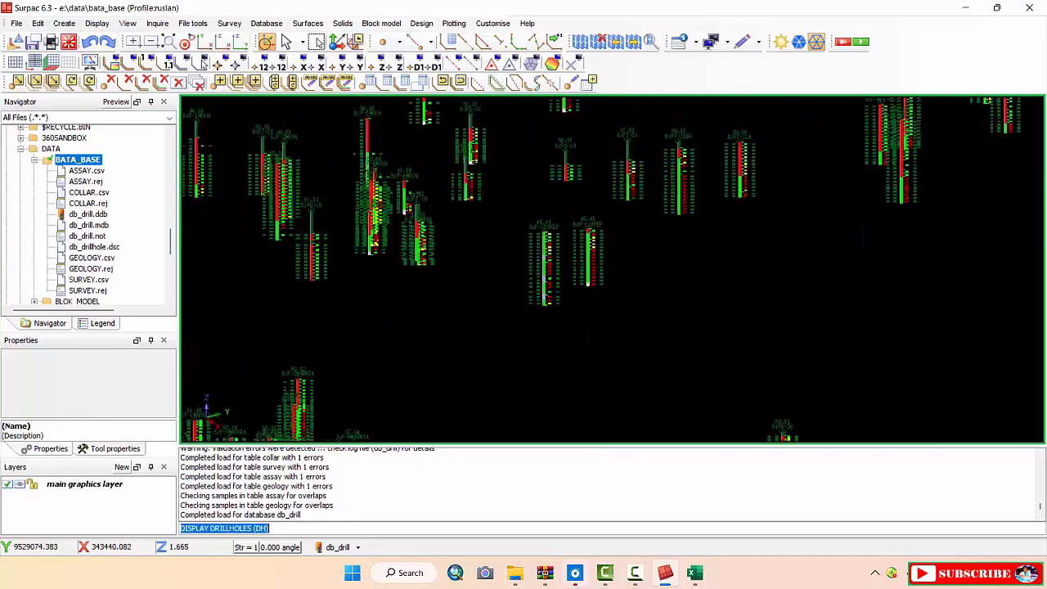
Compare the ni, fe, z_from and simg label columns of holes BJP7-21, BJP7-21BR and BJP7-21A
scroll(736, 184, "up", 3)
scroll(654, 245, "down", 3)
scroll(695, 204, "up", 6)
scroll(625, 246, "up", 3)
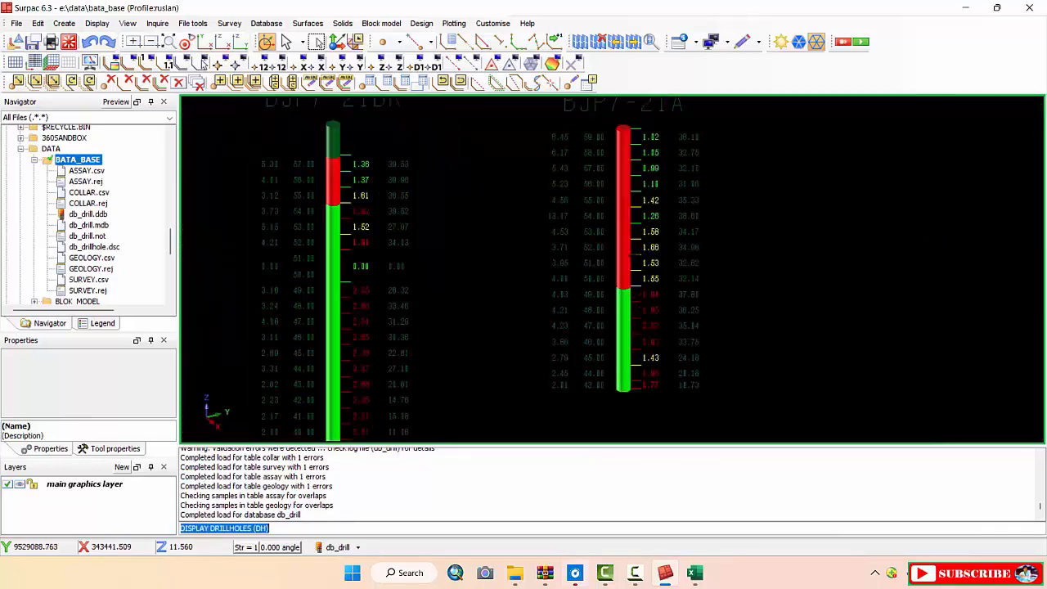
scroll(626, 245, "down", 2)
scroll(625, 163, "up", 2)
scroll(626, 163, "down", 3)
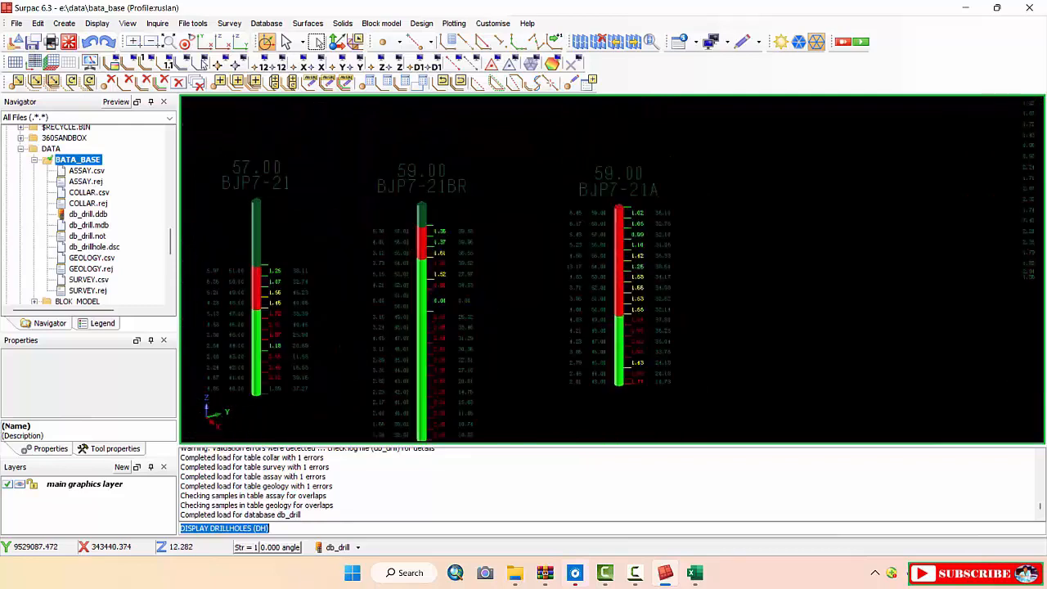
scroll(625, 164, "up", 3)
scroll(618, 280, "up", 1)
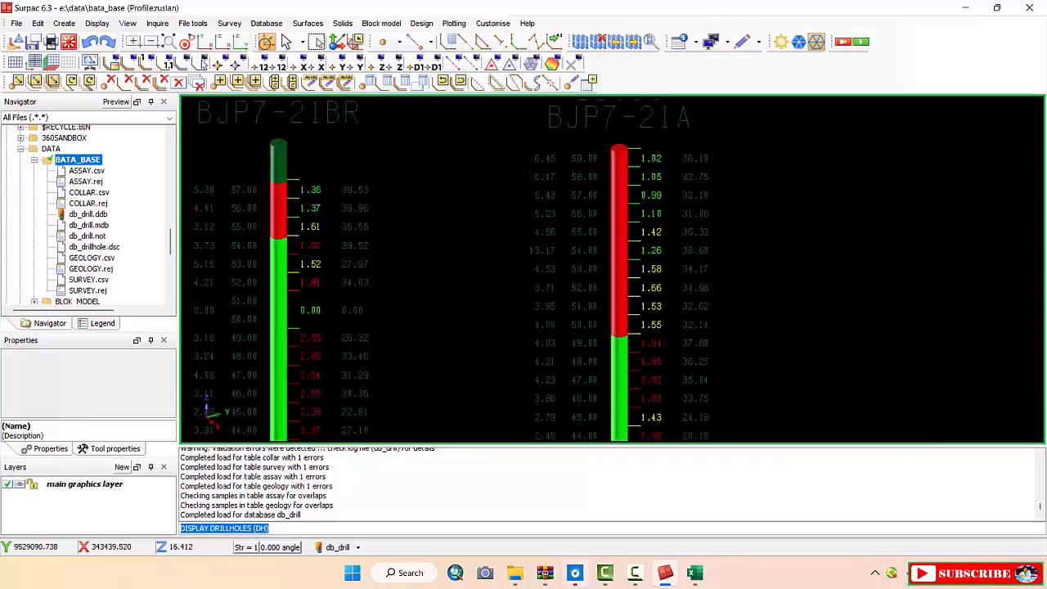
scroll(625, 184, "down", 2)
scroll(626, 170, "up", 3)
scroll(622, 208, "down", 2)
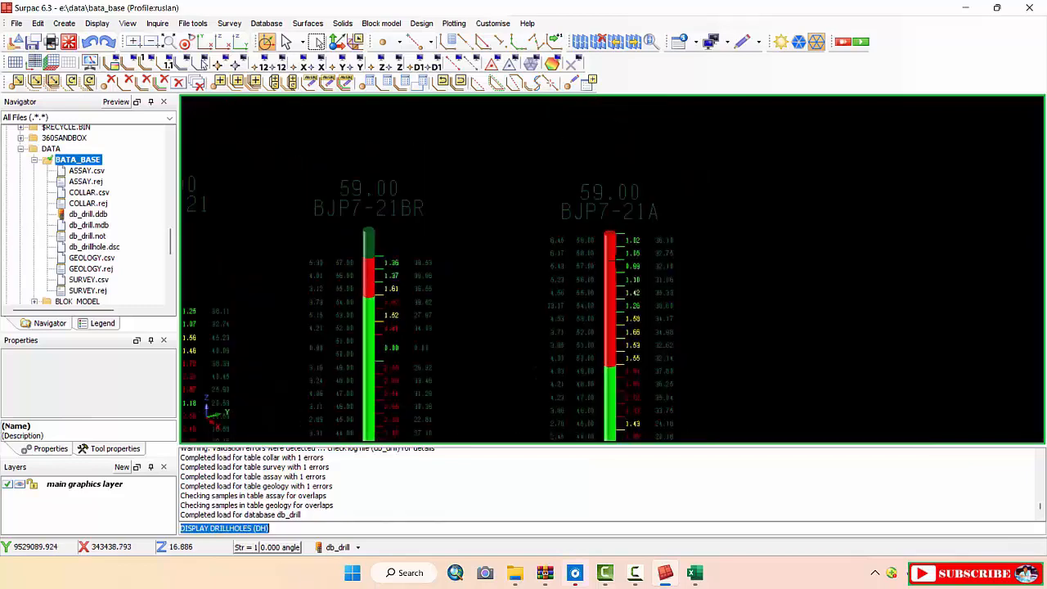
scroll(618, 239, "up", 2)
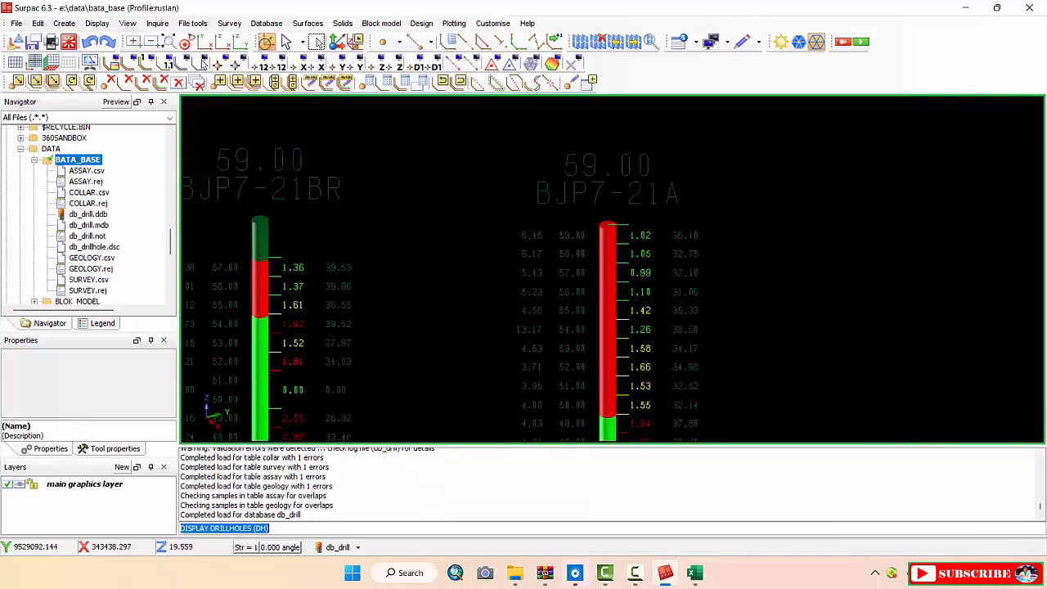
scroll(605, 270, "down", 3)
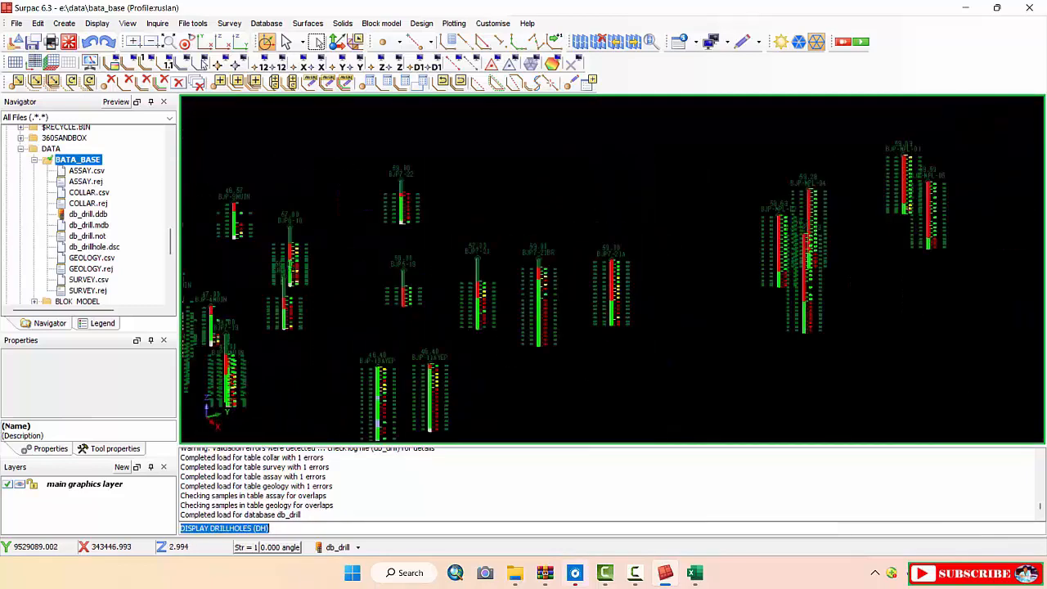
scroll(605, 270, "up", 2)
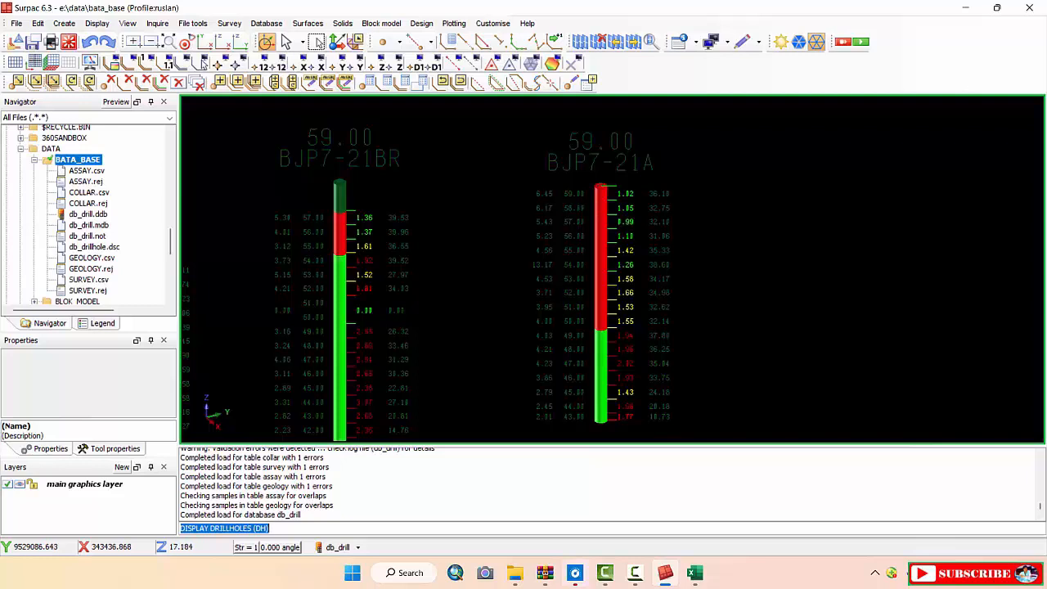
Inspect the collar label and the upper assay intervals of hole BJP7-21A at close range
scroll(605, 123, "up", 4)
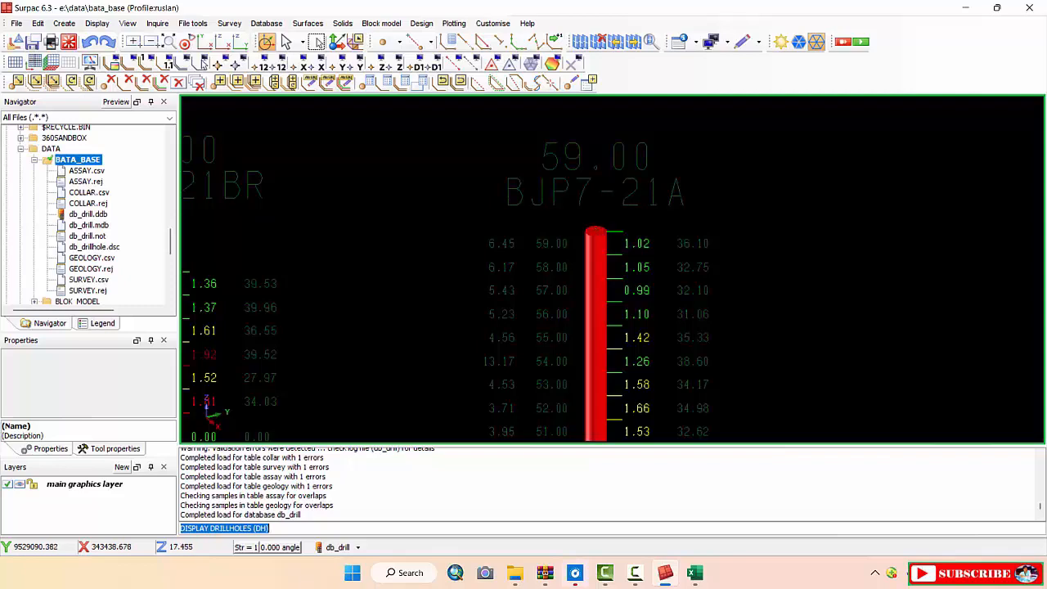
scroll(611, 261, "up", 5)
scroll(611, 262, "down", 6)
scroll(612, 261, "up", 1)
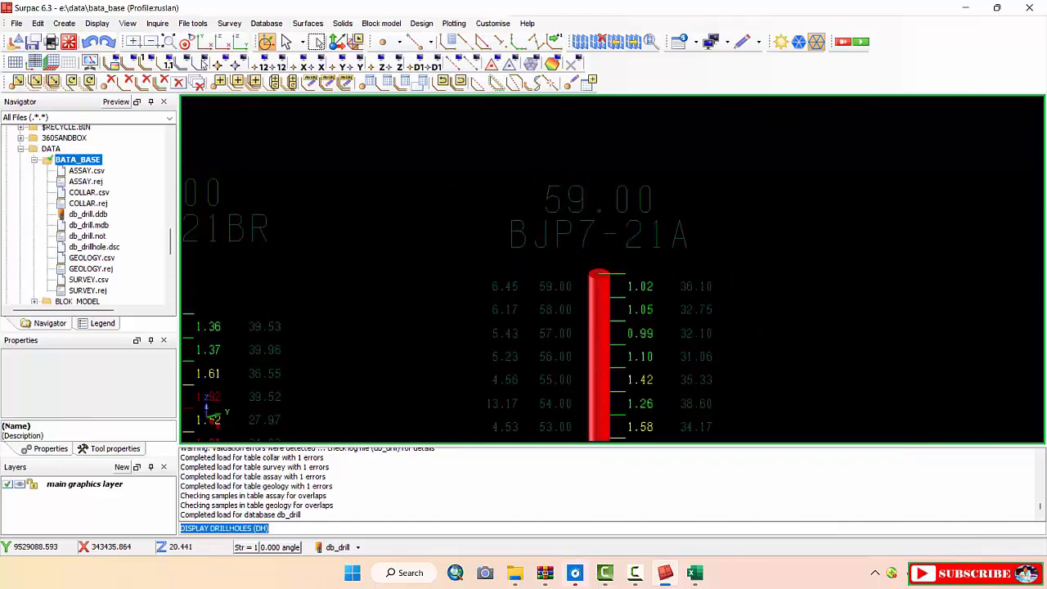
scroll(611, 261, "down", 4)
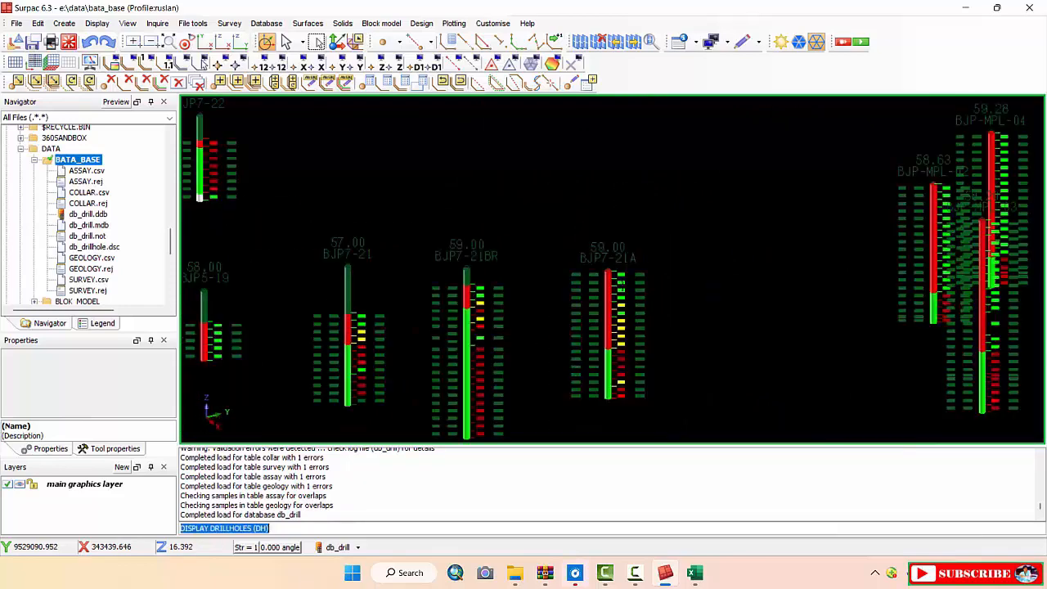
scroll(611, 261, "up", 4)
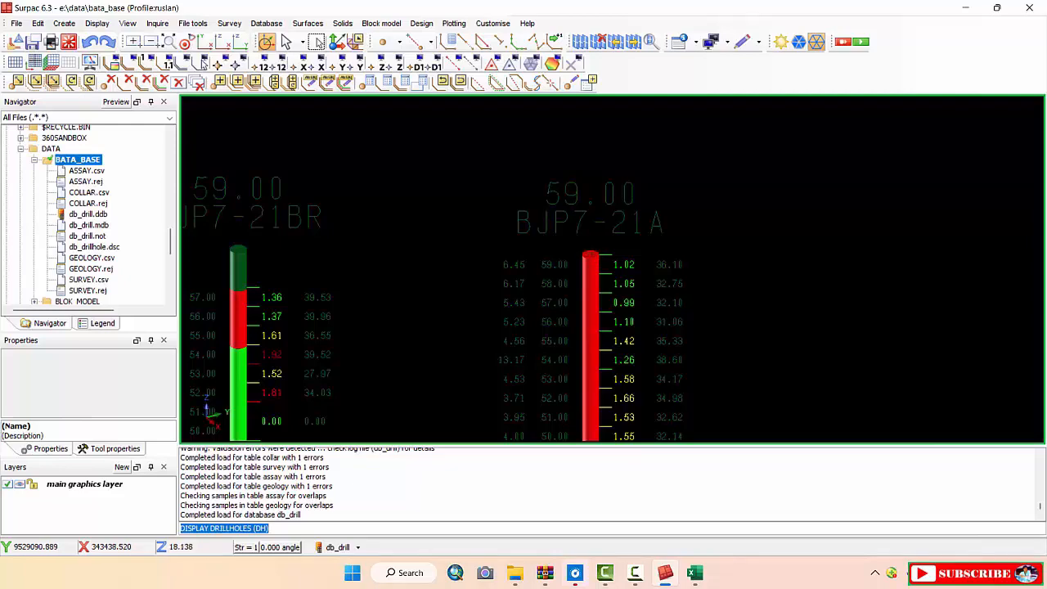
scroll(597, 260, "down", 5)
scroll(597, 260, "up", 5)
scroll(597, 260, "down", 2)
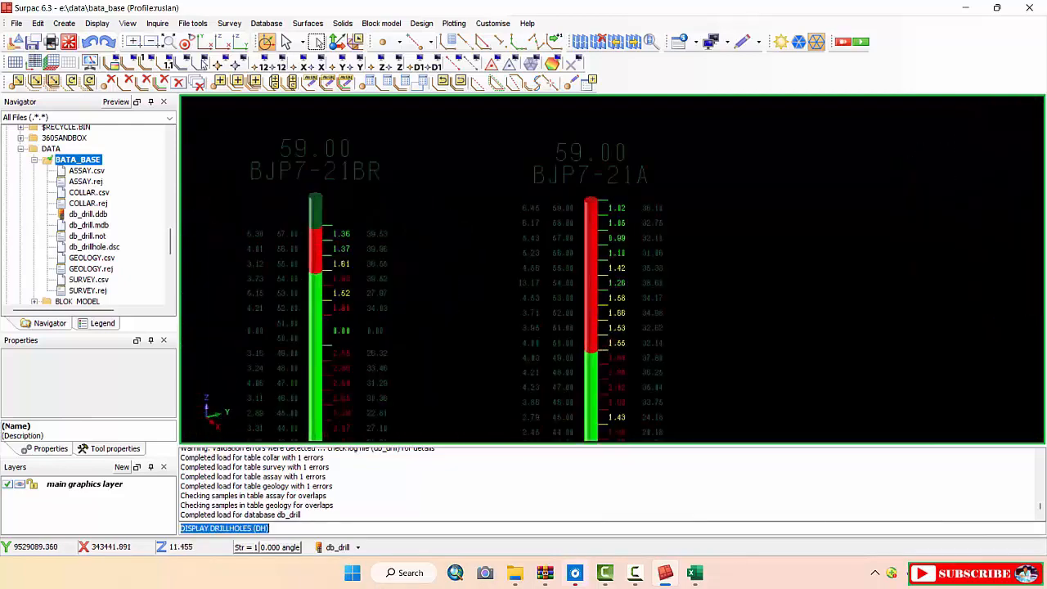
scroll(608, 283, "up", 3)
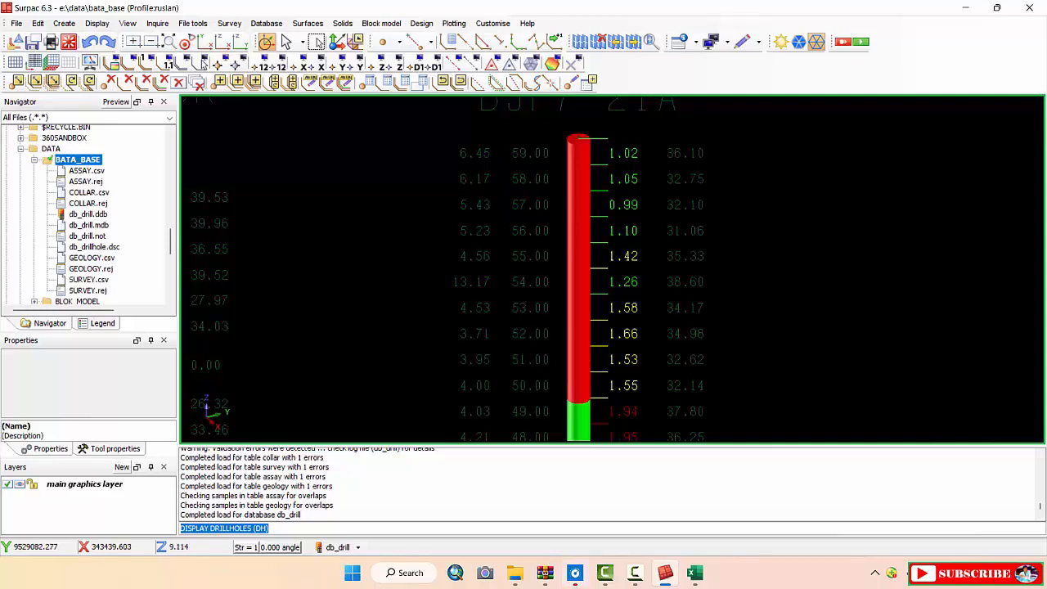
Reopen the drillhole display settings to check the assay label rows, and close them without redrawing
left_click(358, 547)
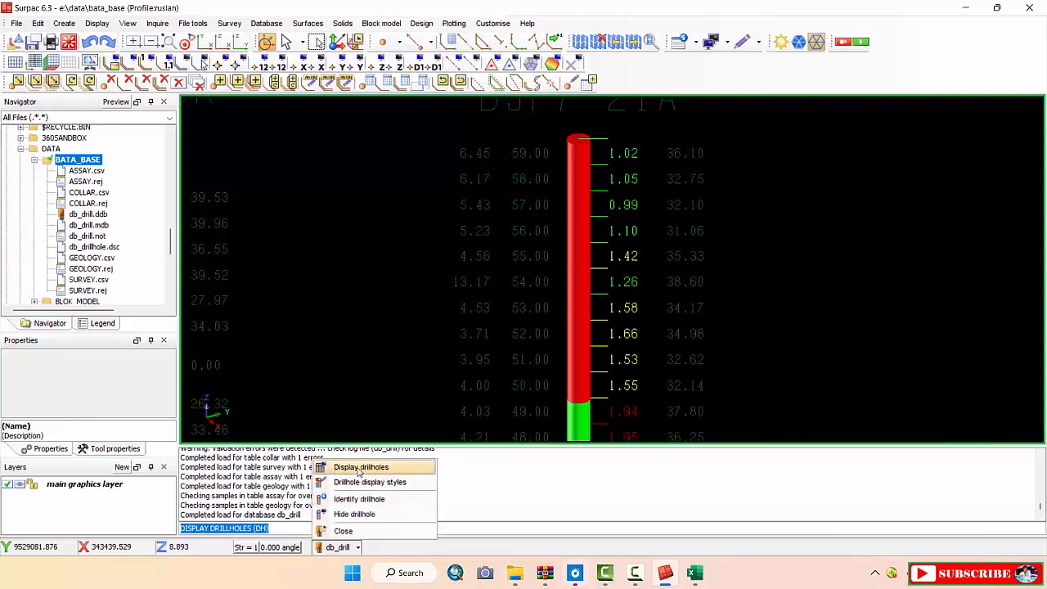
left_click(358, 466)
left_click(458, 159)
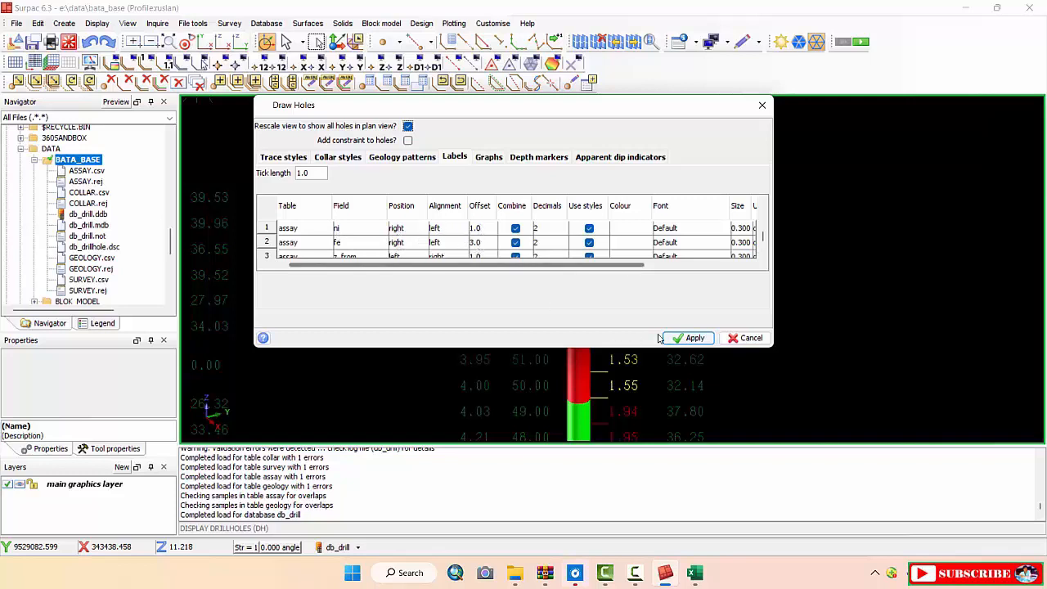
left_click(761, 105)
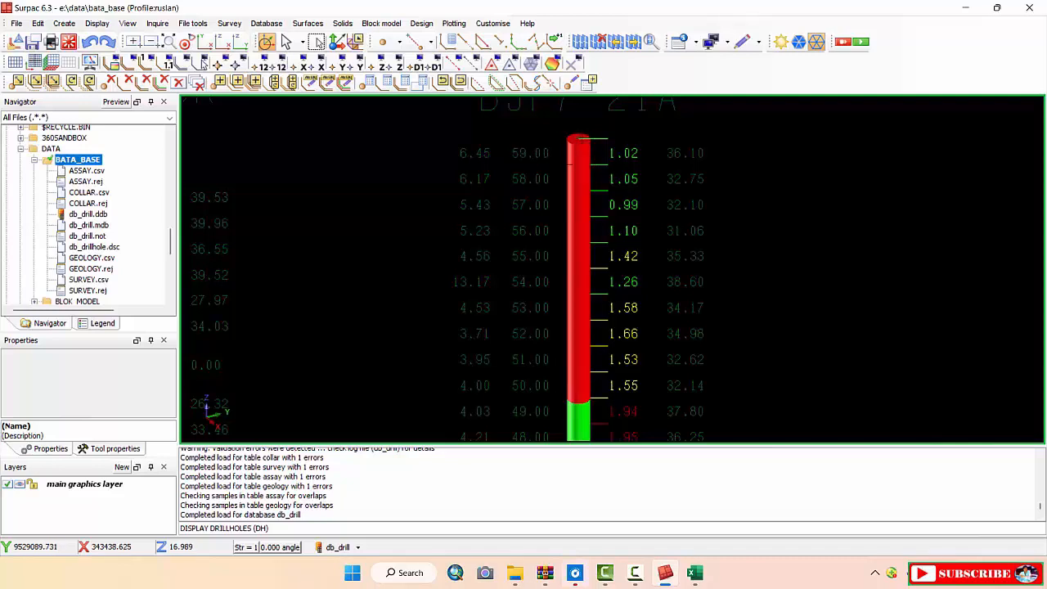
Check the label columns beside the top of hole BJP7-21A against the label settings
scroll(577, 169, "down", 2)
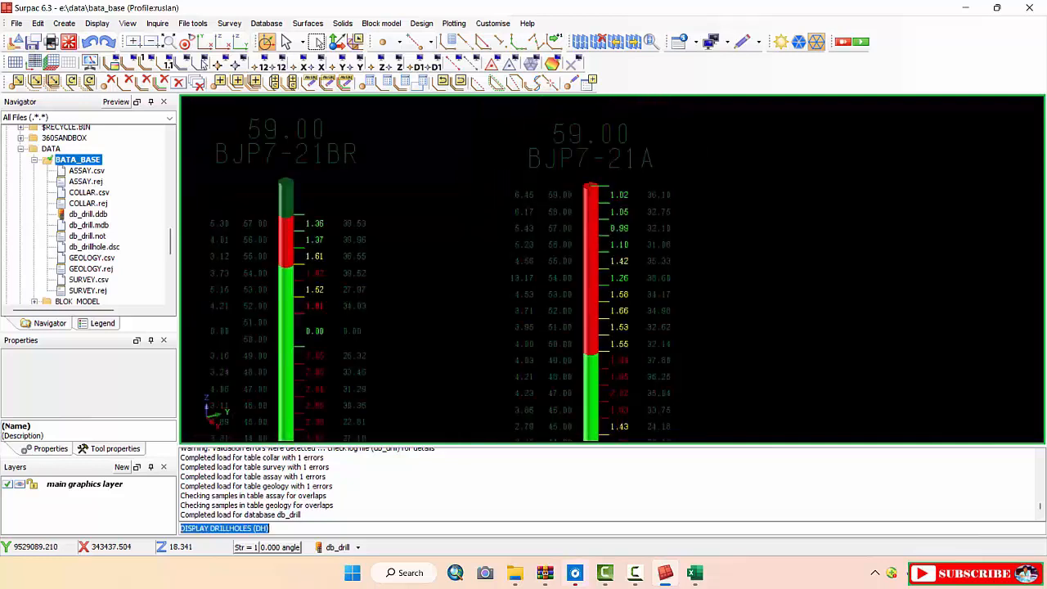
scroll(592, 197, "up", 1)
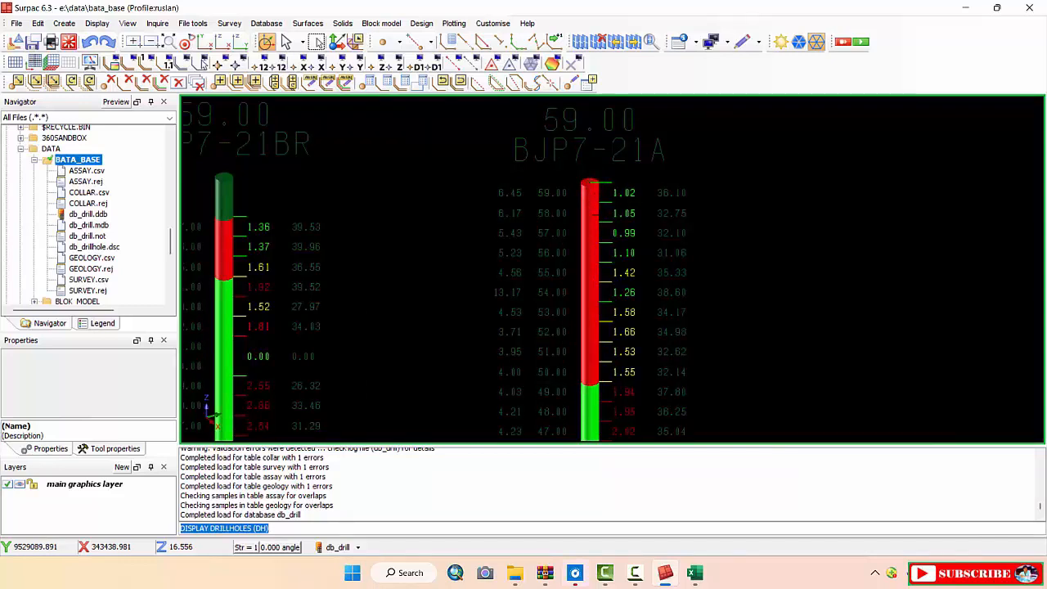
scroll(597, 214, "up", 1)
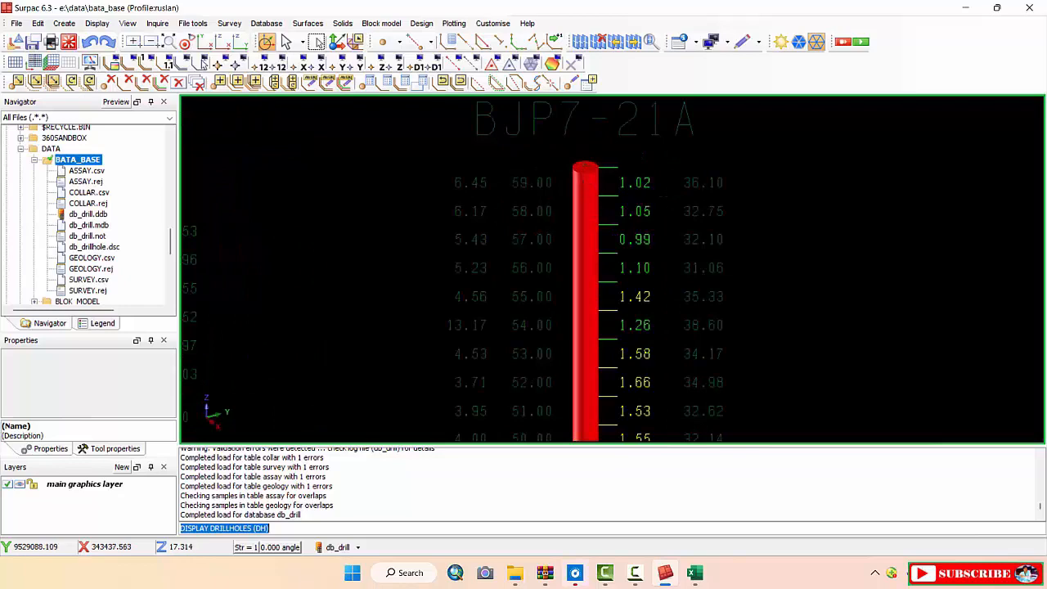
Compare the collar labels and assay label columns of hole BJP7-21A with those of neighbouring holes BJP7-21BR and BJP7-21
scroll(605, 270, "down", 2)
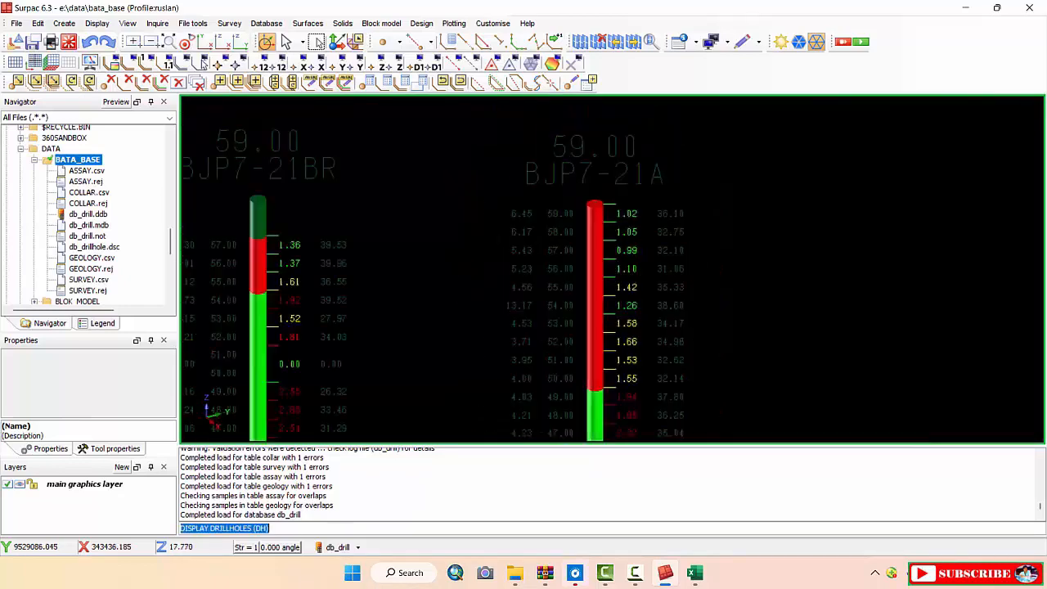
scroll(606, 270, "up", 2)
scroll(605, 270, "down", 2)
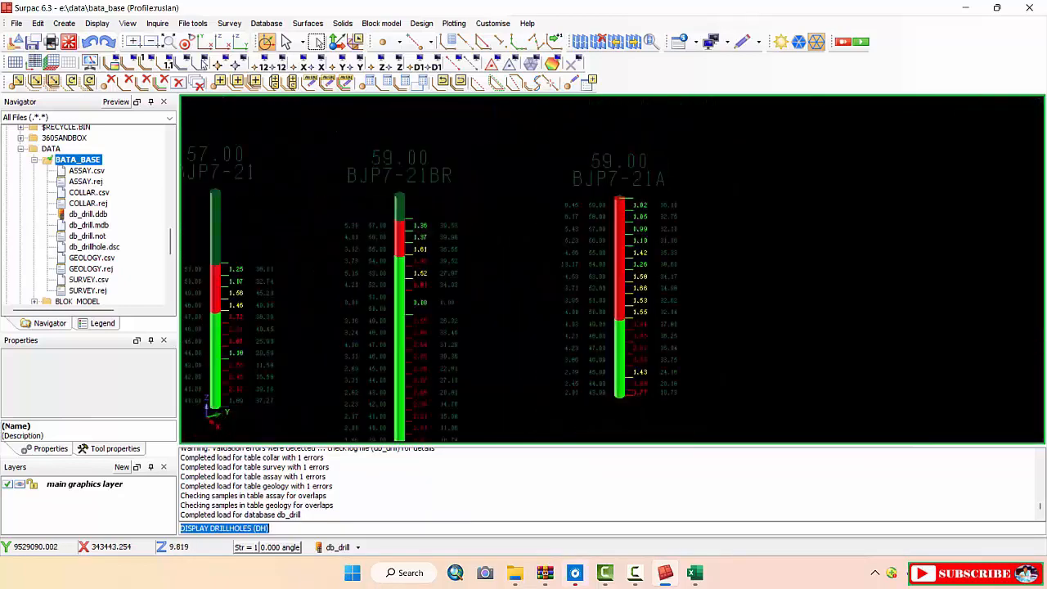
scroll(605, 270, "up", 1)
scroll(605, 270, "down", 1)
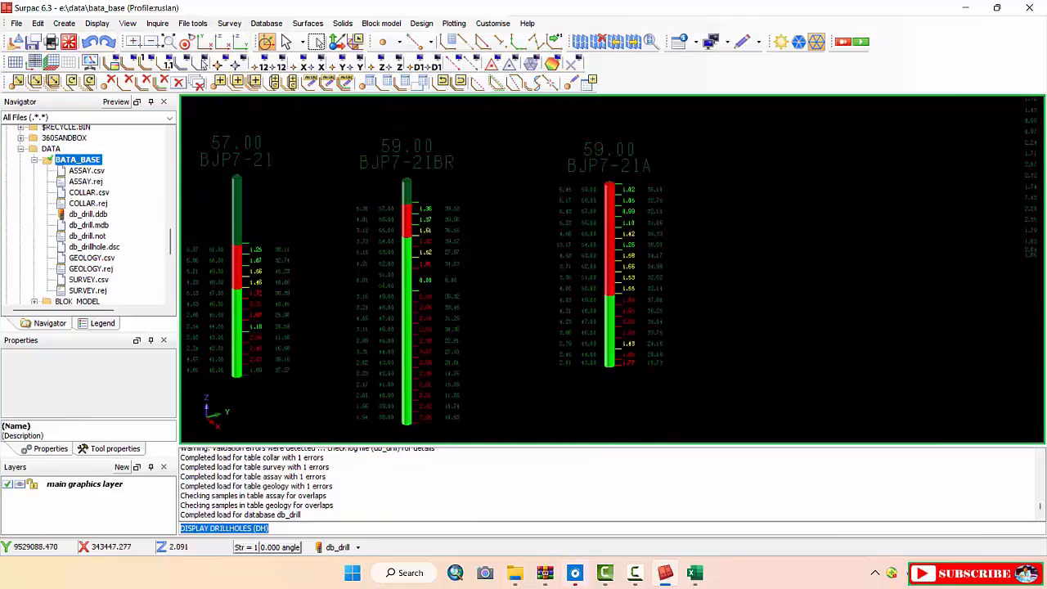
mouse_move(693, 573)
scroll(621, 214, "up", 2)
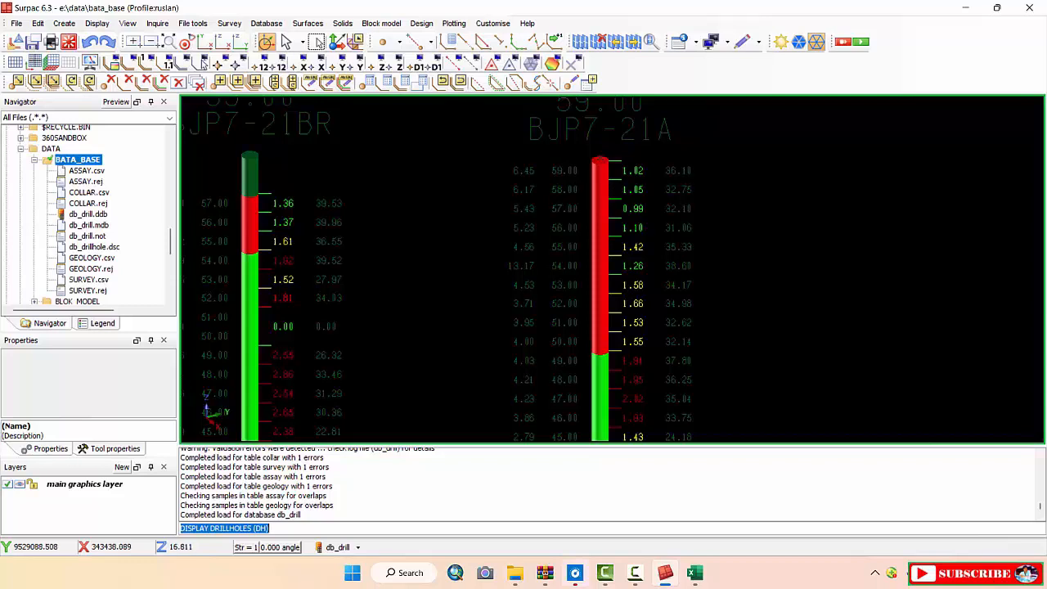
scroll(613, 249, "down", 3)
scroll(613, 250, "up", 1)
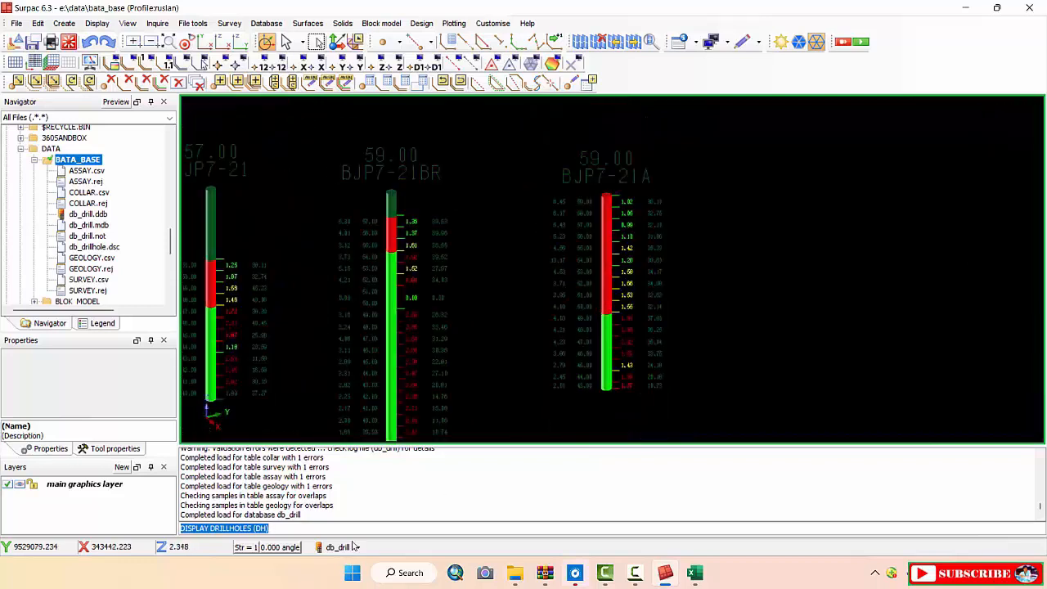
Switch the fourth drillhole label row from simg to the geology table's lithologi field, and redraw the drillholes
left_click(359, 548)
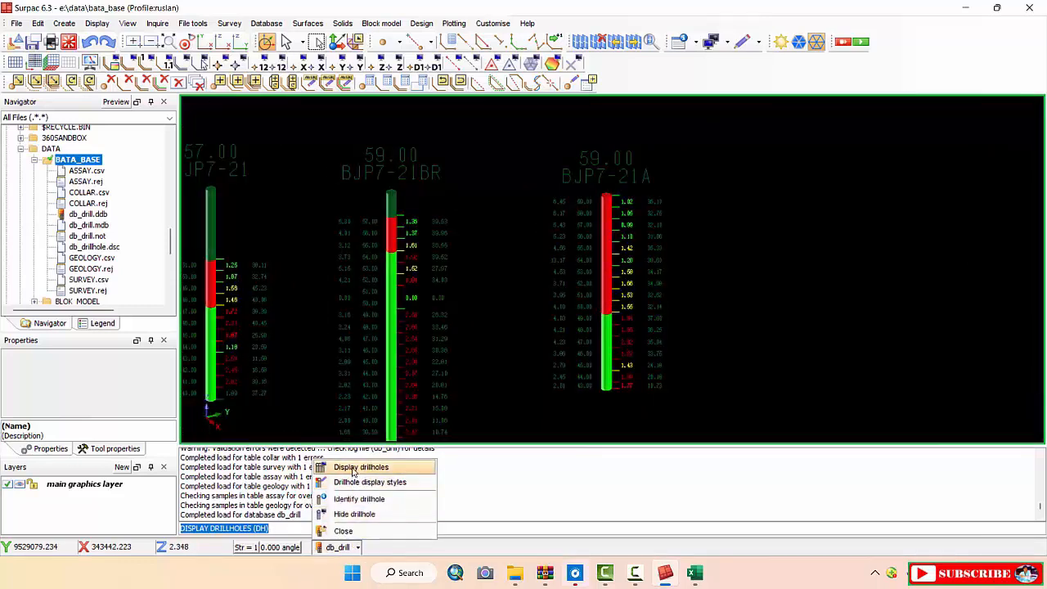
left_click(355, 466)
left_click(454, 157)
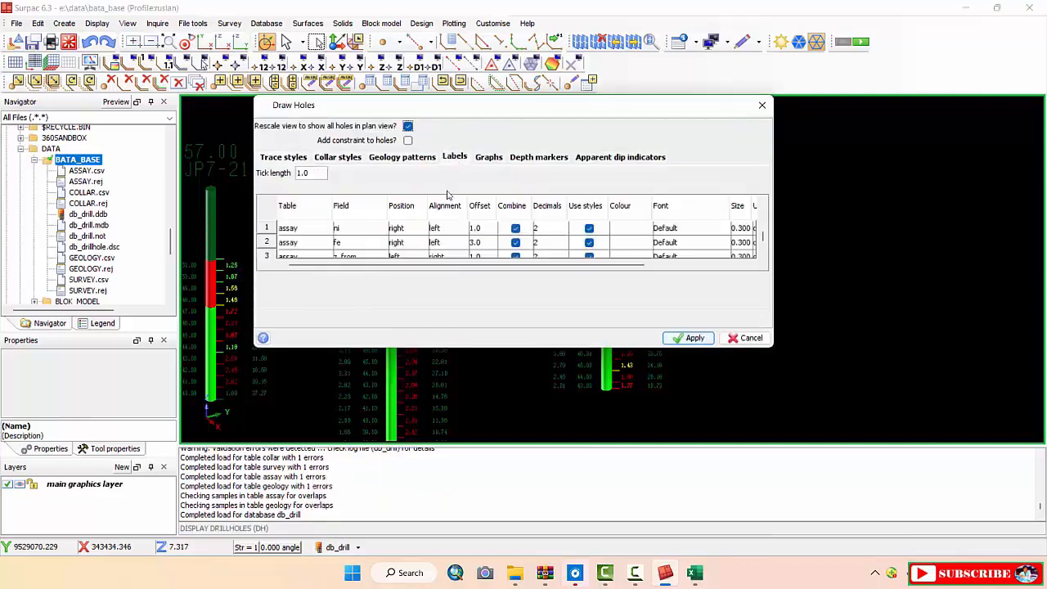
scroll(317, 247, "down", 1)
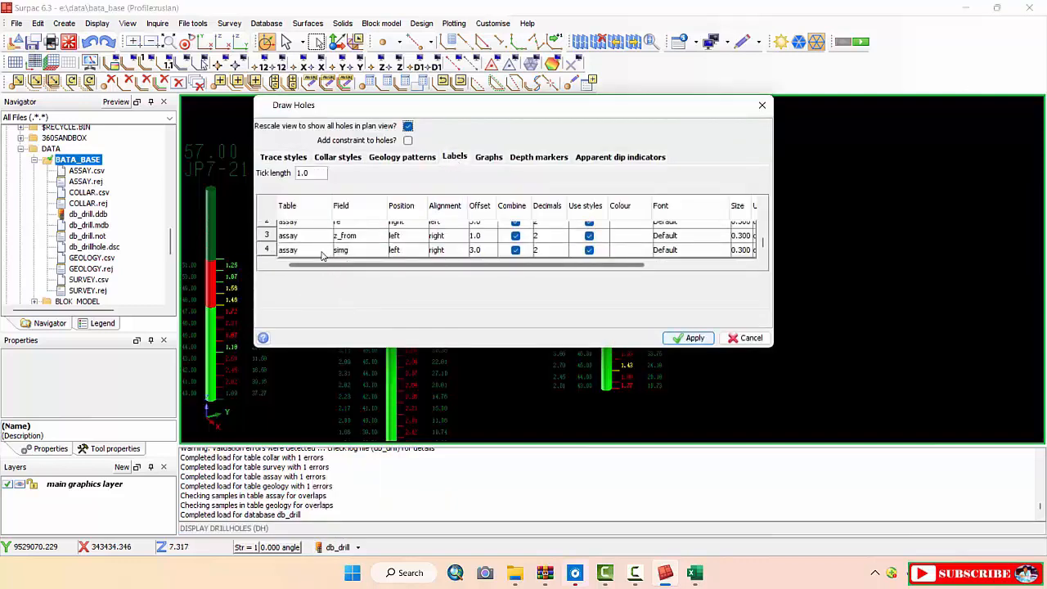
left_click(324, 252)
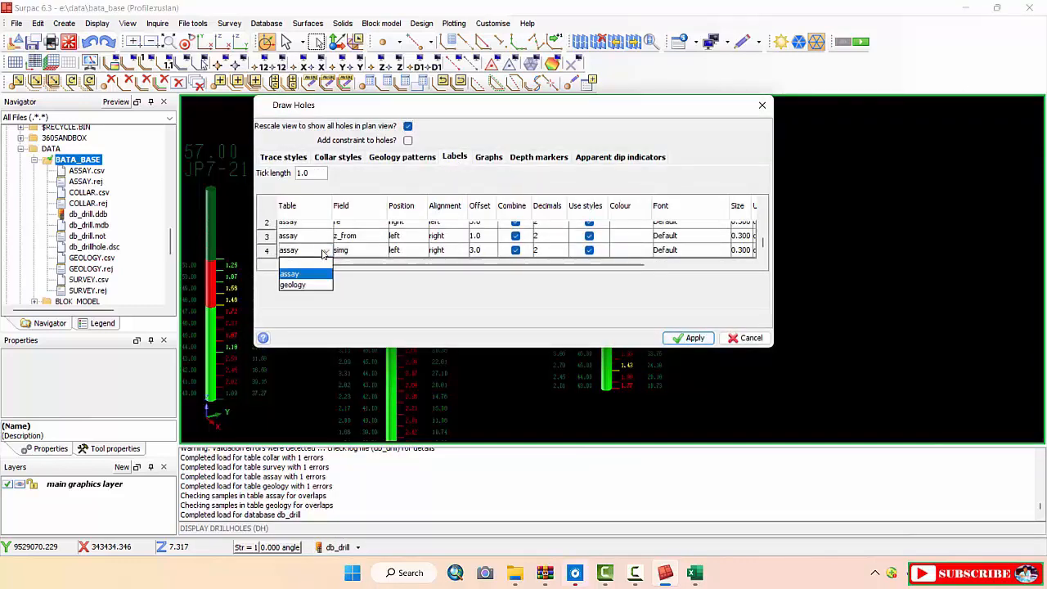
left_click(293, 284)
left_click(369, 251)
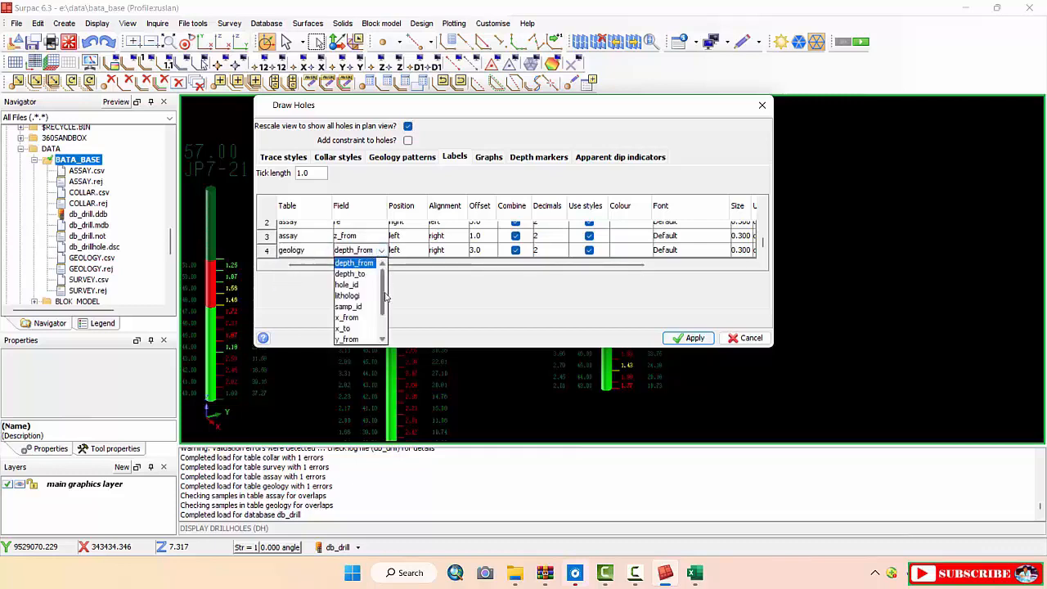
left_click(356, 296)
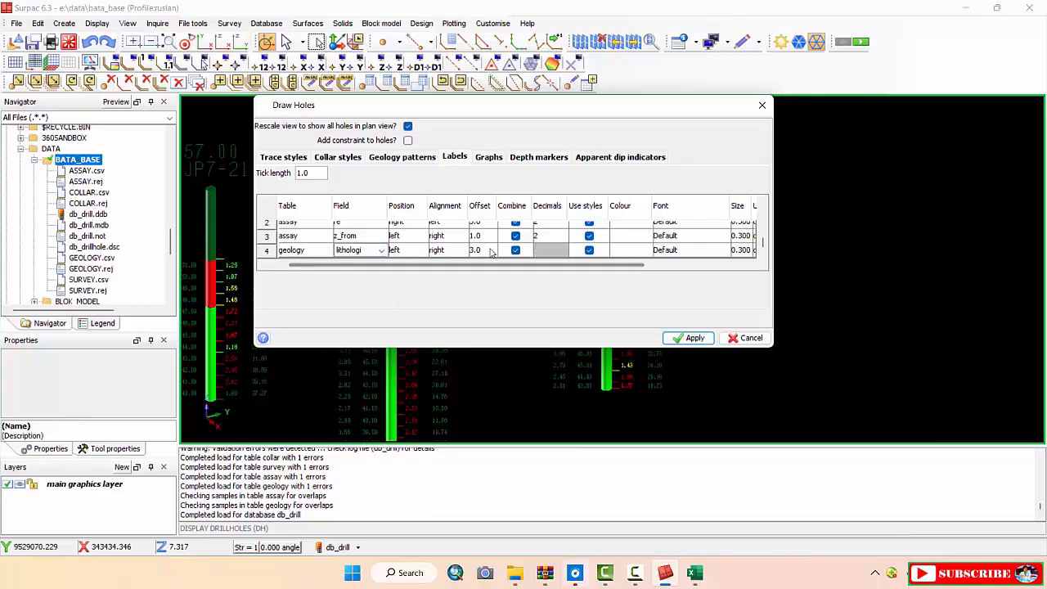
left_click(689, 338)
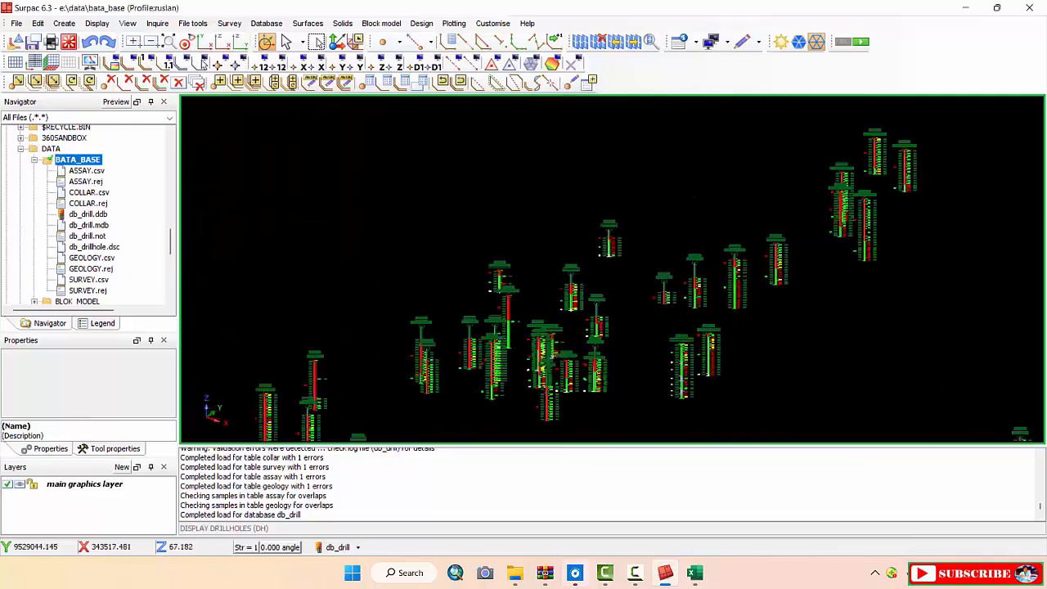
Examine the lithology labels beside holes BJP7-21BR and BJP7-21A against their coloured trace intervals
scroll(665, 278, "up", 3)
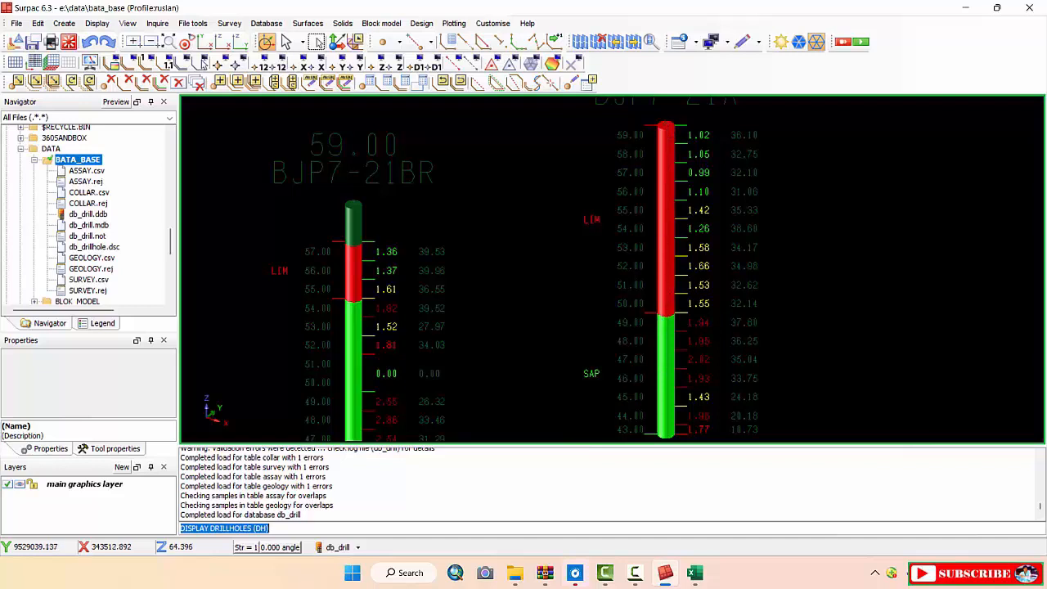
scroll(611, 270, "down", 1)
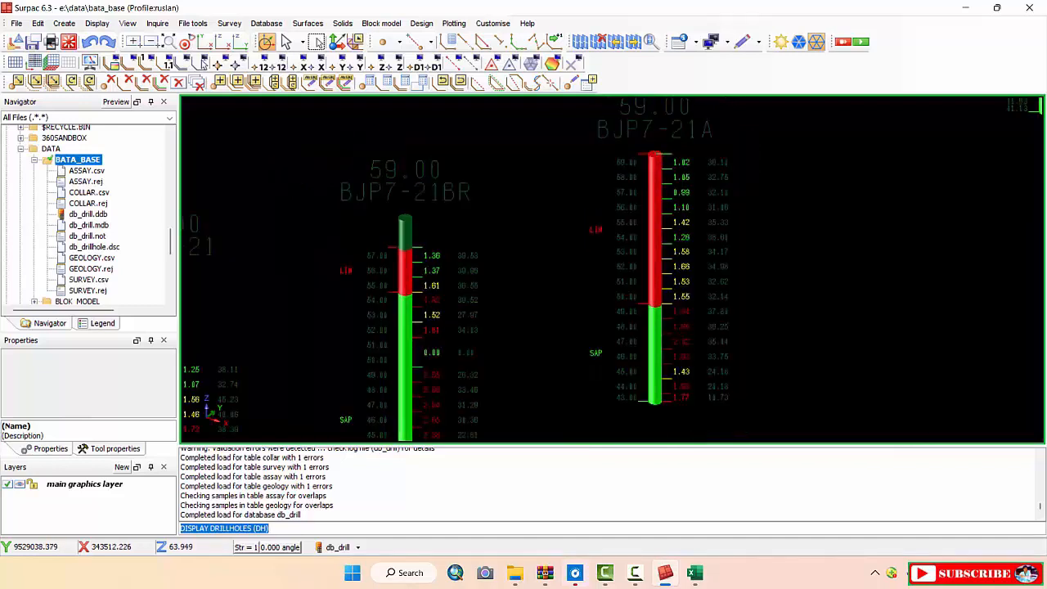
scroll(611, 270, "up", 3)
scroll(610, 270, "down", 2)
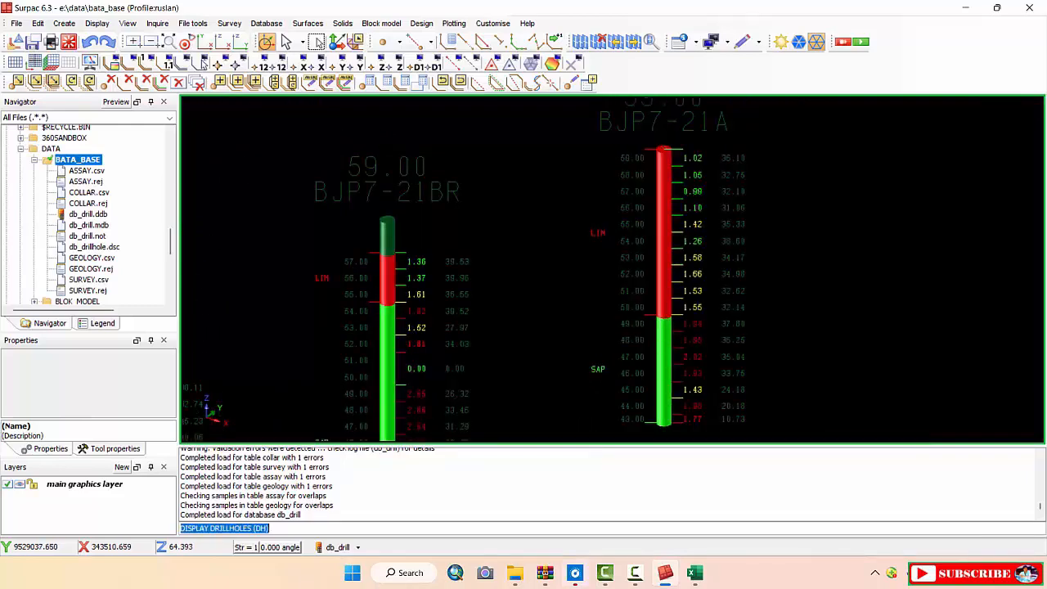
scroll(611, 269, "down", 3)
scroll(610, 270, "up", 2)
scroll(611, 270, "down", 1)
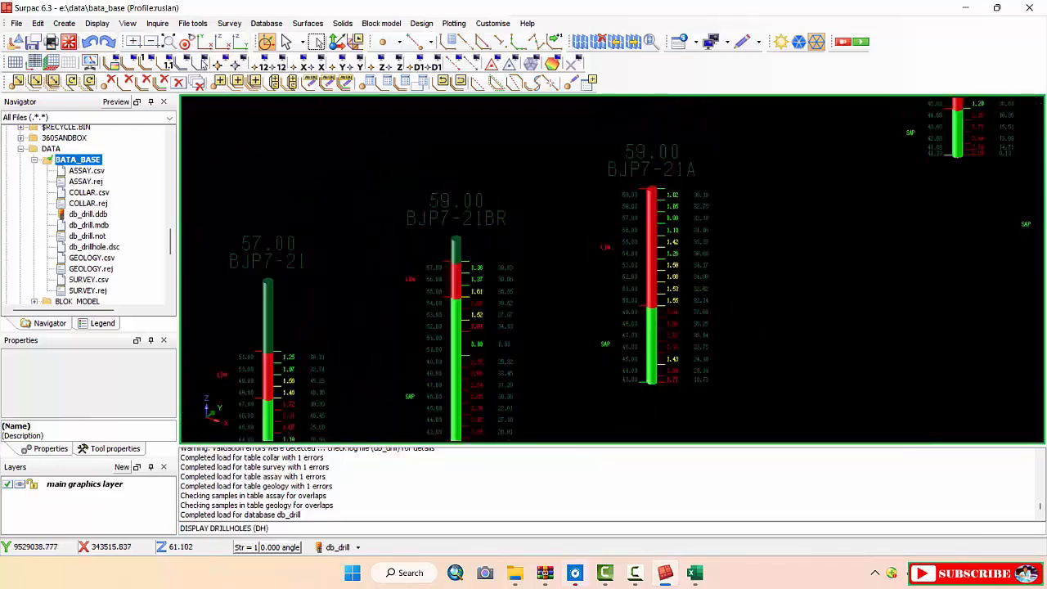
scroll(642, 256, "up", 3)
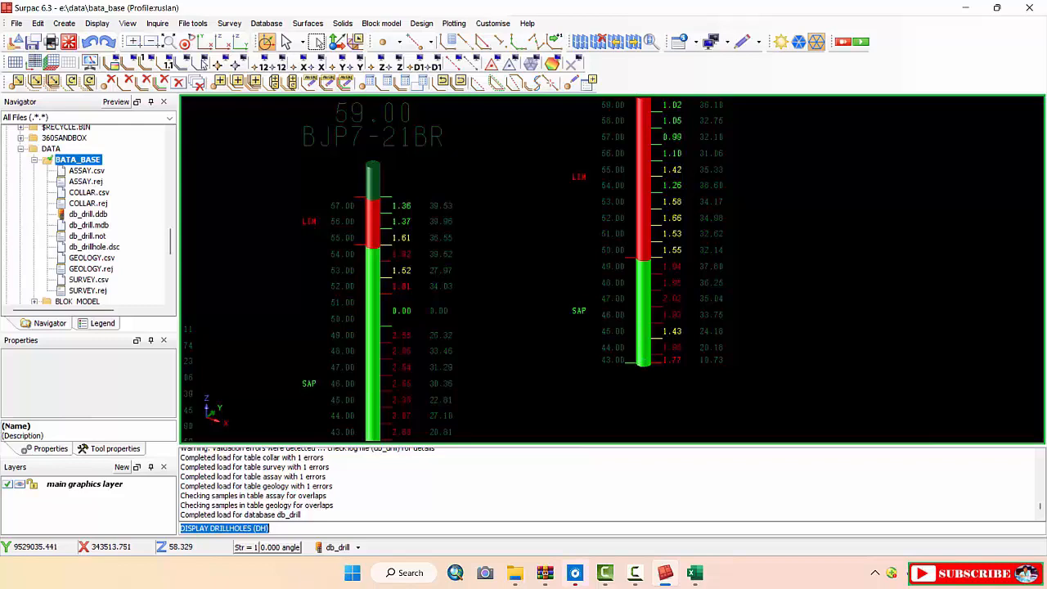
Look over the whole drillhole field and examine the lower lithology intervals of the hole with grey-blue trace sections
scroll(644, 360, "down", 5)
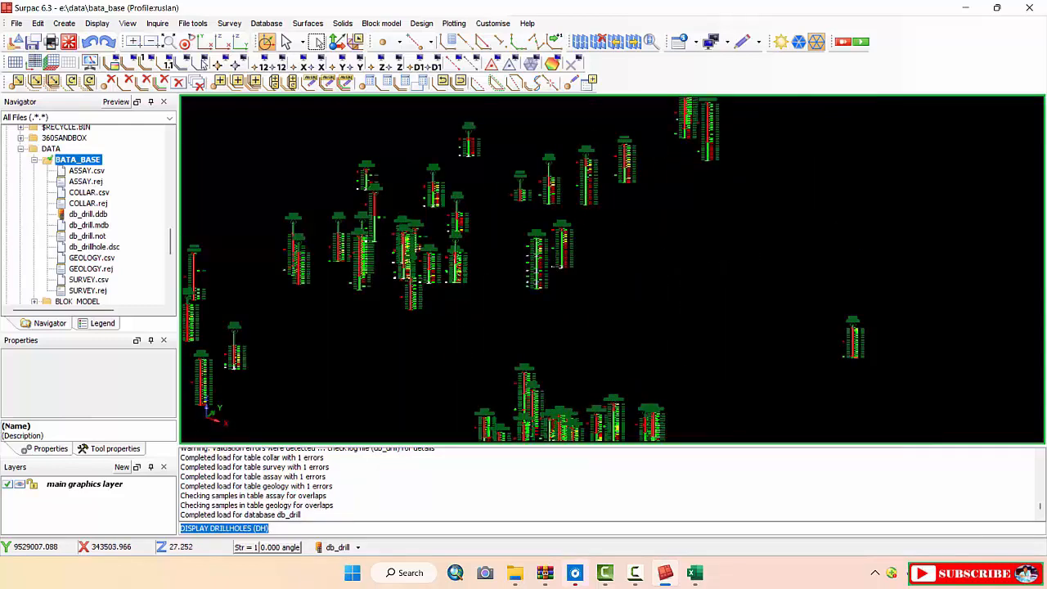
scroll(552, 269, "up", 6)
scroll(590, 276, "down", 8)
scroll(611, 293, "up", 3)
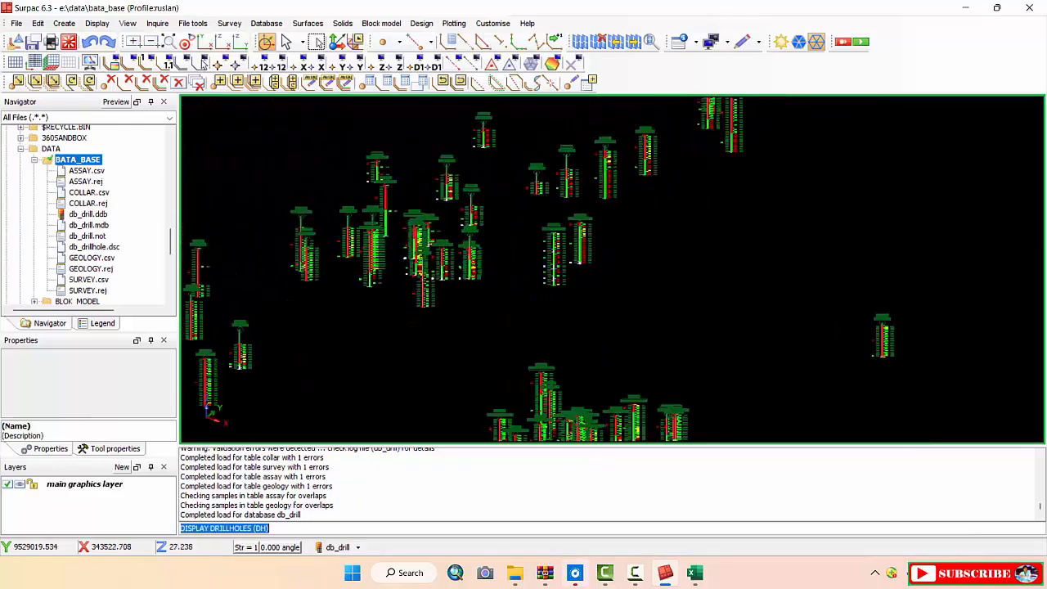
scroll(490, 245, "up", 6)
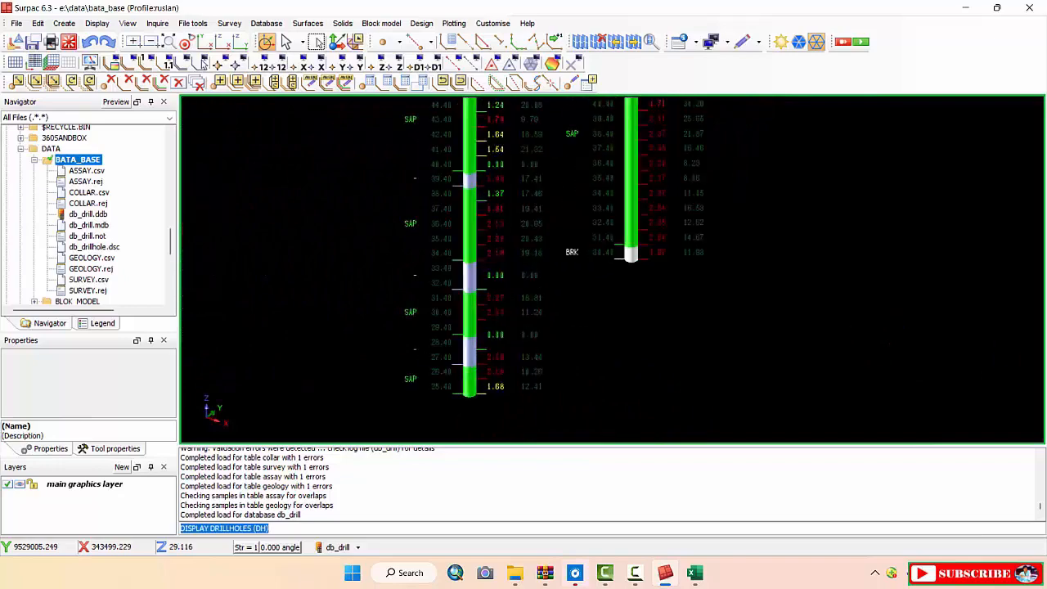
Examine the lithology labels along holes BJP6-19 and BJP6-18
scroll(612, 270, "down", 5)
scroll(612, 270, "up", 4)
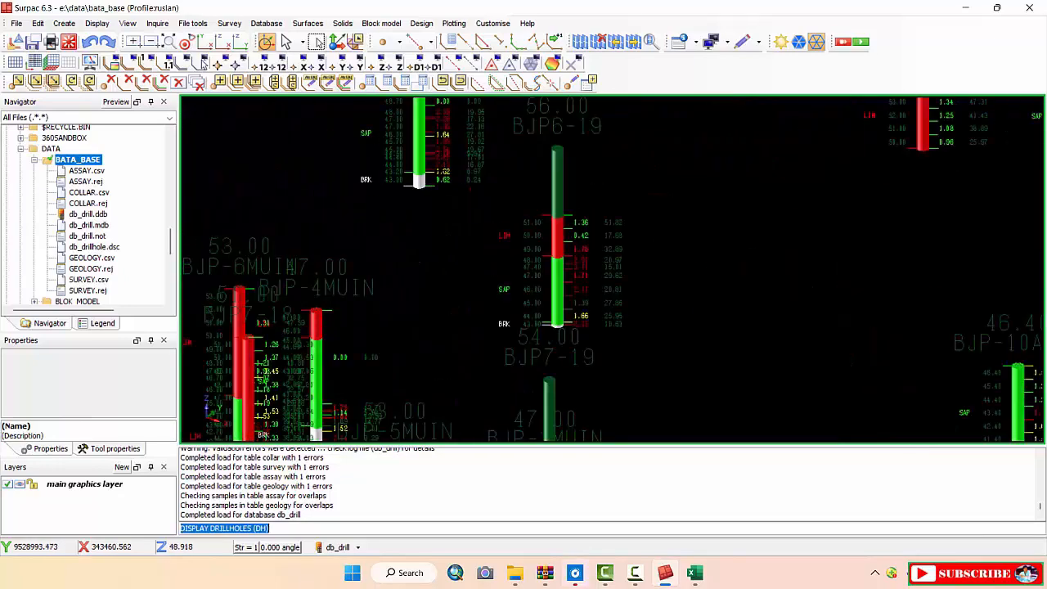
scroll(611, 270, "down", 5)
scroll(612, 270, "up", 5)
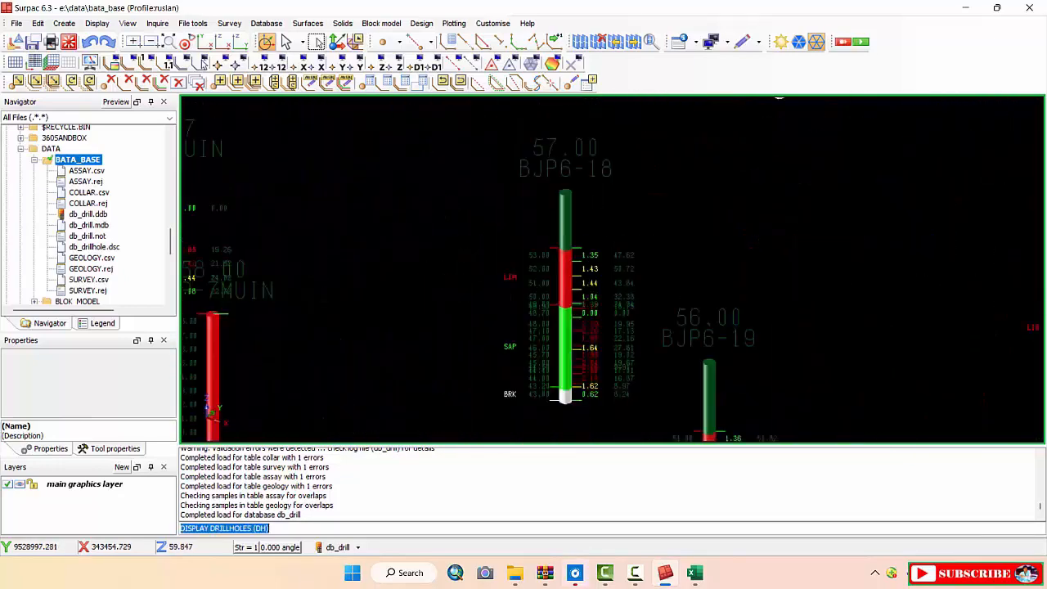
scroll(381, 280, "down", 3)
scroll(381, 280, "up", 4)
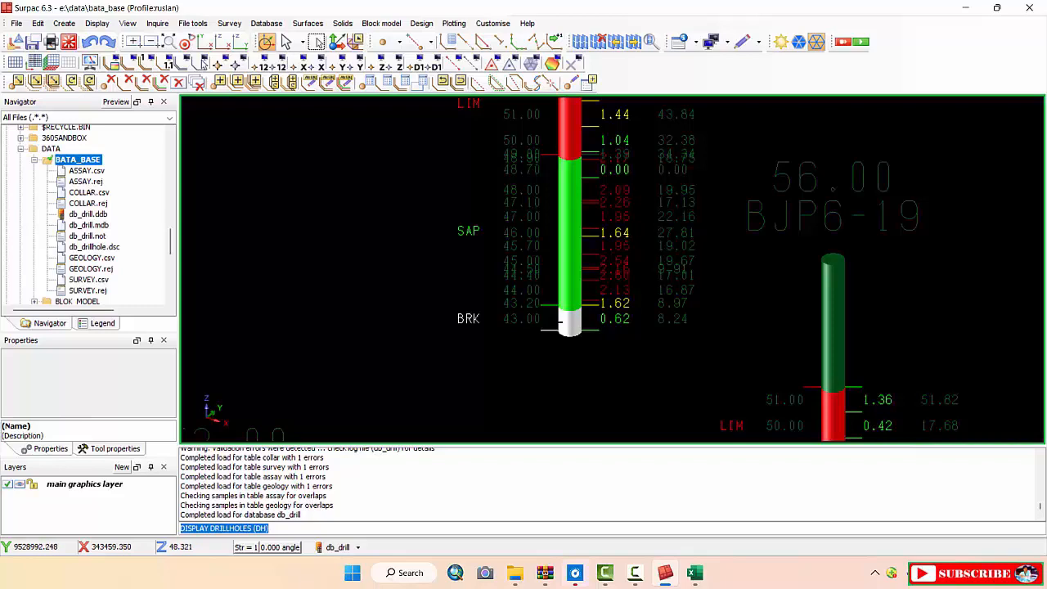
Inspect the white BRK interval at the bottom of hole BJP6-18 with its elevation and assay labels
scroll(612, 269, "down", 3)
scroll(613, 269, "up", 2)
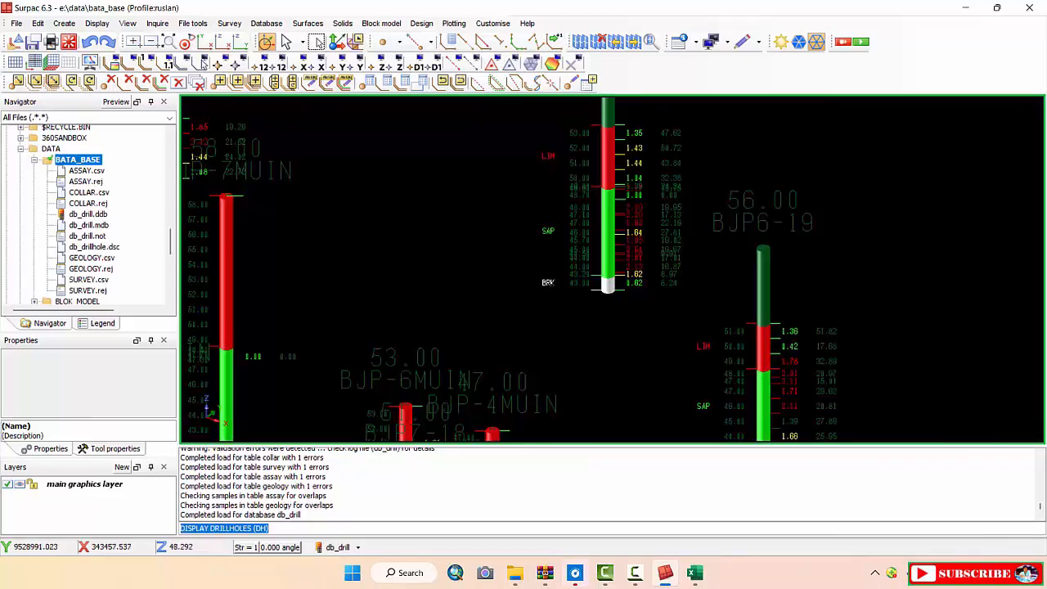
scroll(606, 270, "down", 2)
scroll(607, 269, "up", 5)
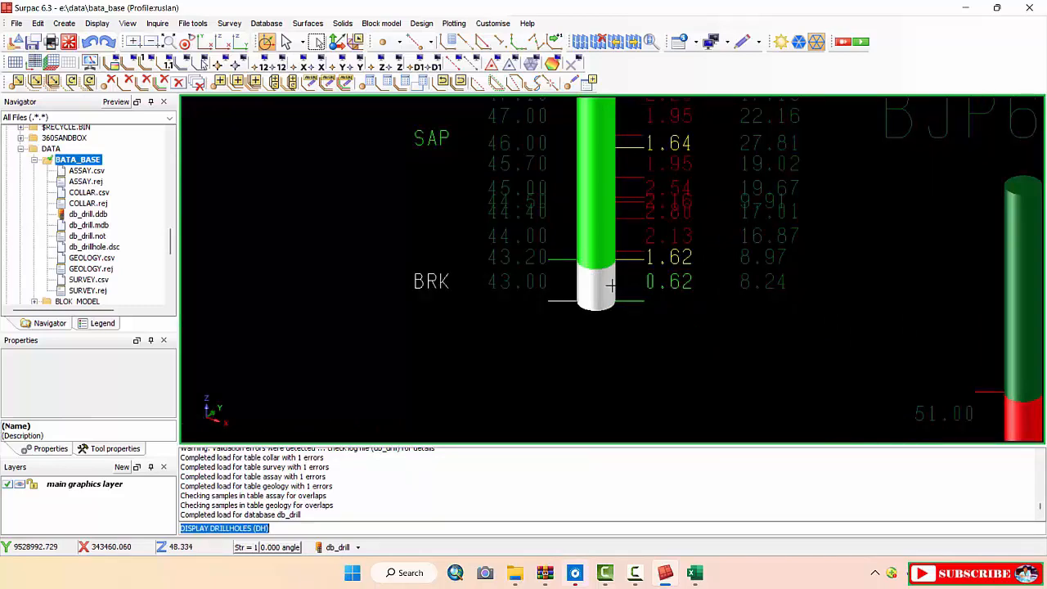
scroll(580, 250, "down", 3)
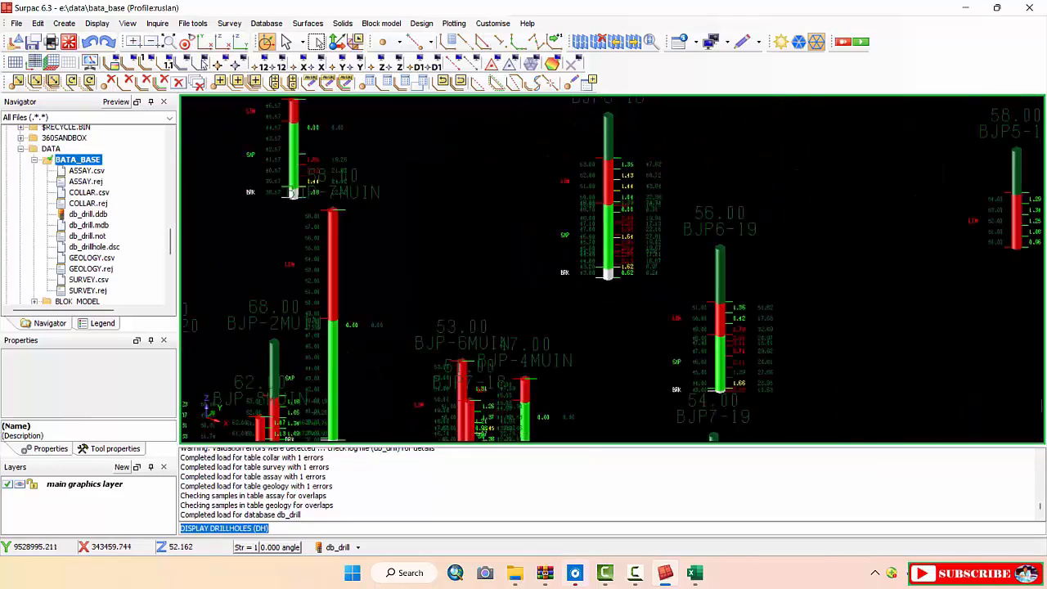
scroll(612, 243, "down", 1)
scroll(611, 243, "up", 5)
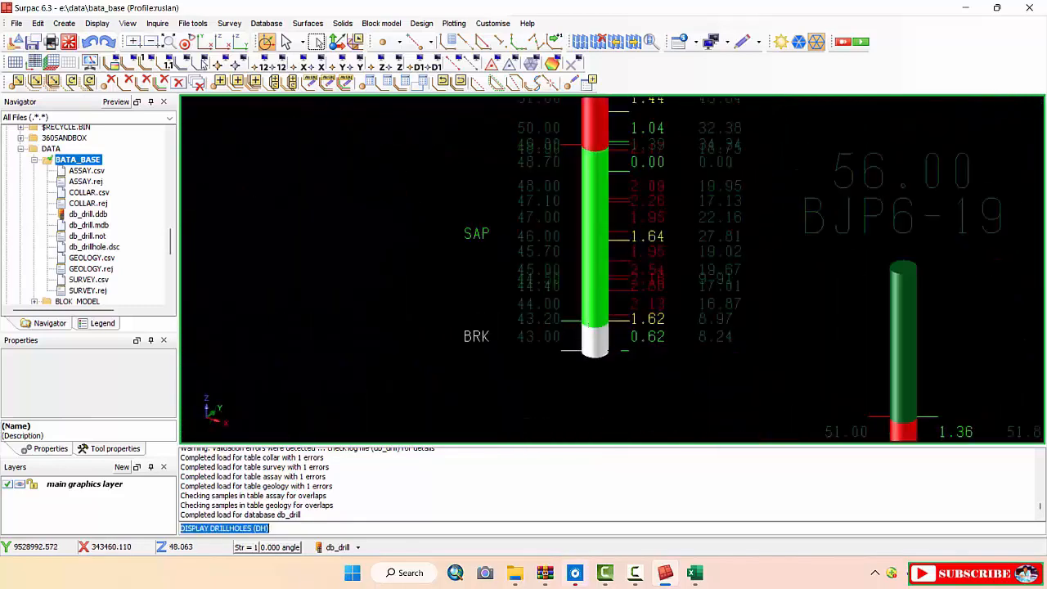
scroll(589, 353, "down", 5)
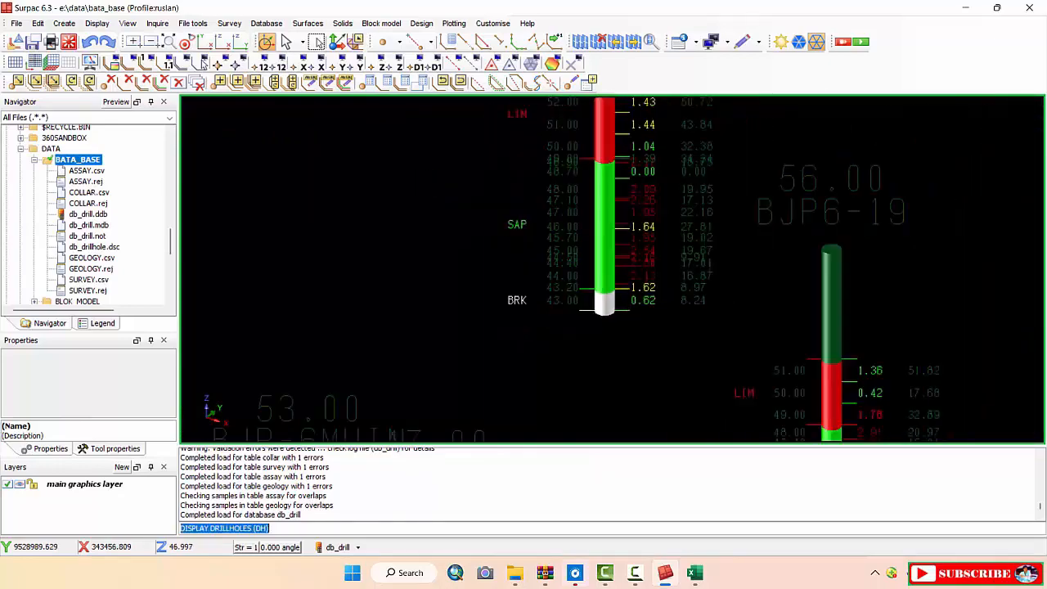
Return to the hole with grey-blue trace sections and check its dash-labelled lithology intervals
scroll(588, 353, "up", 5)
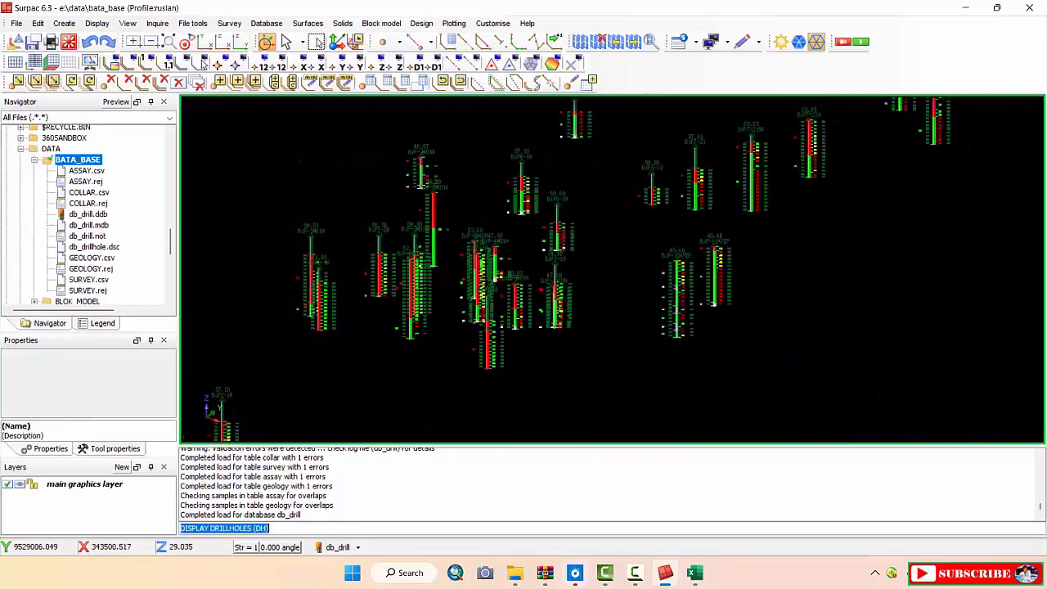
scroll(592, 214, "up", 2)
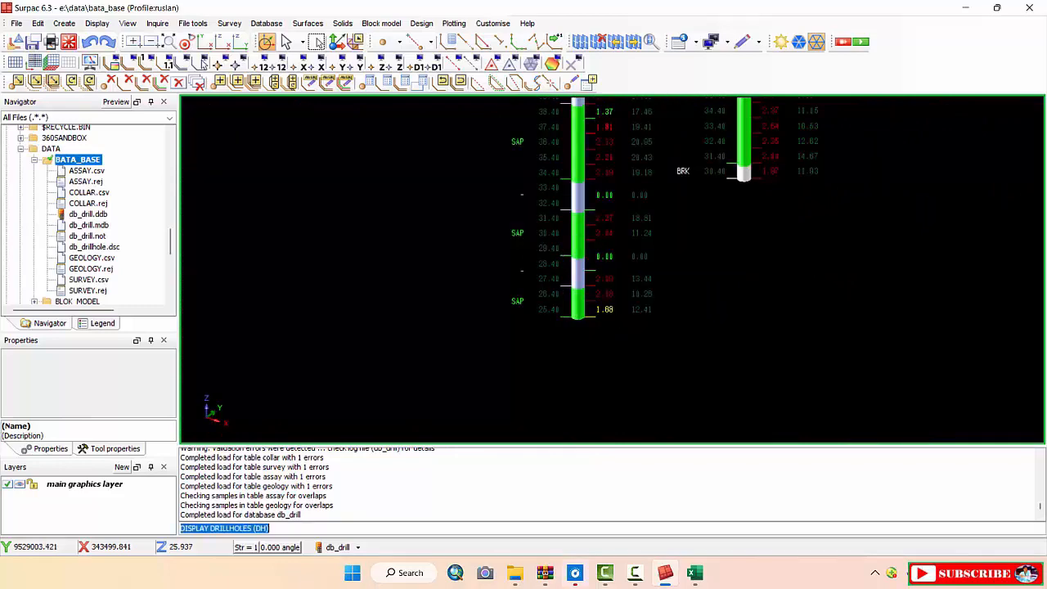
scroll(592, 214, "down", 4)
scroll(592, 214, "up", 5)
scroll(592, 214, "up", 1)
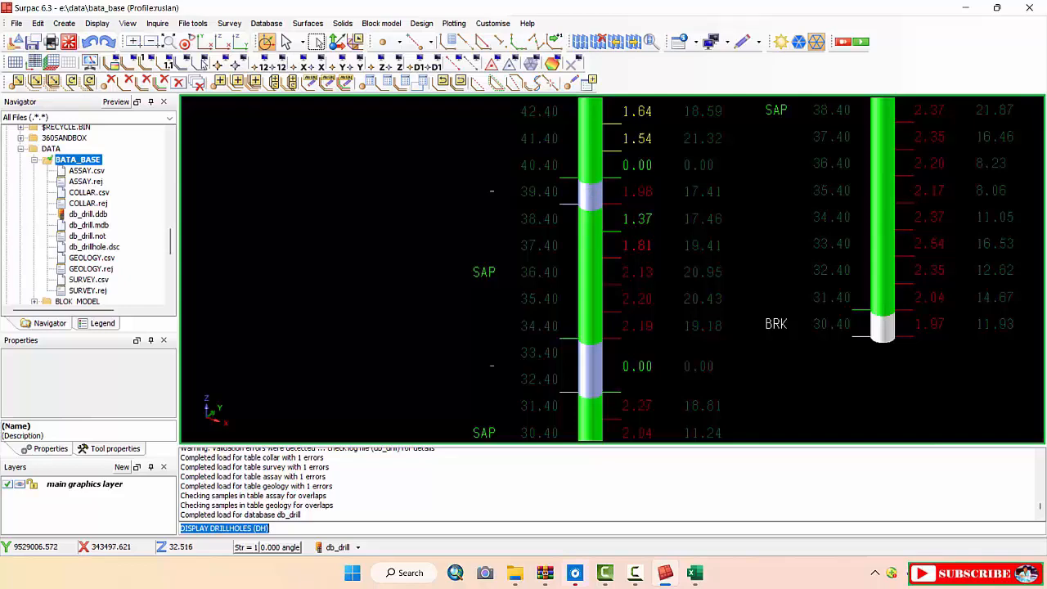
Inspect the uppermost grey-blue interval, beside the 39.40 label, at close range with its lithology and assay labels
scroll(592, 214, "down", 3)
scroll(592, 214, "up", 4)
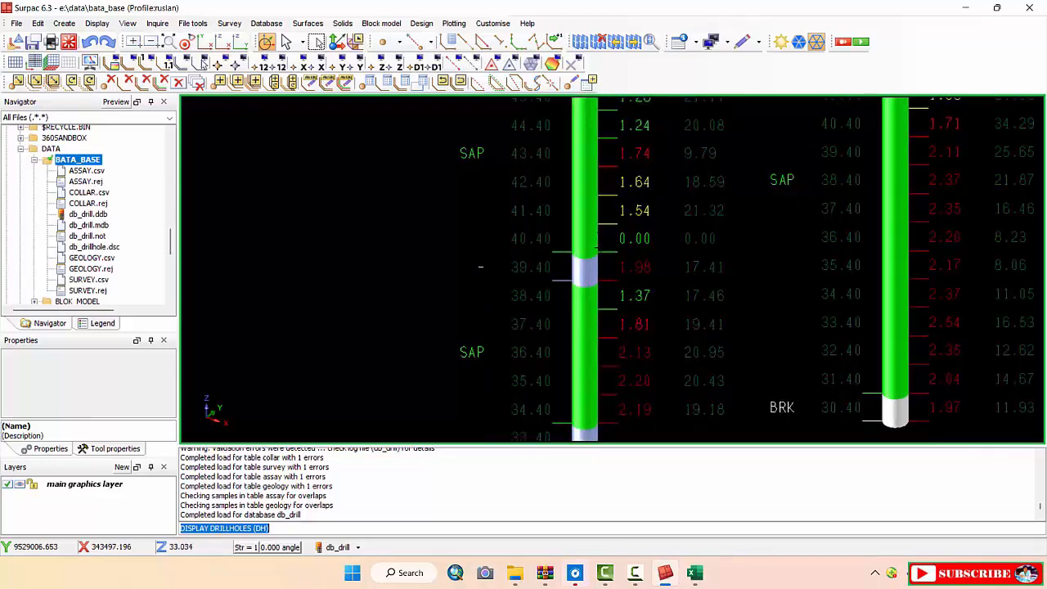
scroll(596, 254, "down", 3)
scroll(598, 266, "up", 4)
scroll(603, 265, "down", 3)
scroll(602, 266, "up", 1)
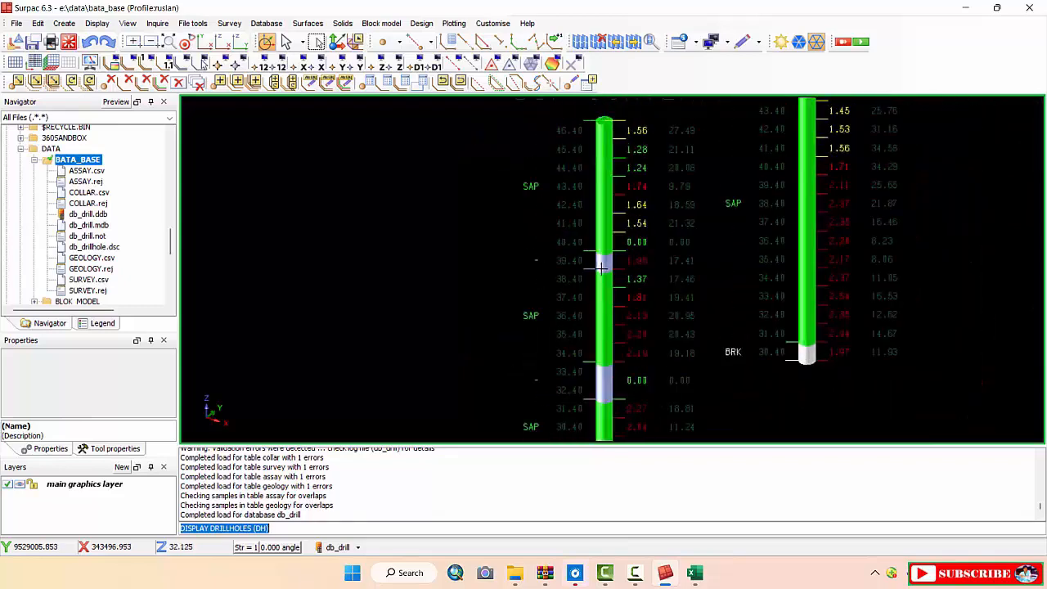
scroll(602, 266, "up", 1)
scroll(606, 266, "up", 1)
scroll(605, 267, "down", 1)
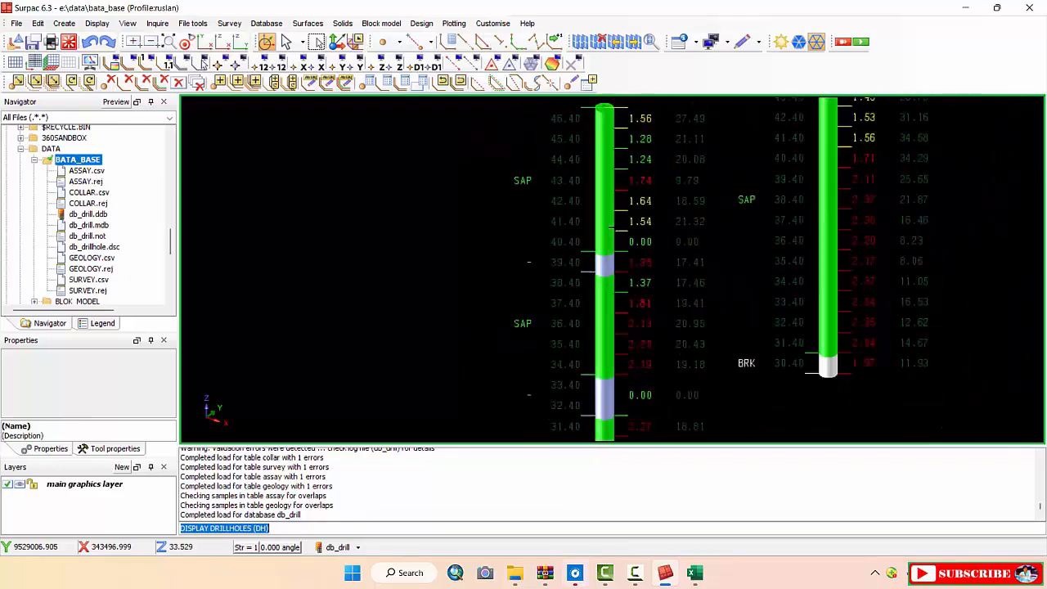
scroll(606, 267, "up", 3)
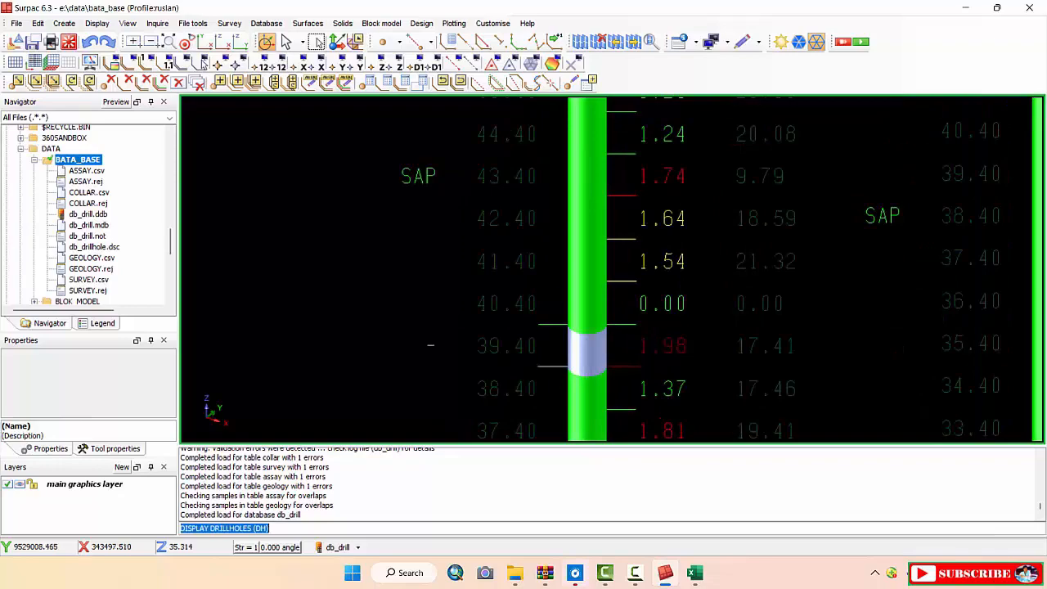
Examine the traces and labels along hole BJP-10AYEP and the neighbouring drillholes such as BJP-5MUIN
scroll(601, 255, "down", 3)
scroll(601, 255, "up", 2)
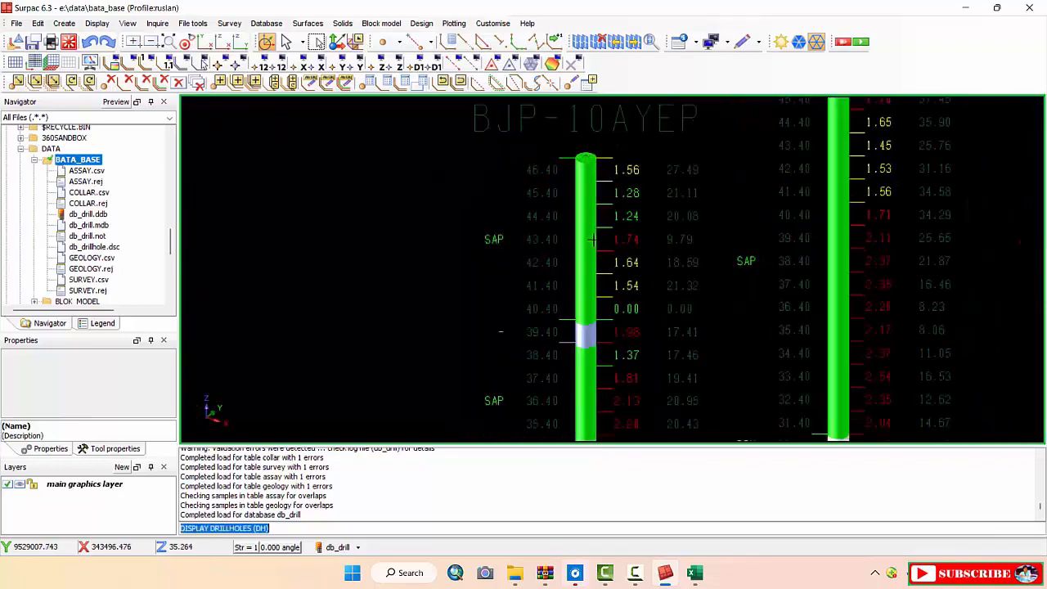
scroll(601, 254, "down", 2)
scroll(607, 263, "down", 3)
scroll(491, 324, "up", 5)
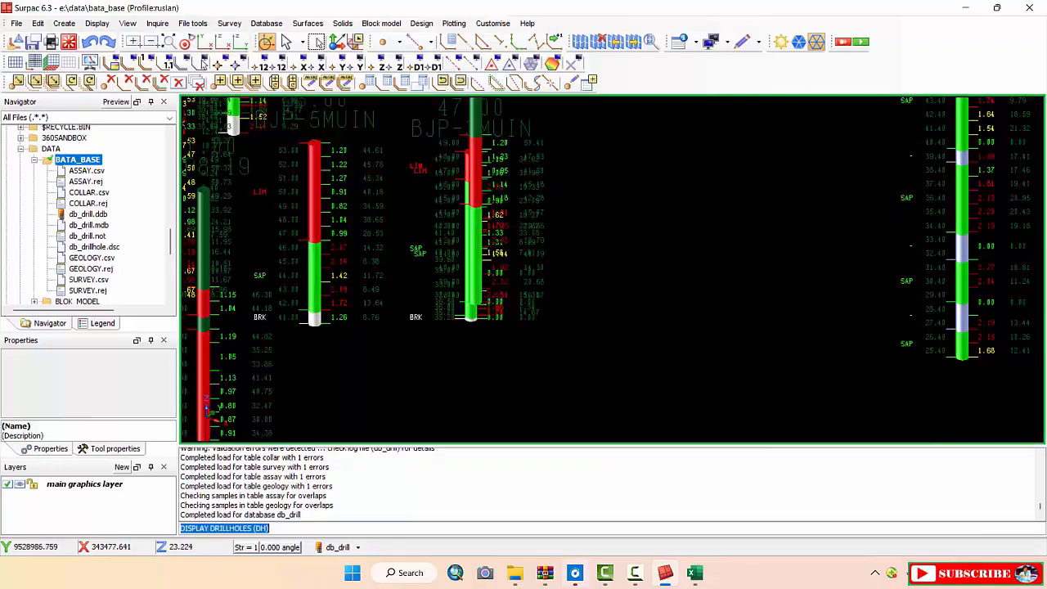
scroll(491, 315, "down", 5)
scroll(488, 306, "up", 5)
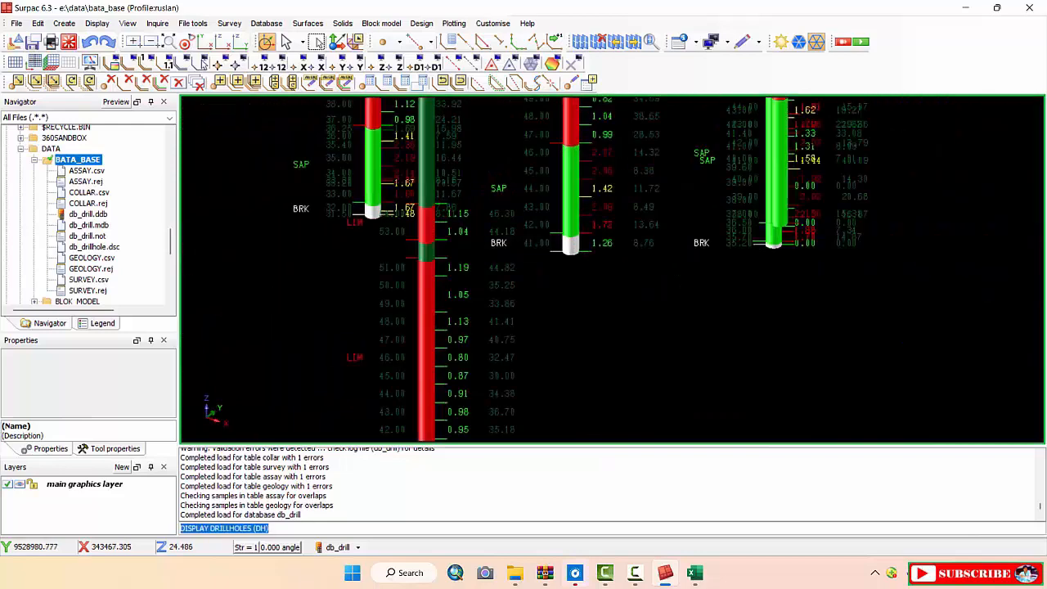
scroll(482, 302, "down", 4)
scroll(612, 270, "down", 5)
scroll(612, 270, "up", 4)
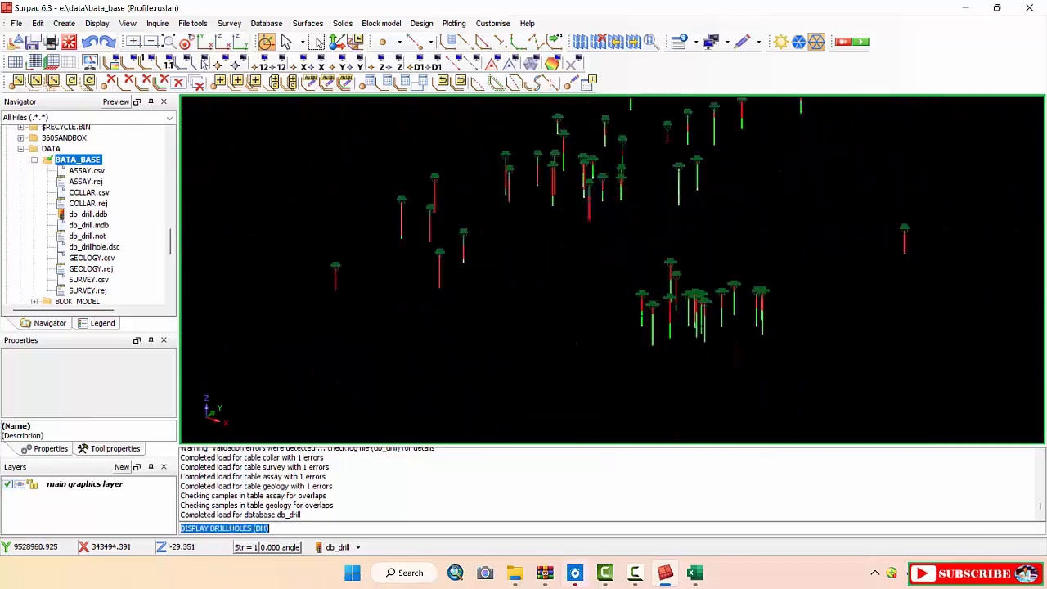
left_click(357, 547)
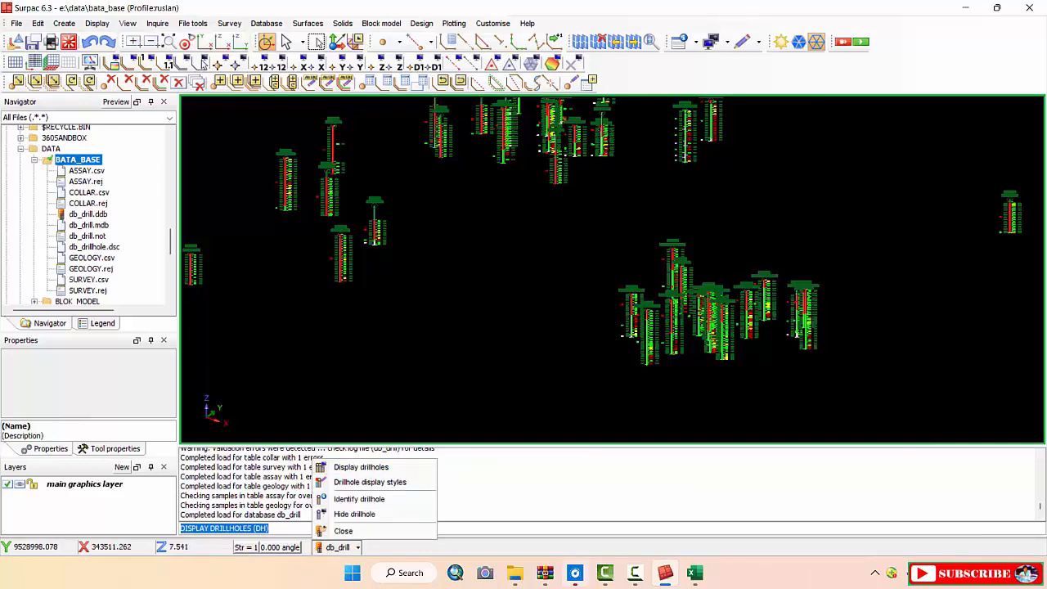
left_click(796, 334)
scroll(797, 334, "down", 5)
scroll(728, 246, "up", 3)
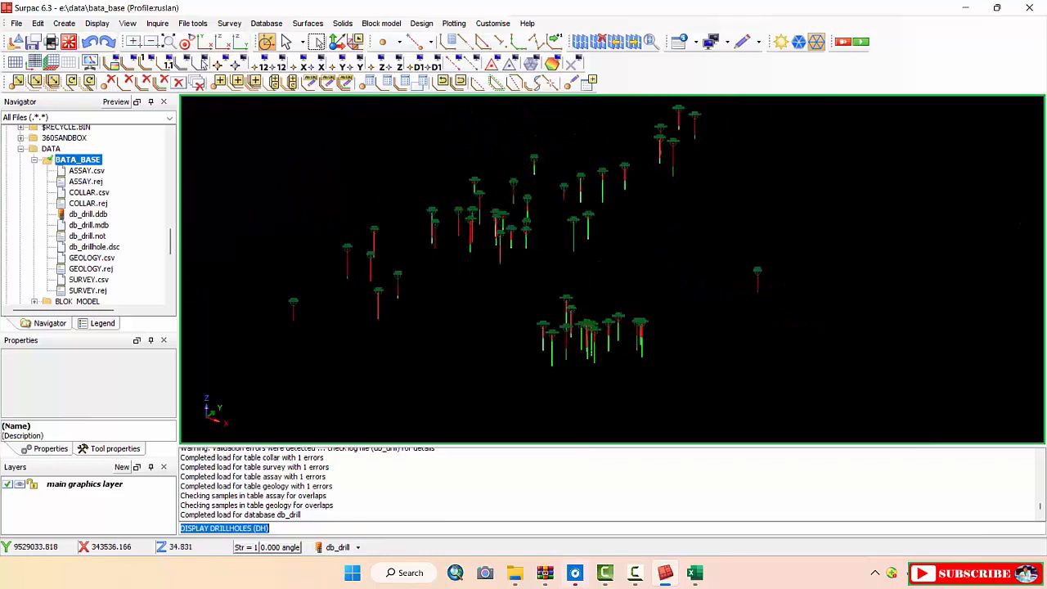
scroll(728, 246, "down", 4)
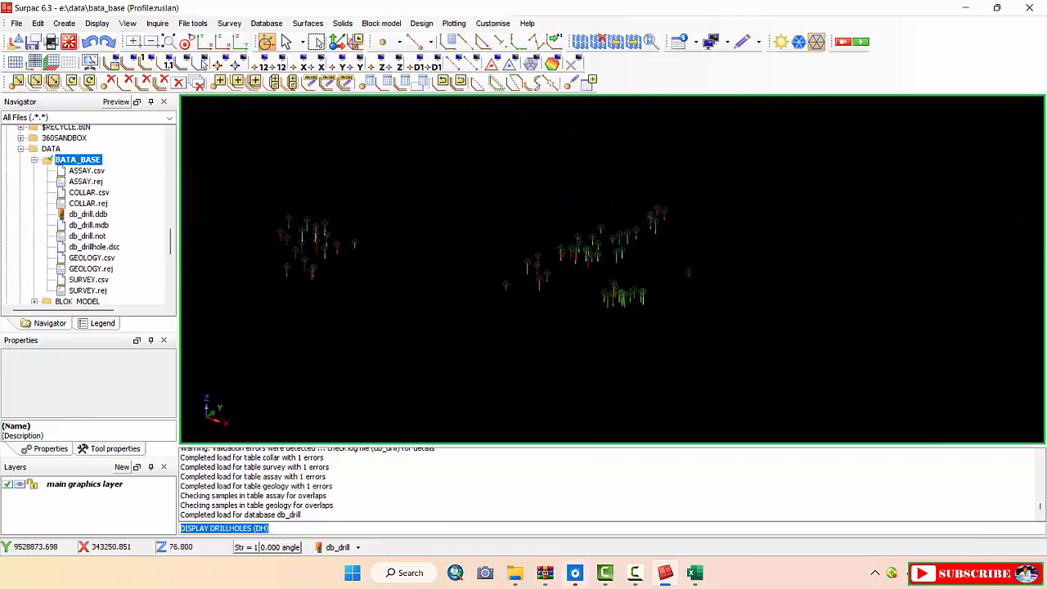
scroll(611, 270, "up", 4)
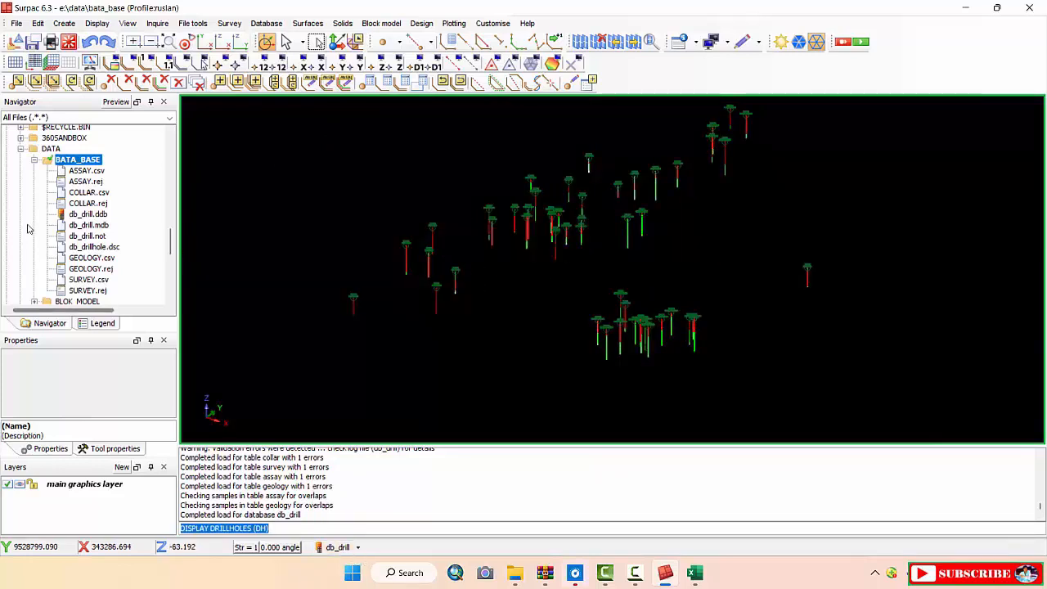
Start recording a macro named drill_hole
left_click(842, 41)
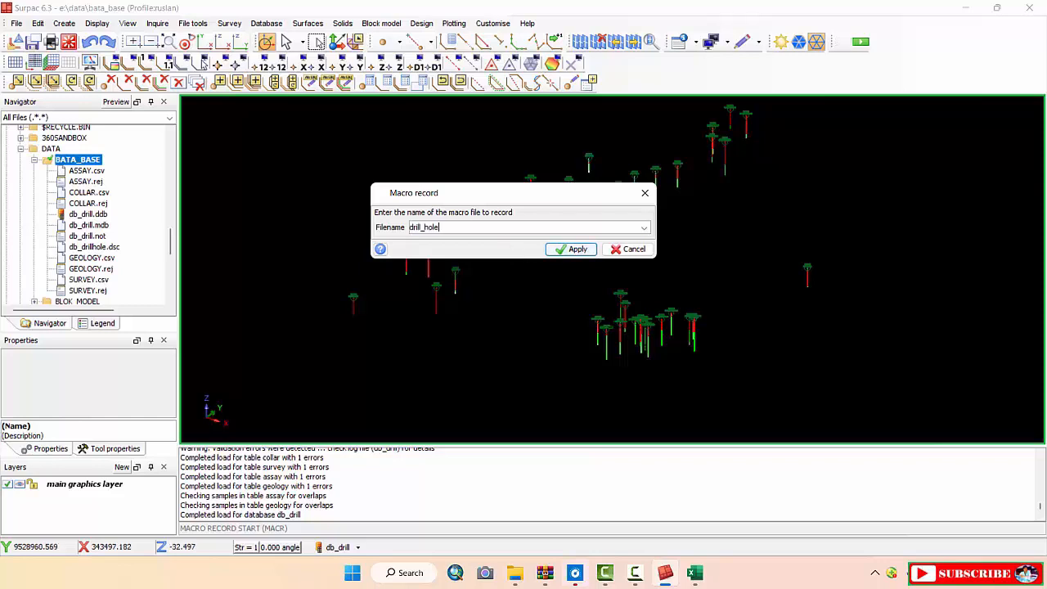
left_click(574, 250)
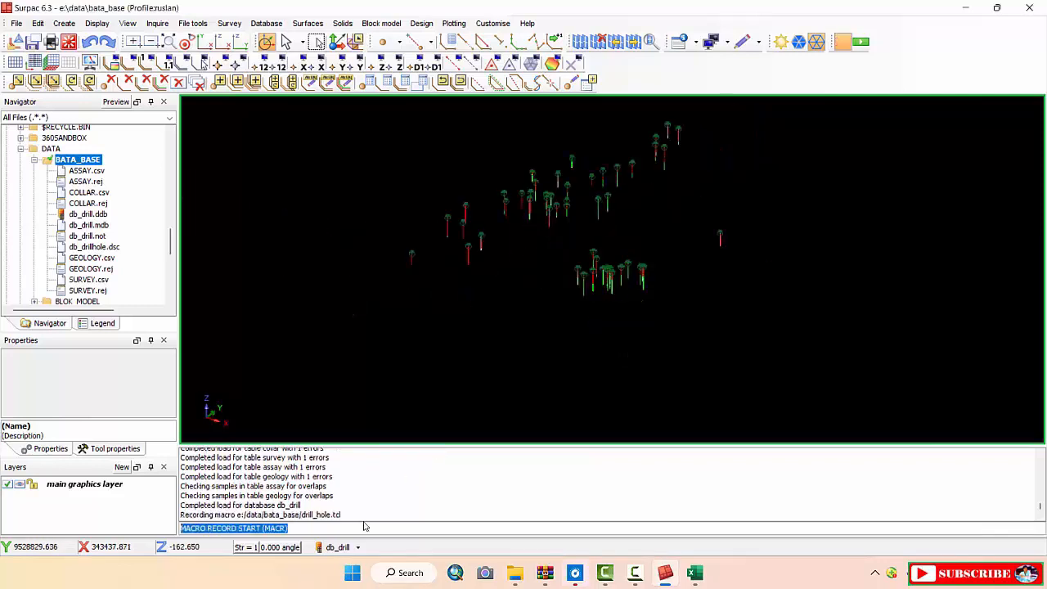
scroll(573, 201, "up", 5)
scroll(625, 282, "down", 3)
scroll(576, 417, "up", 1)
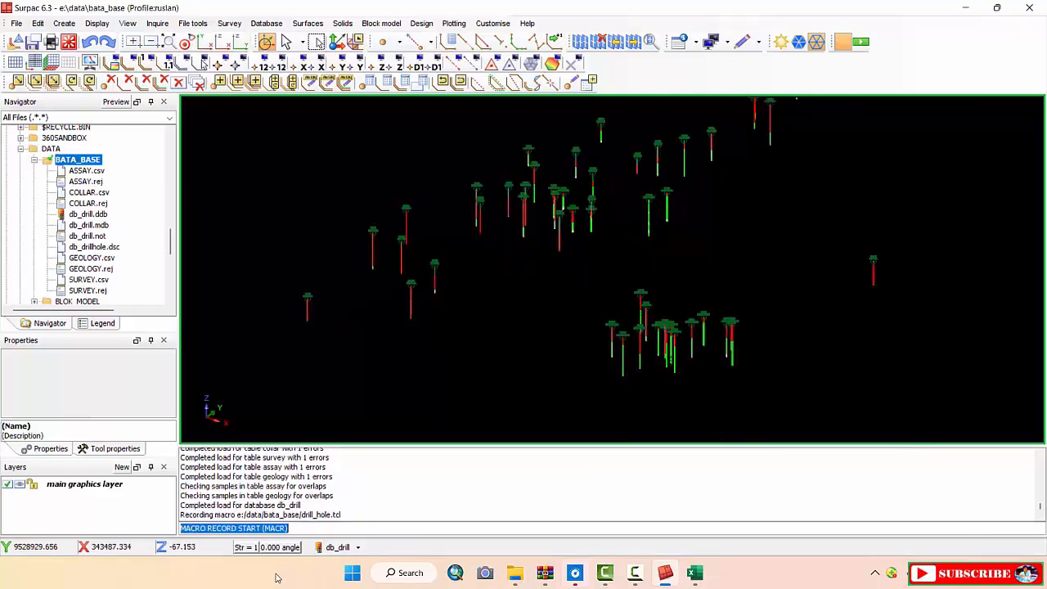
Bring up the drillhole display label settings and change the fourth label's table to assay
left_click(337, 547)
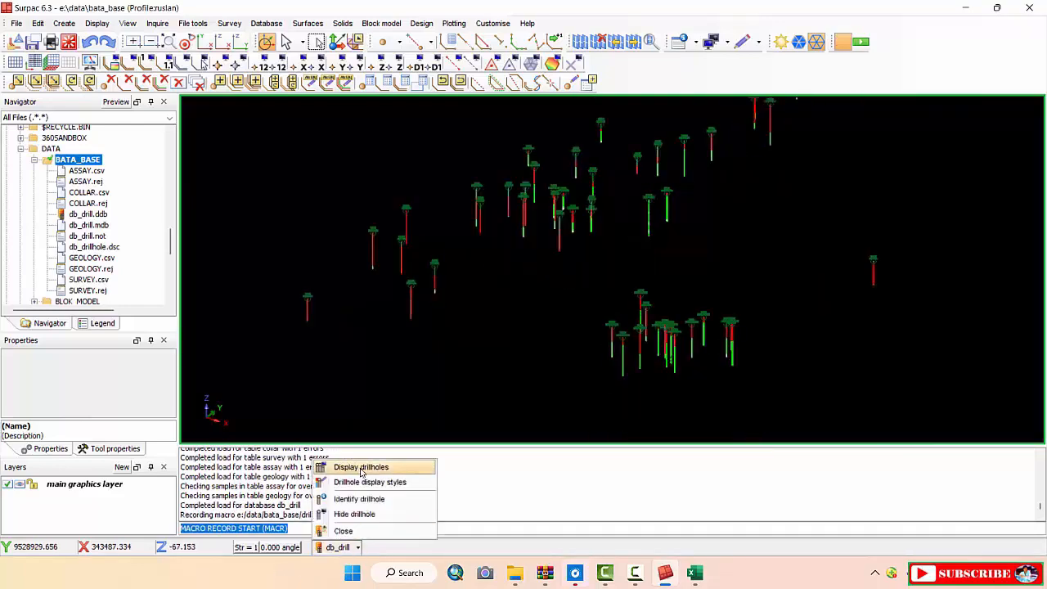
left_click(361, 469)
left_click(455, 157)
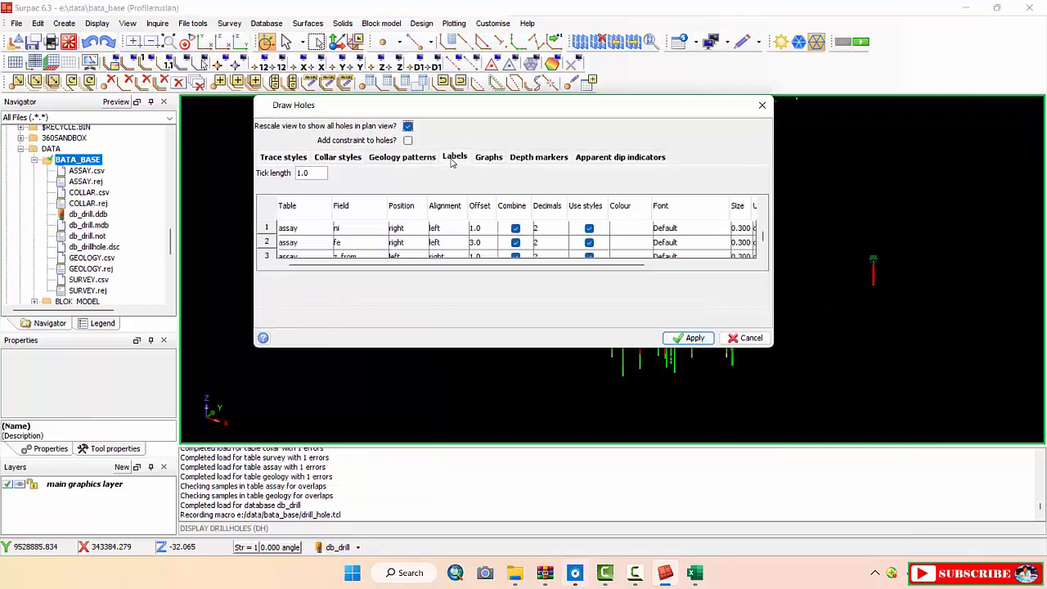
left_click(313, 260)
left_click(326, 251)
left_click(311, 274)
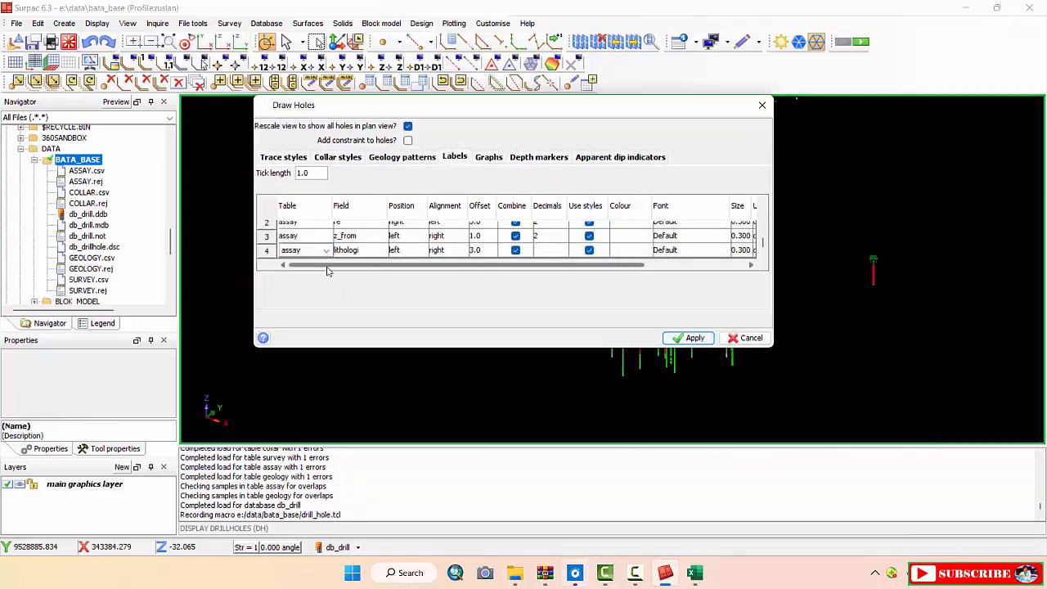
Set the fourth label's field to simg and redraw the drillholes with the updated labels
left_click(383, 250)
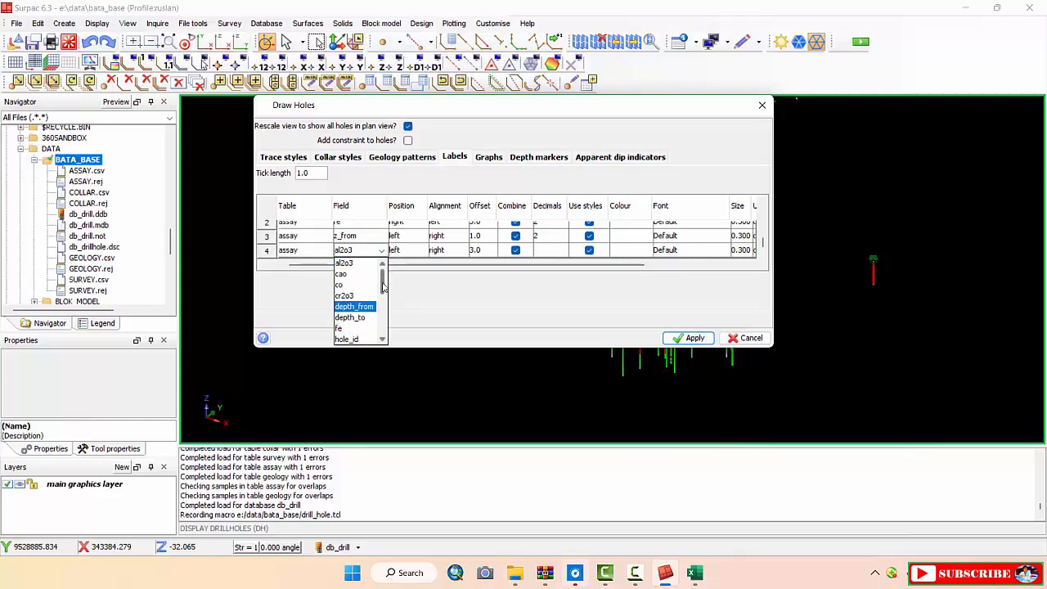
left_click_drag(382, 282, 386, 341)
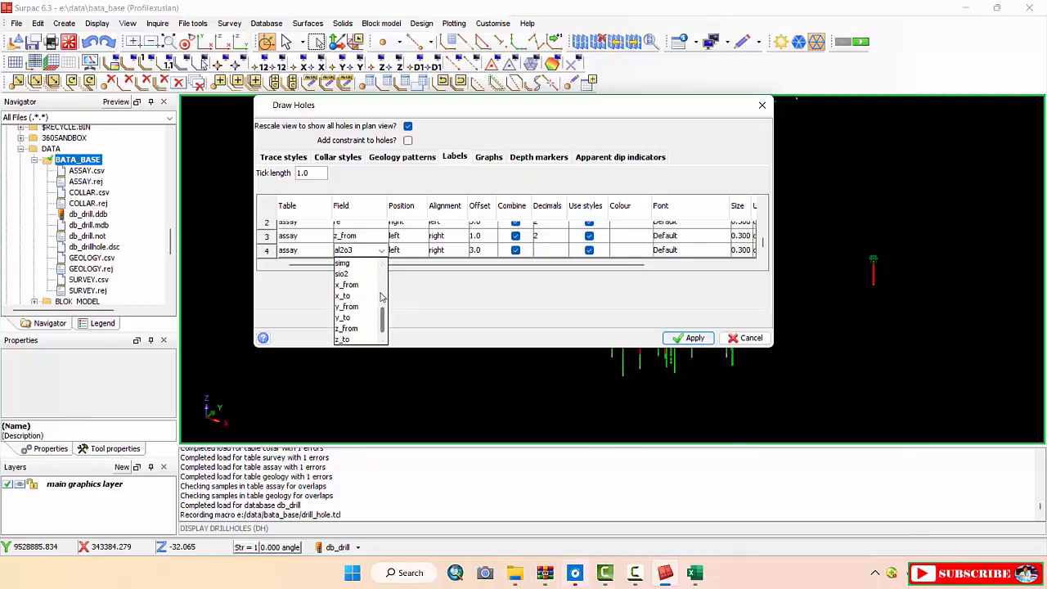
scroll(360, 286, "up", 1)
left_click(351, 280)
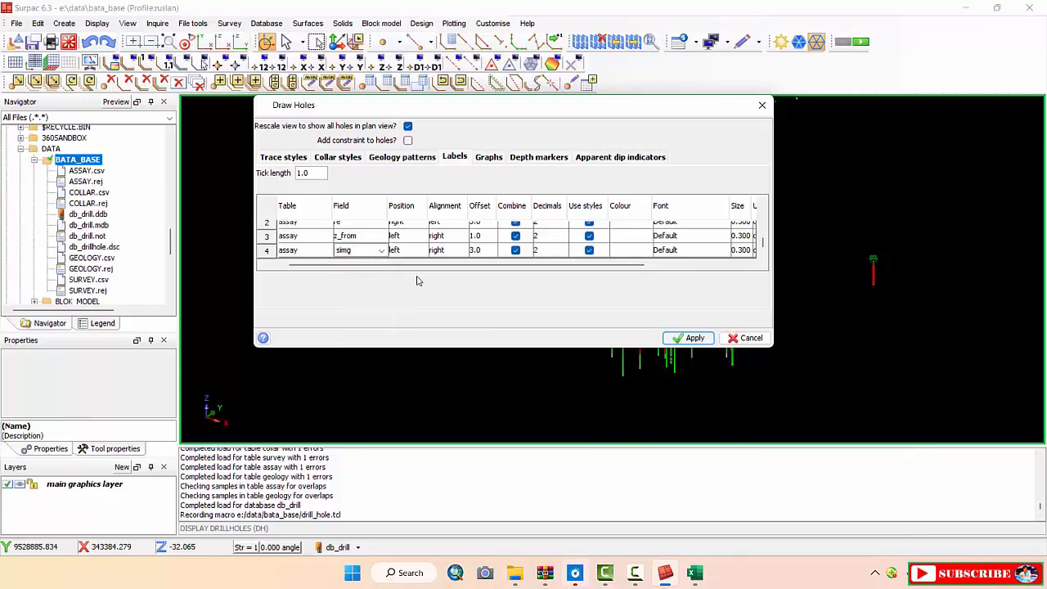
scroll(388, 251, "up", 2)
left_click(688, 338)
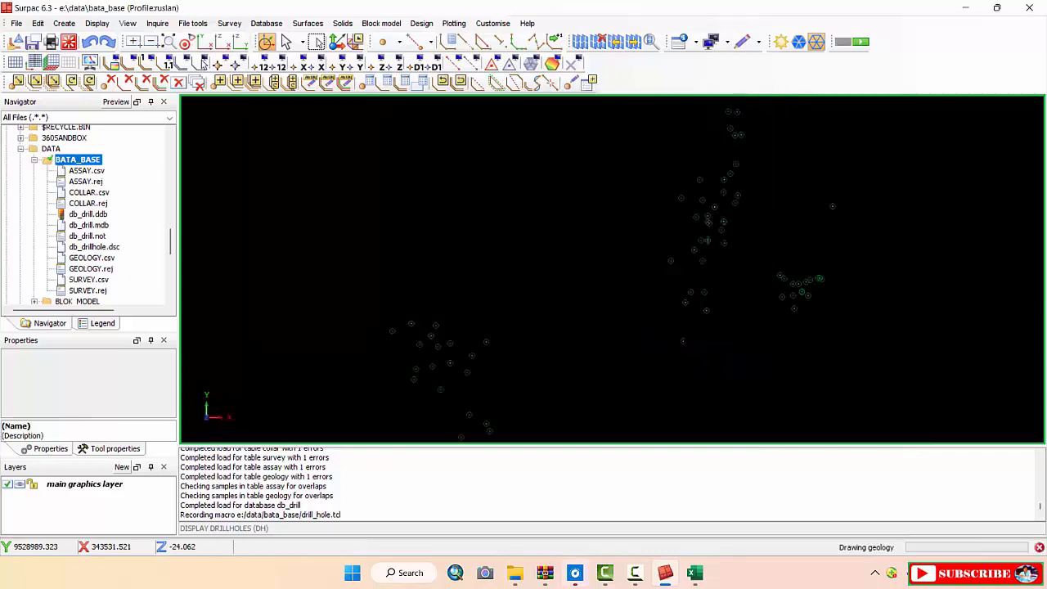
scroll(640, 303, "up", 10)
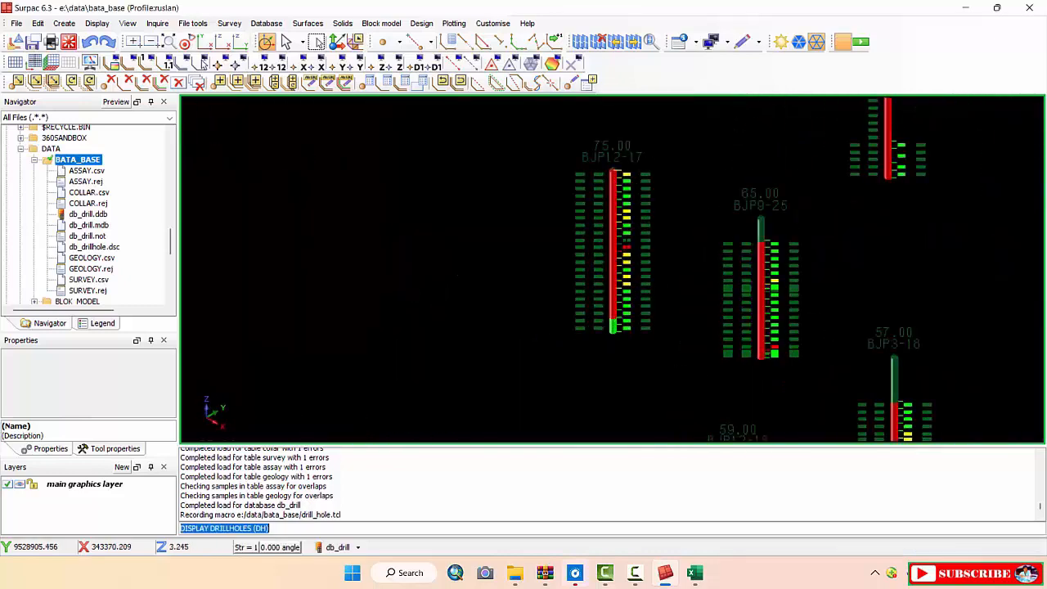
Redisplay the drillholes with the trace cylinder style set to no cylinders
left_click(357, 547)
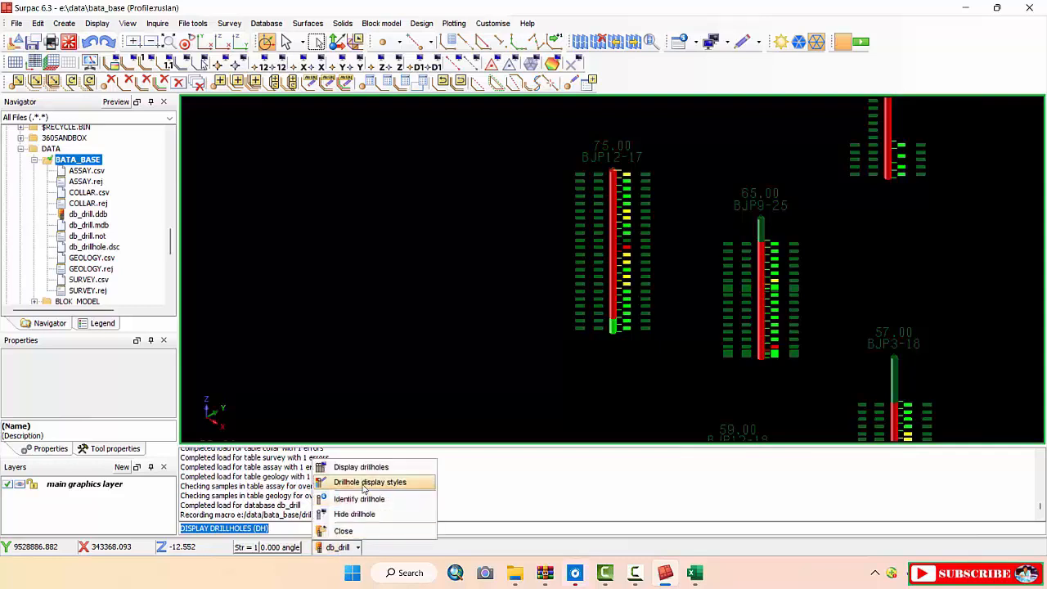
left_click(344, 467)
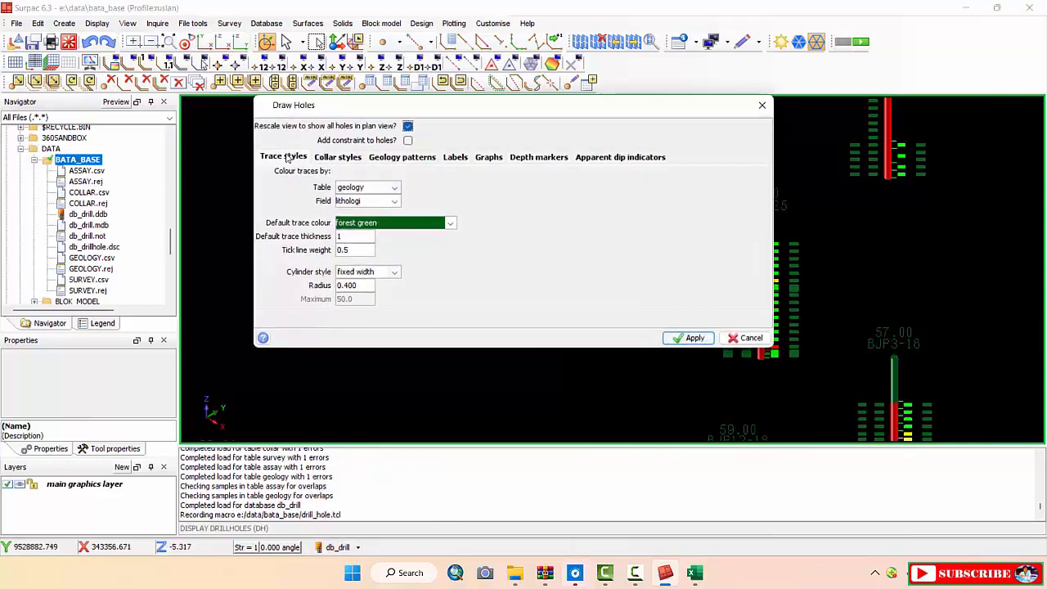
left_click(388, 276)
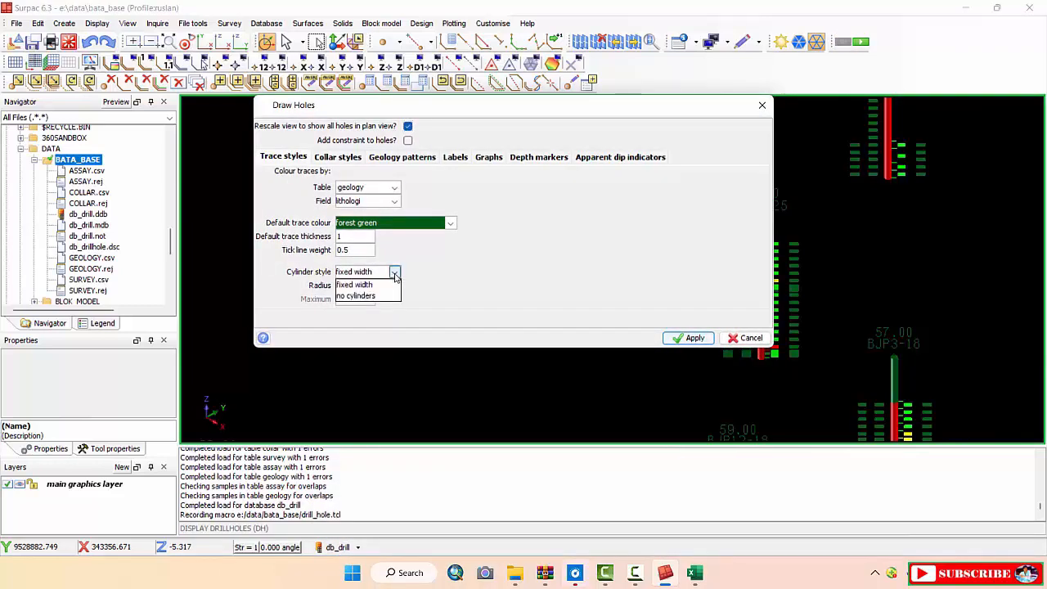
left_click(372, 296)
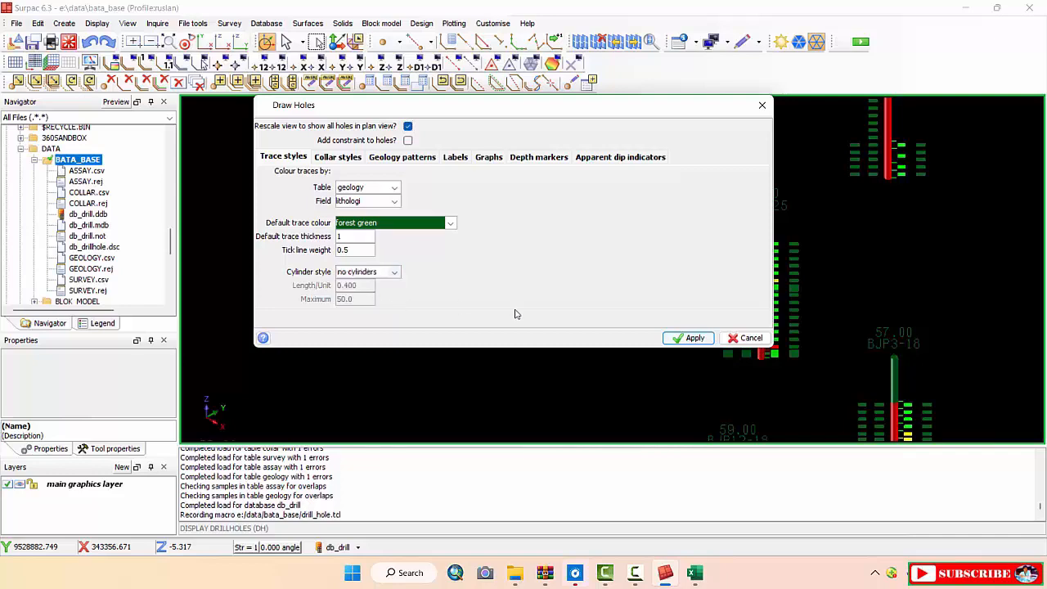
left_click(688, 339)
Inspect the thin line traces and their assay labels at close range, including holes BJP7-21, BJP7-21BR and BJP7-21A
scroll(675, 282, "up", 12)
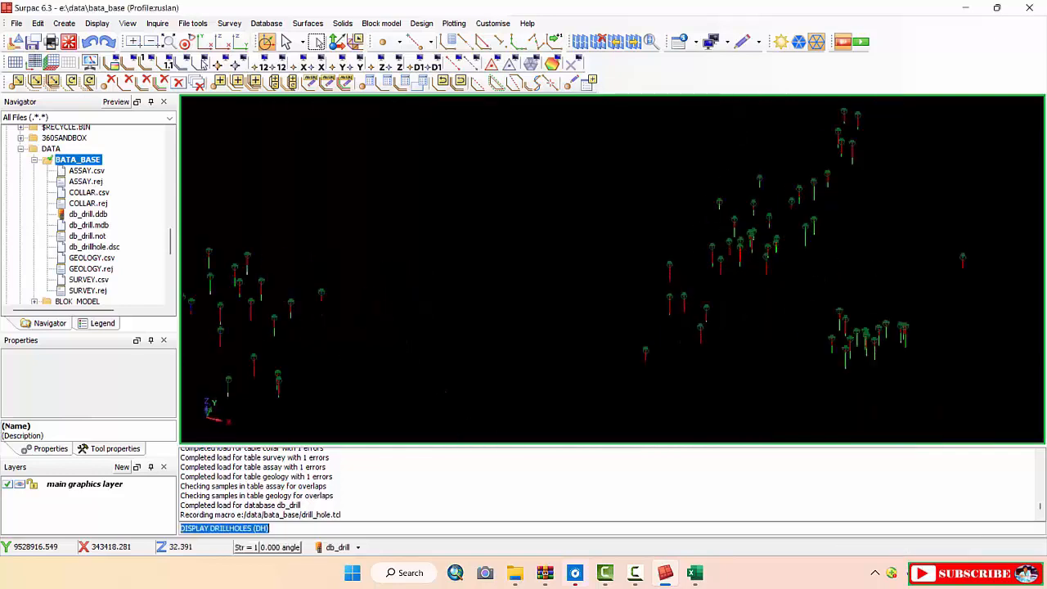
scroll(627, 220, "up", 3)
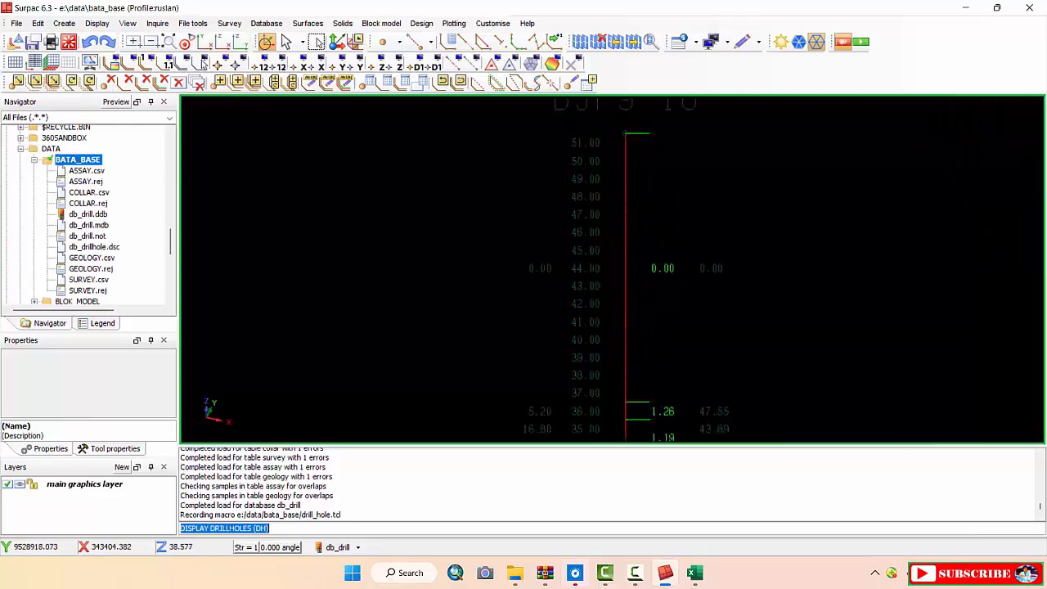
scroll(612, 269, "down", 3)
scroll(612, 270, "up", 4)
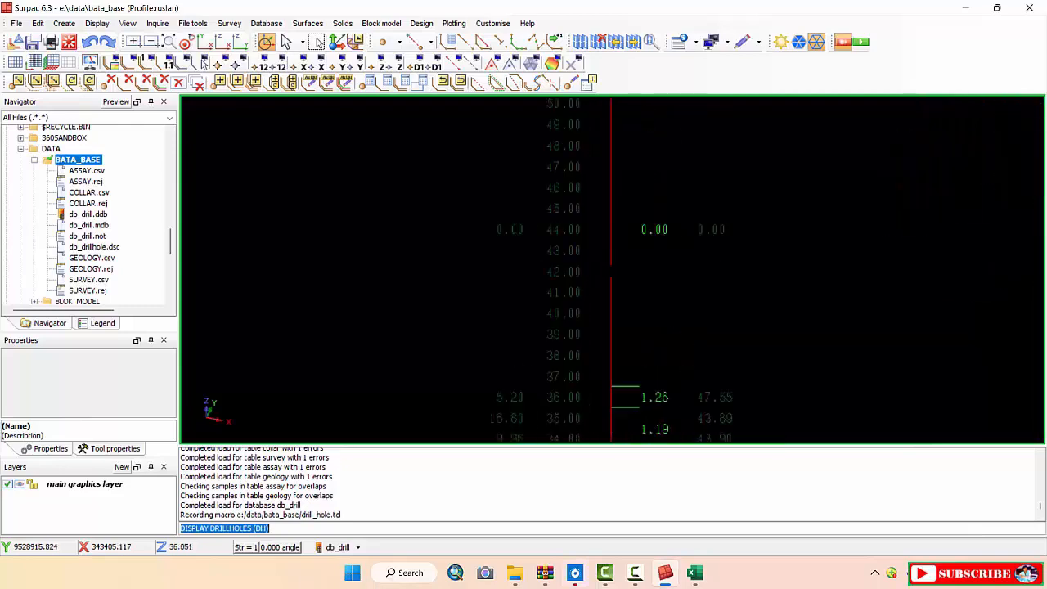
scroll(613, 270, "down", 4)
scroll(612, 269, "down", 5)
scroll(612, 270, "up", 4)
scroll(613, 270, "down", 3)
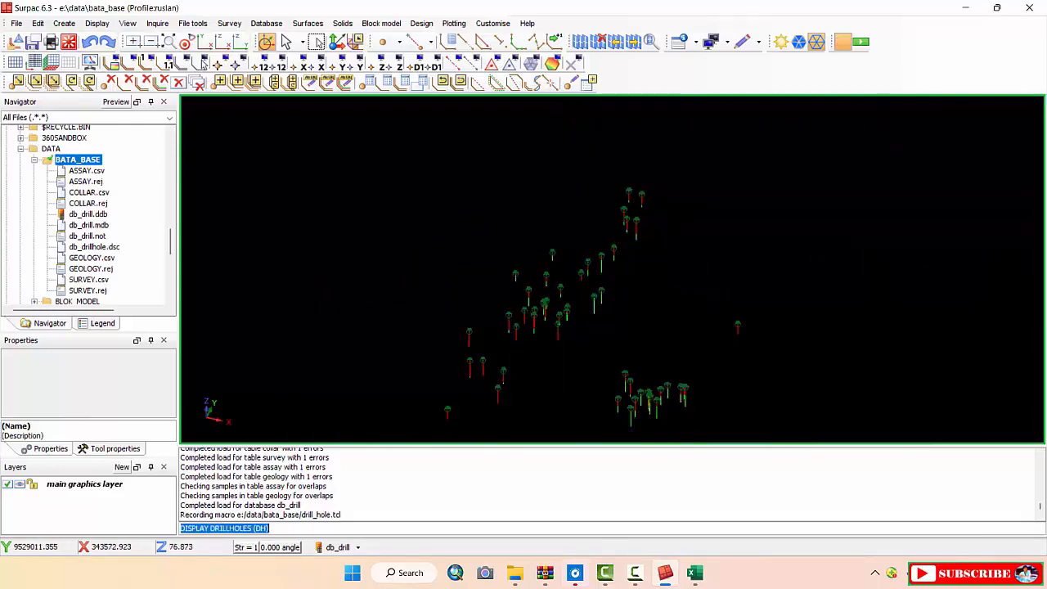
left_click_drag(612, 269, 572, 272)
scroll(573, 271, "up", 4)
scroll(572, 271, "down", 3)
scroll(573, 271, "up", 6)
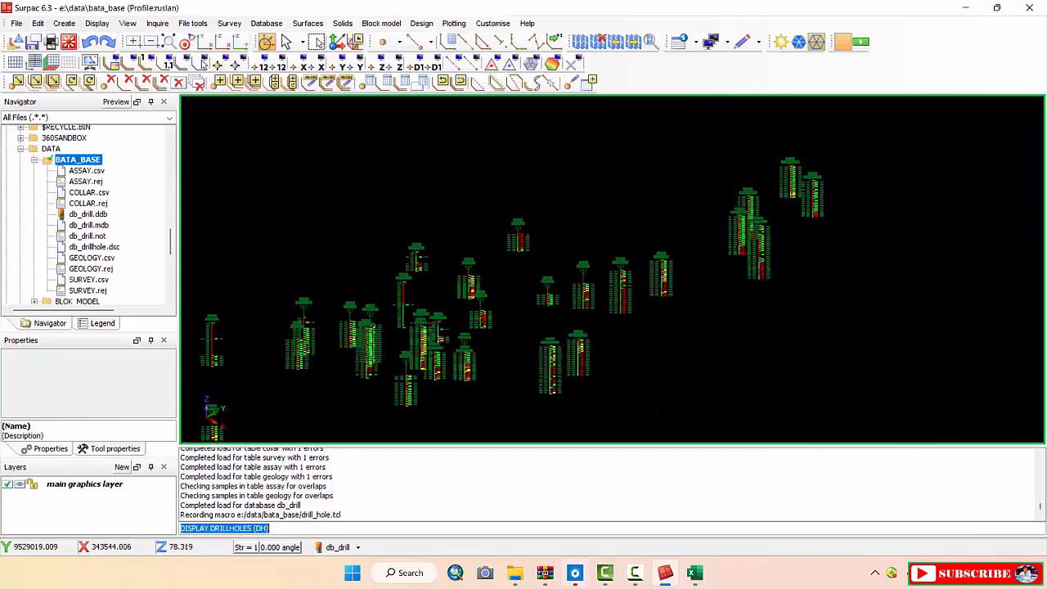
scroll(573, 272, "up", 6)
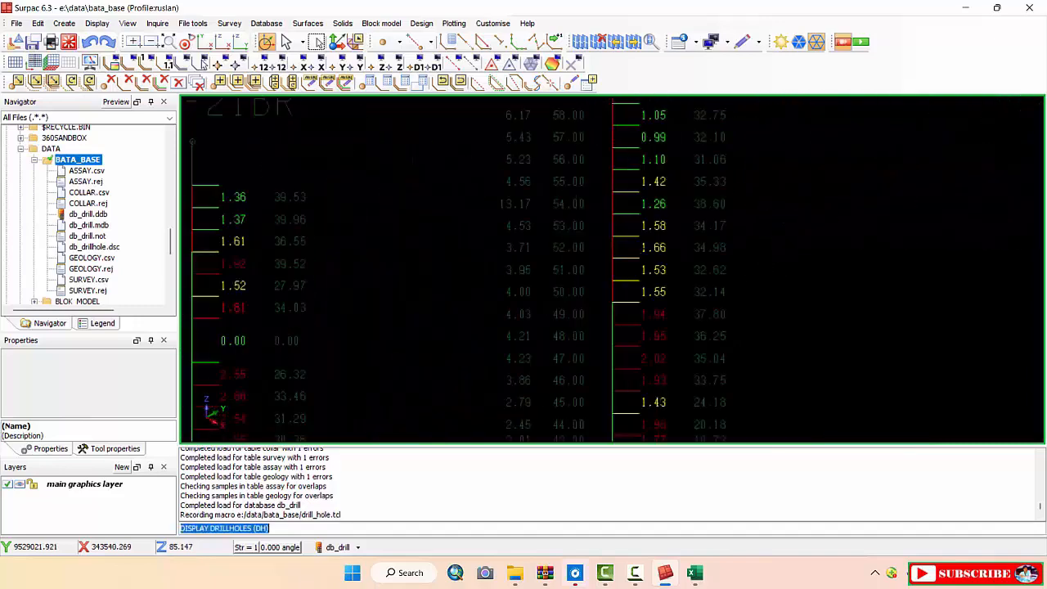
scroll(572, 271, "down", 3)
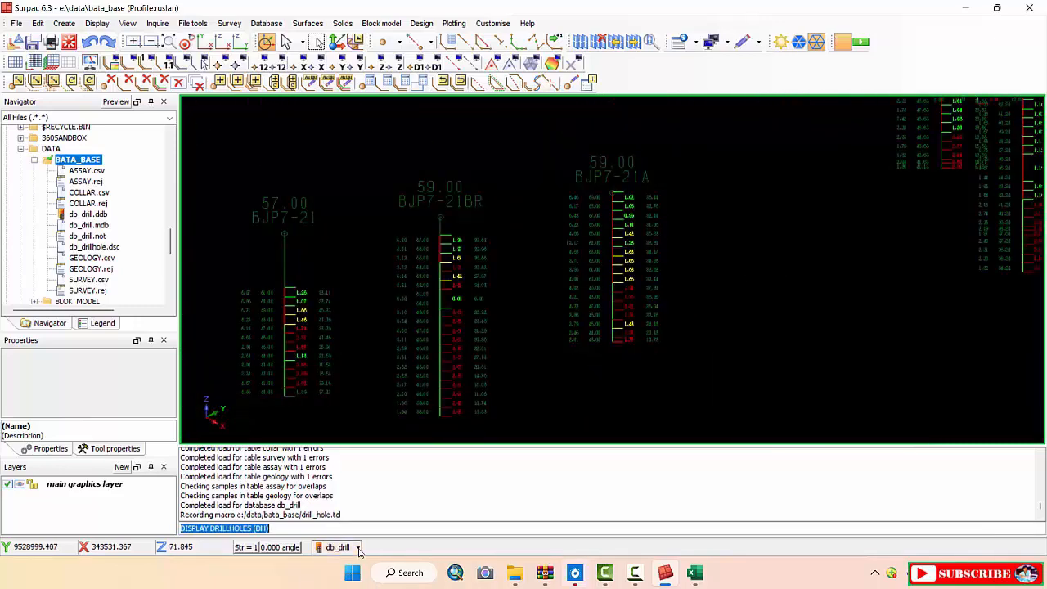
Redisplay the drillholes with fixed width trace cylinders and check the traces around holes BJP7-21 to BJP7-21A
left_click(338, 547)
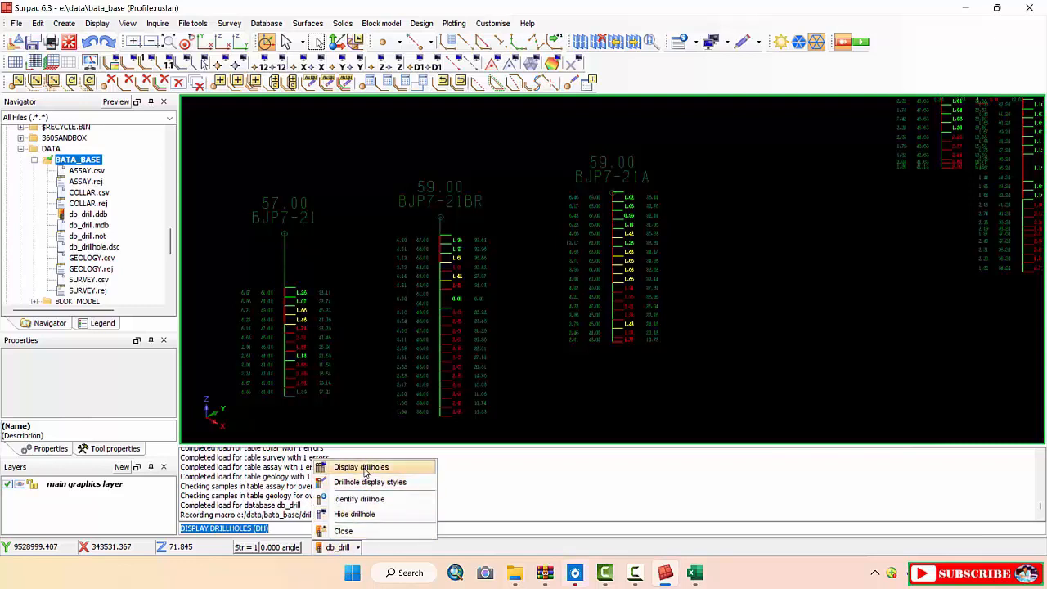
left_click(360, 467)
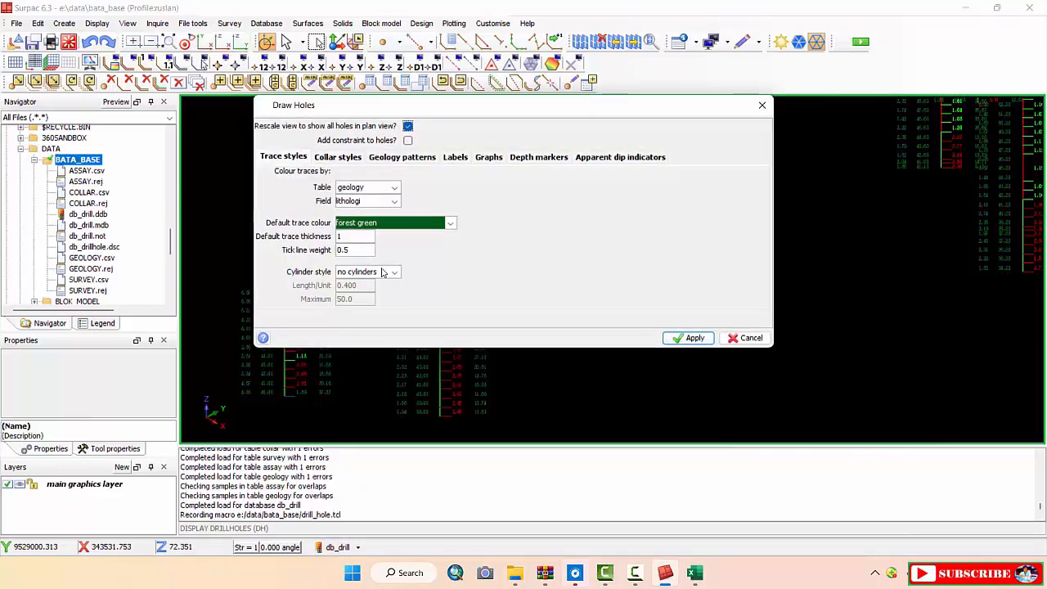
left_click(395, 273)
left_click(381, 283)
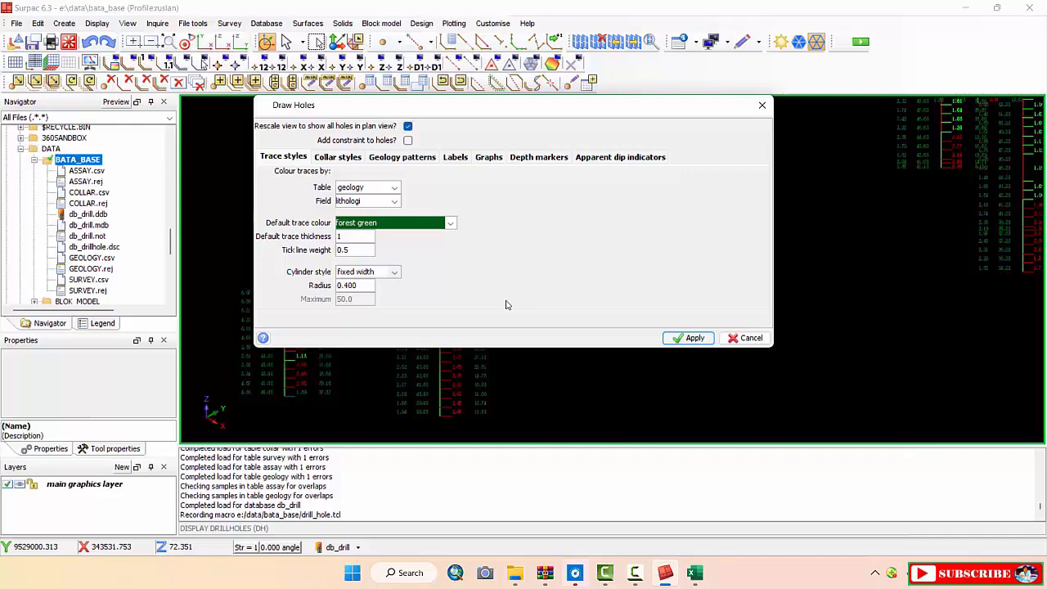
left_click(689, 338)
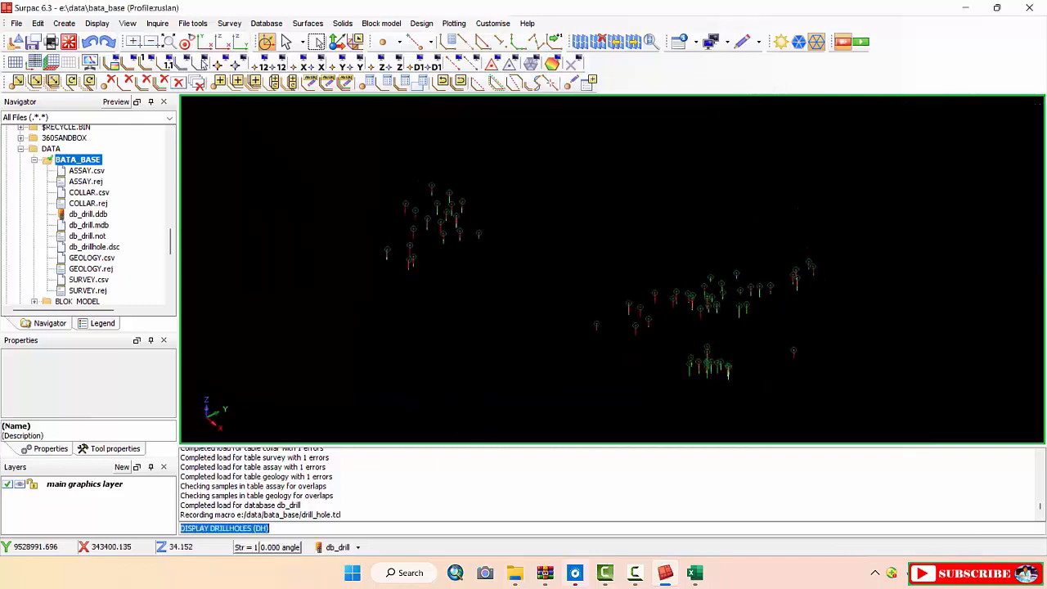
scroll(785, 287, "up", 12)
scroll(622, 274, "down", 4)
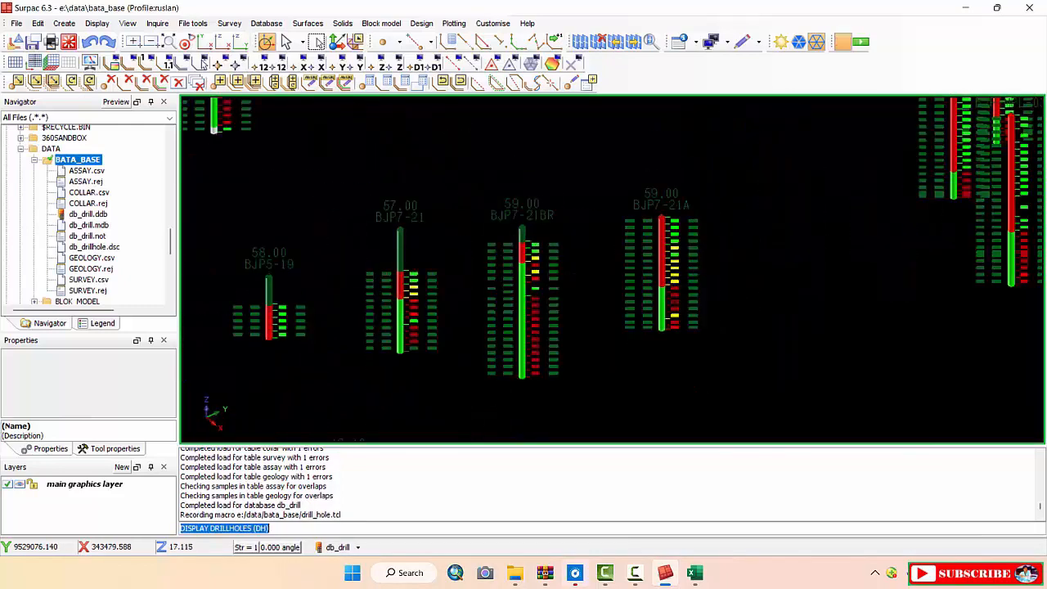
End the recording of the drill_hole macro with the styled drillholes displayed
scroll(716, 234, "up", 5)
scroll(715, 234, "down", 3)
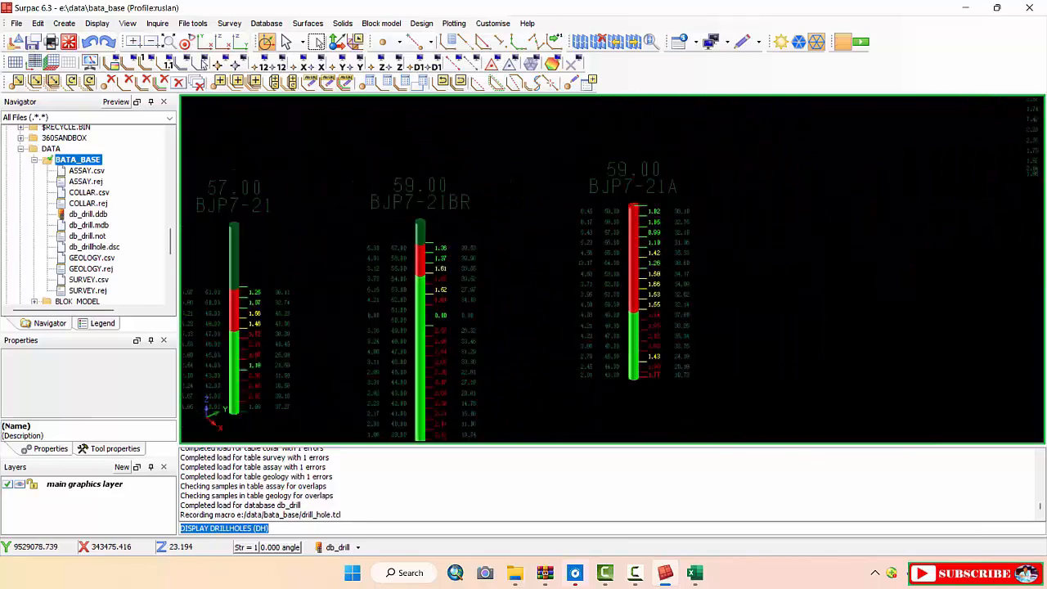
left_click(843, 44)
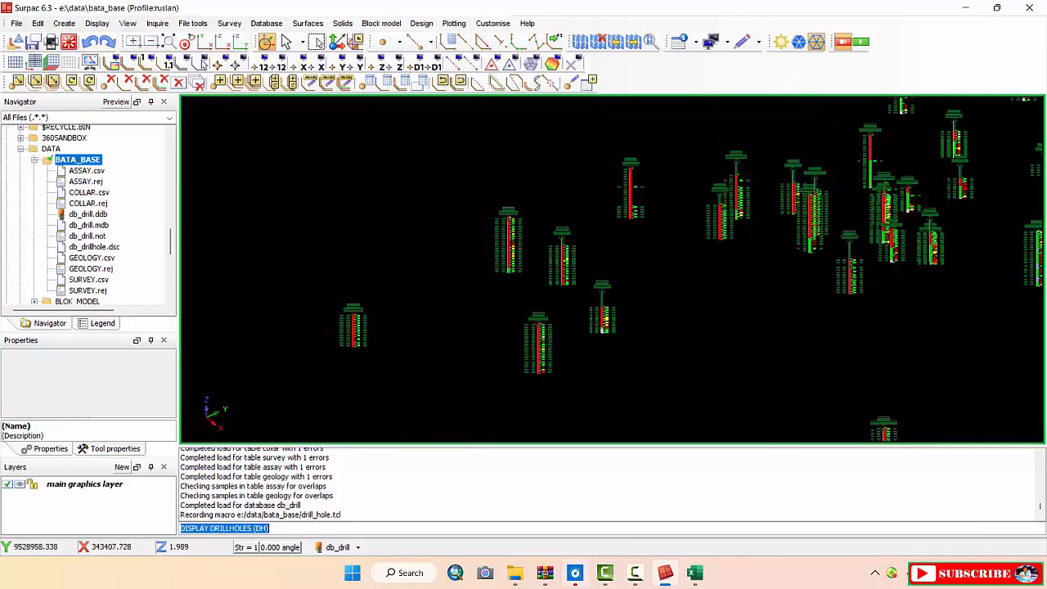
left_click(843, 43)
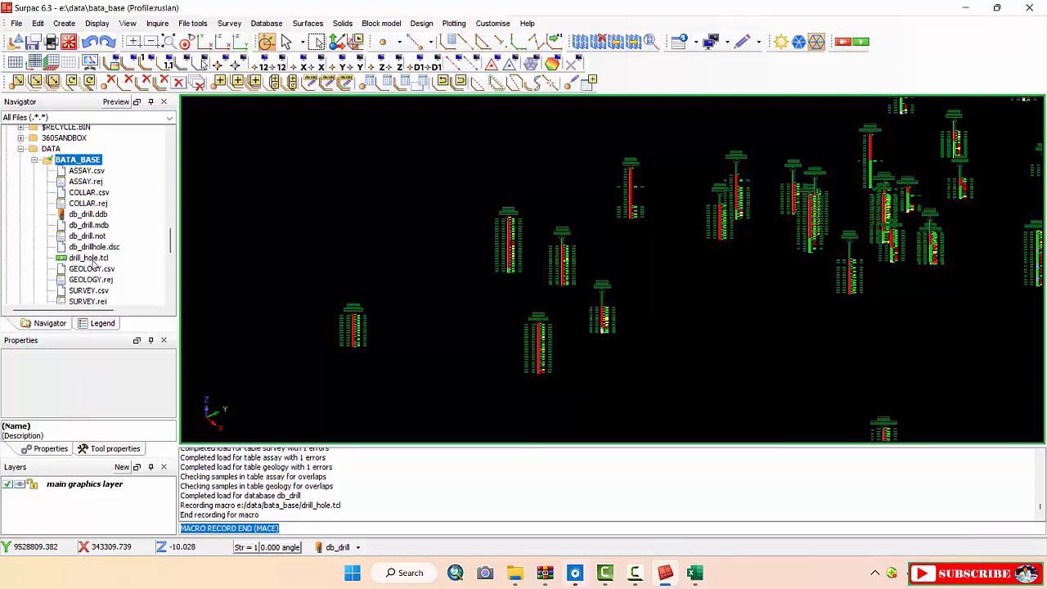
Reset the graphics to clear the drillholes and try to open the db_drill.ddb database again
scroll(615, 273, "down", 10)
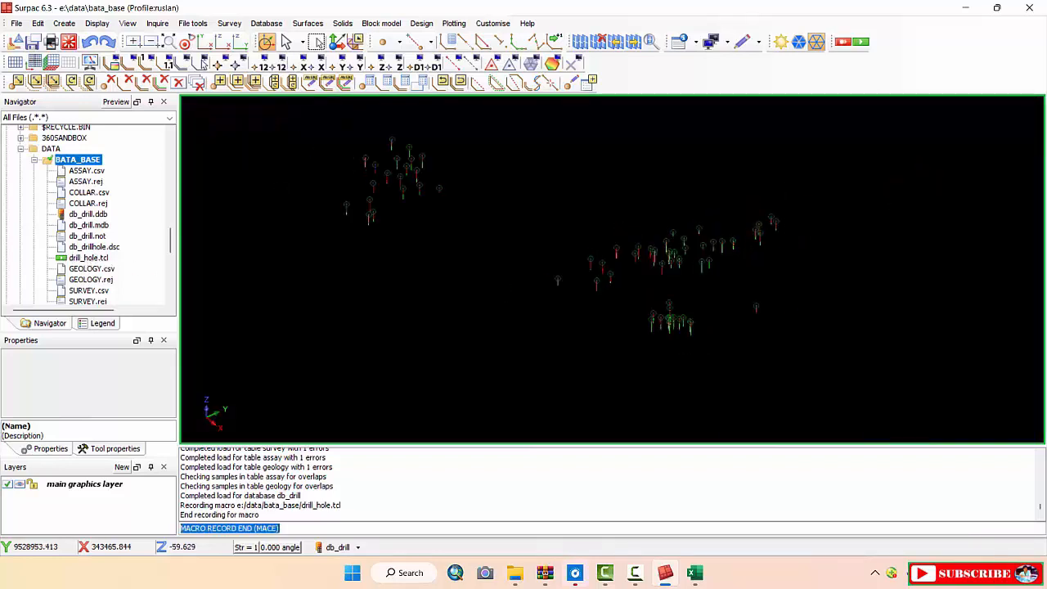
scroll(642, 266, "up", 6)
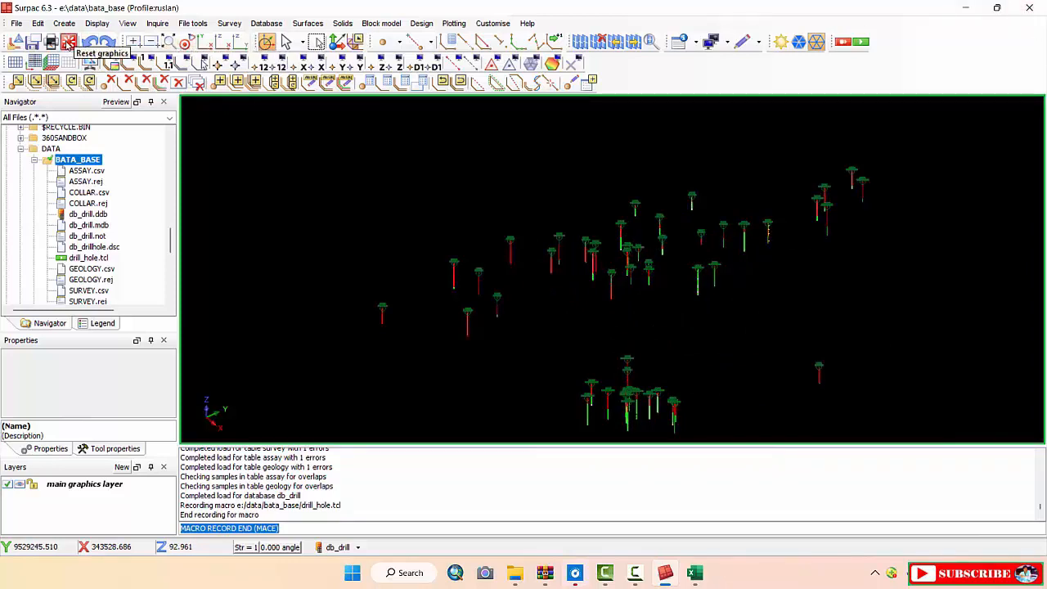
left_click(69, 43)
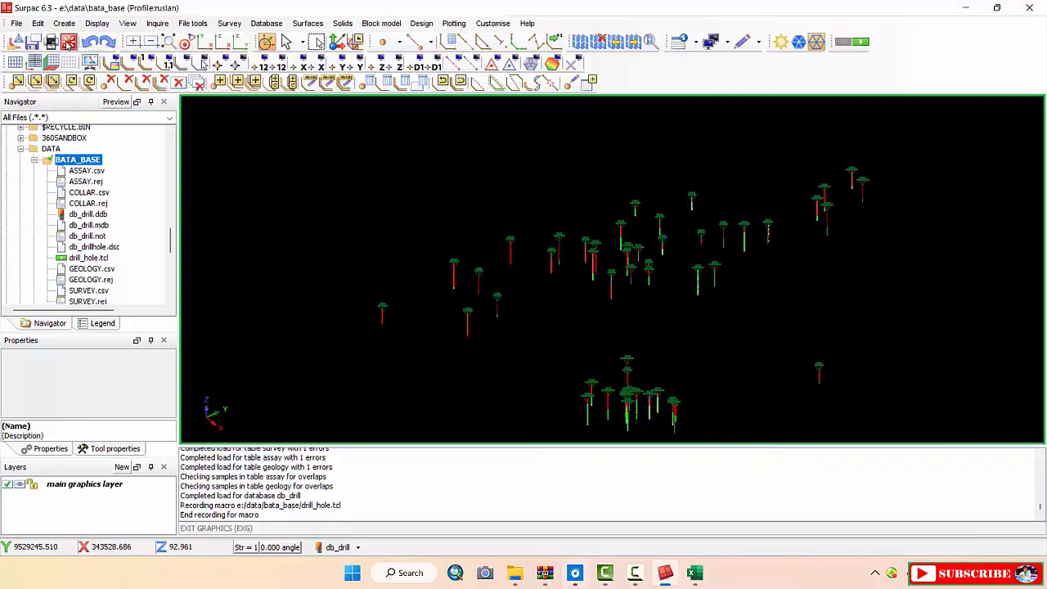
double_click(82, 215)
left_click(533, 303)
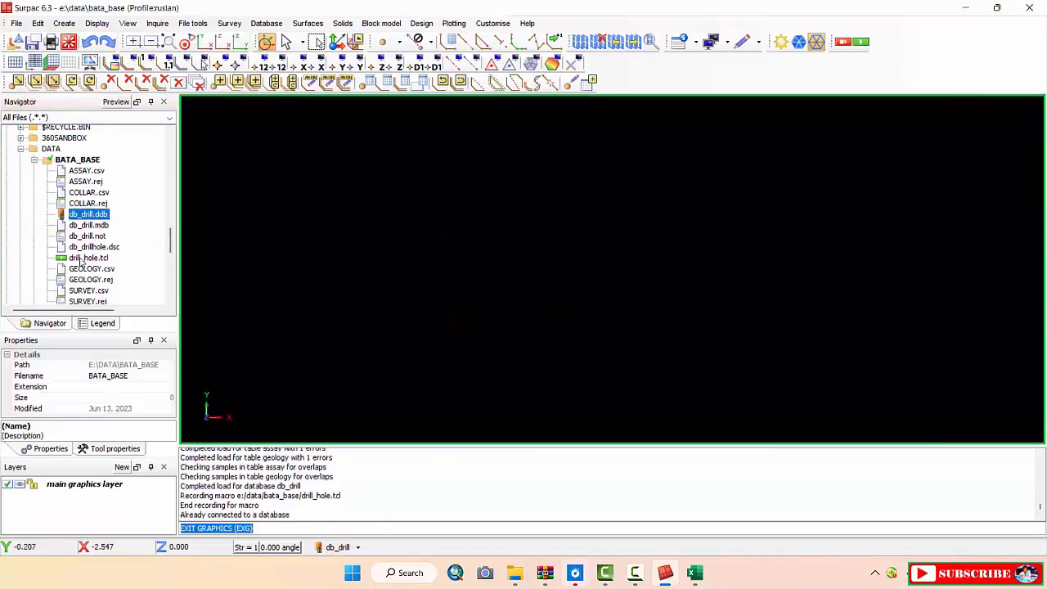
Run the drill_hole.tcl macro from the BATA_BASE folder to redraw the styled drillholes
left_click_drag(82, 260, 377, 265)
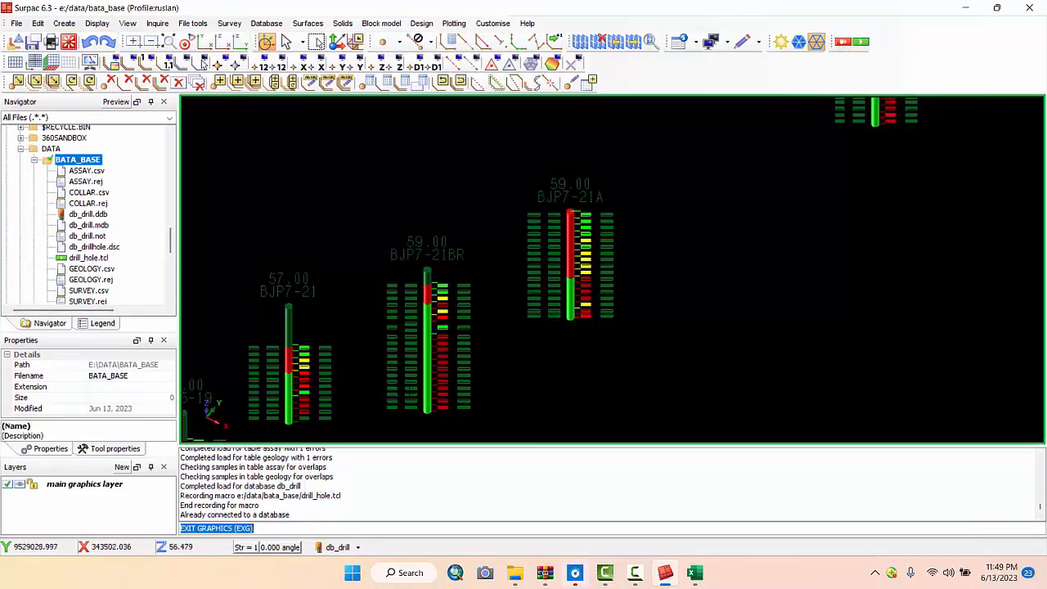
scroll(515, 342, "down", 2)
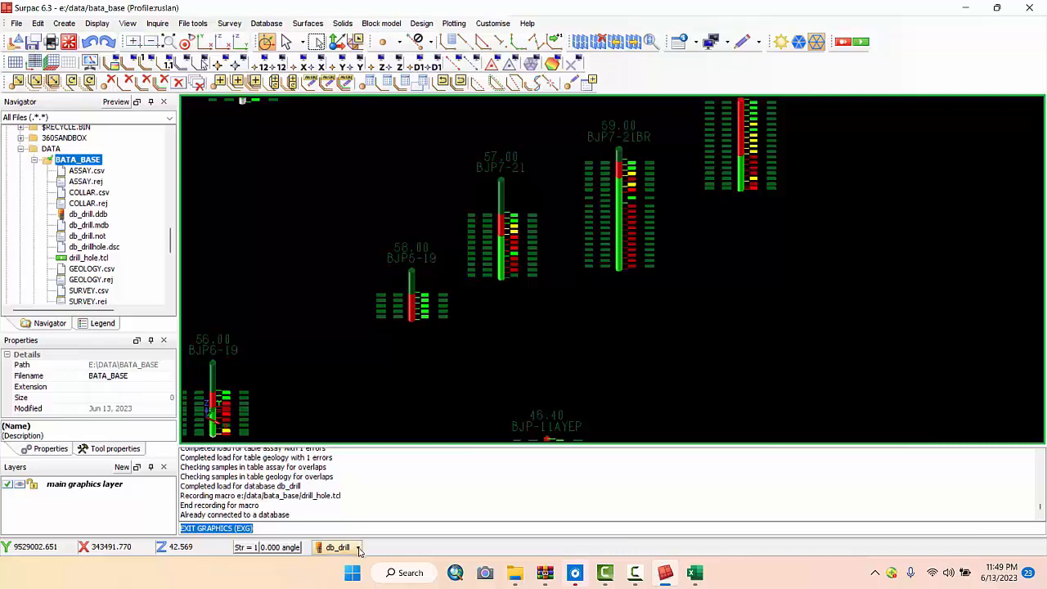
left_click(358, 549)
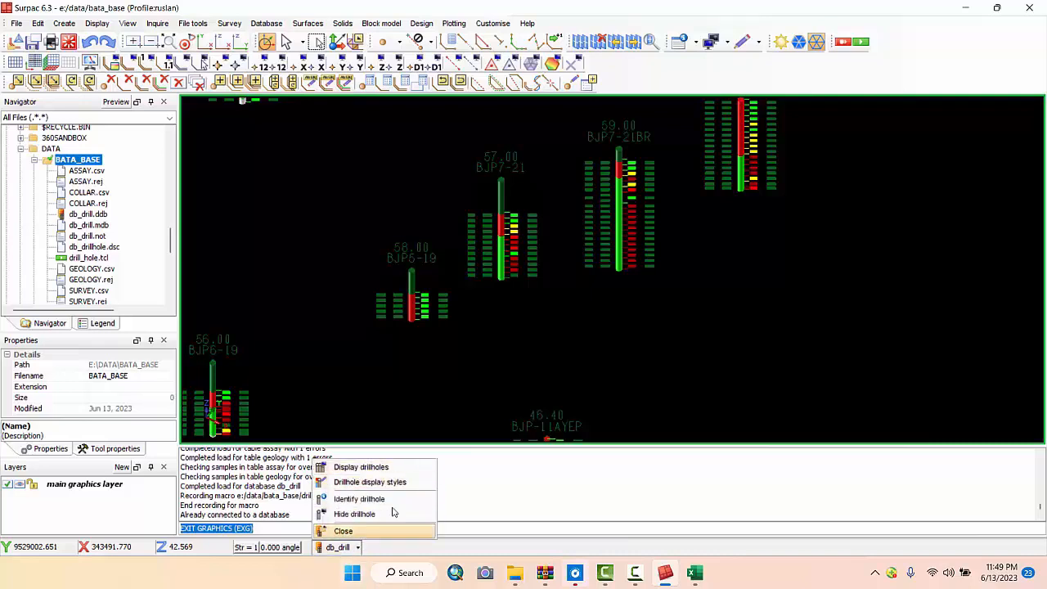
left_click(360, 552)
left_click(360, 551)
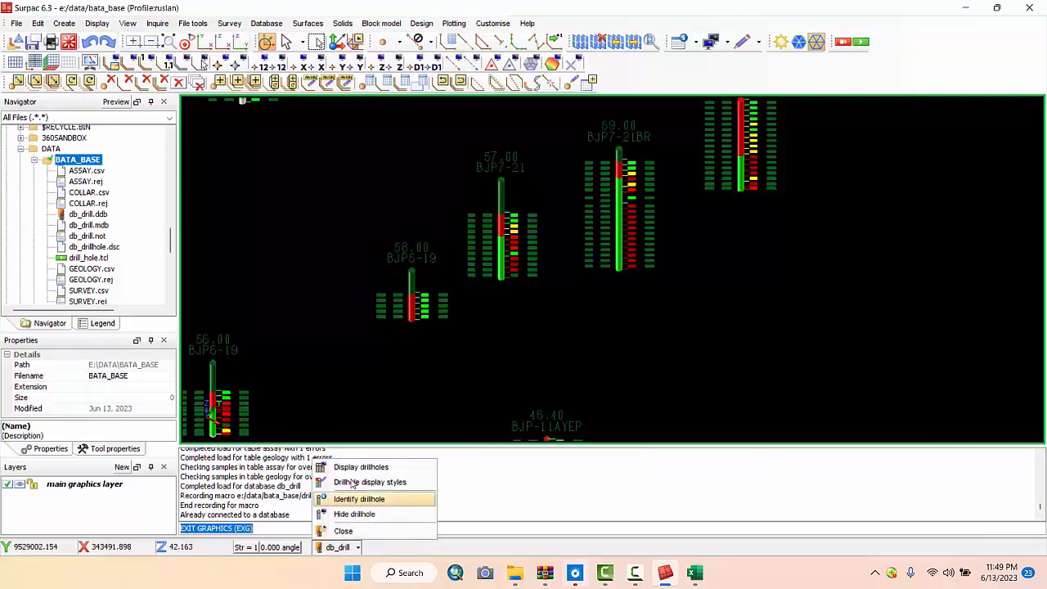
left_click(353, 467)
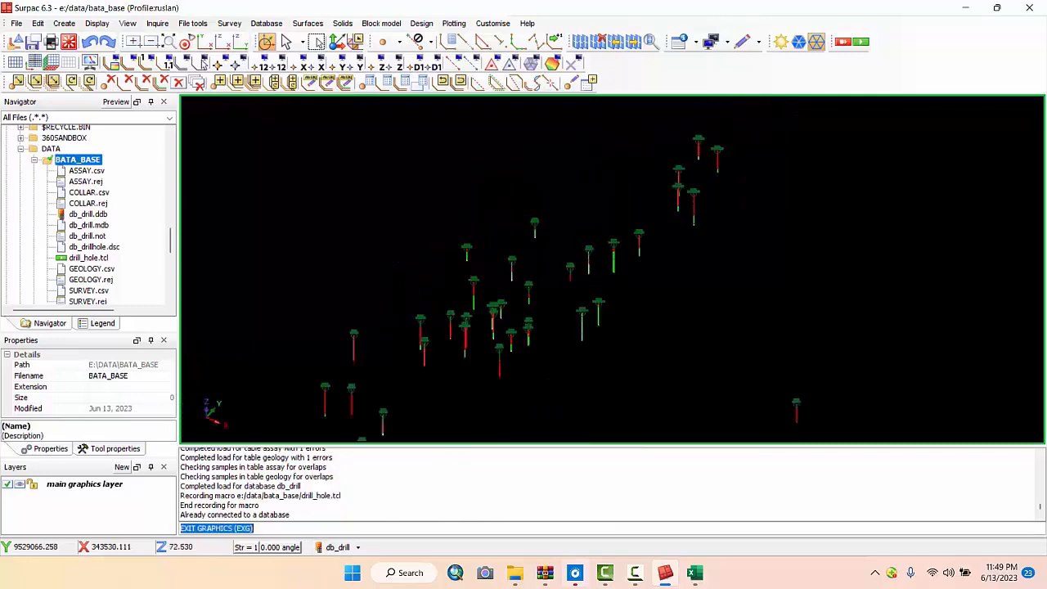
Examine the macro-drawn drillholes at close range, checking the trace cylinders, depth ticks and assay labels
scroll(612, 270, "up", 6)
scroll(611, 270, "down", 3)
scroll(611, 270, "up", 6)
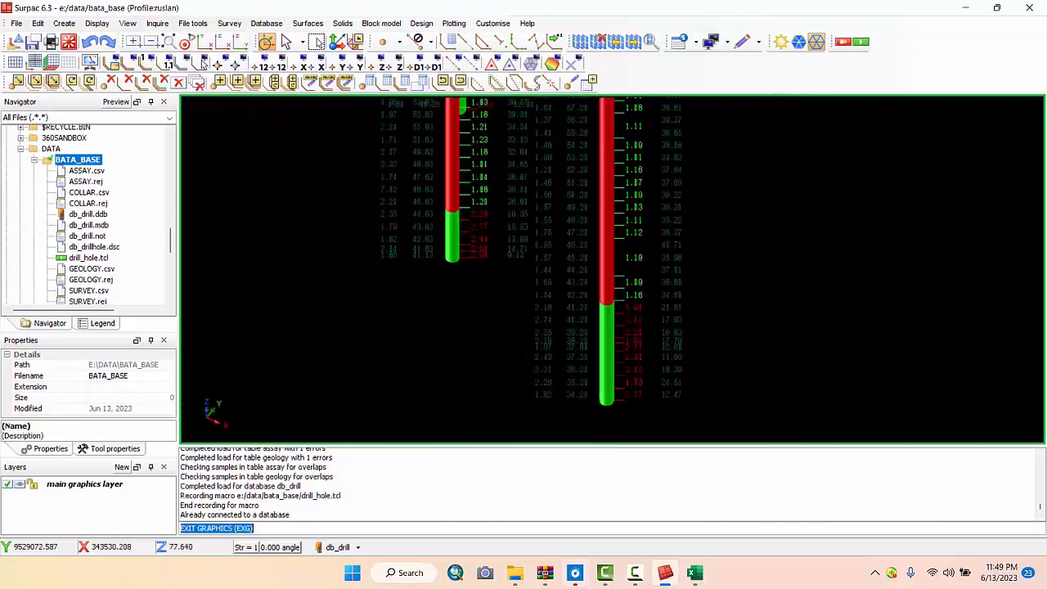
scroll(612, 270, "up", 4)
scroll(611, 270, "down", 3)
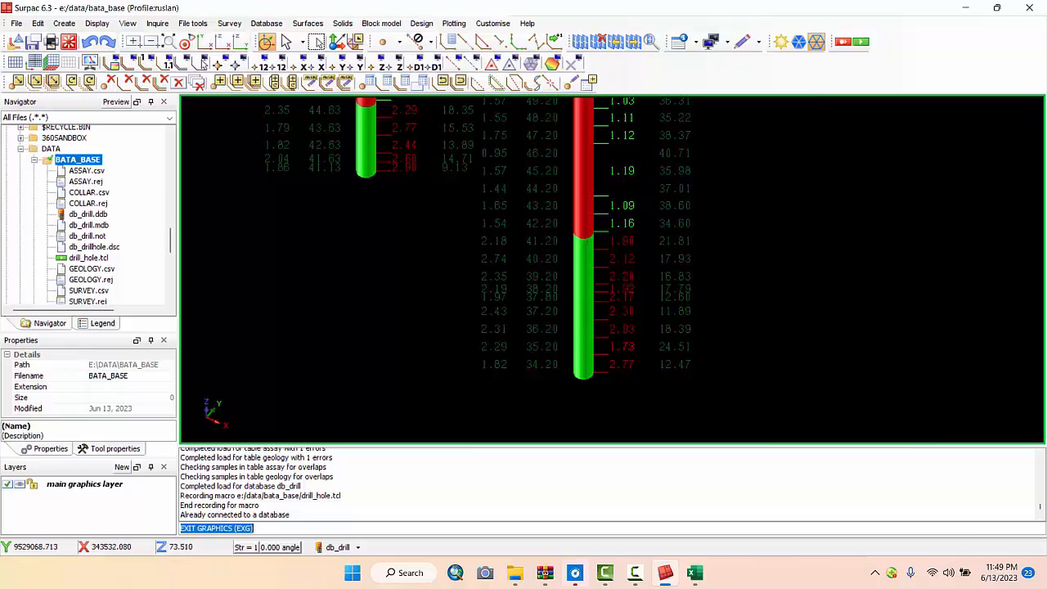
scroll(629, 340, "up", 2)
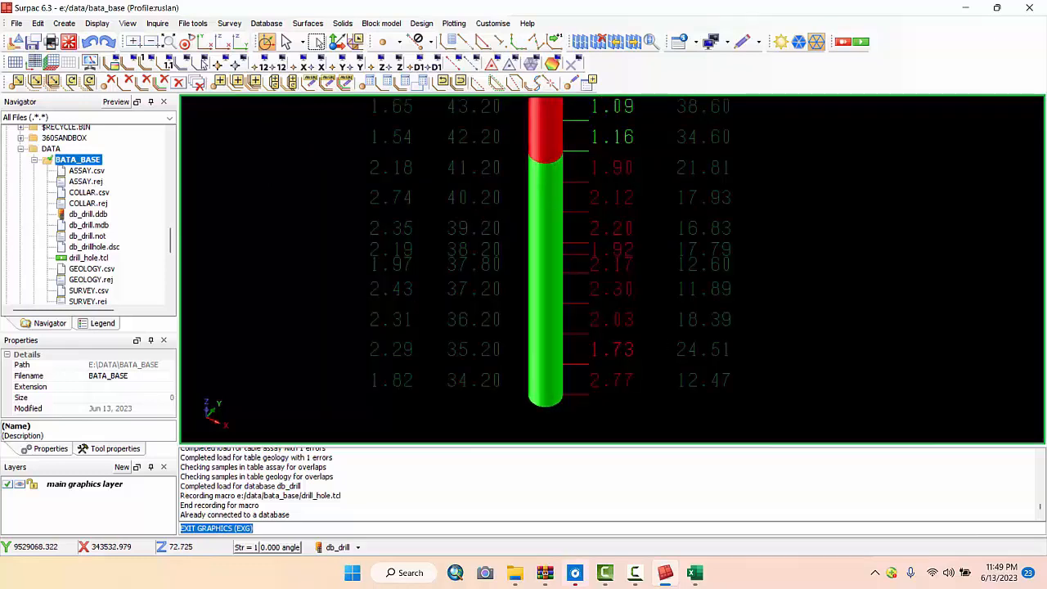
scroll(609, 268, "down", 10)
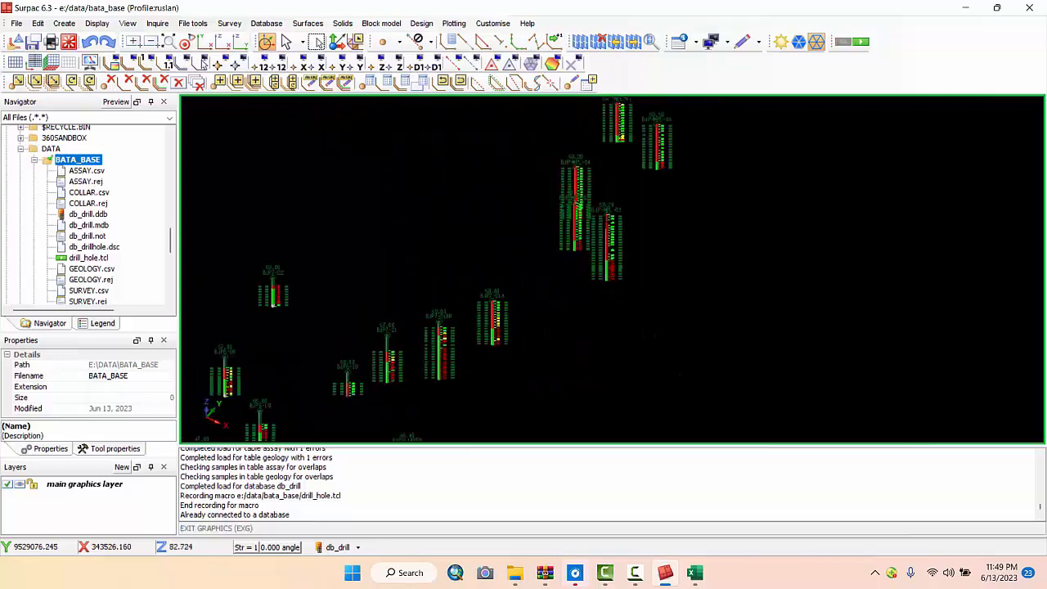
scroll(675, 176, "up", 5)
scroll(646, 131, "up", 3)
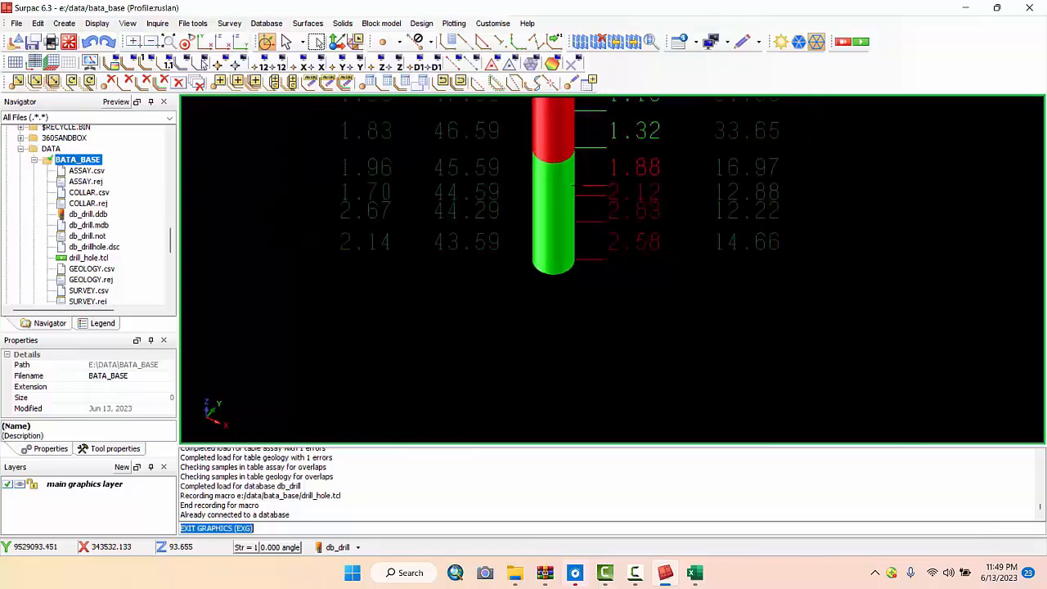
scroll(646, 131, "down", 5)
scroll(612, 270, "down", 5)
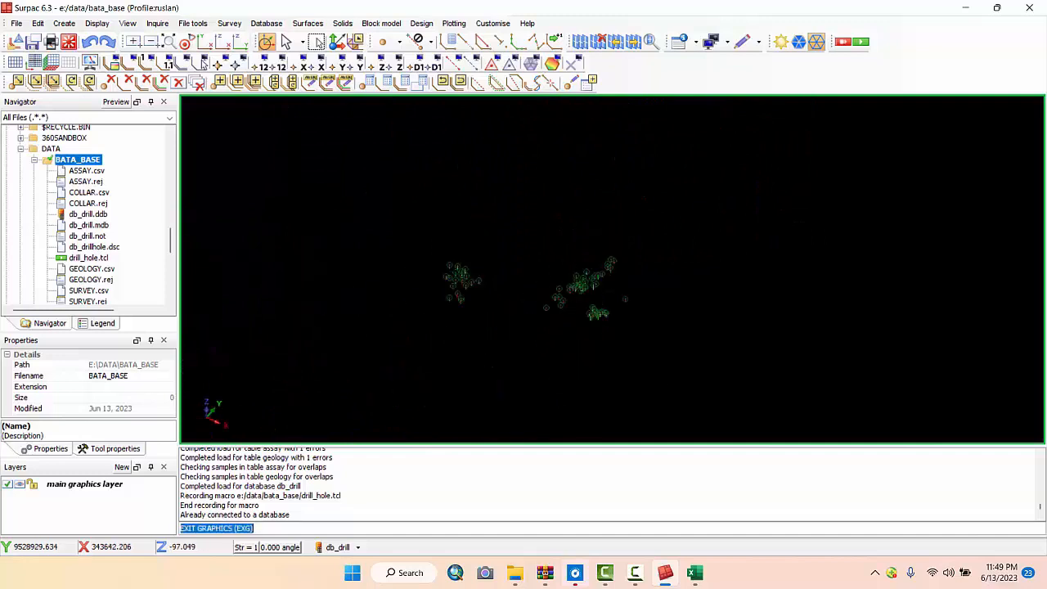
scroll(611, 270, "up", 5)
scroll(612, 270, "down", 3)
left_click_drag(611, 270, 607, 293)
scroll(611, 270, "up", 3)
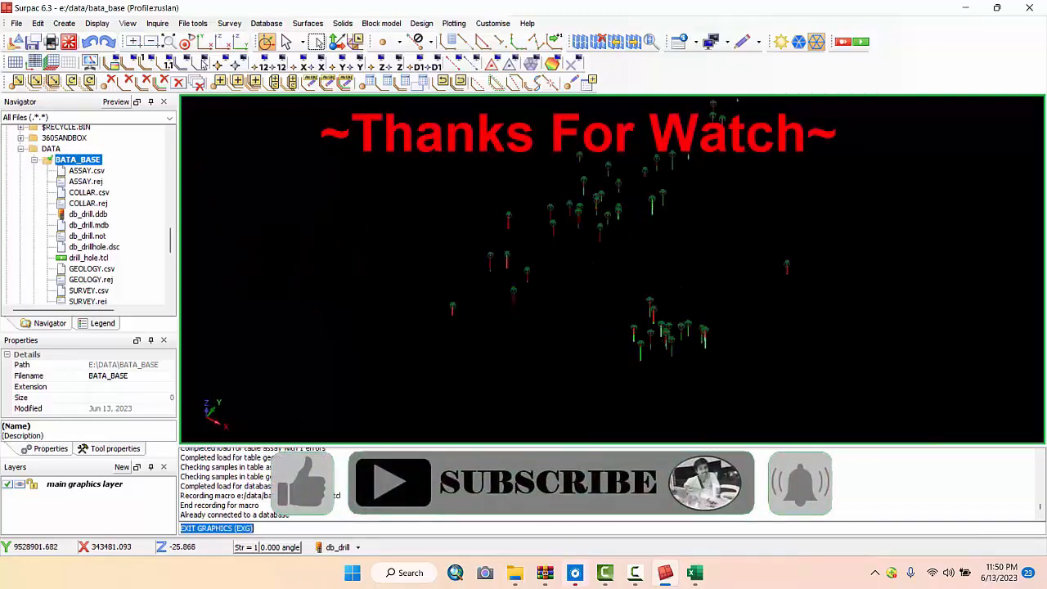
scroll(612, 270, "up", 1)
scroll(611, 270, "down", 4)
scroll(612, 270, "up", 4)
scroll(612, 270, "down", 3)
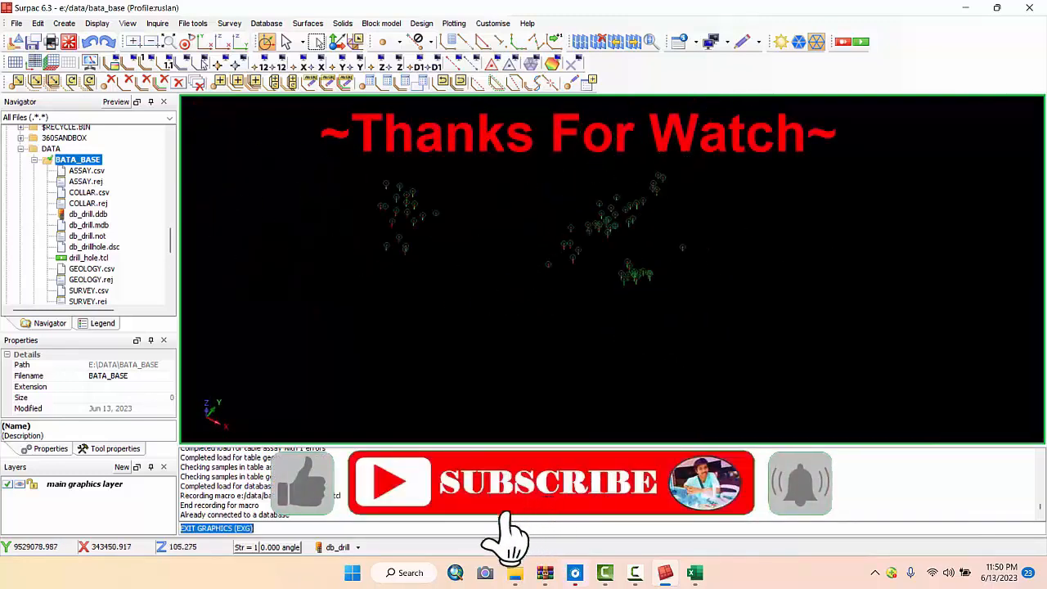